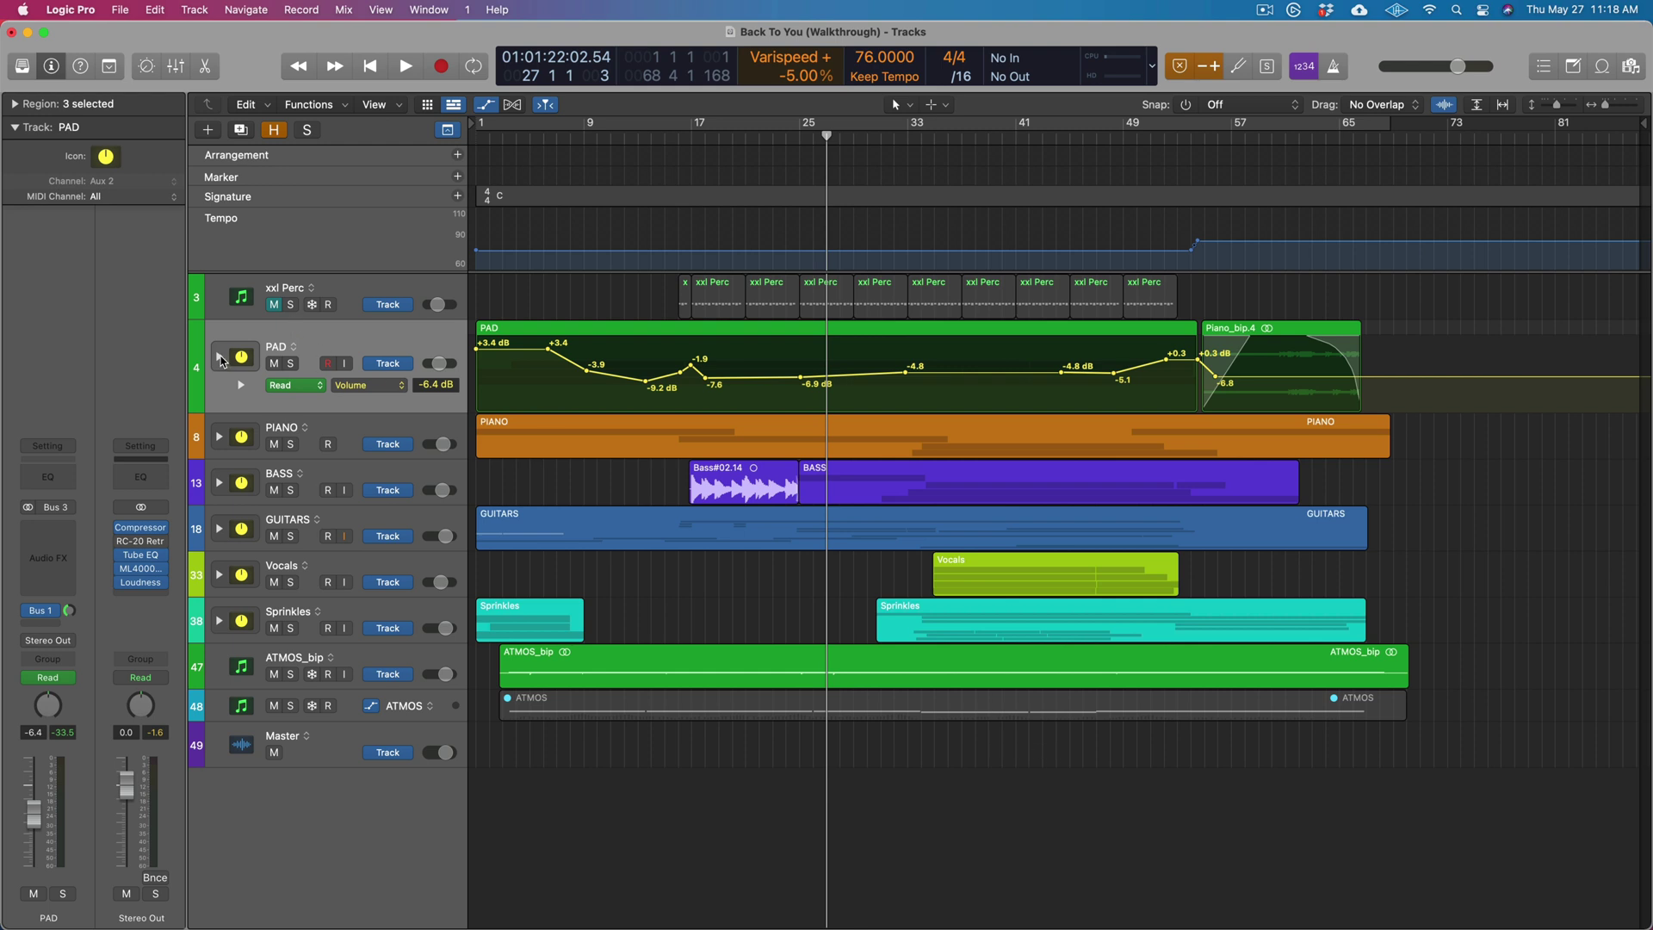
# Expand the PAD, PIANO and BASS track stacks one after another to examine their sub-tracks, collapsing each again
pyautogui.click(220, 357)
pyautogui.click(220, 359)
pyautogui.click(220, 438)
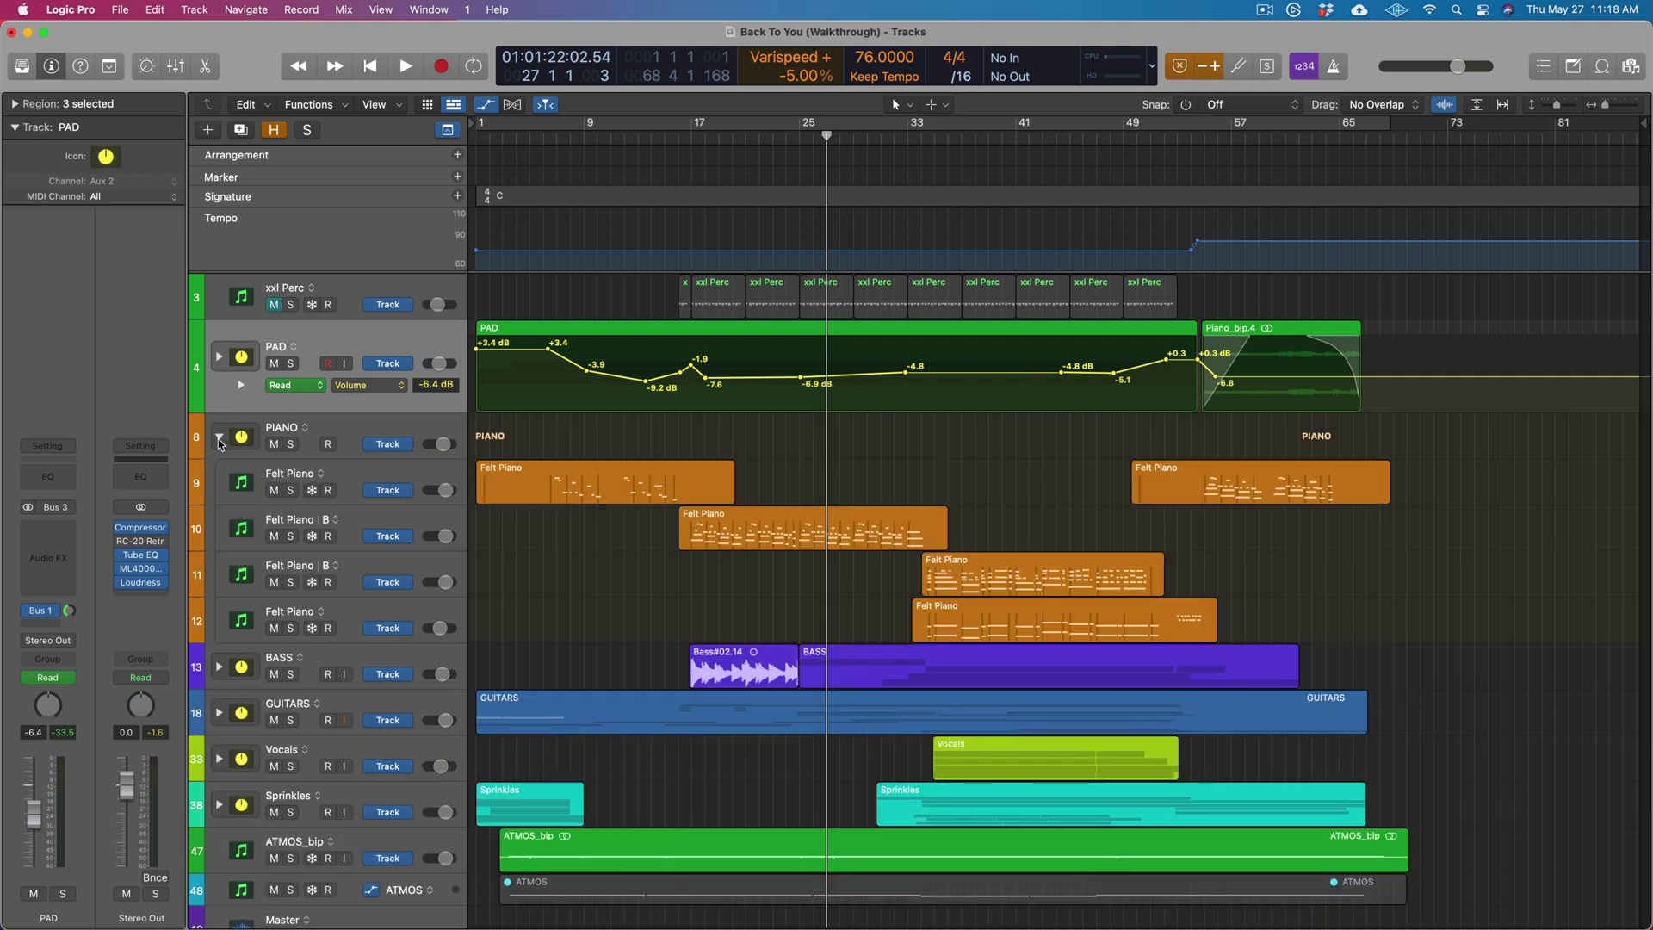
pyautogui.click(220, 439)
pyautogui.click(221, 484)
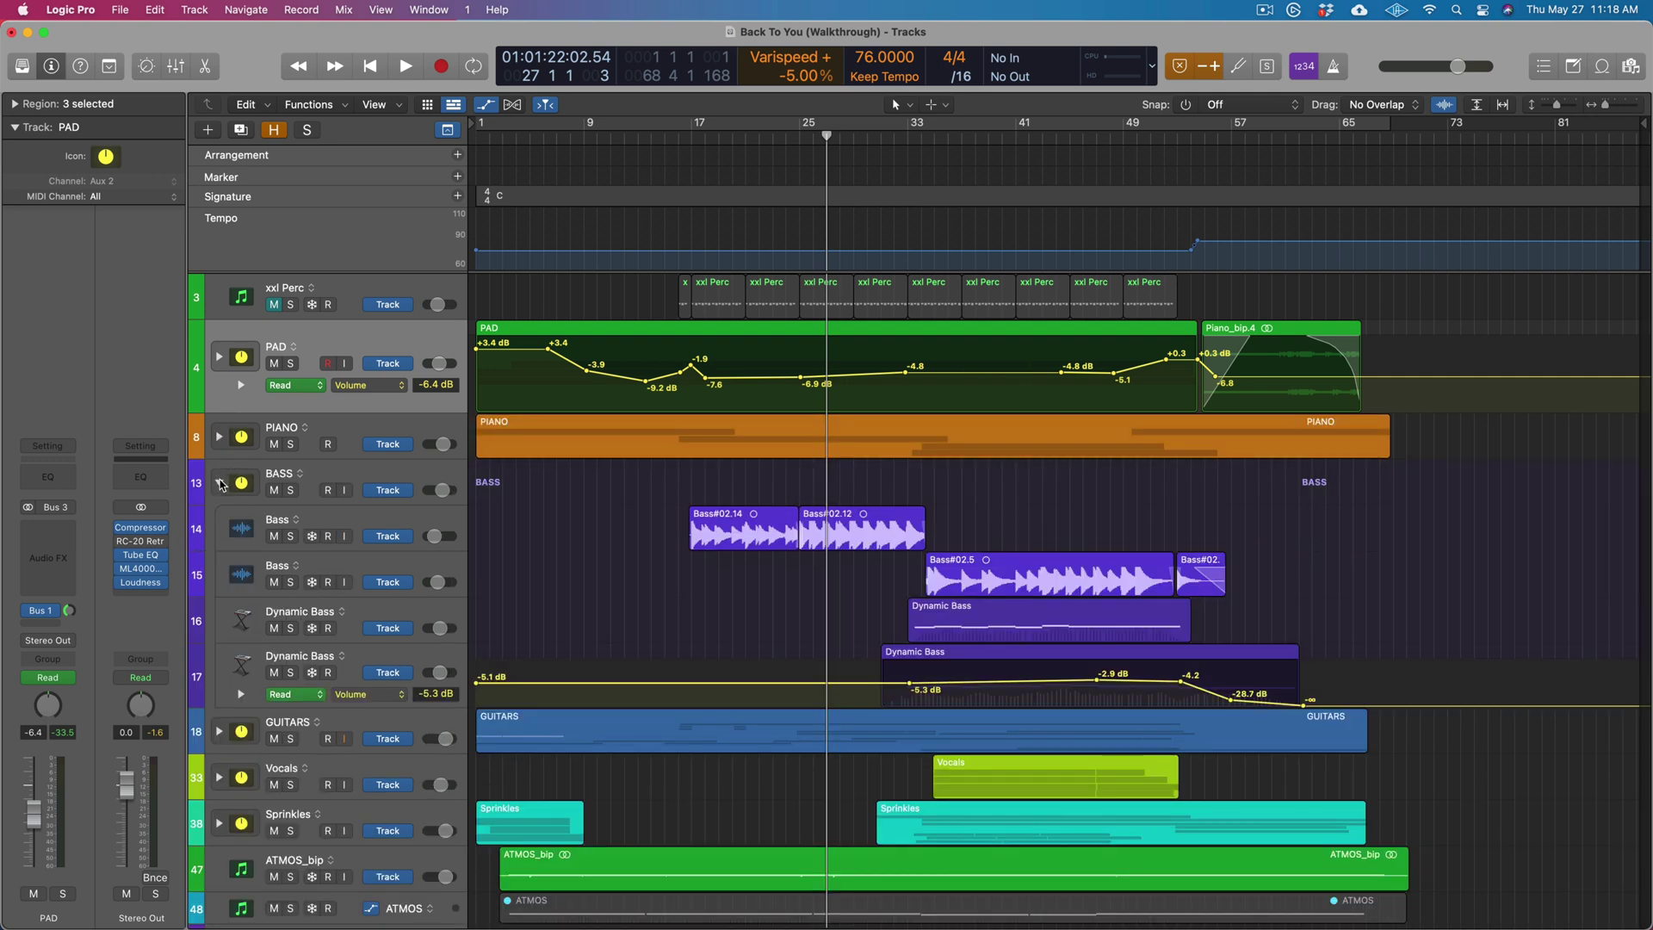
pyautogui.click(222, 484)
# Expand the GUITARS track stack, look through its sub-tracks and regions, and collapse it again
pyautogui.click(221, 530)
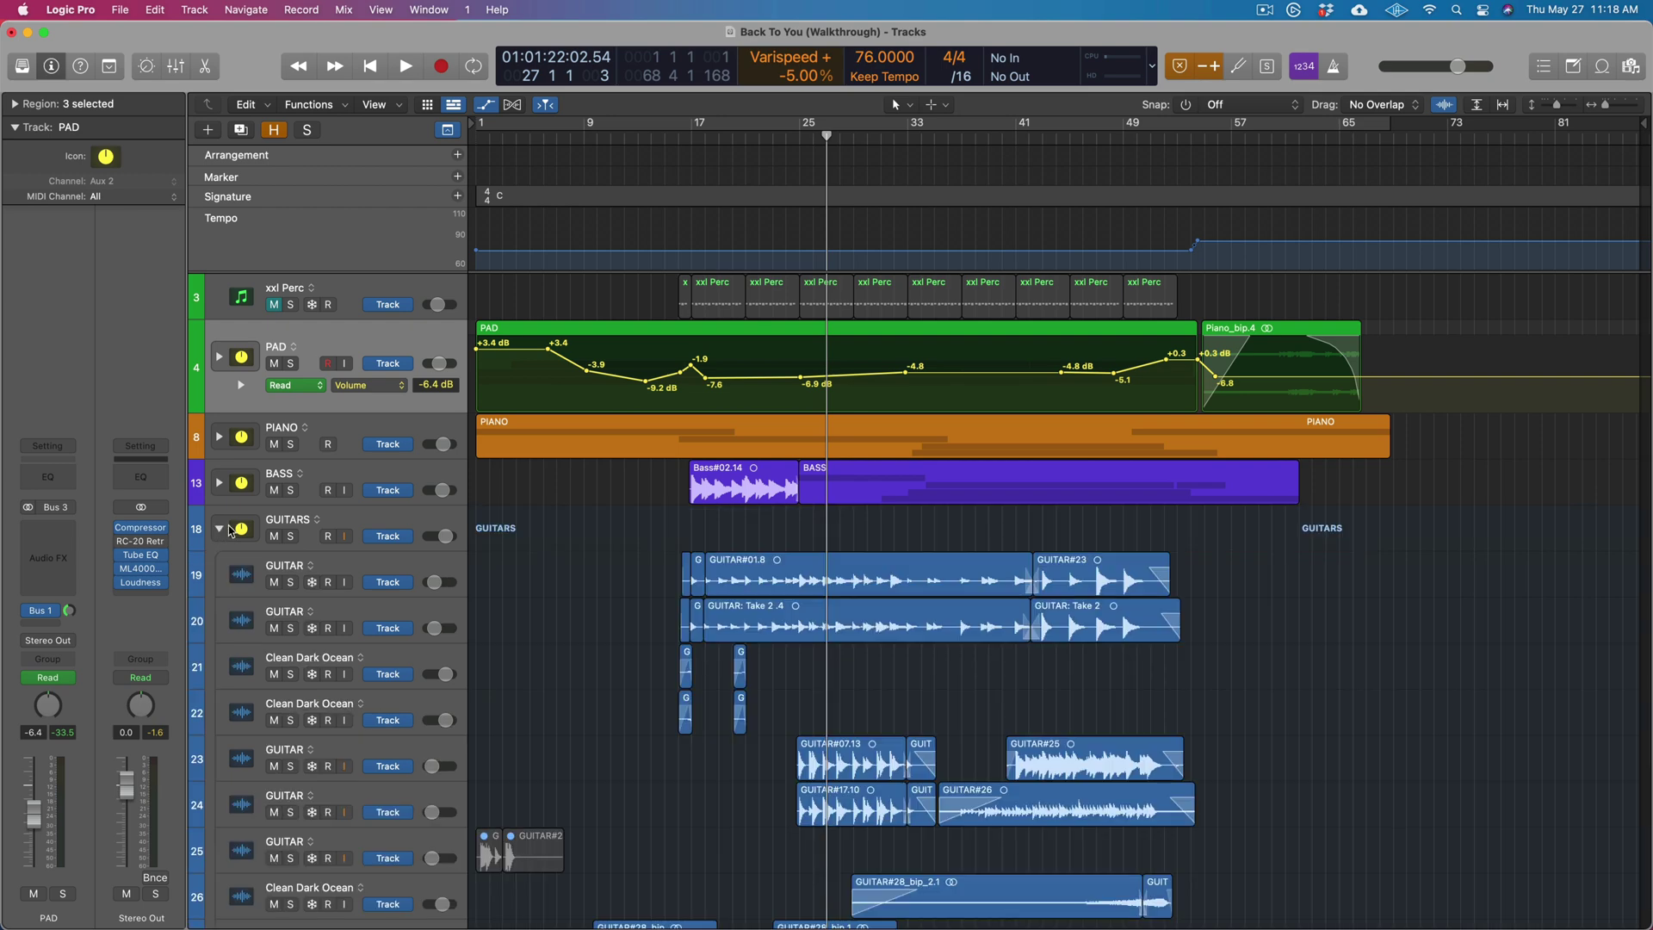
pyautogui.scroll(-5, 230, 529)
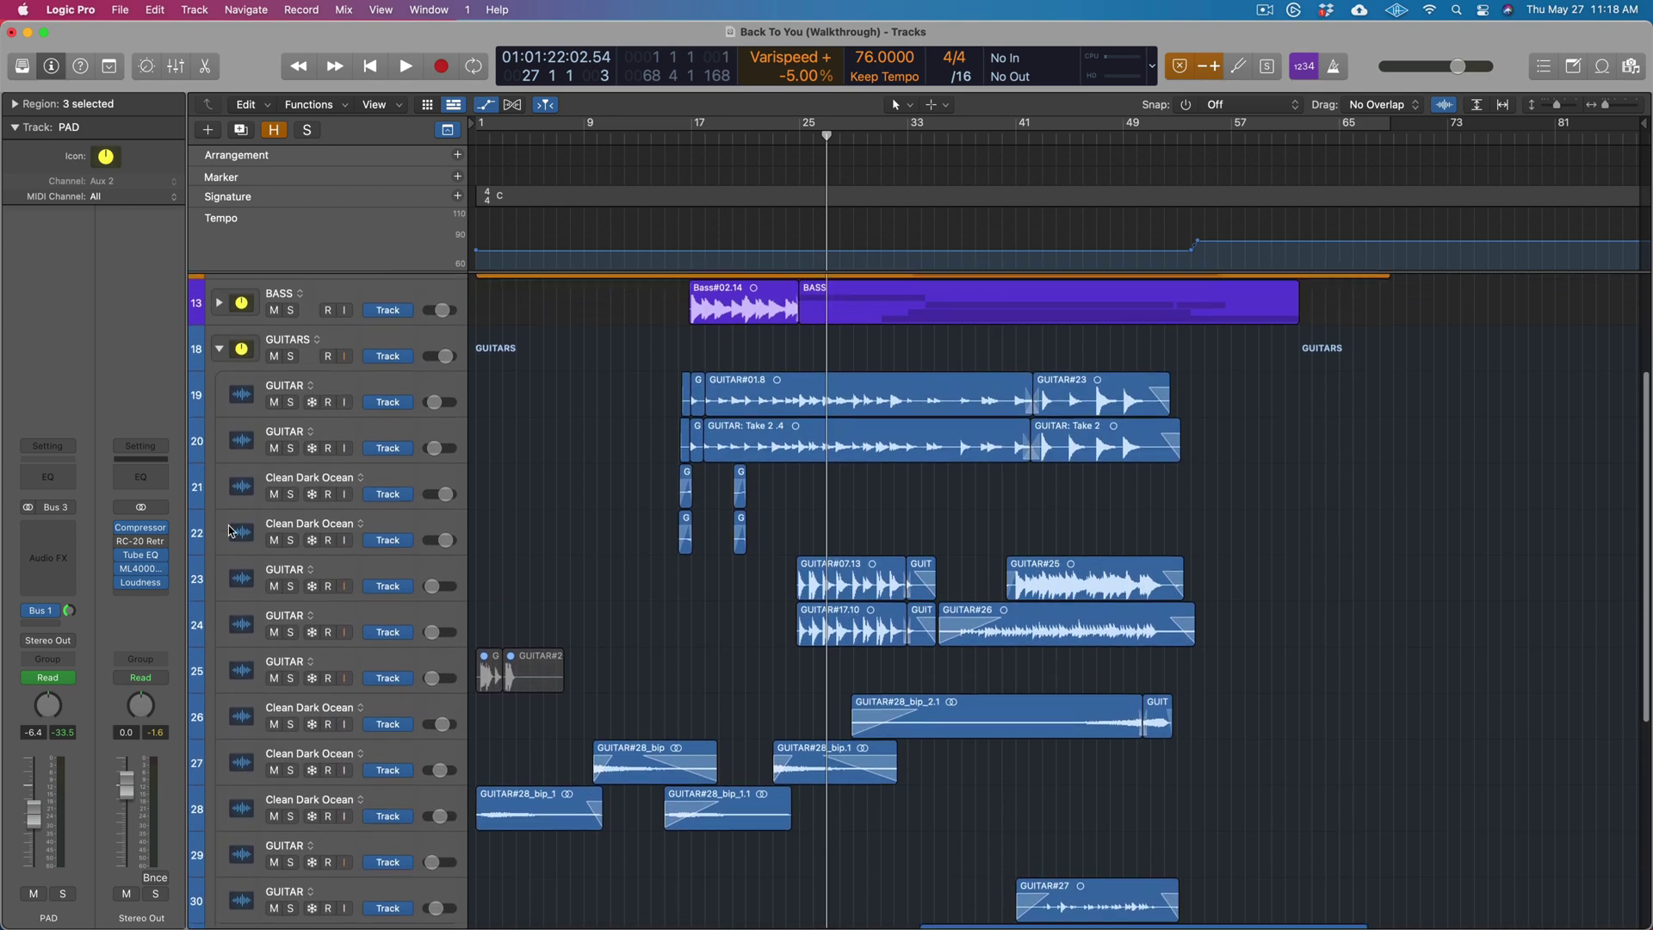
pyautogui.scroll(3, 231, 529)
pyautogui.click(221, 409)
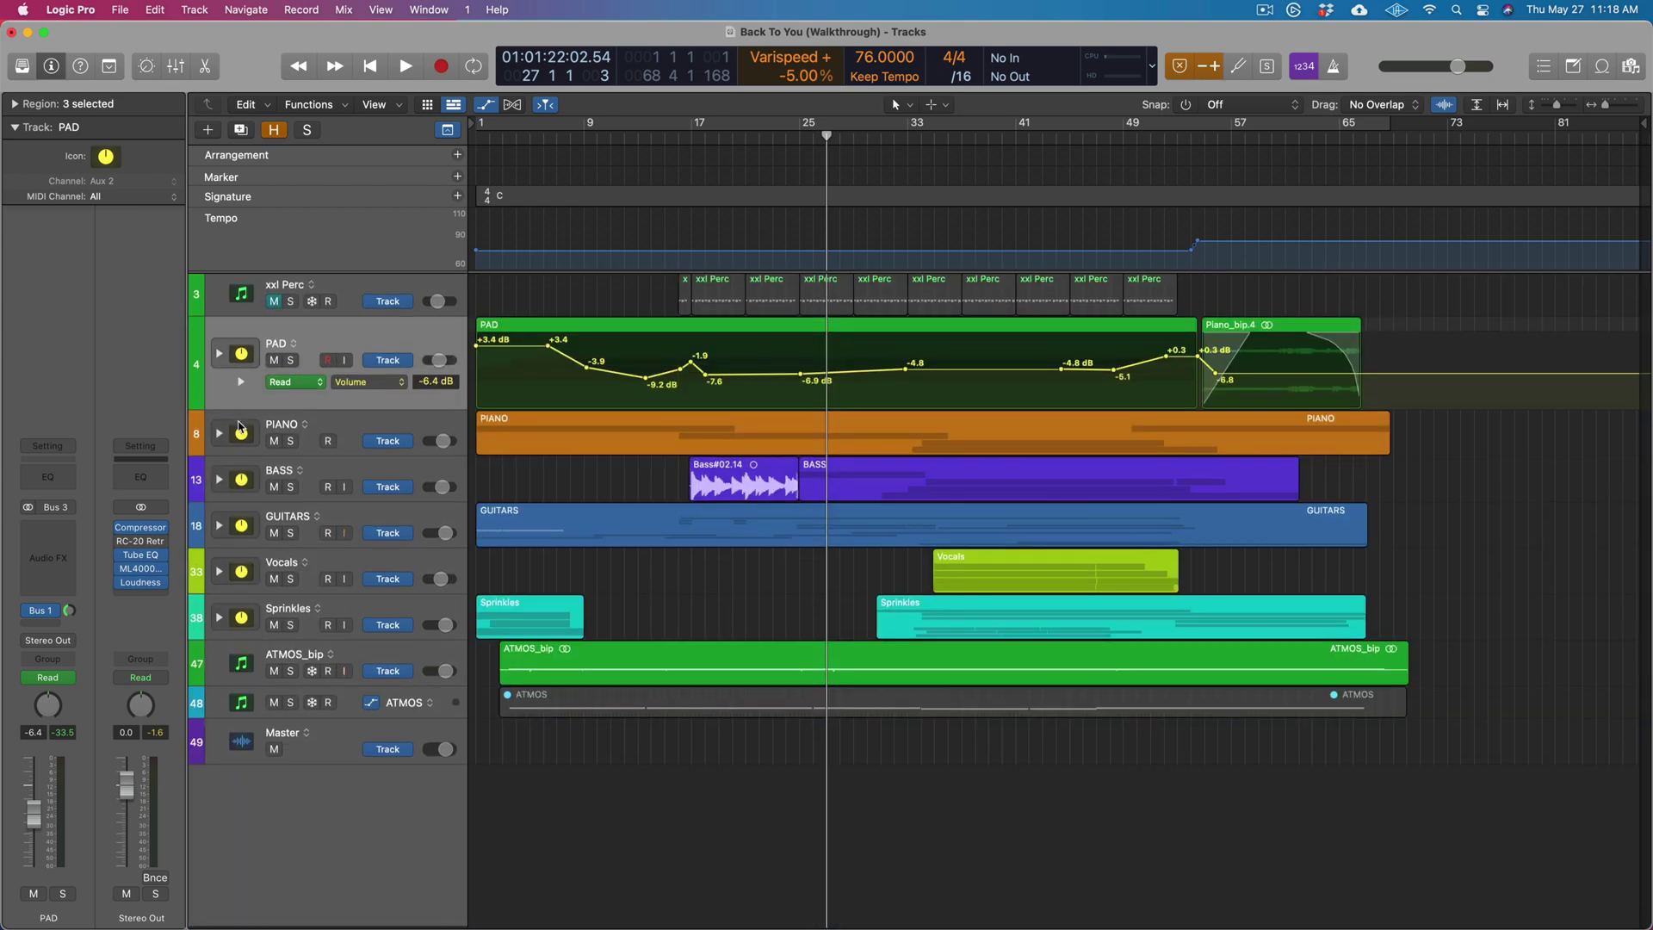
# Expand the Vocals and Sprinkles track stacks in turn to examine their sub-tracks, collapsing each again
pyautogui.click(222, 579)
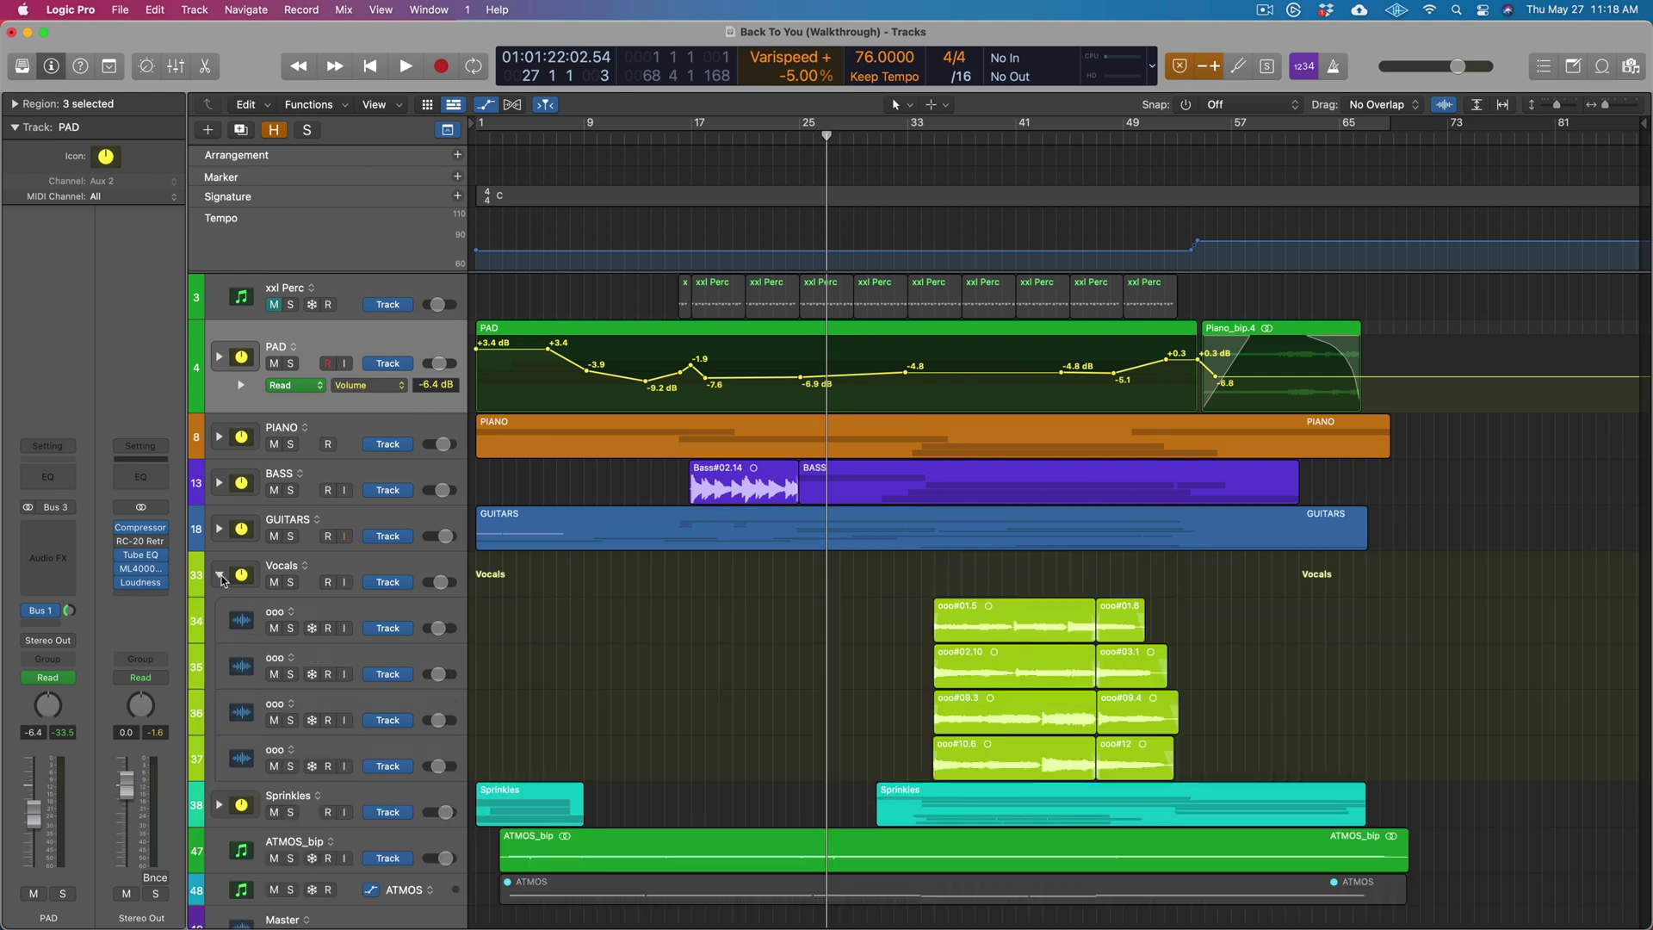
pyautogui.click(221, 579)
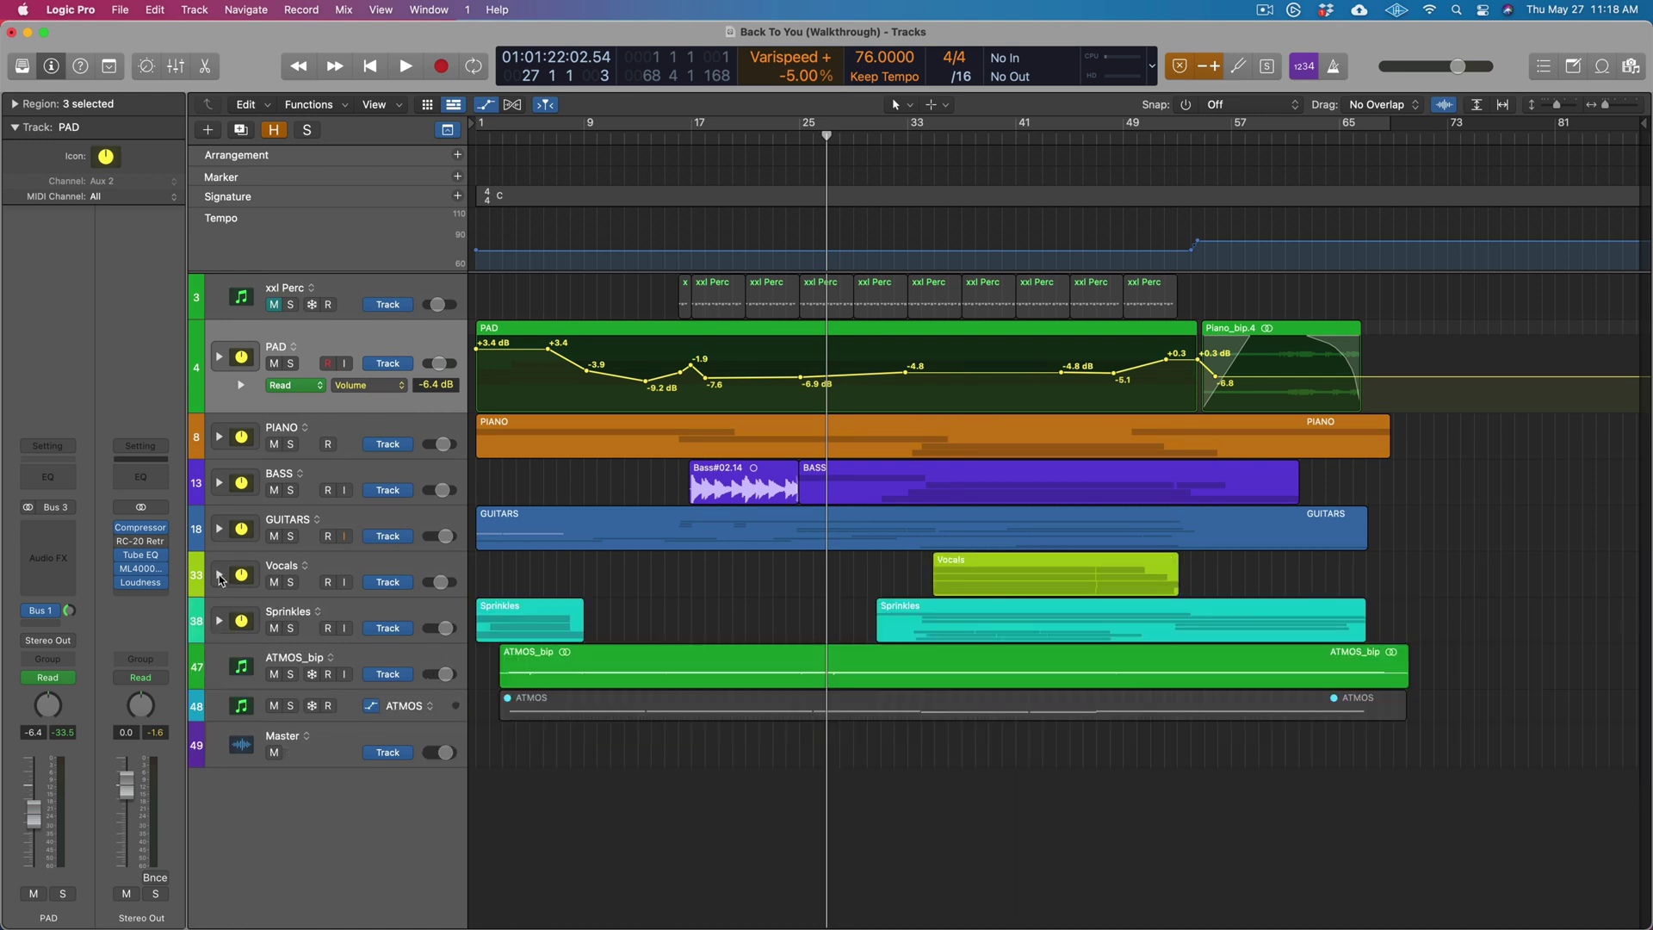
pyautogui.click(220, 621)
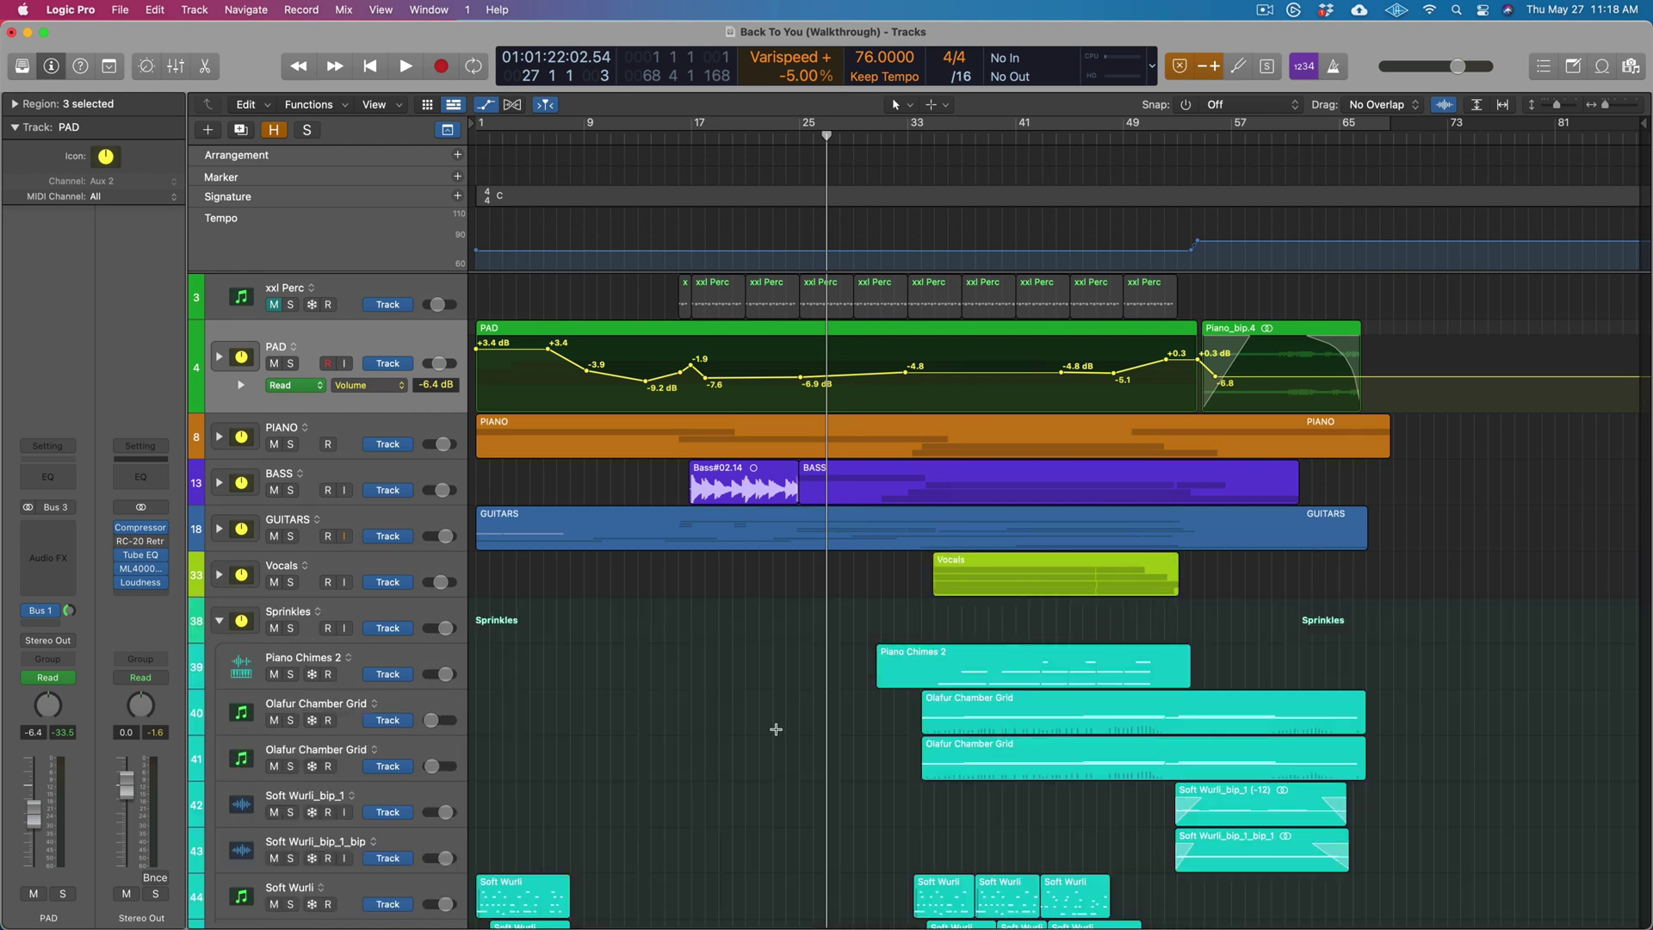
pyautogui.scroll(-4, 777, 732)
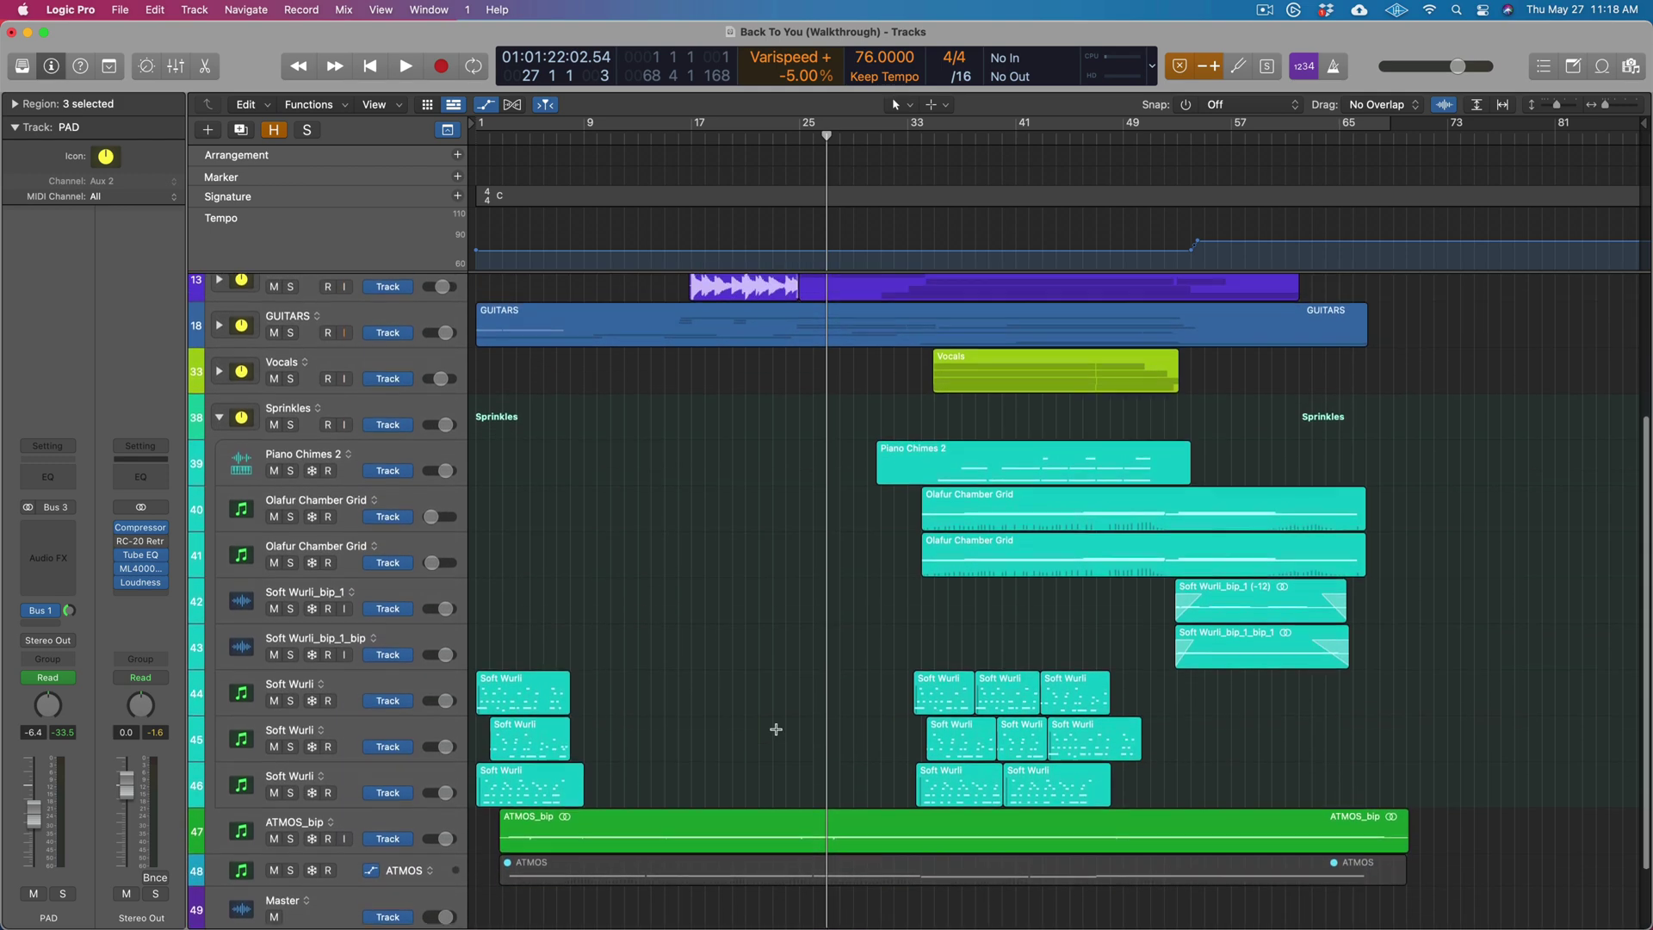
pyautogui.click(220, 419)
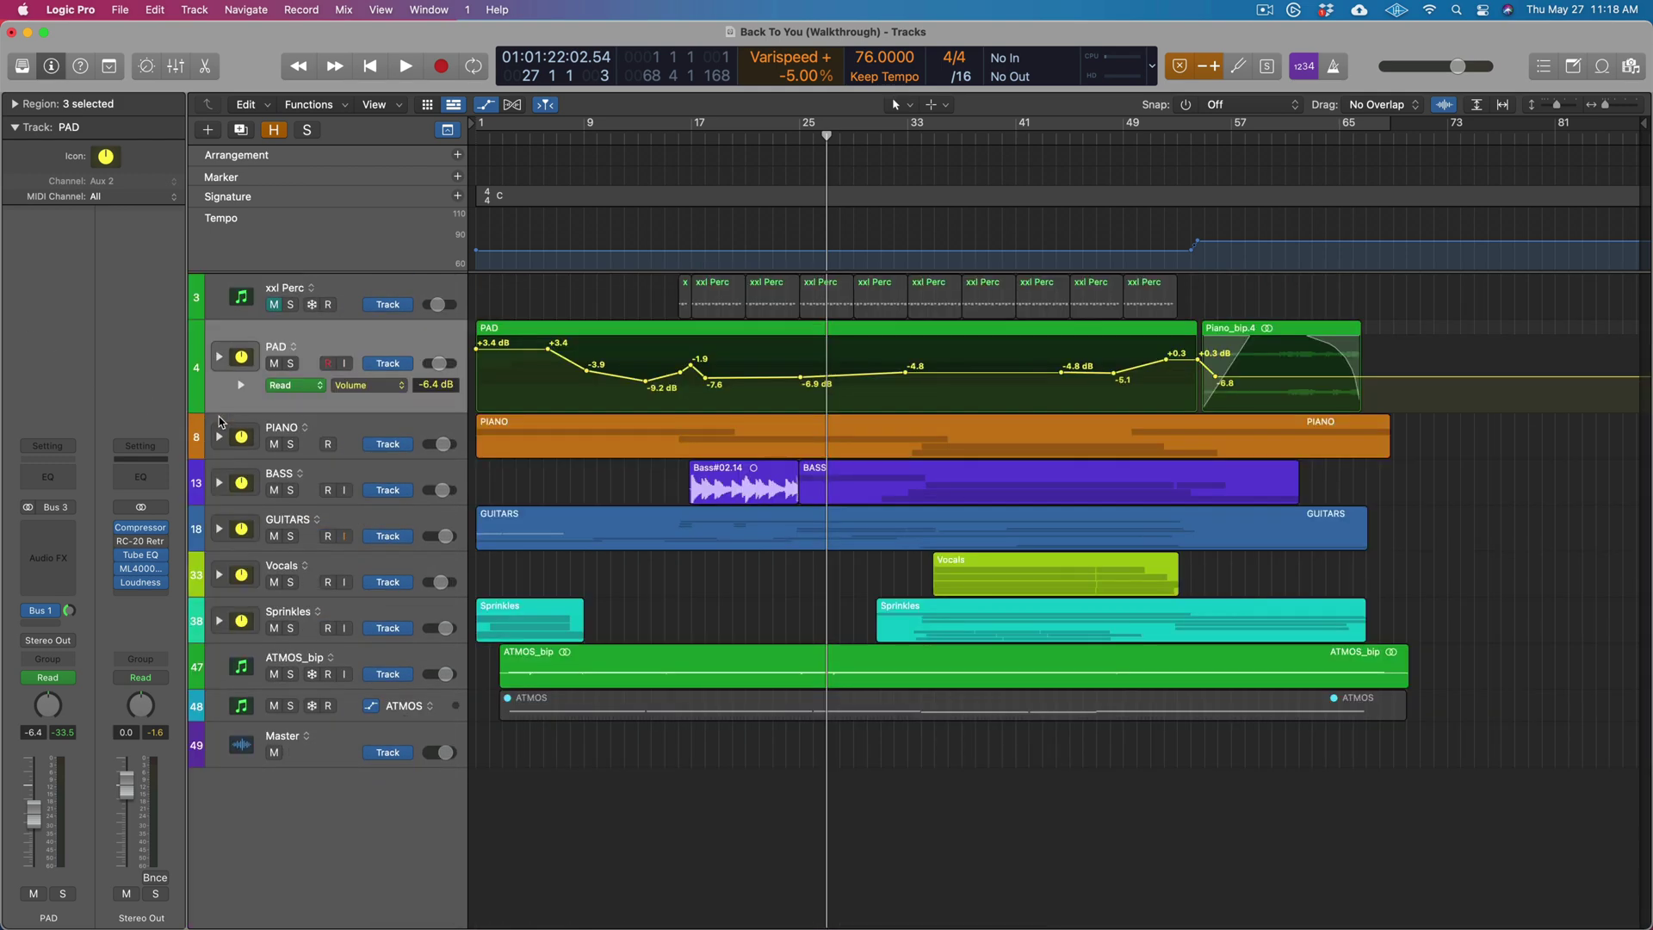
# Inspect the ATMOS_bip and ATMOS tracks, viewing the LABS instrument on ATMOS and closing its window
pyautogui.click(376, 659)
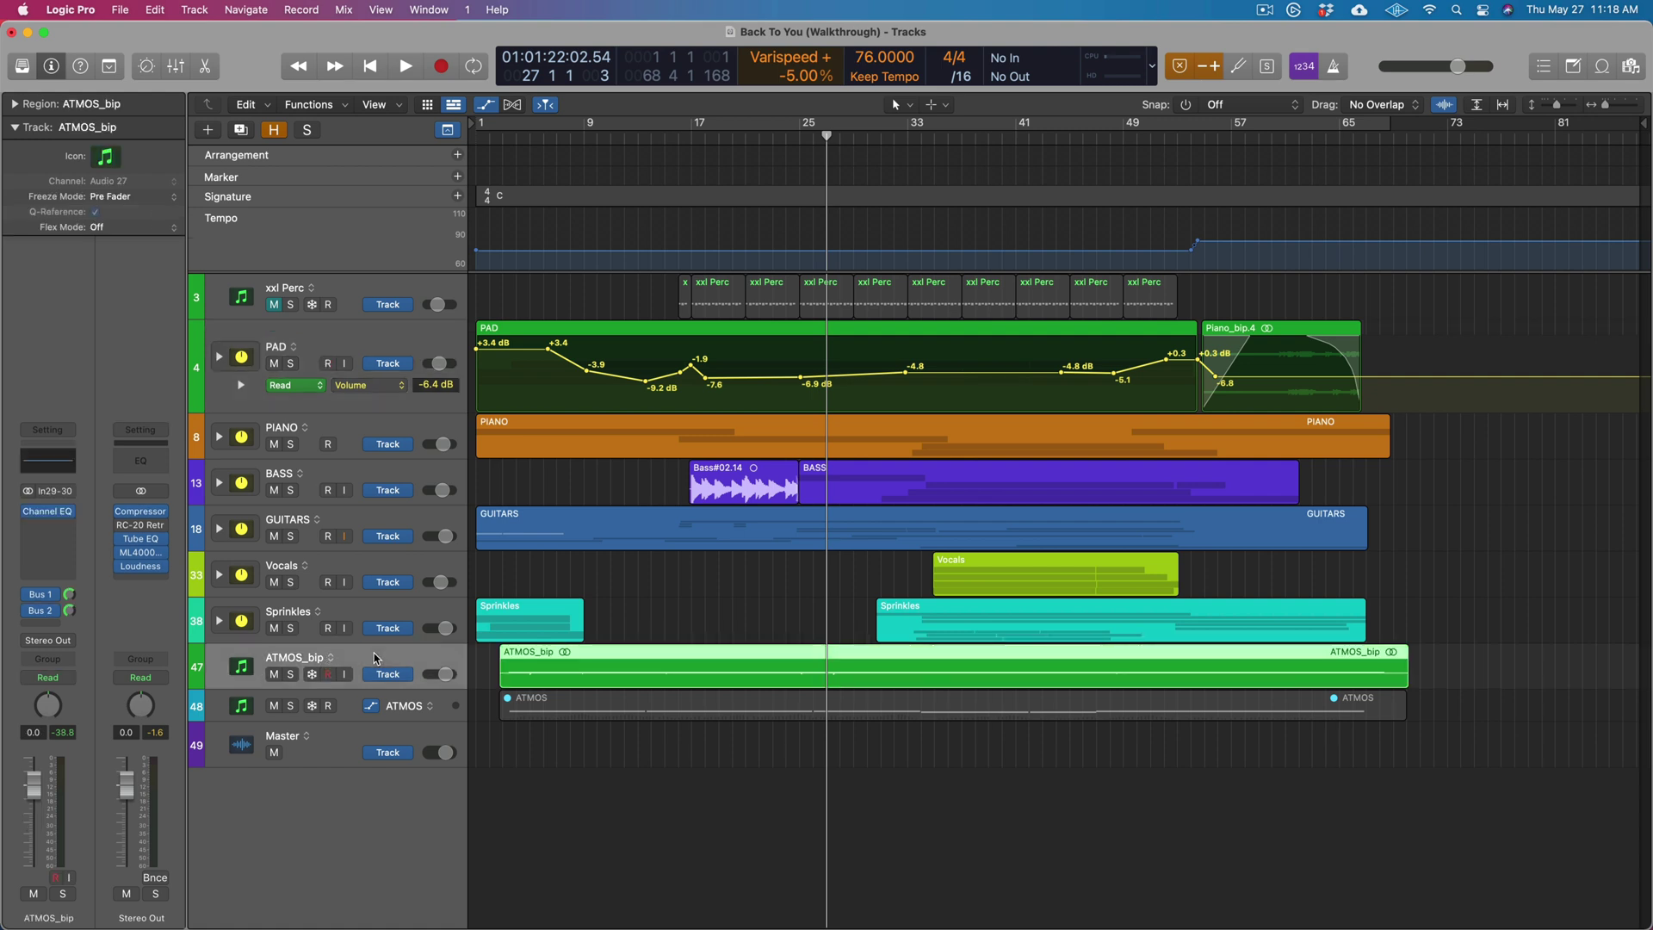
pyautogui.click(349, 711)
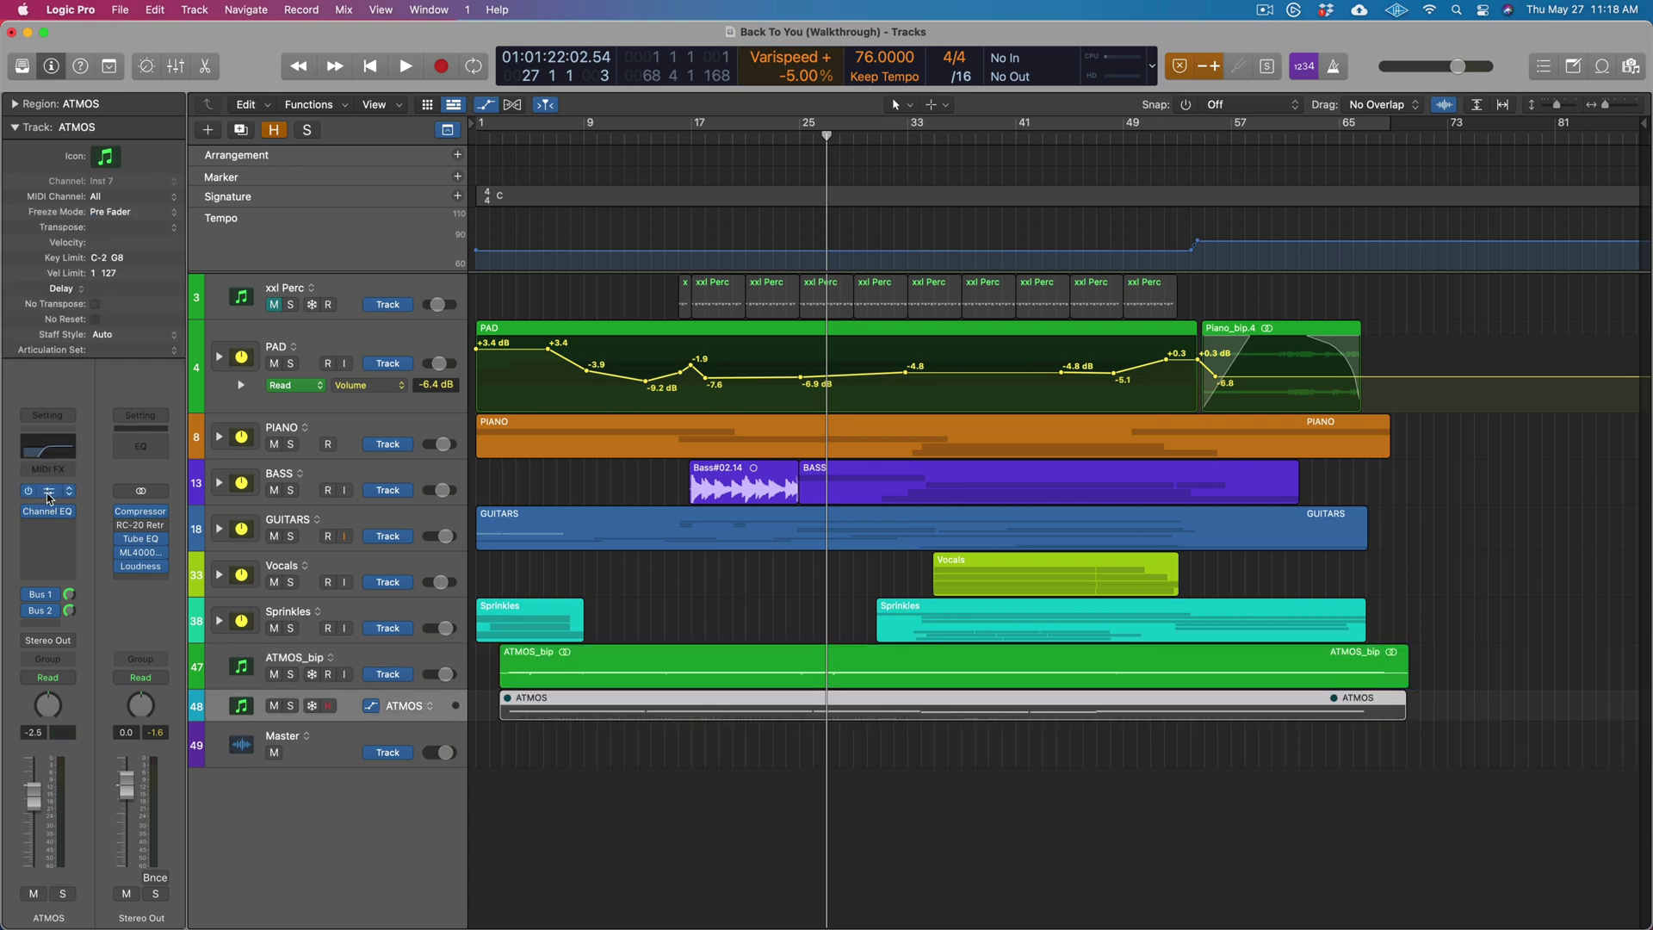
pyautogui.click(47, 491)
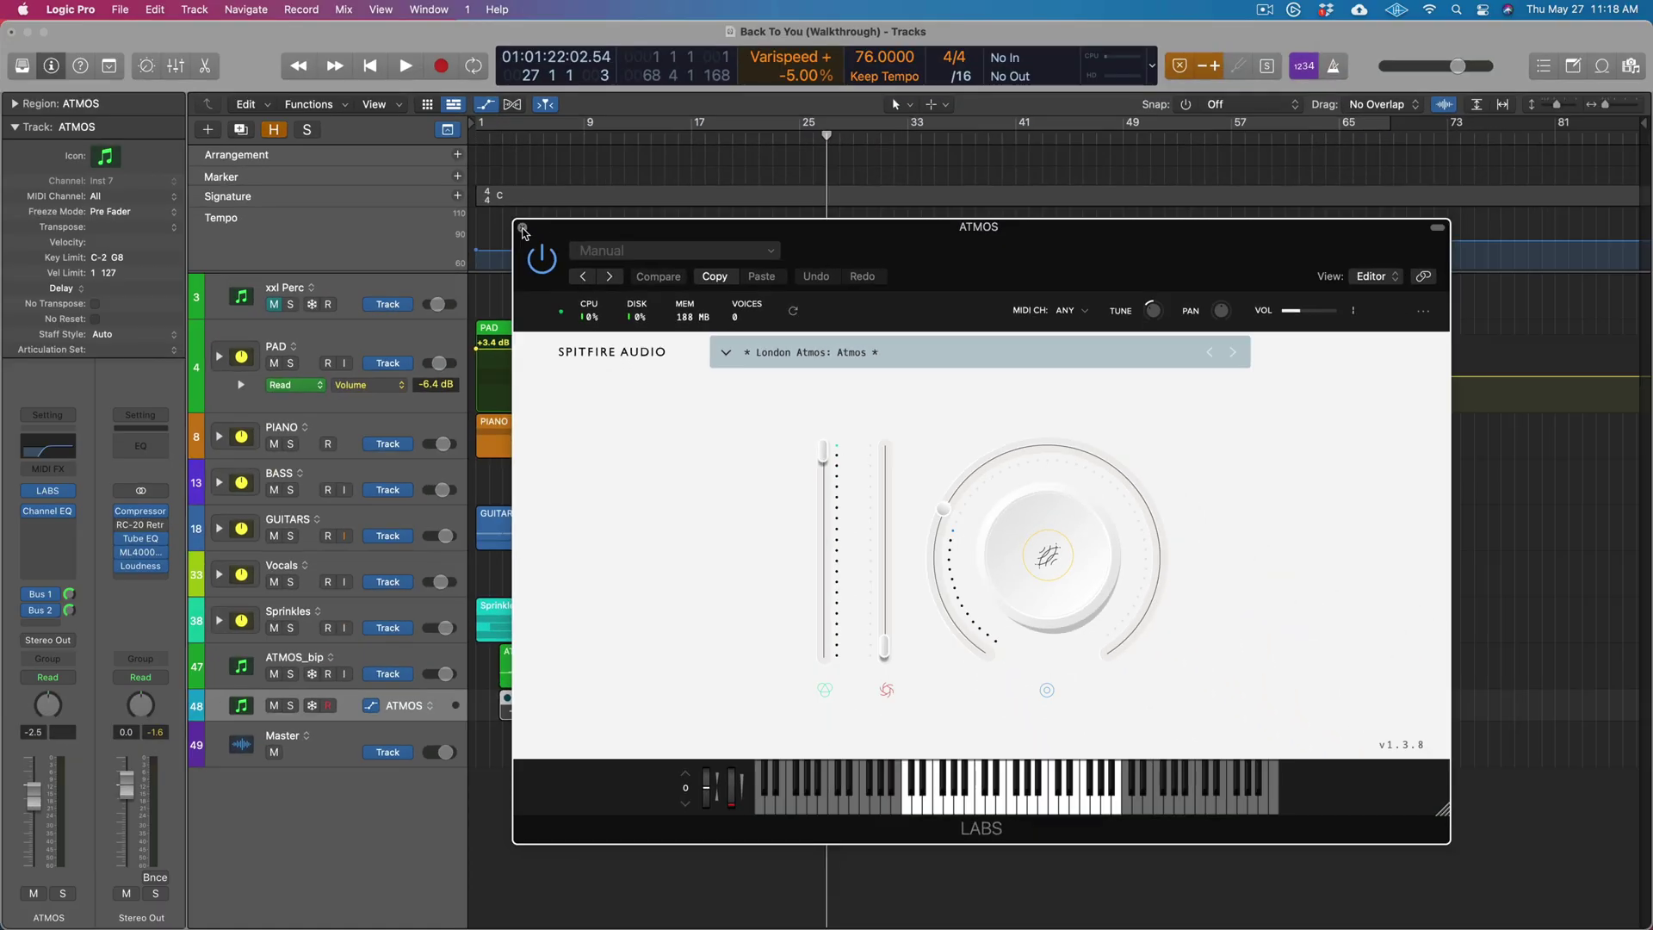
pyautogui.click(164, 123)
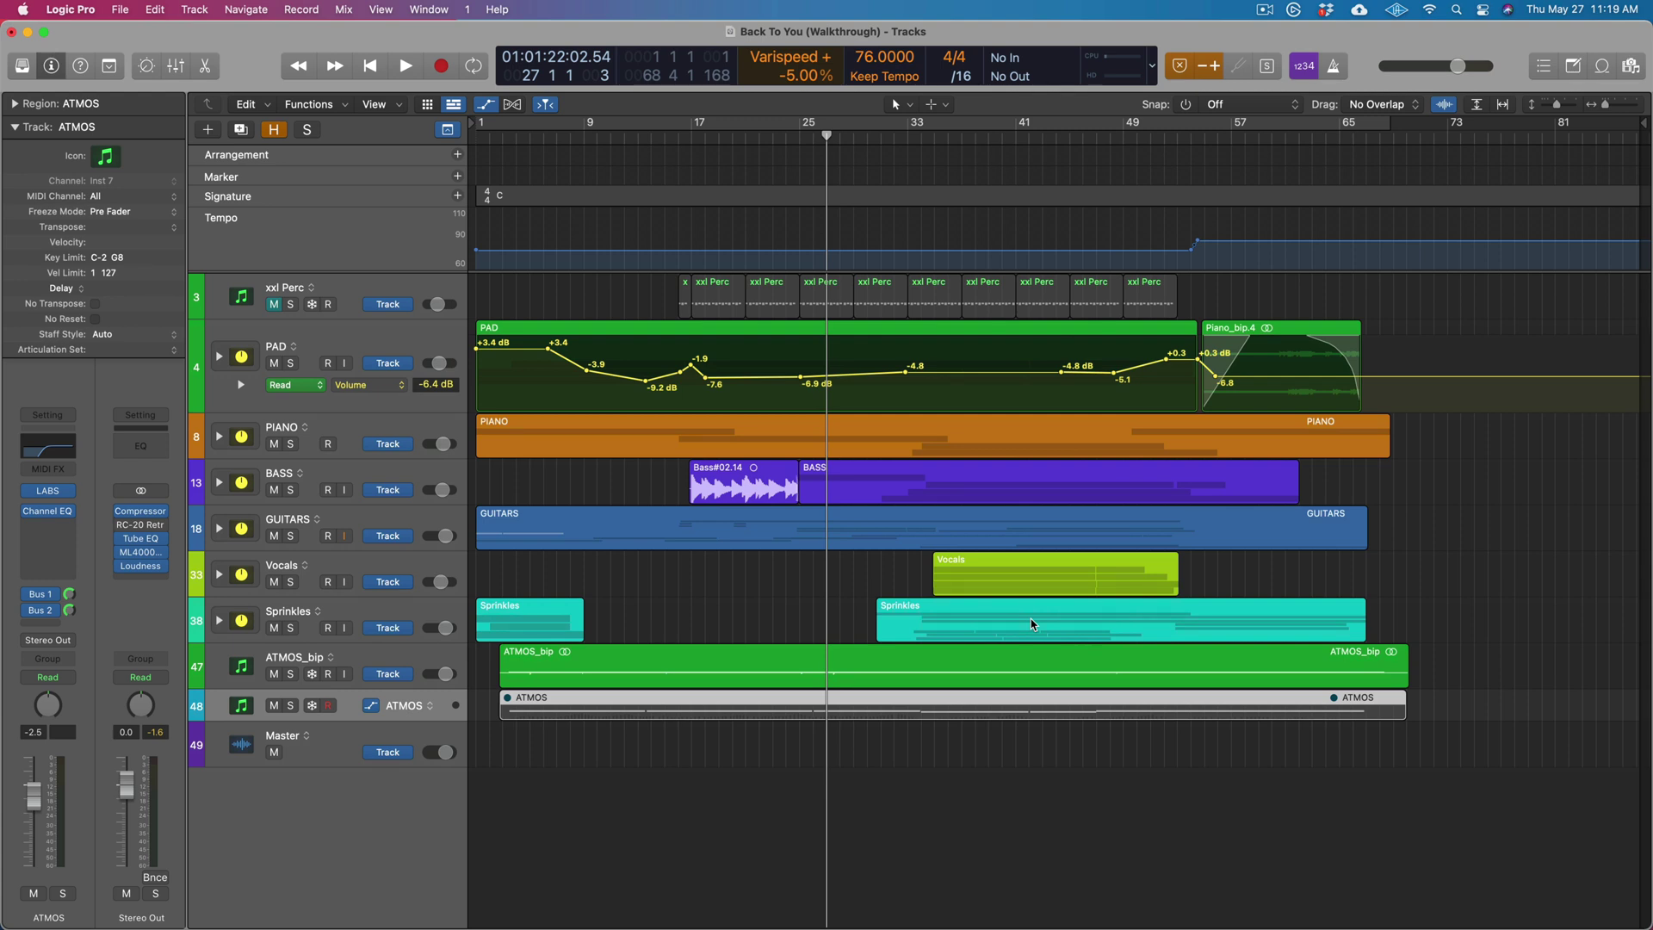
# Select the PAD track stack and expand it to show its sub-tracks
pyautogui.click(397, 332)
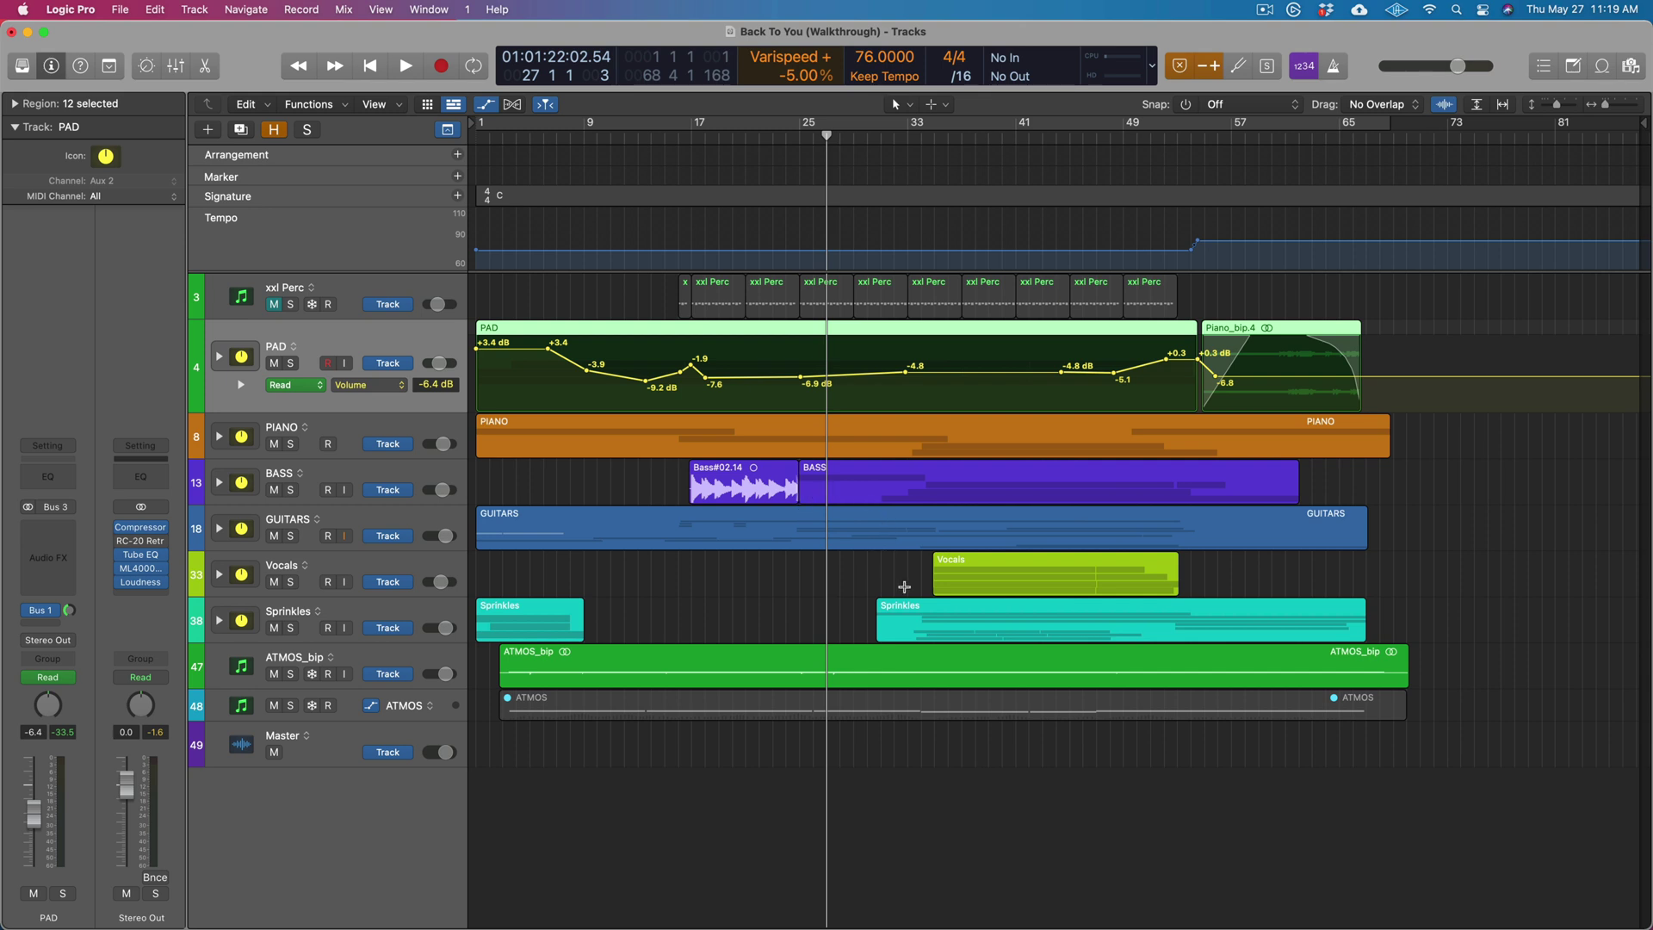
pyautogui.click(219, 360)
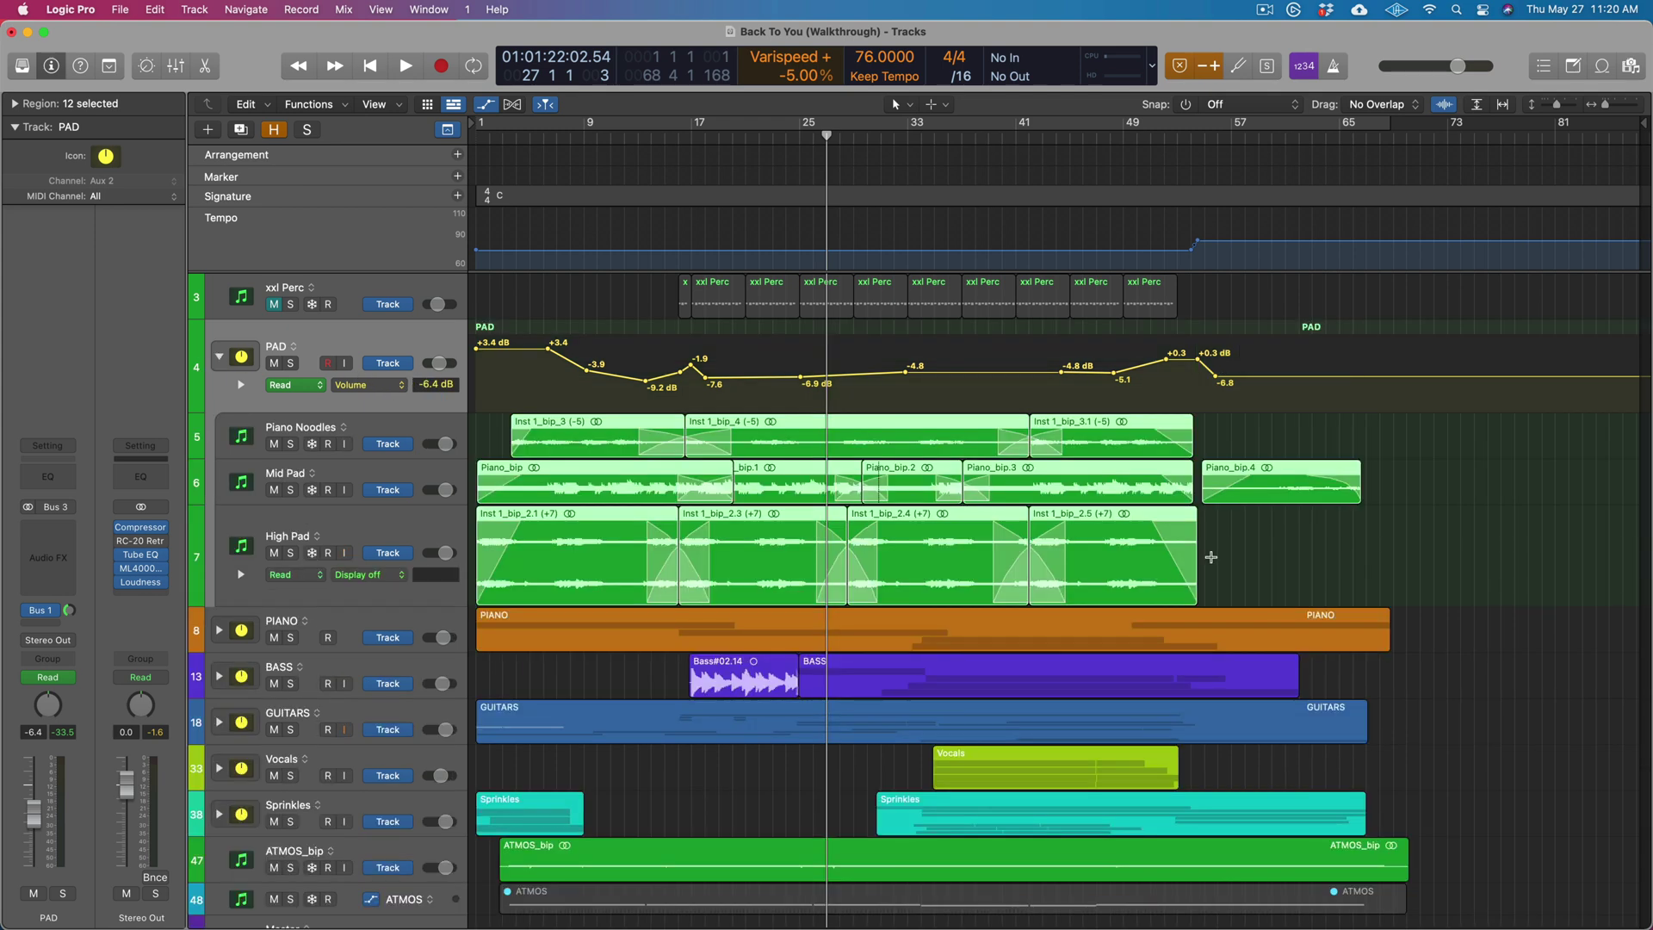
pyautogui.scroll(-1, 1215, 552)
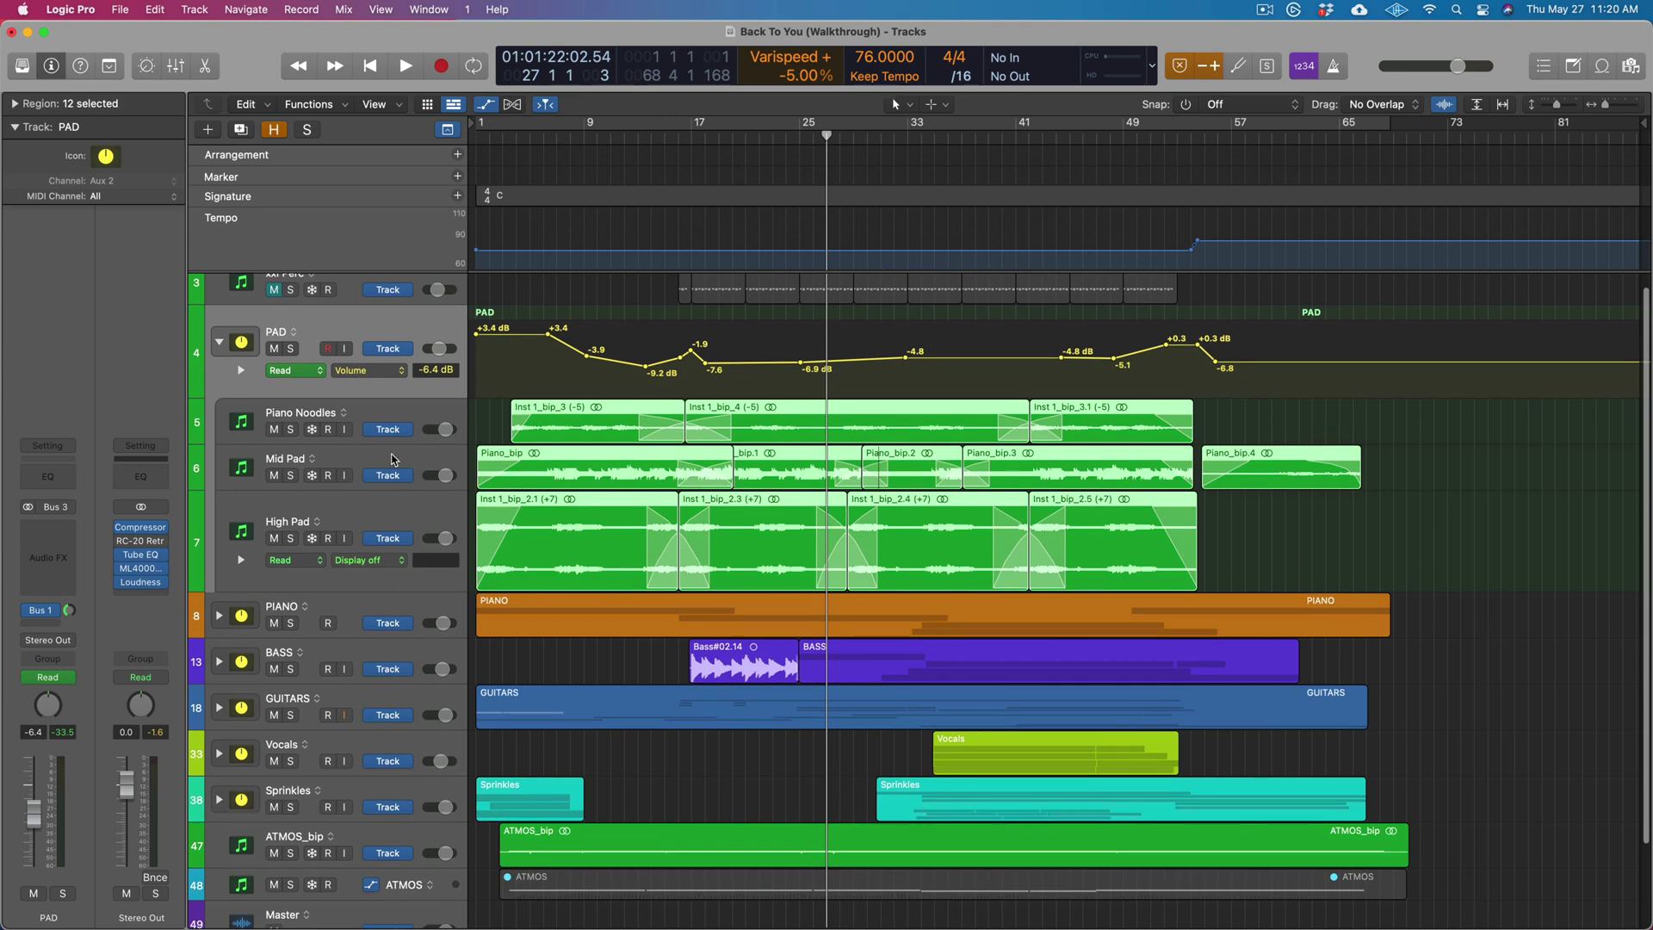
# Solo the Piano Noodles track and listen to it from the current position and again from bar 35
pyautogui.click(326, 423)
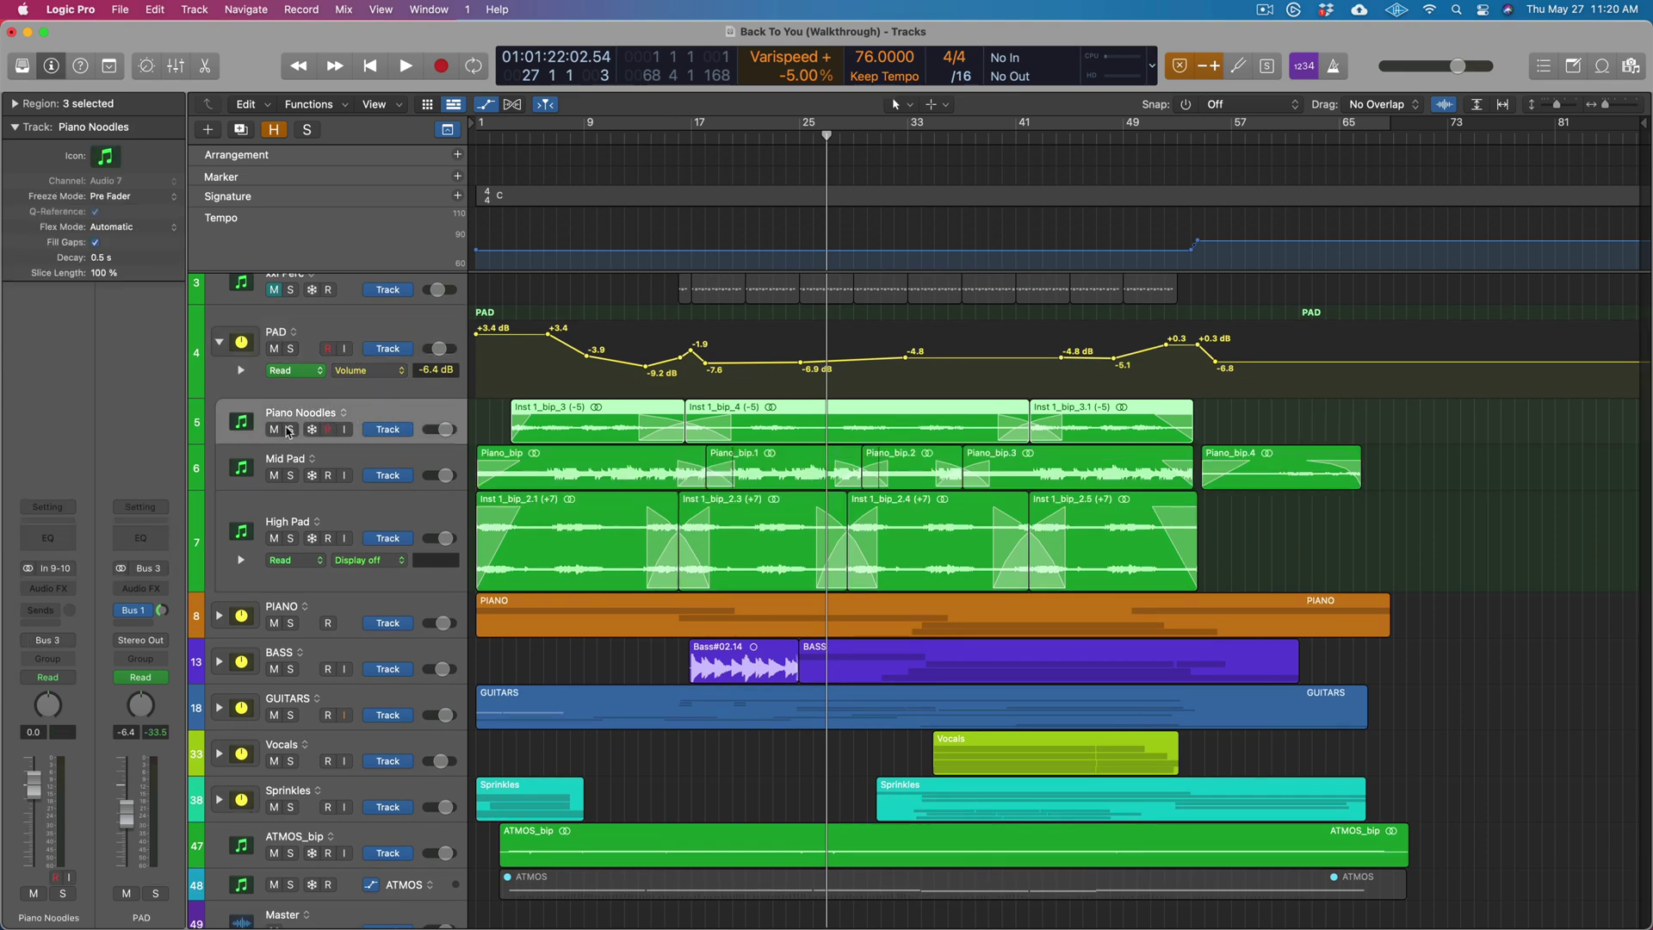
pyautogui.click(290, 429)
pyautogui.press('space')
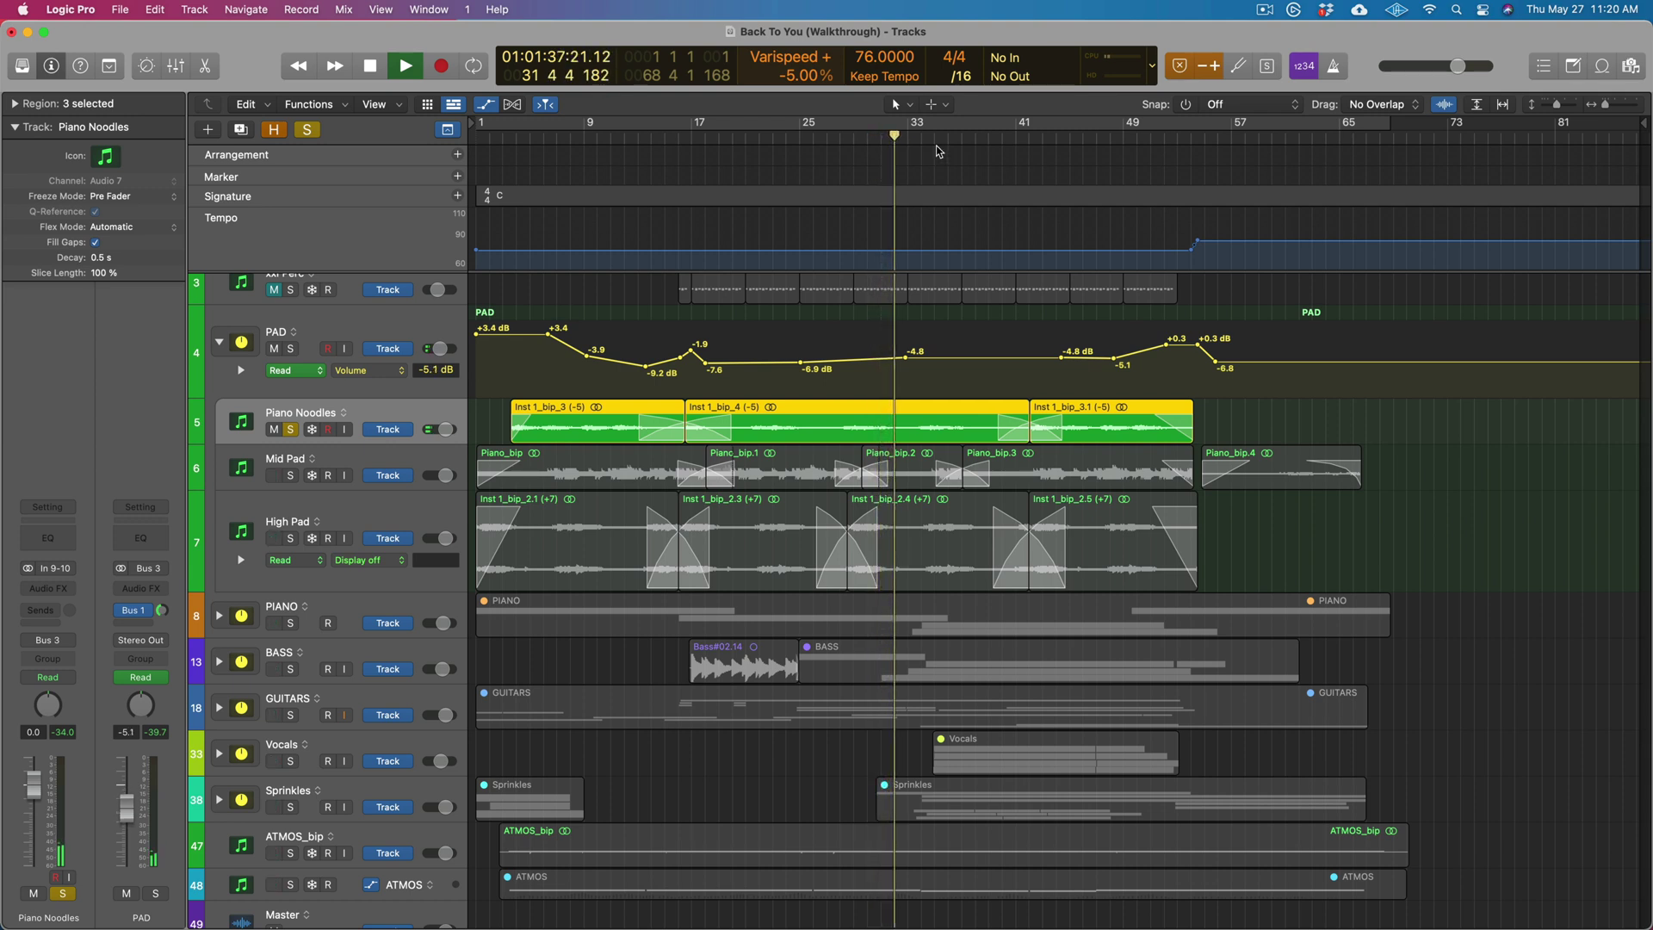
pyautogui.press('space')
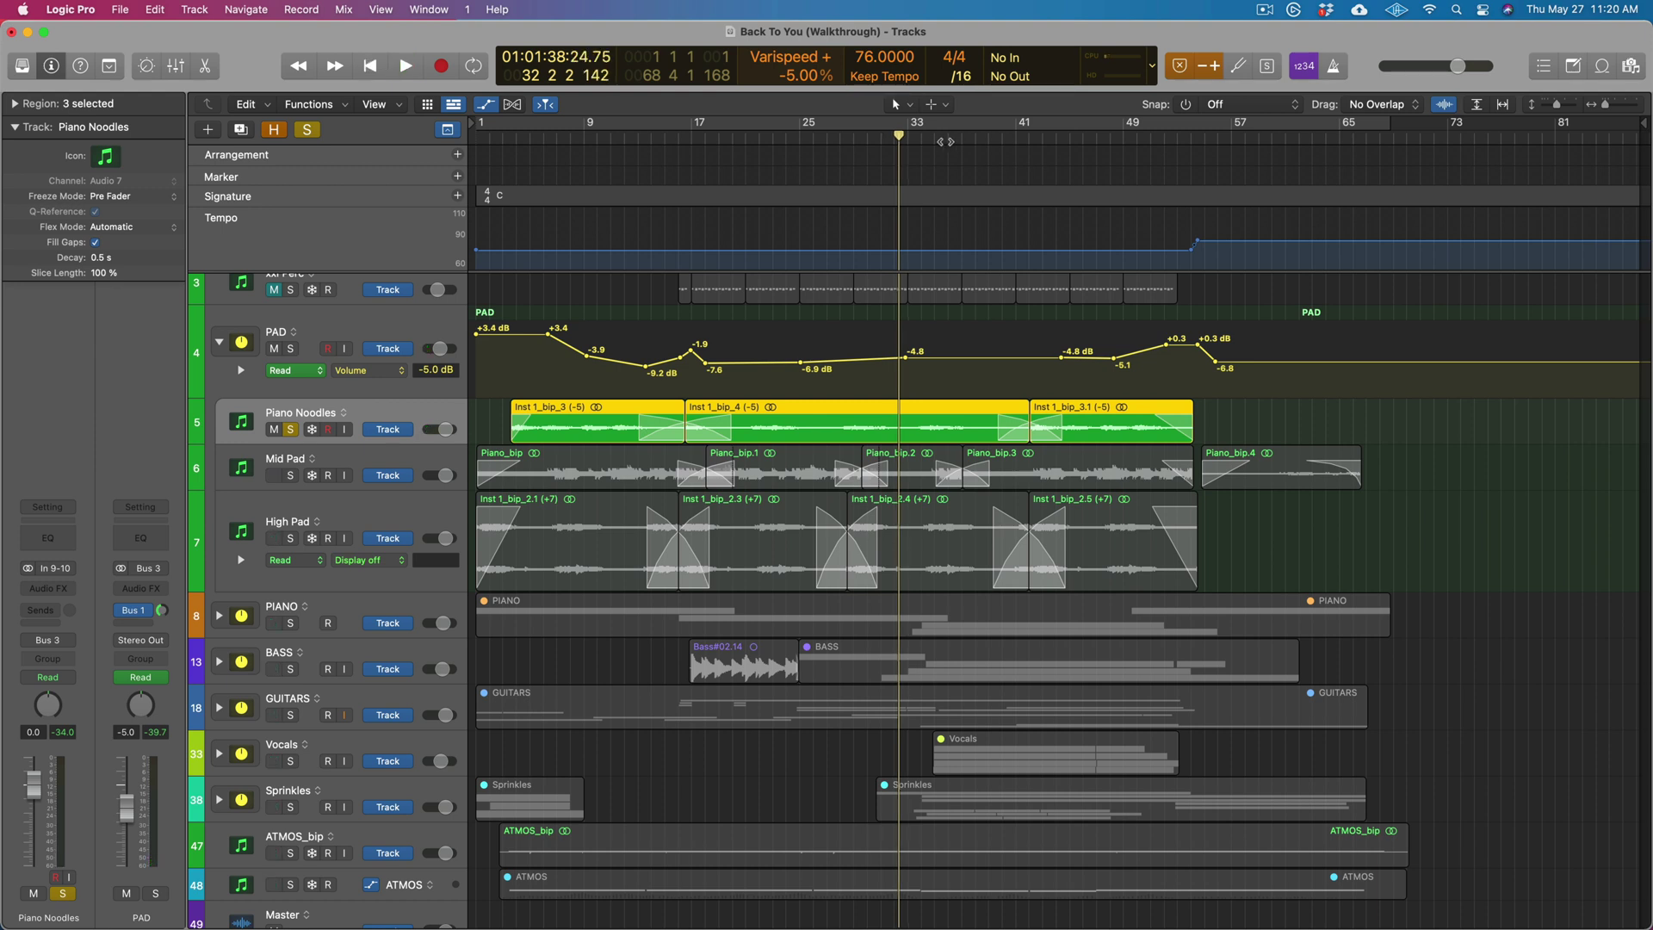
pyautogui.click(944, 141)
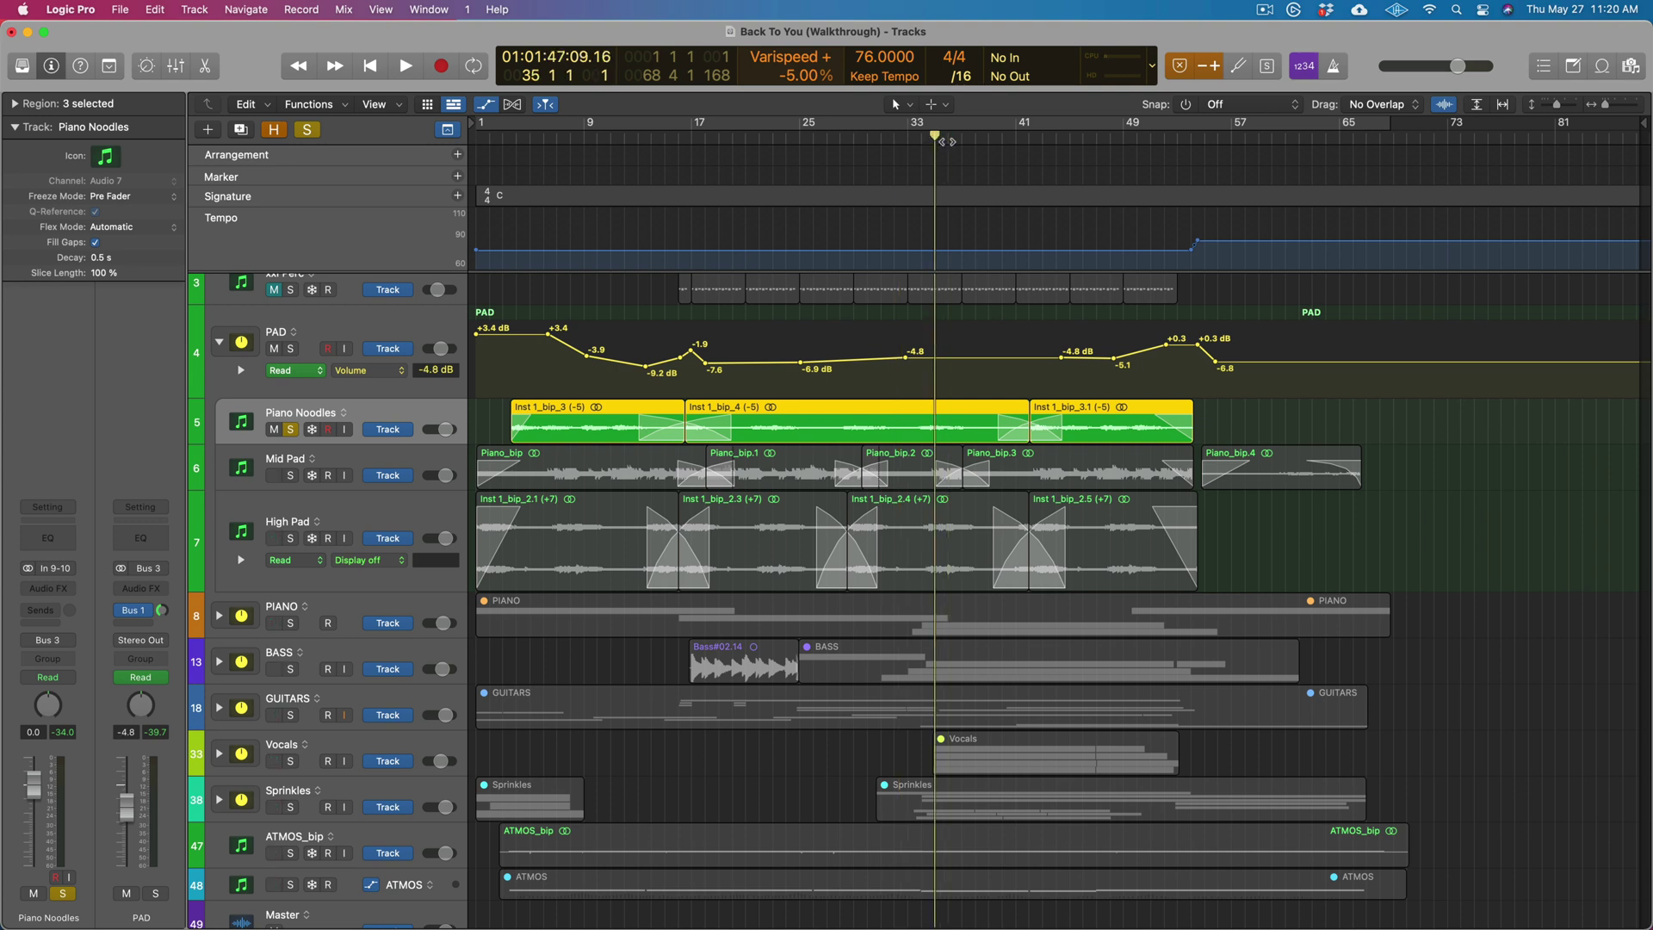
pyautogui.press('space')
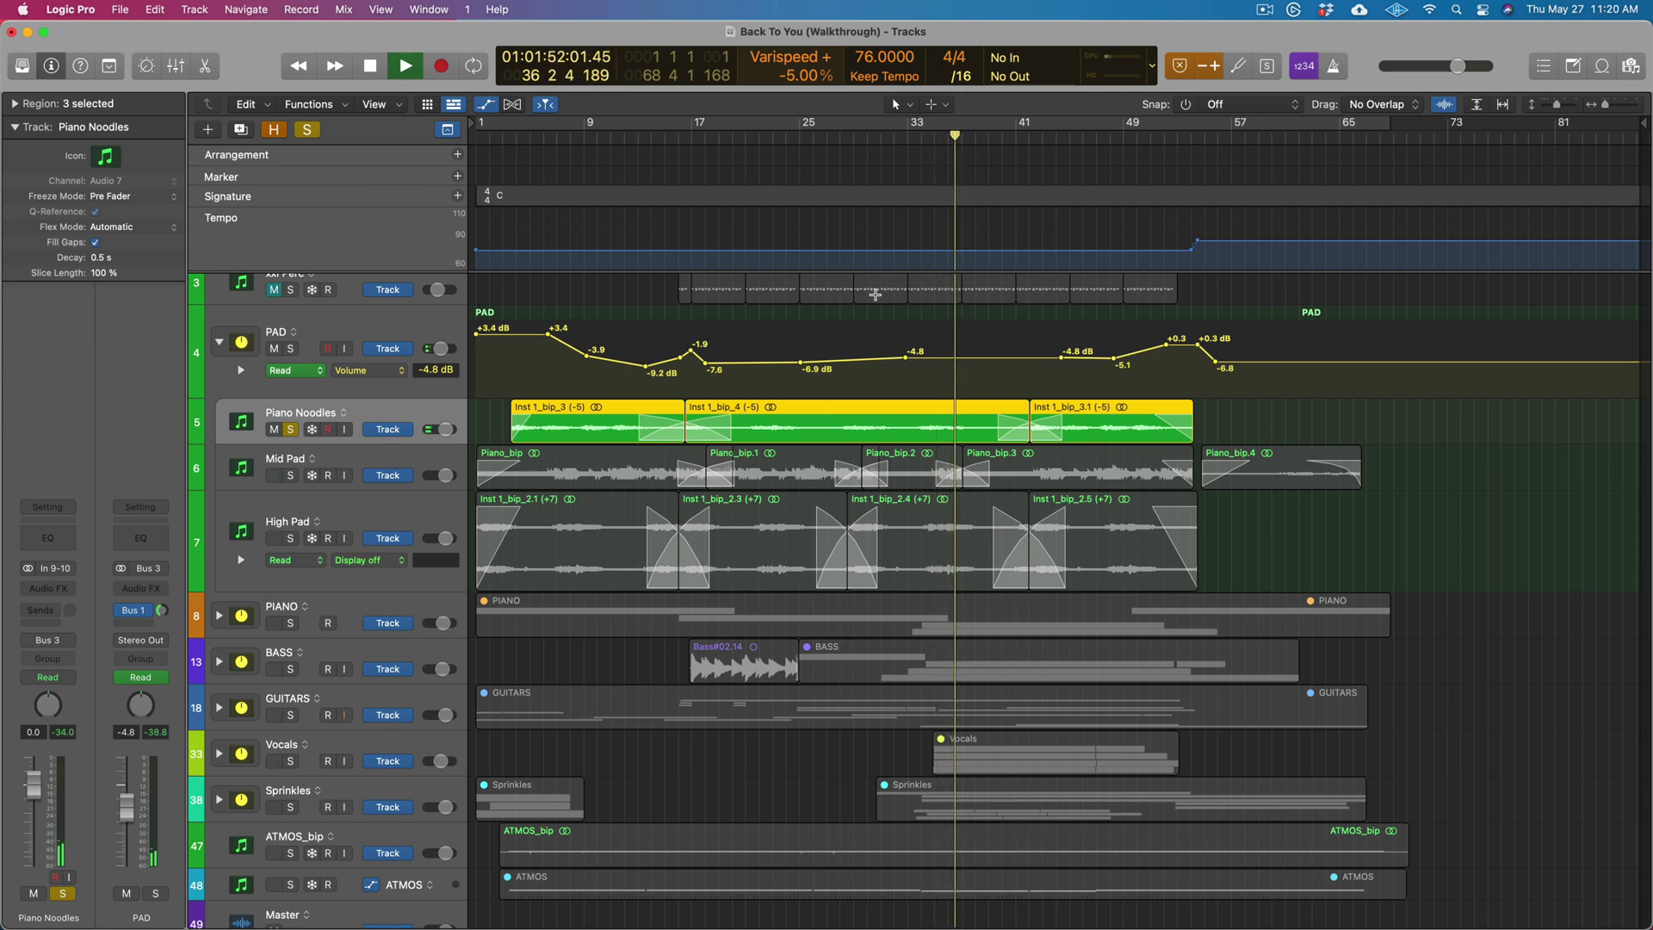
pyautogui.press('space')
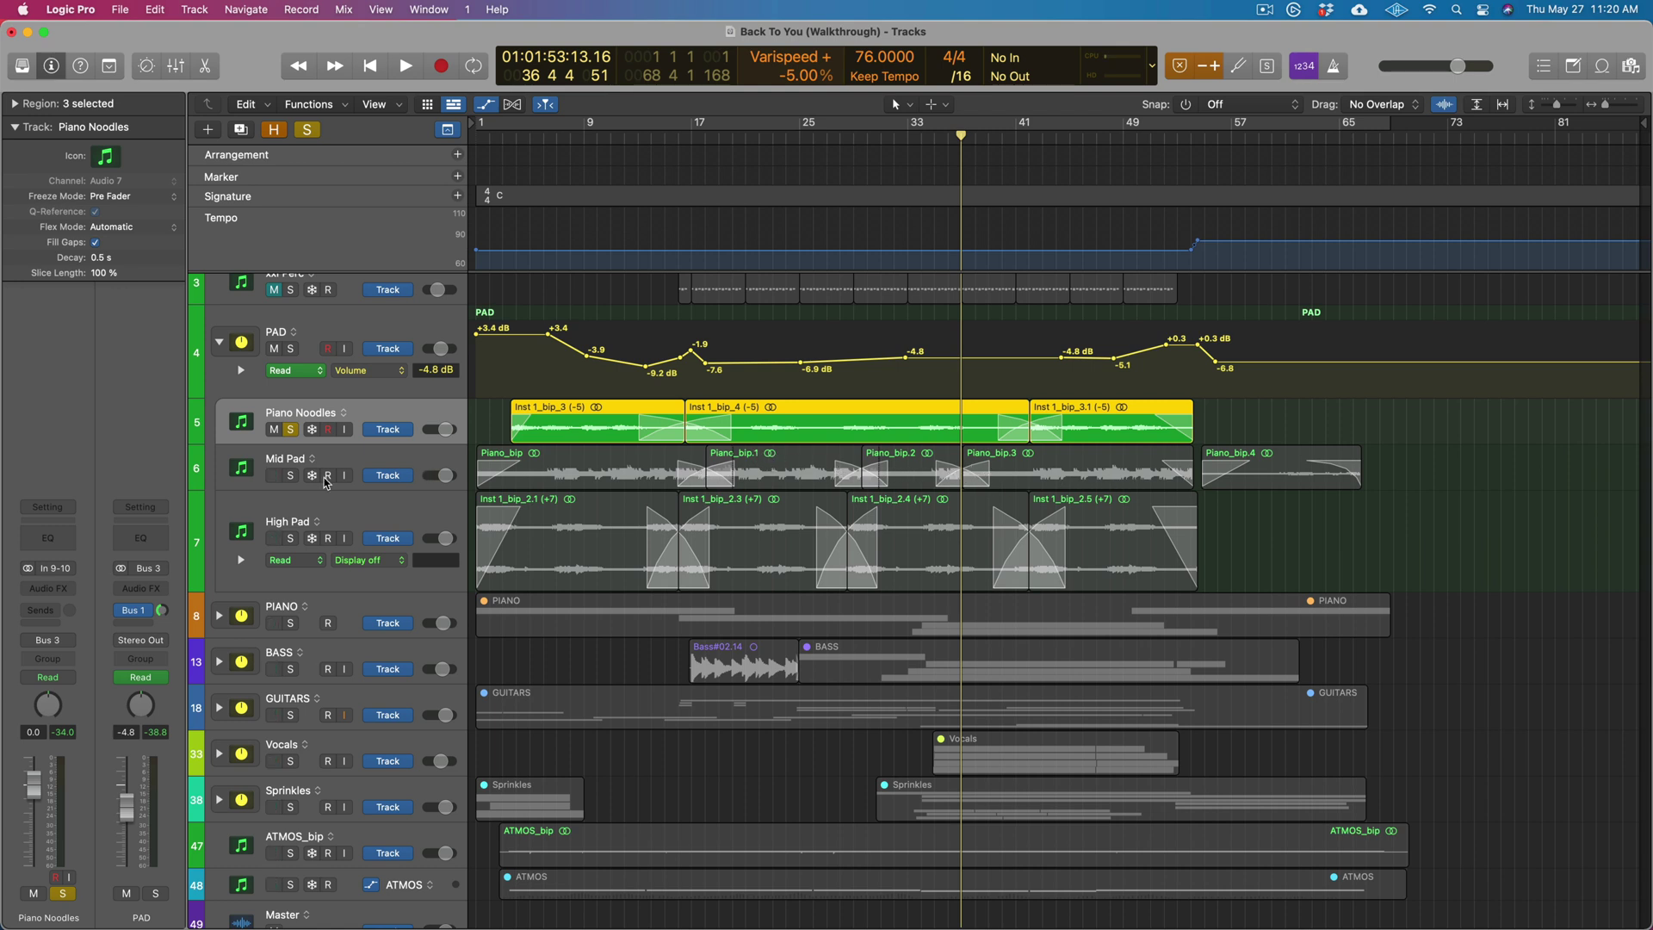
# Switch the solo to the Mid Pad track and listen to it from bar 11 and from around bar 25
pyautogui.click(290, 480)
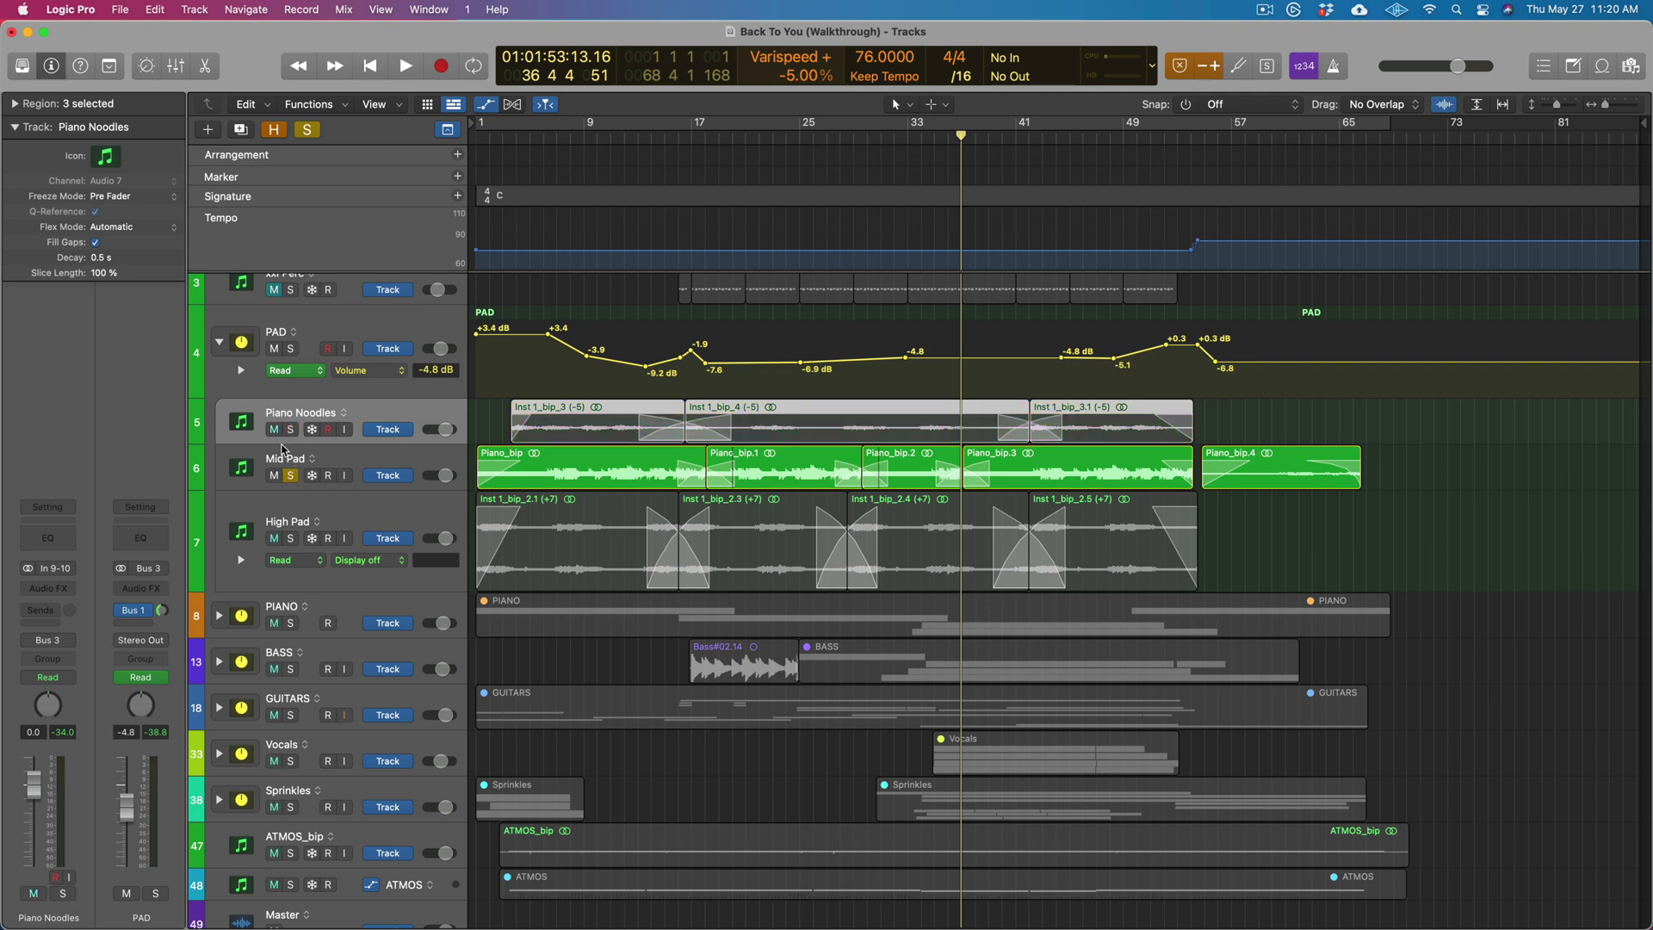
pyautogui.click(361, 458)
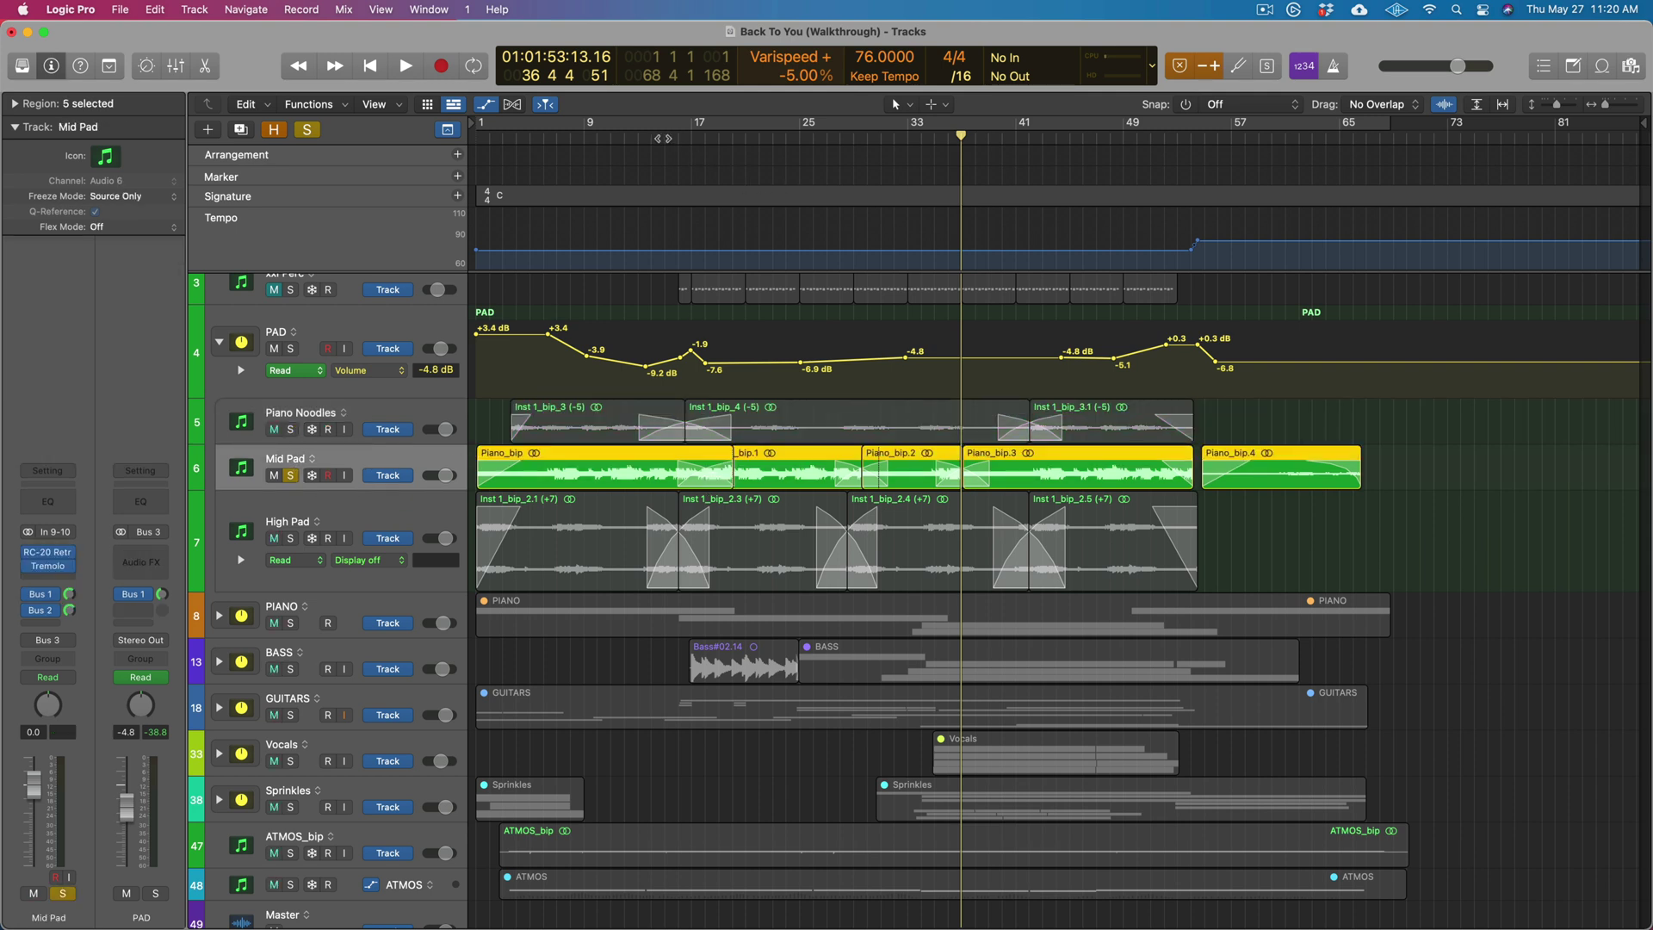
pyautogui.click(608, 139)
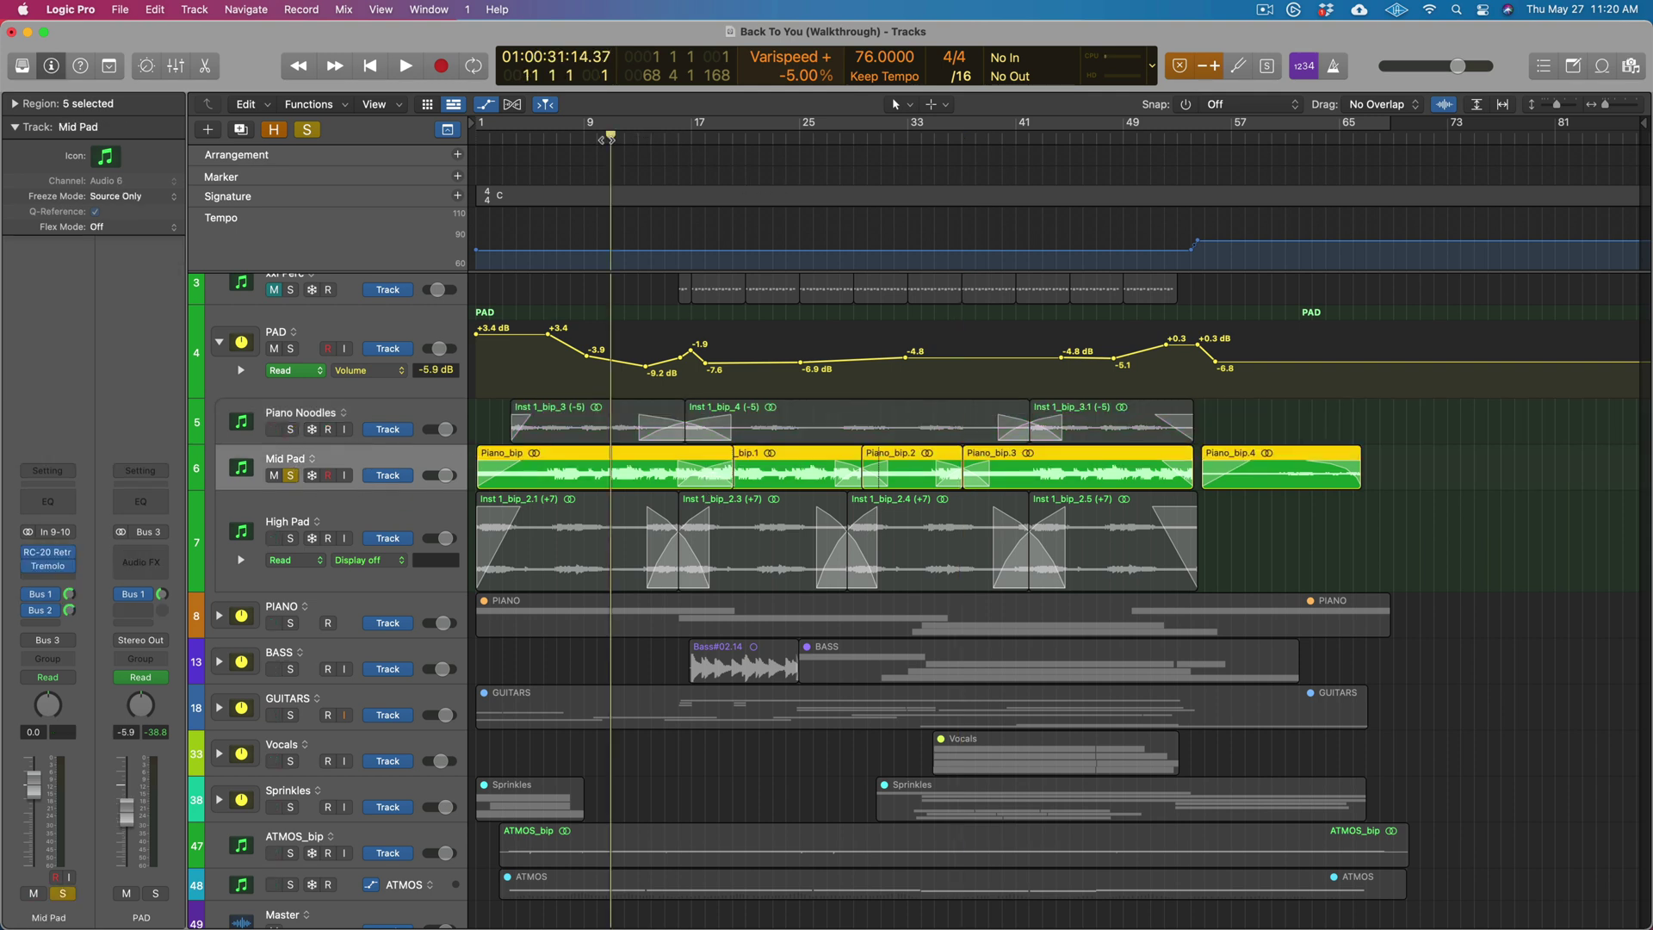
pyautogui.press('space')
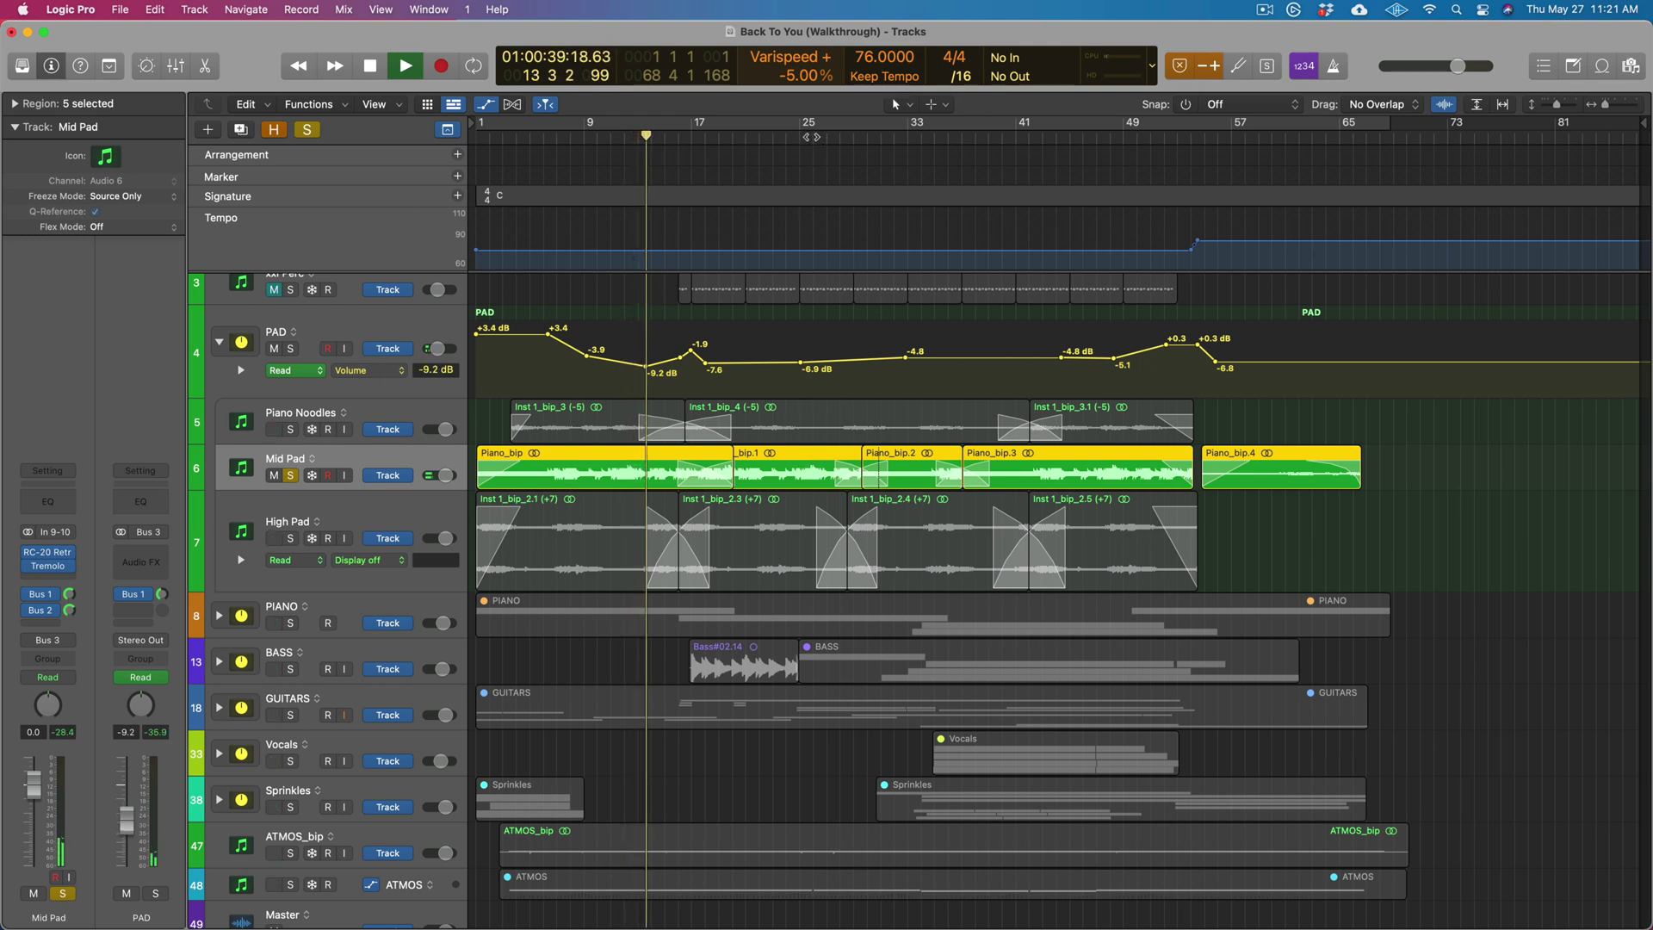
pyautogui.click(807, 139)
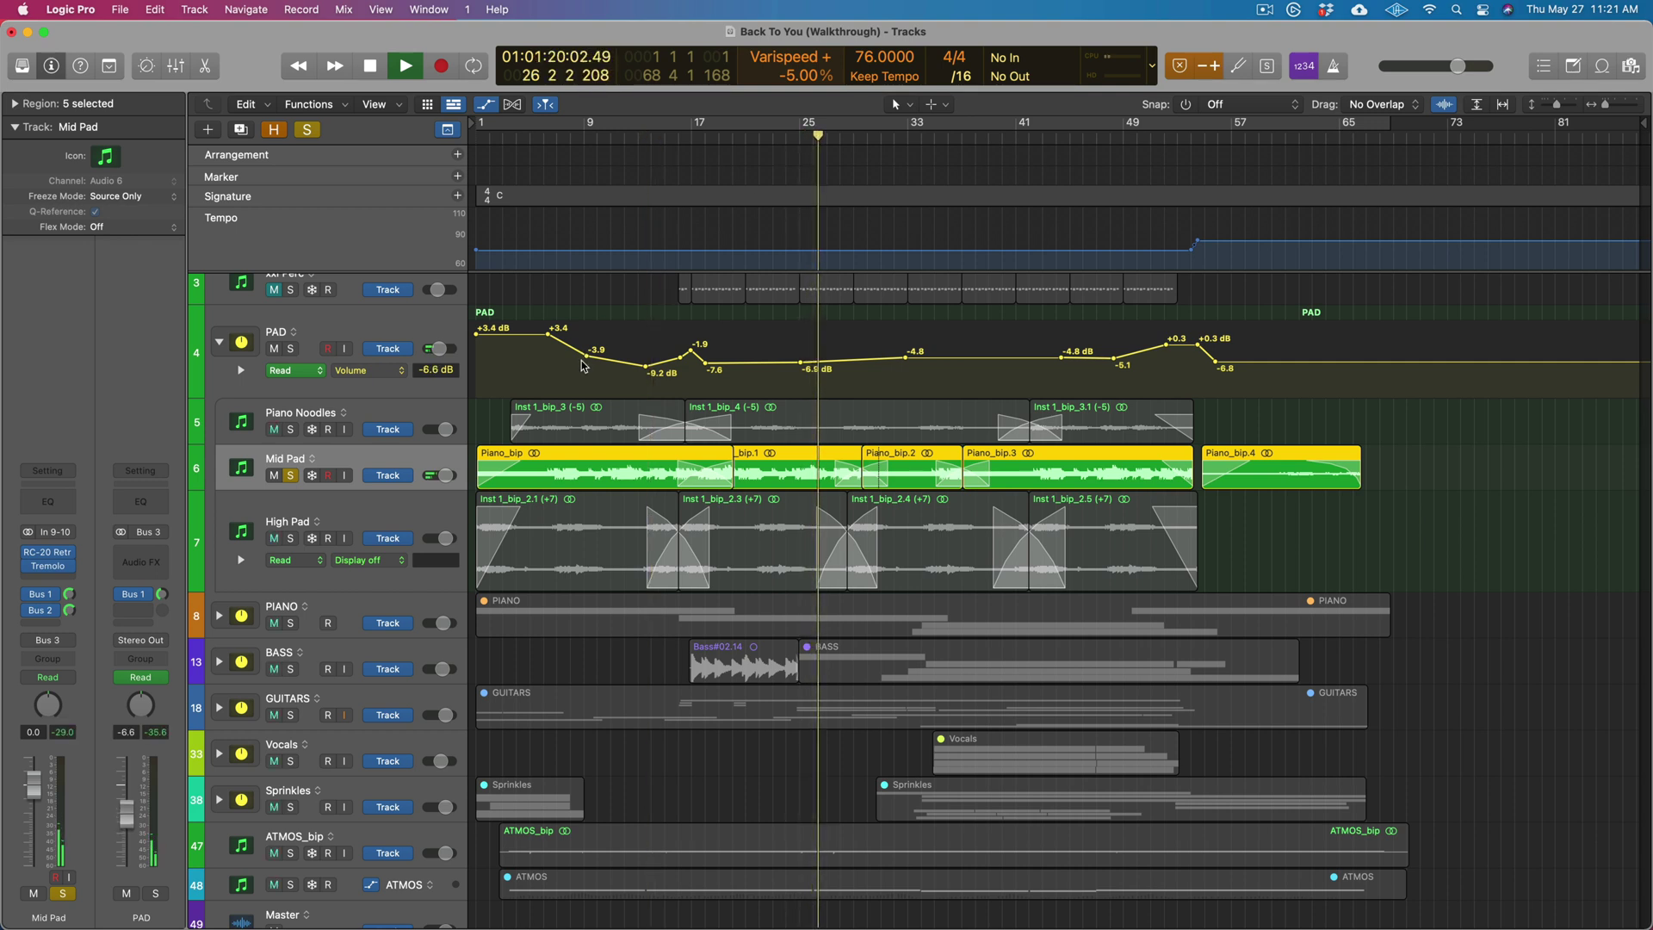
pyautogui.press('space')
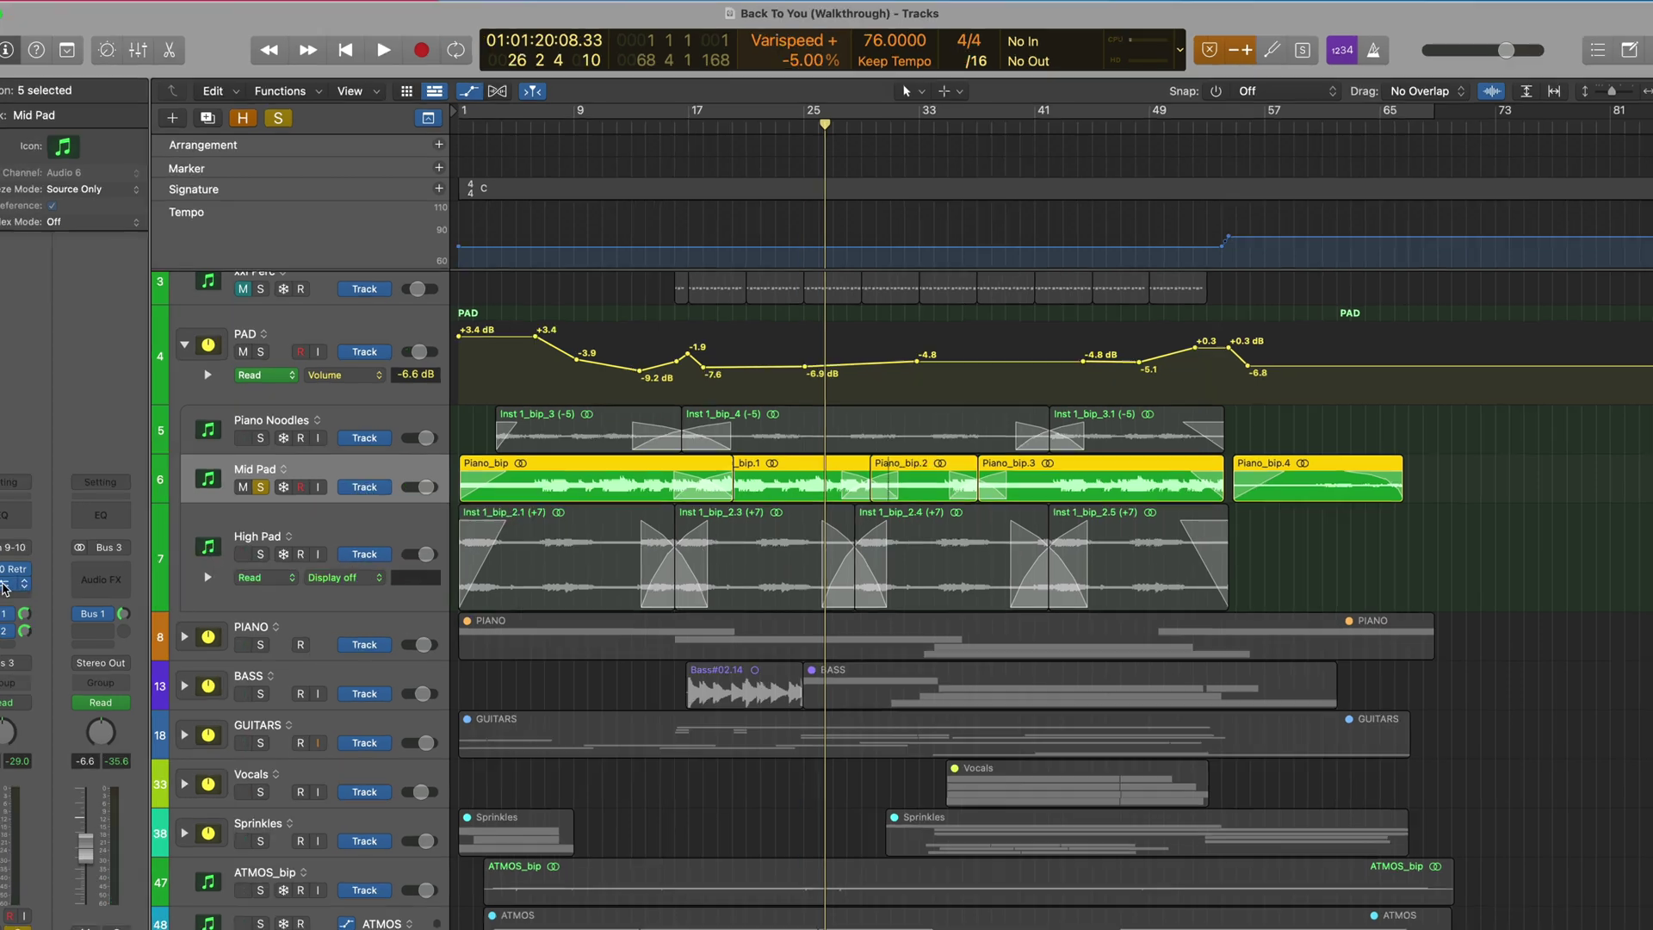
# Examine the Tremolo plug-in's settings on the Mid Pad track during playback, and close its window
pyautogui.click(49, 566)
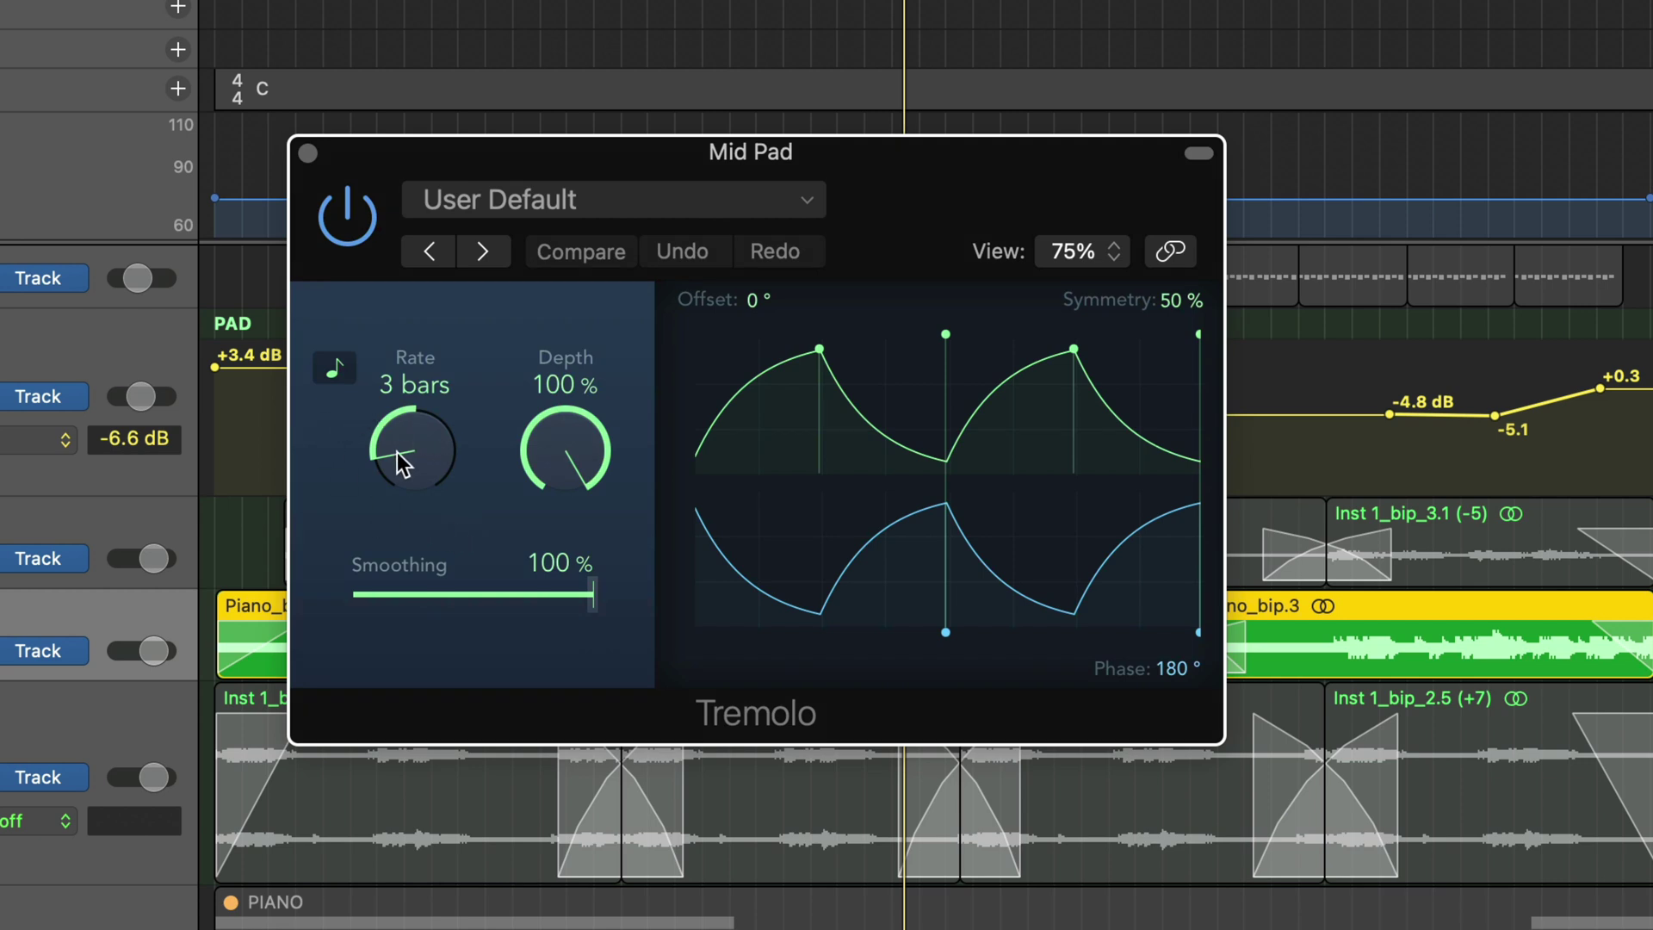
pyautogui.press('space')
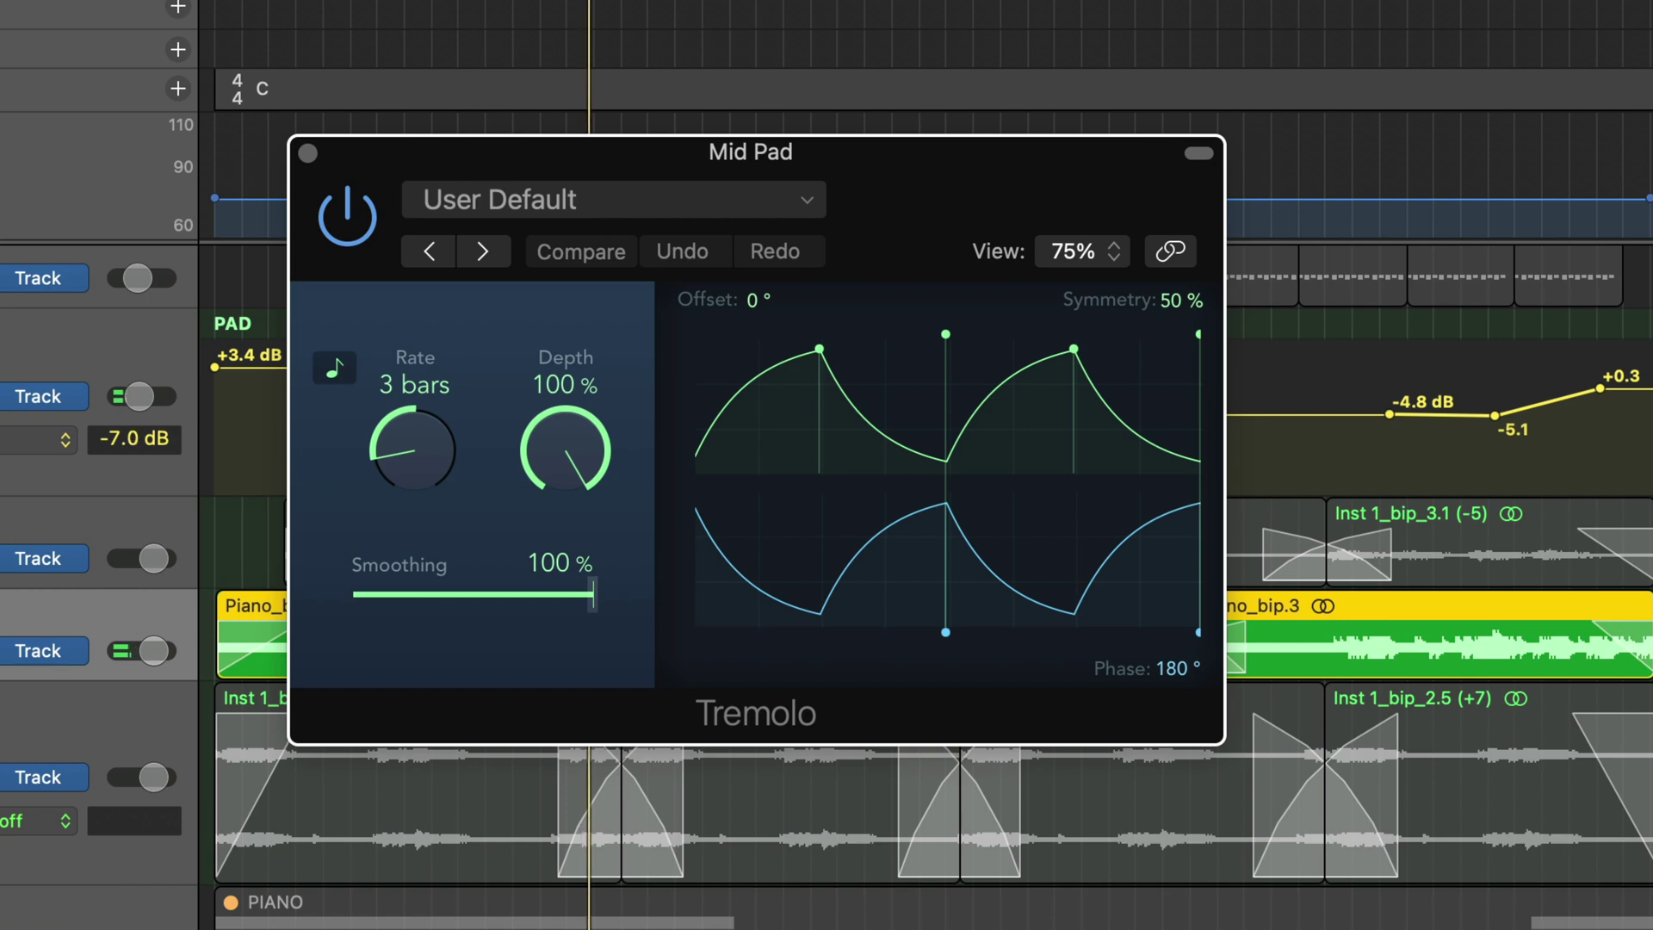
pyautogui.click(309, 155)
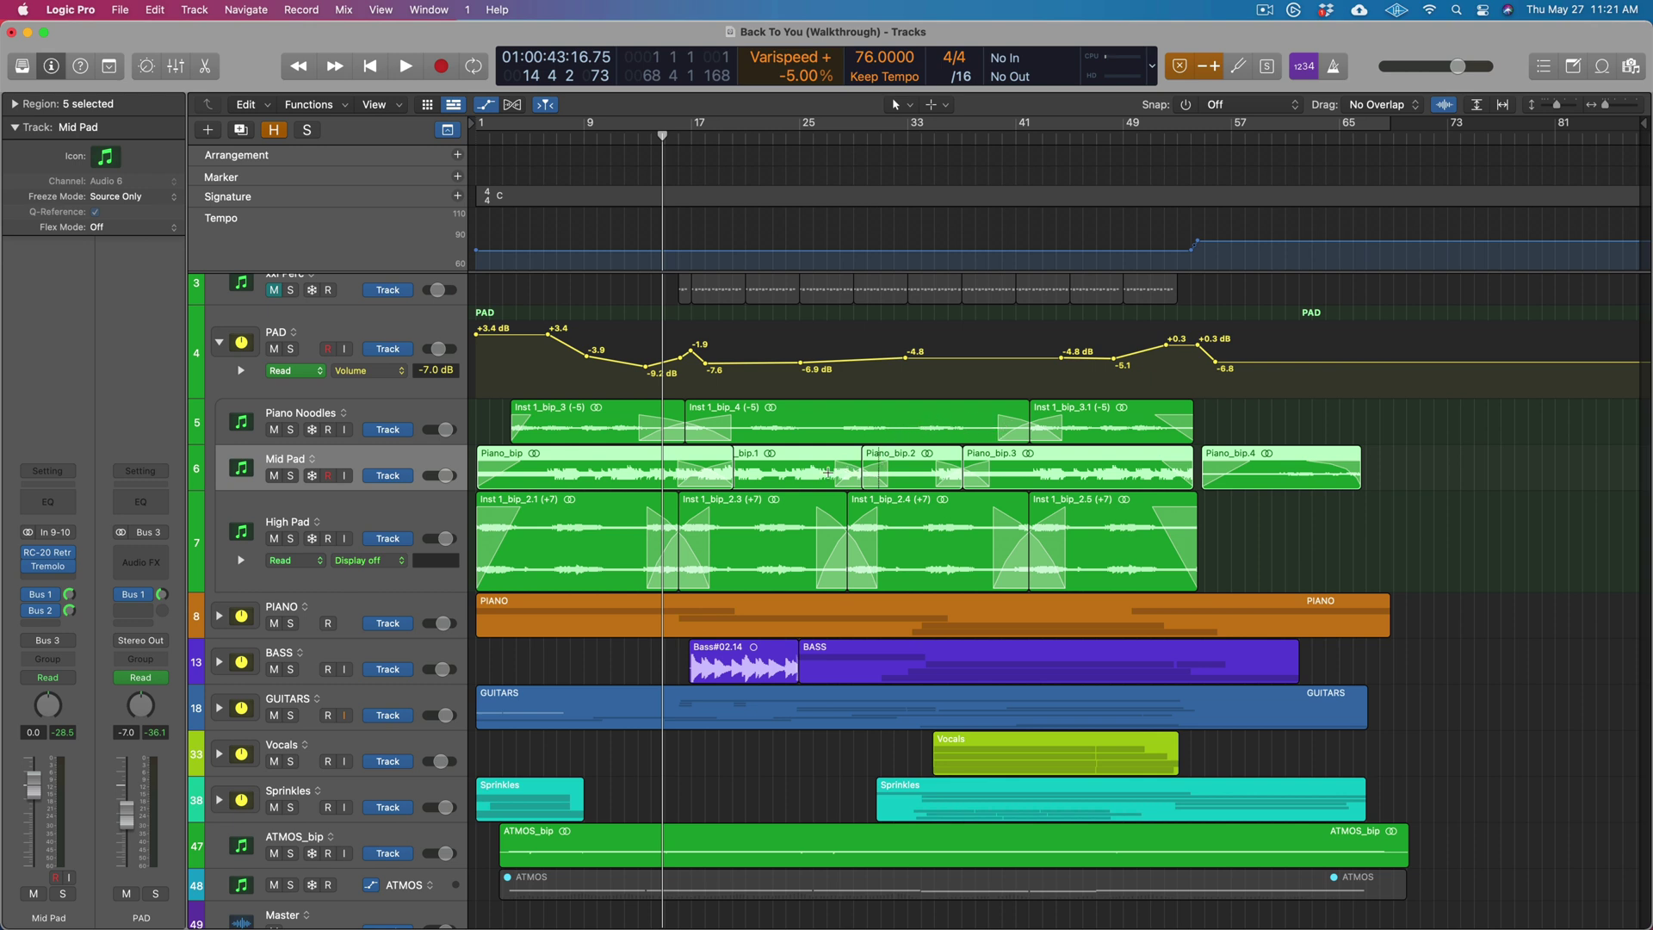
# Select the High Pad track, solo it and play it back from around bar 11
pyautogui.scroll(-3, 784, 465)
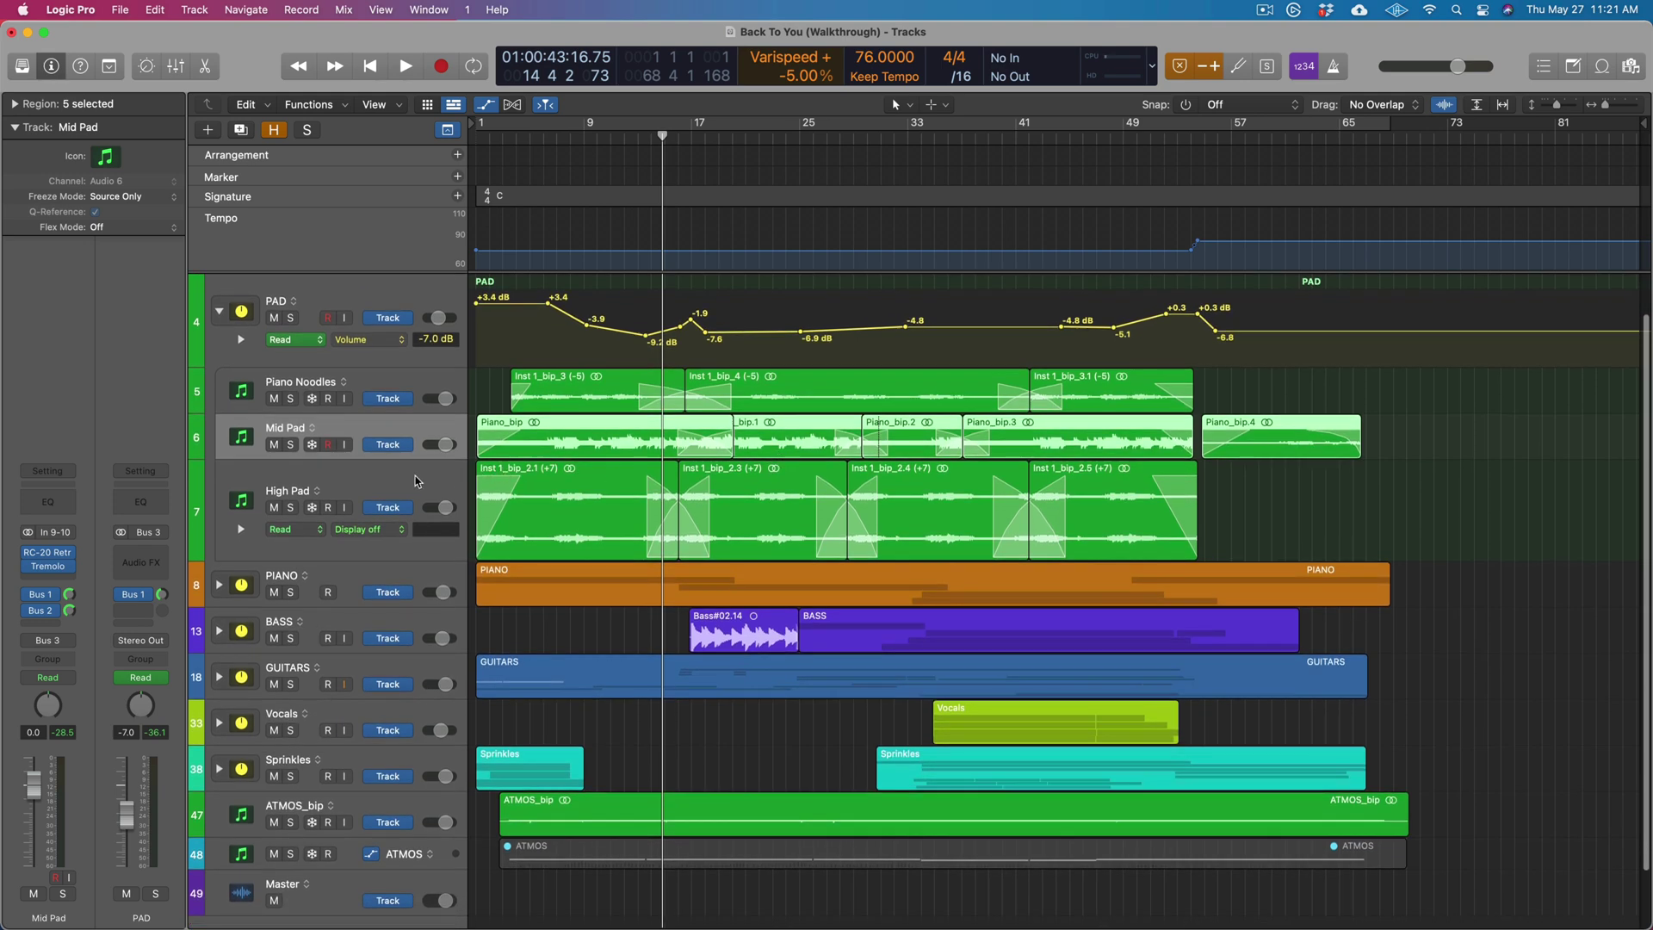
pyautogui.click(400, 474)
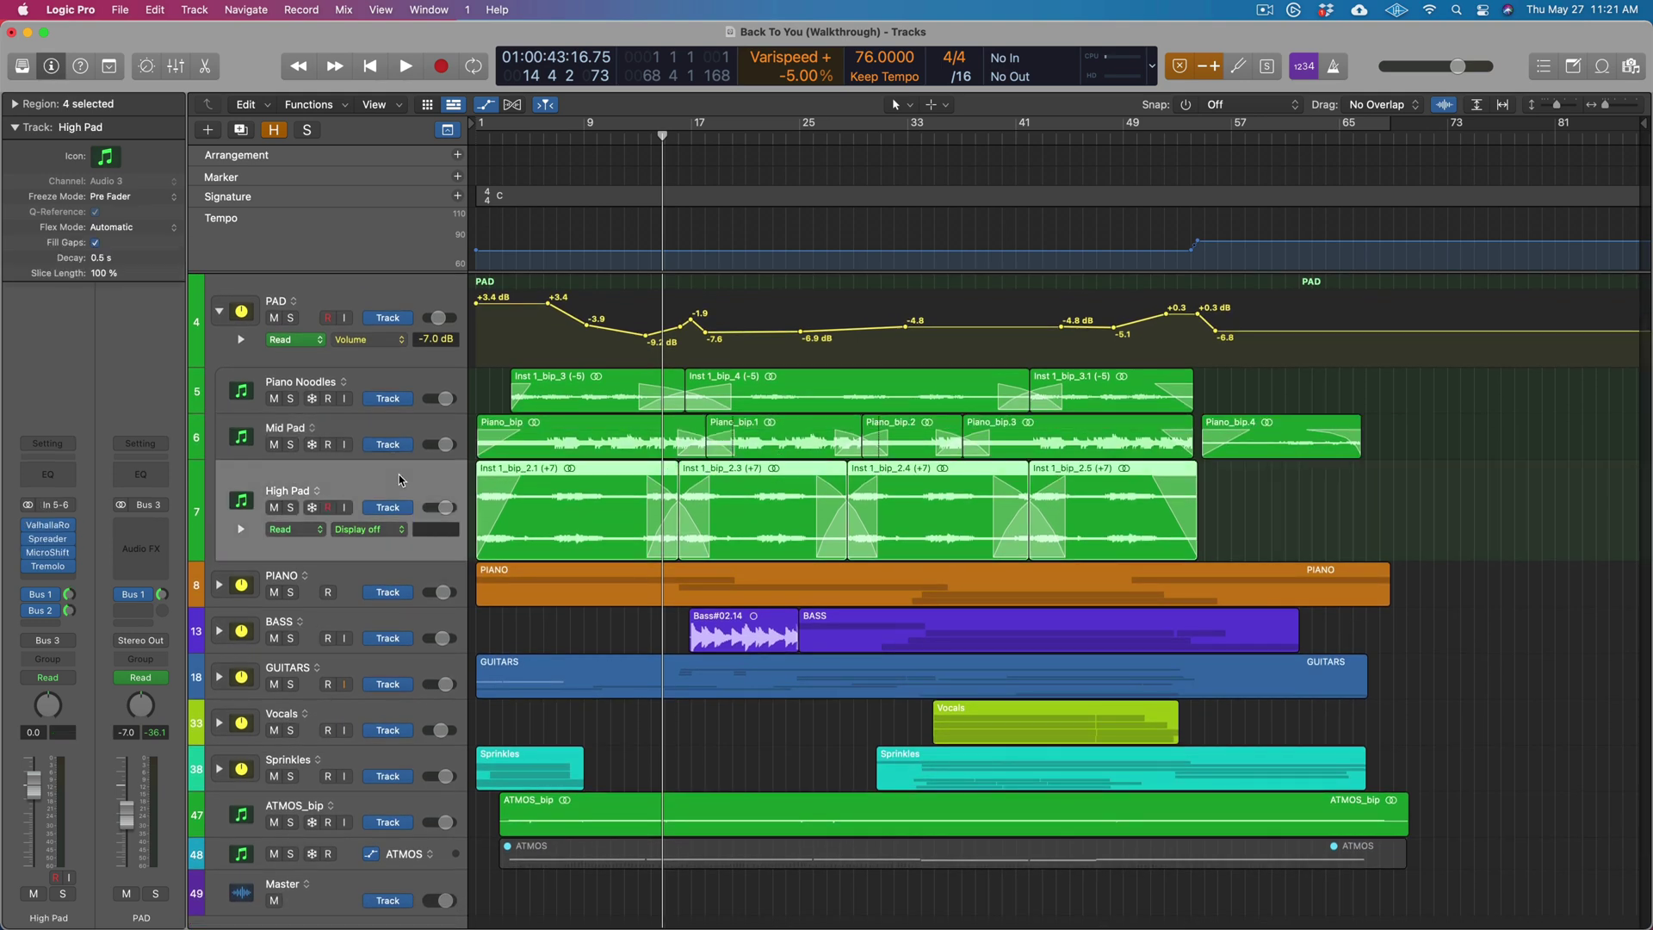
pyautogui.click(326, 507)
pyautogui.click(291, 509)
pyautogui.press('space')
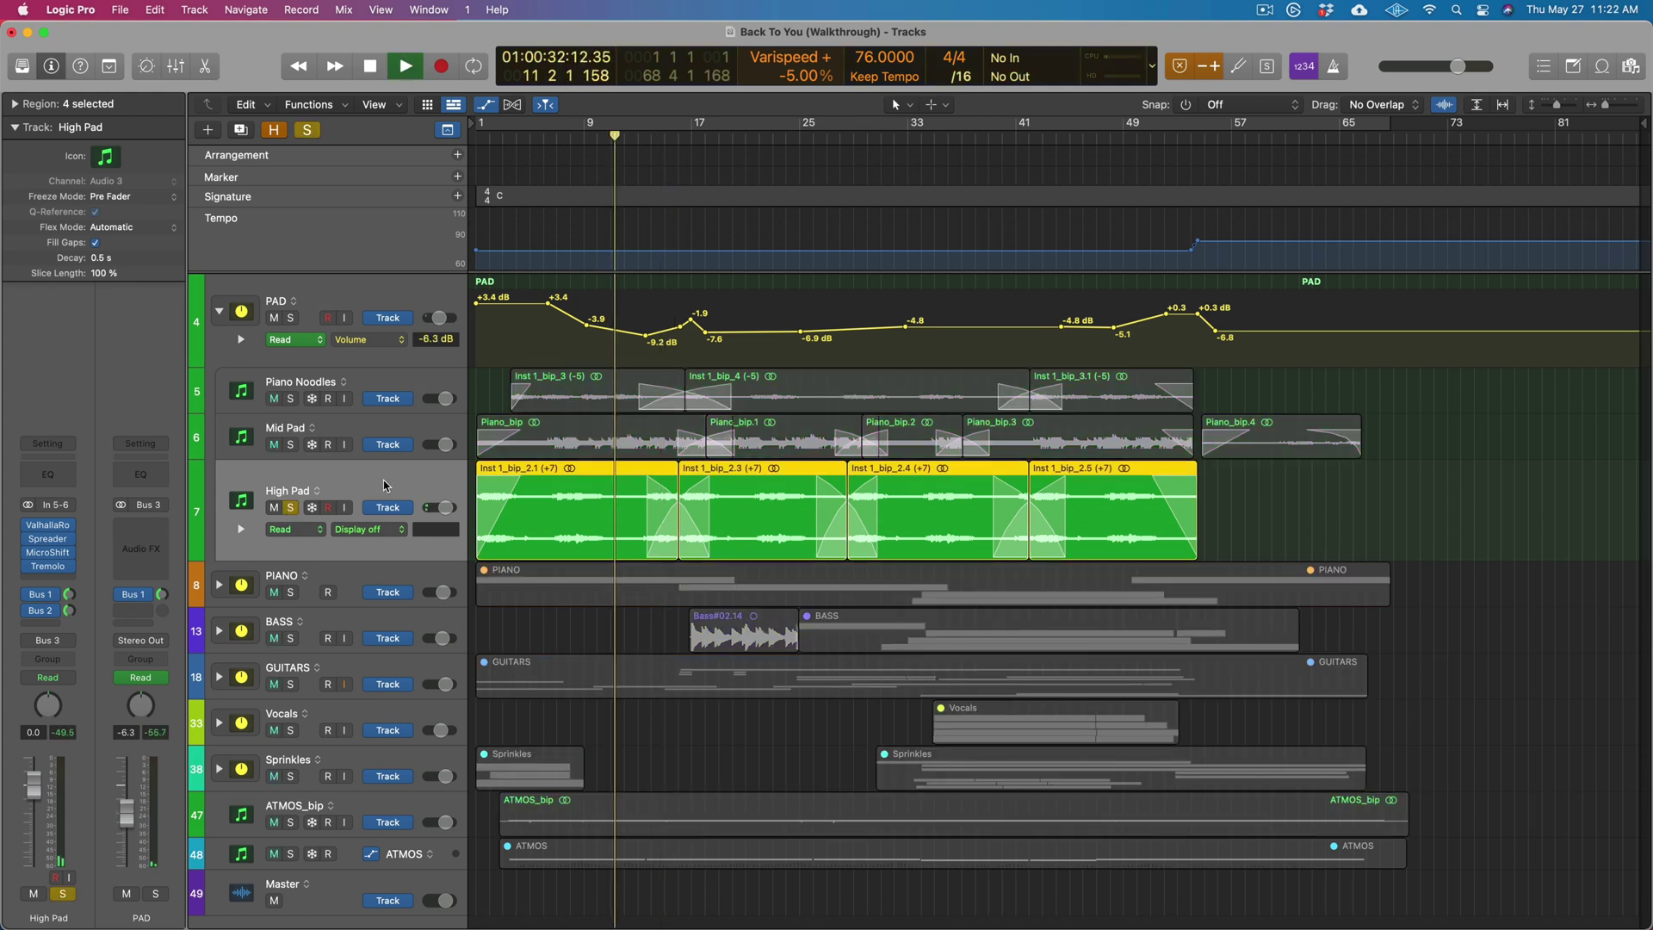
# Examine the MicroShift and ValhallaRoom plug-in settings on the High Pad track during playback, closing each window after viewing
pyautogui.moveTo(67, 569)
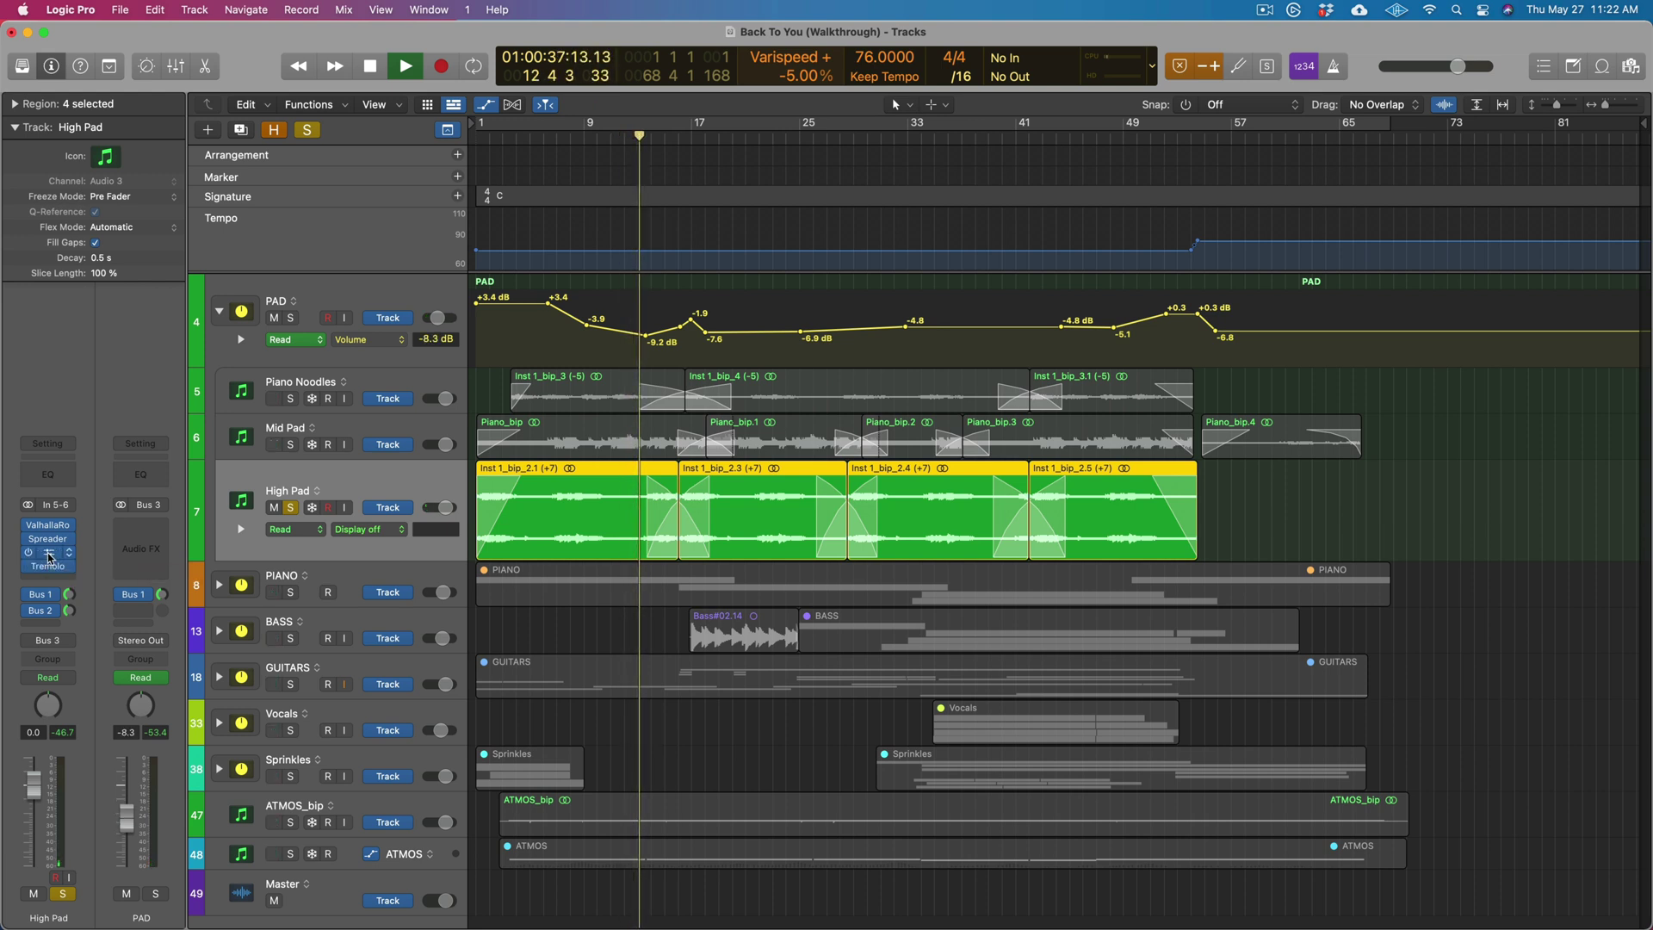
pyautogui.click(49, 557)
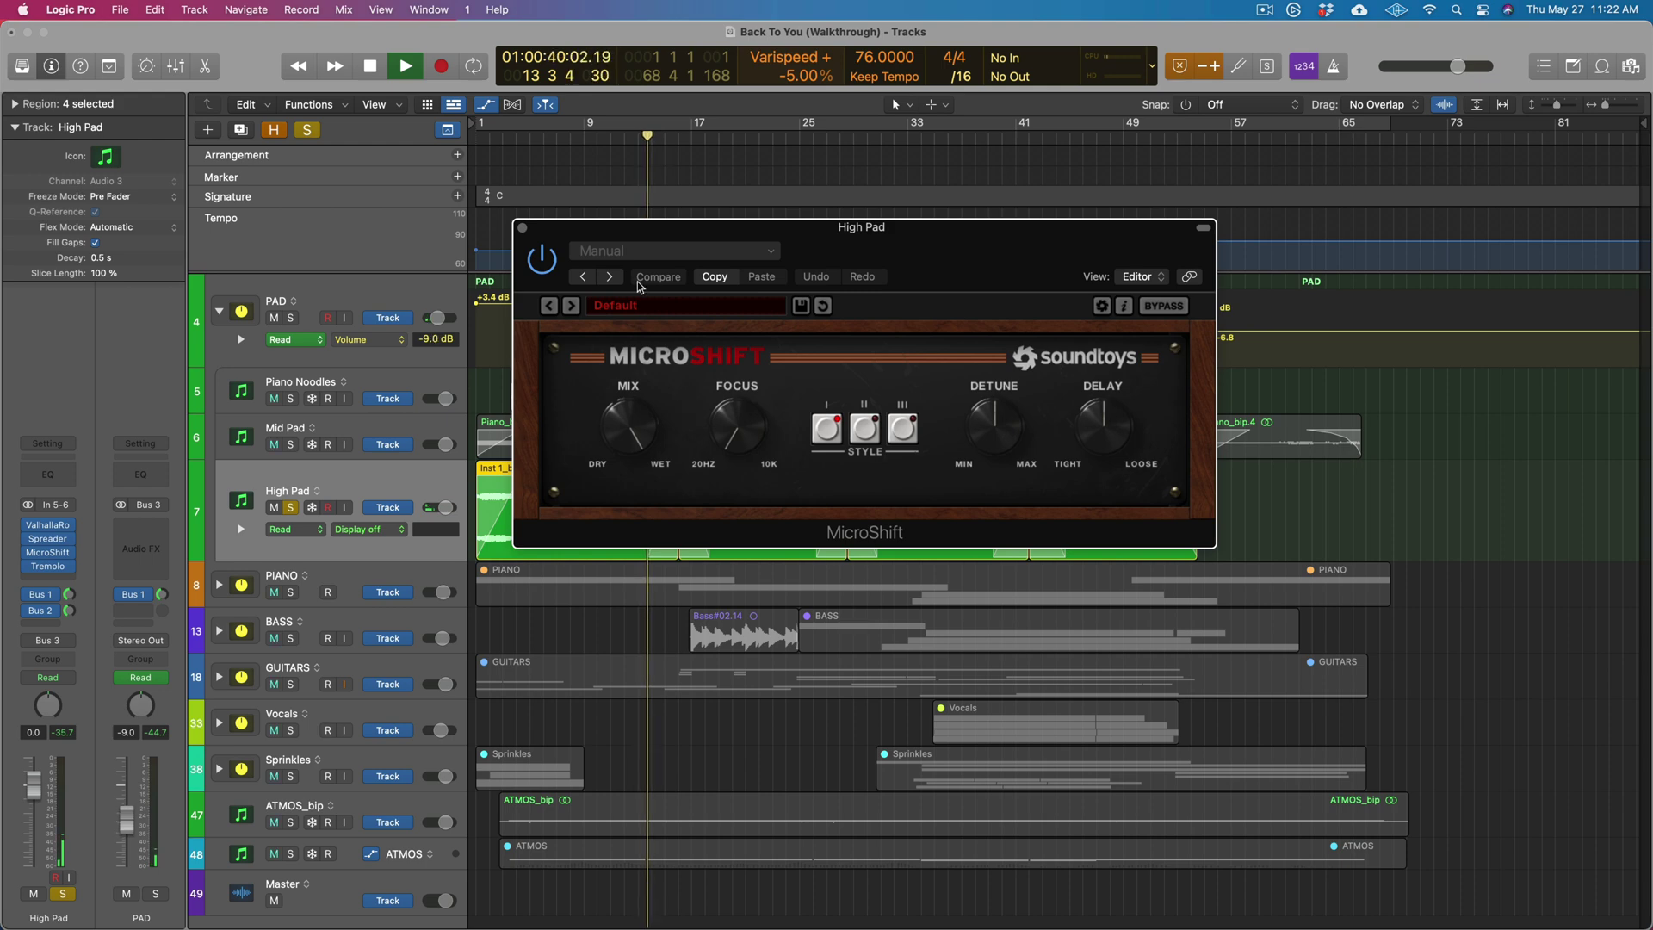
pyautogui.click(522, 227)
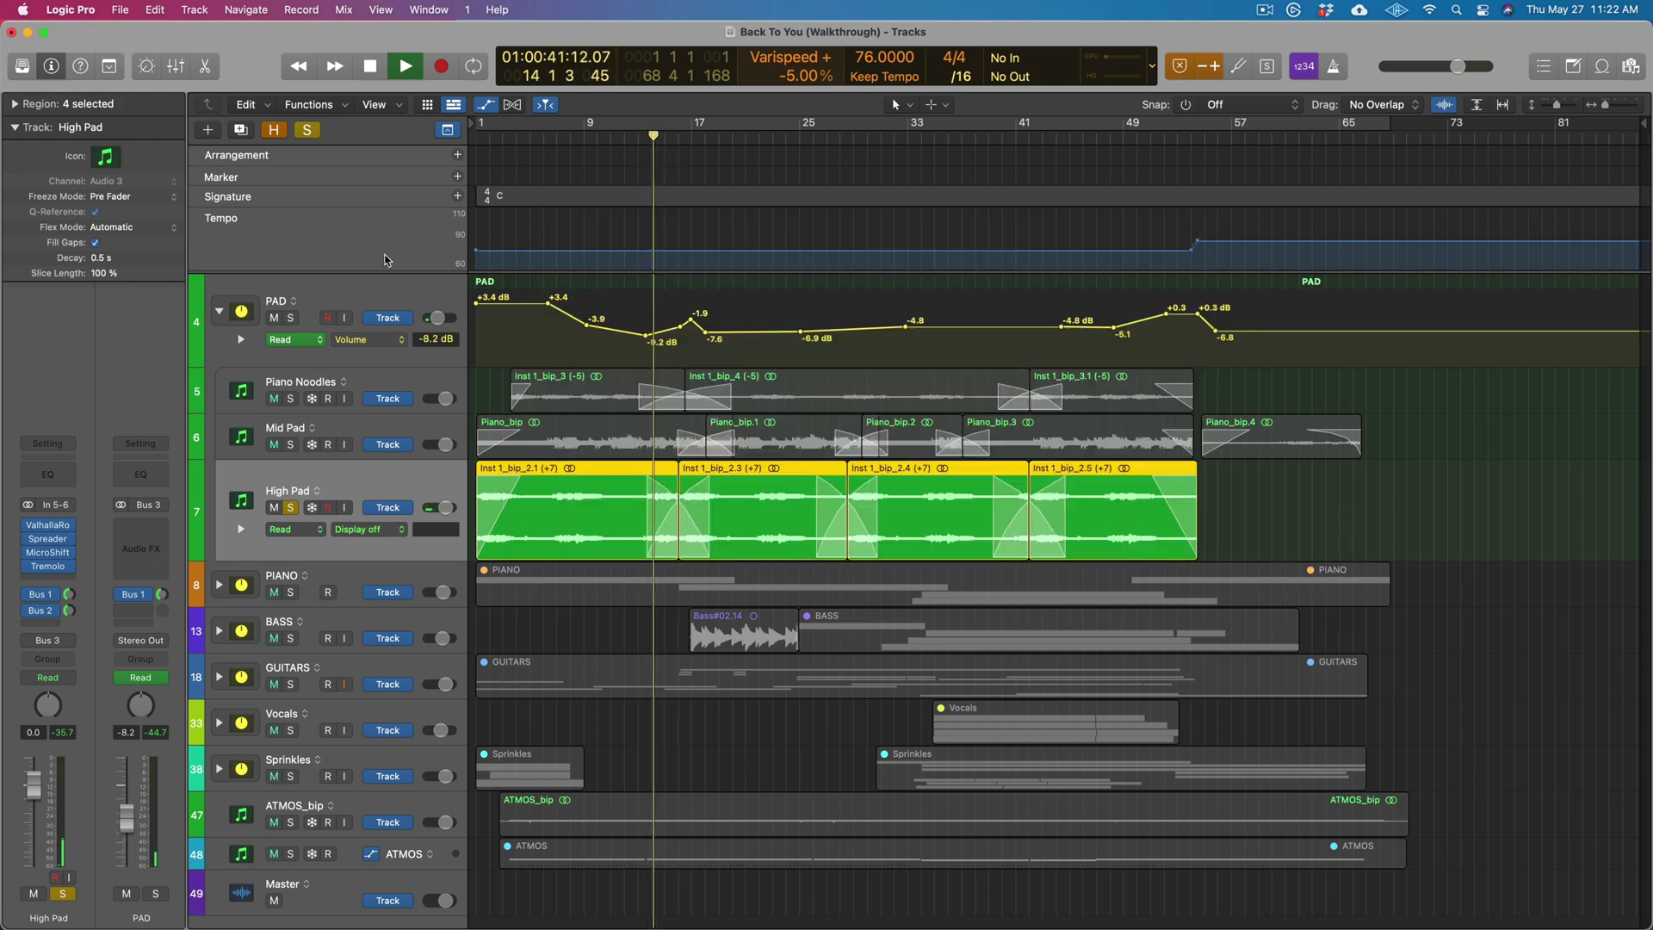
pyautogui.click(48, 525)
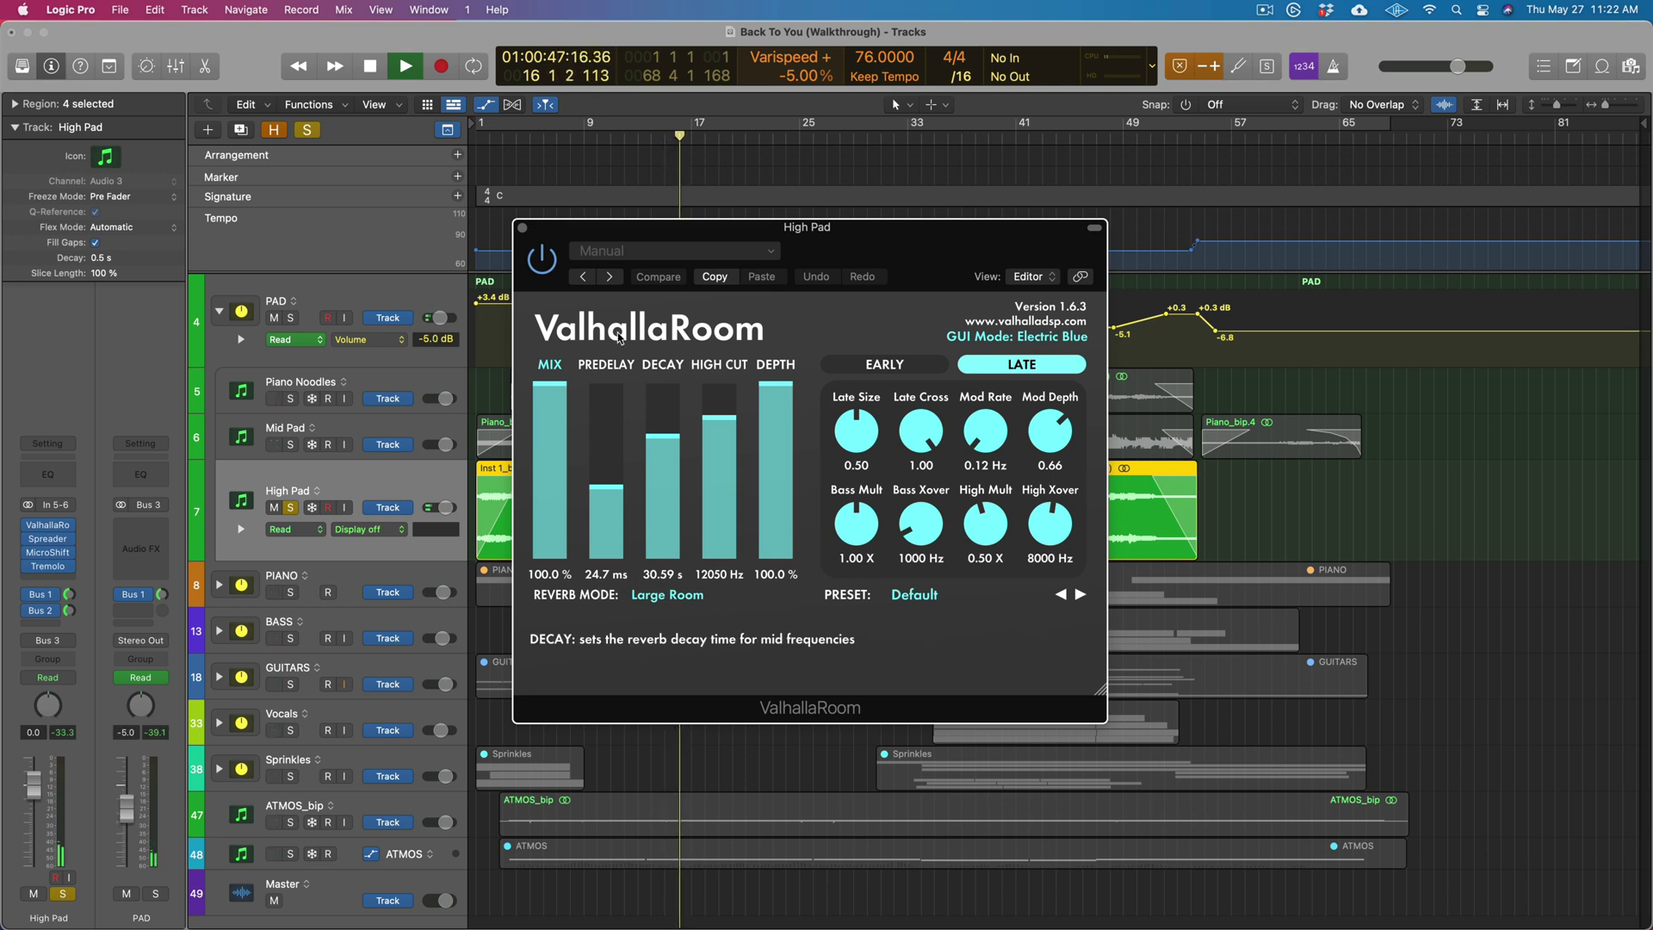
pyautogui.click(522, 228)
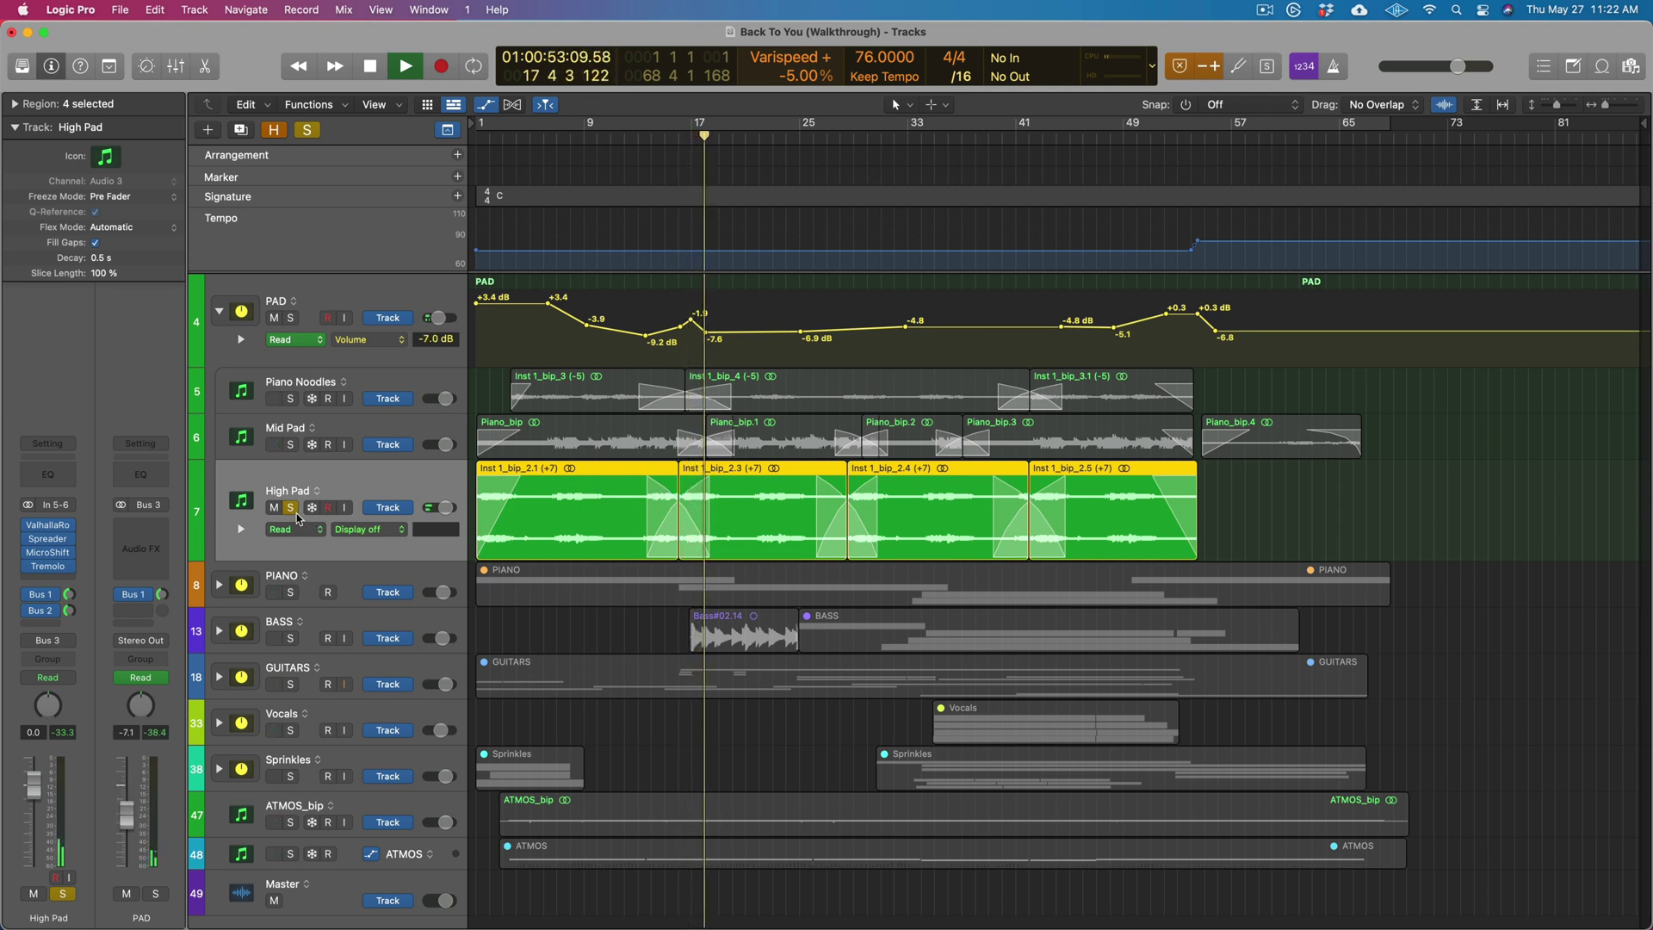
# Stop playback, examine the Tremolo plug-in's settings on the High Pad track, and close its window
pyautogui.press('space')
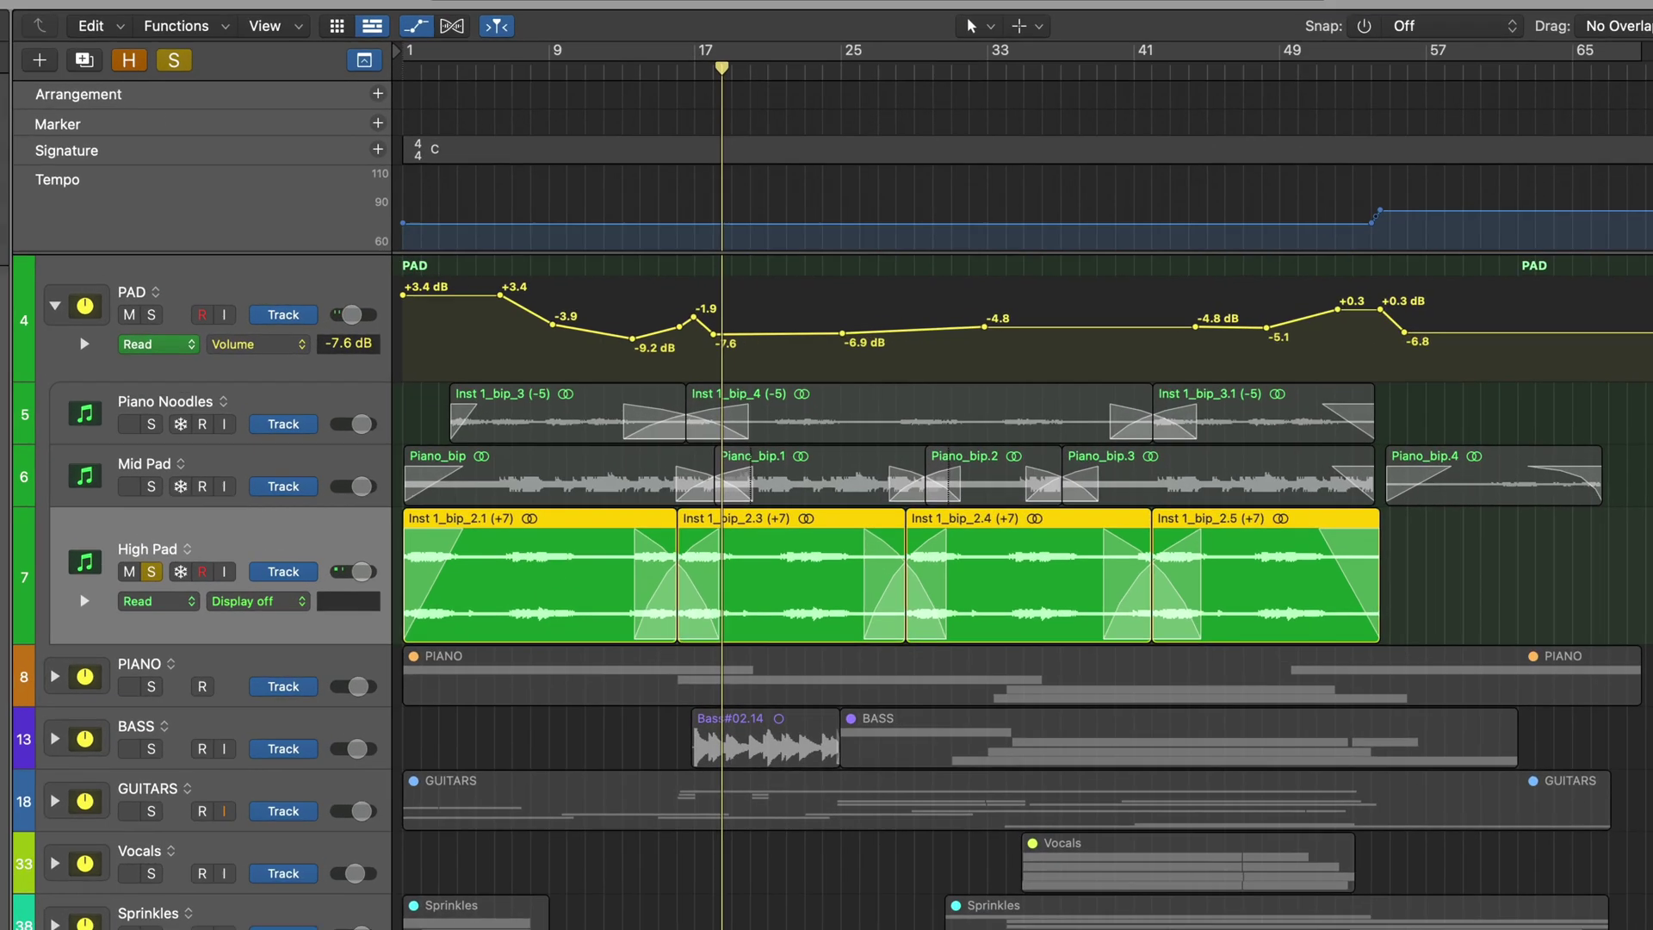
pyautogui.click(51, 569)
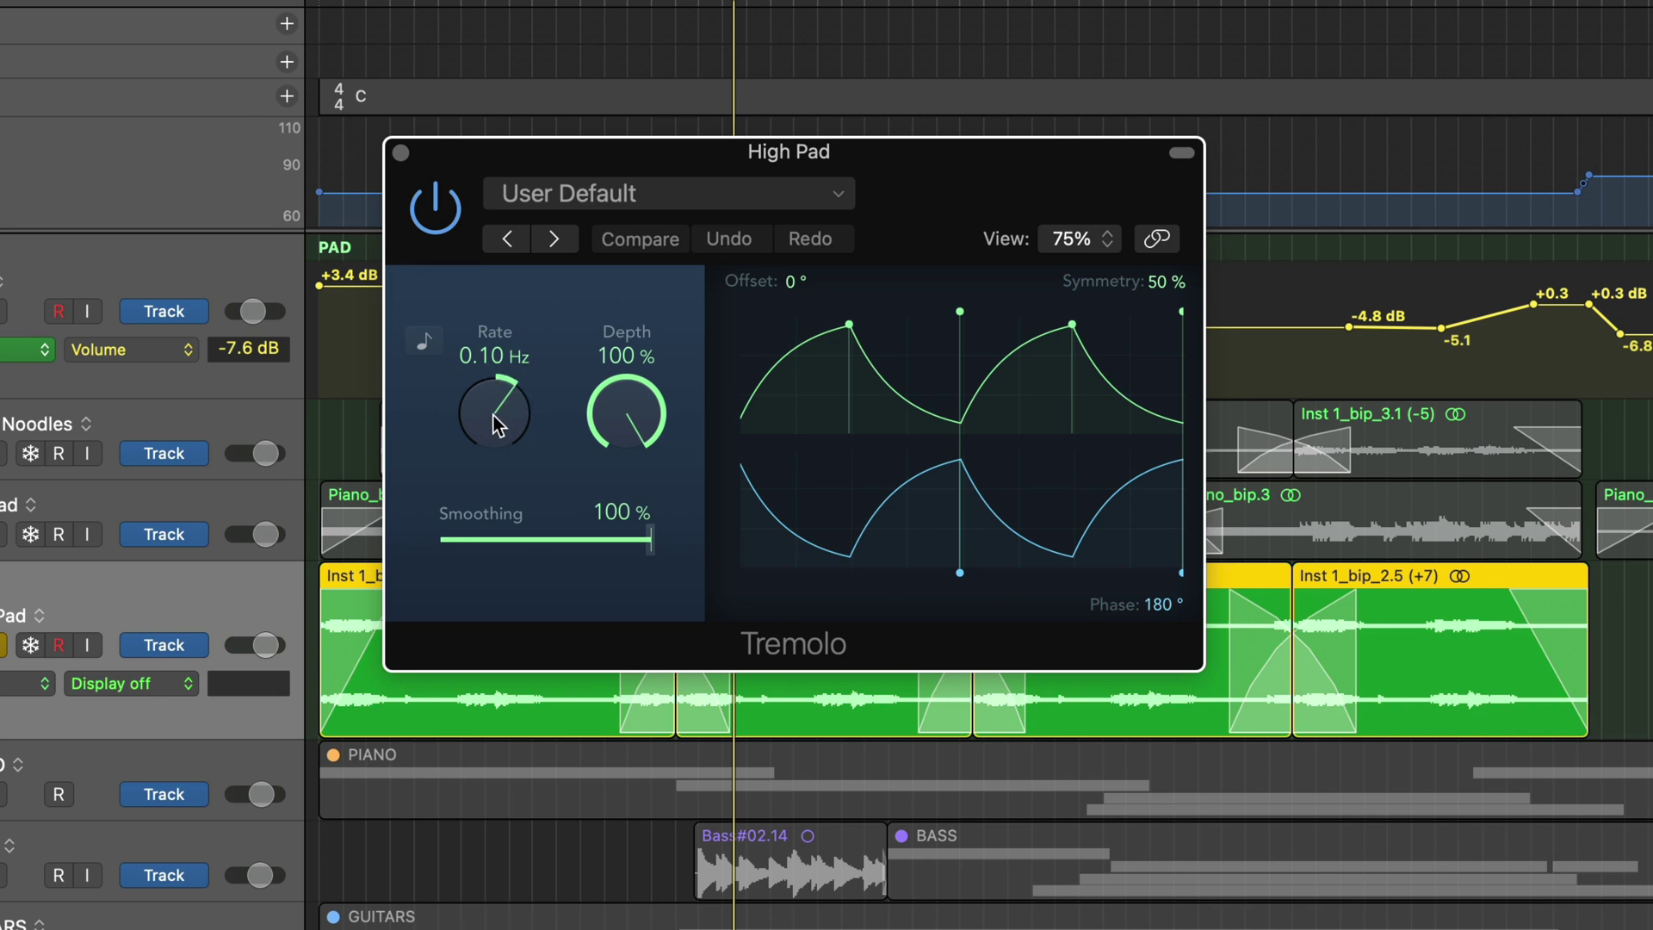
pyautogui.click(401, 154)
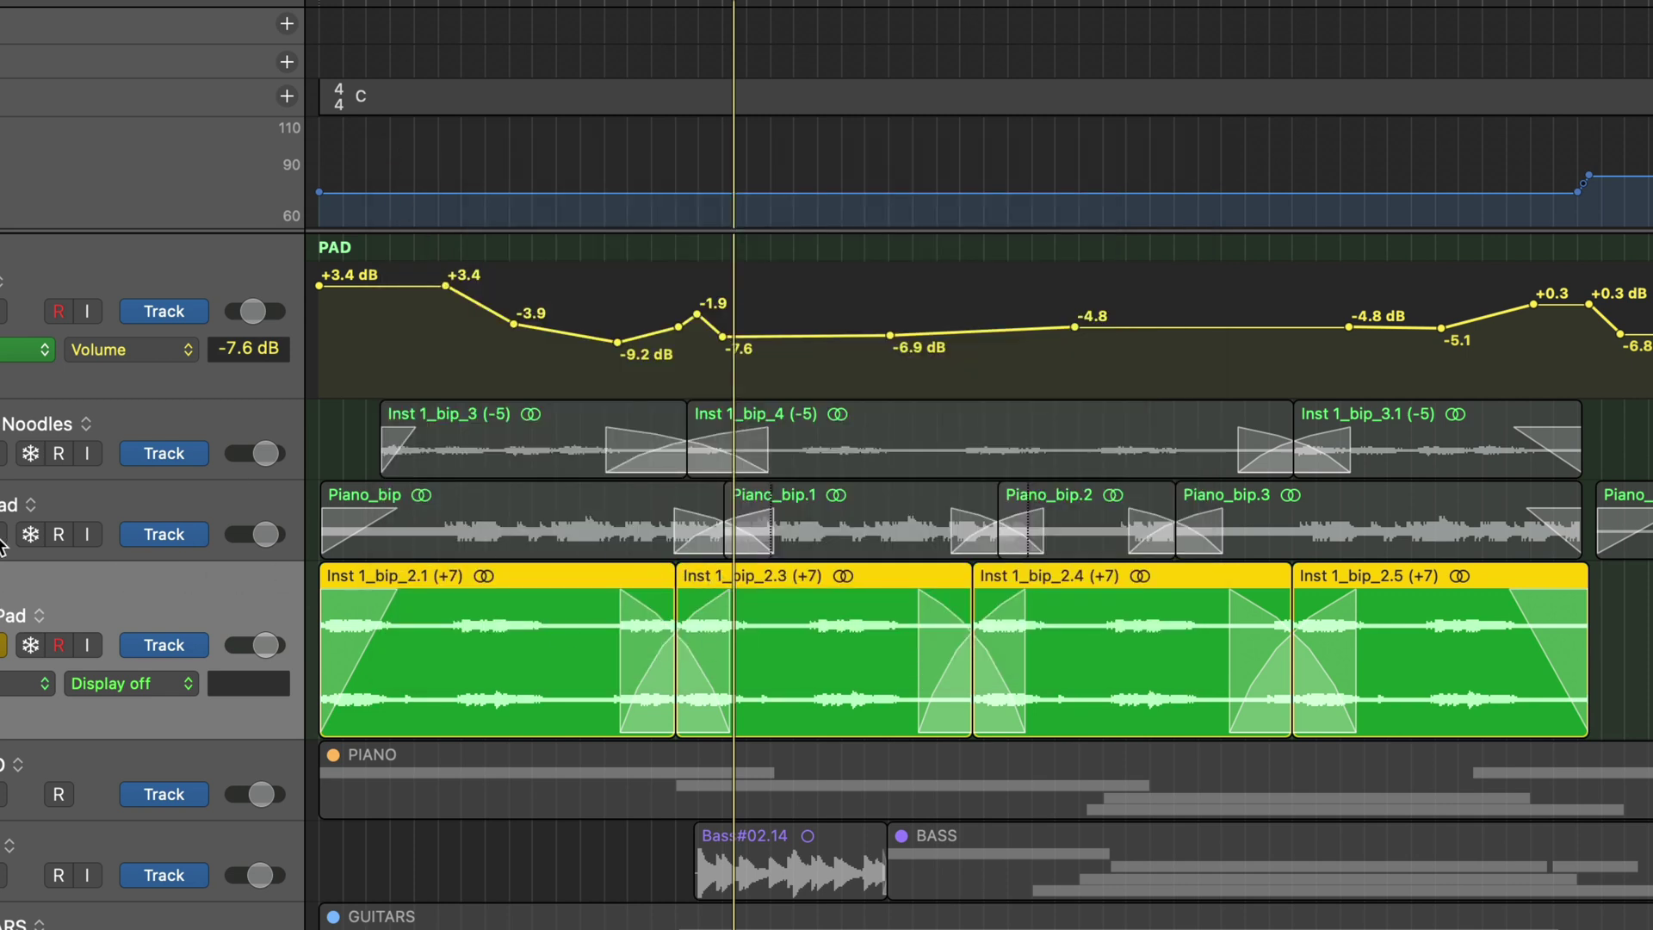
# Add the Mid Pad and Piano Noodles tracks to the High Pad solo and listen to all three layers together
pyautogui.click(2, 541)
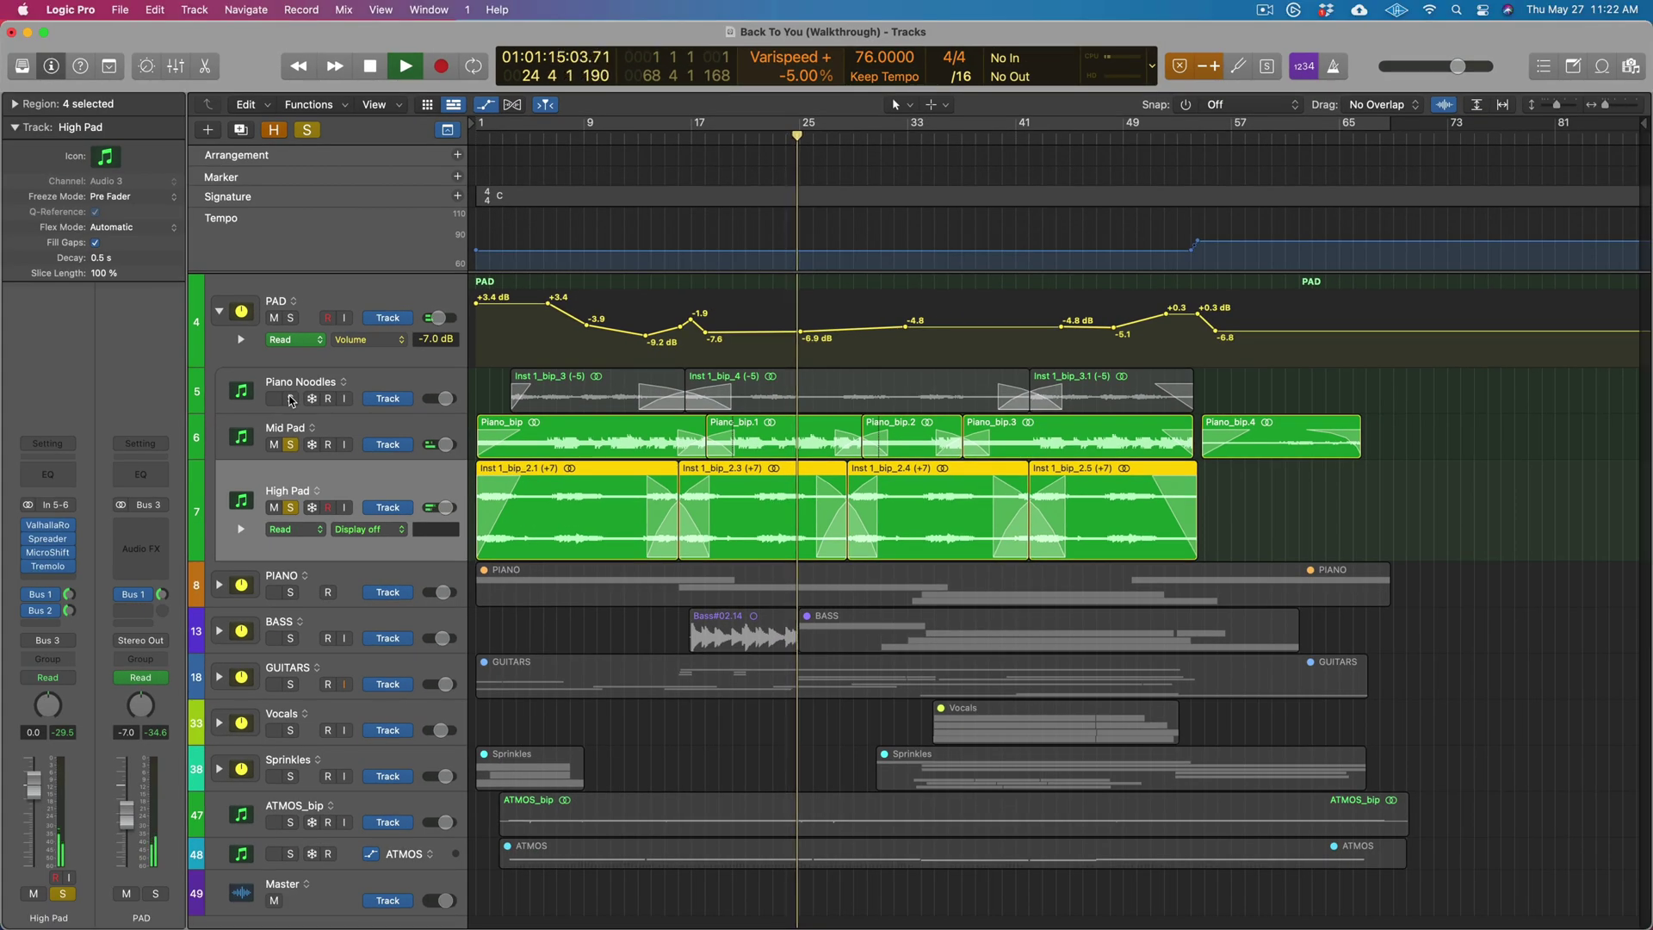
pyautogui.click(291, 399)
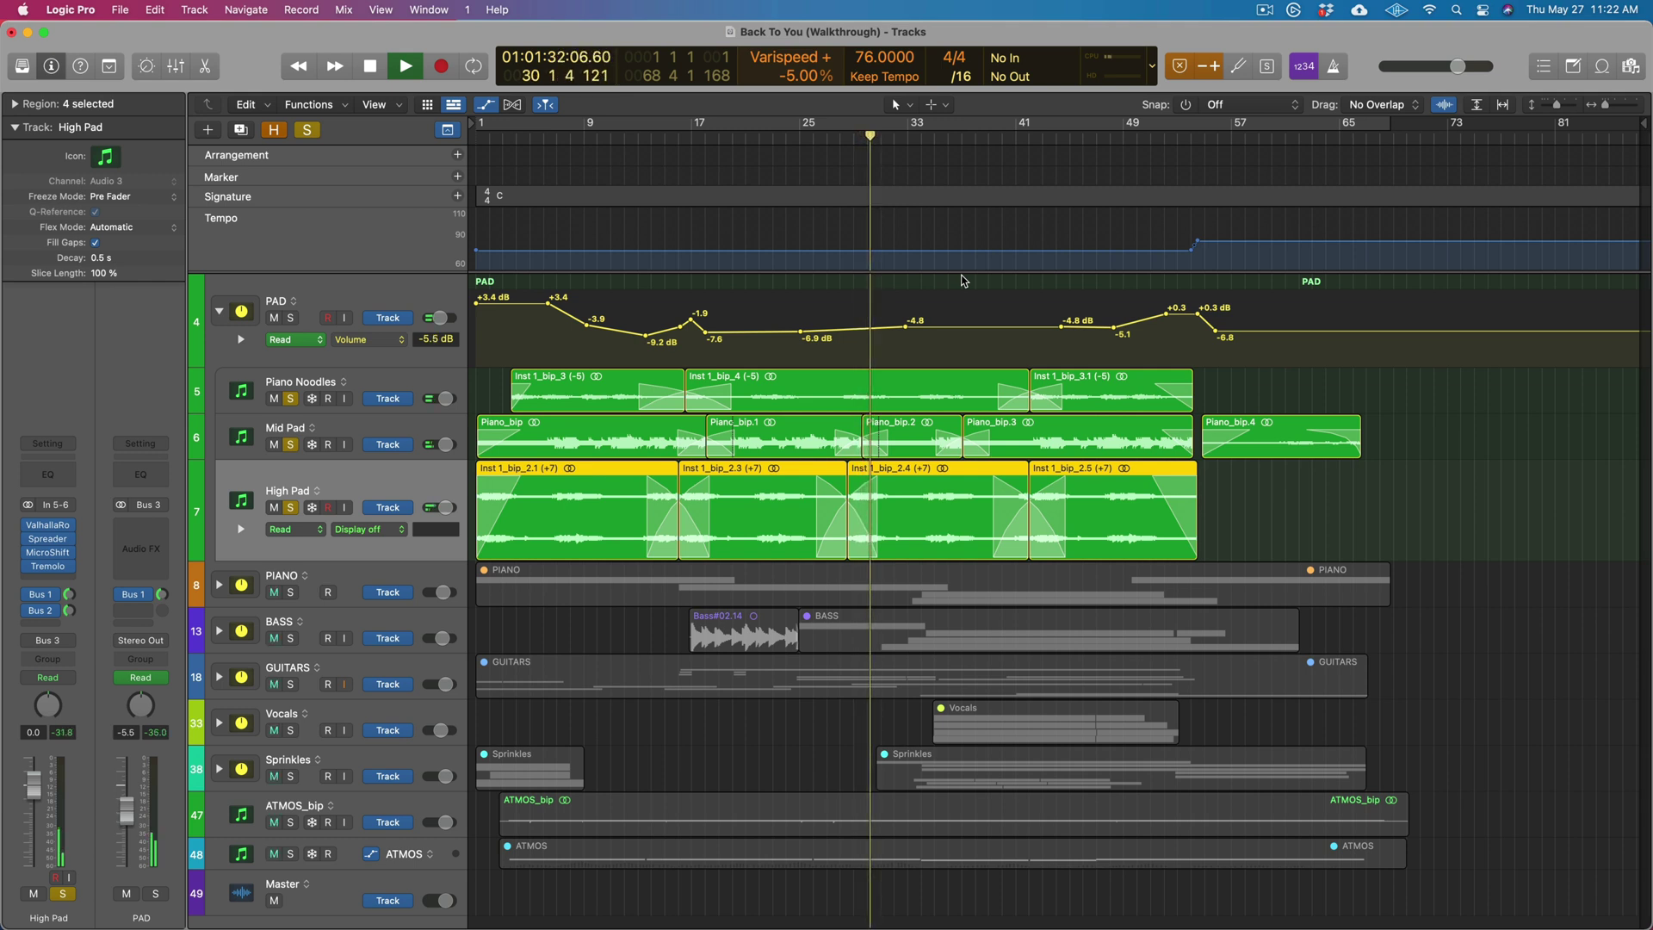
pyautogui.press('space')
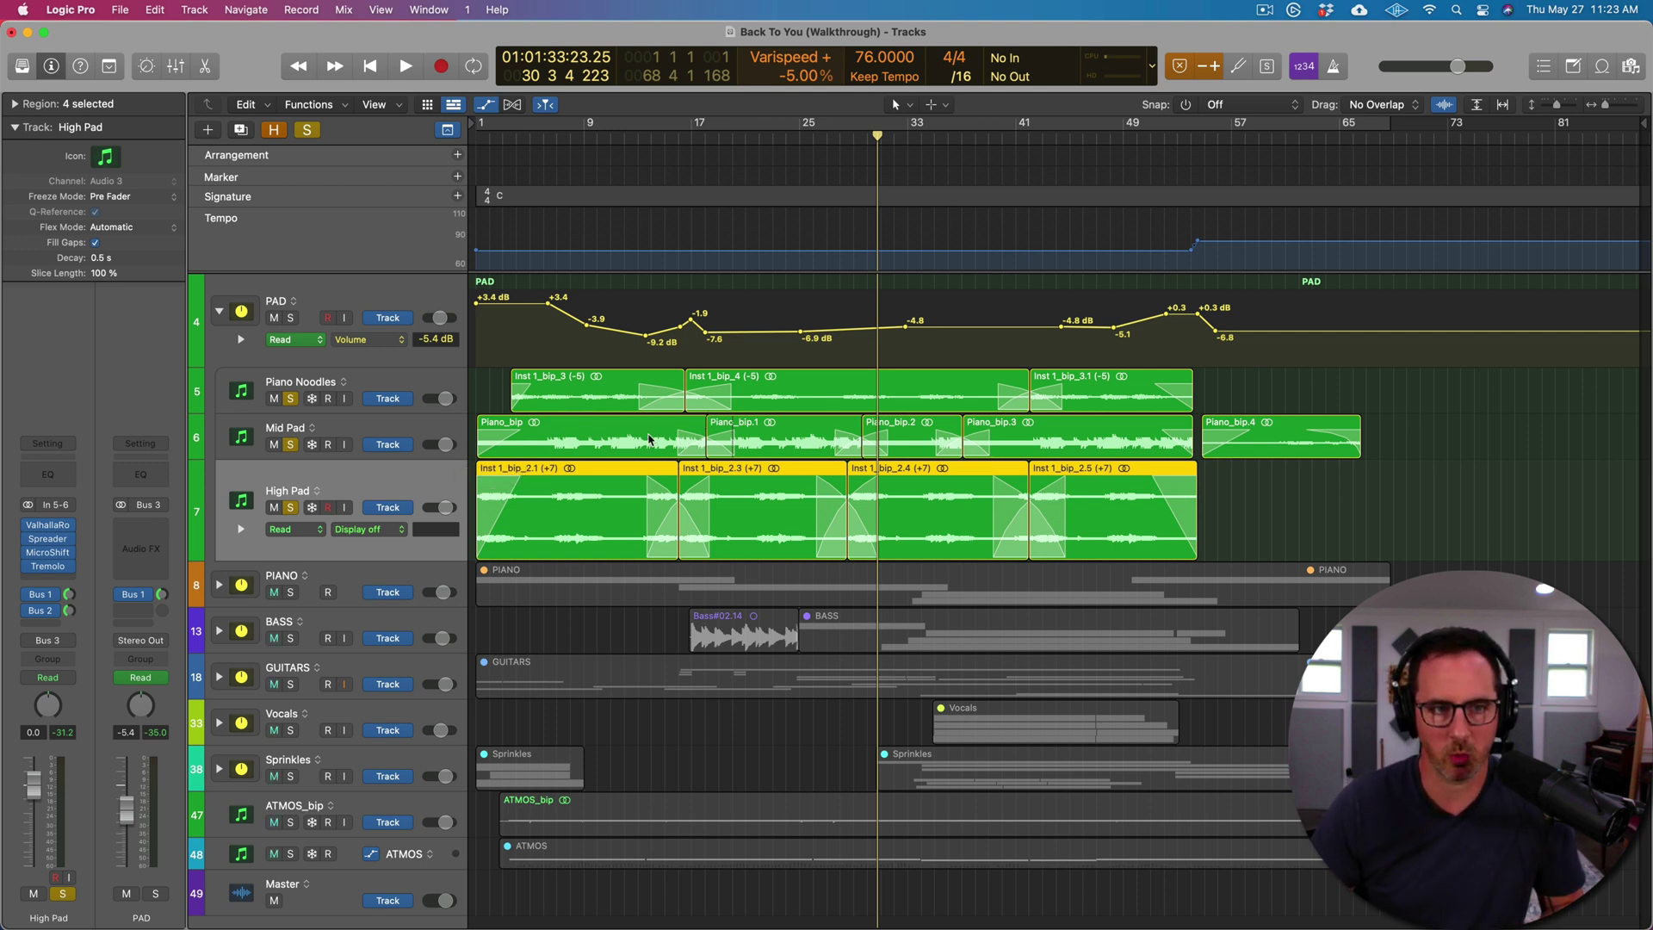
# Turn off solo on the Piano Noodles, Mid Pad and High Pad tracks
pyautogui.click(292, 399)
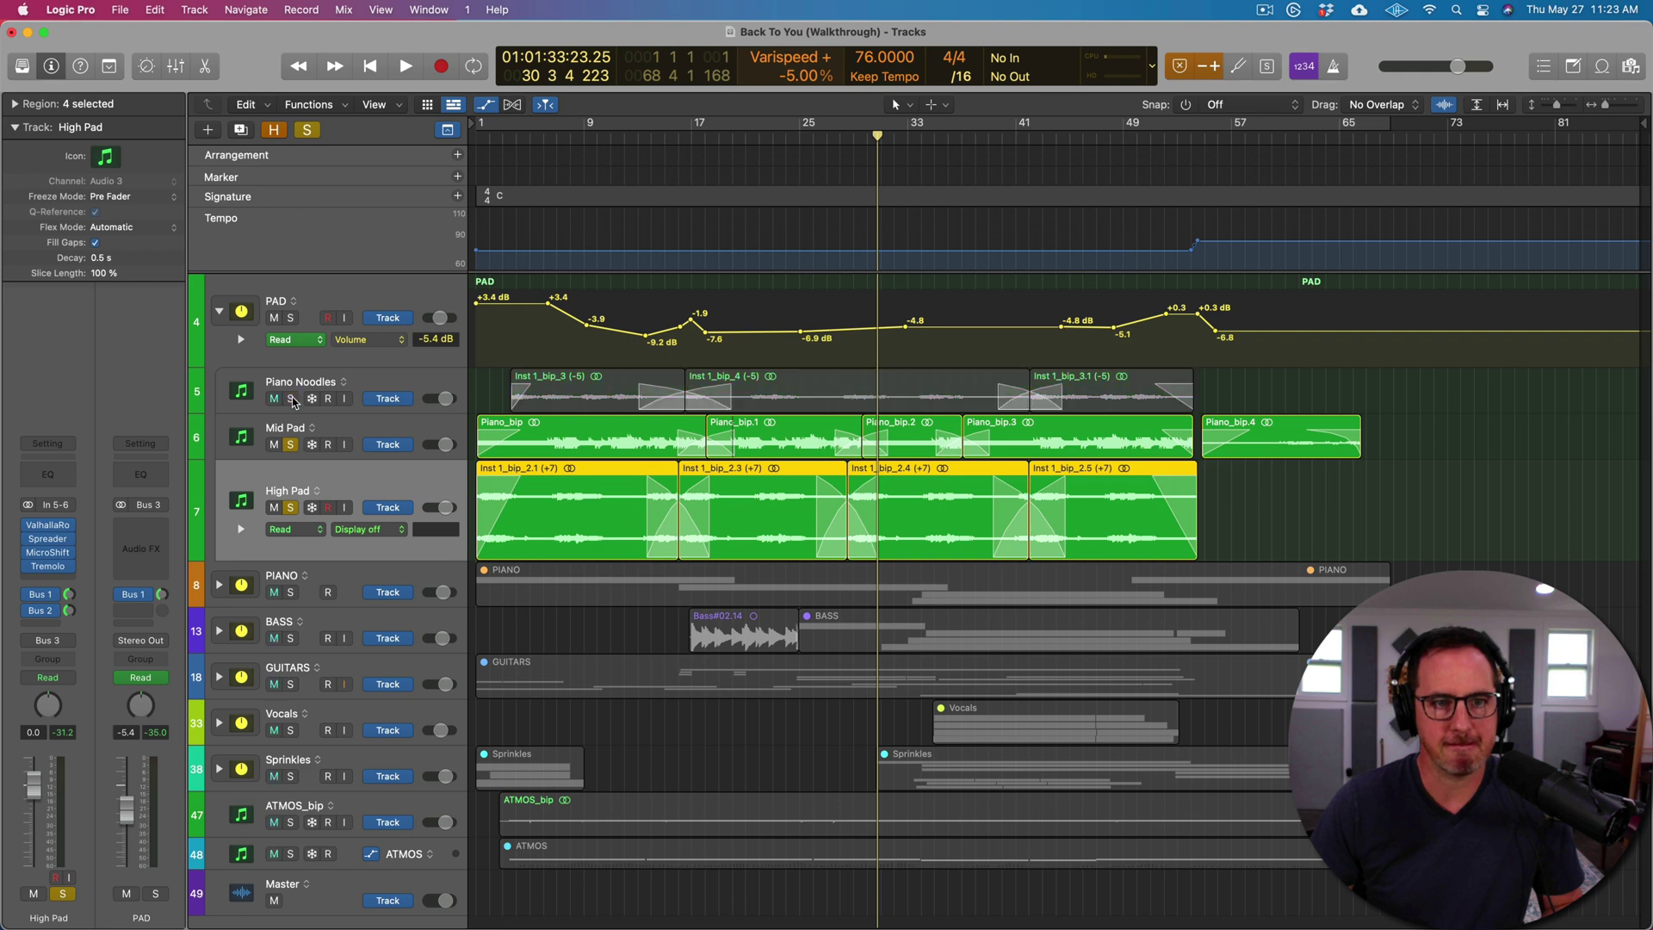
pyautogui.click(290, 445)
pyautogui.click(291, 507)
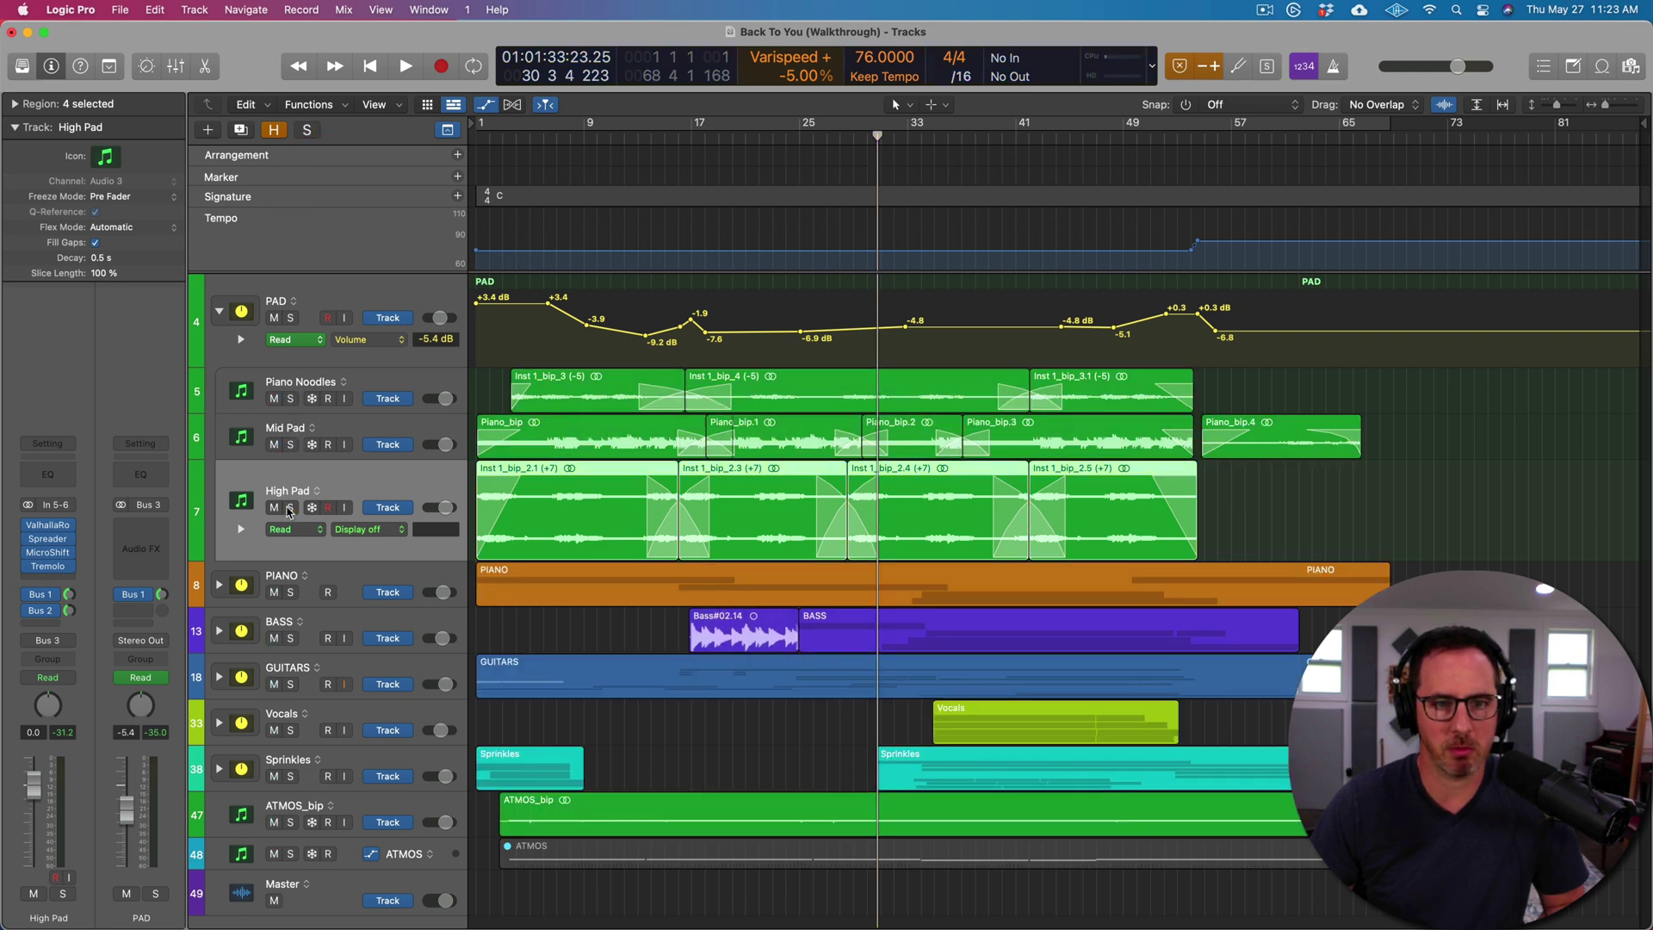
# Expand the PIANO track stack and select its first Felt Piano track
pyautogui.click(339, 577)
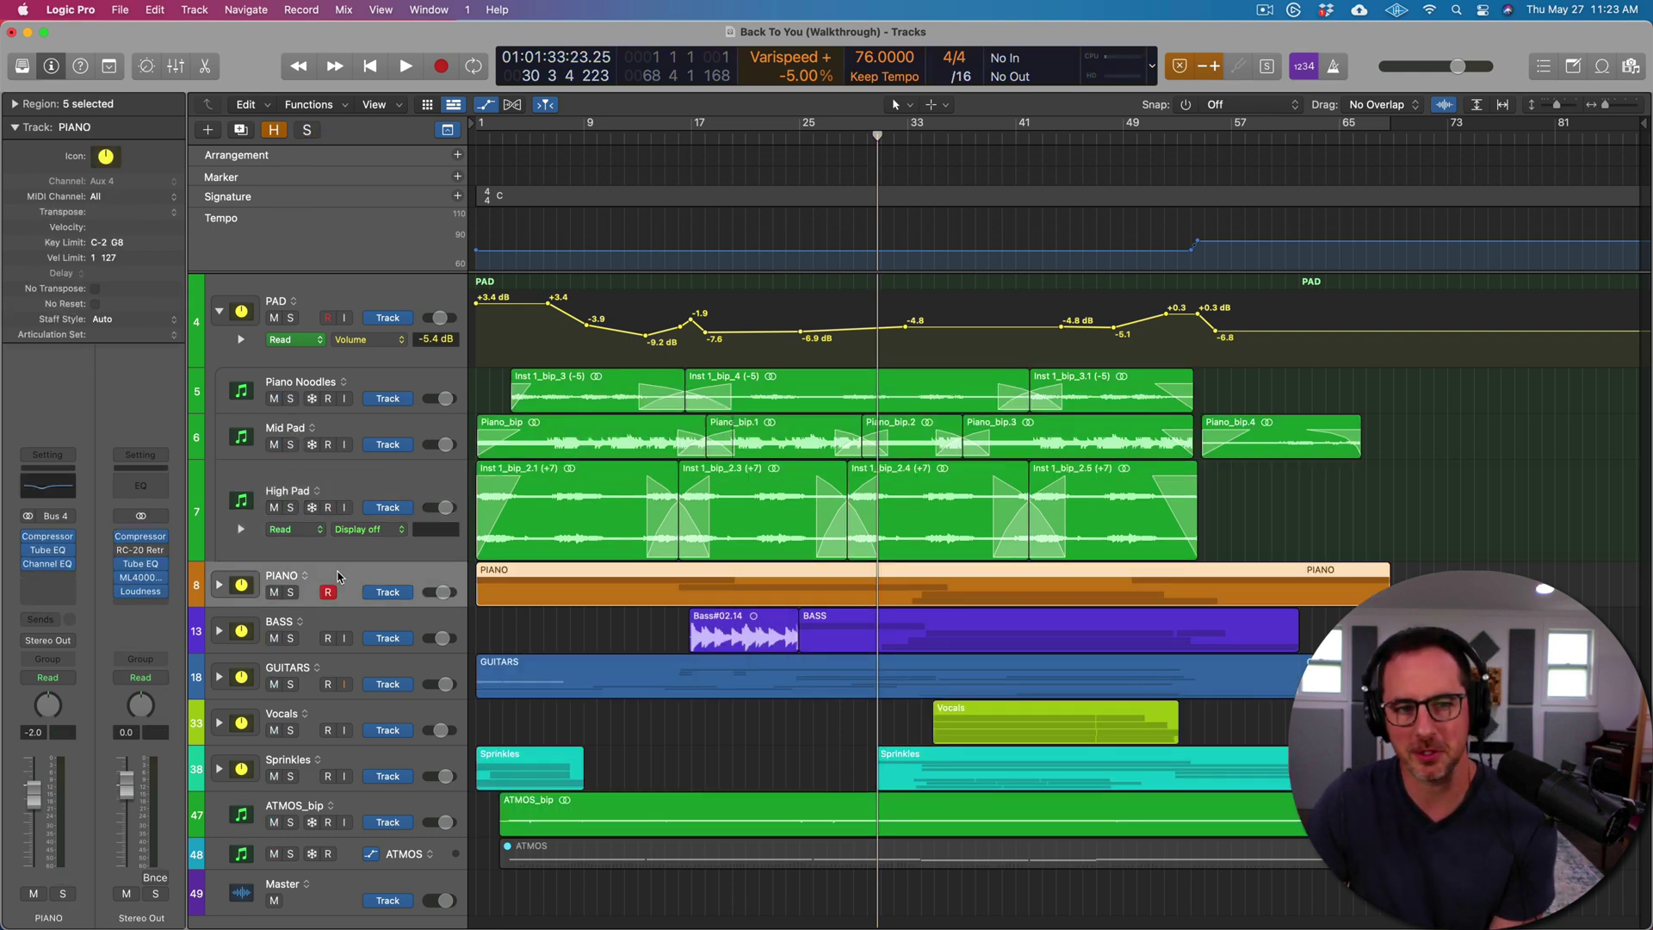
pyautogui.click(220, 586)
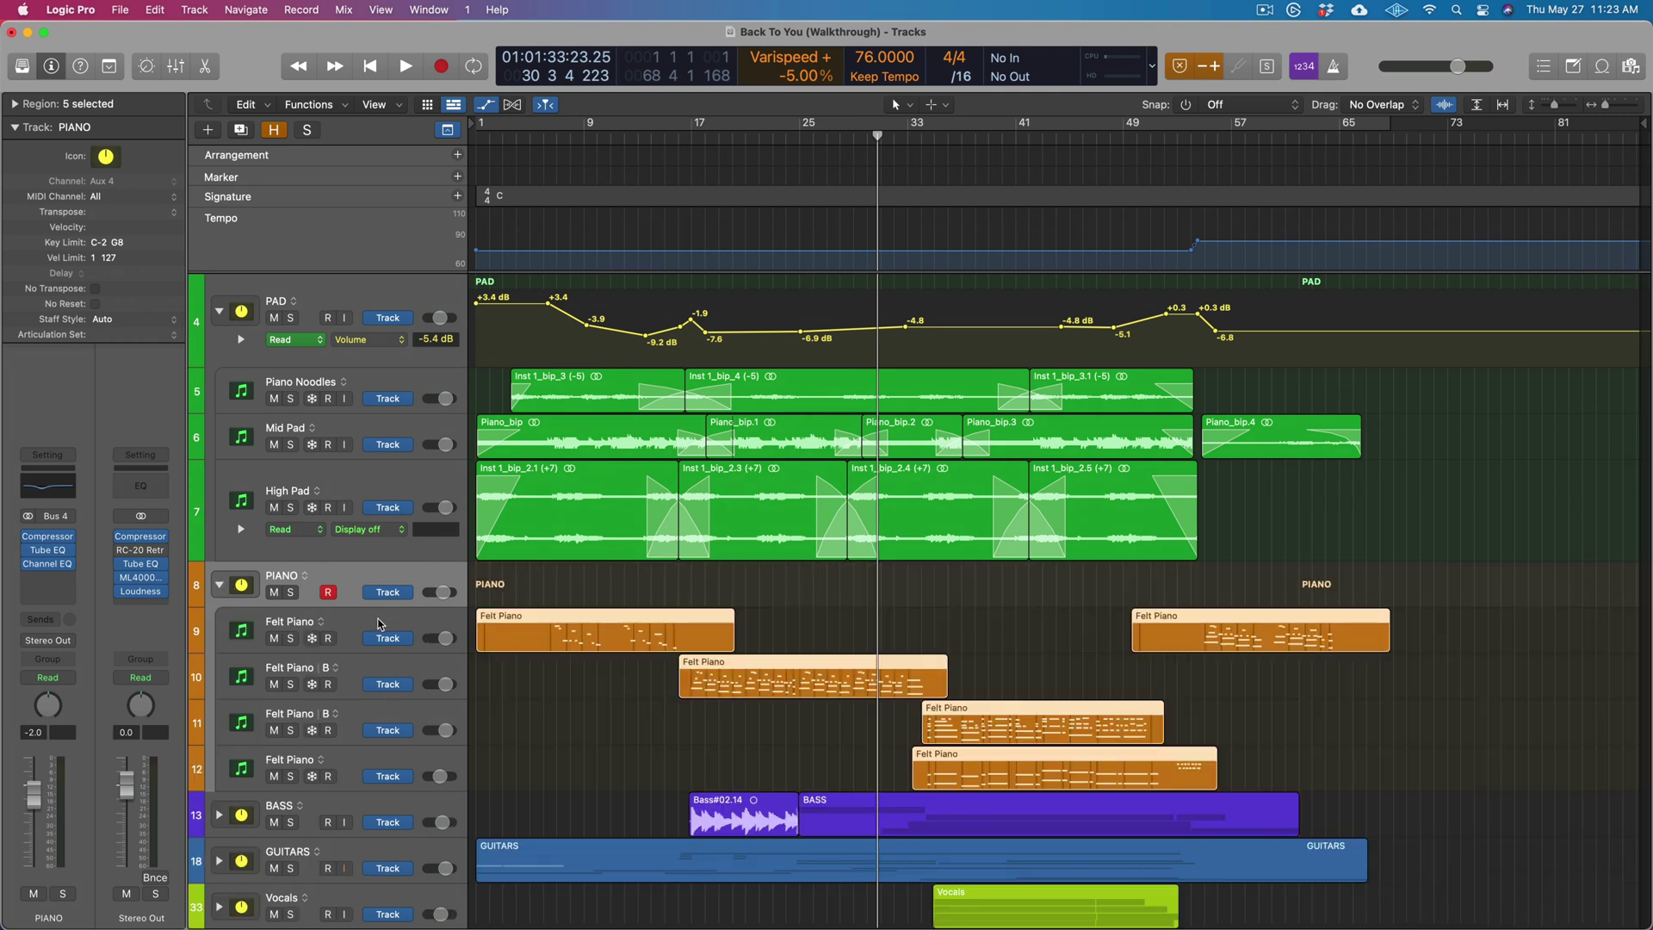
pyautogui.click(378, 624)
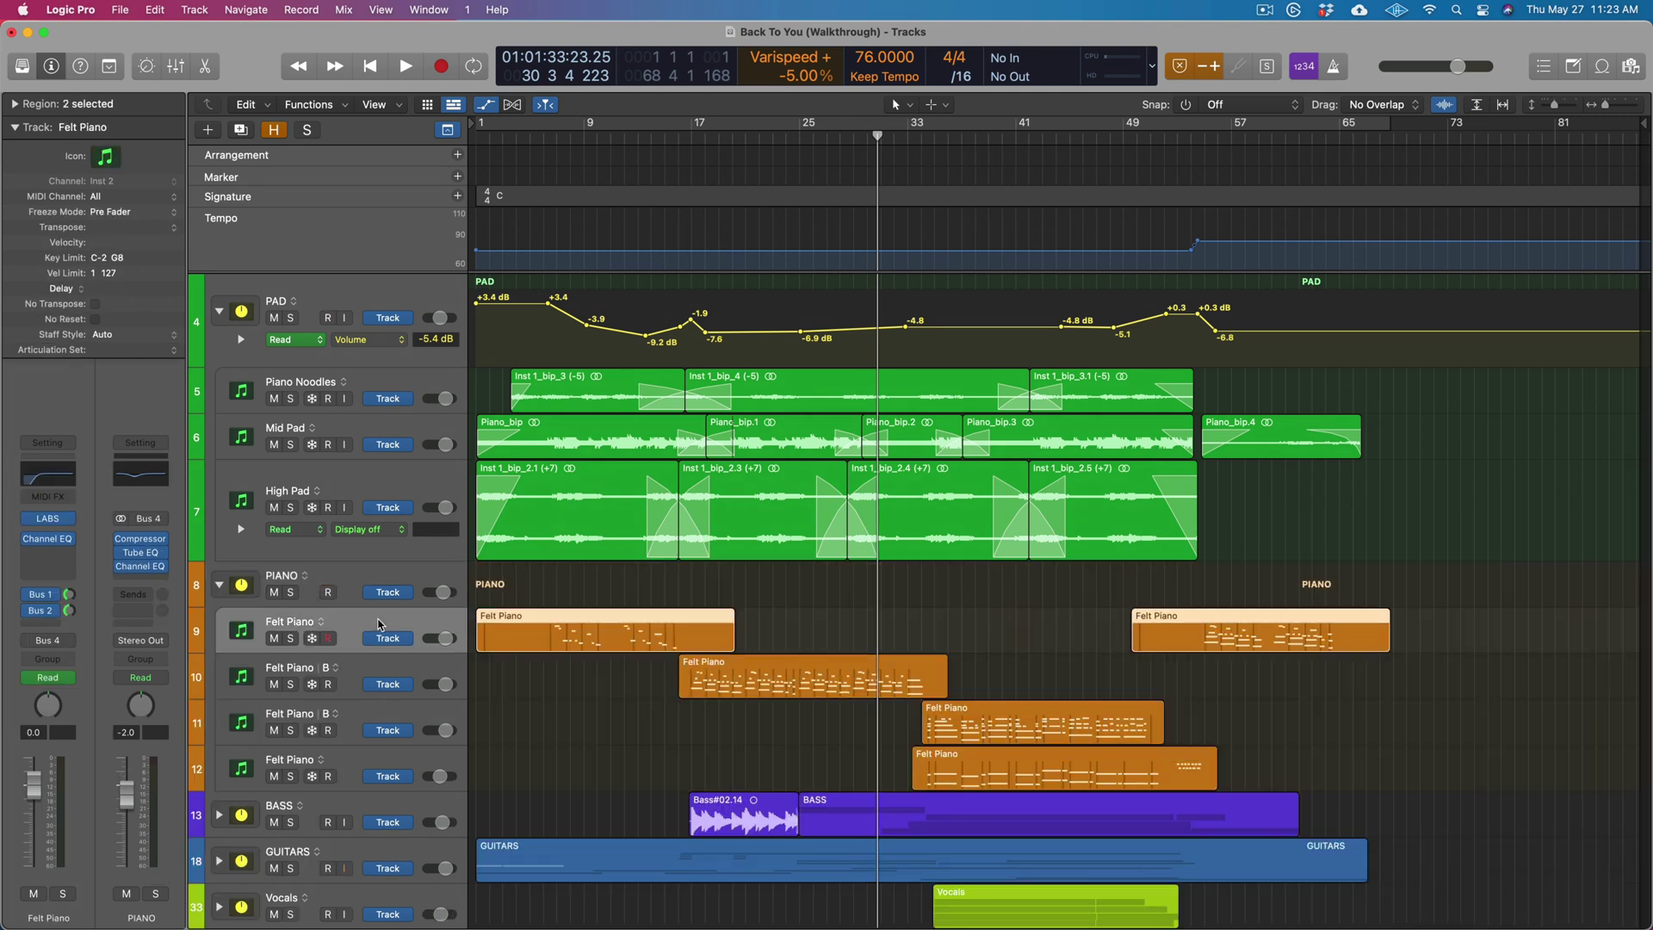
# Examine the LABS instrument and the Channel EQ on the first Felt Piano track, closing both plug-in windows
pyautogui.click(50, 519)
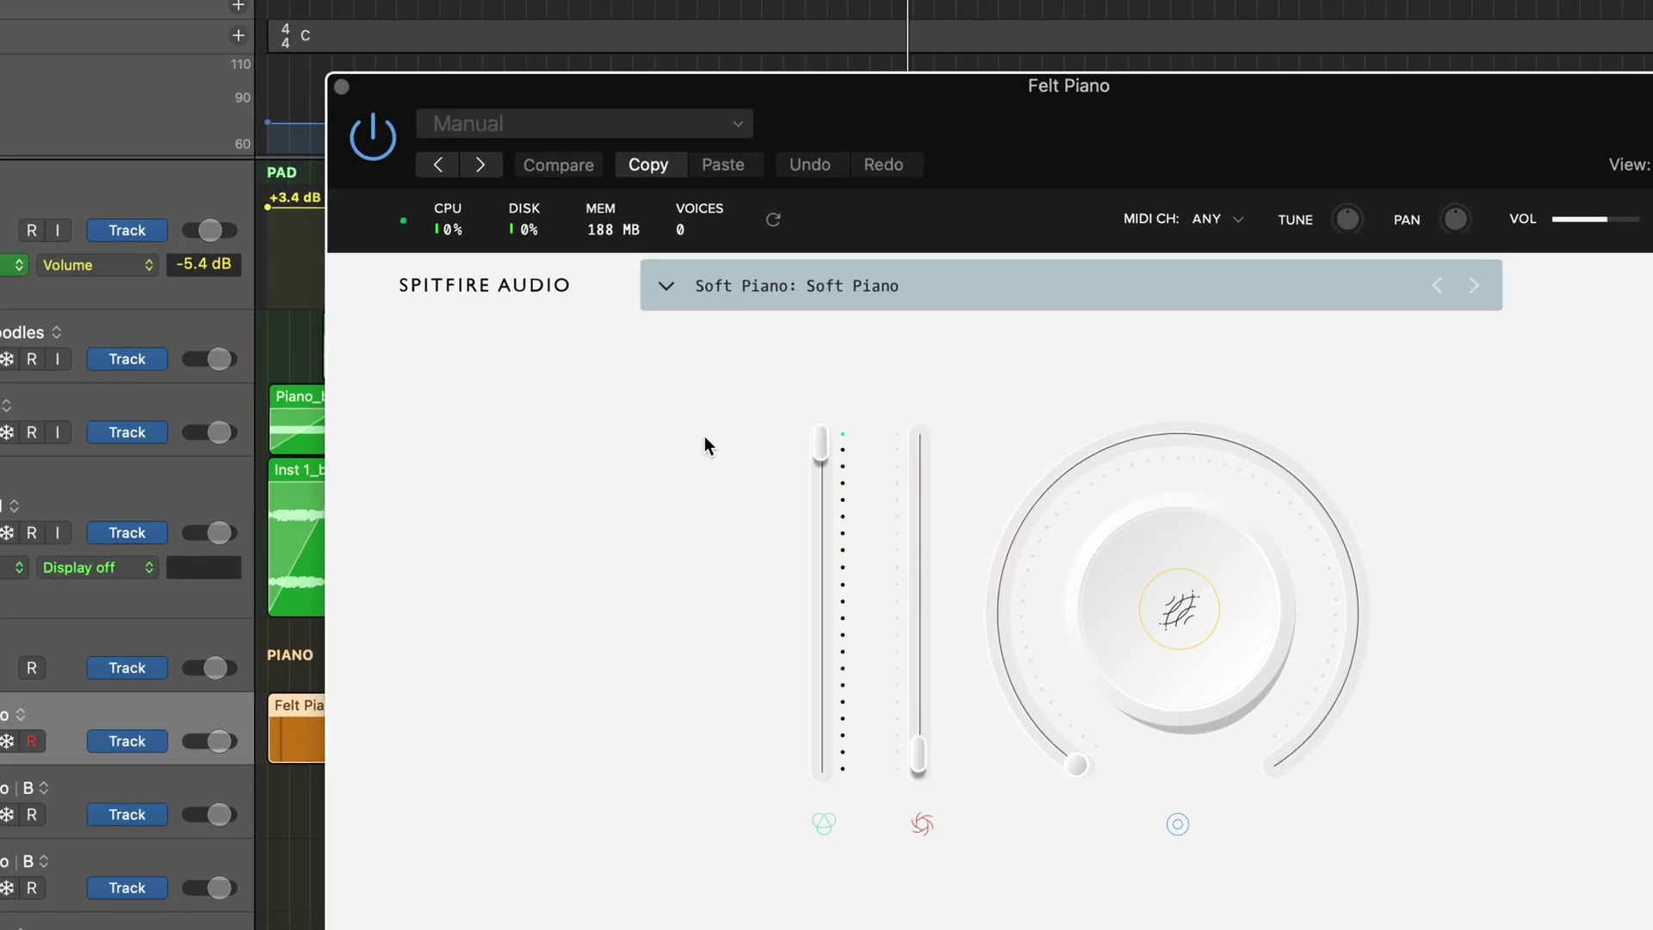
pyautogui.click(341, 87)
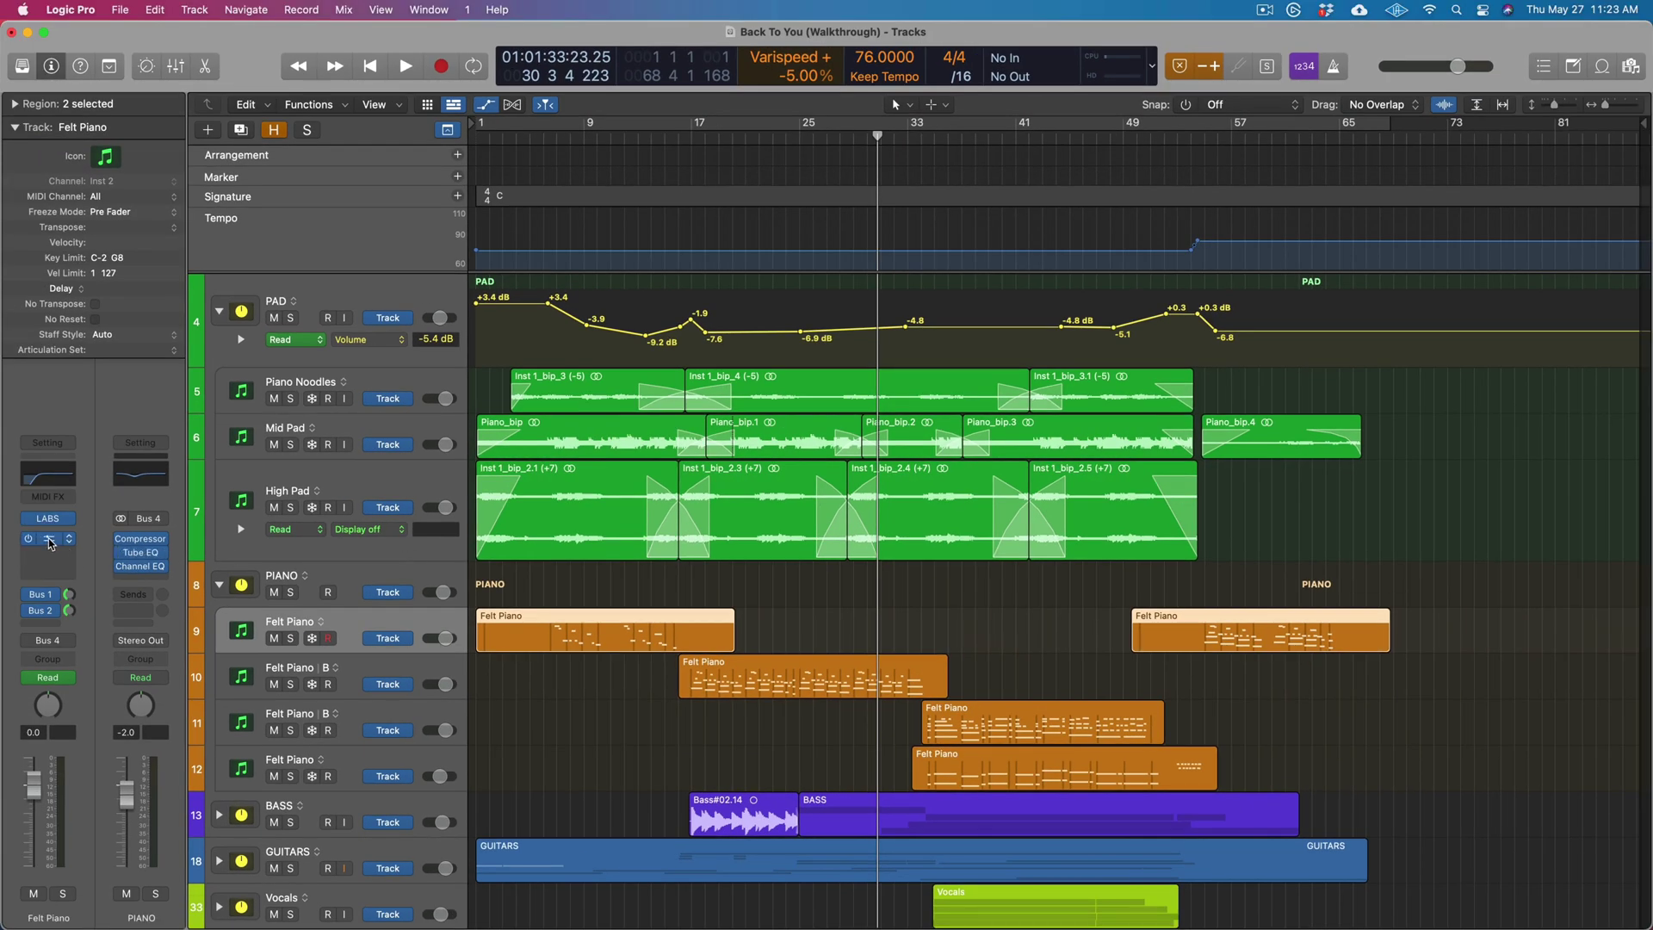
pyautogui.click(49, 540)
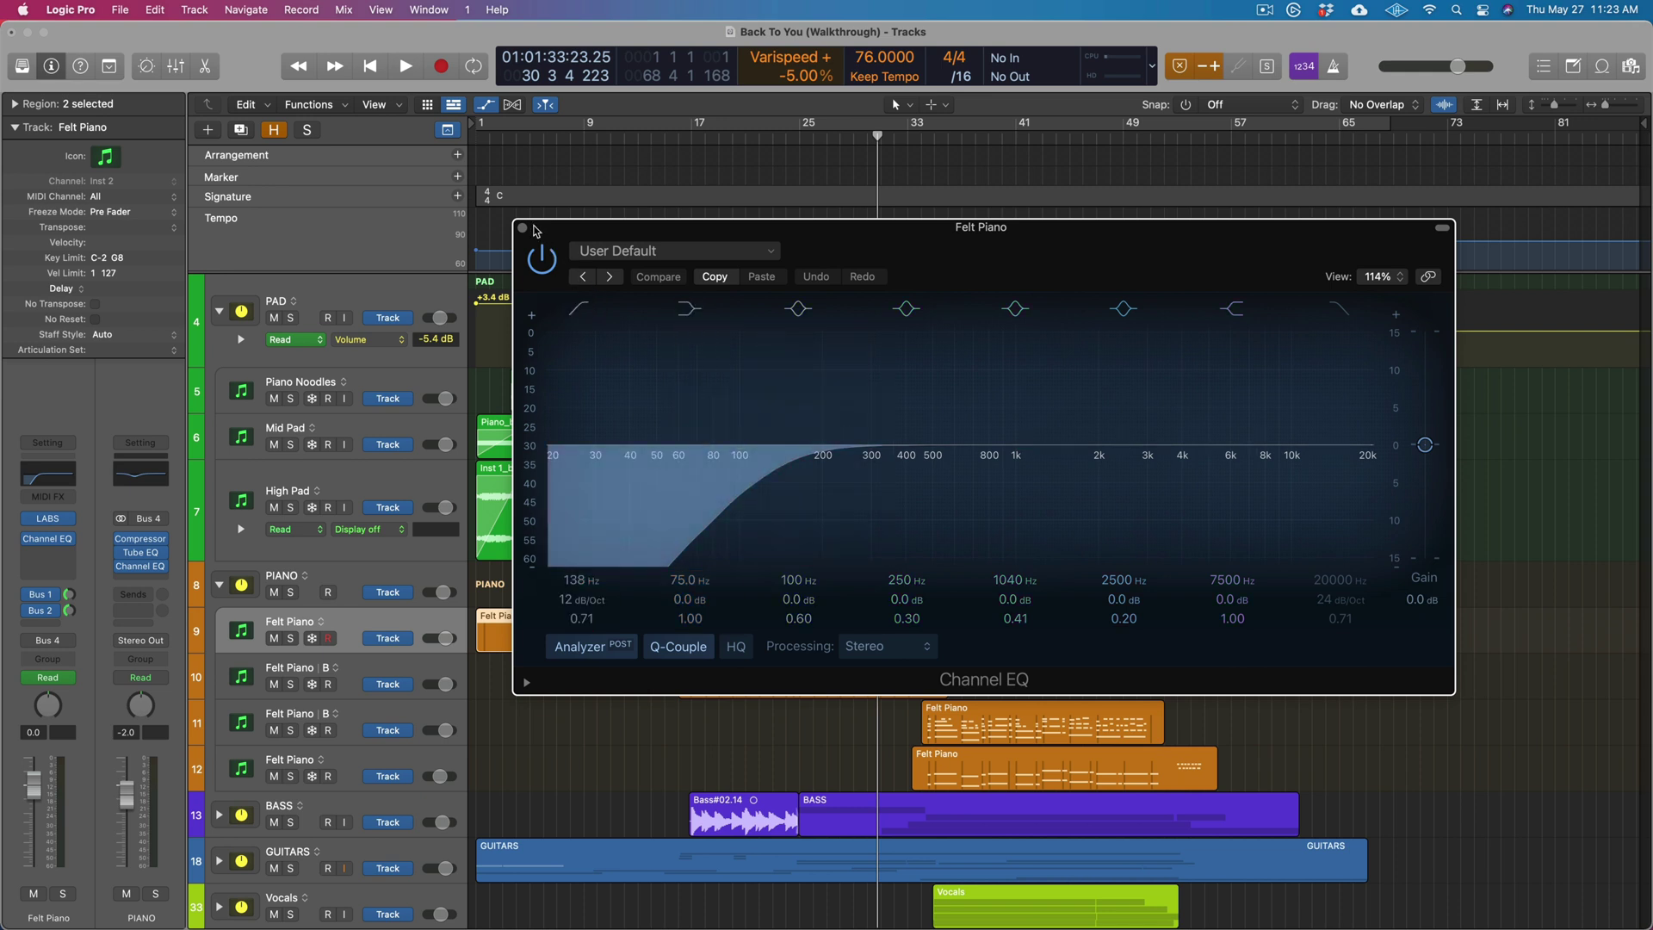
pyautogui.click(522, 230)
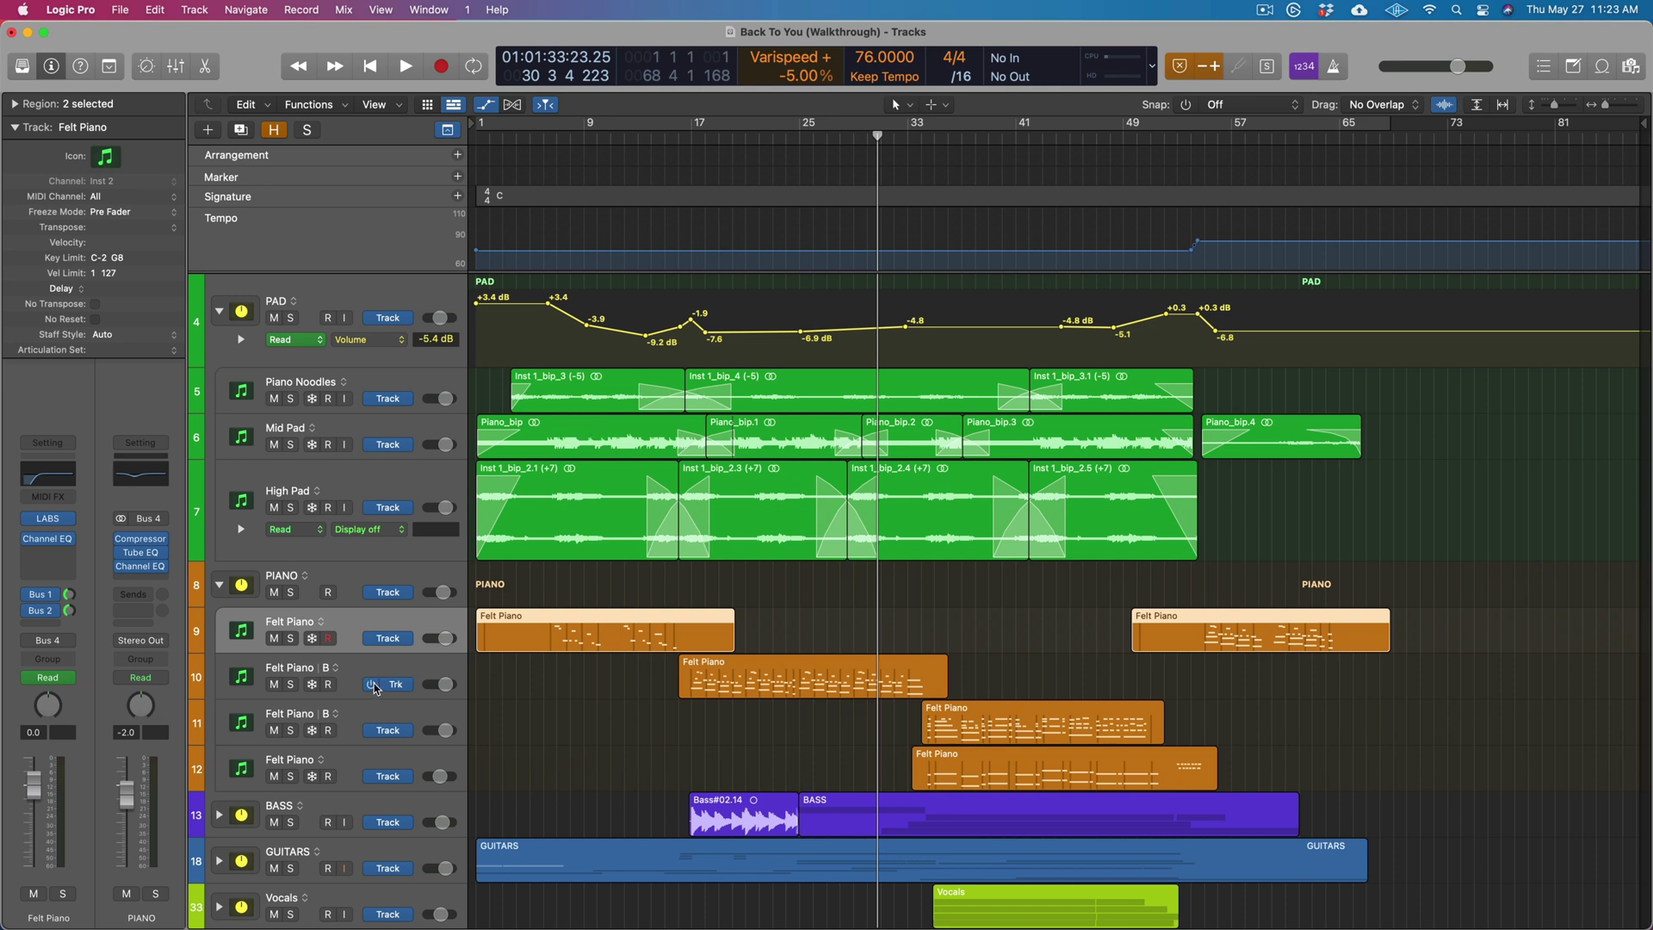
# Check the second Felt Piano track's channel strip, then solo the first Felt Piano track and play it from bar 6
pyautogui.click(364, 671)
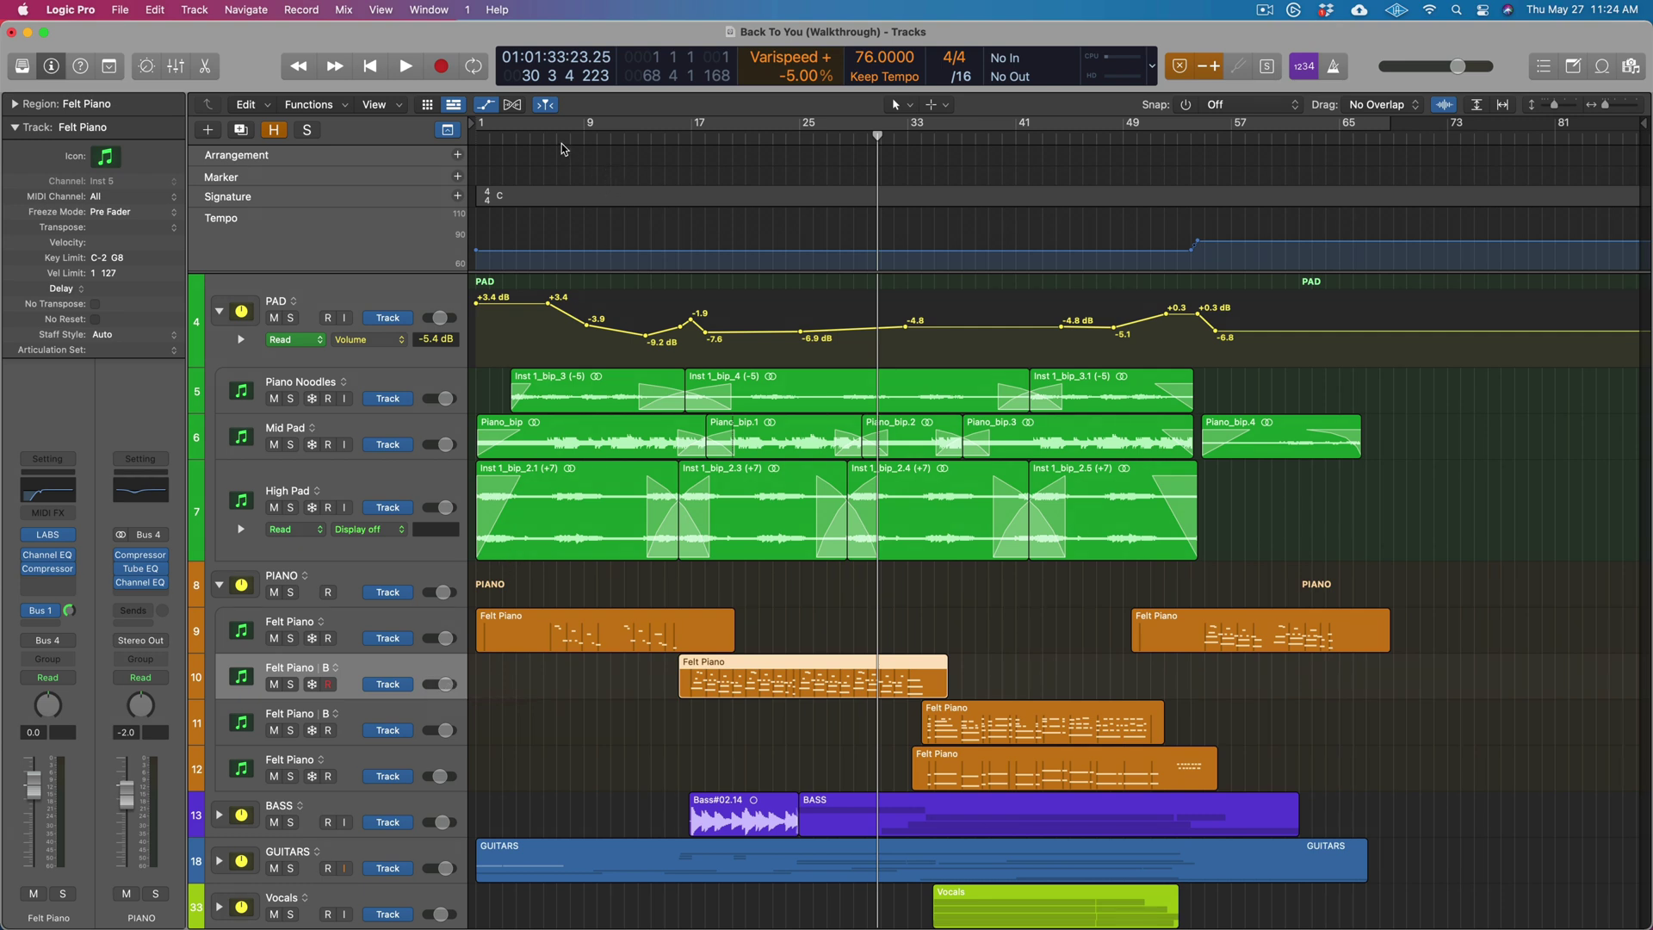
pyautogui.click(368, 628)
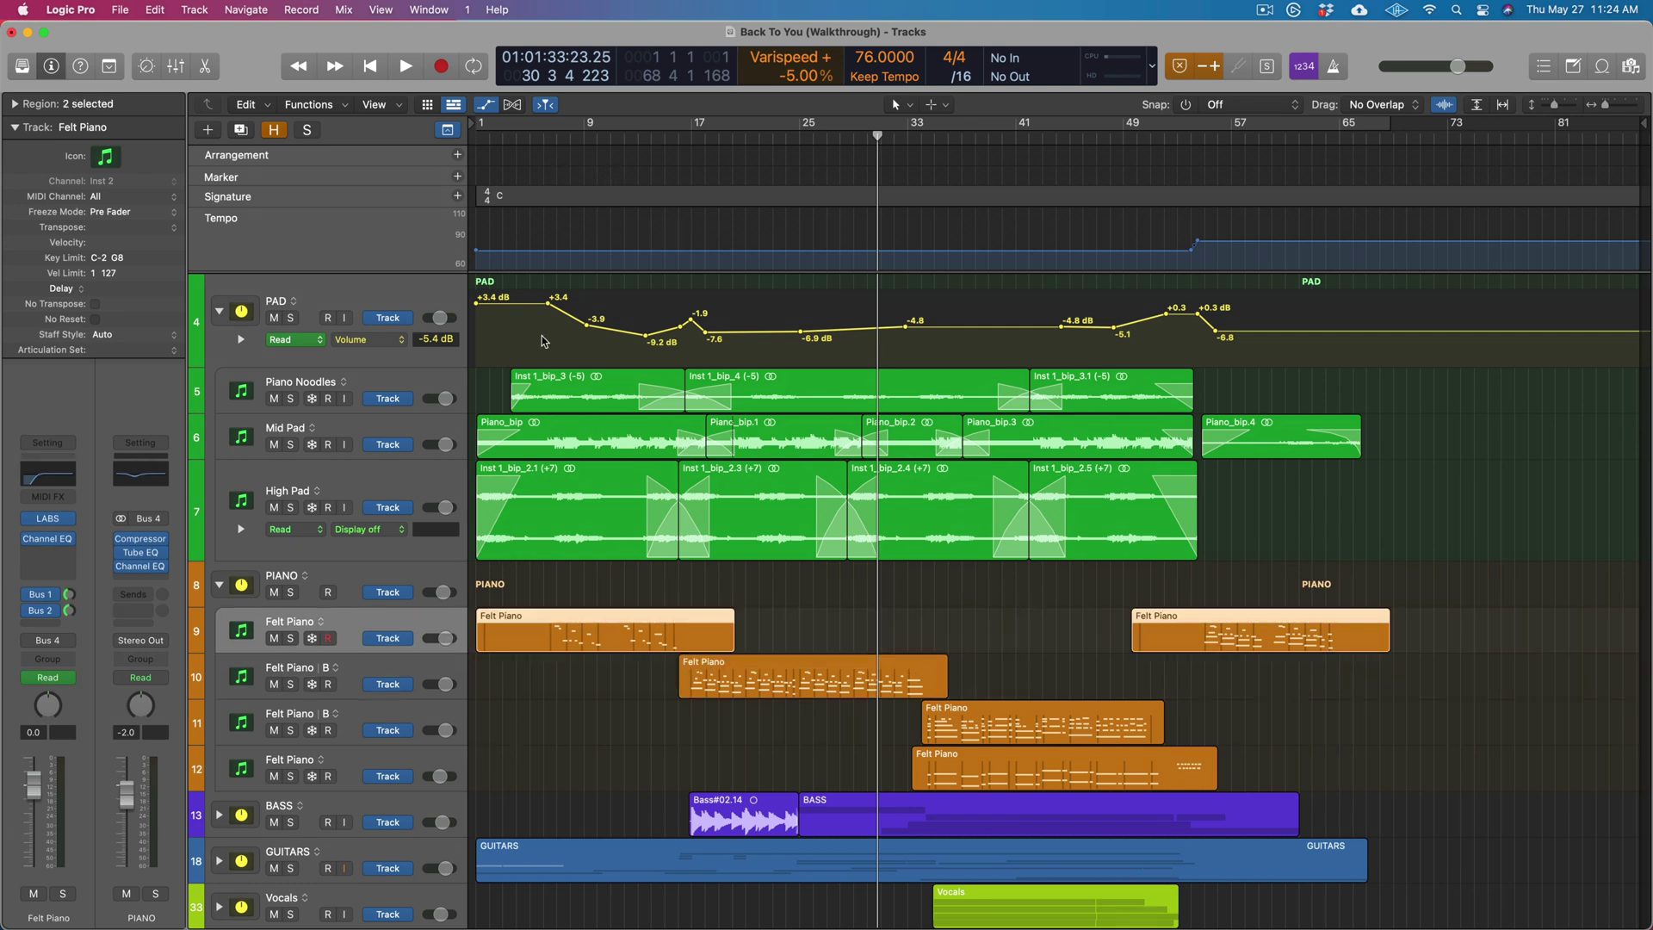
pyautogui.click(541, 138)
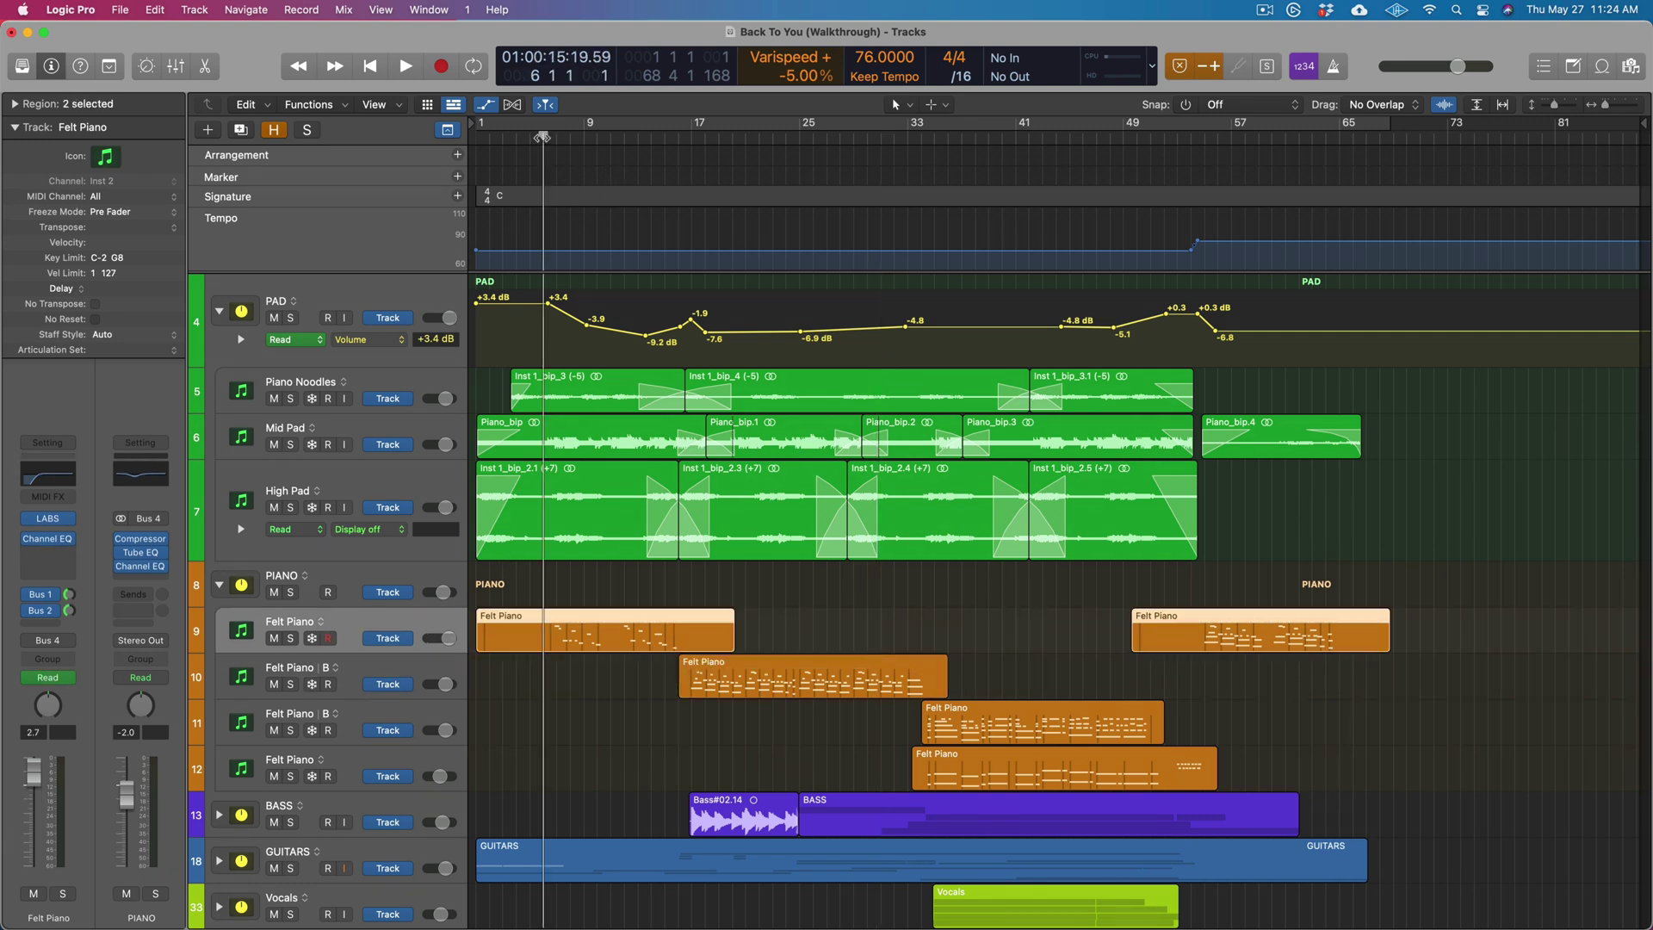
pyautogui.press('space')
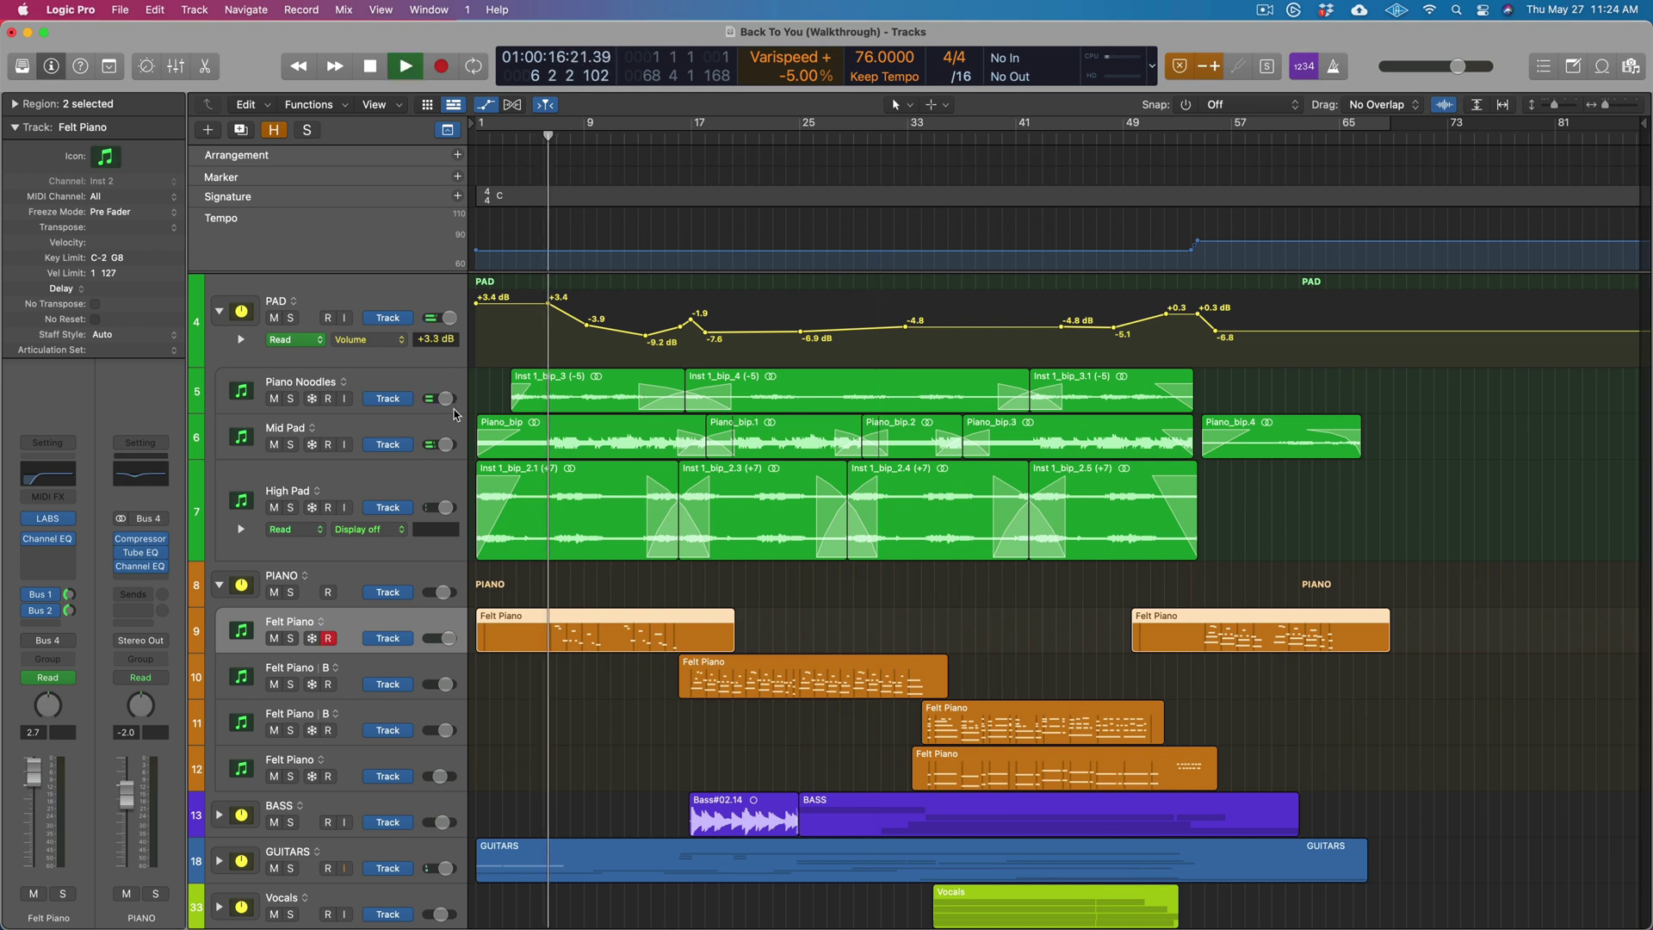
pyautogui.press('space')
pyautogui.click(291, 639)
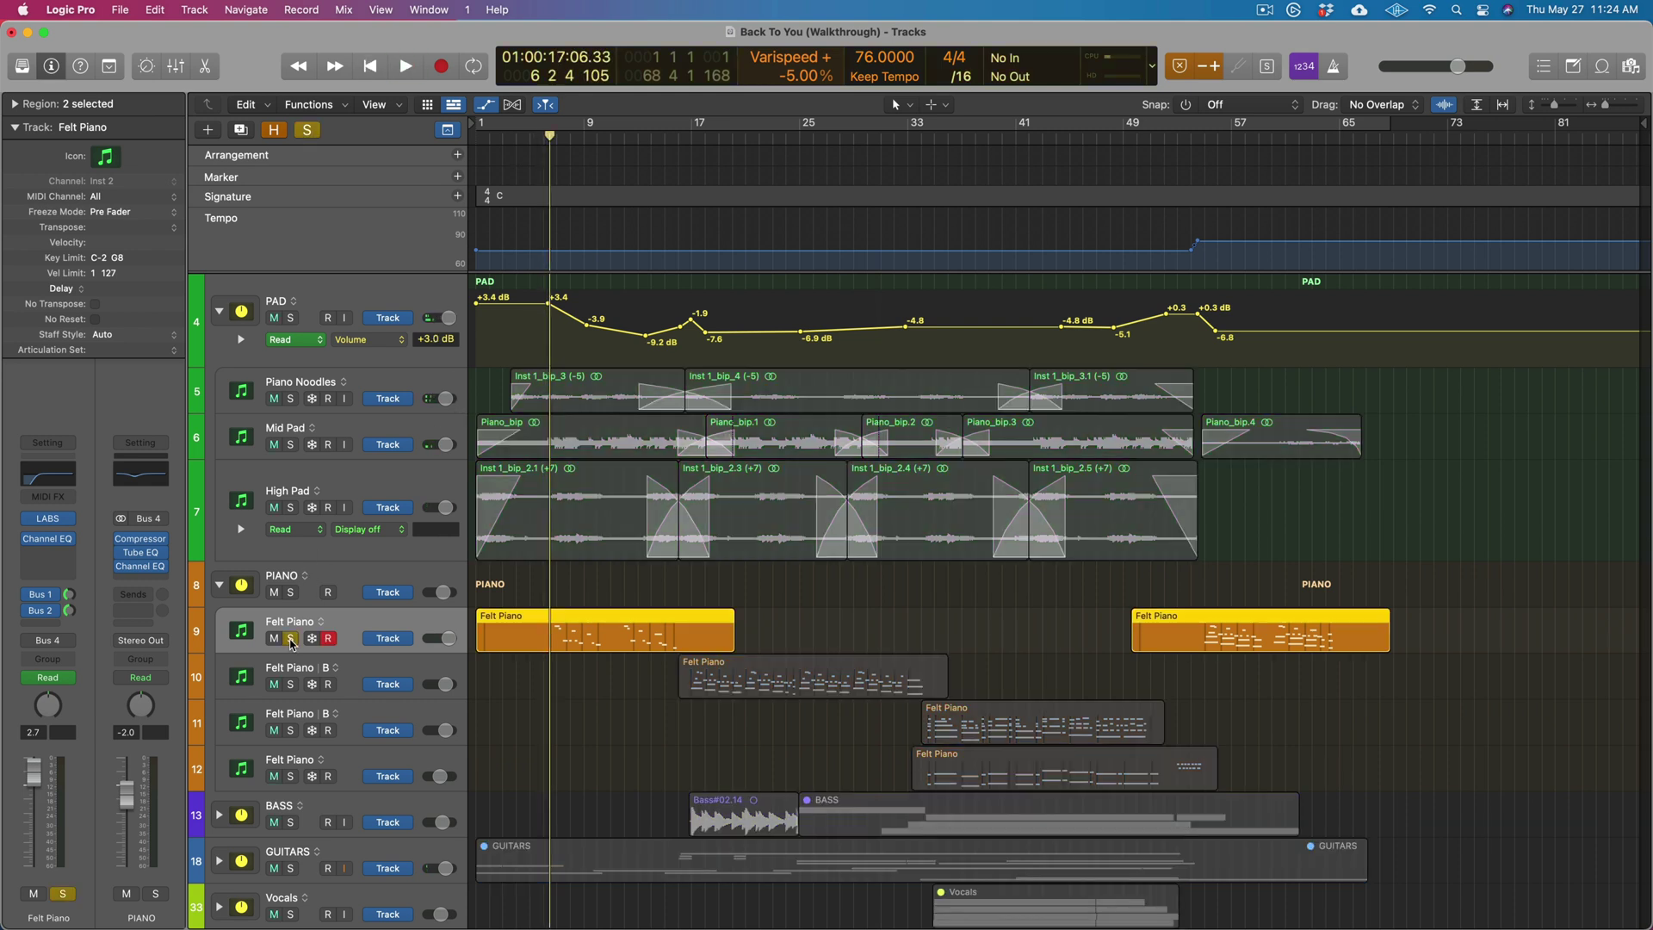
pyautogui.press('space')
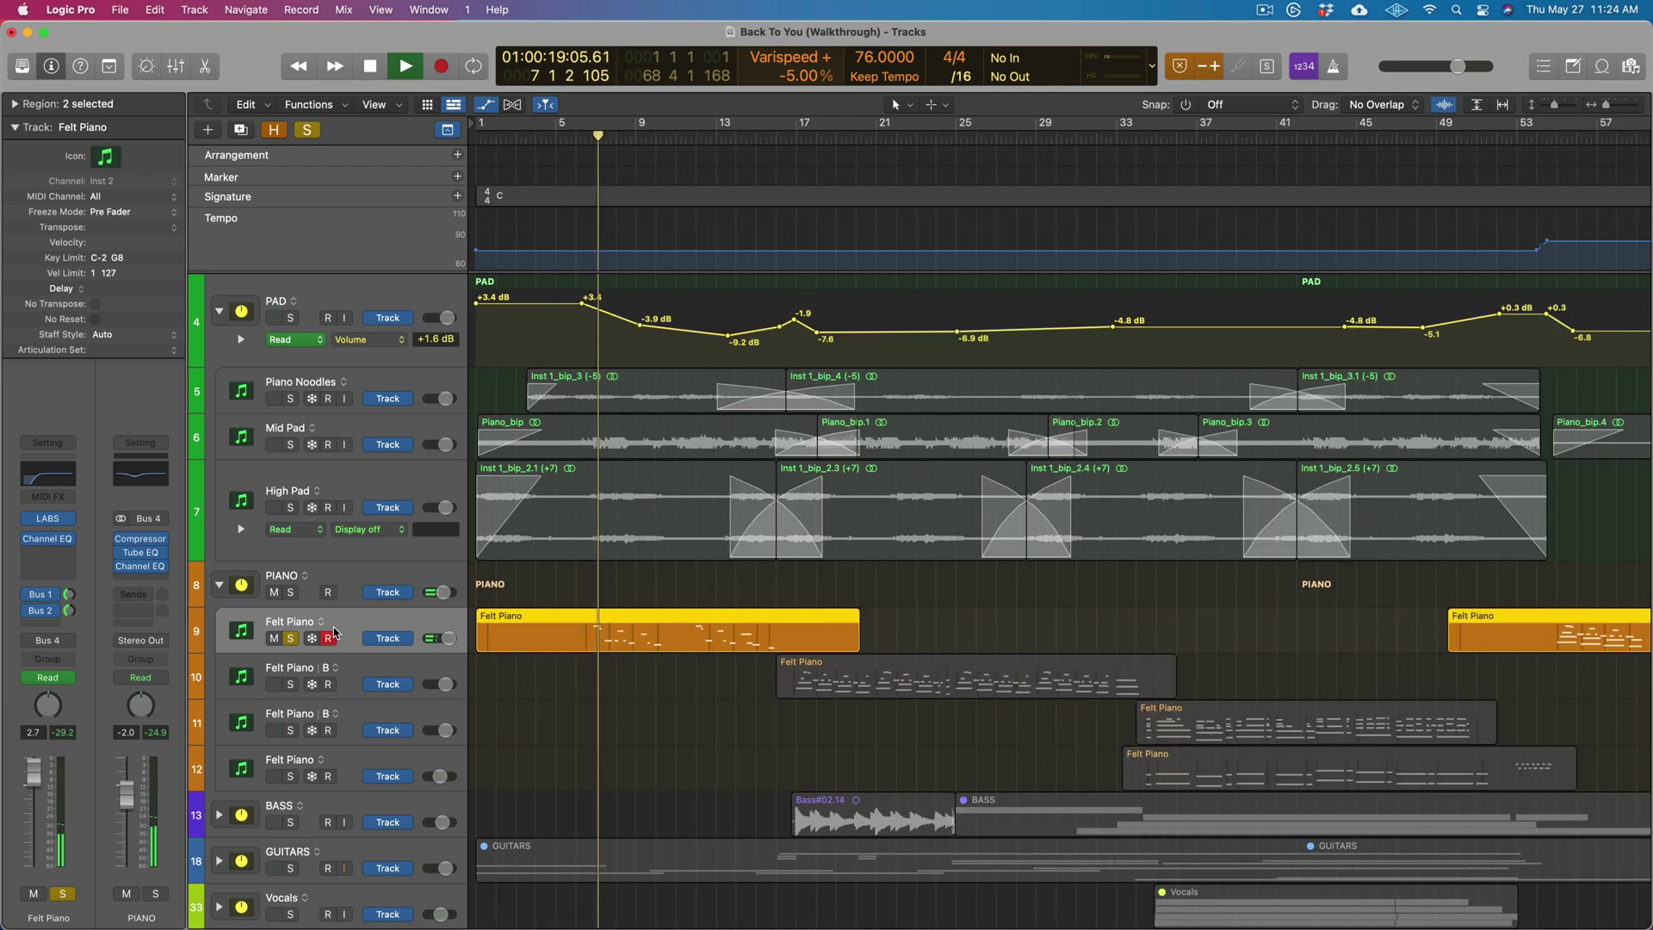
# View the first Felt Piano region's notes in the Piano Roll during playback, then stop playback and close the editor
pyautogui.press('super+Right')
pyautogui.press('super+Right')
pyautogui.press('super+Right')
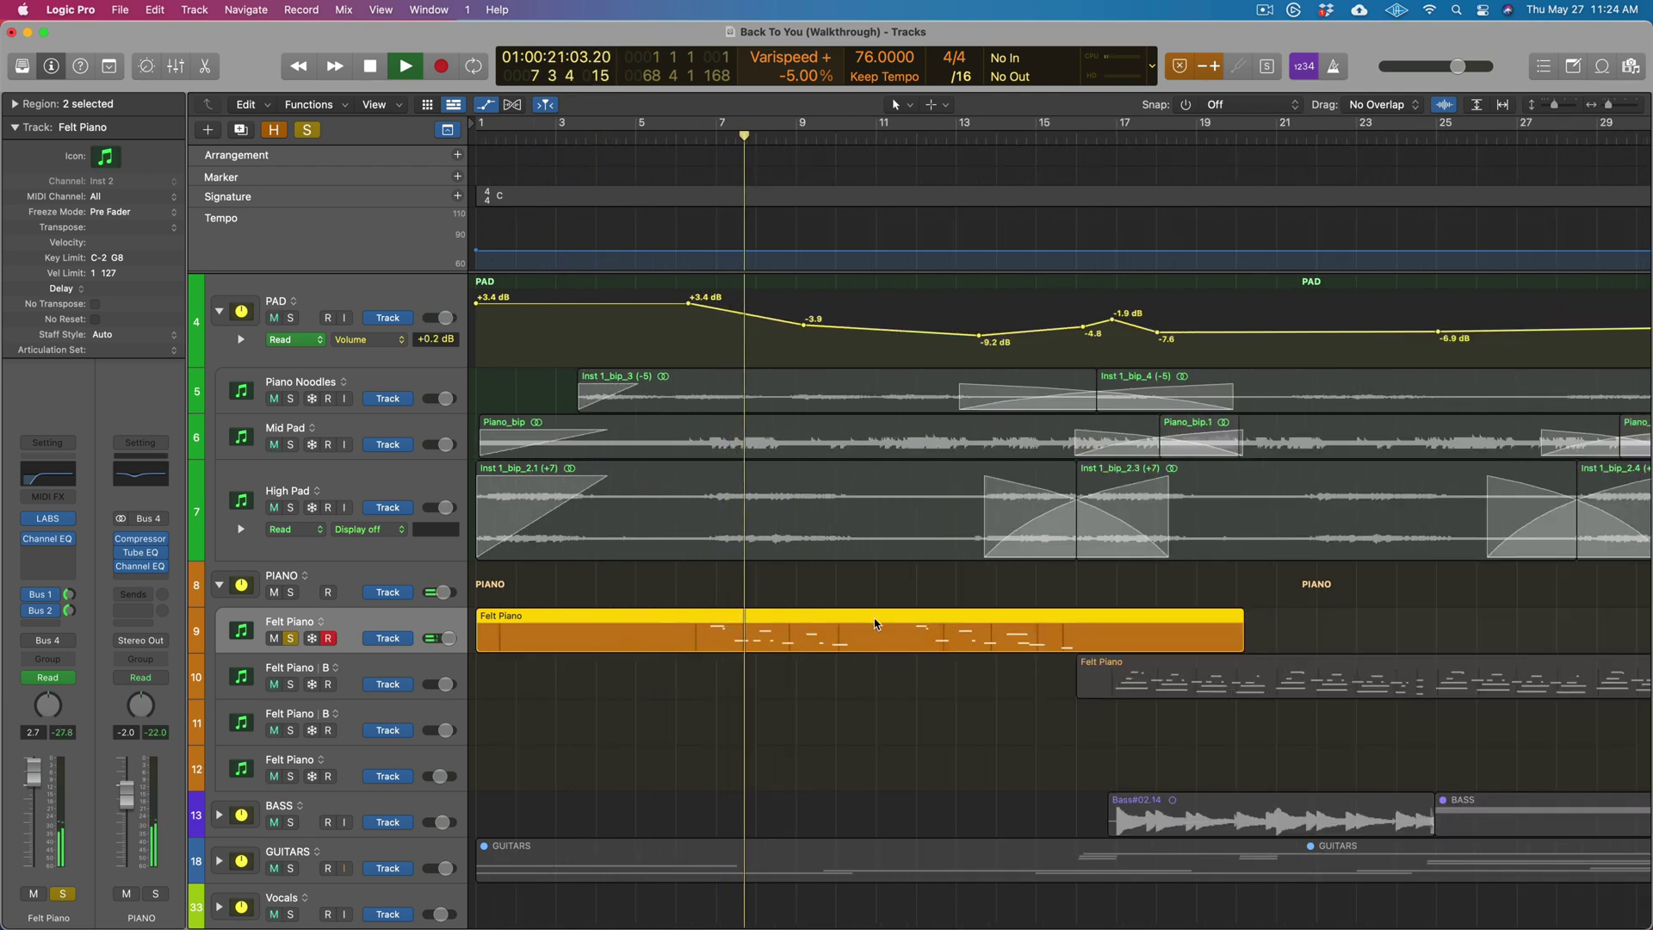
pyautogui.doubleClick(968, 622)
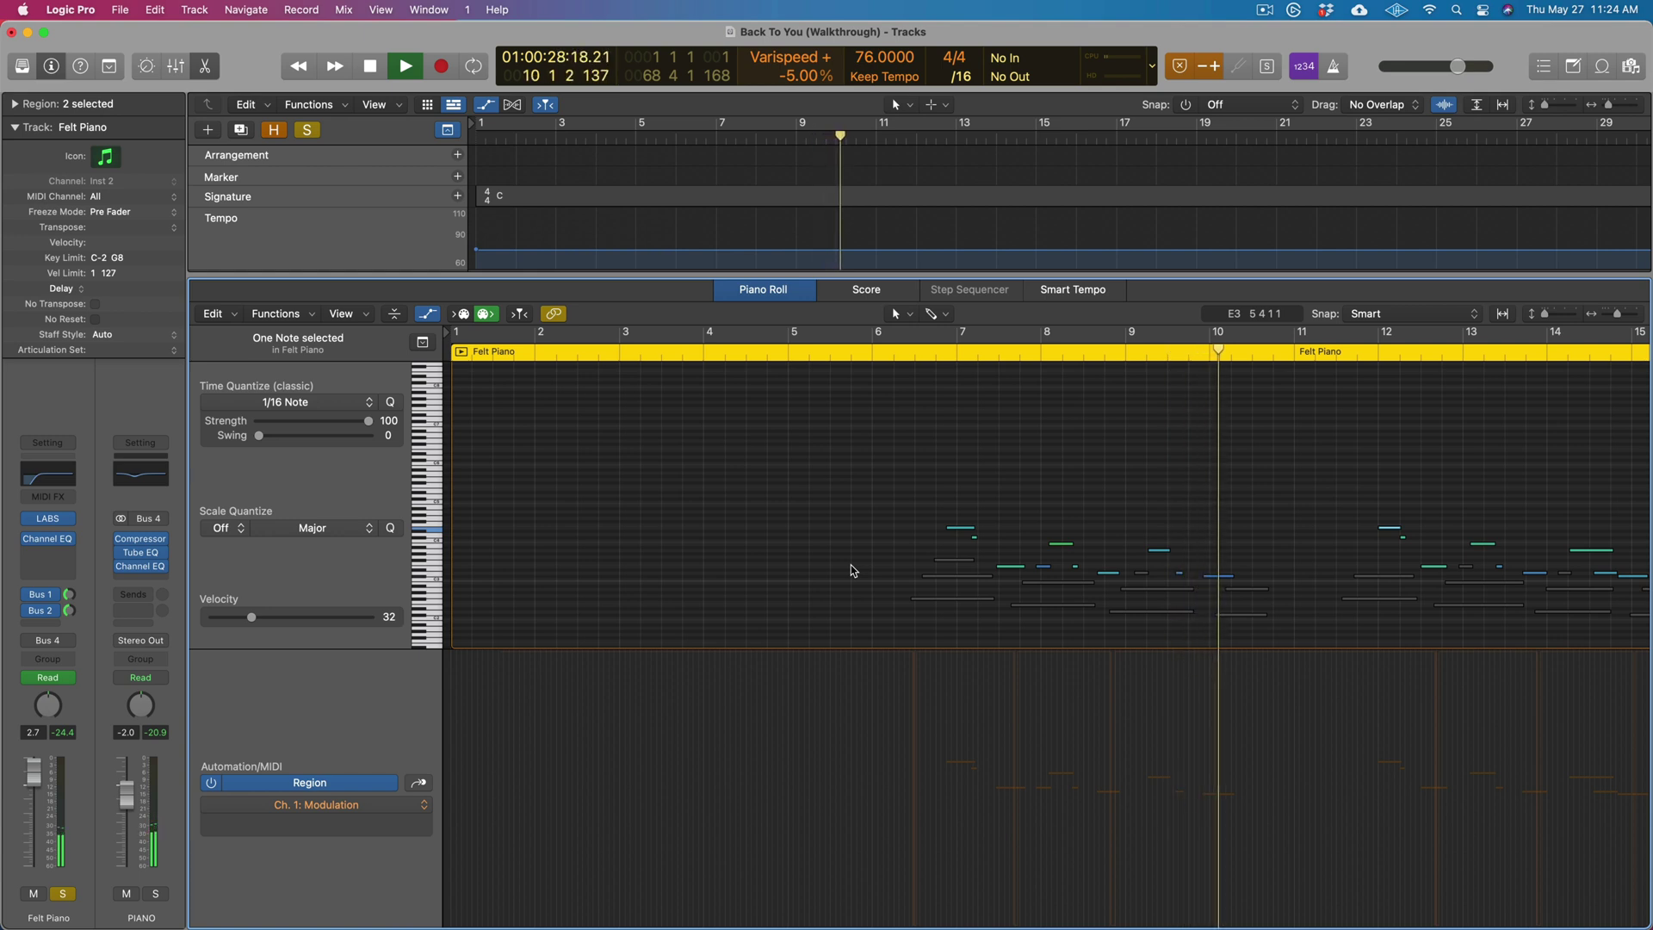
pyautogui.press('space')
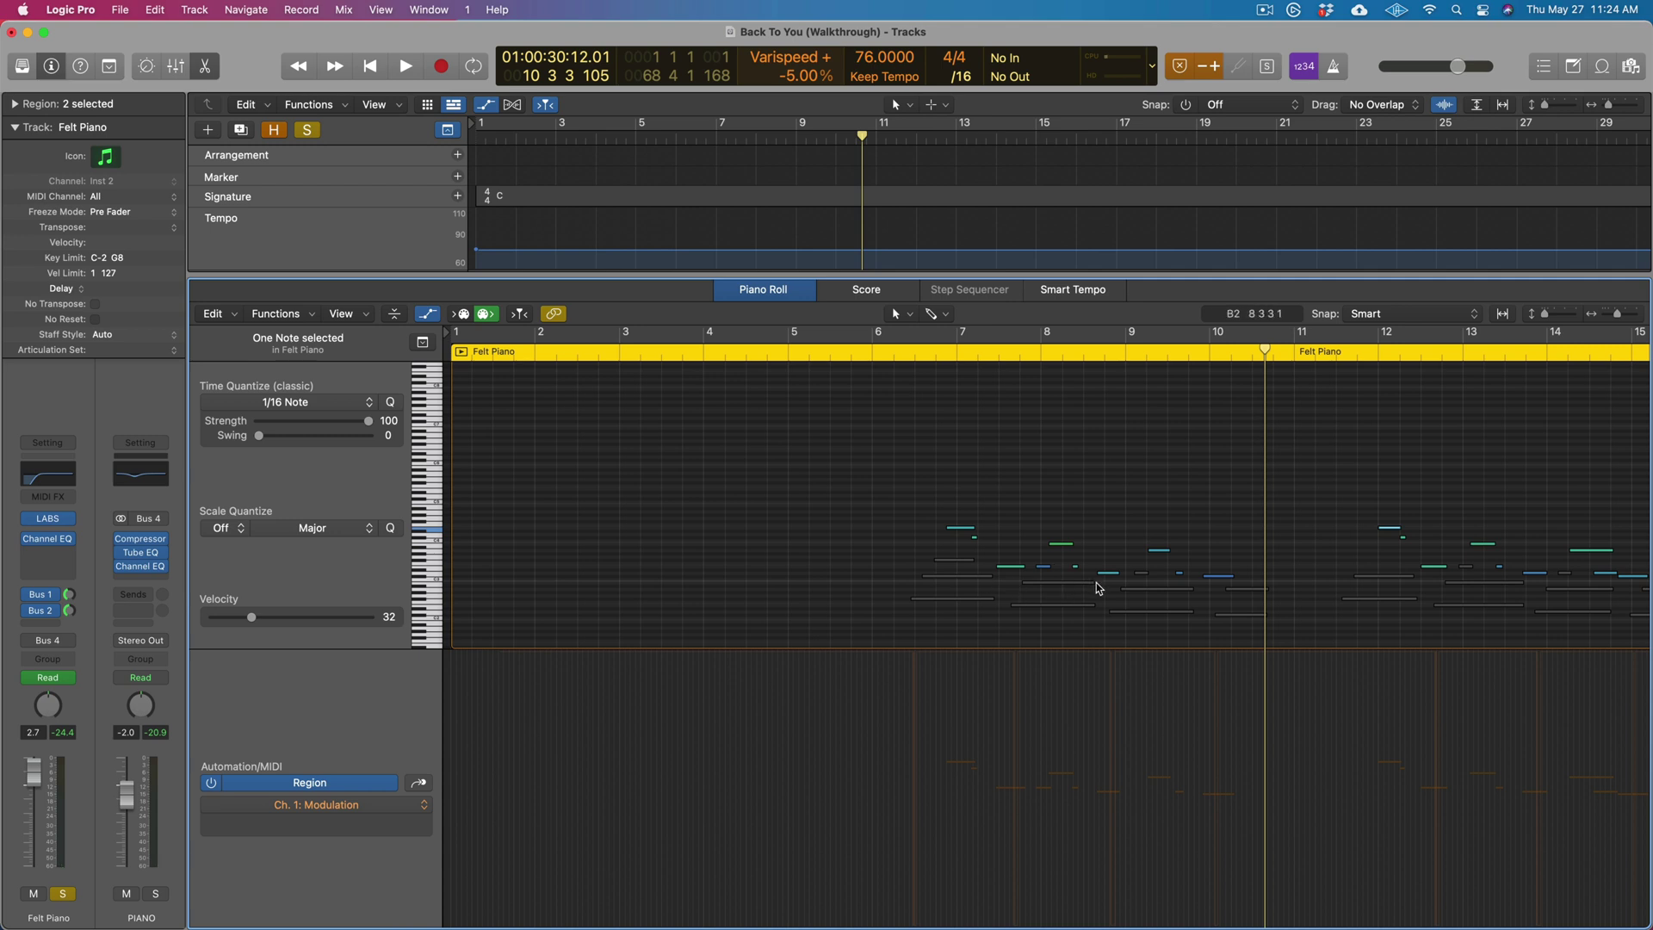
pyautogui.press('x')
pyautogui.press('x')
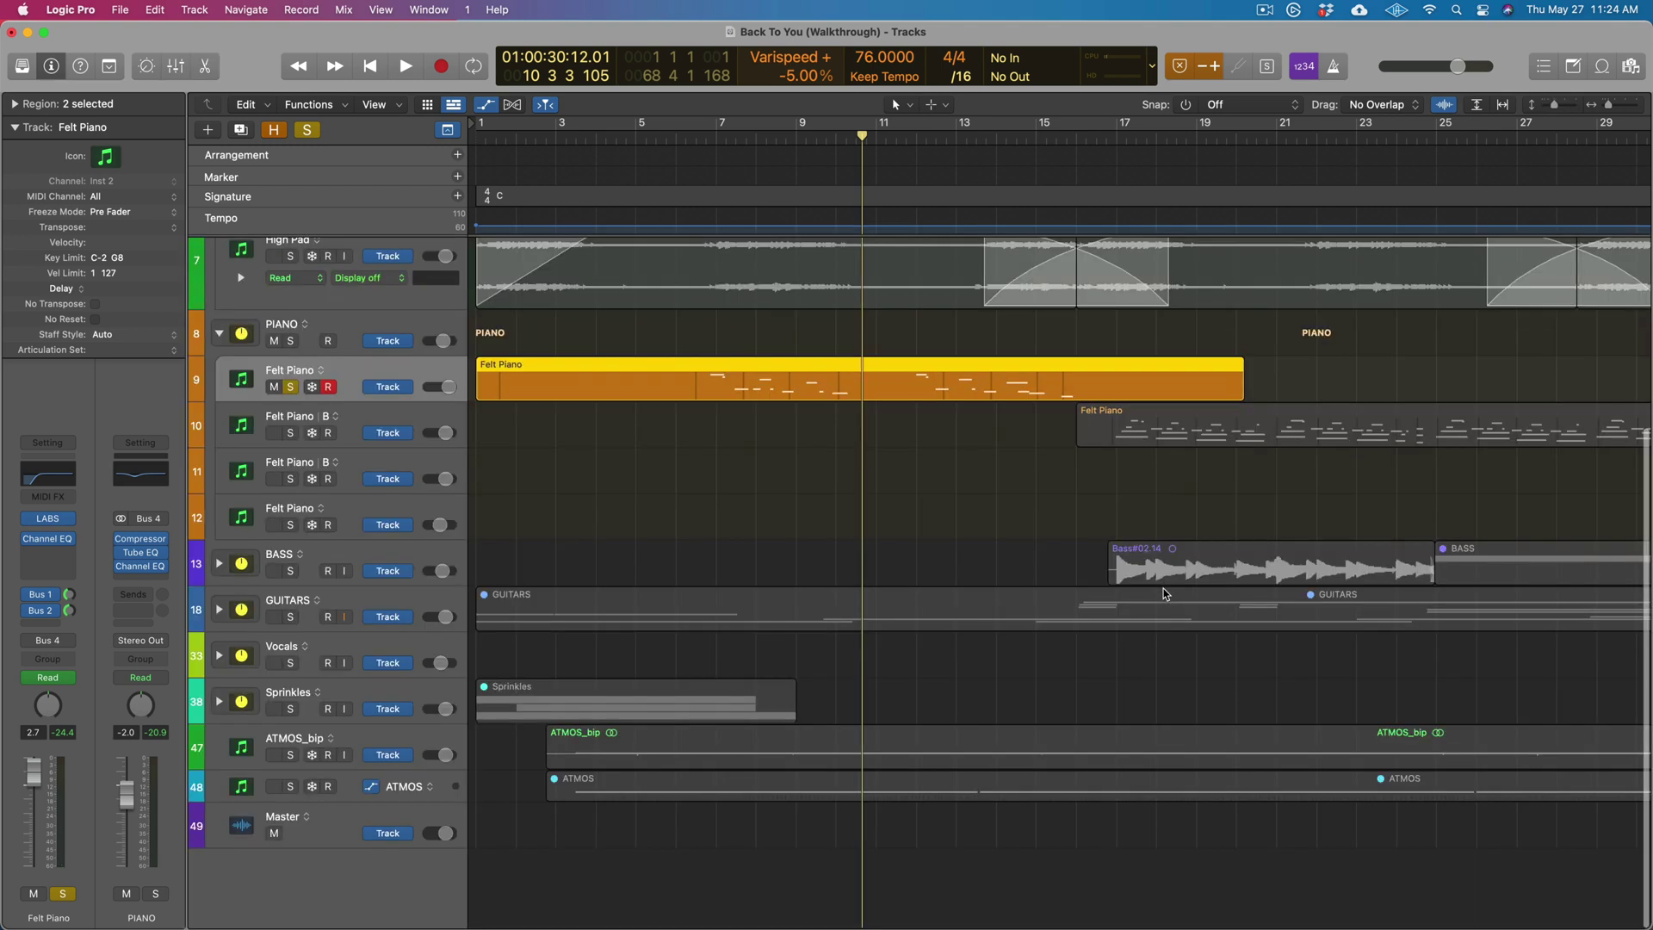
# Turn off solo on the first Felt Piano track and play the full mix briefly from around bar 6
pyautogui.click(289, 387)
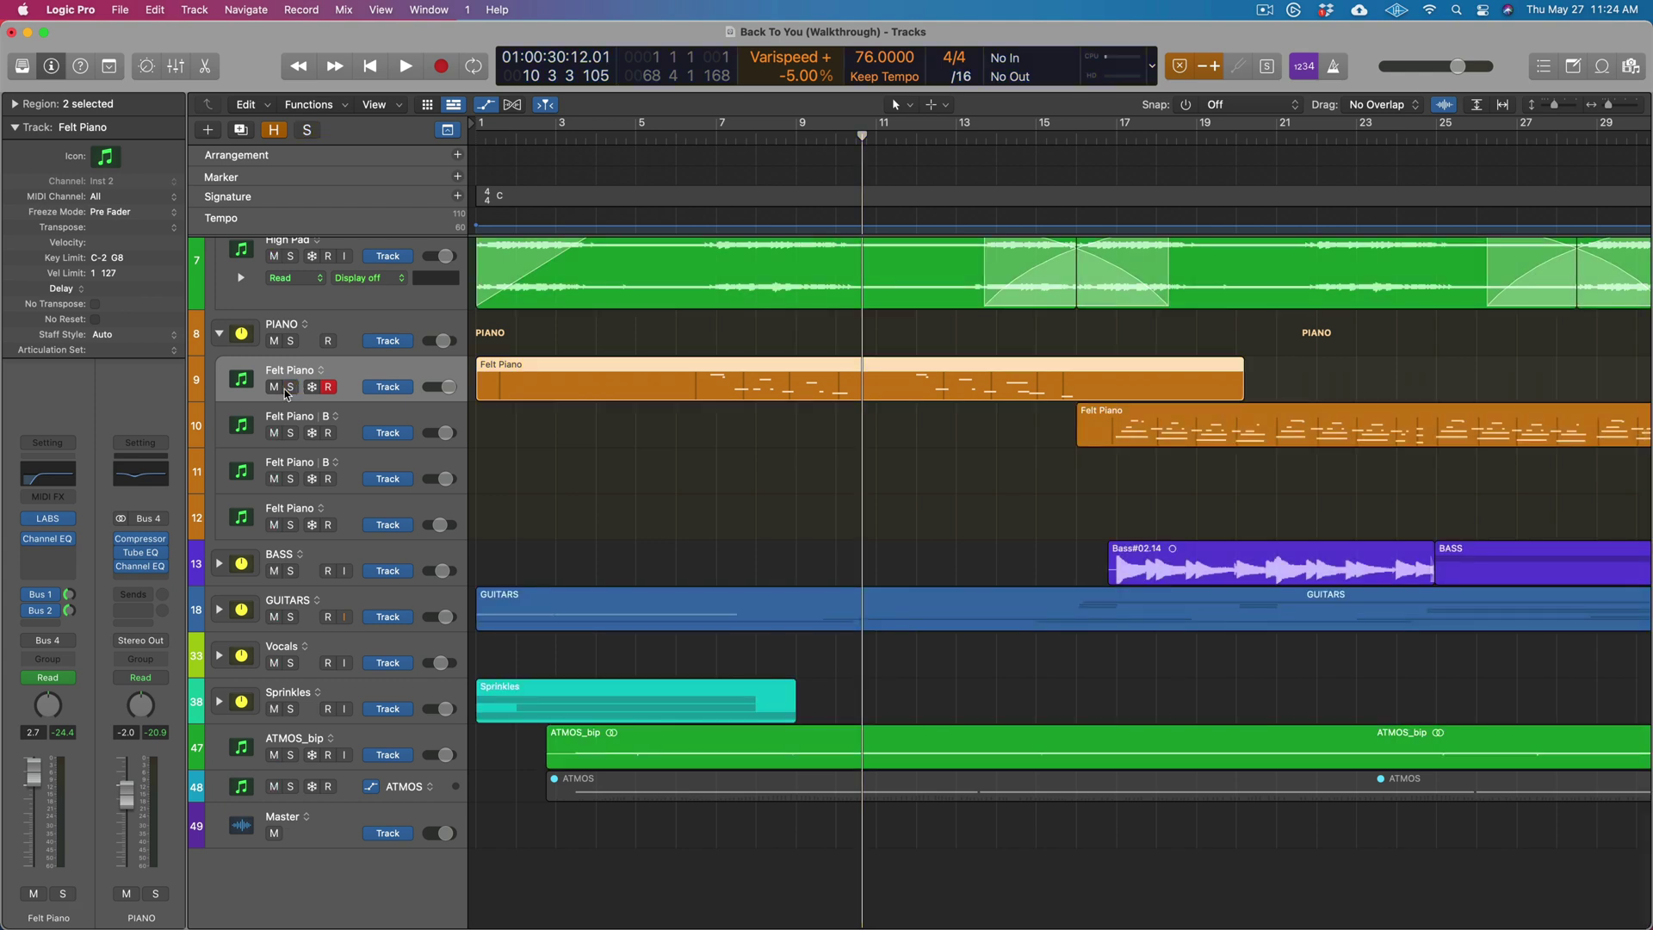
pyautogui.click(699, 138)
pyautogui.press('space')
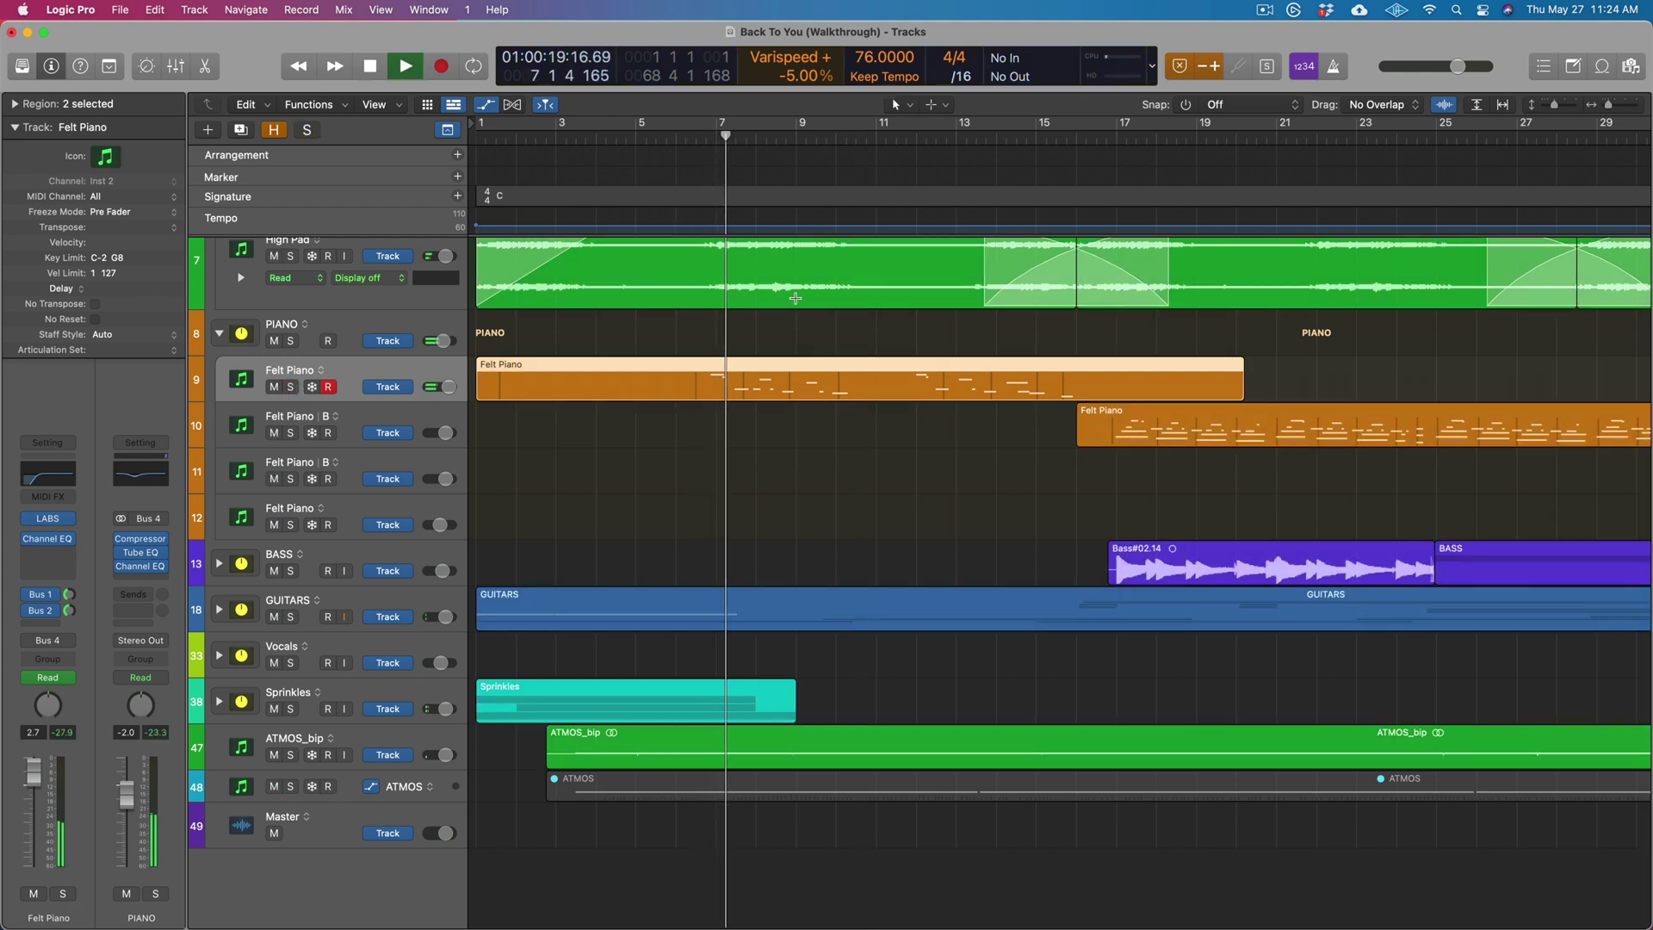
pyautogui.press('space')
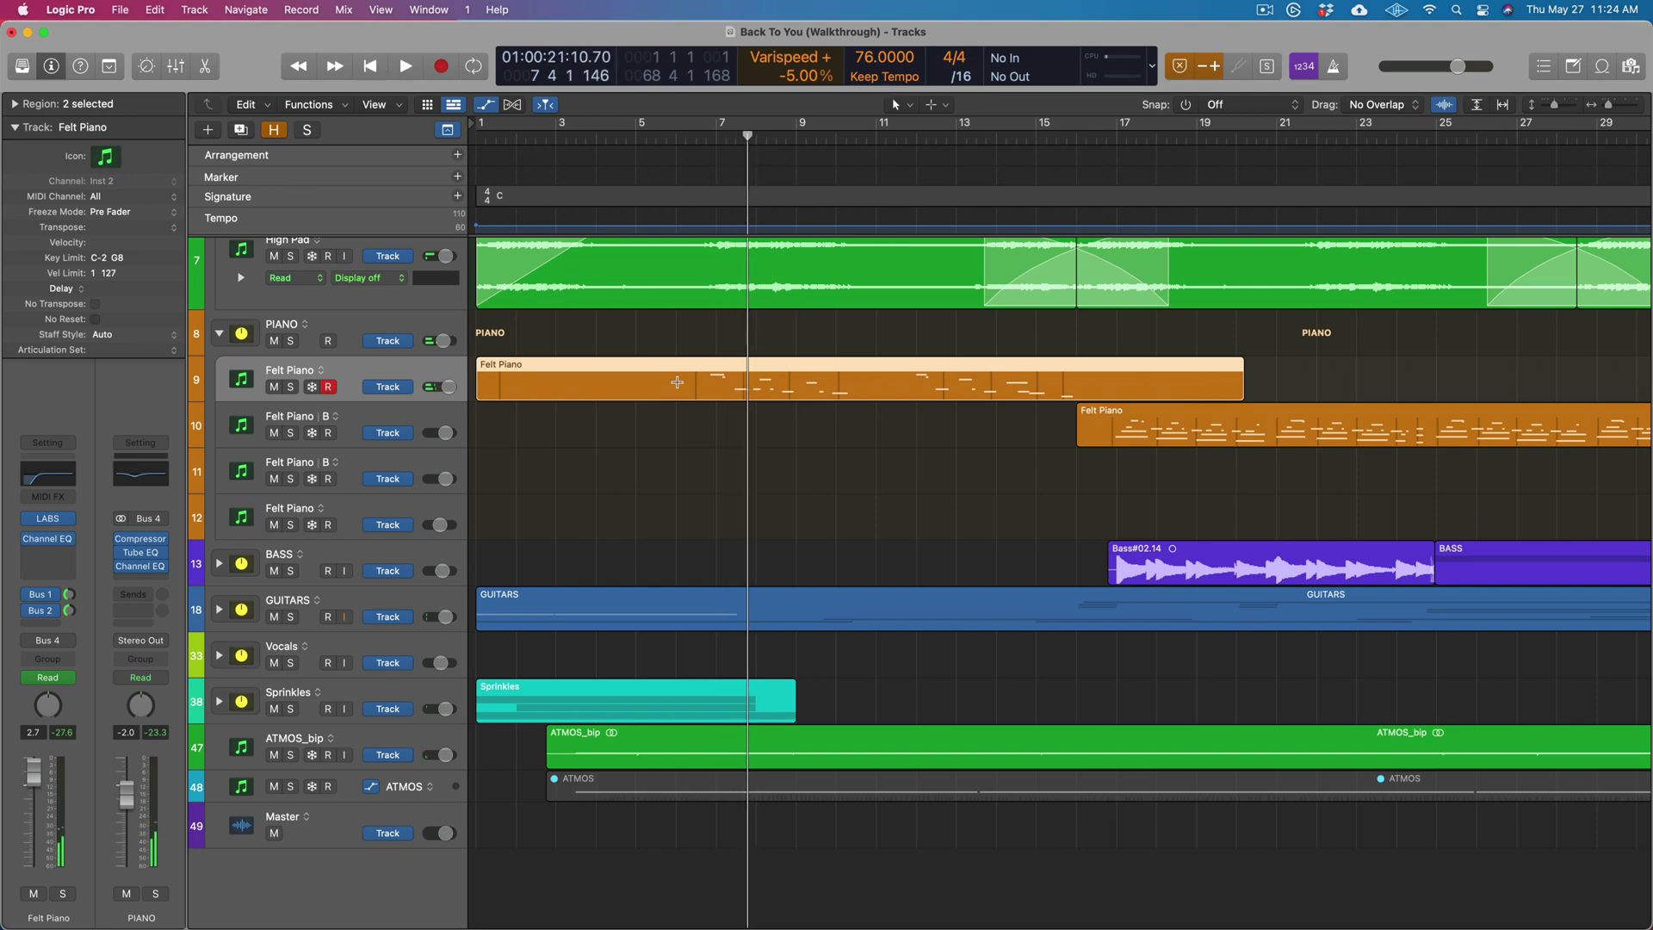
# Open the first Felt Piano region in the Piano Roll and examine its notes through bar 16
pyautogui.doubleClick(787, 370)
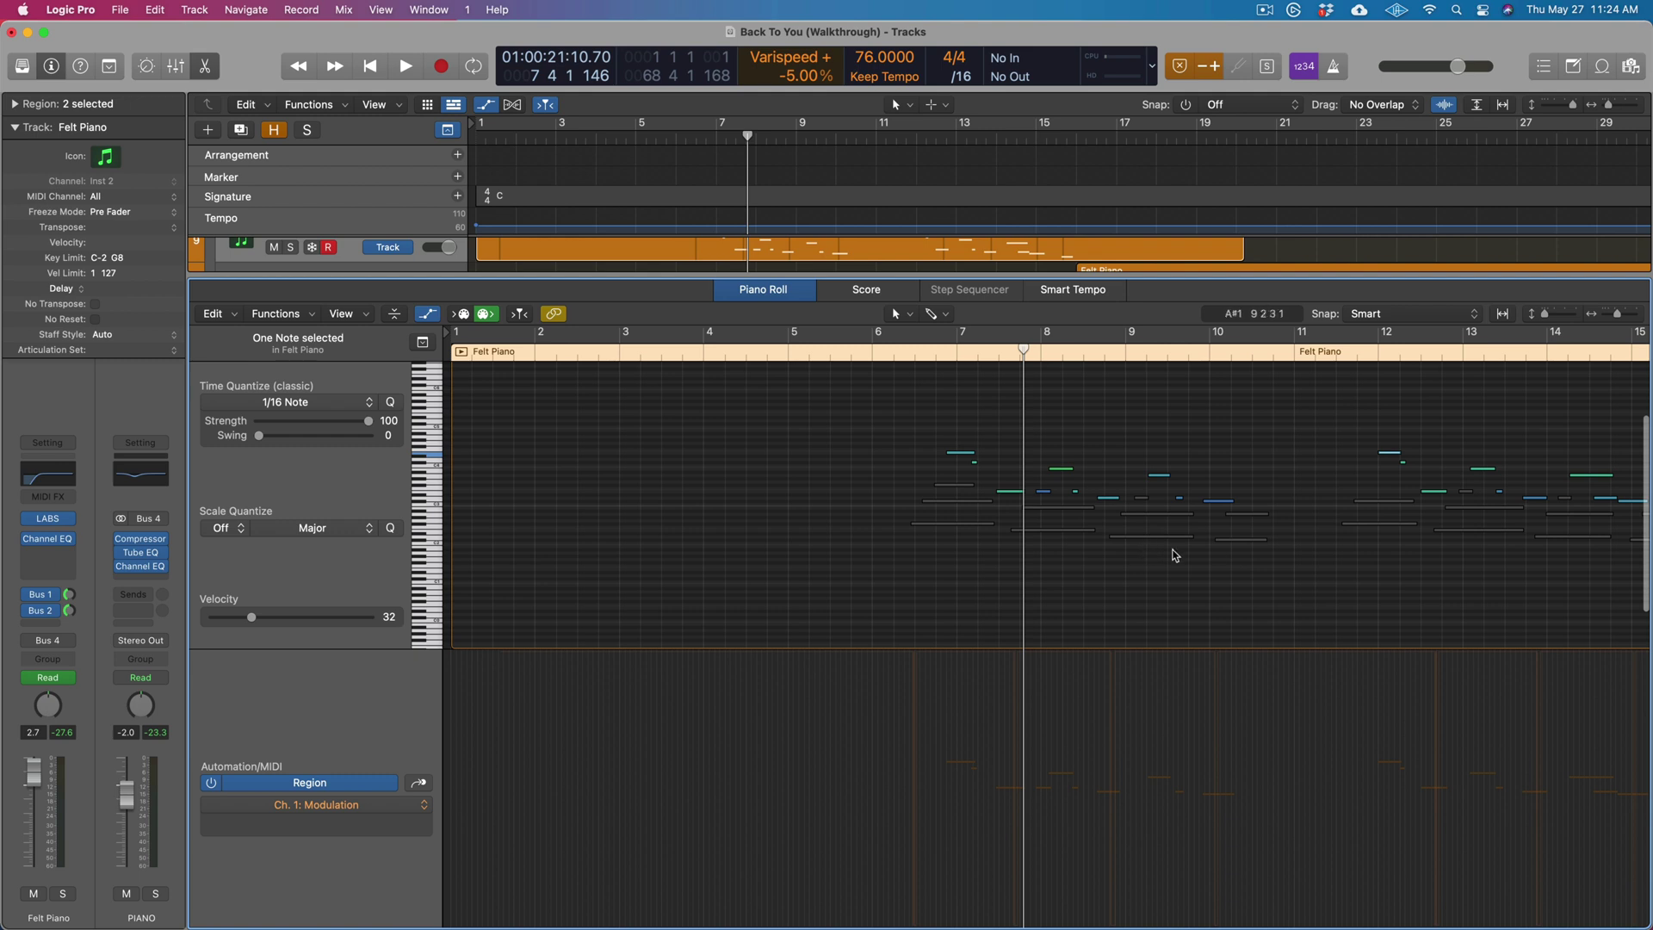
pyautogui.hscroll(6, 1444, 558)
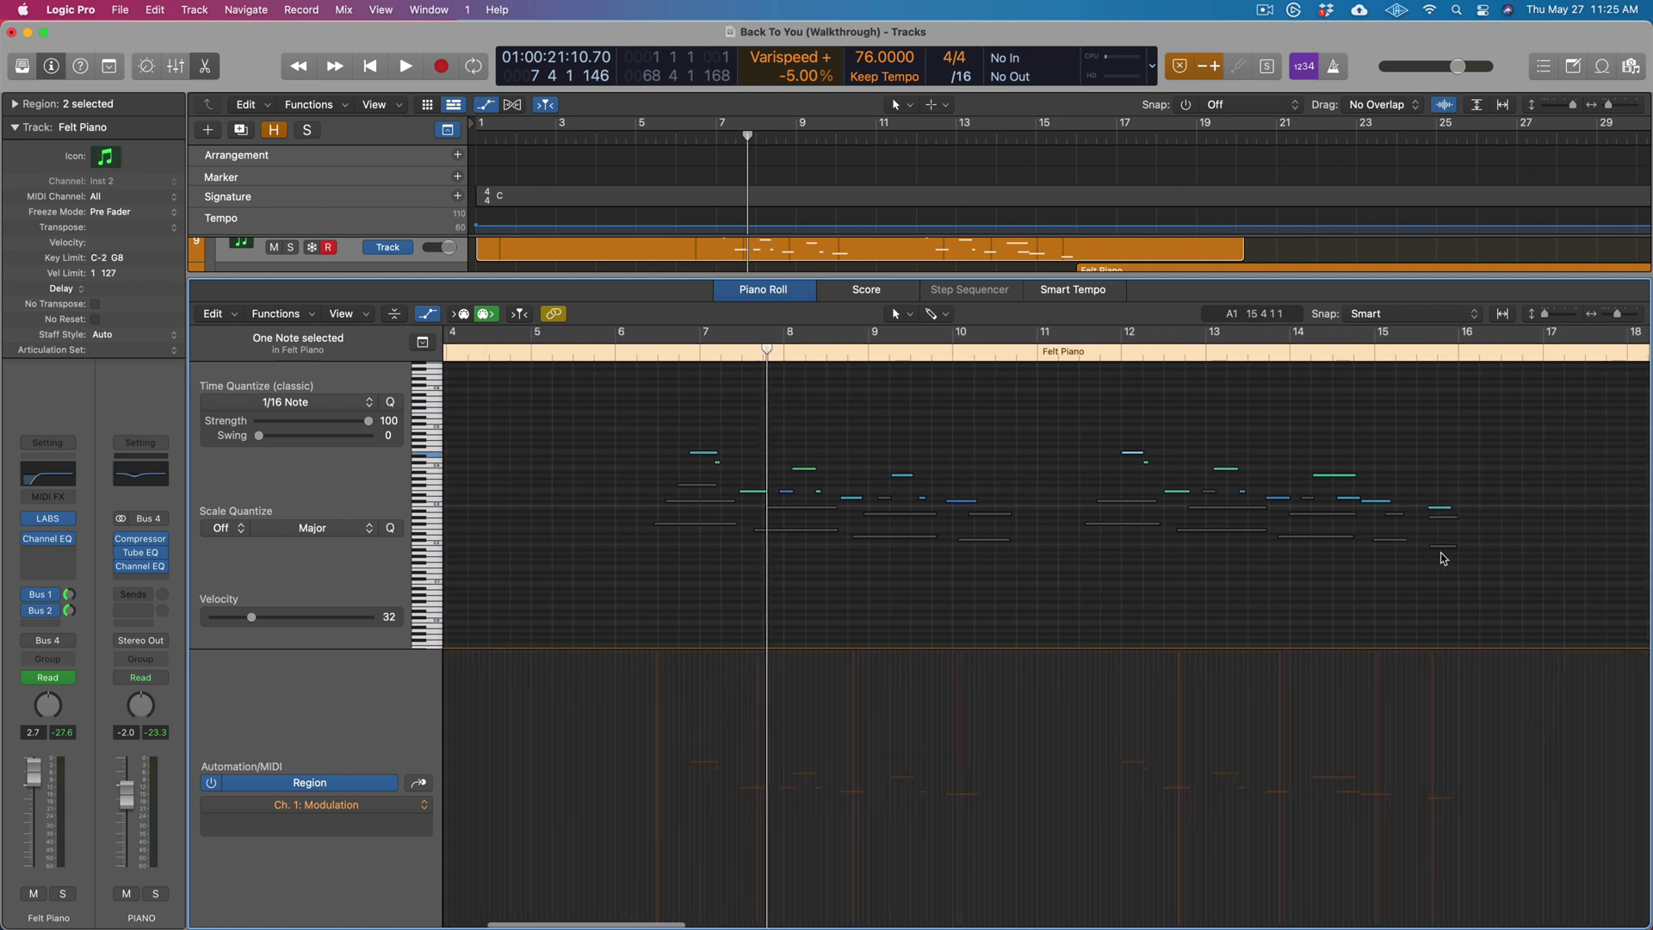
# Close the Piano Roll, then audition the second Felt Piano track in solo from around bar 16 and turn its solo off
pyautogui.press('x')
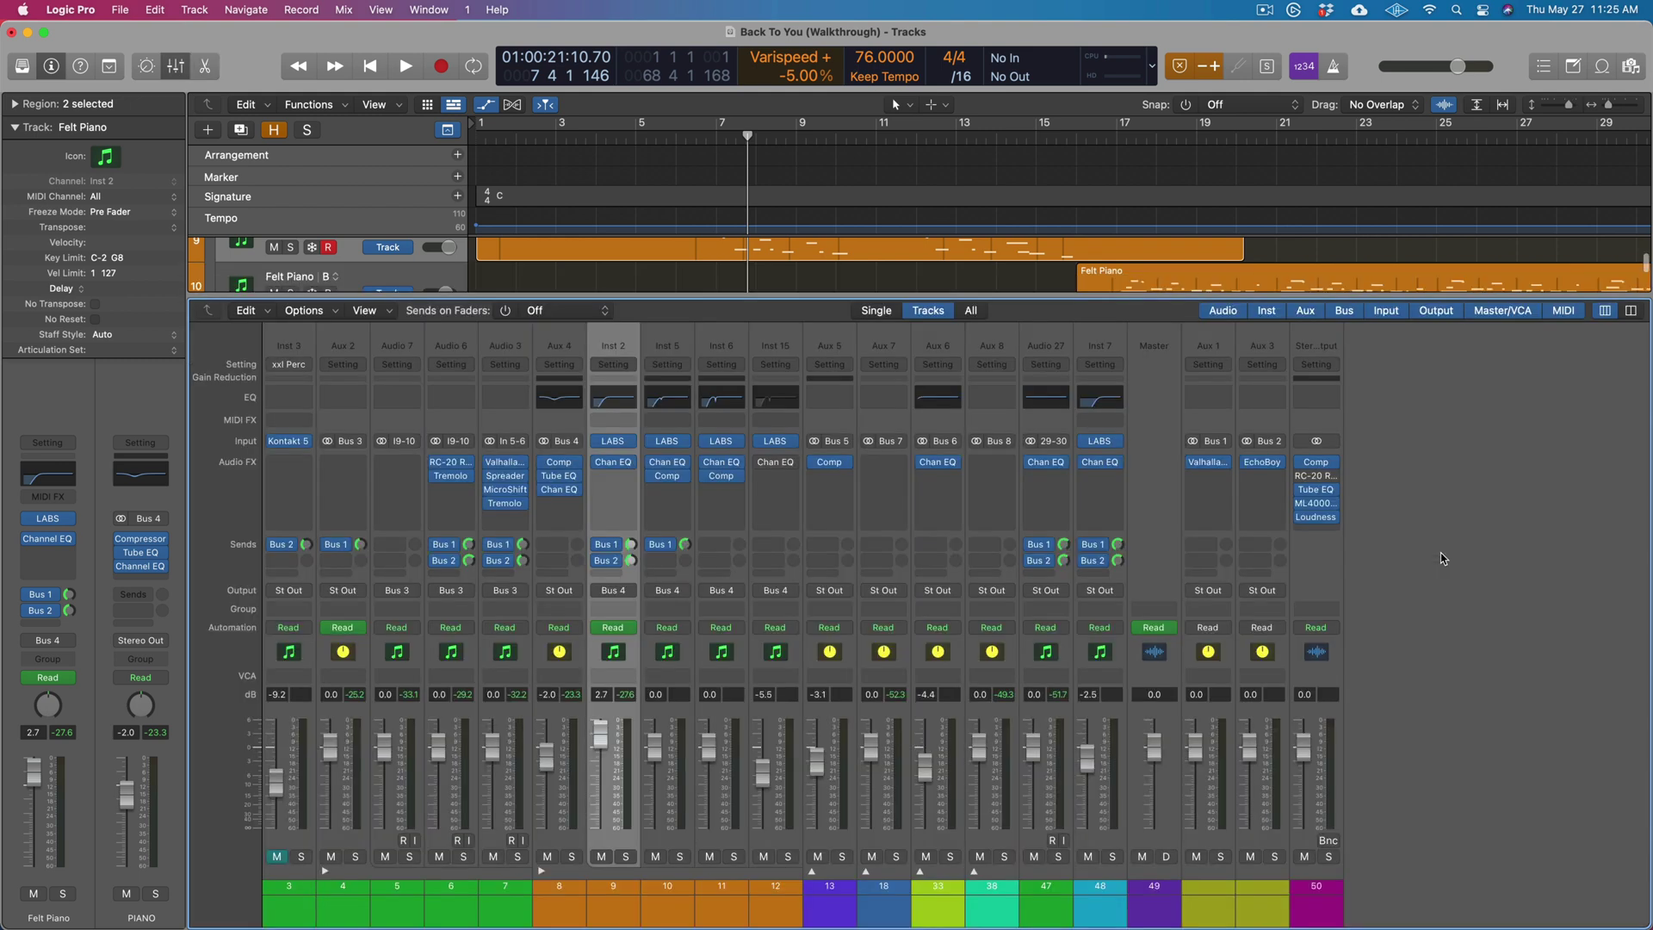
pyautogui.press('x')
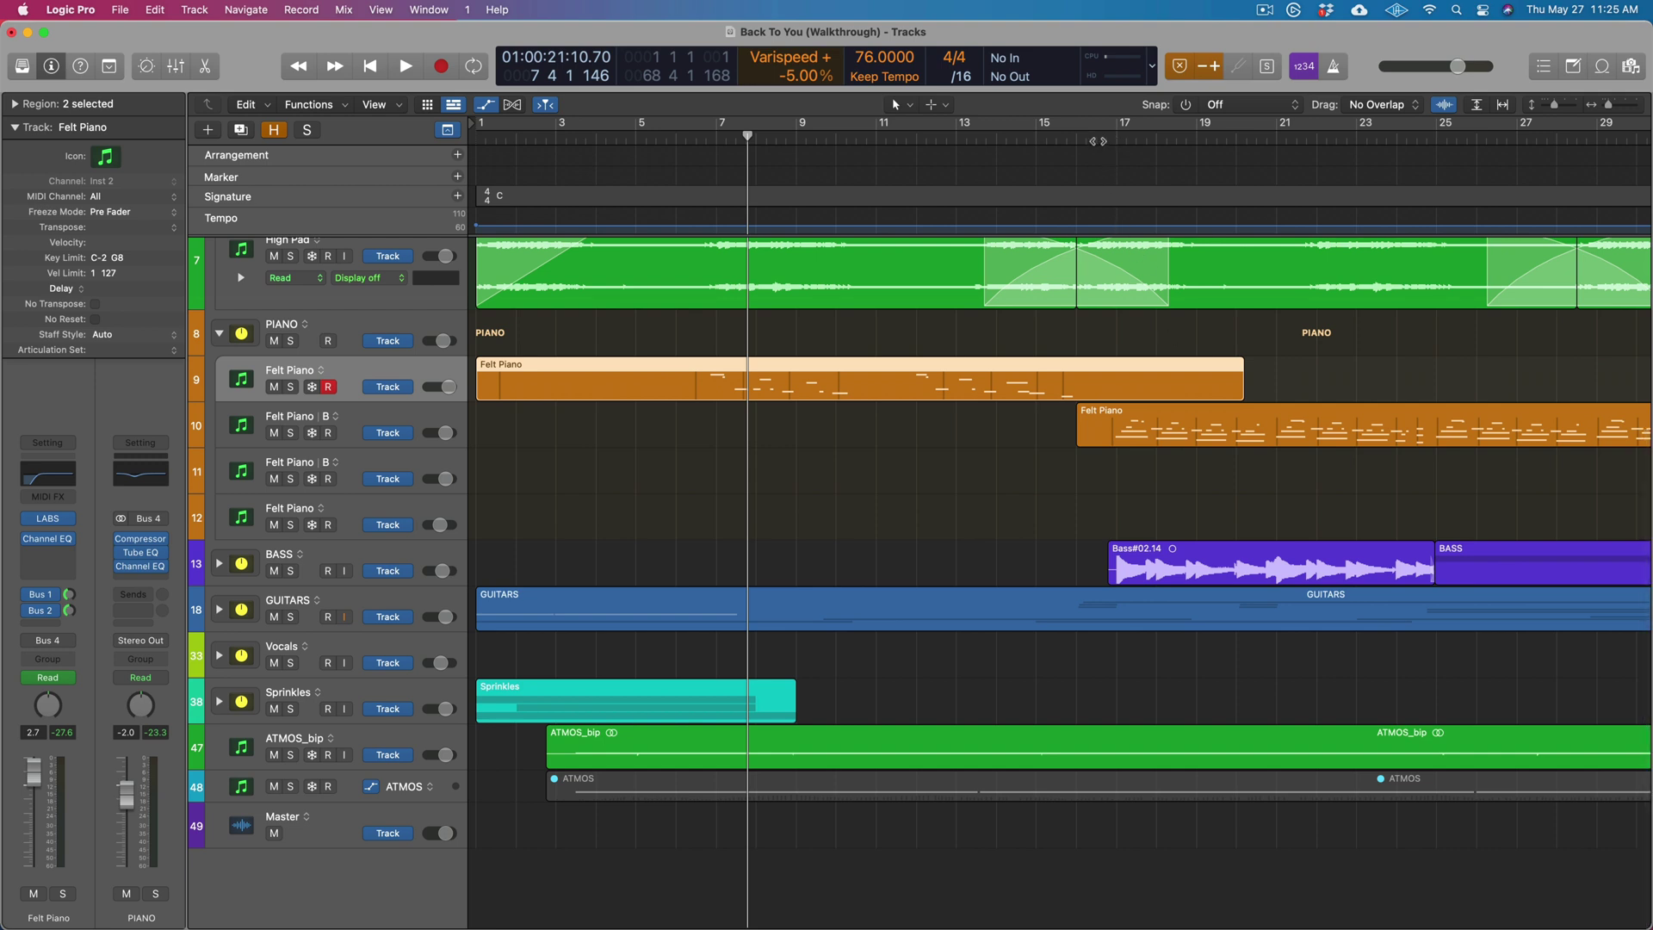
pyautogui.click(1095, 142)
pyautogui.click(290, 433)
pyautogui.press('space')
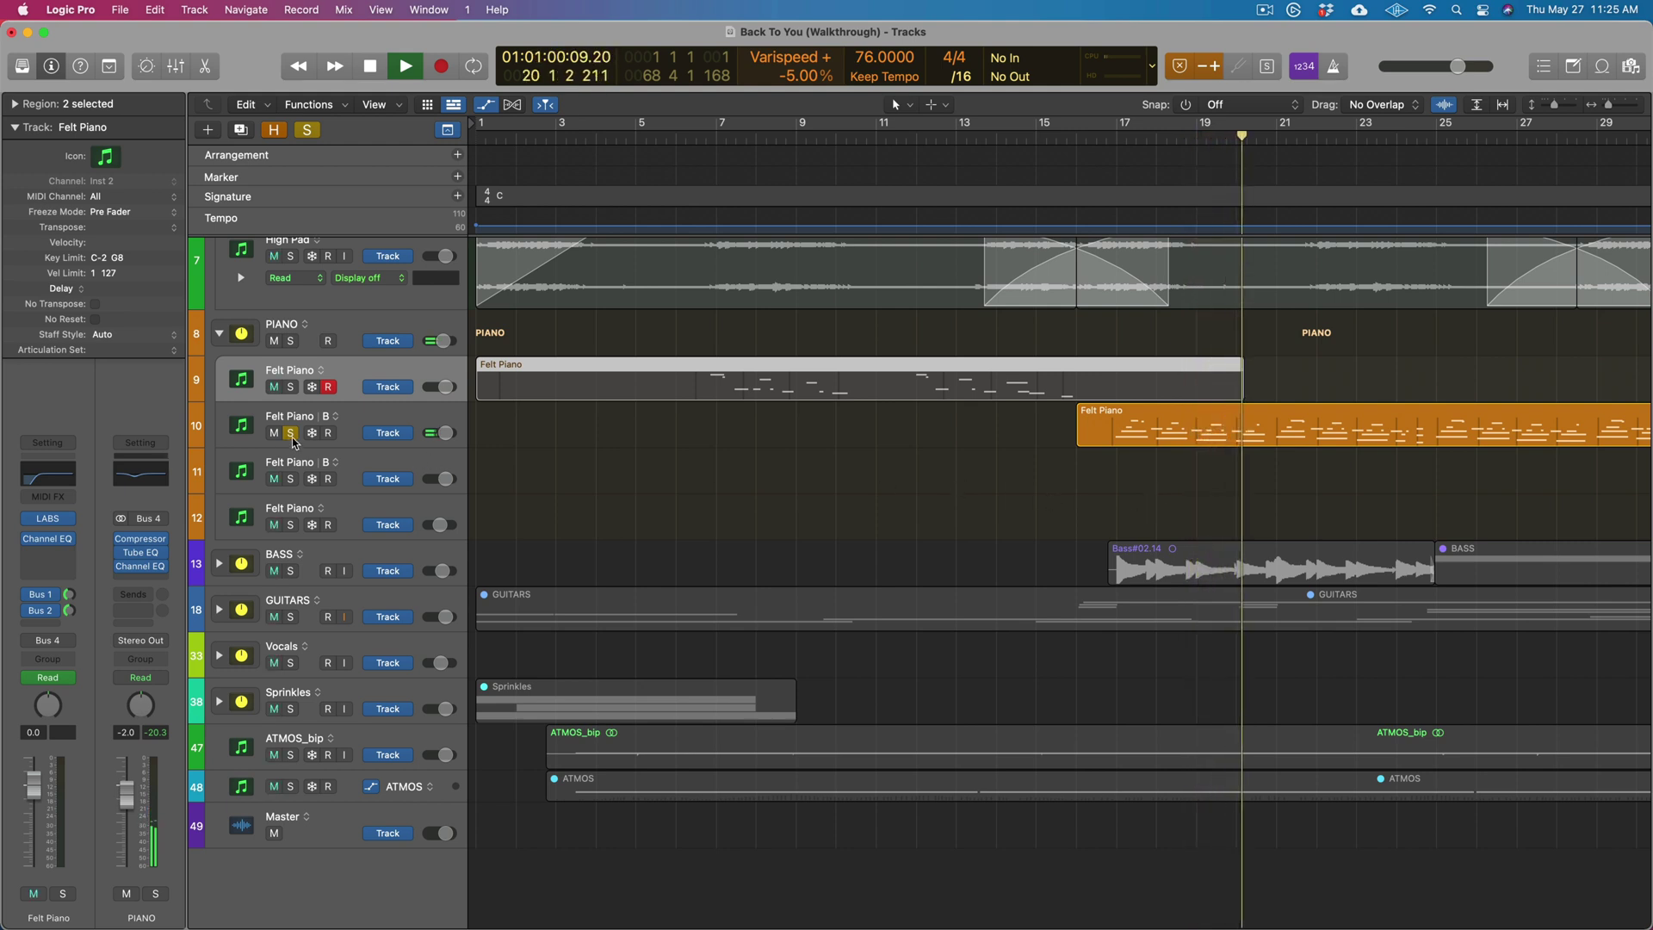
pyautogui.press('space')
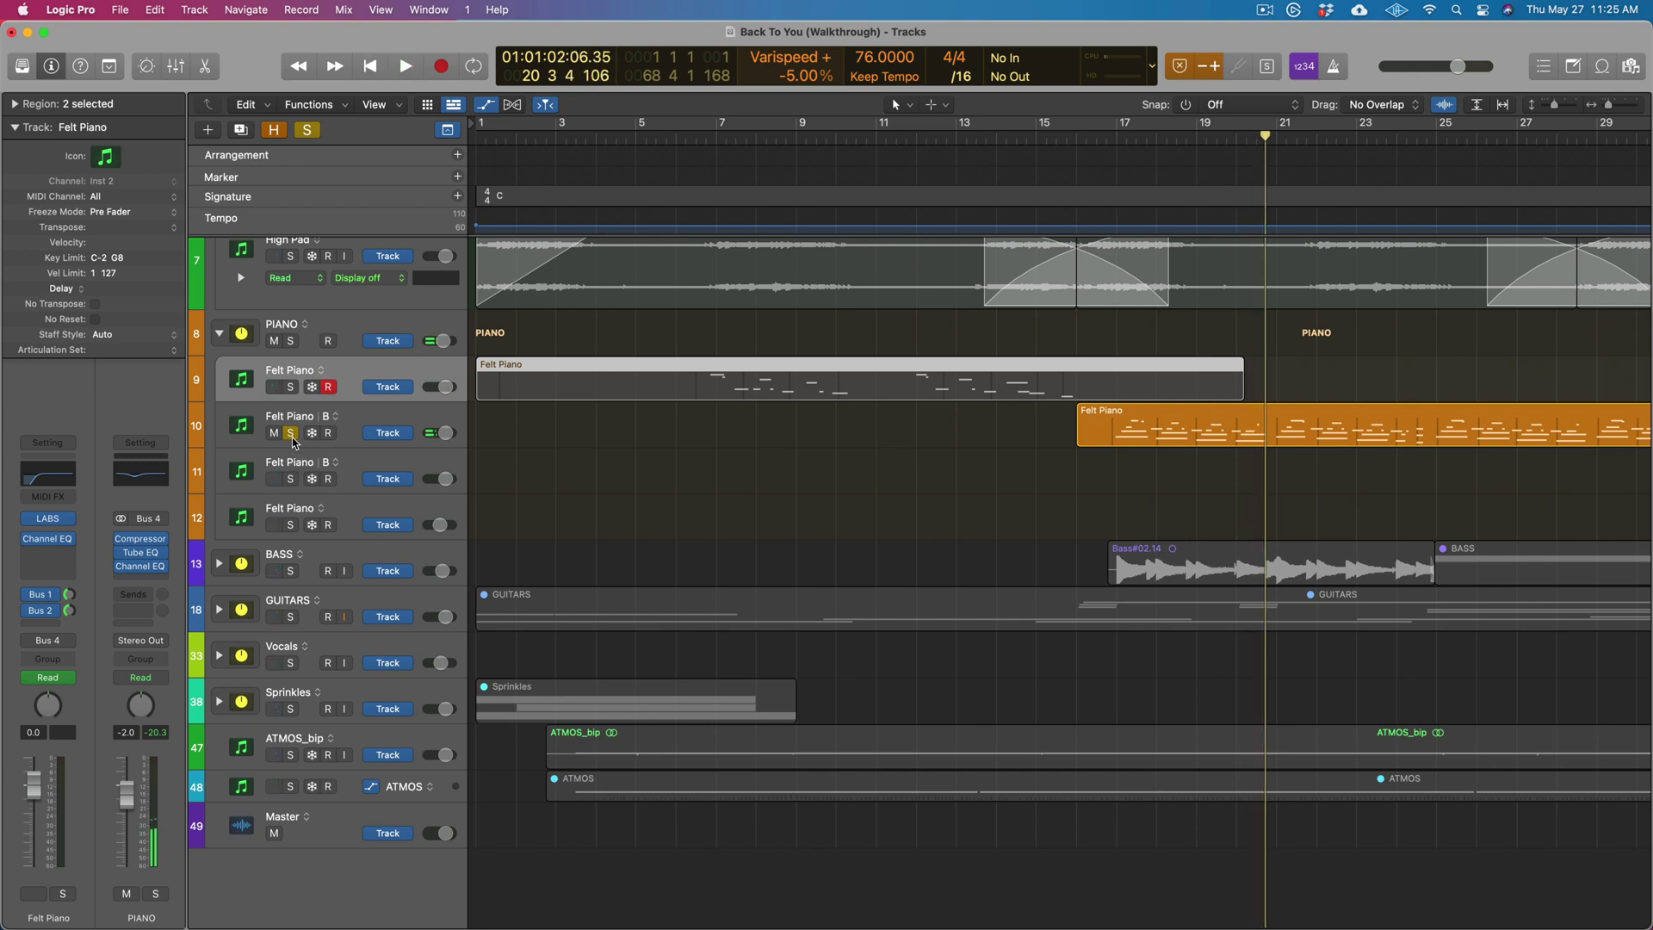
pyautogui.click(291, 433)
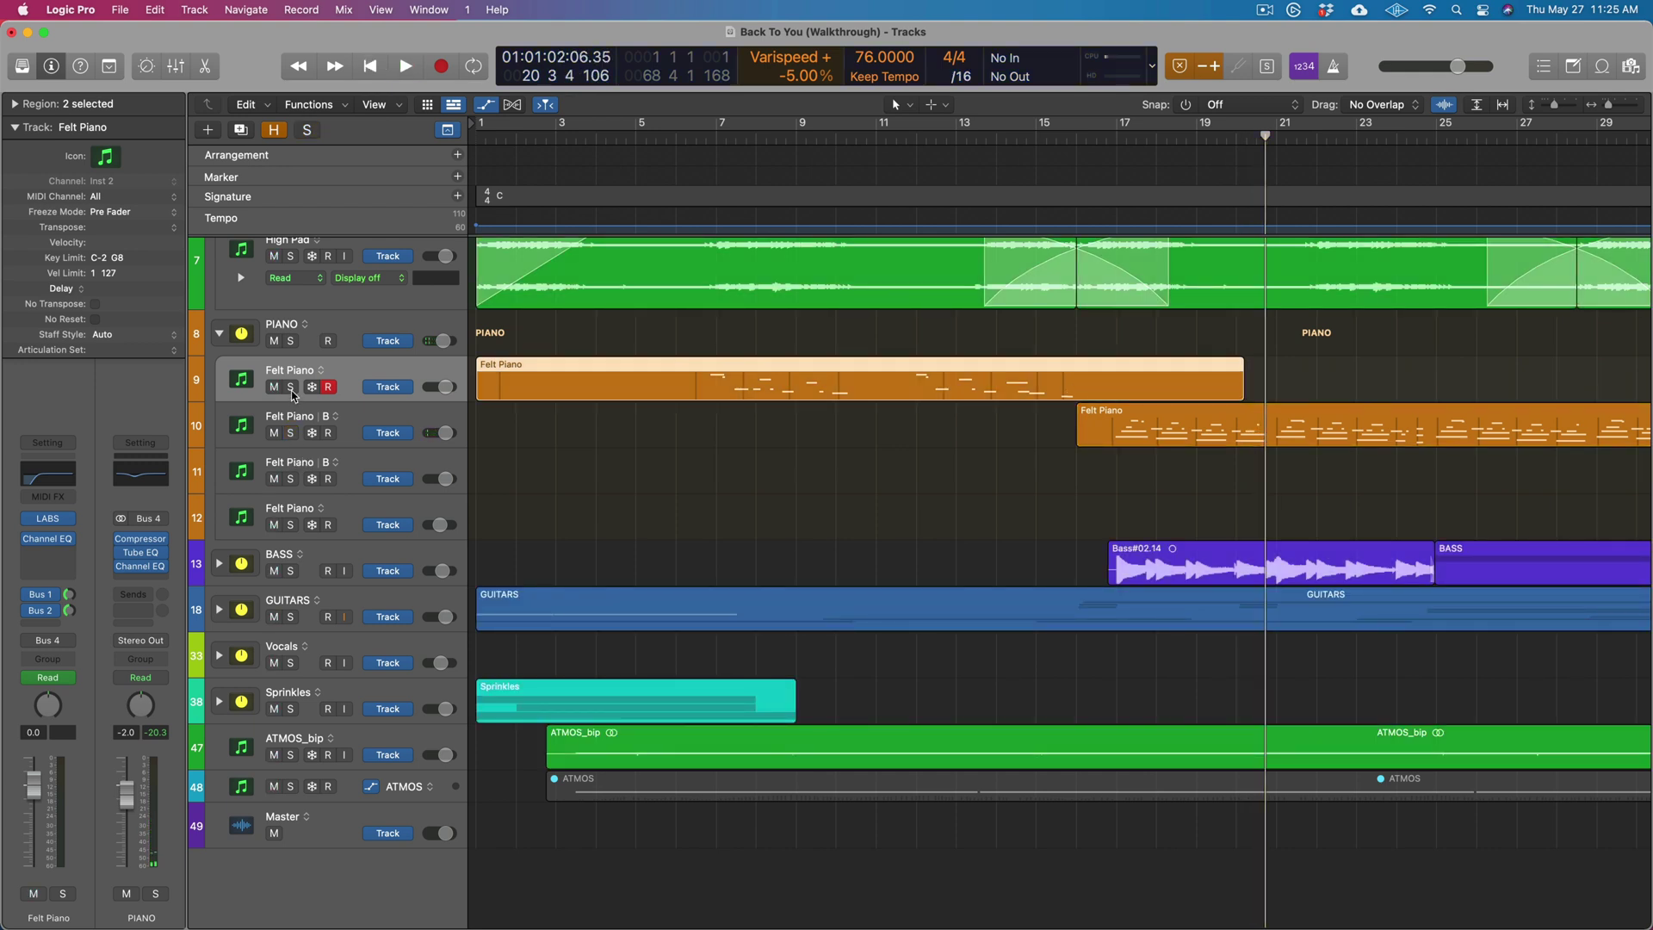
# Solo the first Felt Piano track and view its first region's notes in the Piano Roll, then close the editor
pyautogui.click(293, 392)
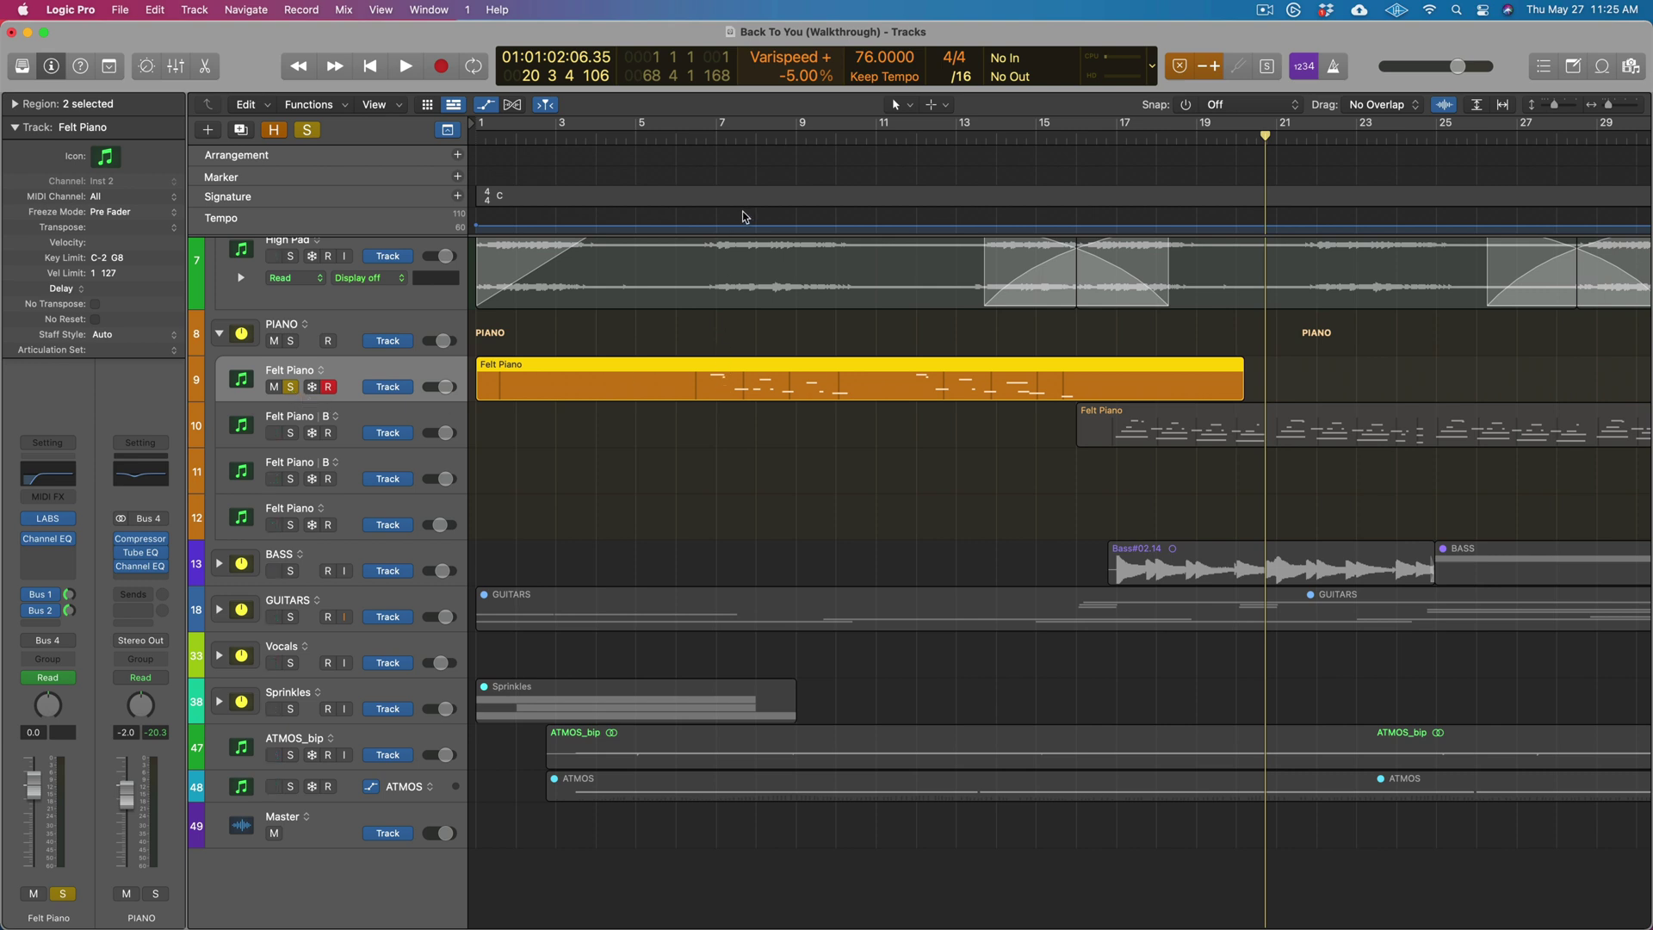
pyautogui.press('space')
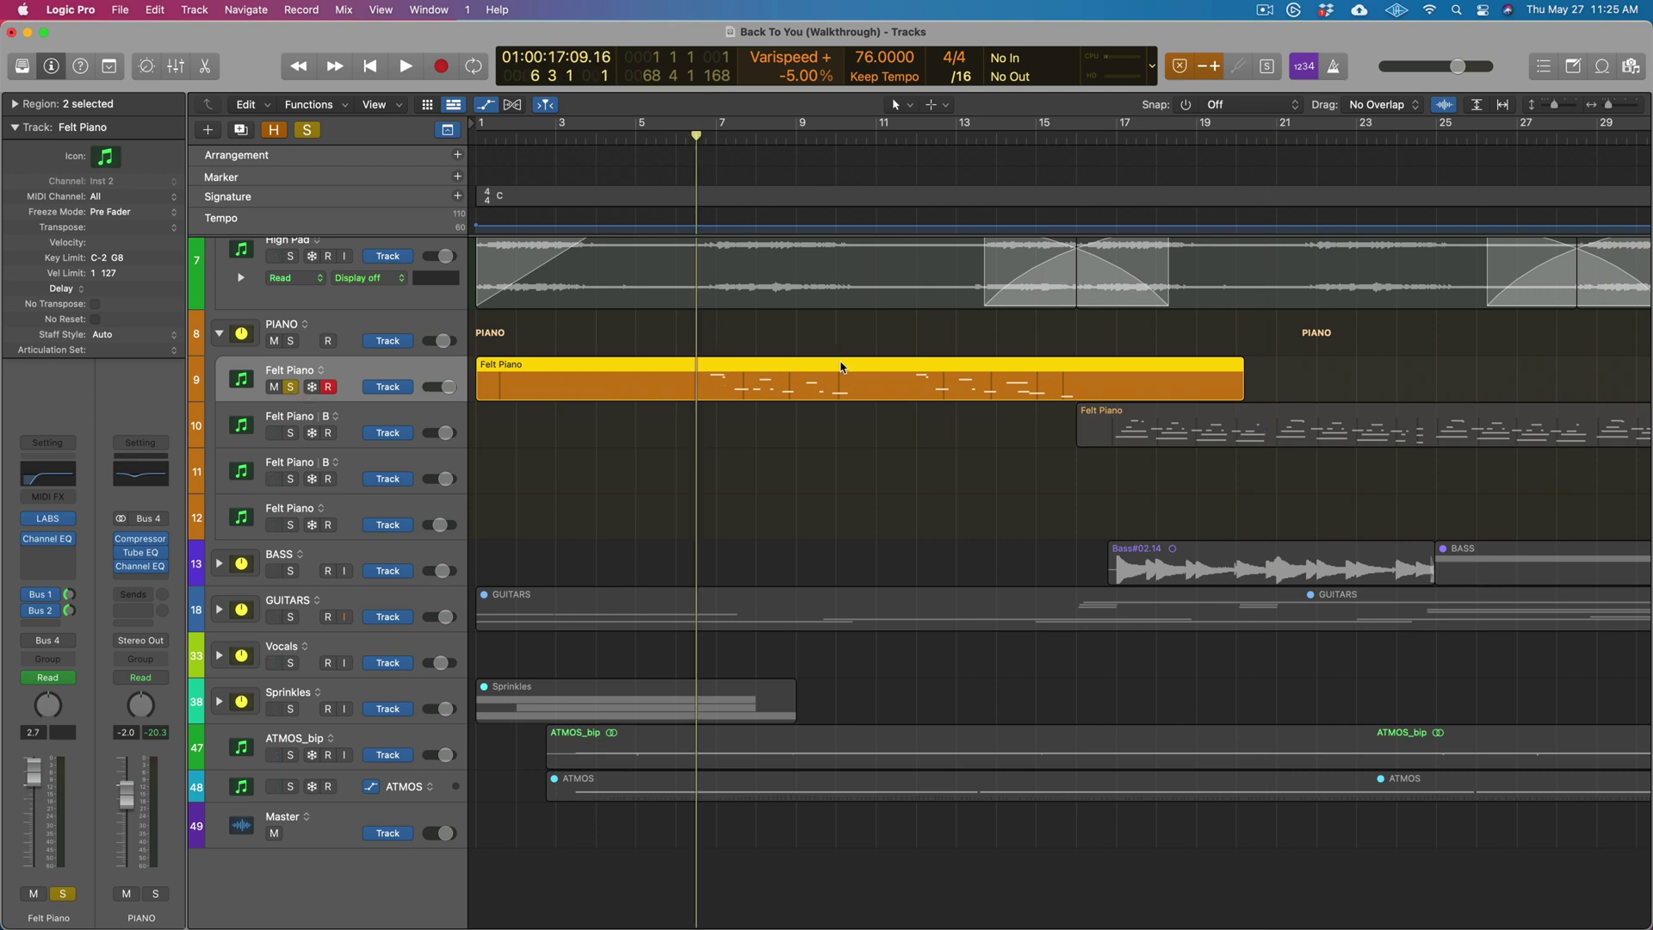
pyautogui.doubleClick(841, 367)
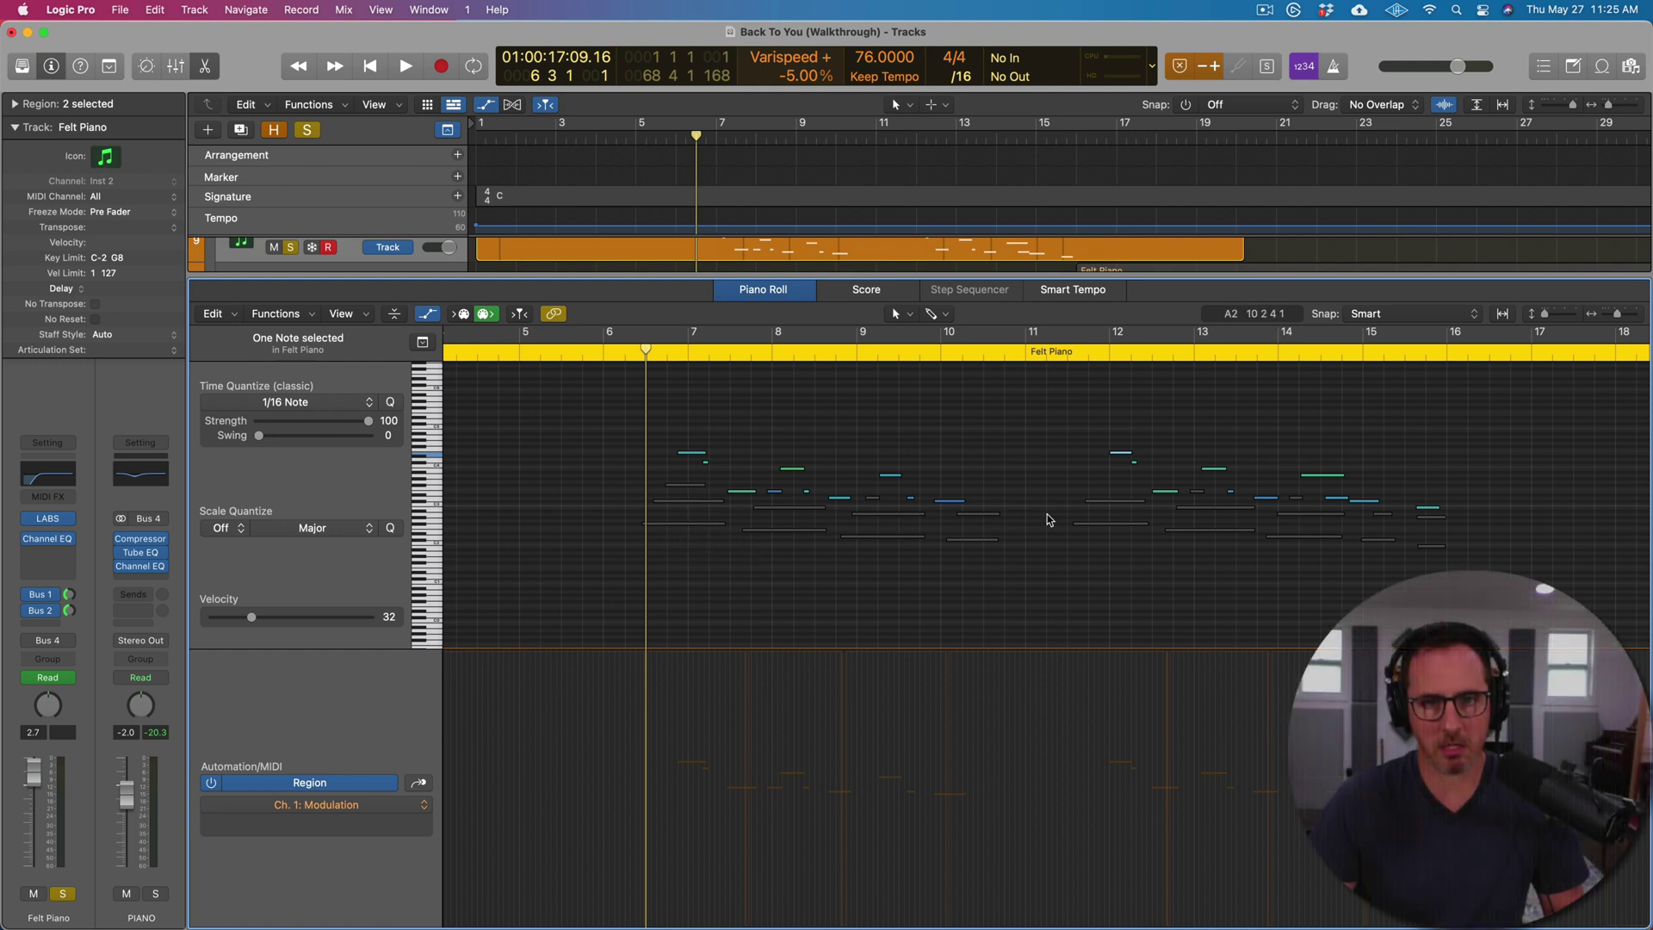
pyautogui.press('x')
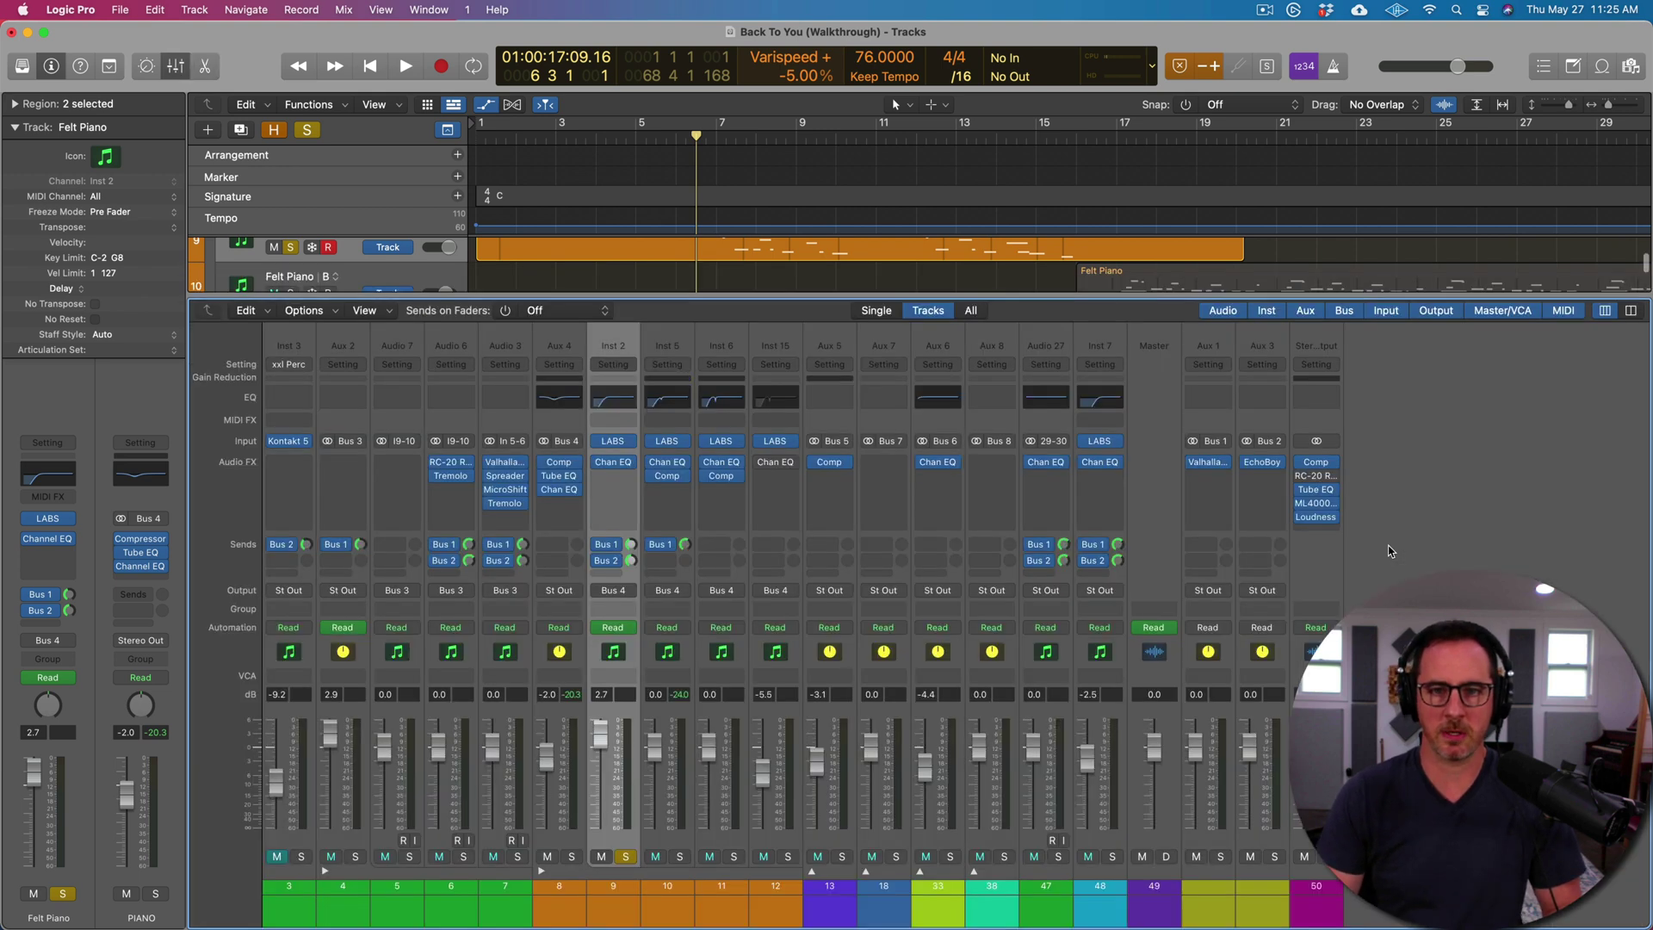
pyautogui.press('x')
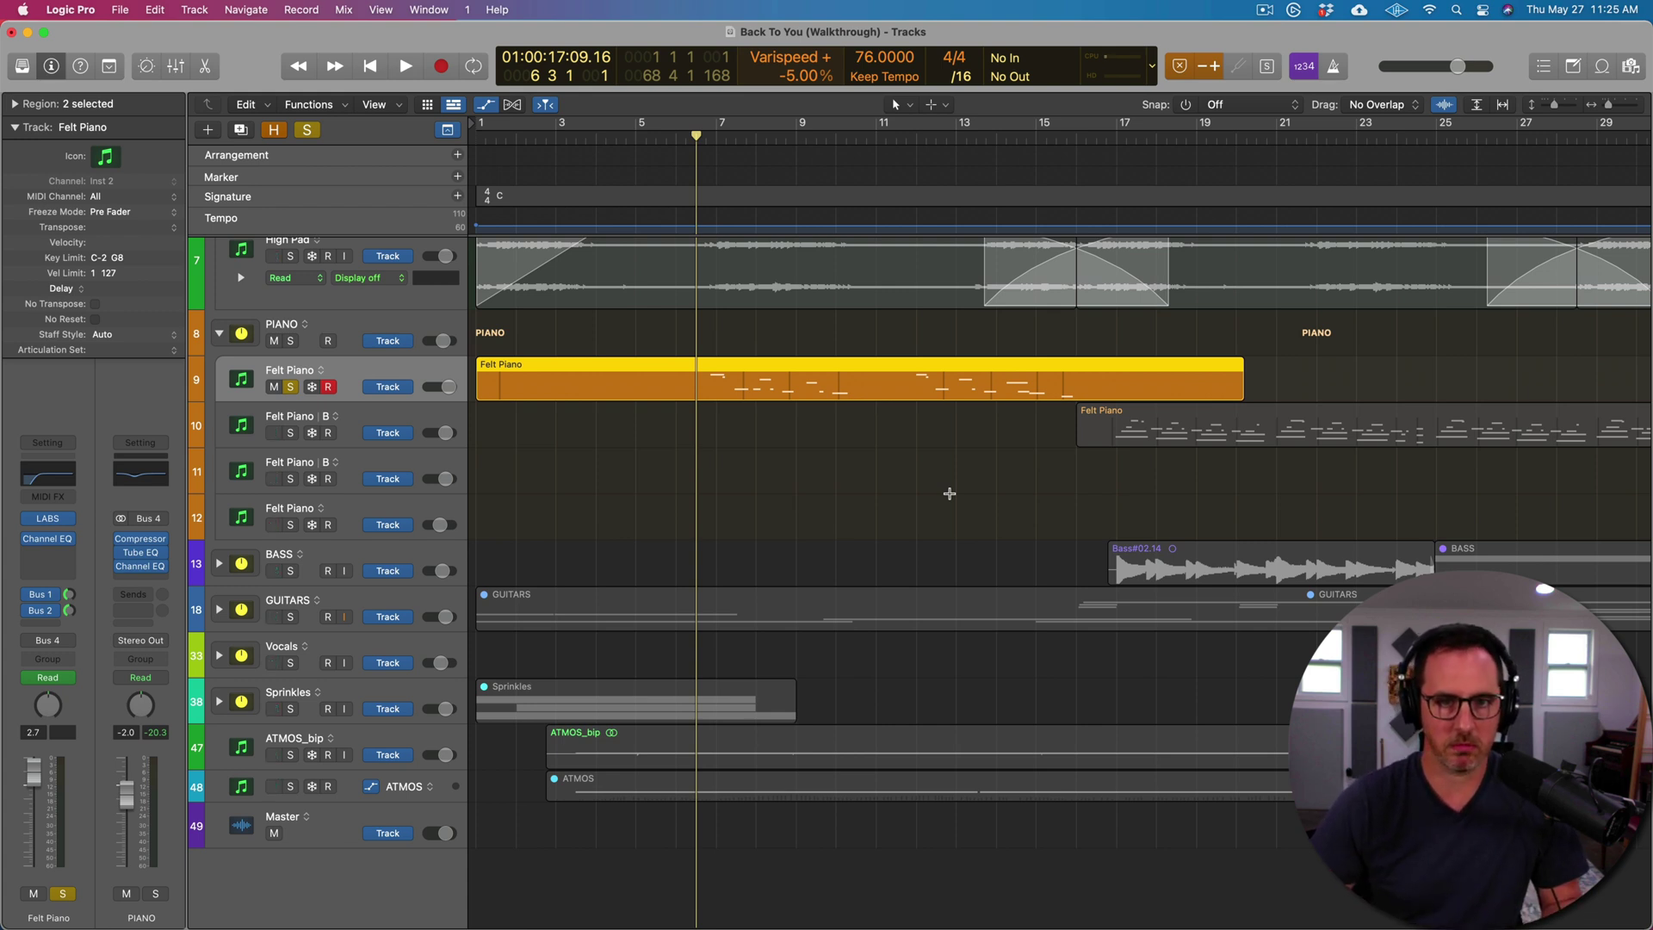
# Examine how the Felt Piano regions are laid out across the full song timeline and turn off solo on the first Felt Piano track
pyautogui.press('super+Left')
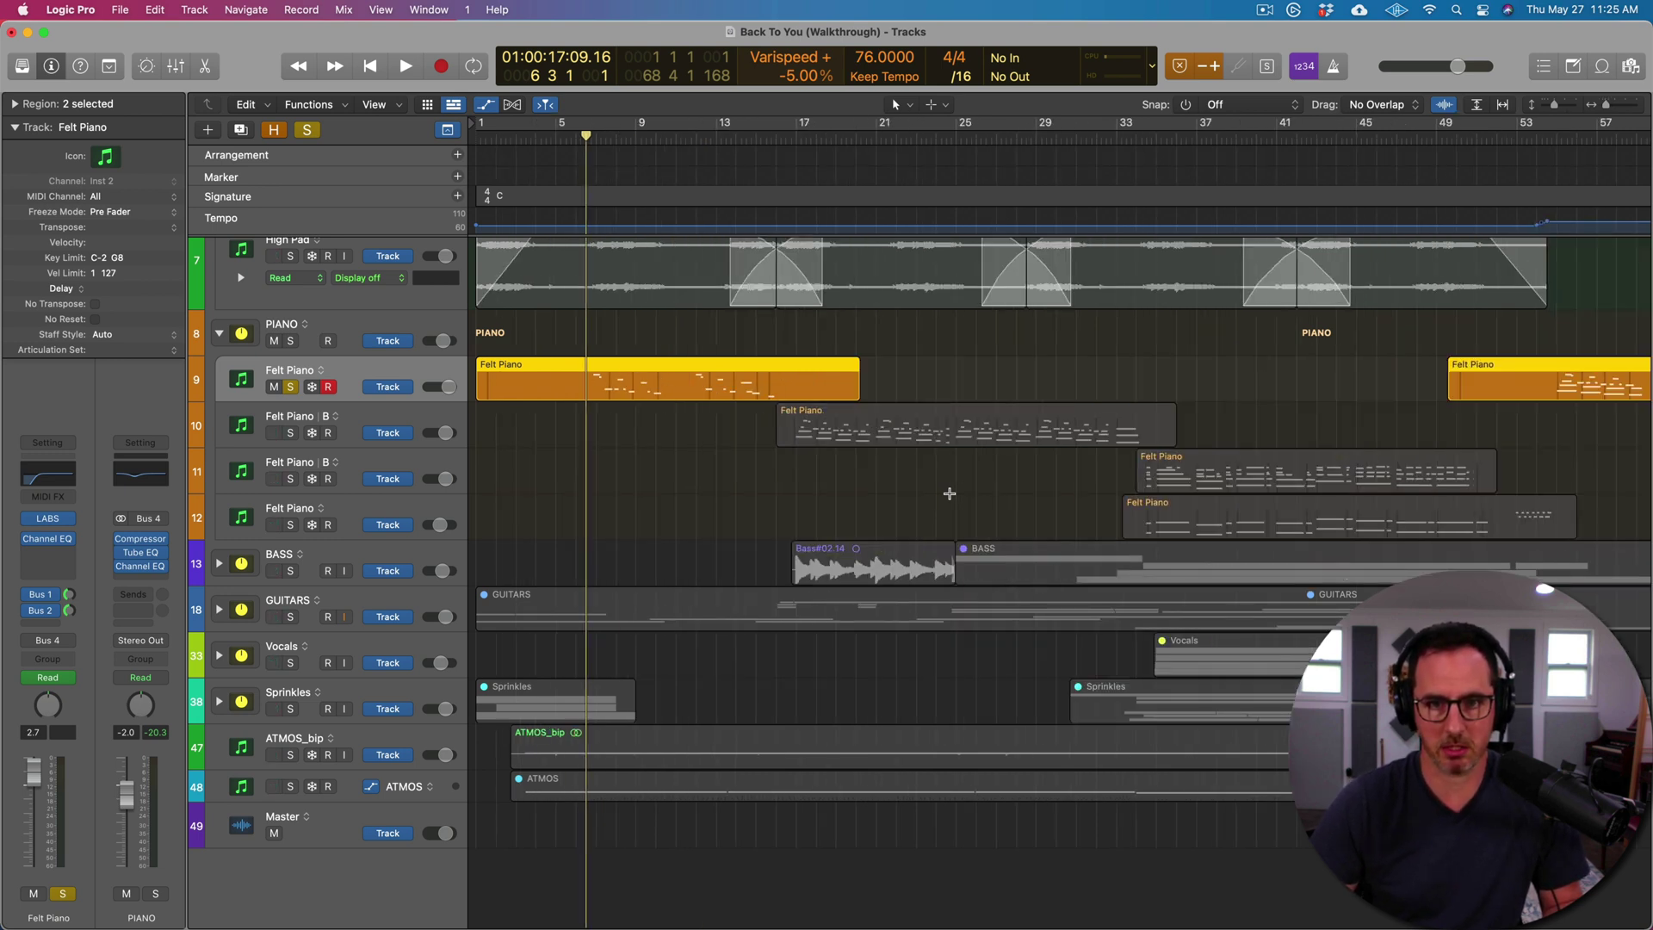
pyautogui.hscroll(5, 949, 494)
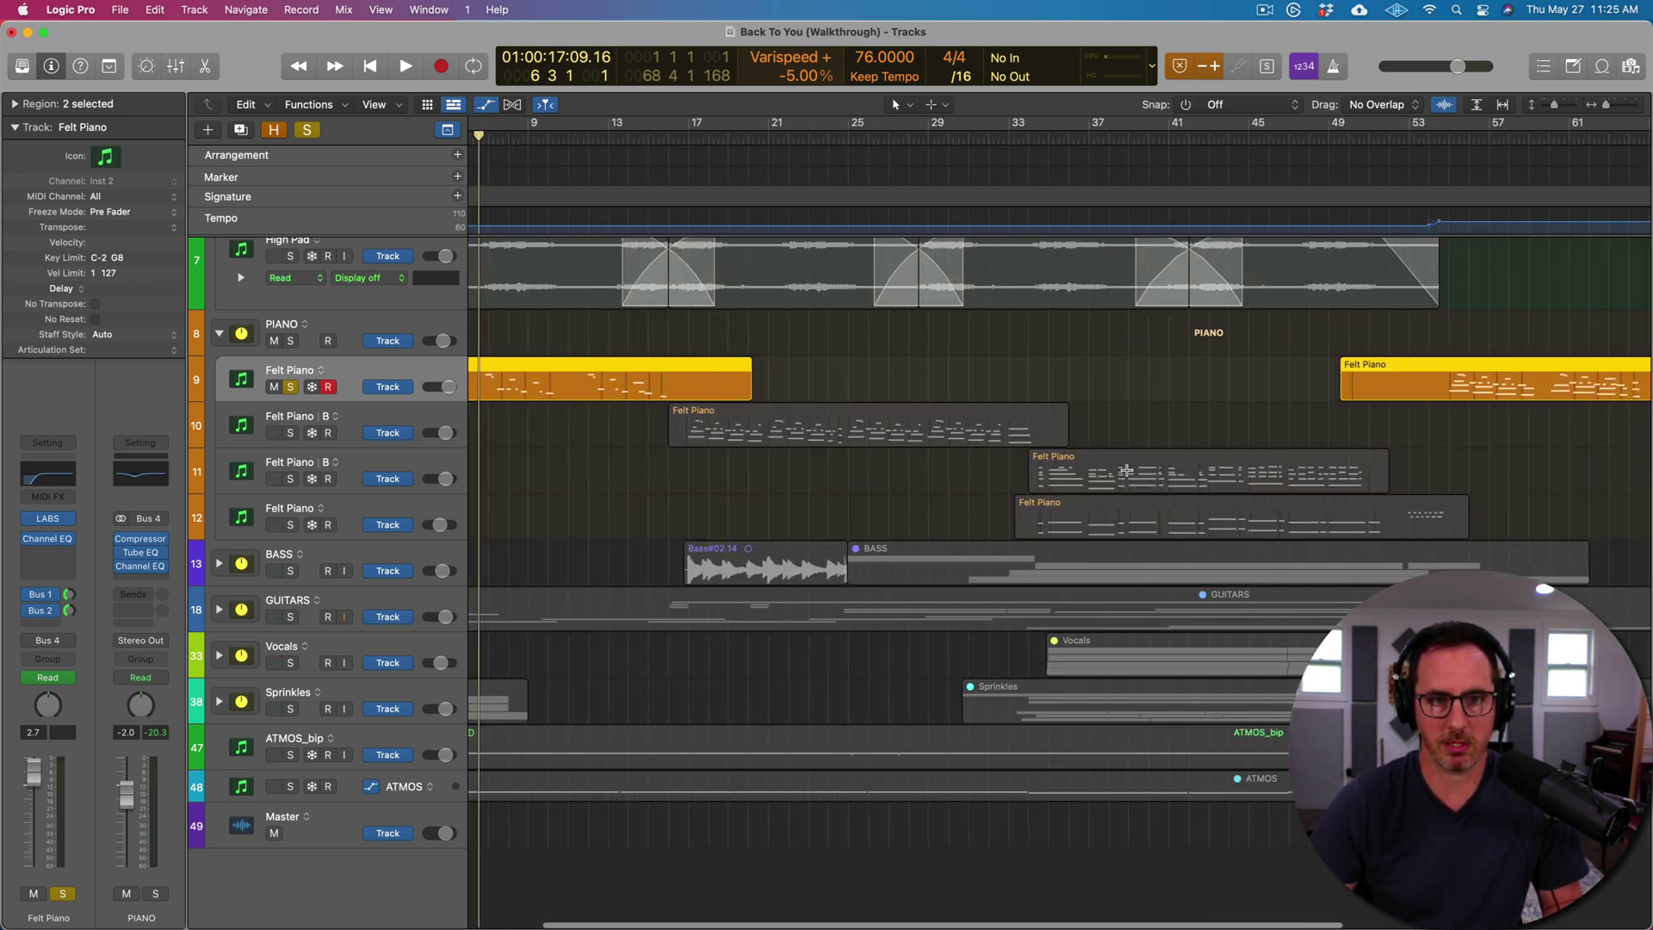
pyautogui.hscroll(-5, 1119, 468)
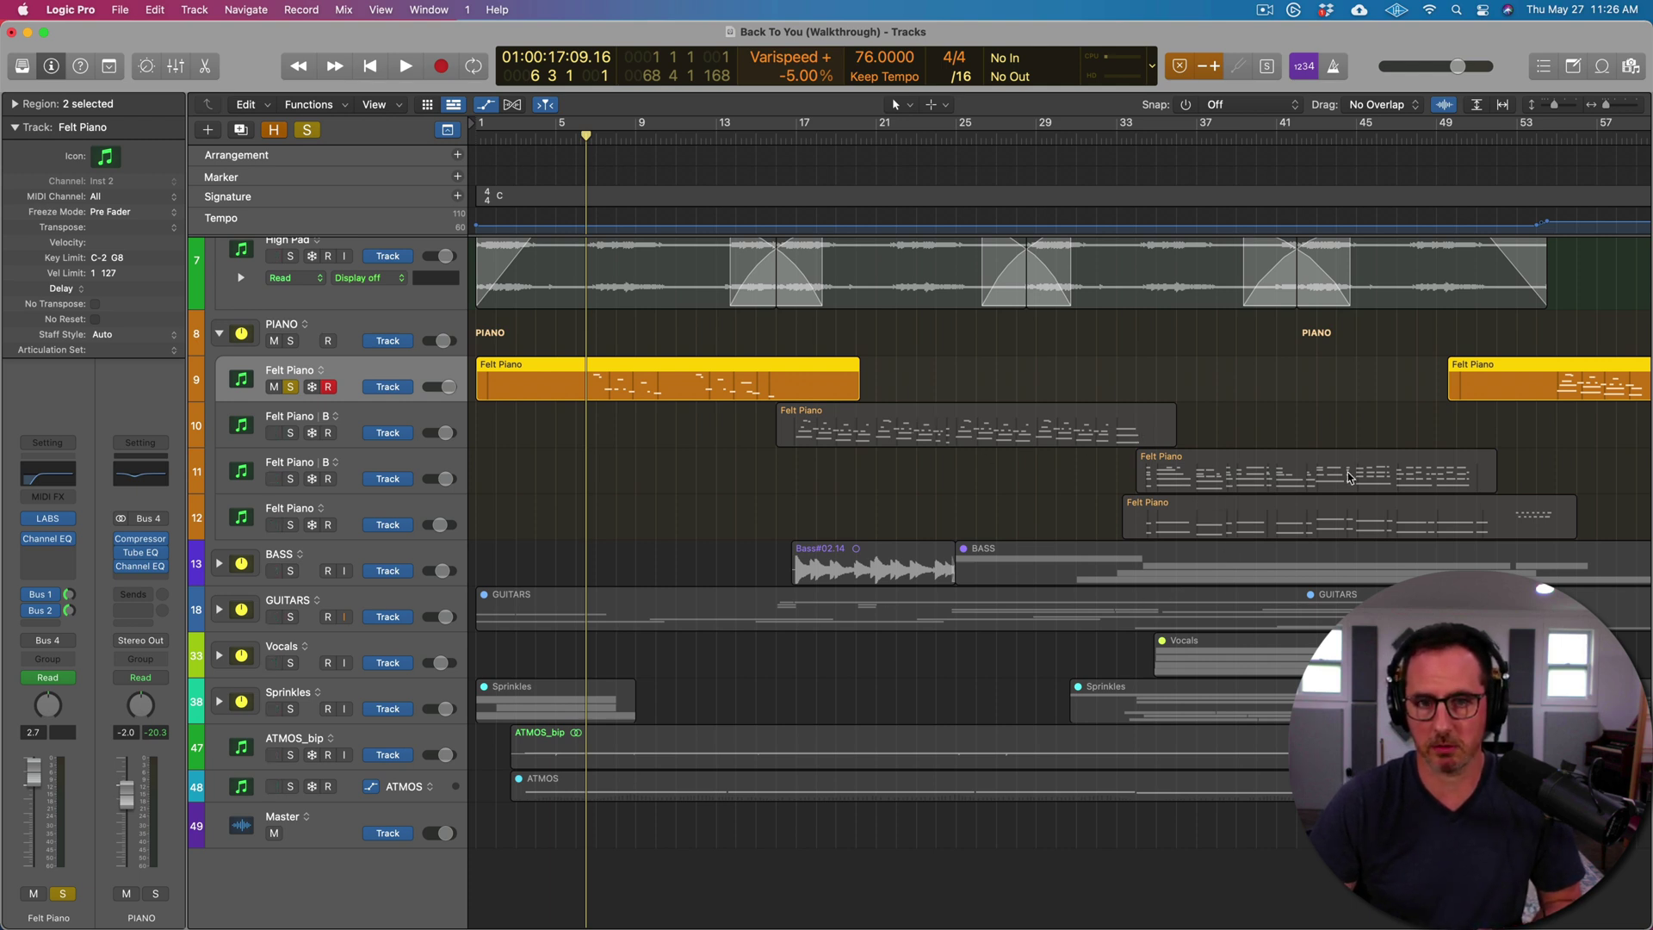
pyautogui.hscroll(4, 1355, 517)
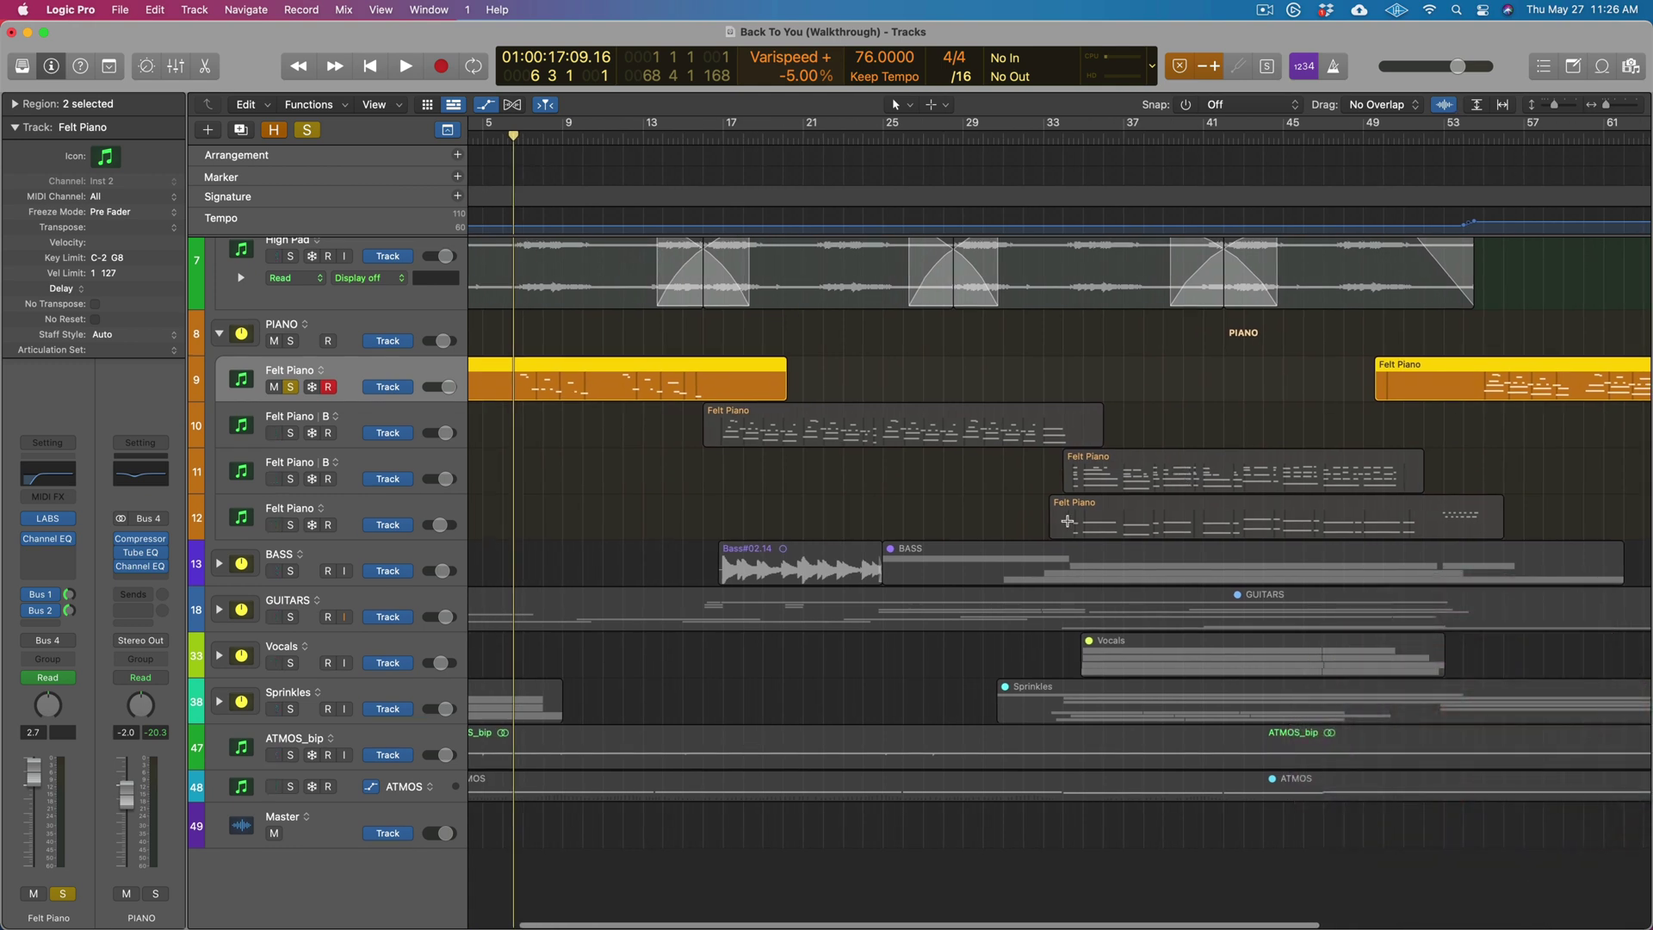
pyautogui.press('super+Left')
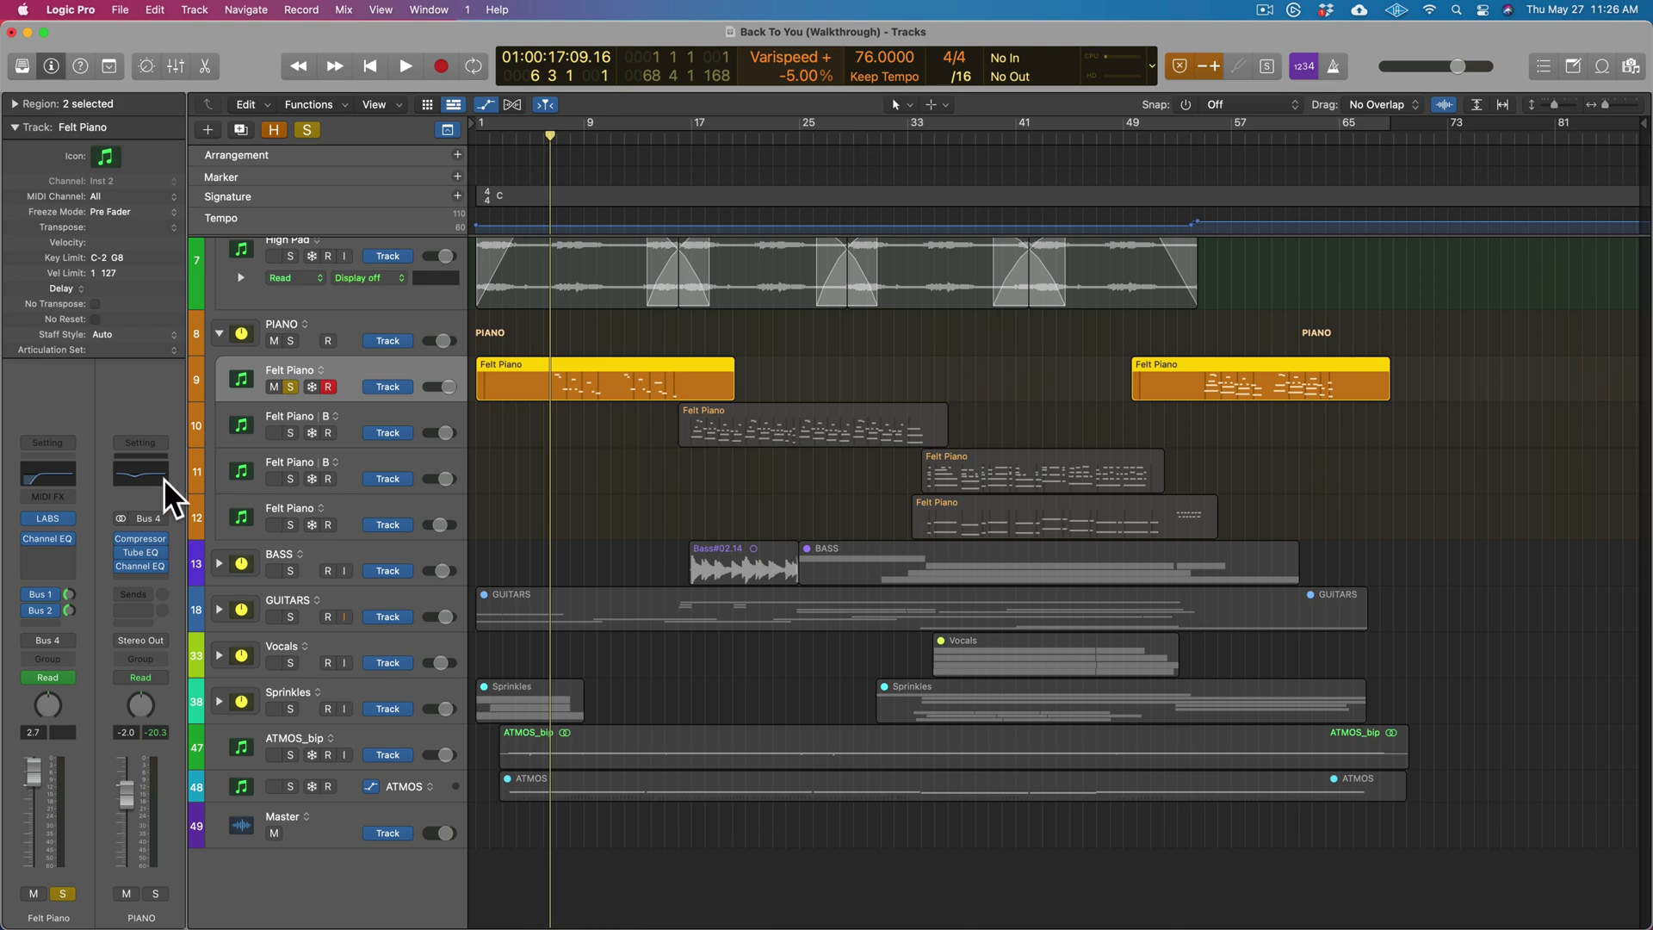
pyautogui.click(292, 388)
pyautogui.scroll(3, 609, 460)
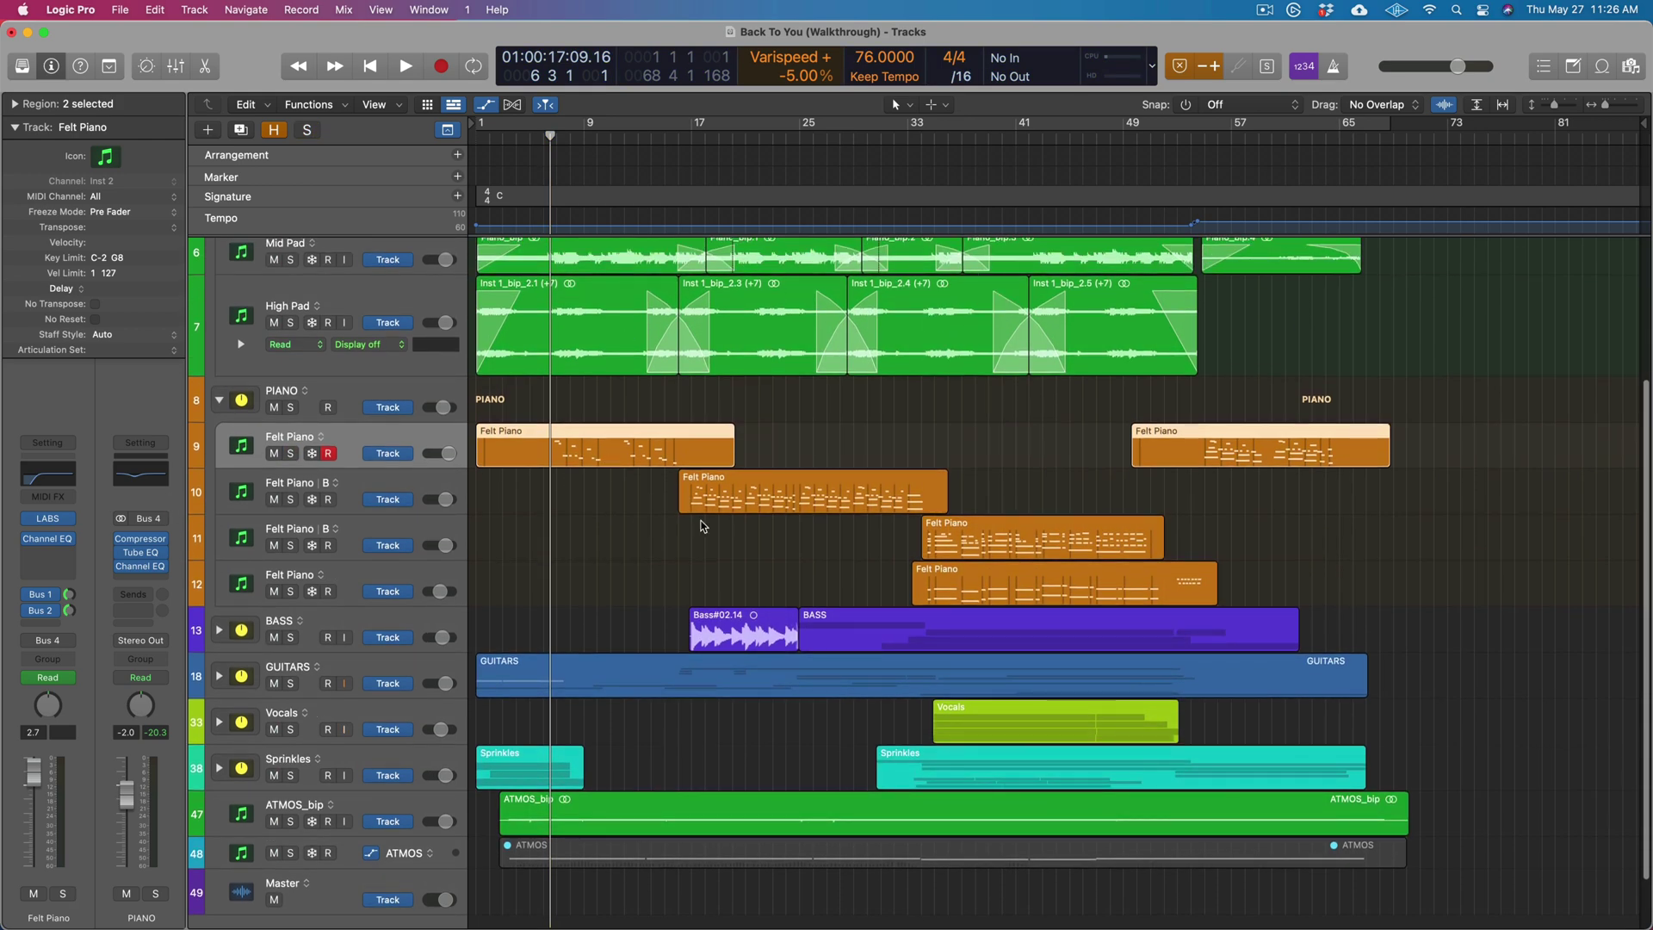
pyautogui.scroll(-2, 702, 525)
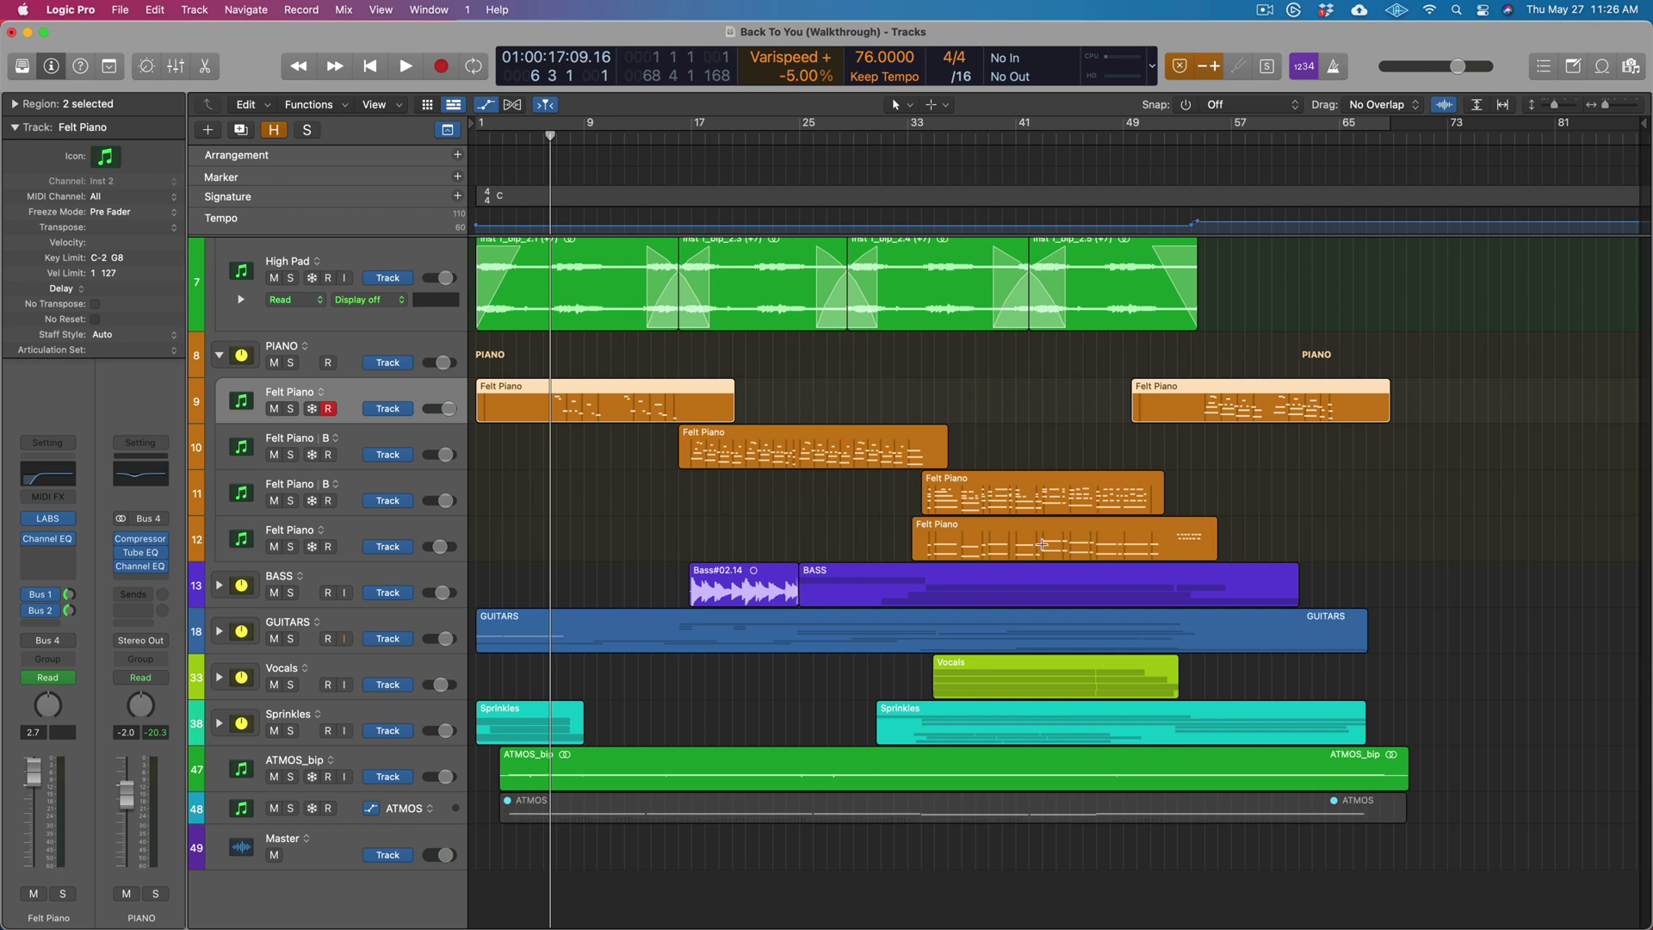
# Audition the third Felt Piano track in solo from bar 34, then stop playback and turn its solo off
pyautogui.click(945, 139)
pyautogui.click(922, 142)
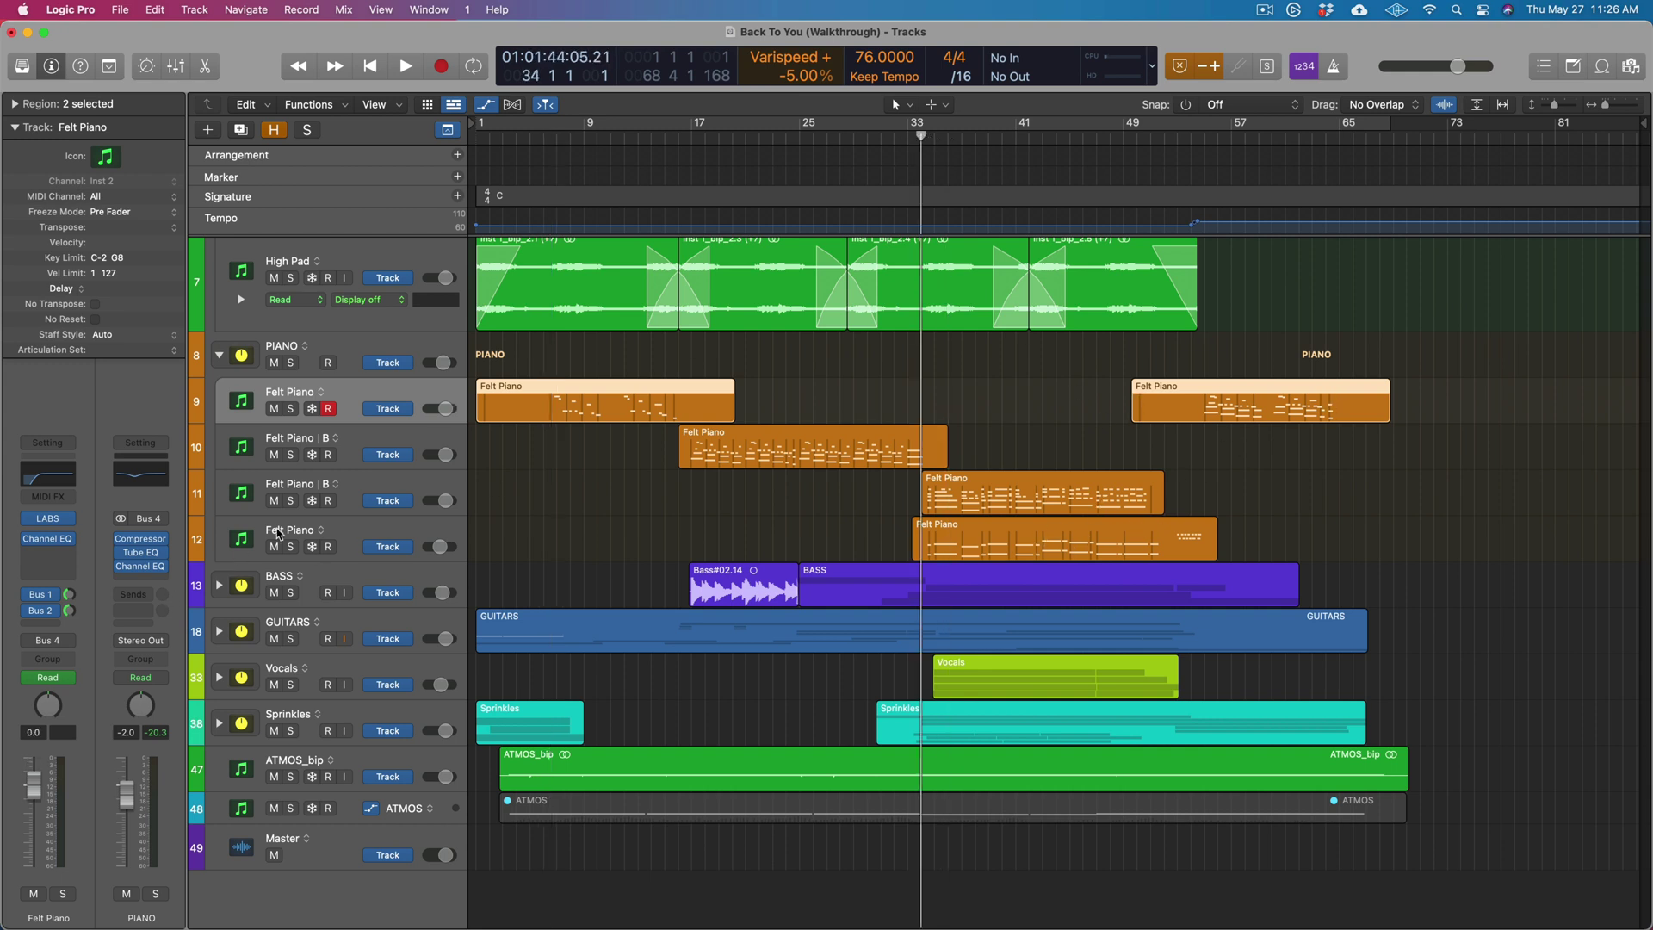
pyautogui.click(291, 502)
pyautogui.press('space')
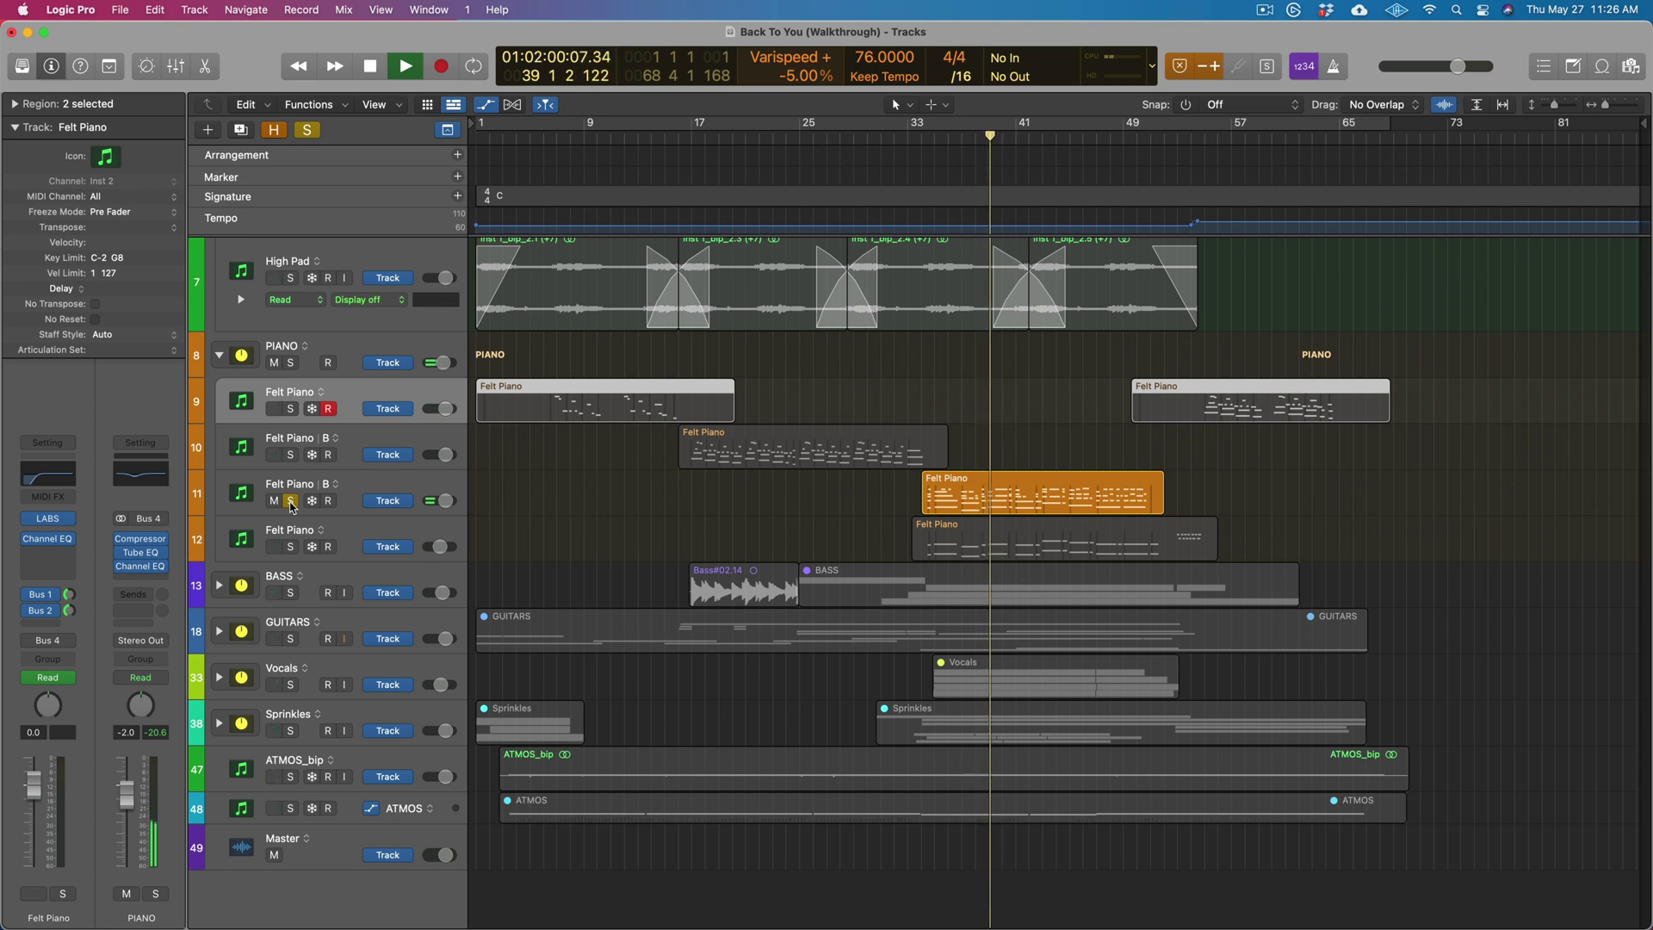
pyautogui.press('space')
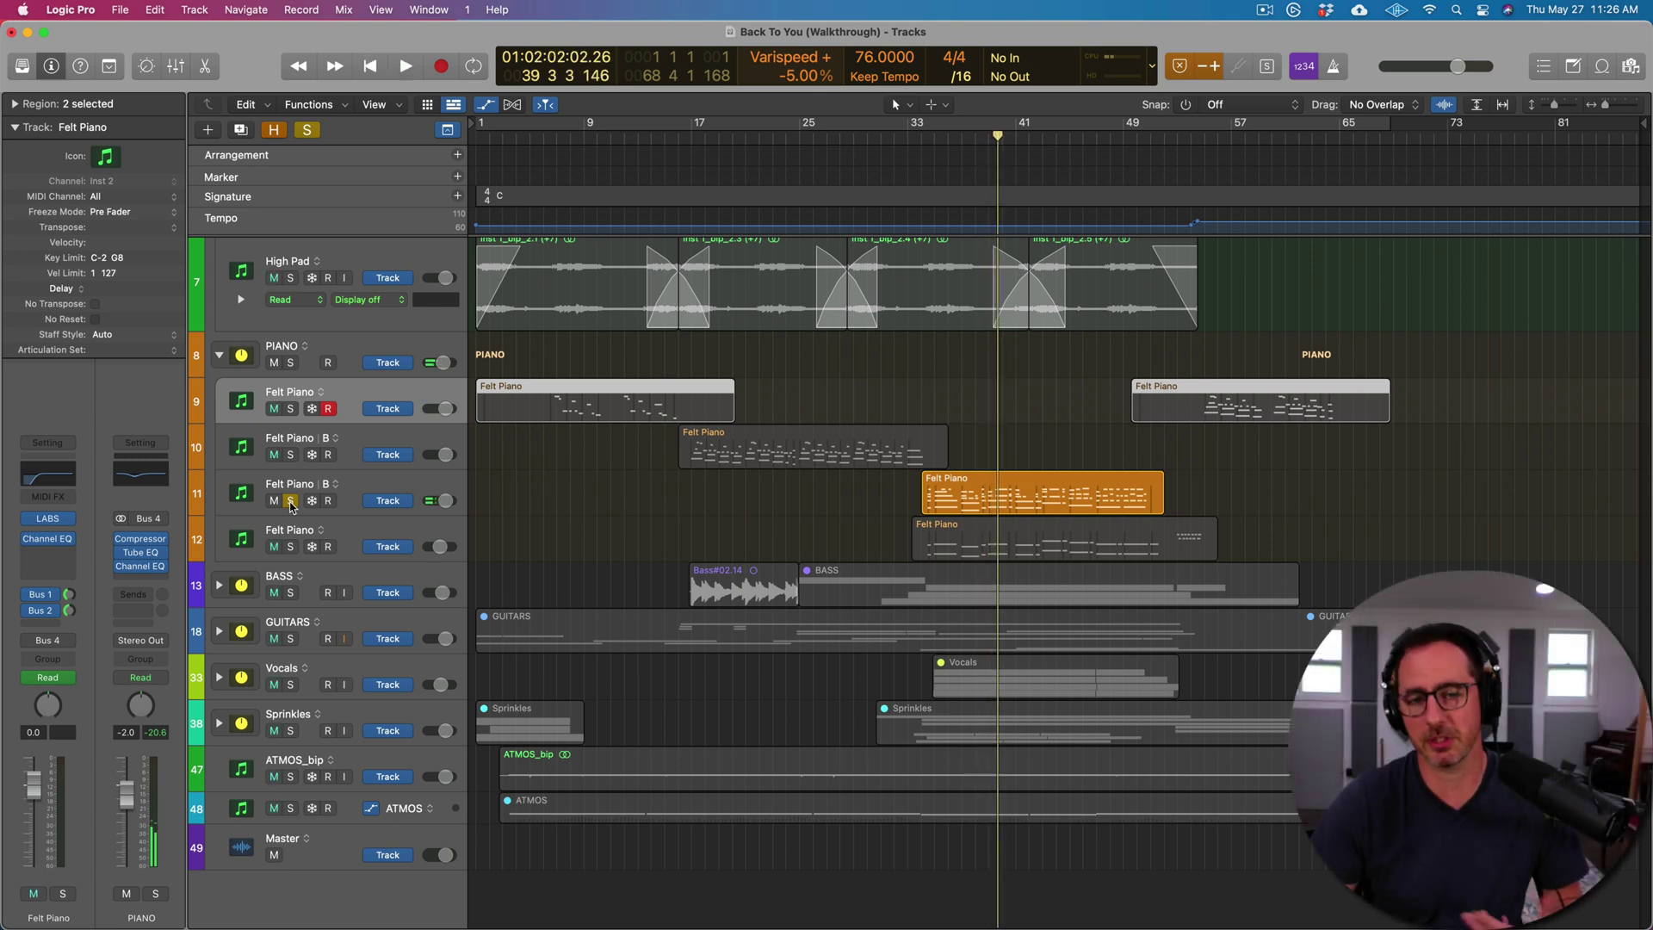
pyautogui.click(291, 501)
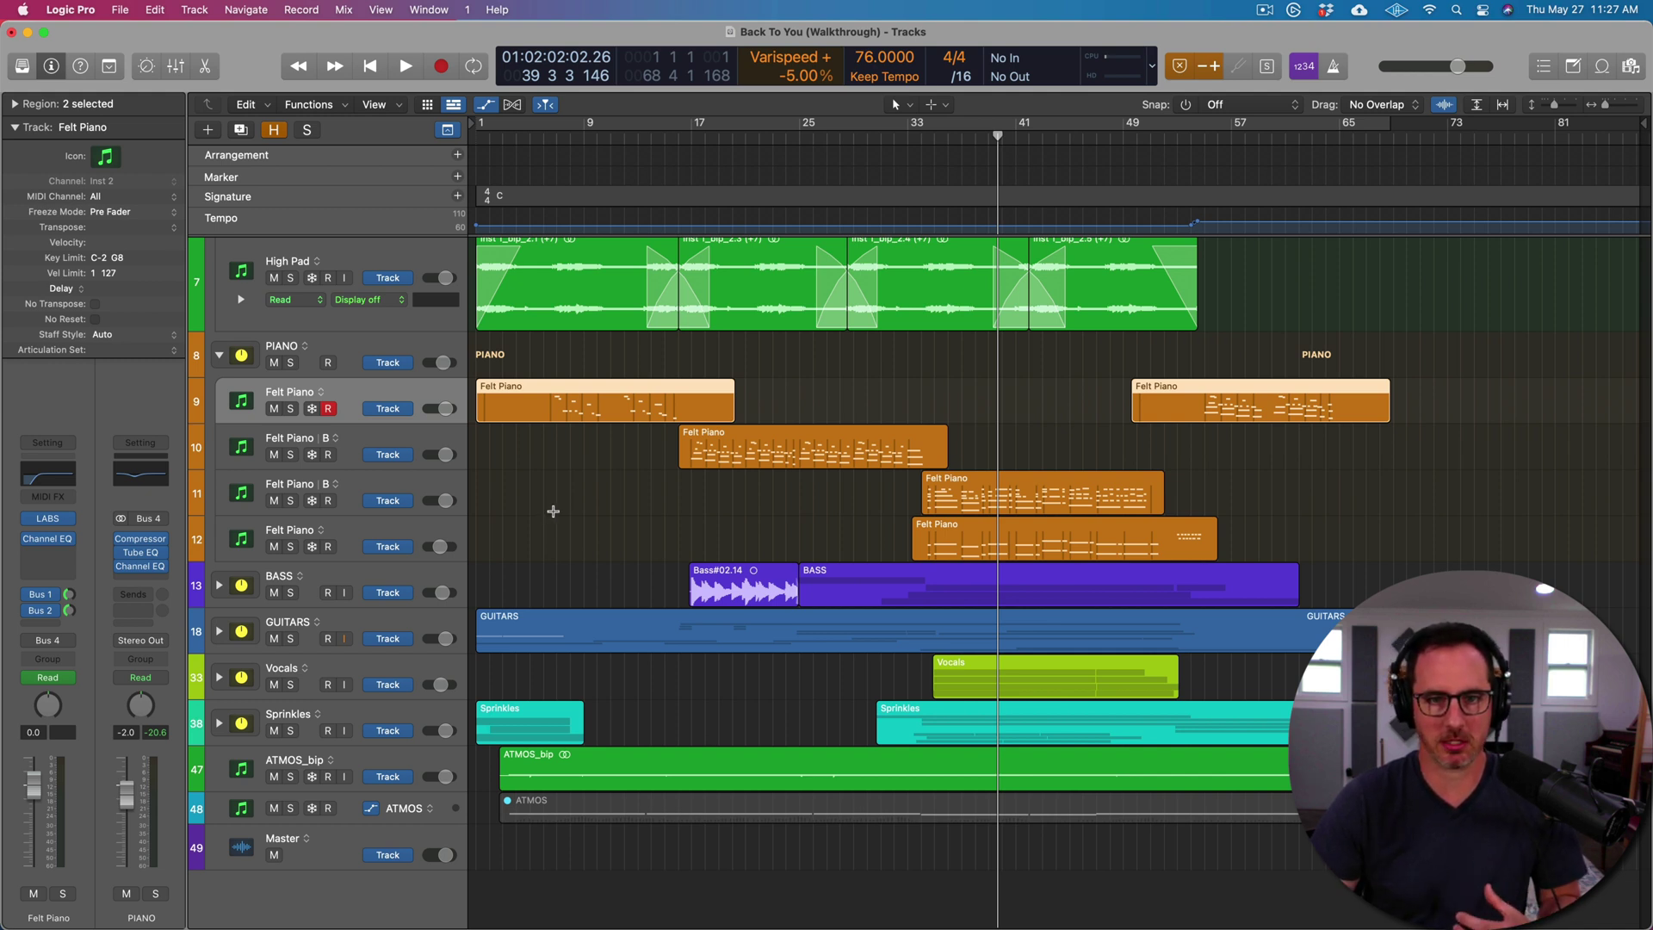
# Audition the xxl Perc track in solo from around bar 29, then stop playback, turn solo off and leave the track muted
pyautogui.scroll(5, 568, 508)
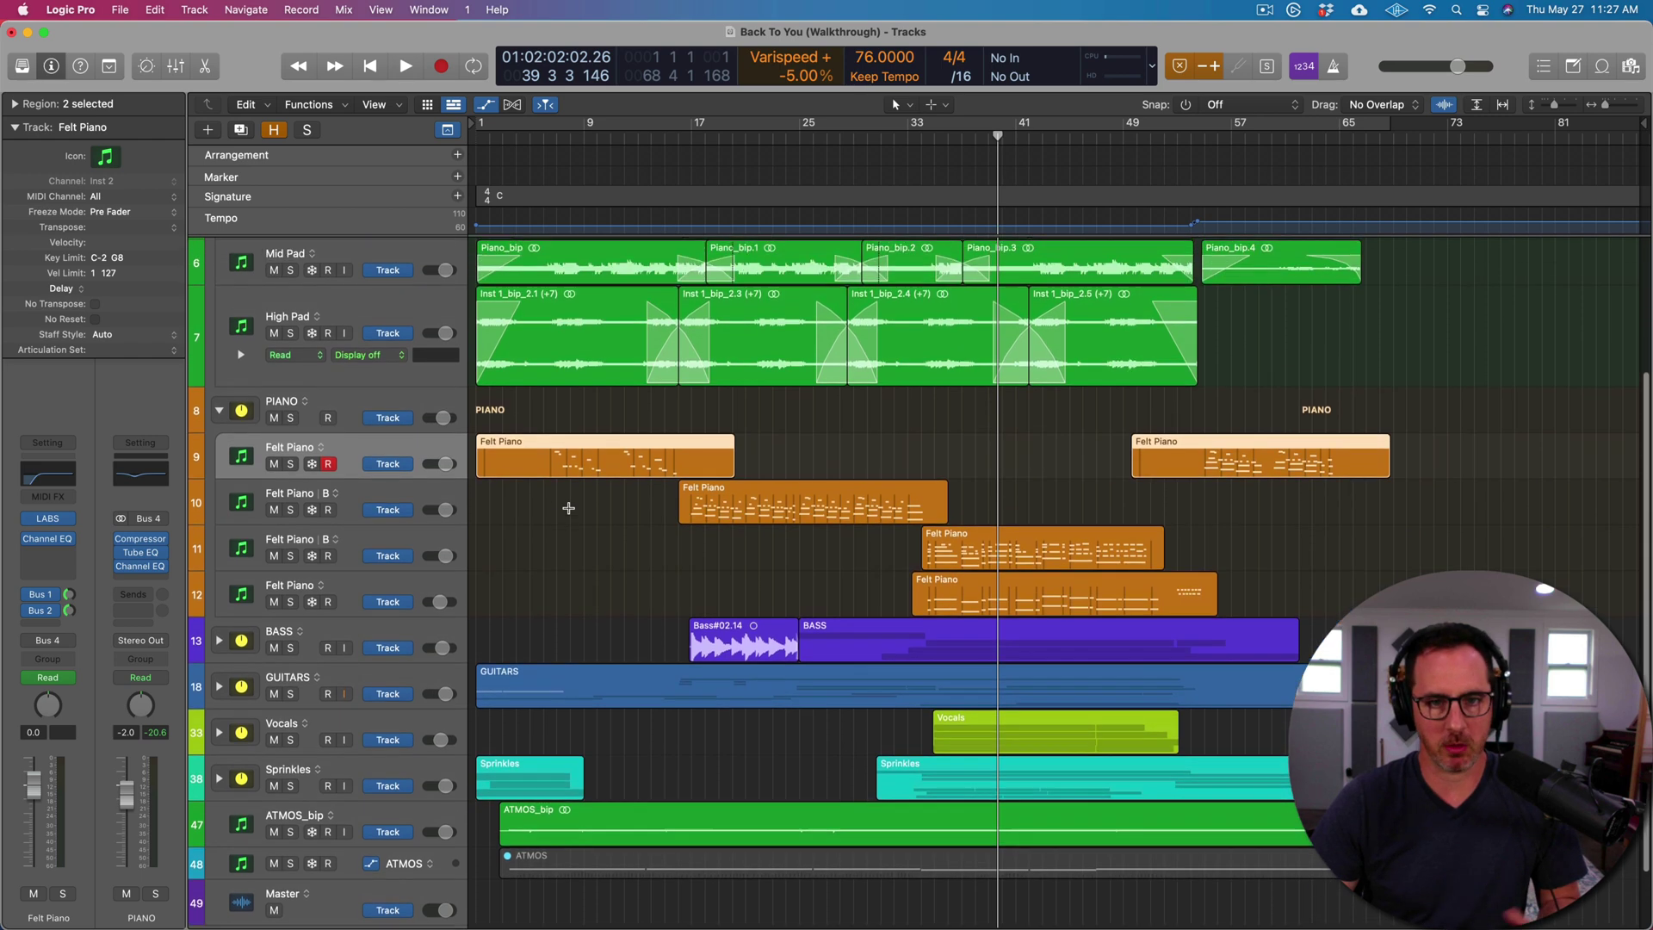
pyautogui.scroll(6, 568, 508)
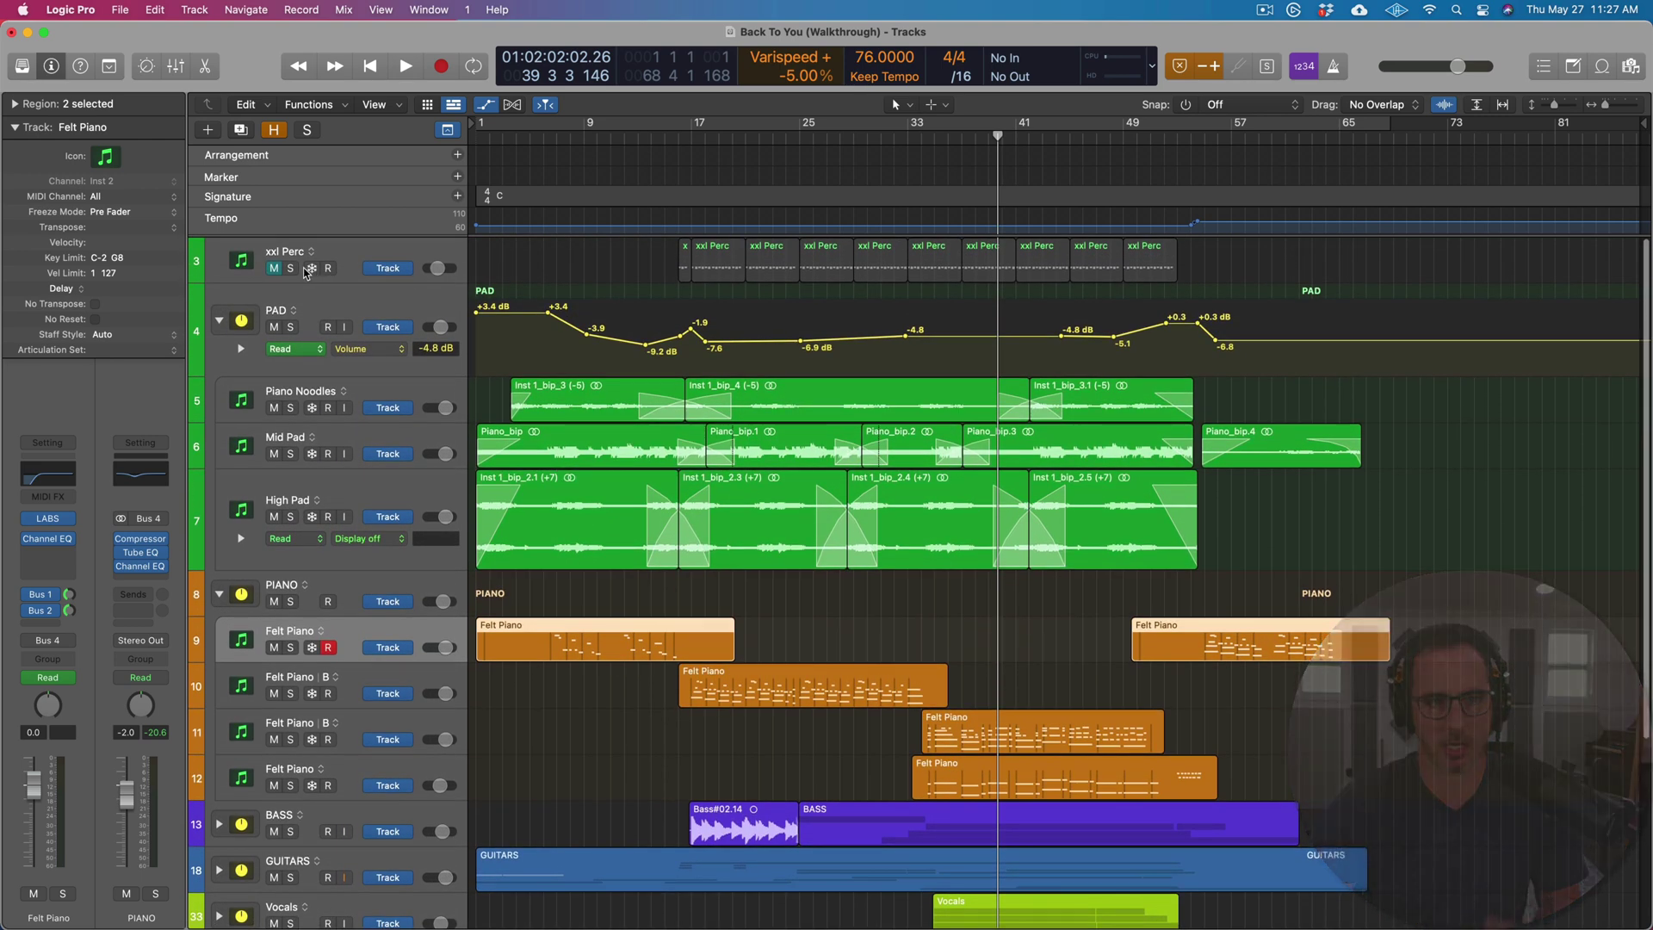
pyautogui.click(290, 270)
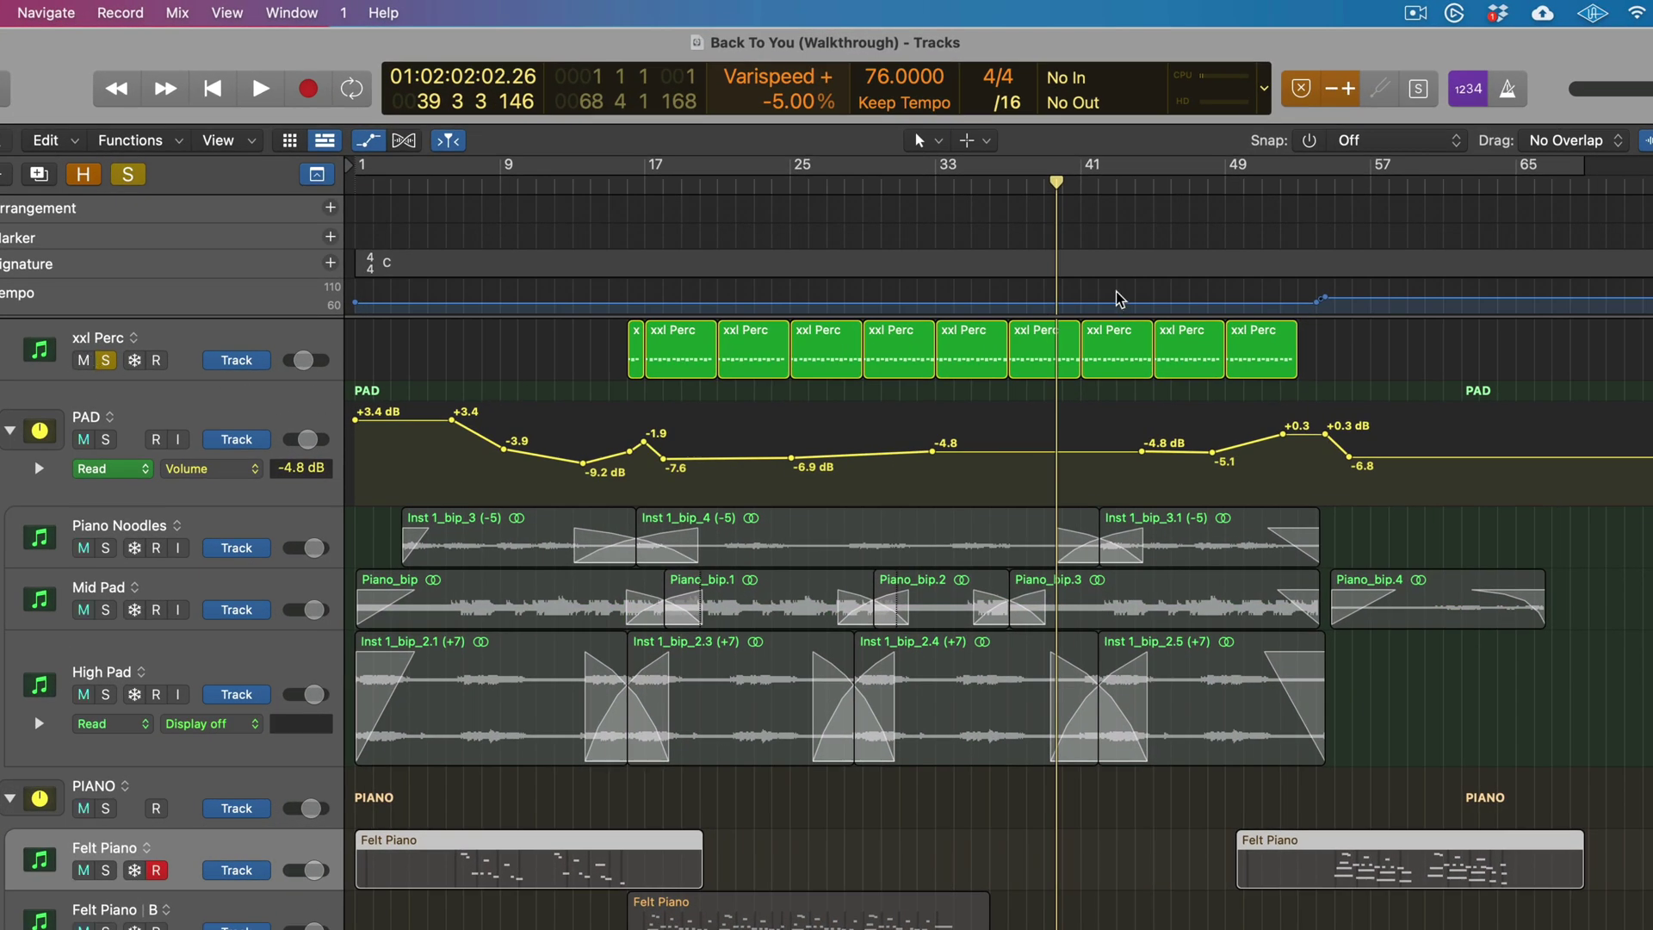
pyautogui.doubleClick(859, 185)
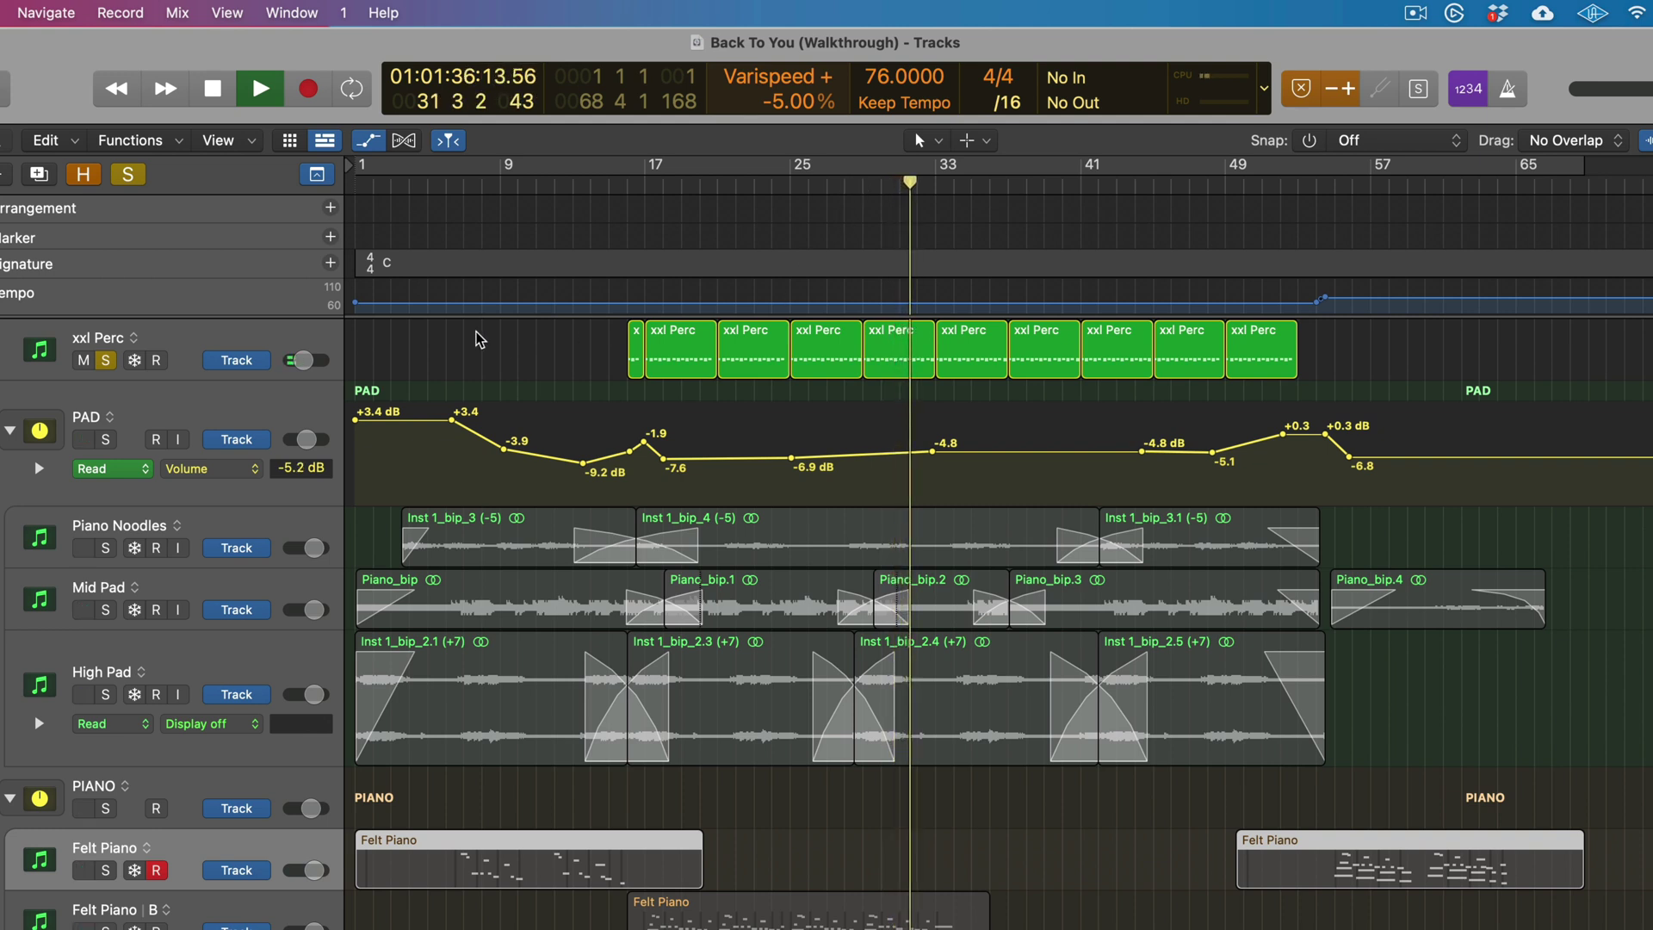
pyautogui.press('space')
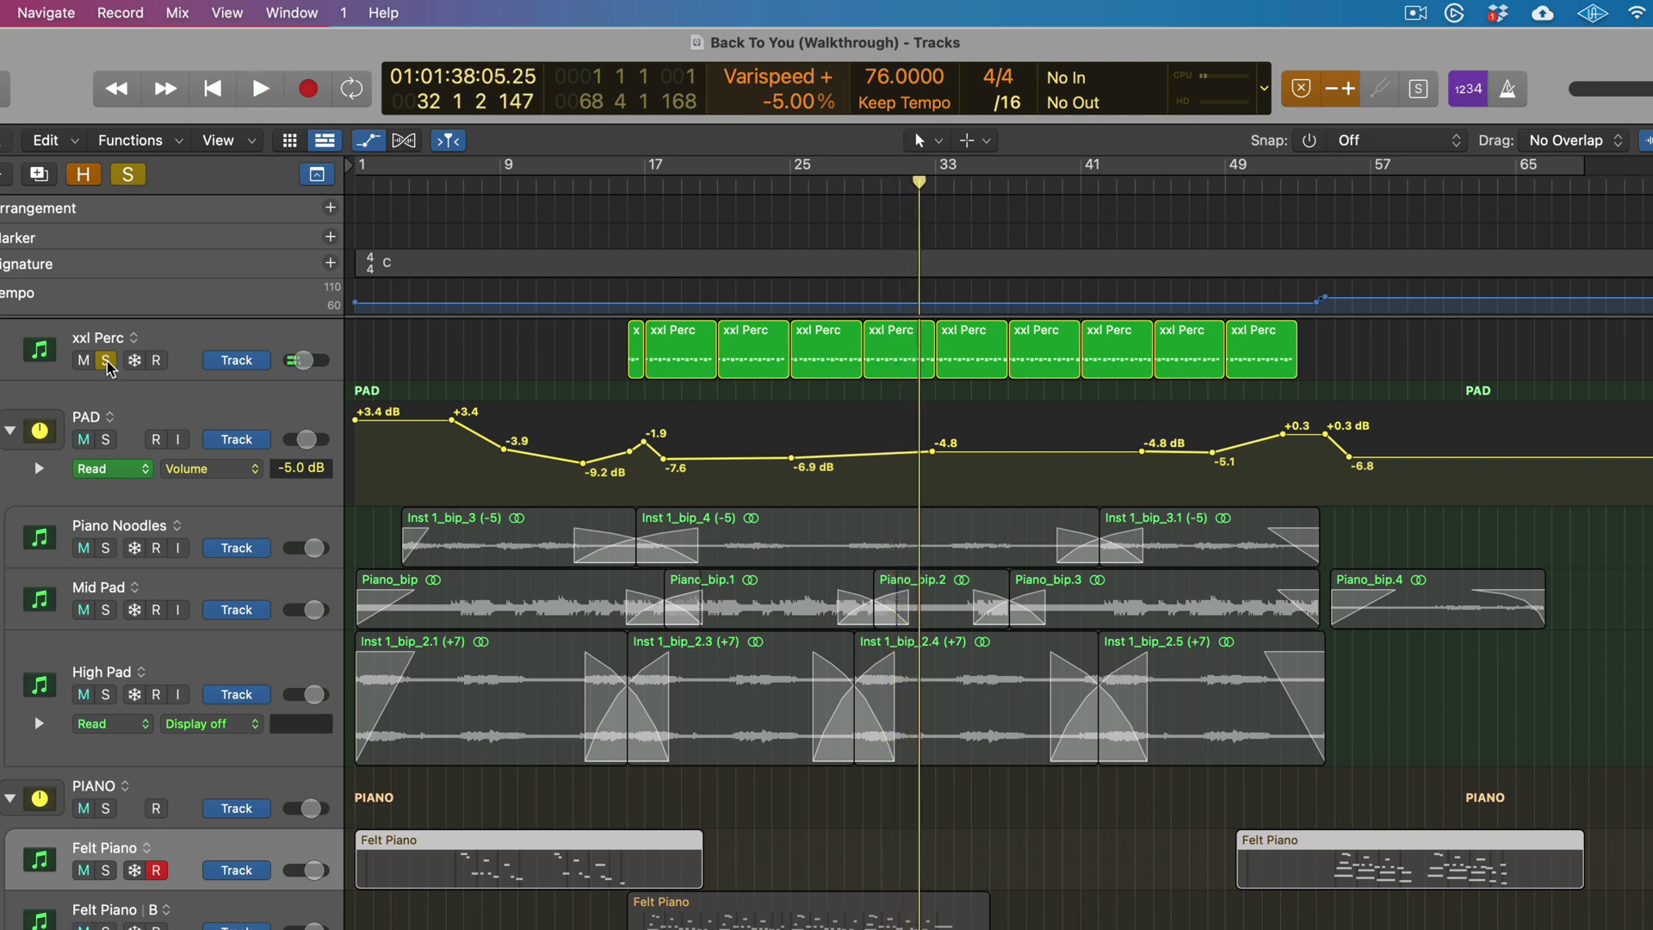
pyautogui.click(84, 360)
pyautogui.click(106, 360)
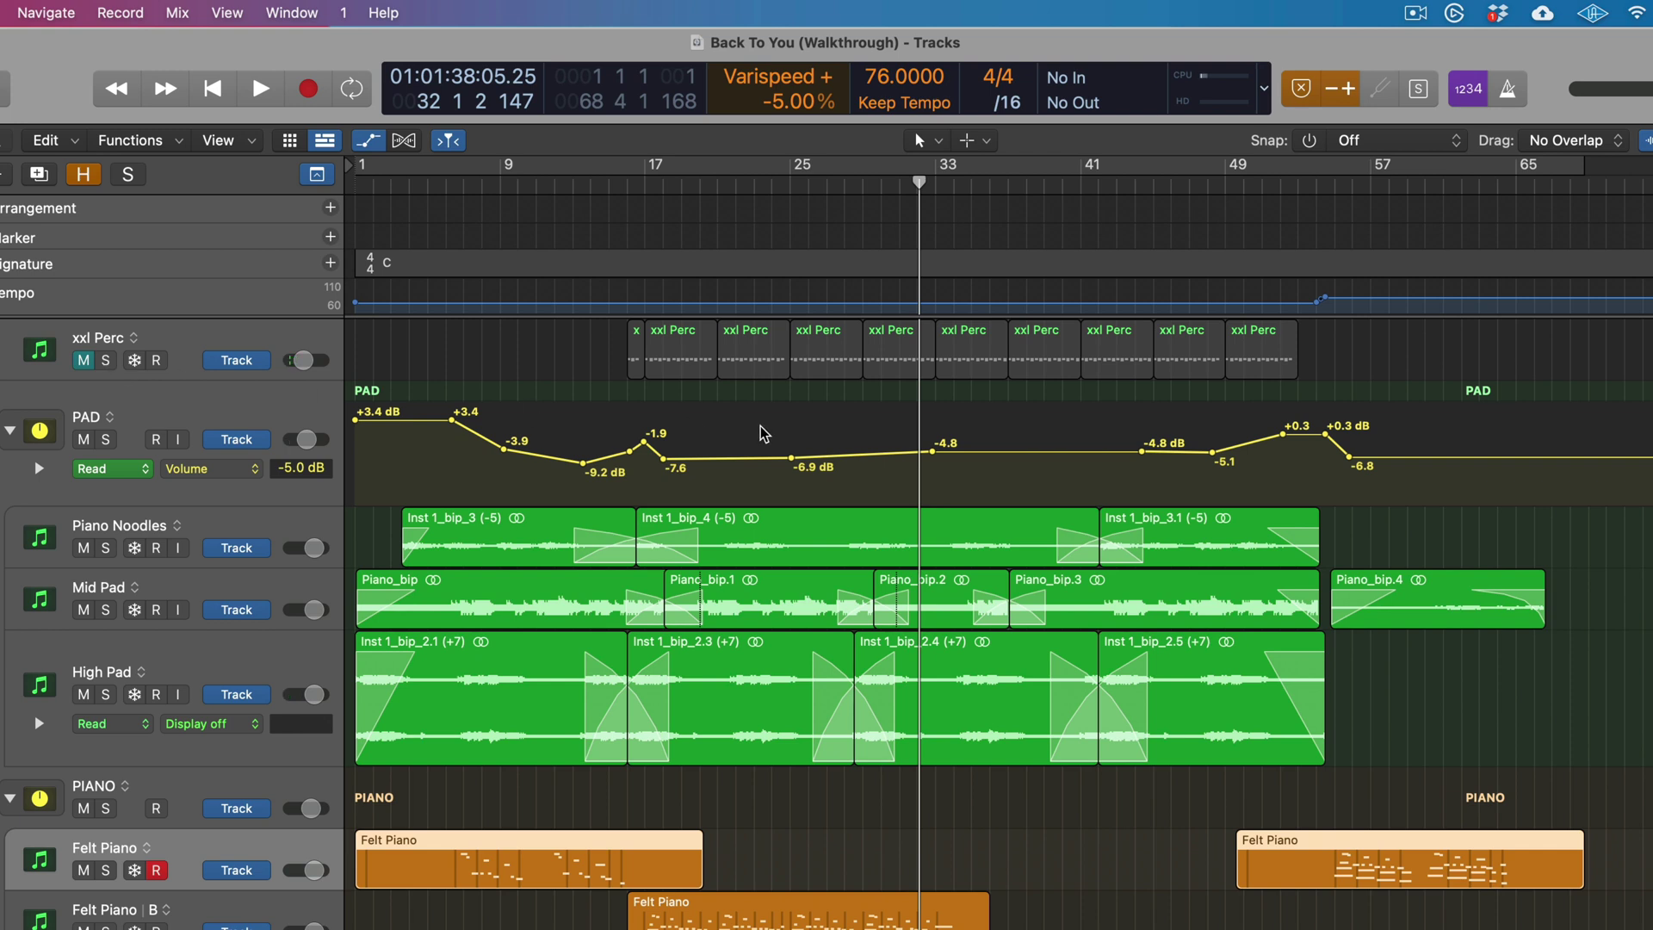
# Unmute the xxl Perc track, play the full mix from bar 21, then stop and mute xxl Perc again
pyautogui.click(83, 360)
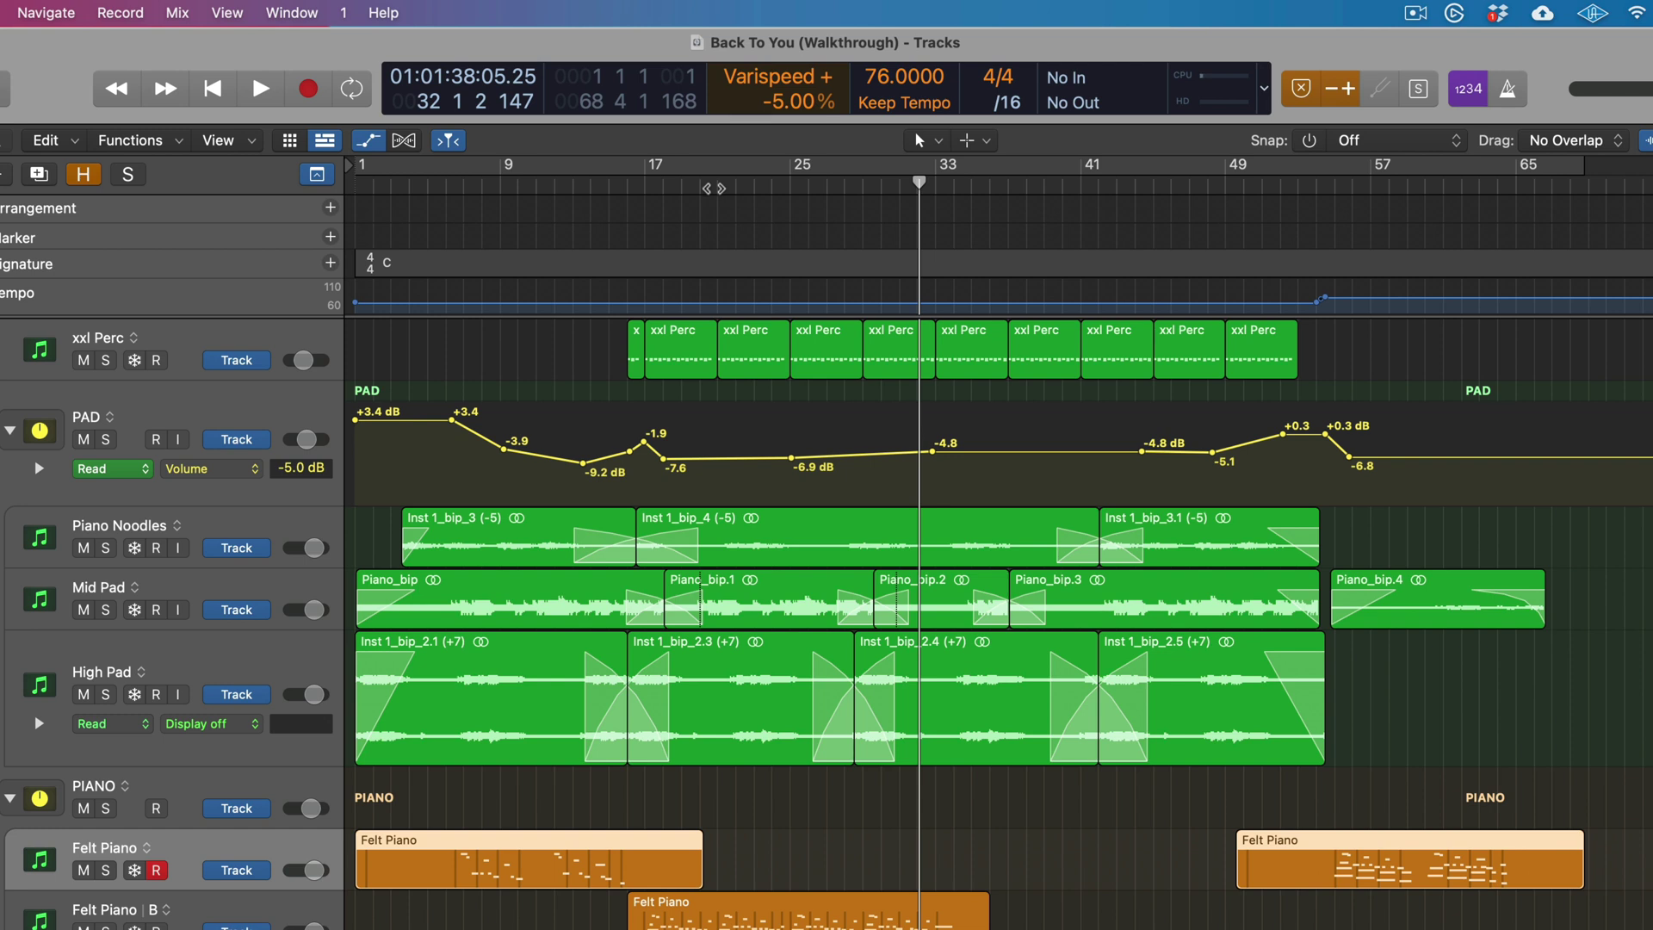
pyautogui.click(730, 187)
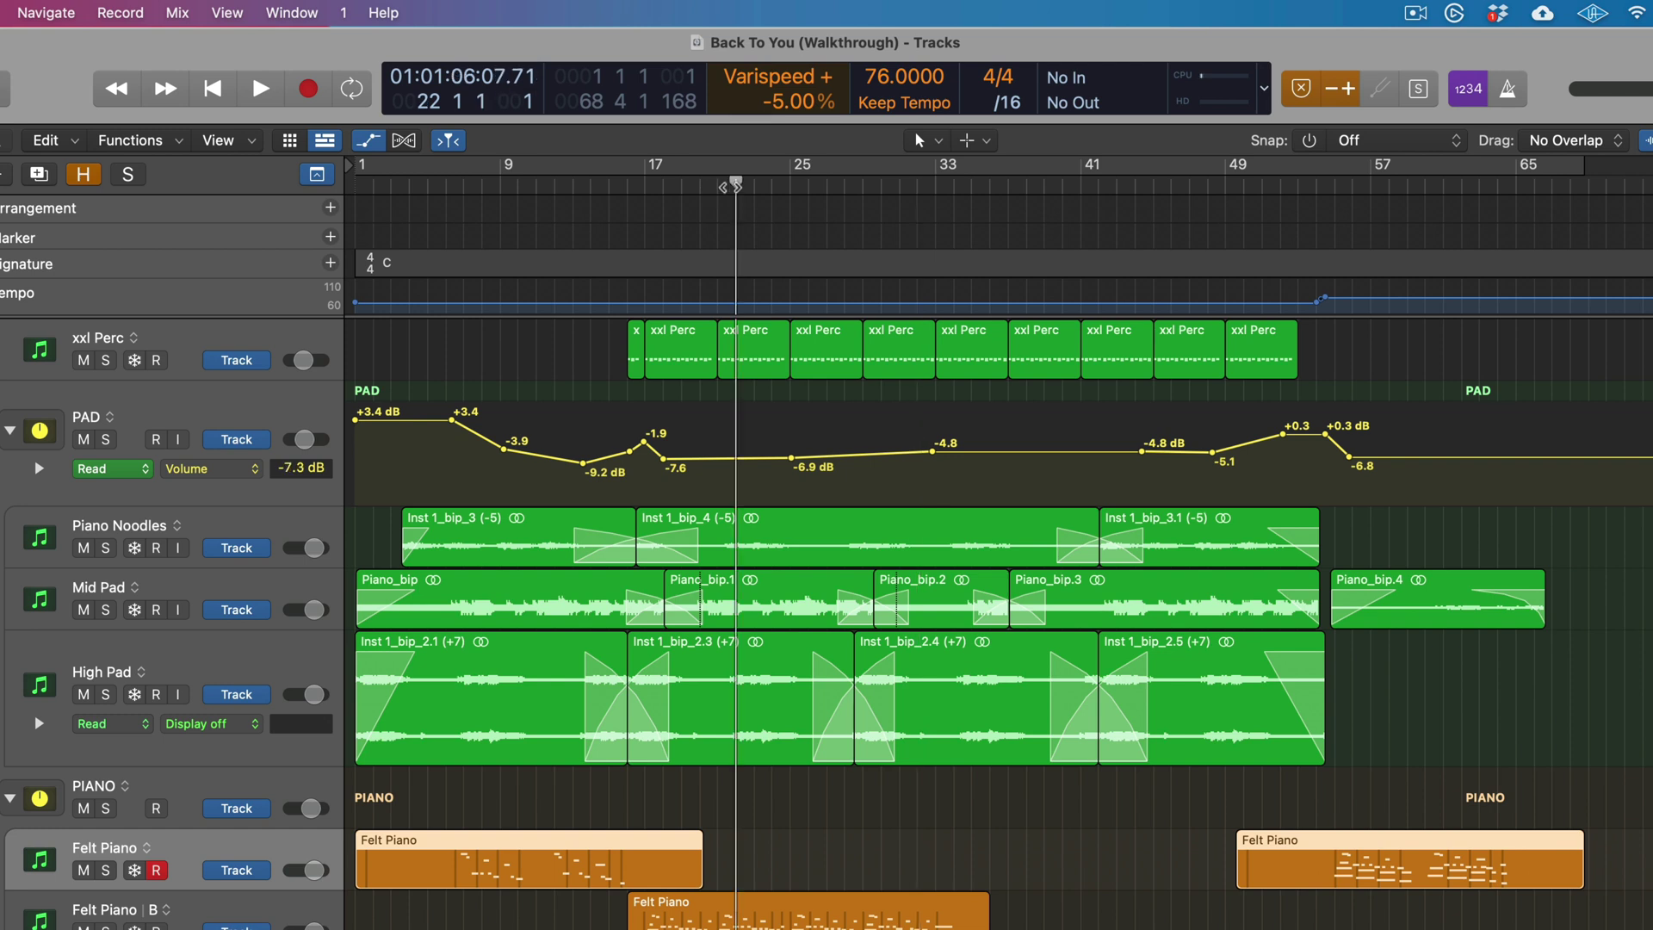
pyautogui.click(716, 190)
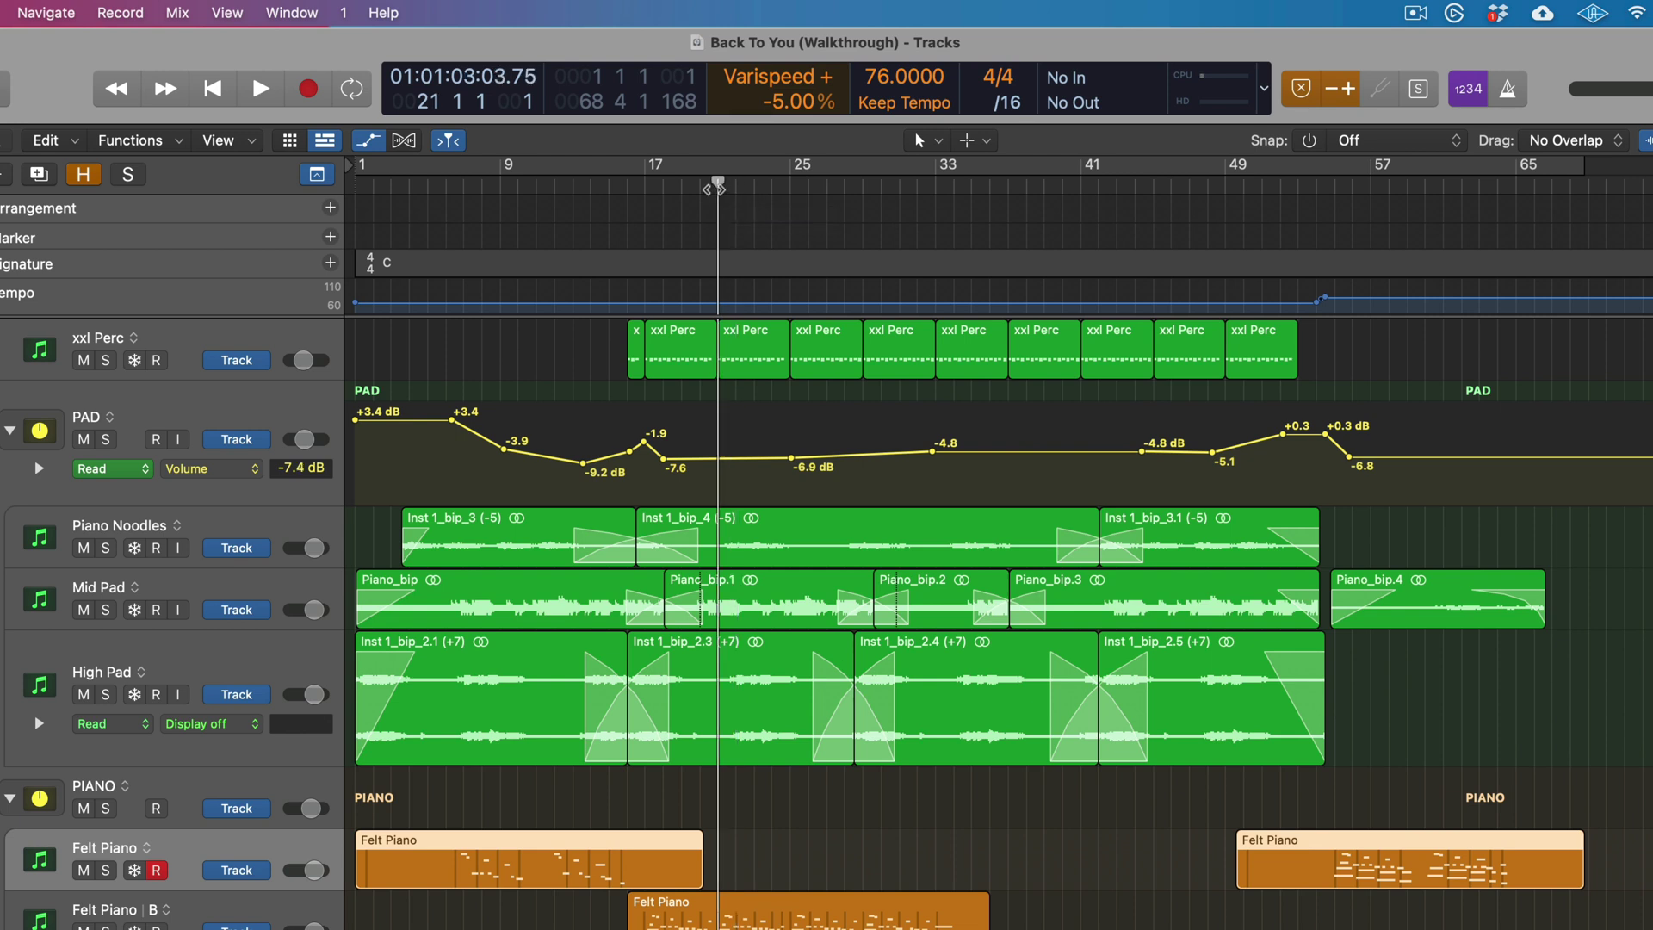
pyautogui.press('space')
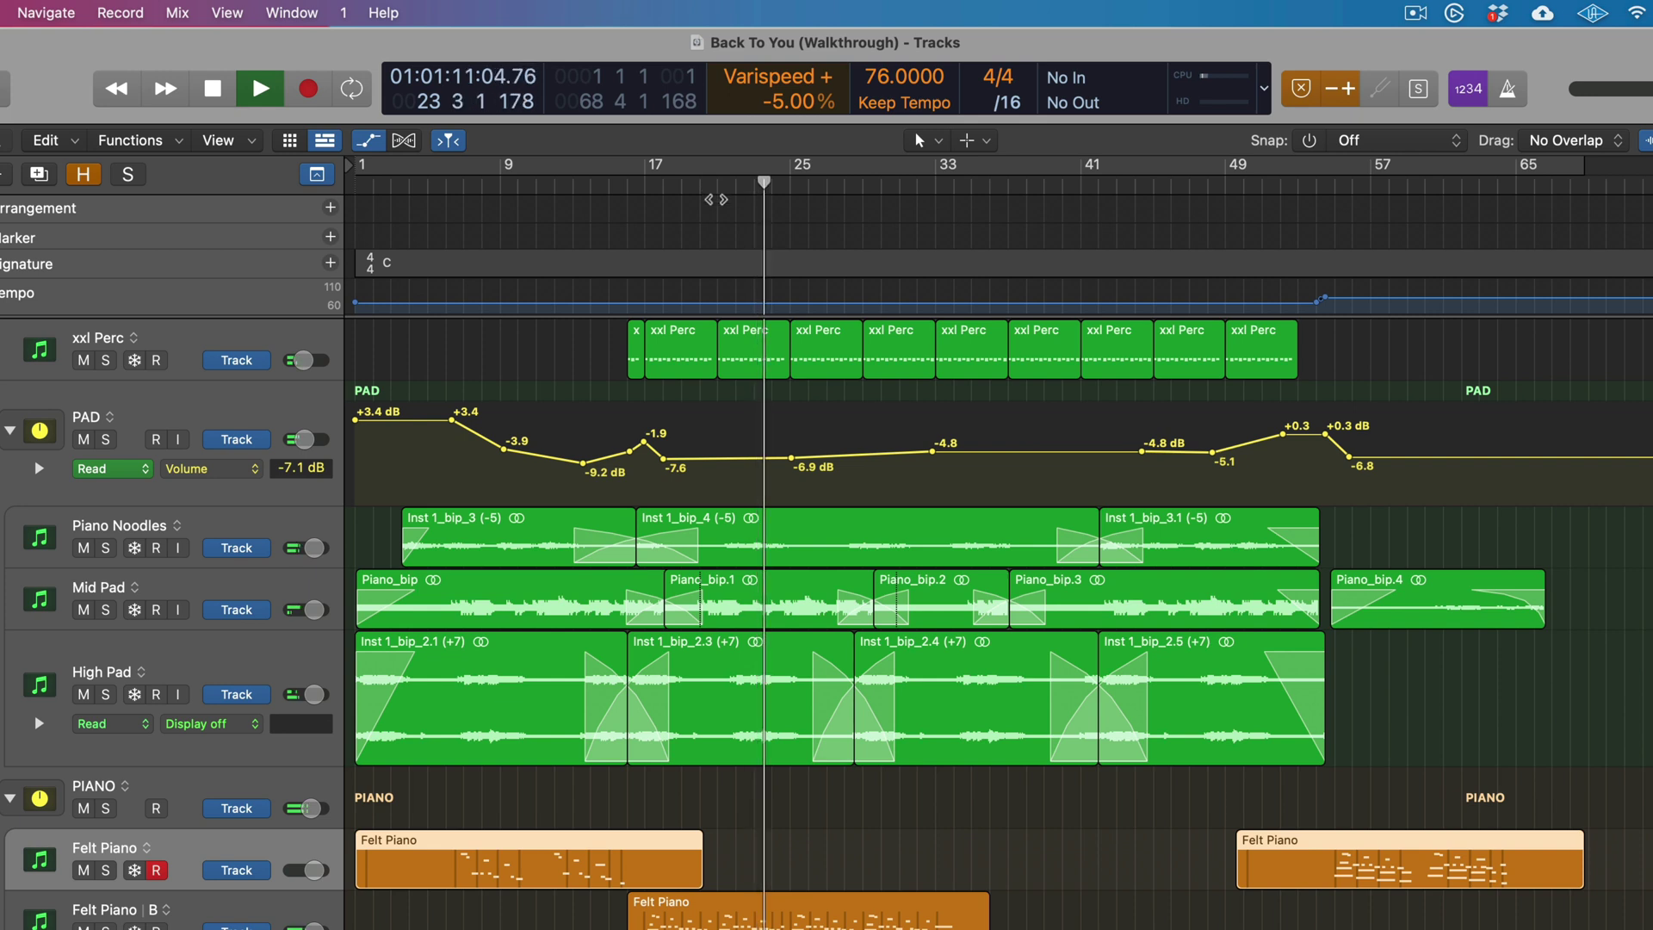
pyautogui.press('space')
pyautogui.click(83, 360)
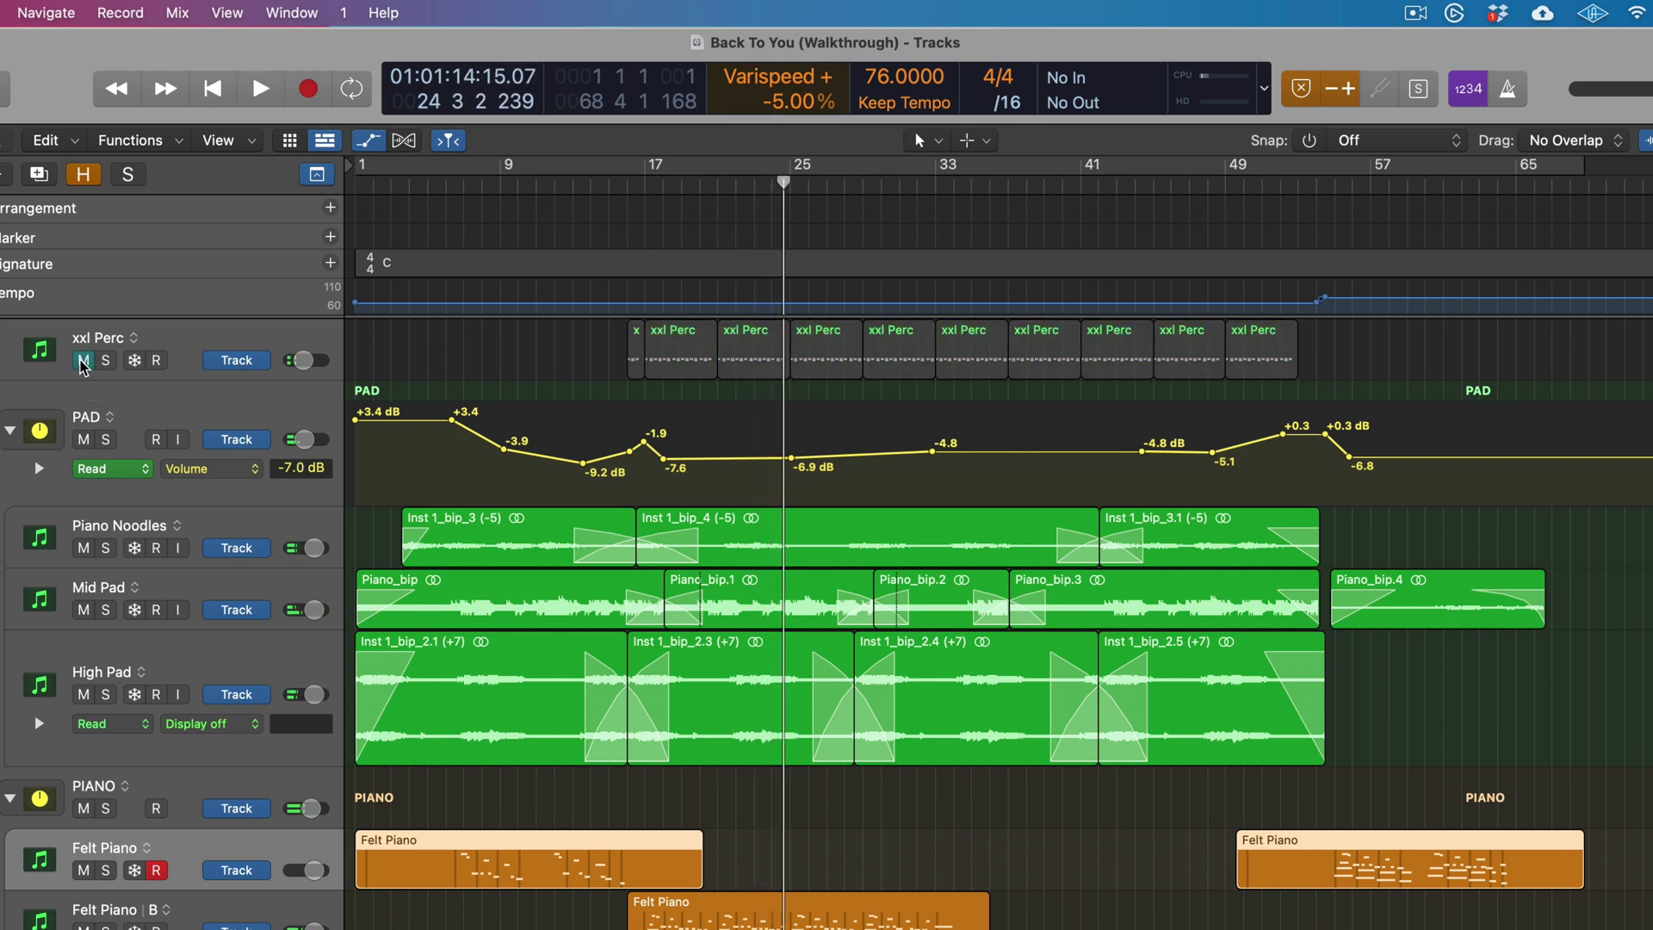
pyautogui.scroll(-3, 923, 504)
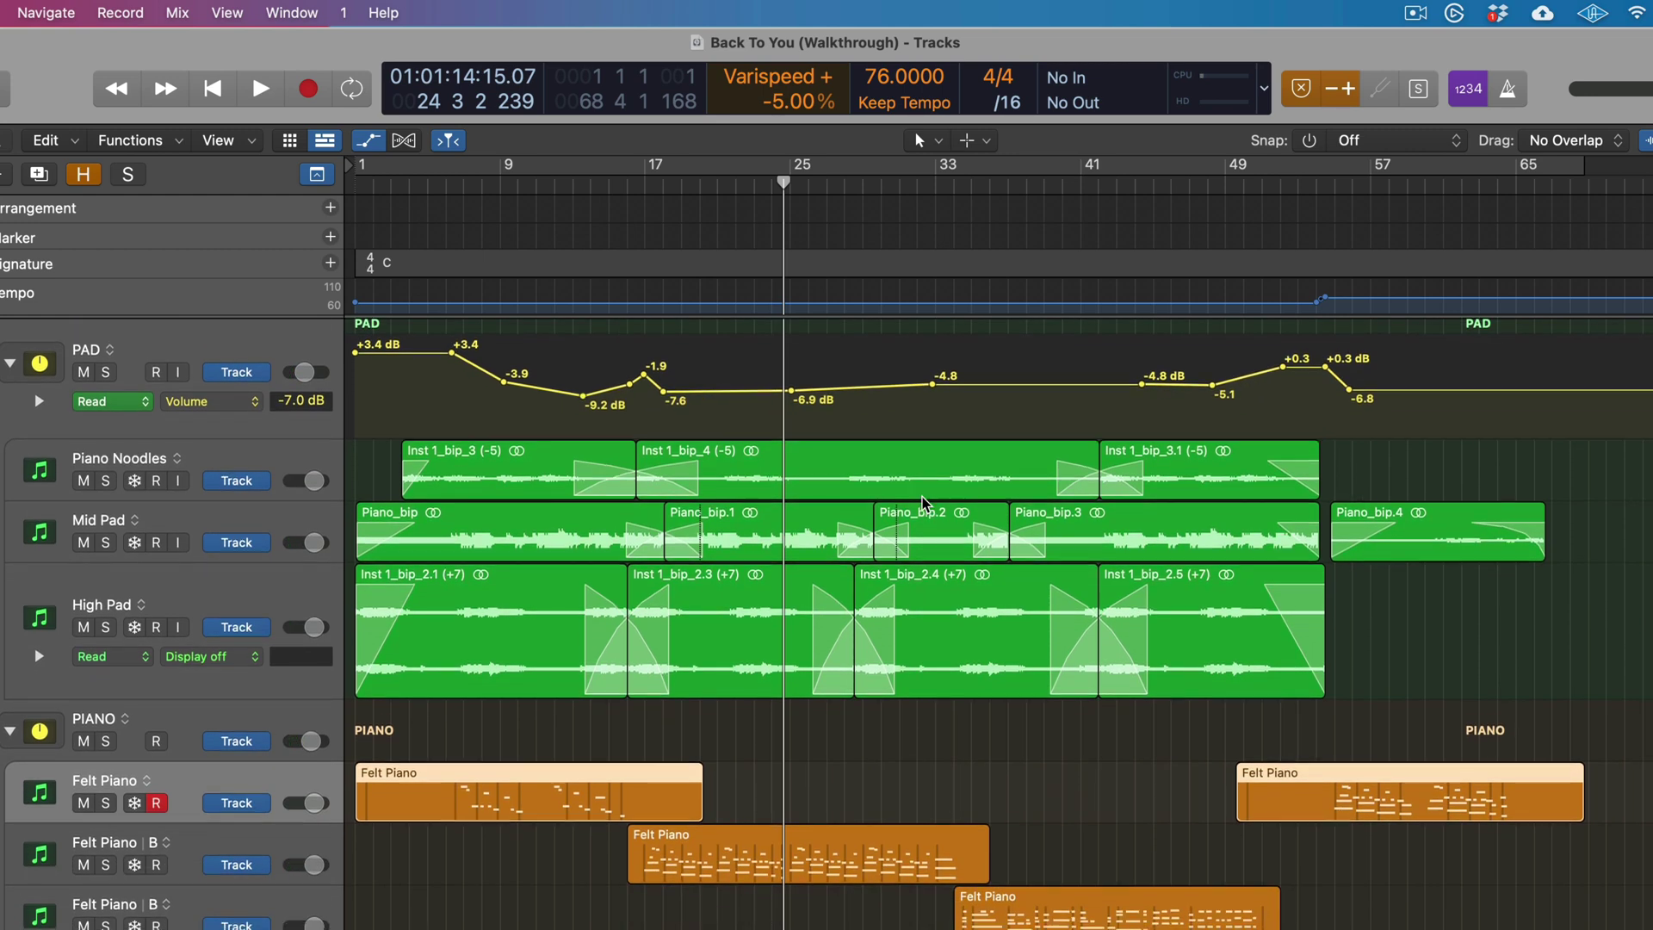
pyautogui.scroll(-1, 923, 504)
pyautogui.scroll(-8, 923, 503)
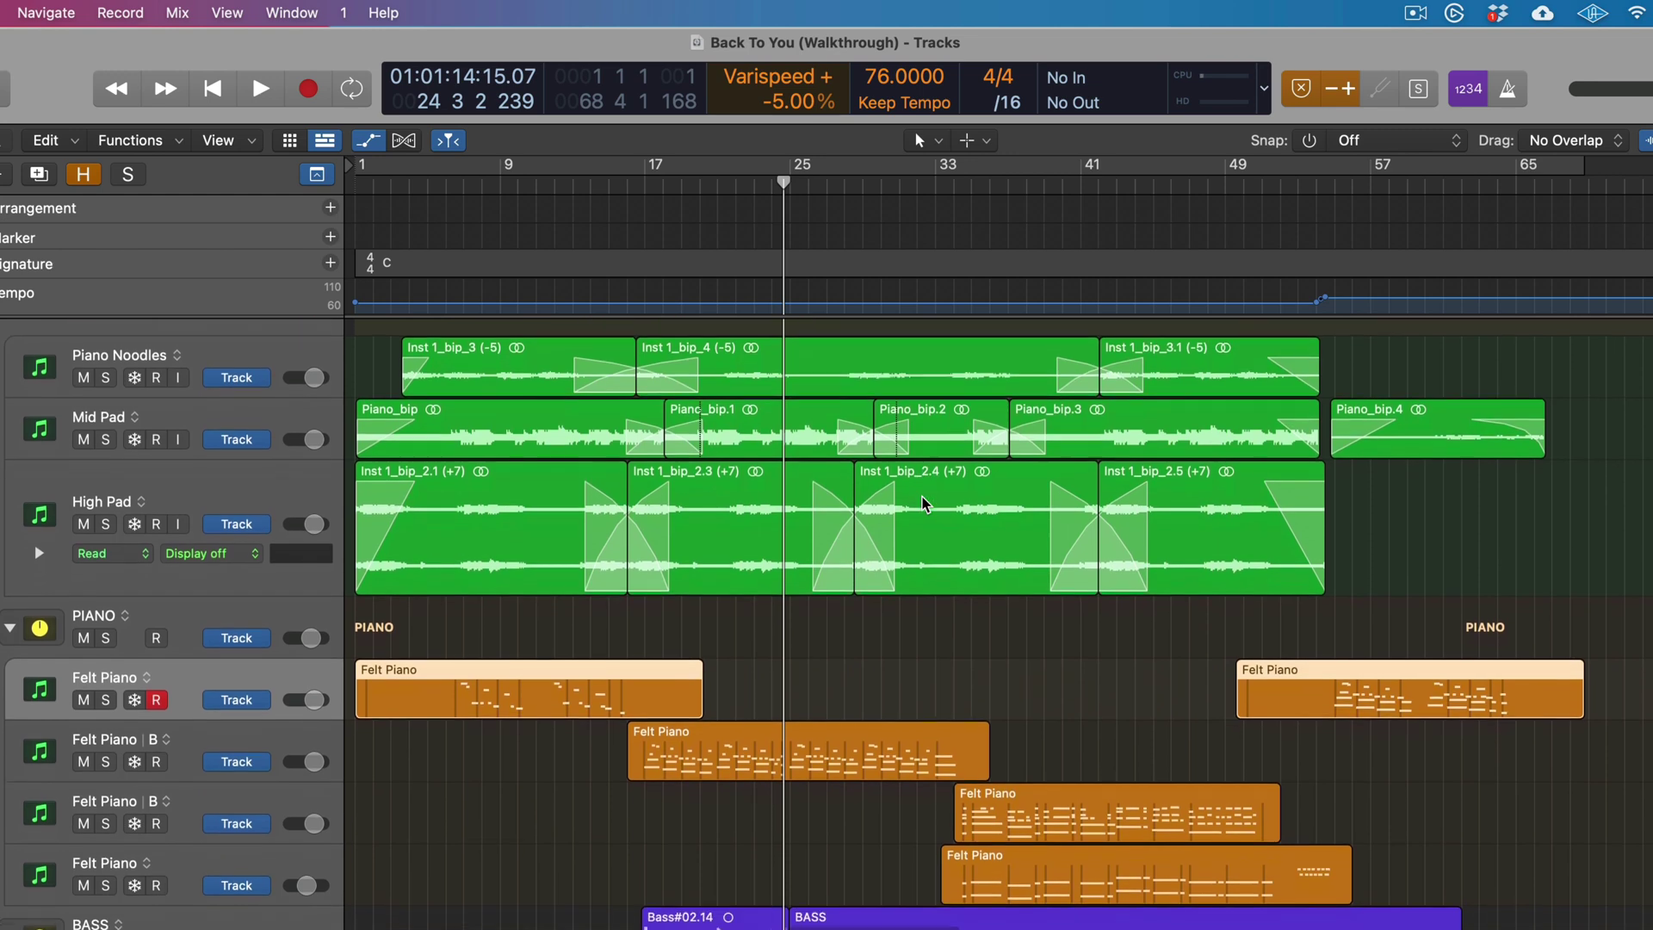
pyautogui.scroll(-1, 924, 504)
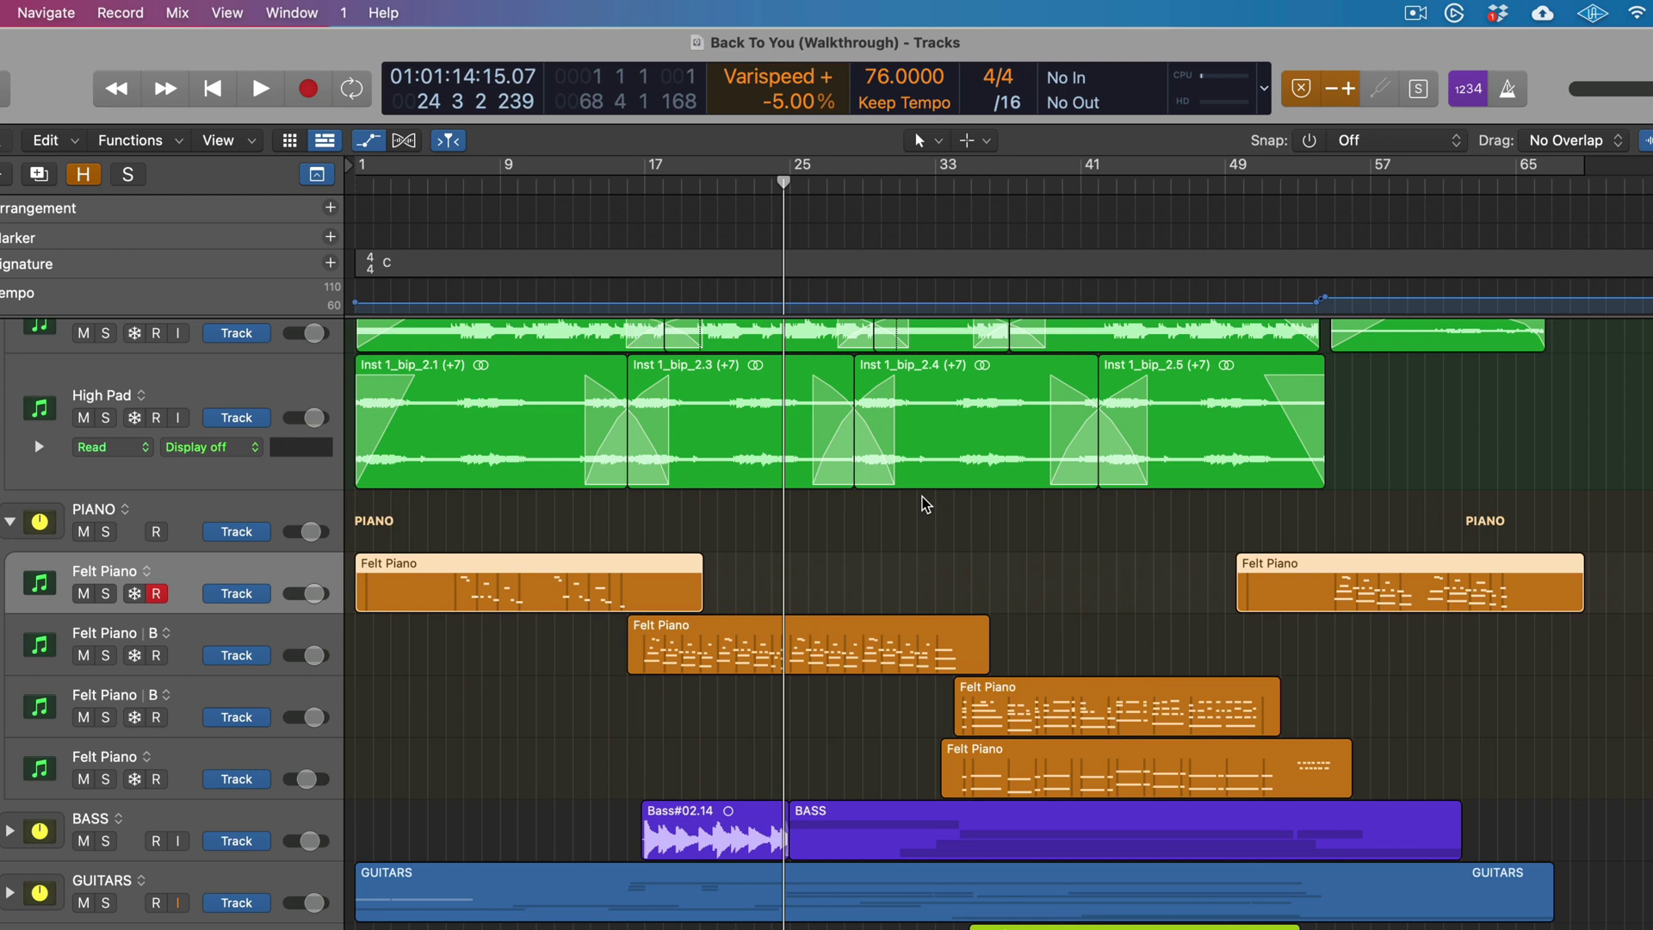
# Examine how the xxl Perc, PAD and PIANO tracks are arranged relative to the bass, guitars and vocals across the song
pyautogui.scroll(9, 1050, 524)
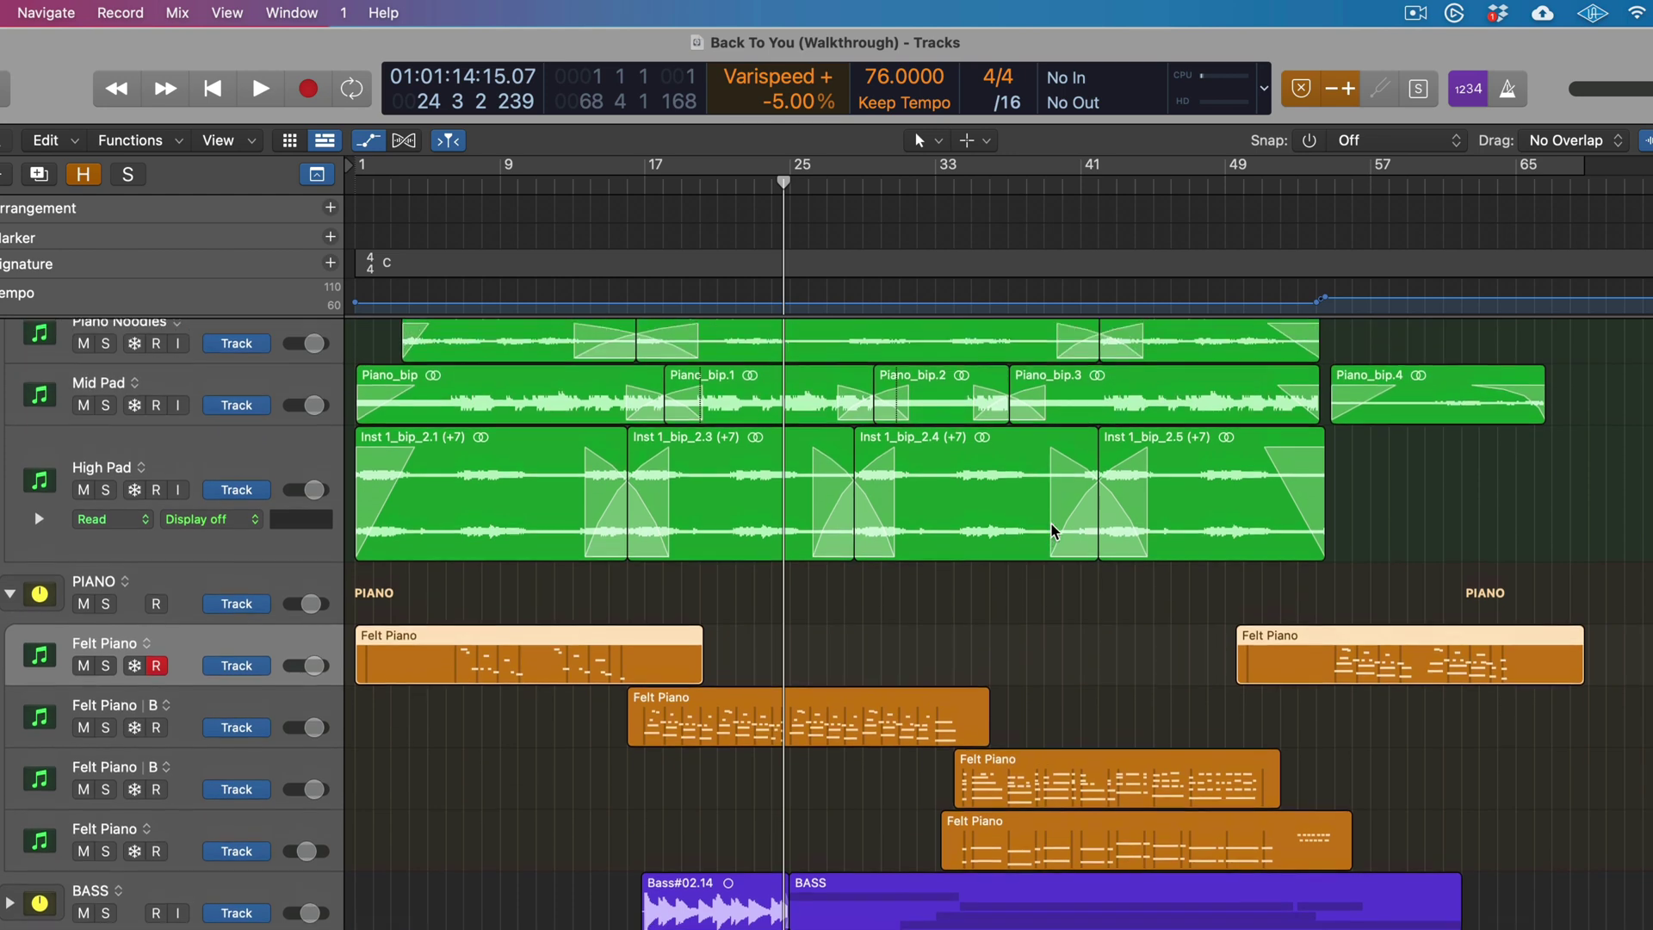
pyautogui.scroll(4, 1052, 530)
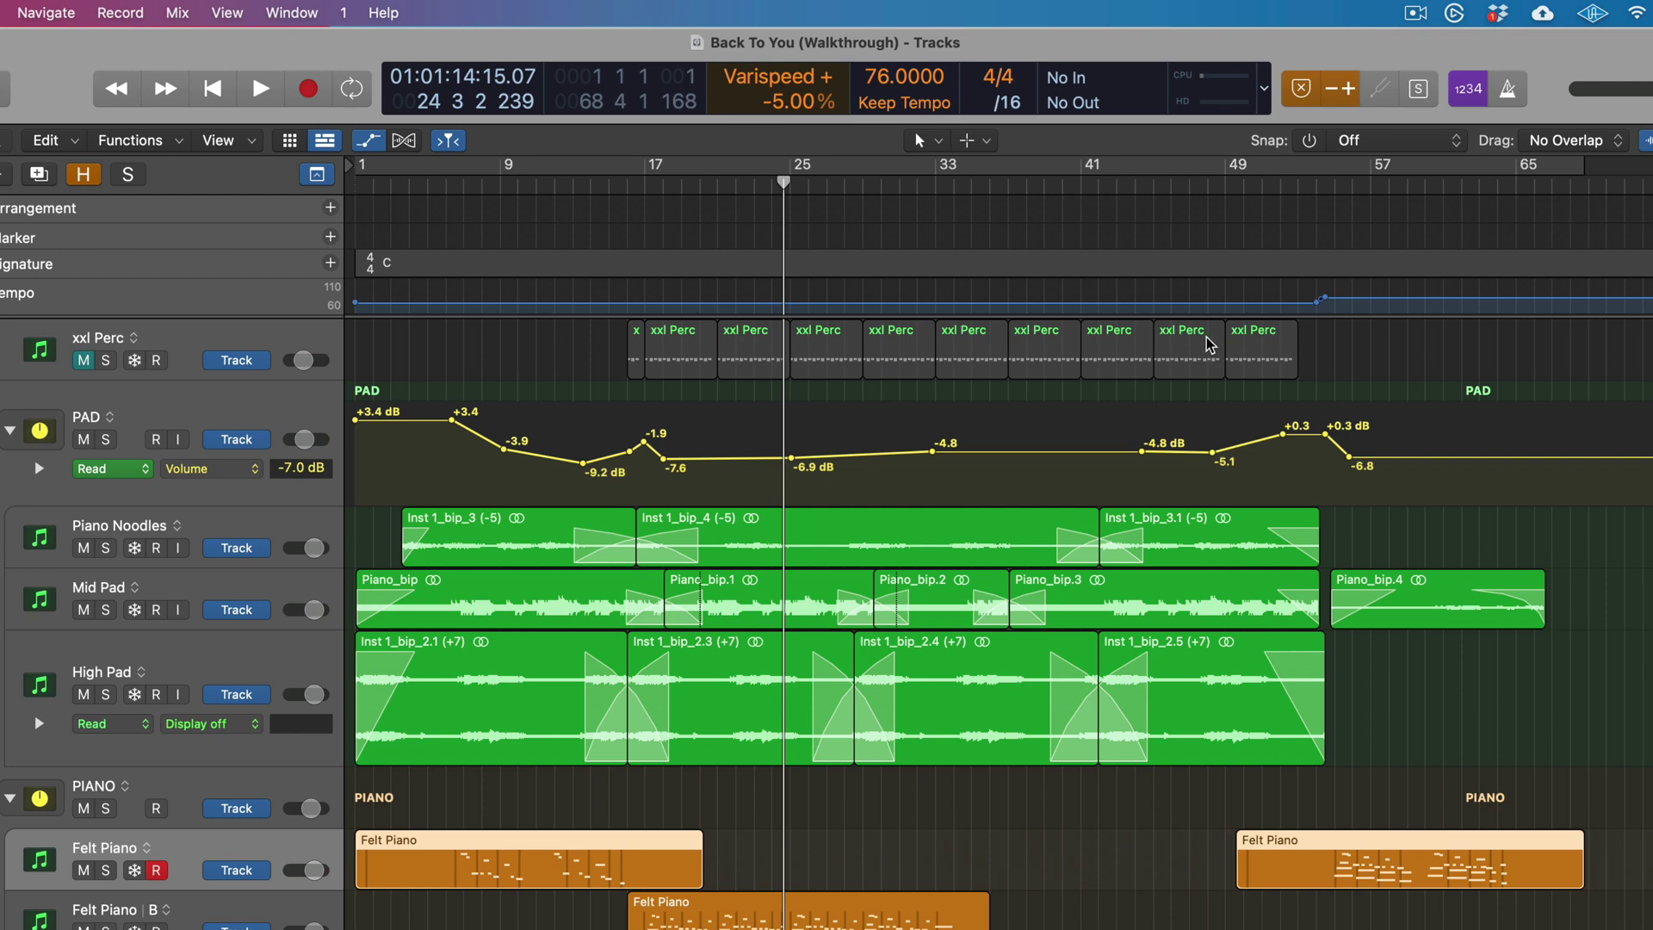
pyautogui.scroll(-3, 1210, 345)
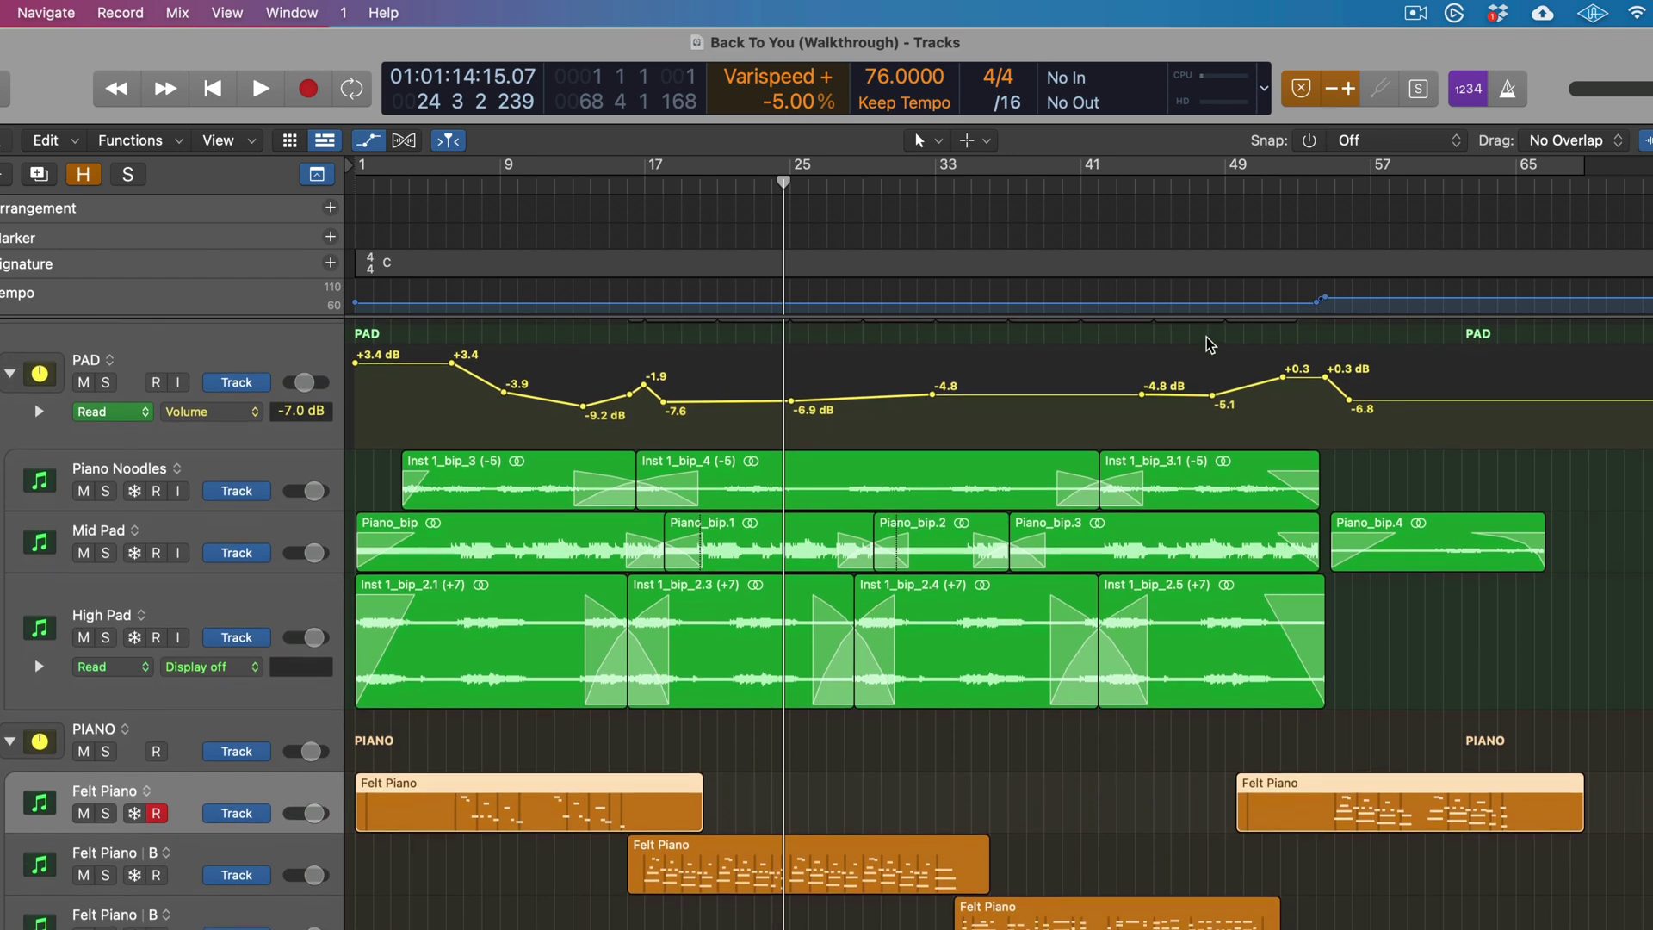
pyautogui.scroll(-1, 1210, 345)
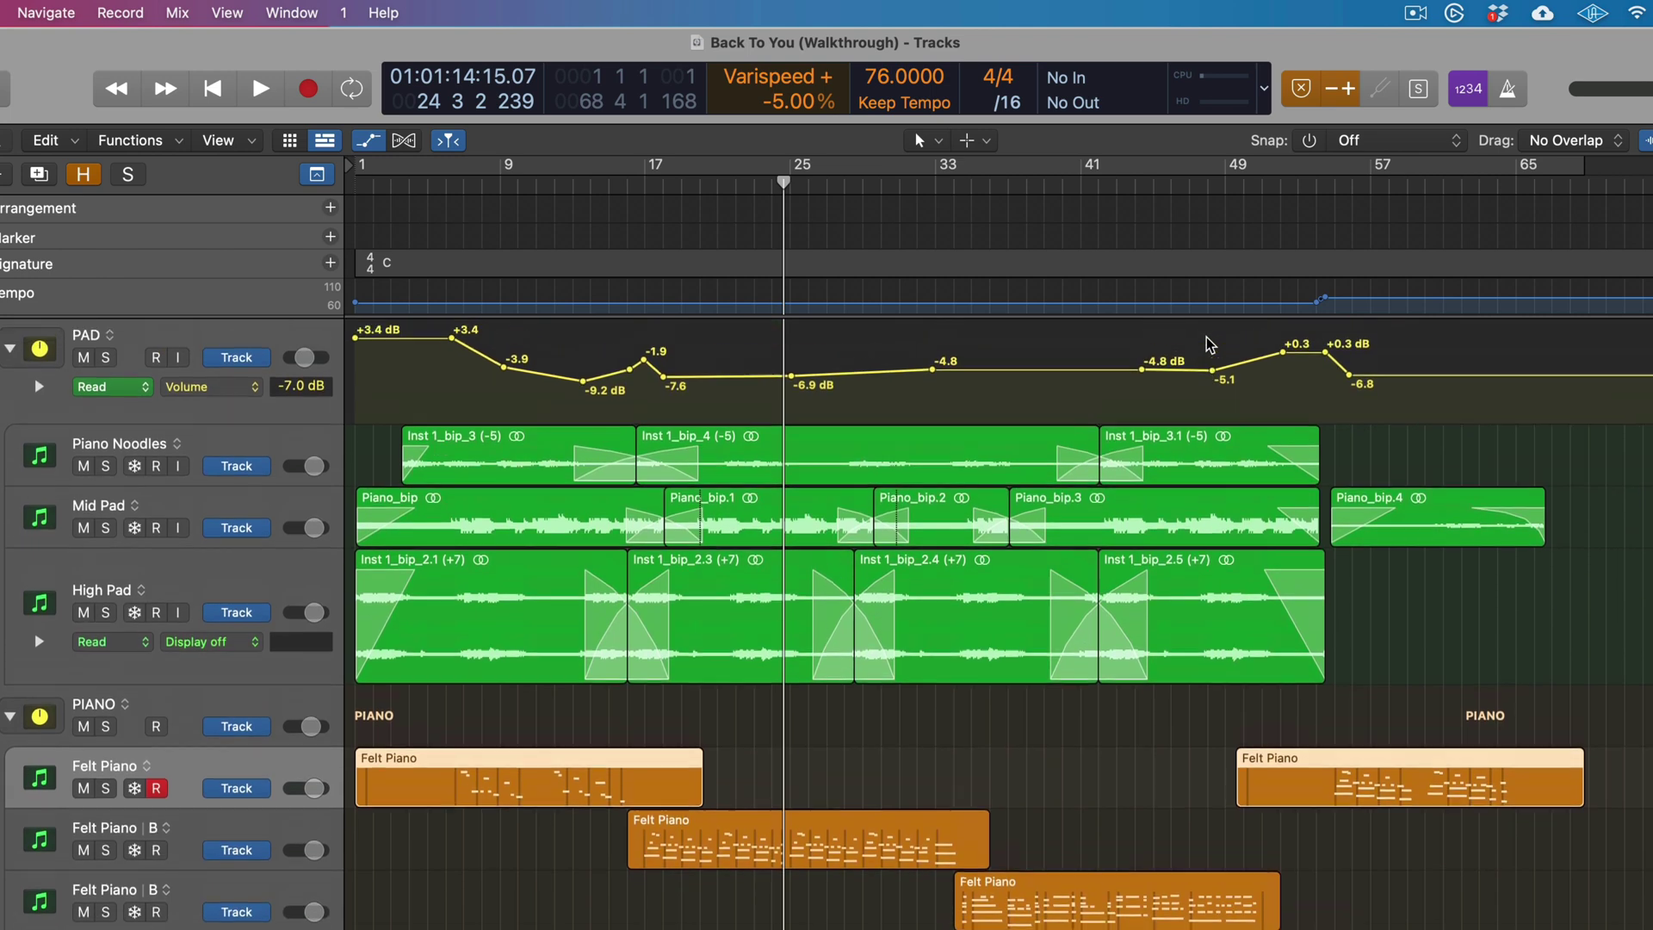
pyautogui.scroll(2, 1210, 345)
pyautogui.scroll(-1, 1209, 344)
pyautogui.scroll(-5, 1210, 344)
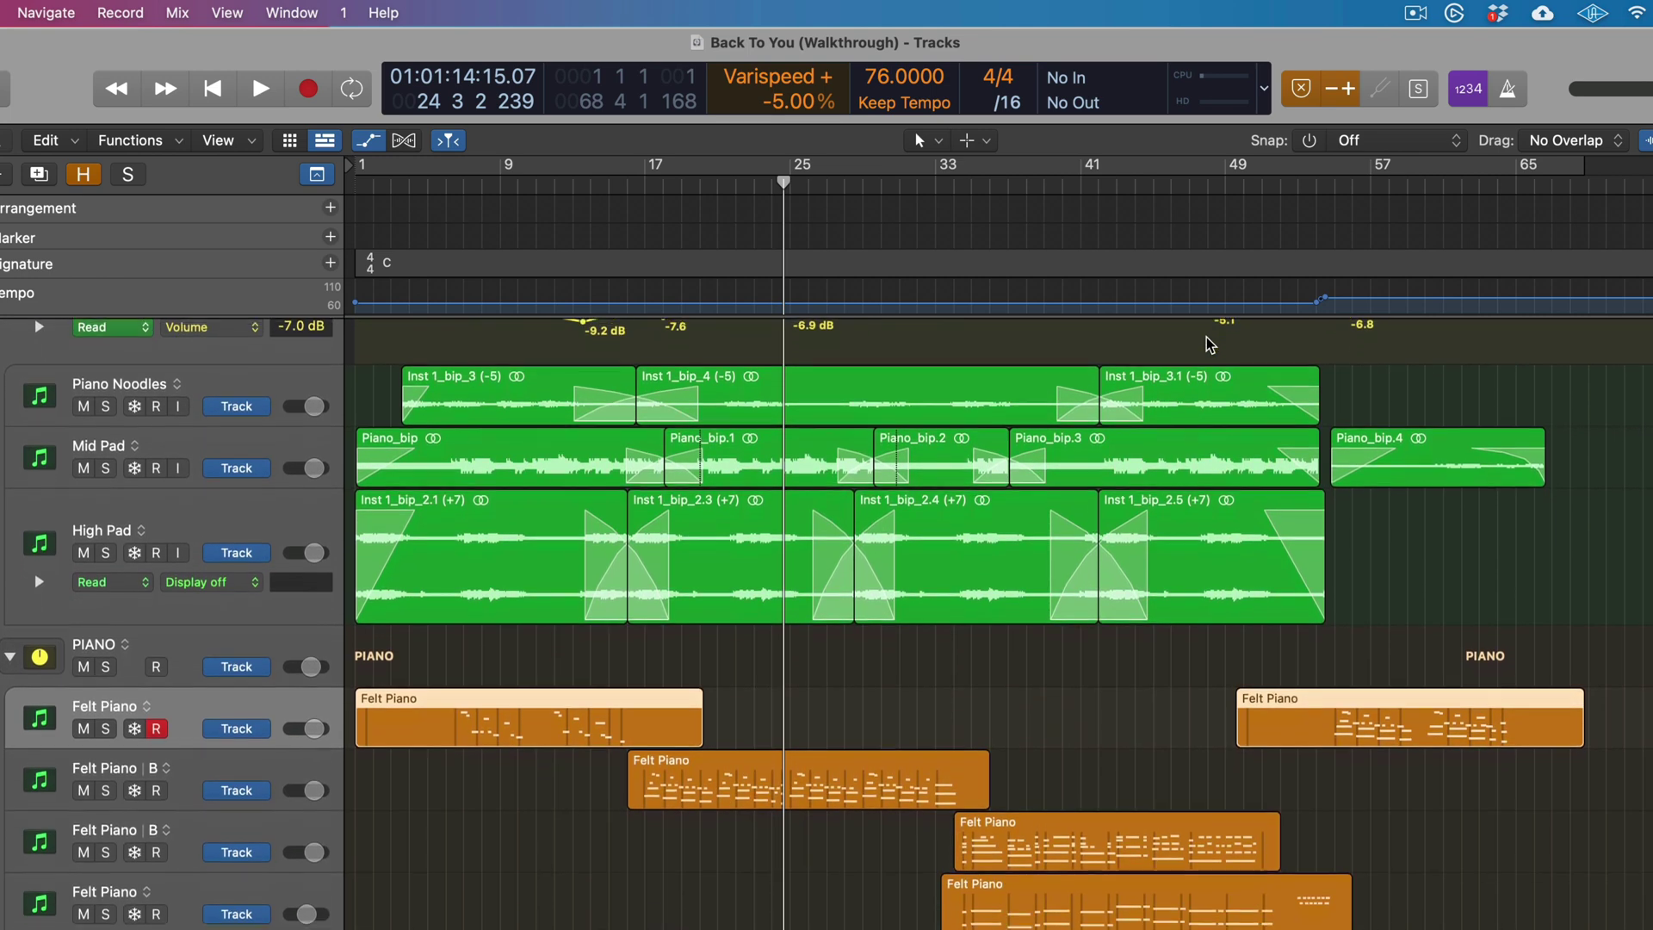
pyautogui.scroll(-1, 1210, 344)
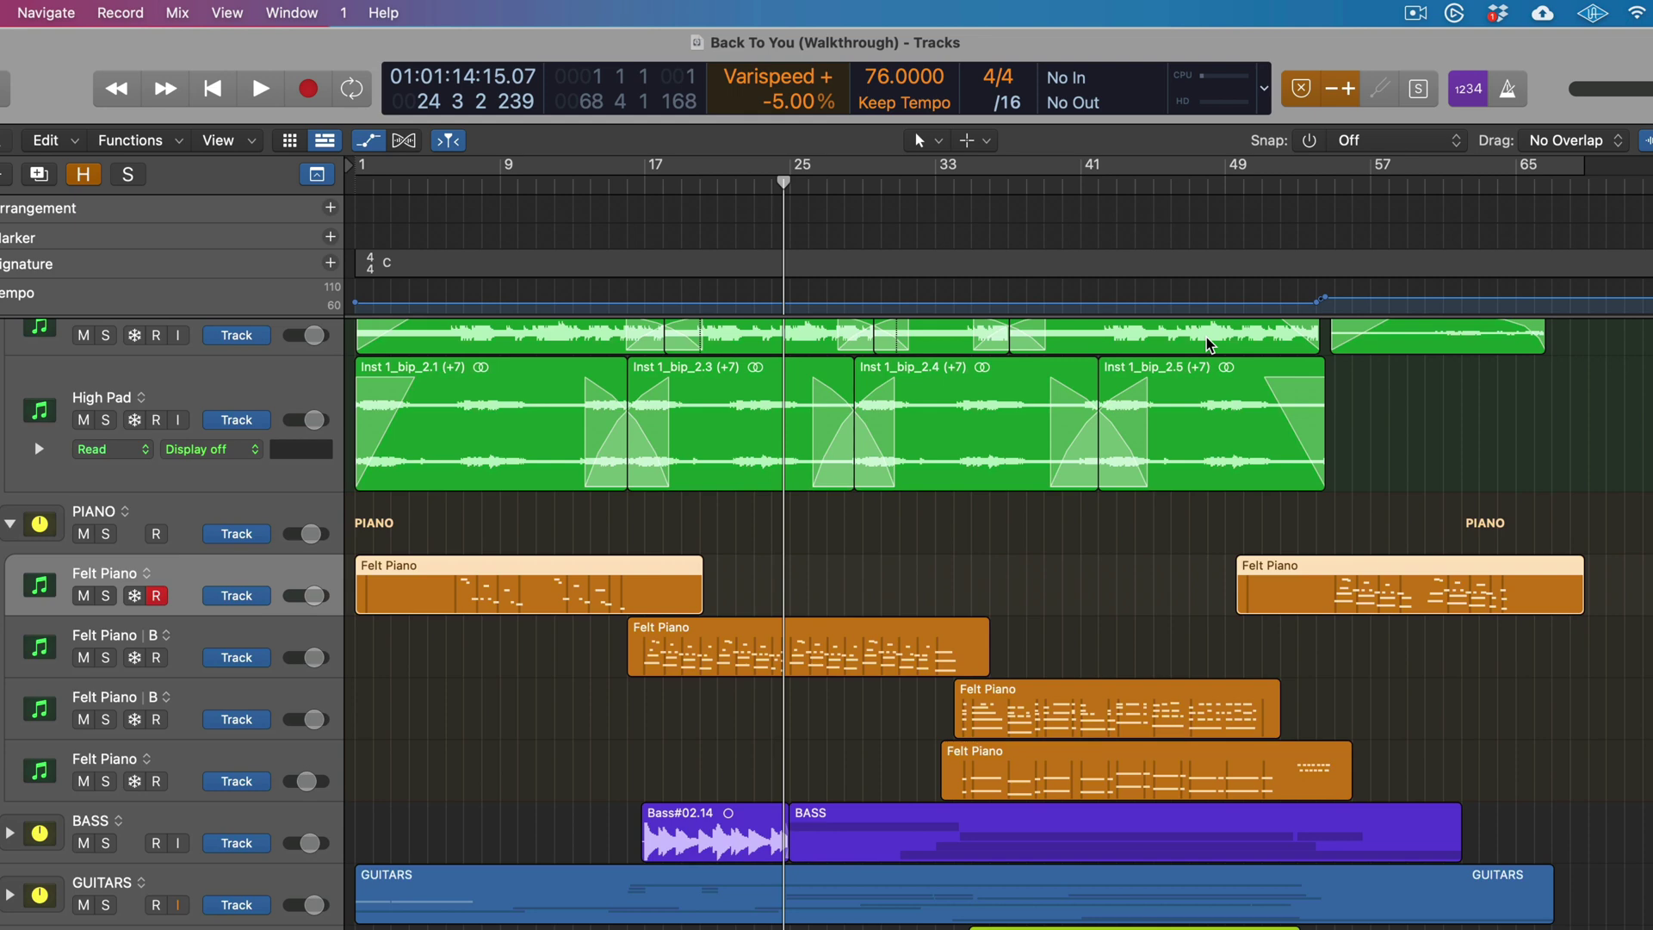
pyautogui.scroll(-3, 1210, 344)
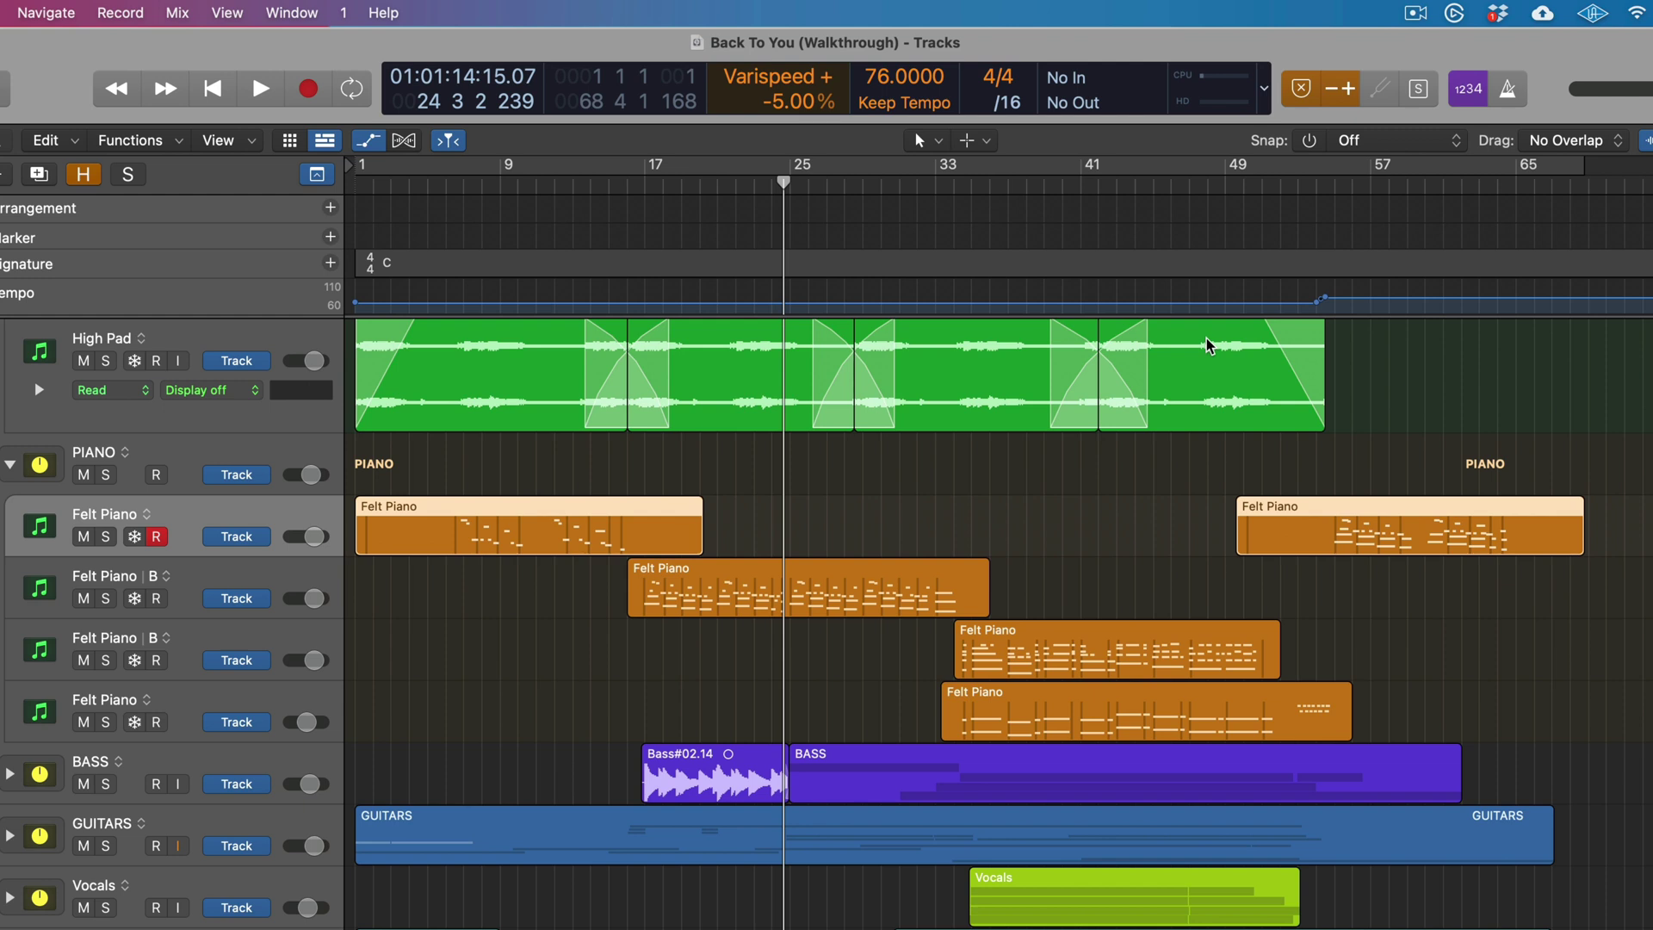
pyautogui.scroll(-1, 1210, 345)
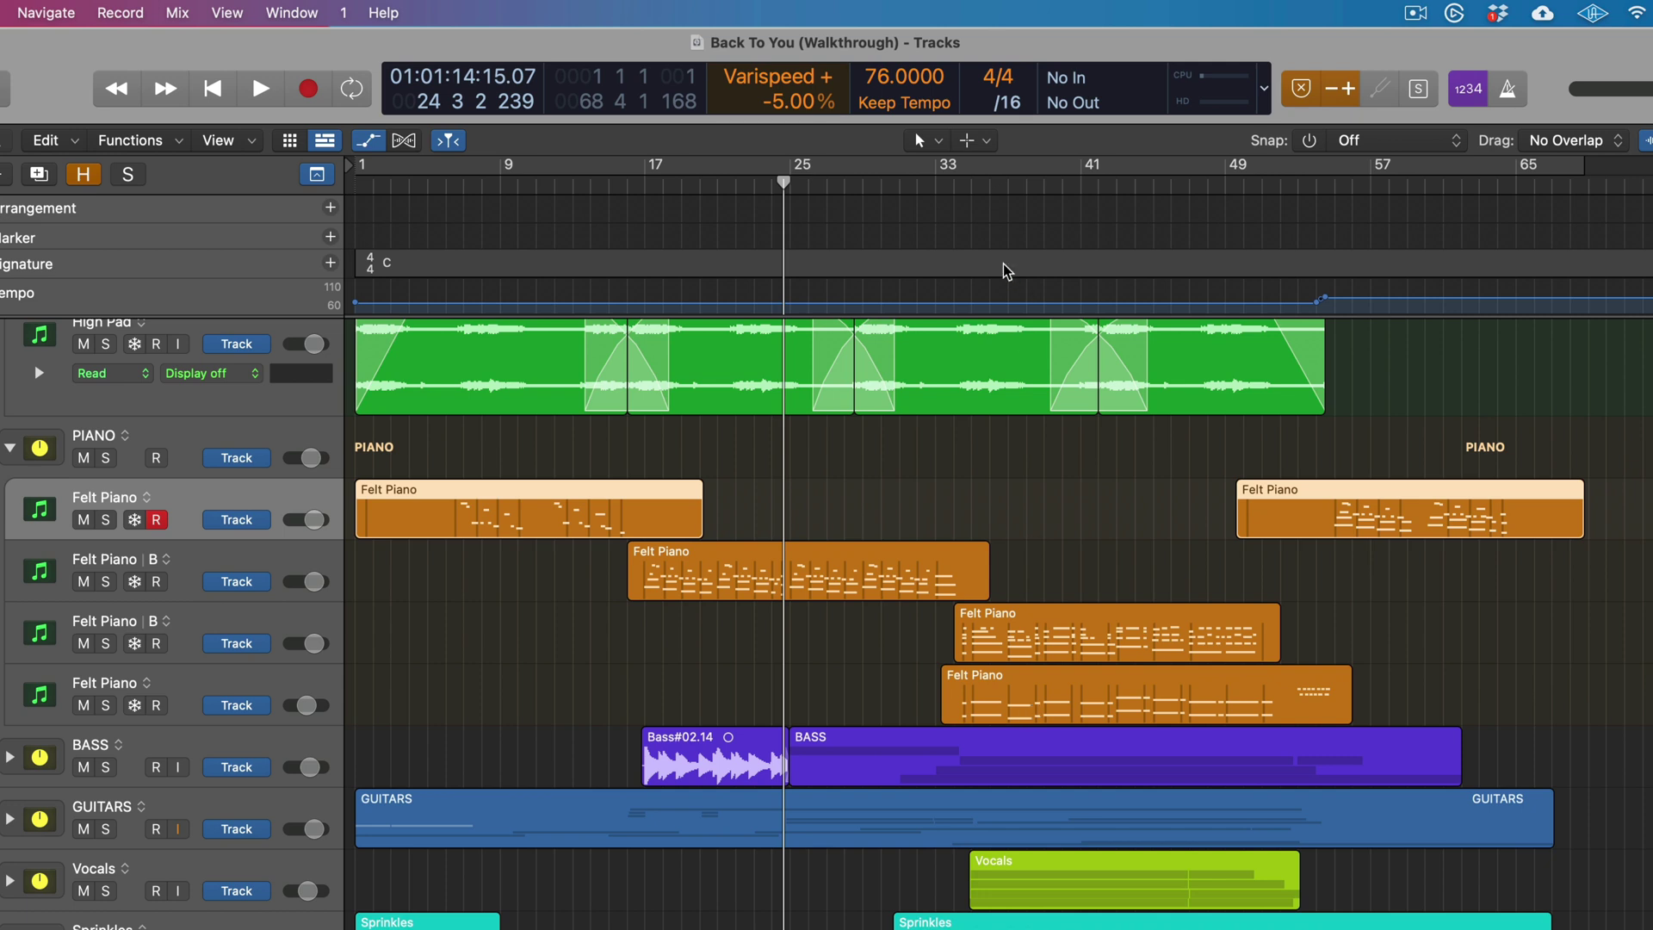
# Solo the fourth Felt Piano track and play it from around bar 34
pyautogui.click(971, 188)
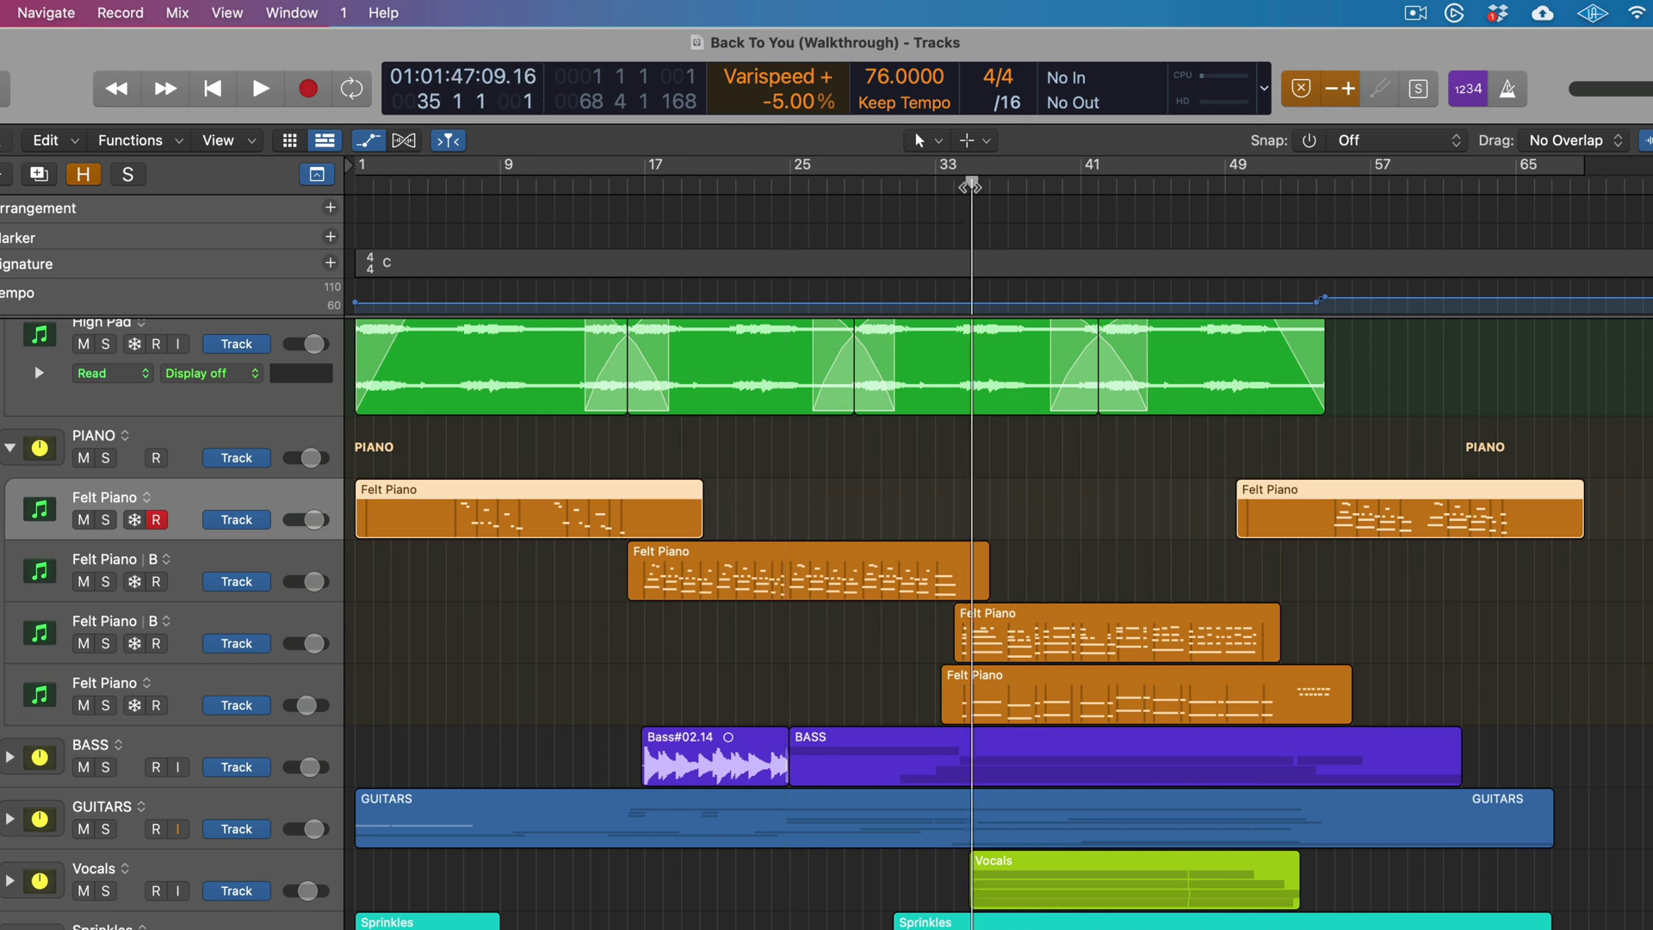
pyautogui.click(255, 678)
pyautogui.click(103, 706)
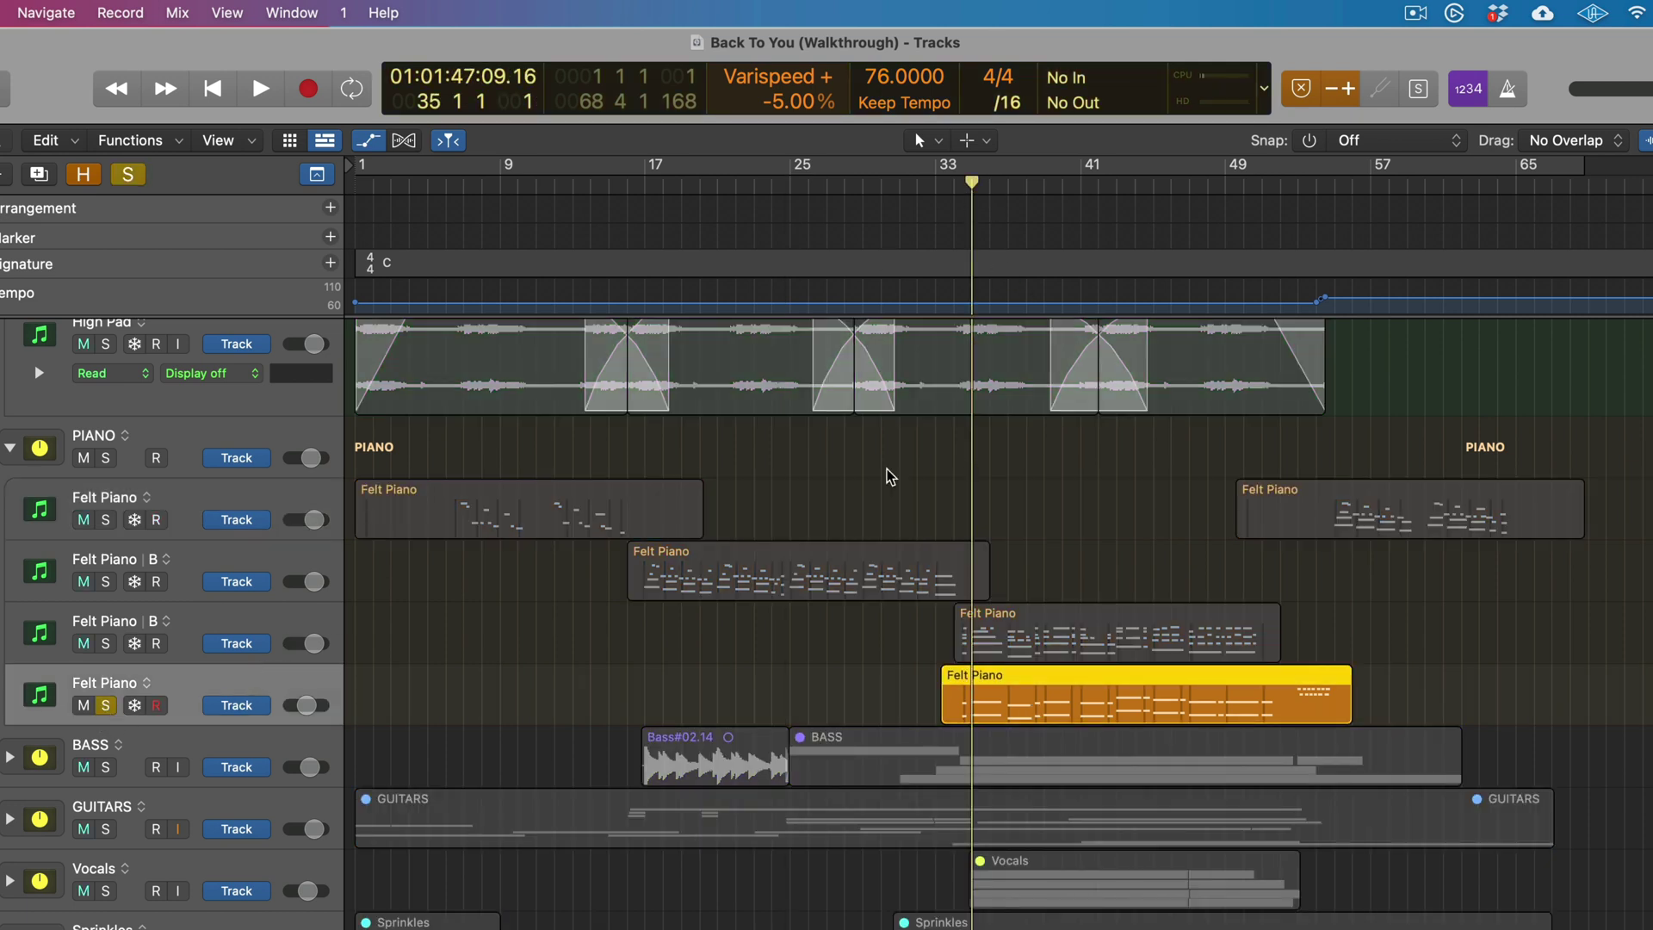
pyautogui.click(954, 185)
pyautogui.press('space')
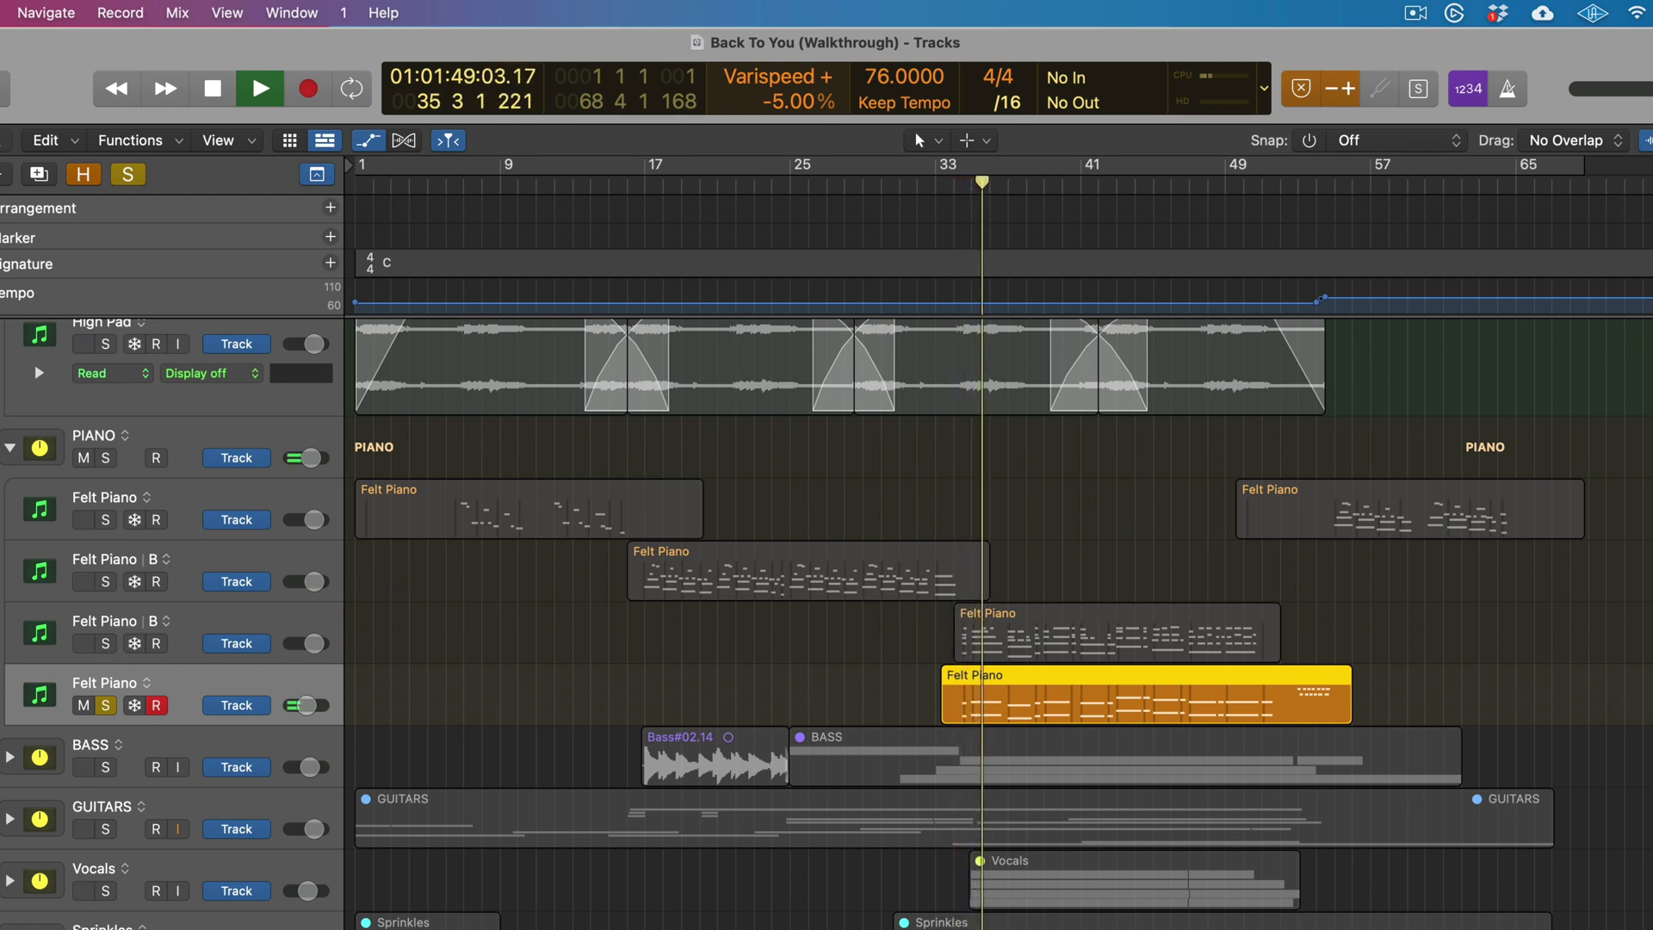
# Compare the fourth Felt Piano with its Channel EQ on and bypassed, leave it bypassed, then stop playback and turn solo off
pyautogui.click(2, 637)
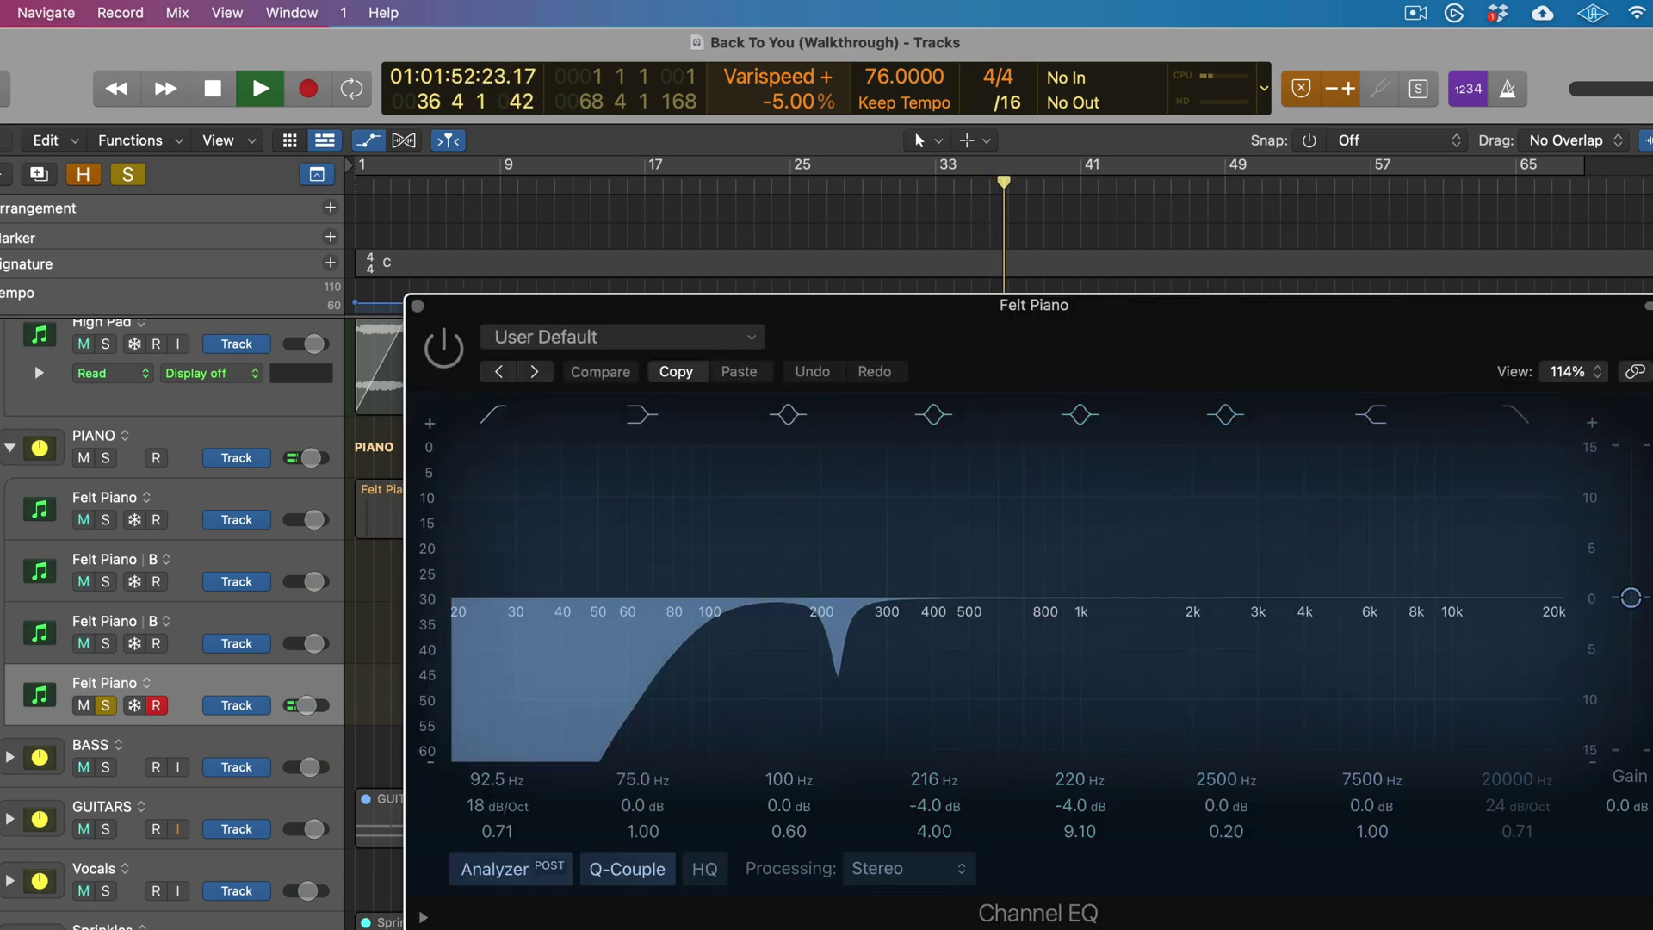
pyautogui.click(444, 350)
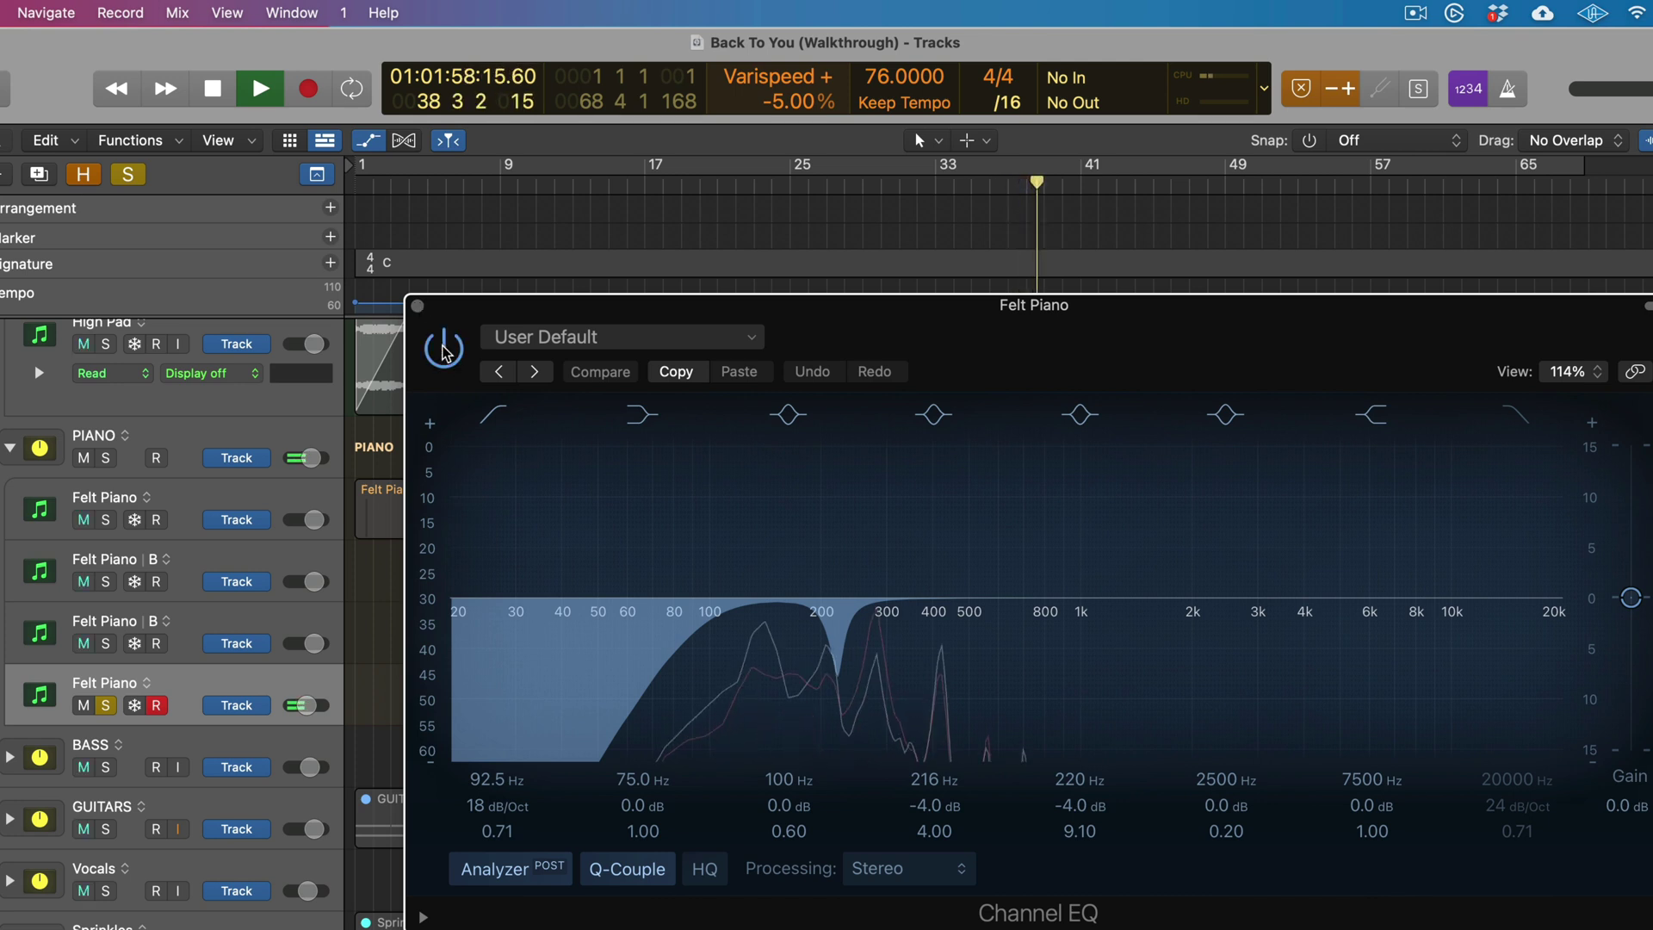
pyautogui.click(444, 351)
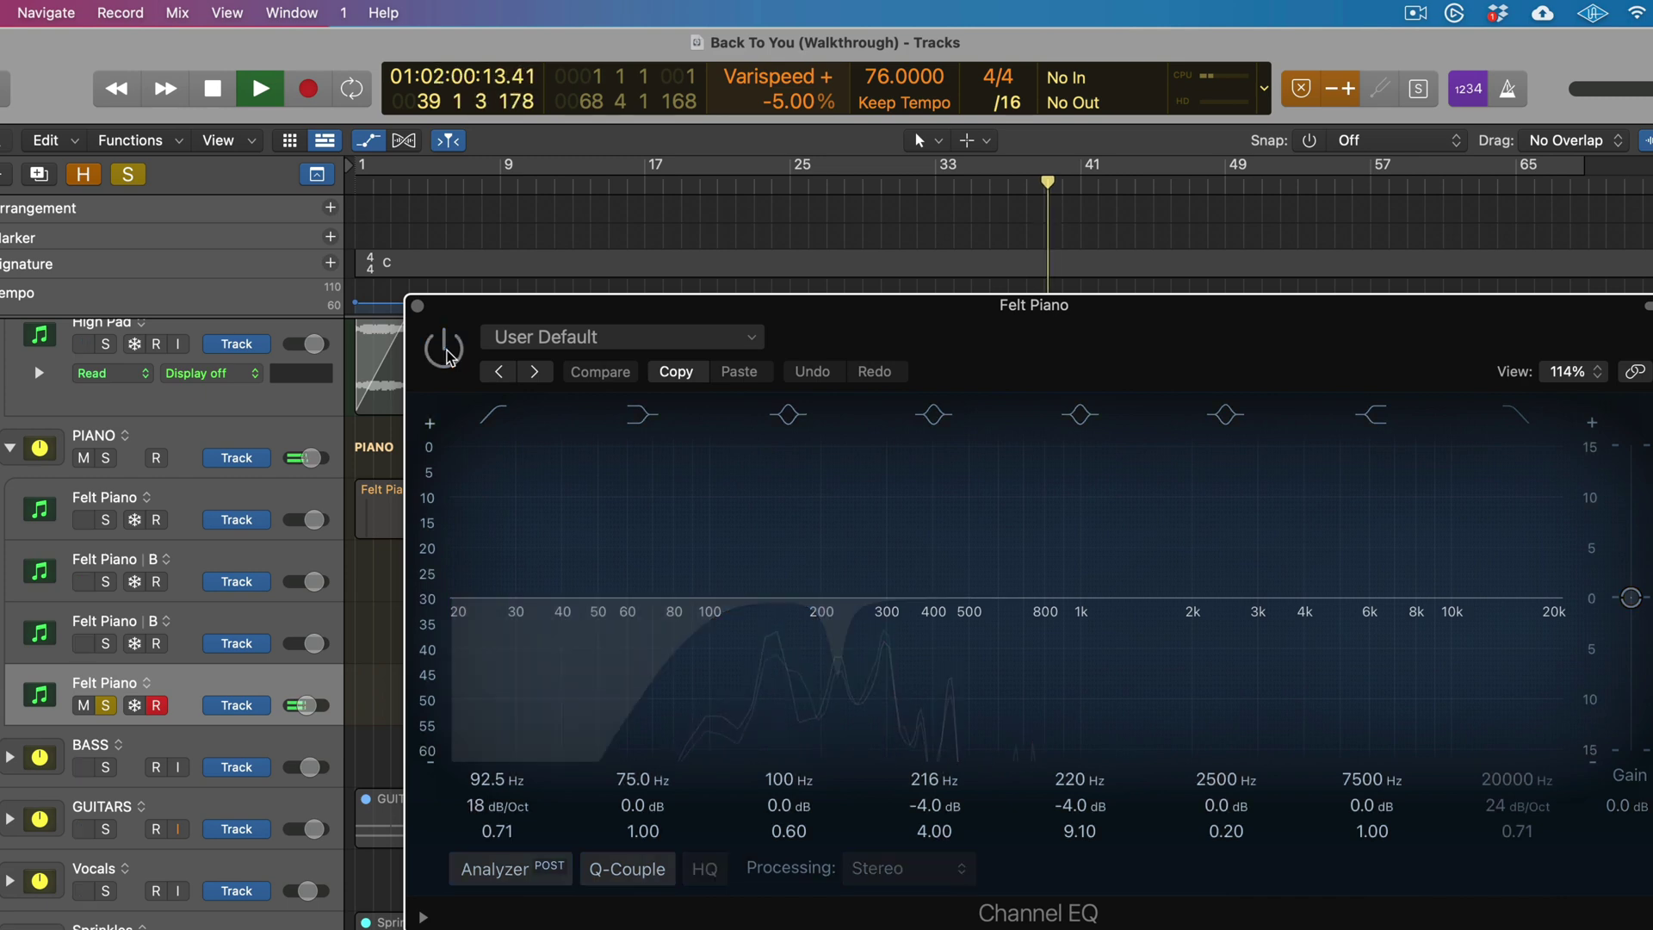
pyautogui.click(418, 305)
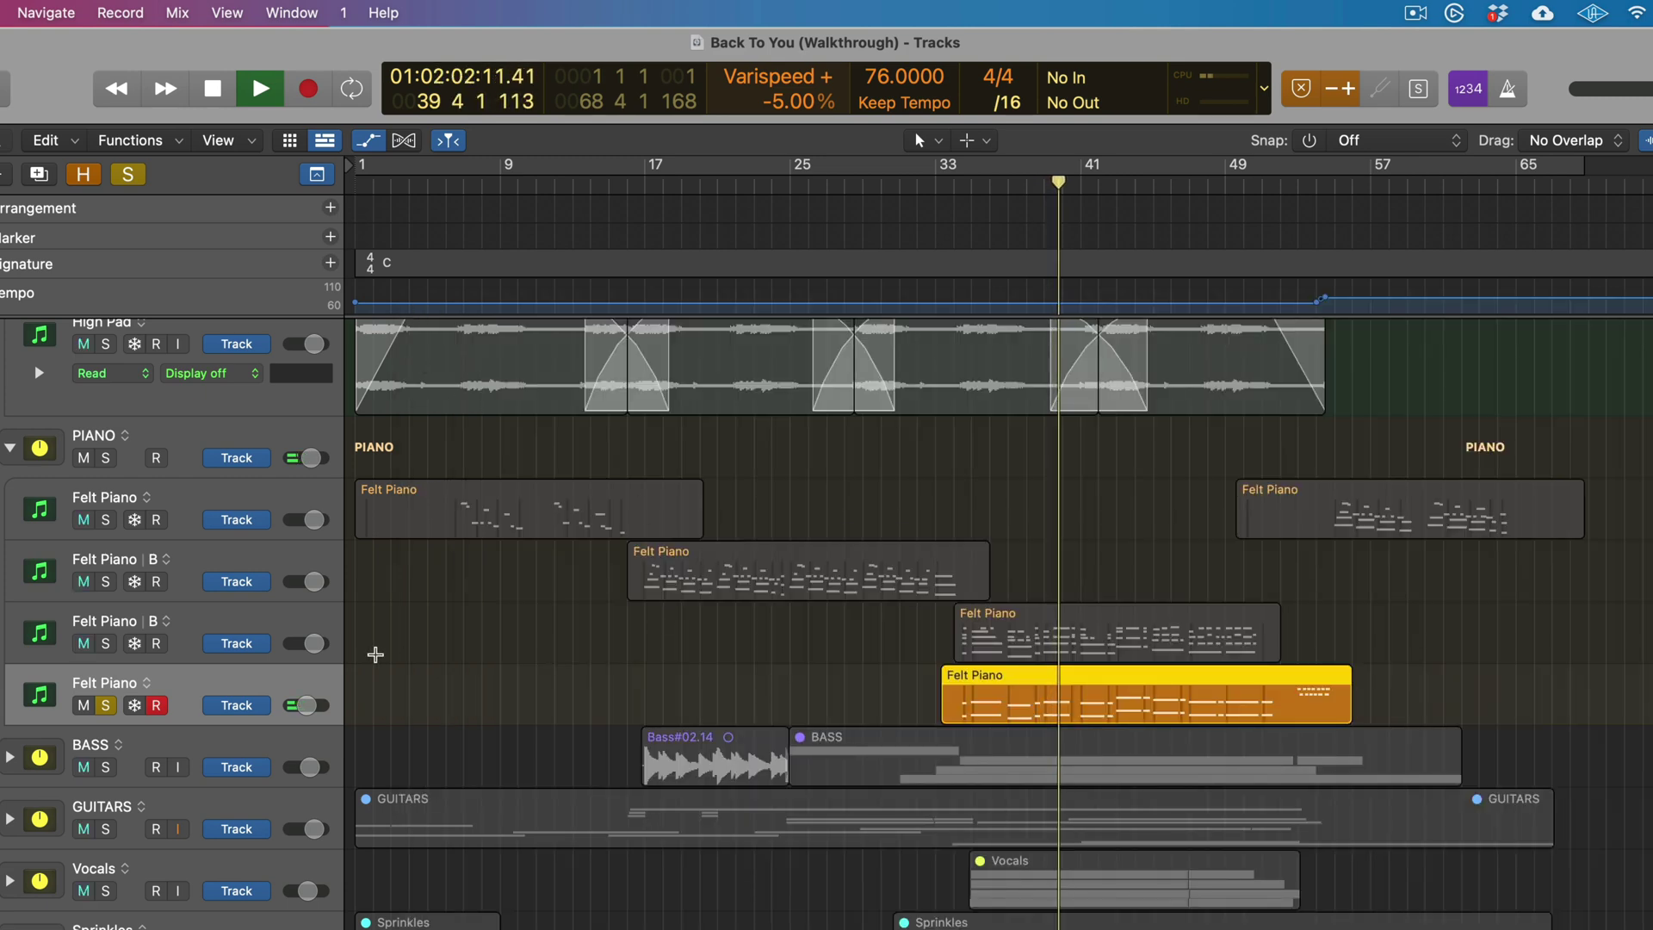
pyautogui.click(106, 706)
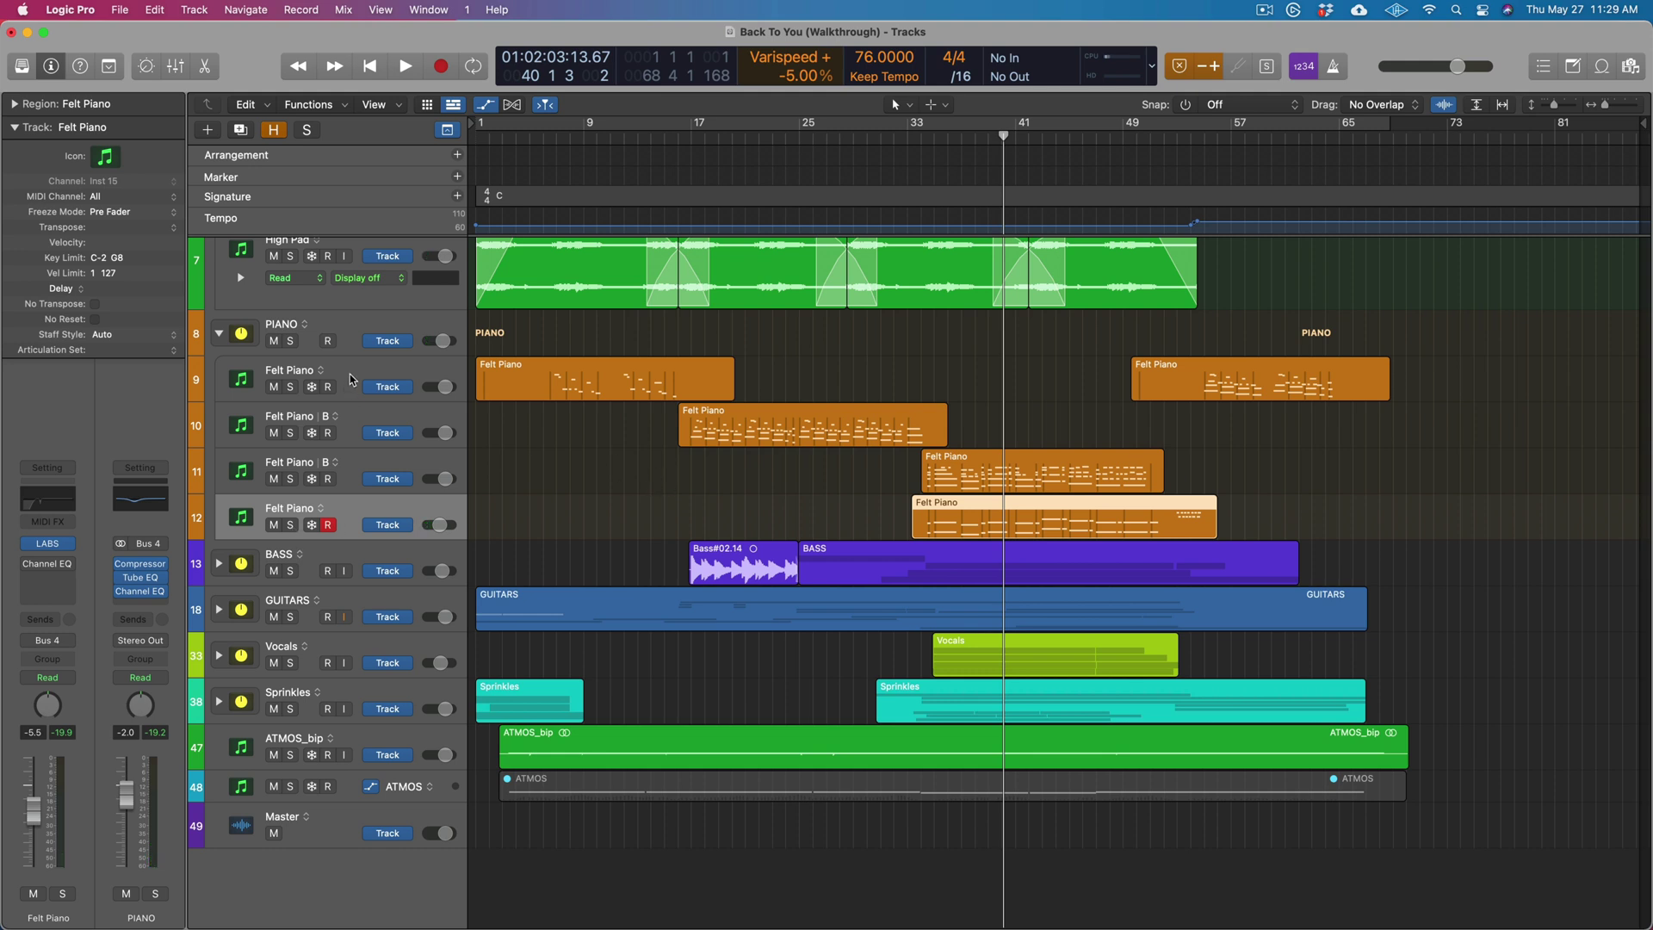
# Review the Channel EQ curve on the PIANO track stack, then close the plug-in
pyautogui.click(362, 317)
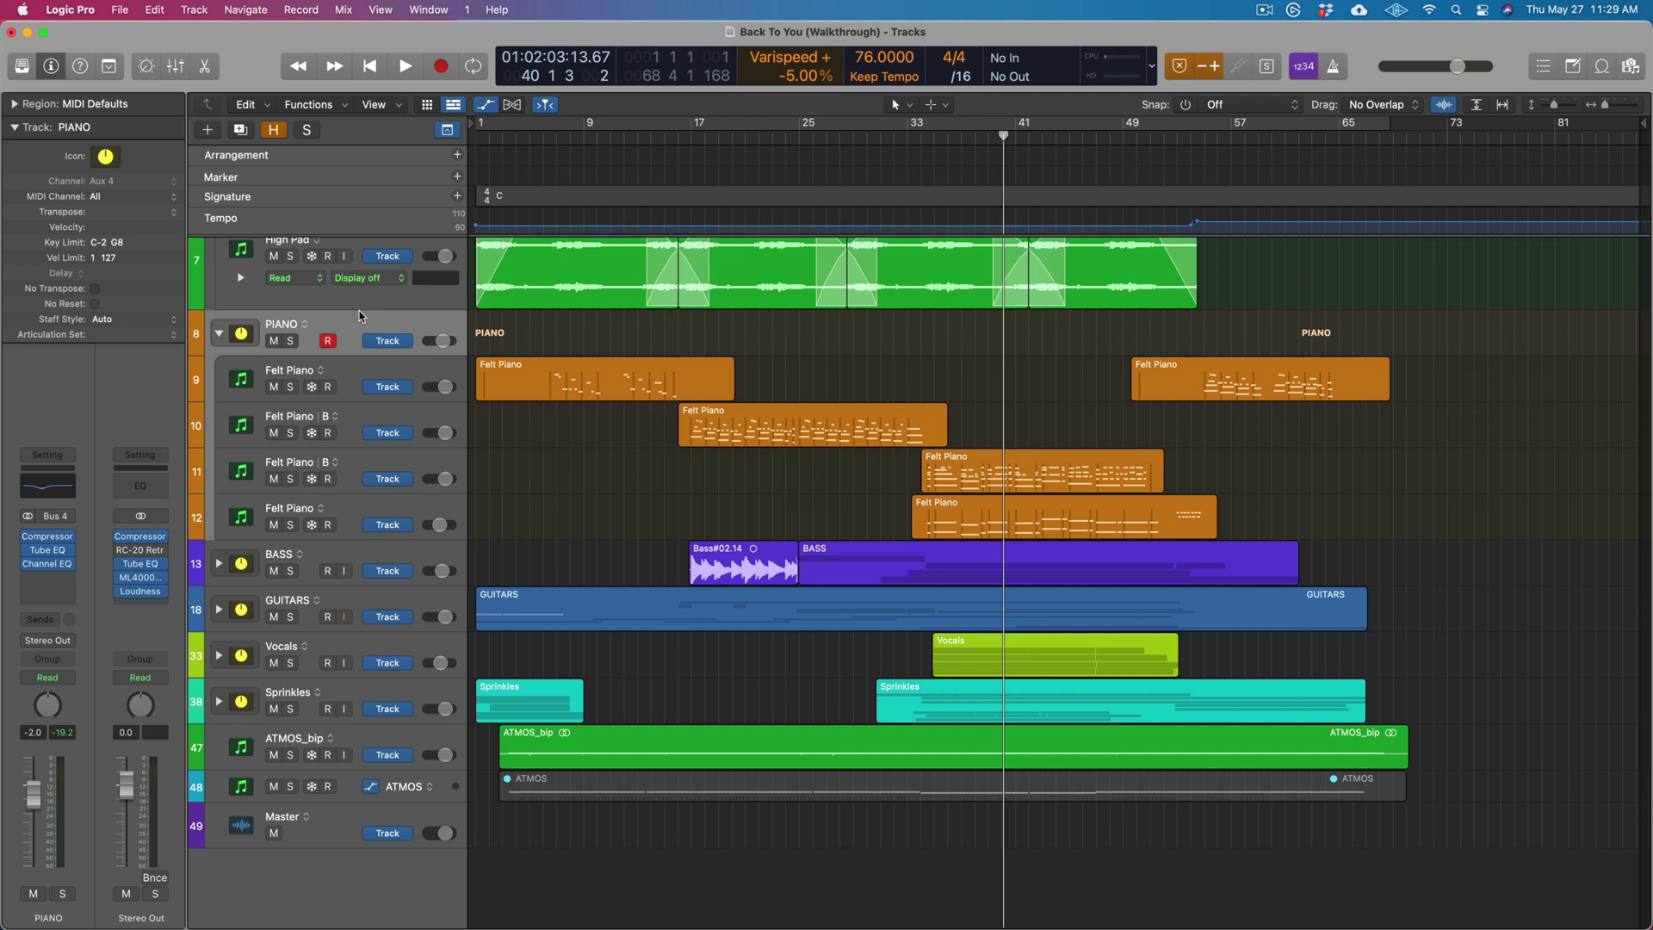
pyautogui.moveTo(51, 553)
pyautogui.click(49, 564)
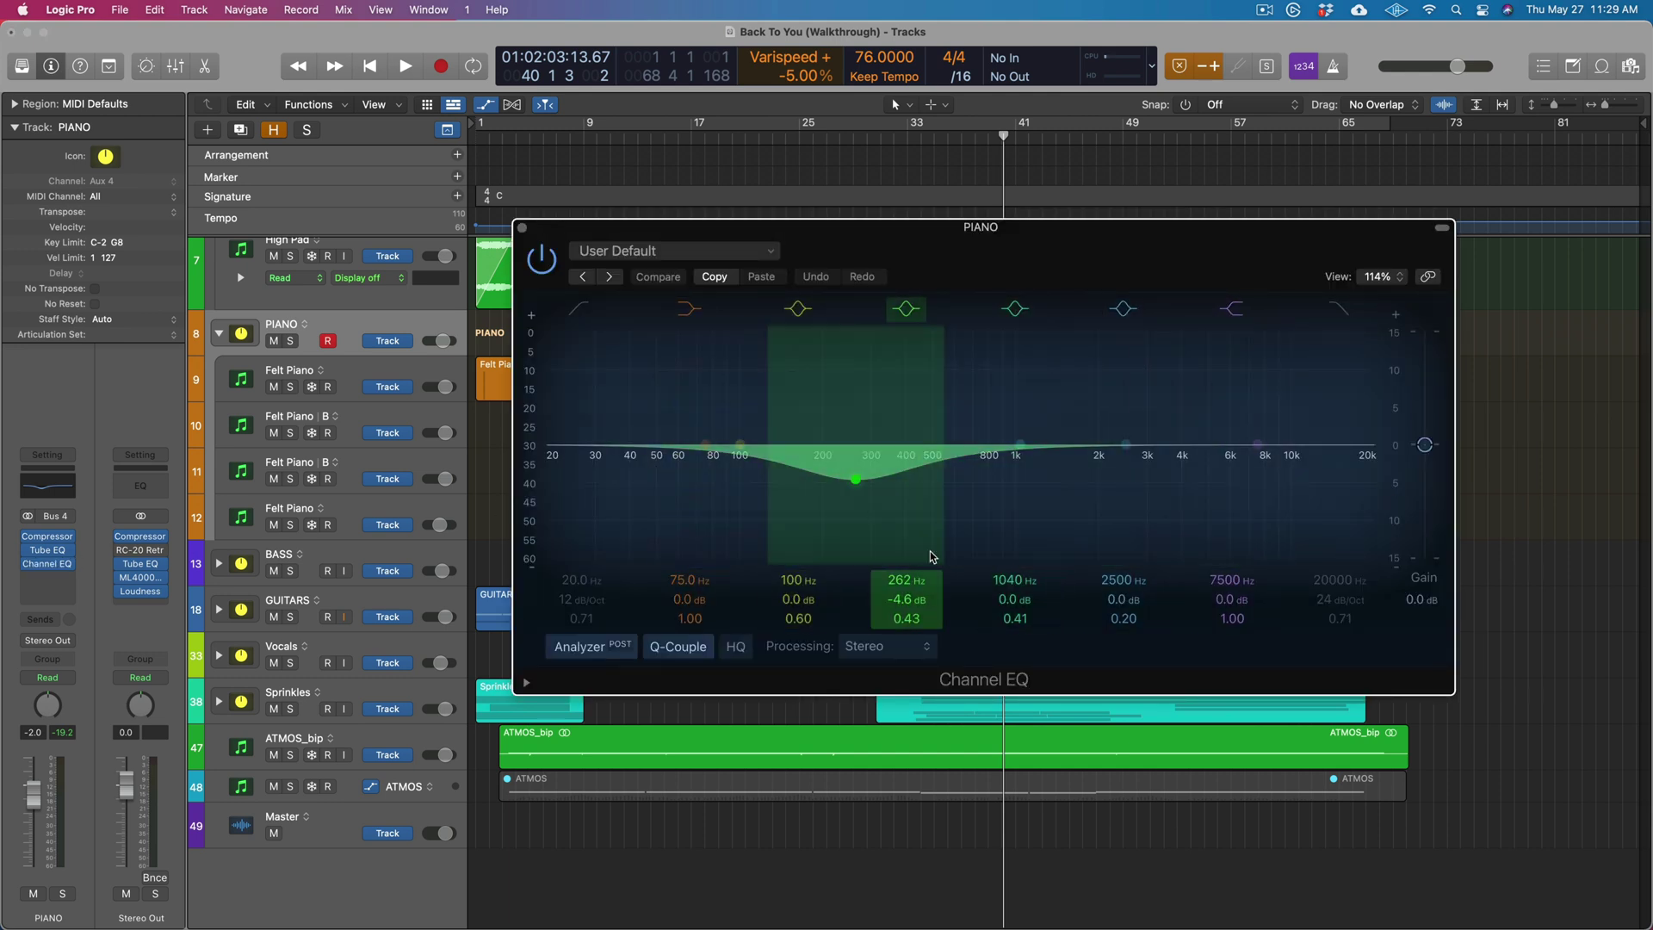
pyautogui.click(522, 229)
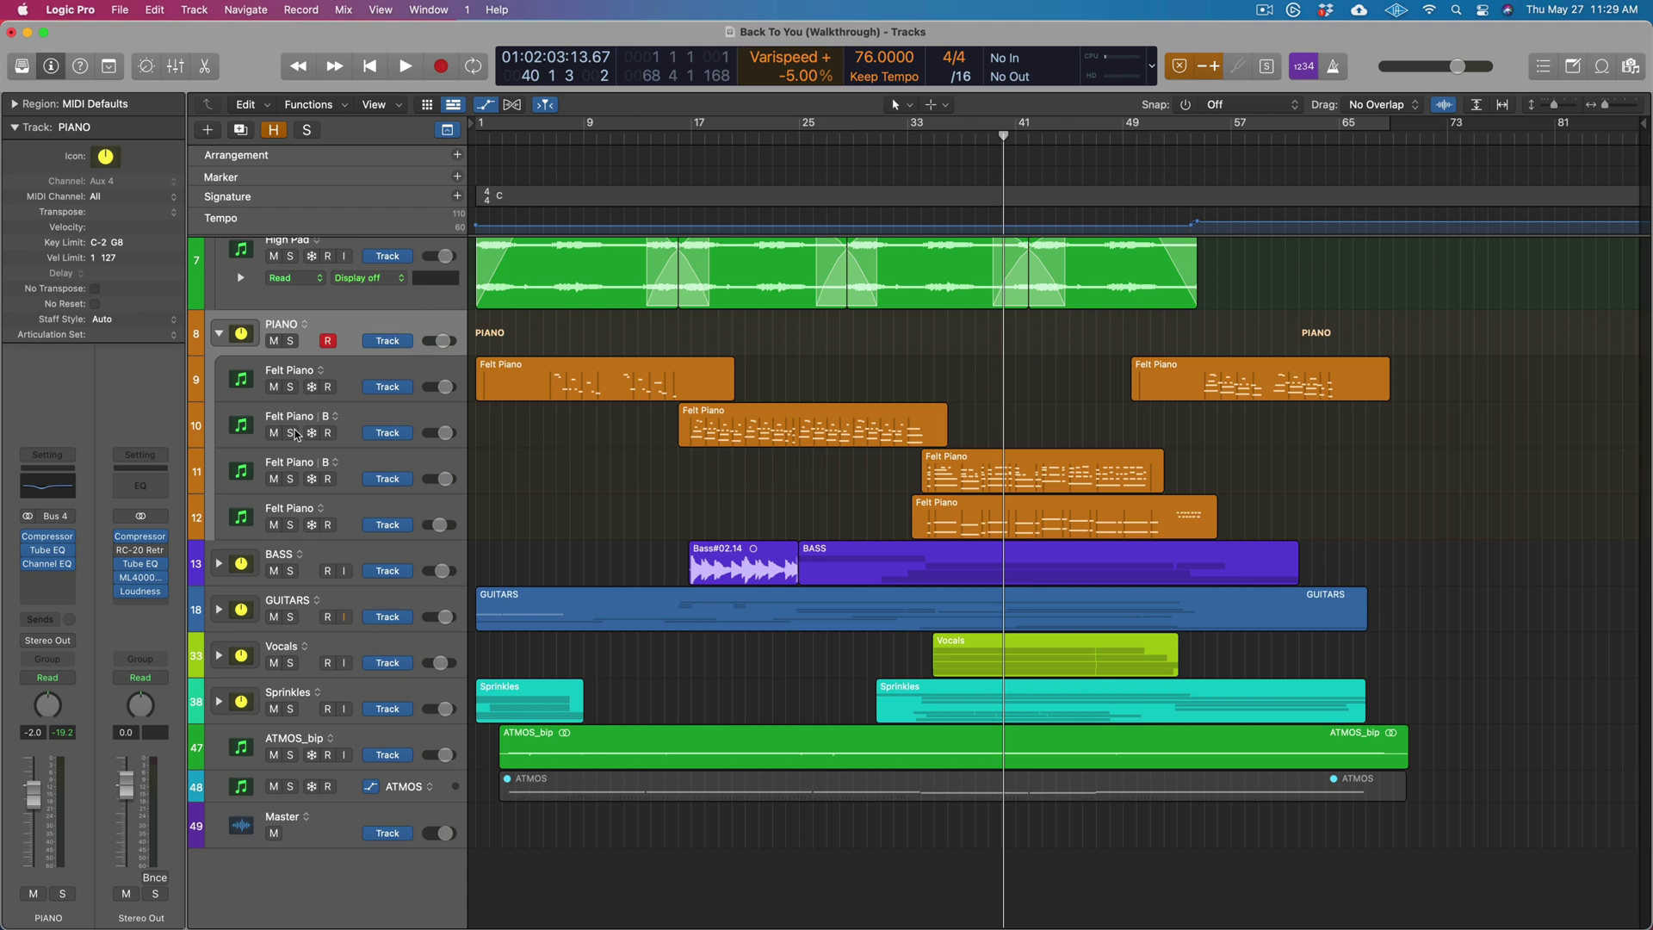
# Select the first Felt Piano track, place the playhead at bar 7 and review the ValhallaRoom reverb on its Bus 1 send
pyautogui.click(366, 371)
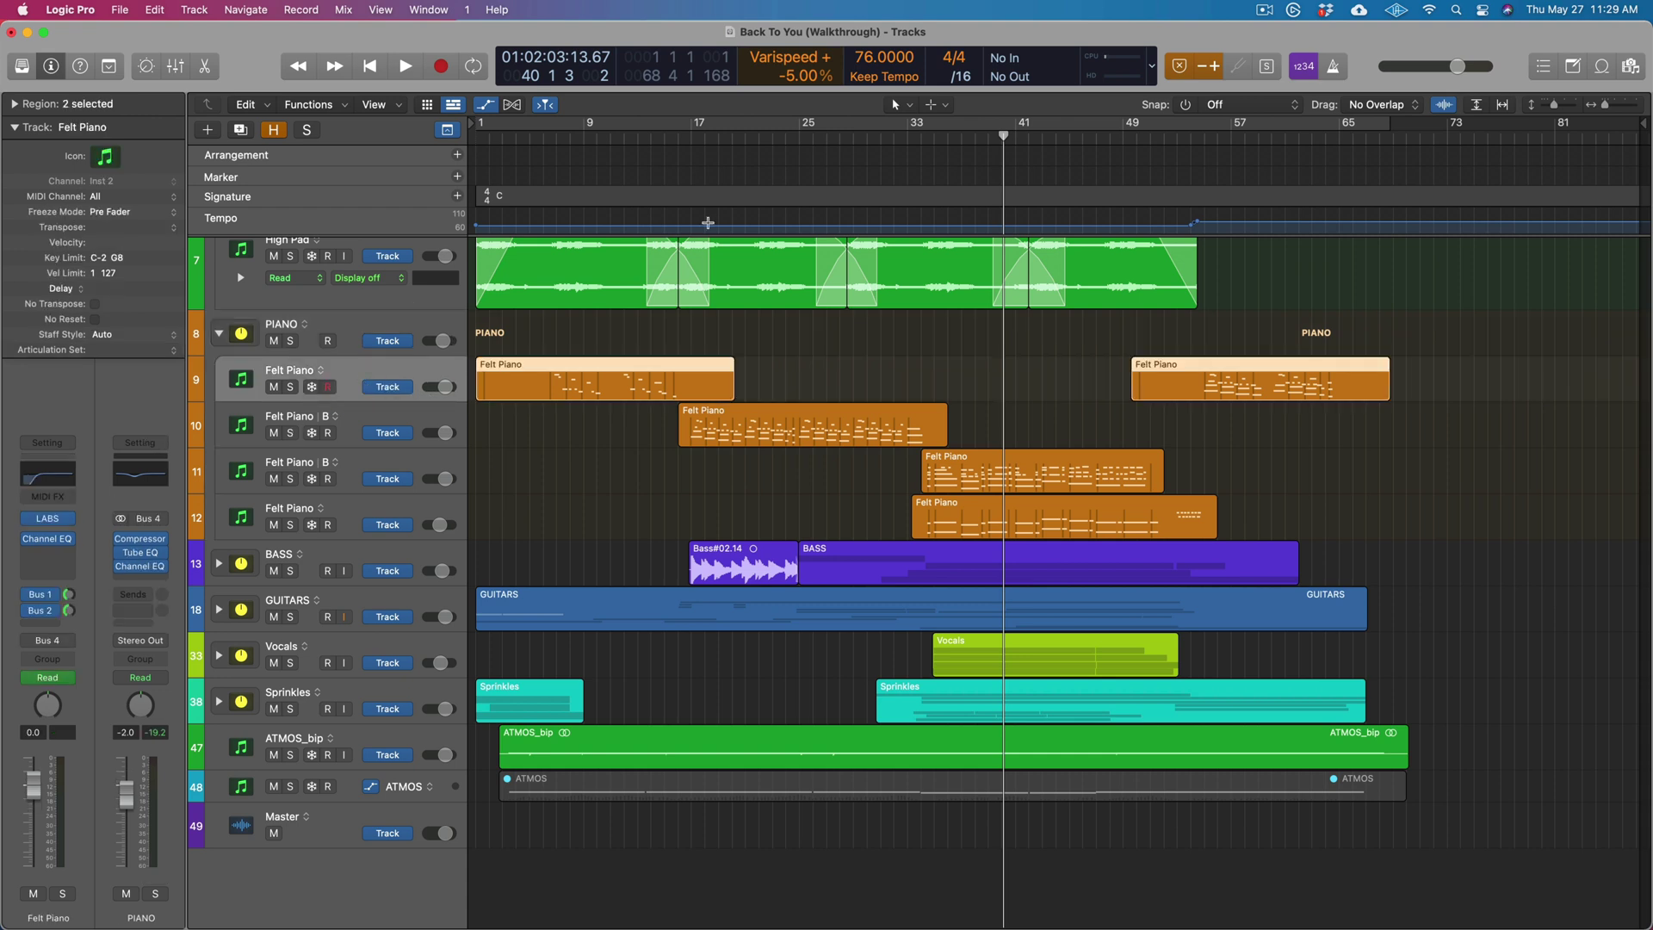
pyautogui.click(598, 176)
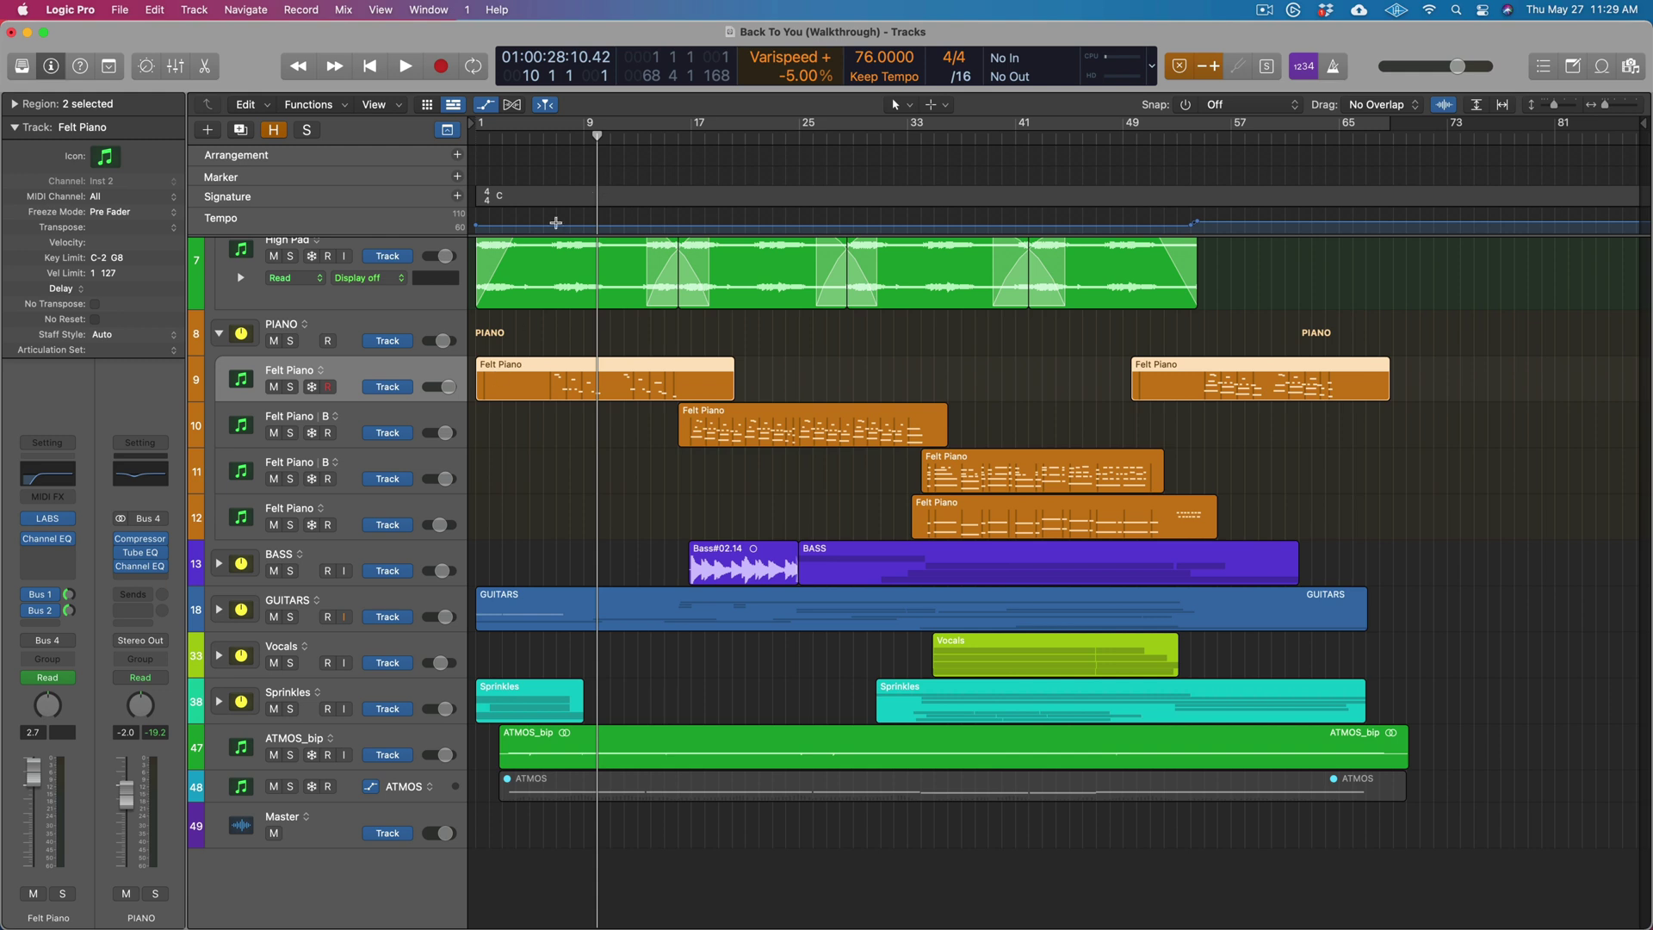
pyautogui.click(557, 176)
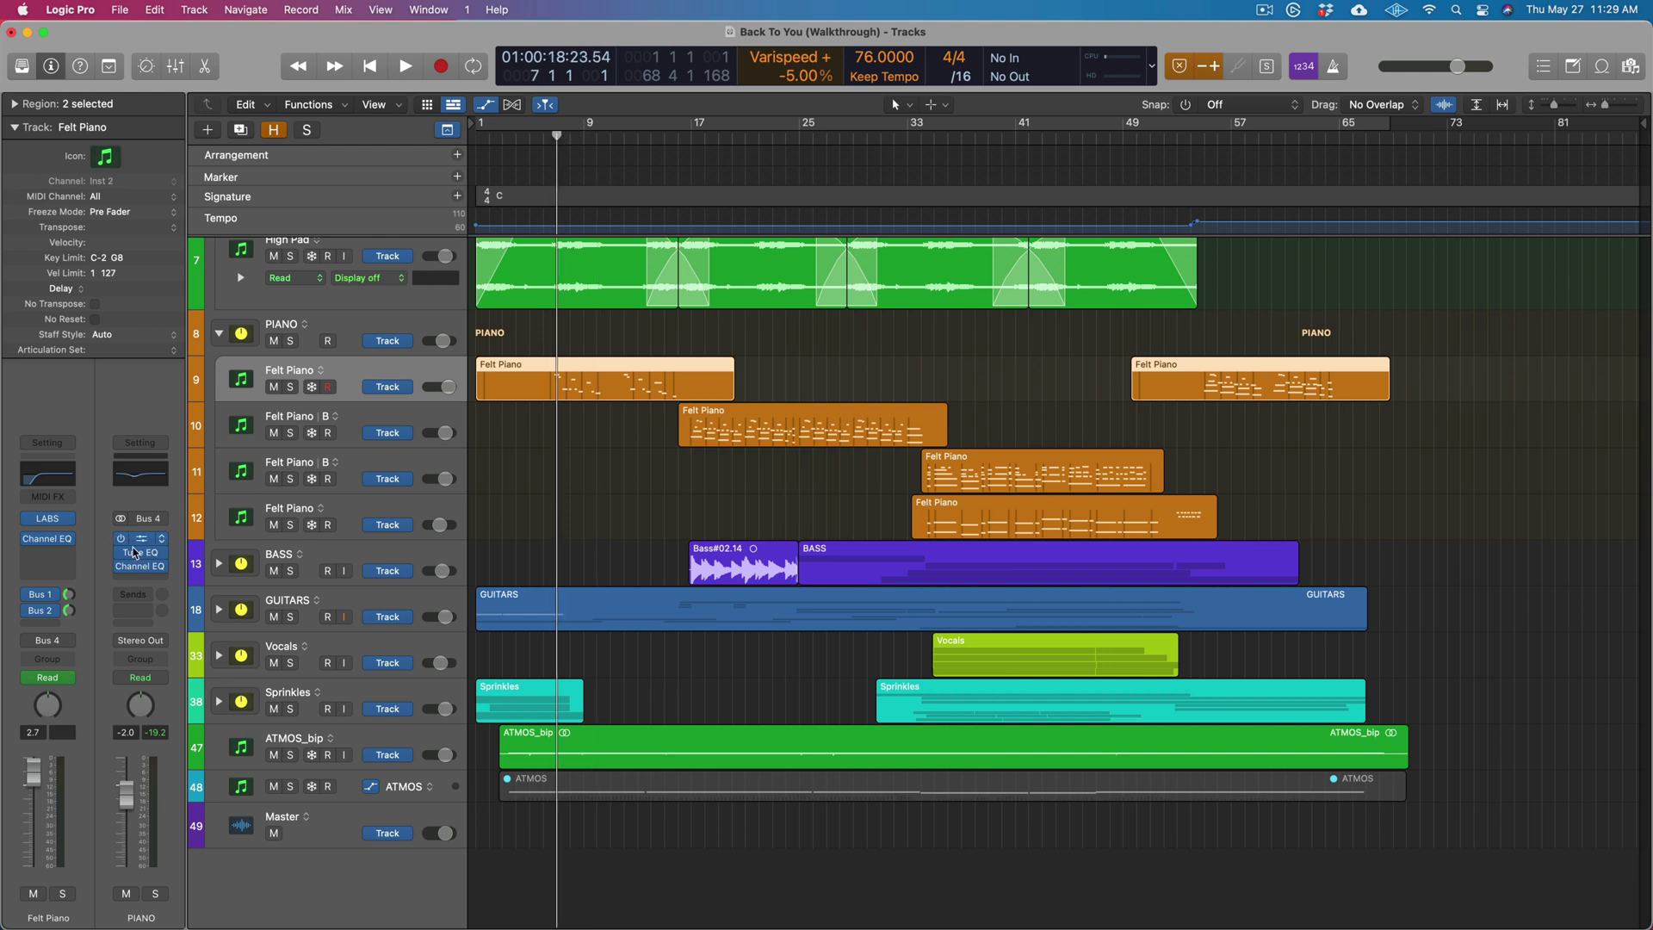
pyautogui.click(71, 601)
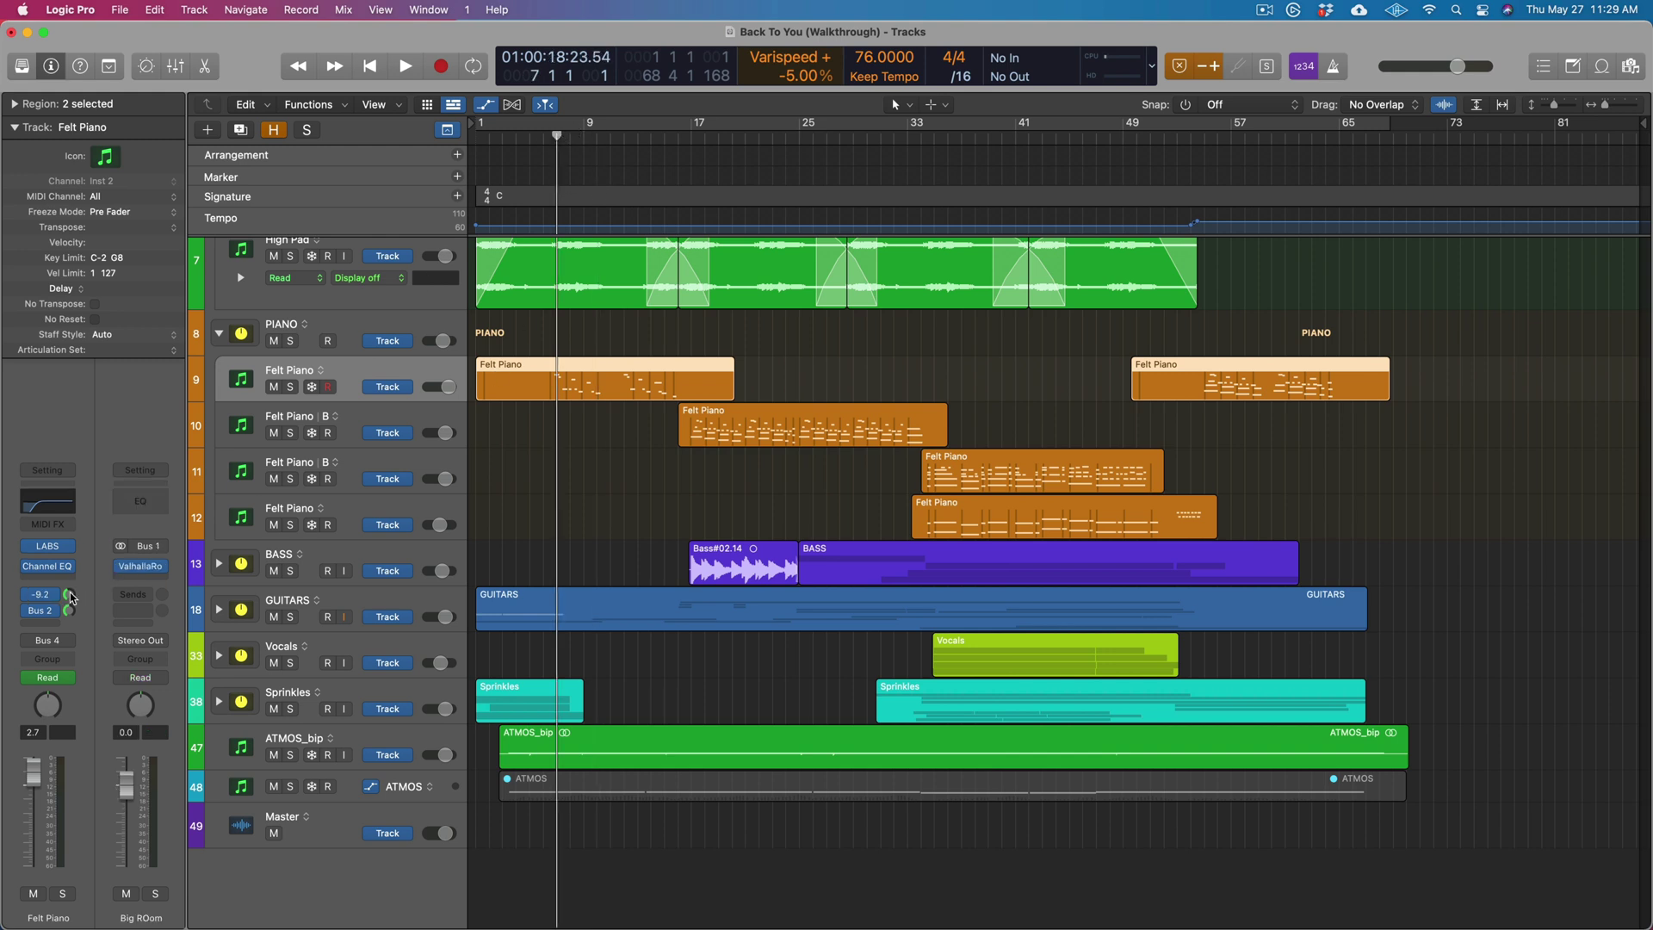
pyautogui.click(141, 568)
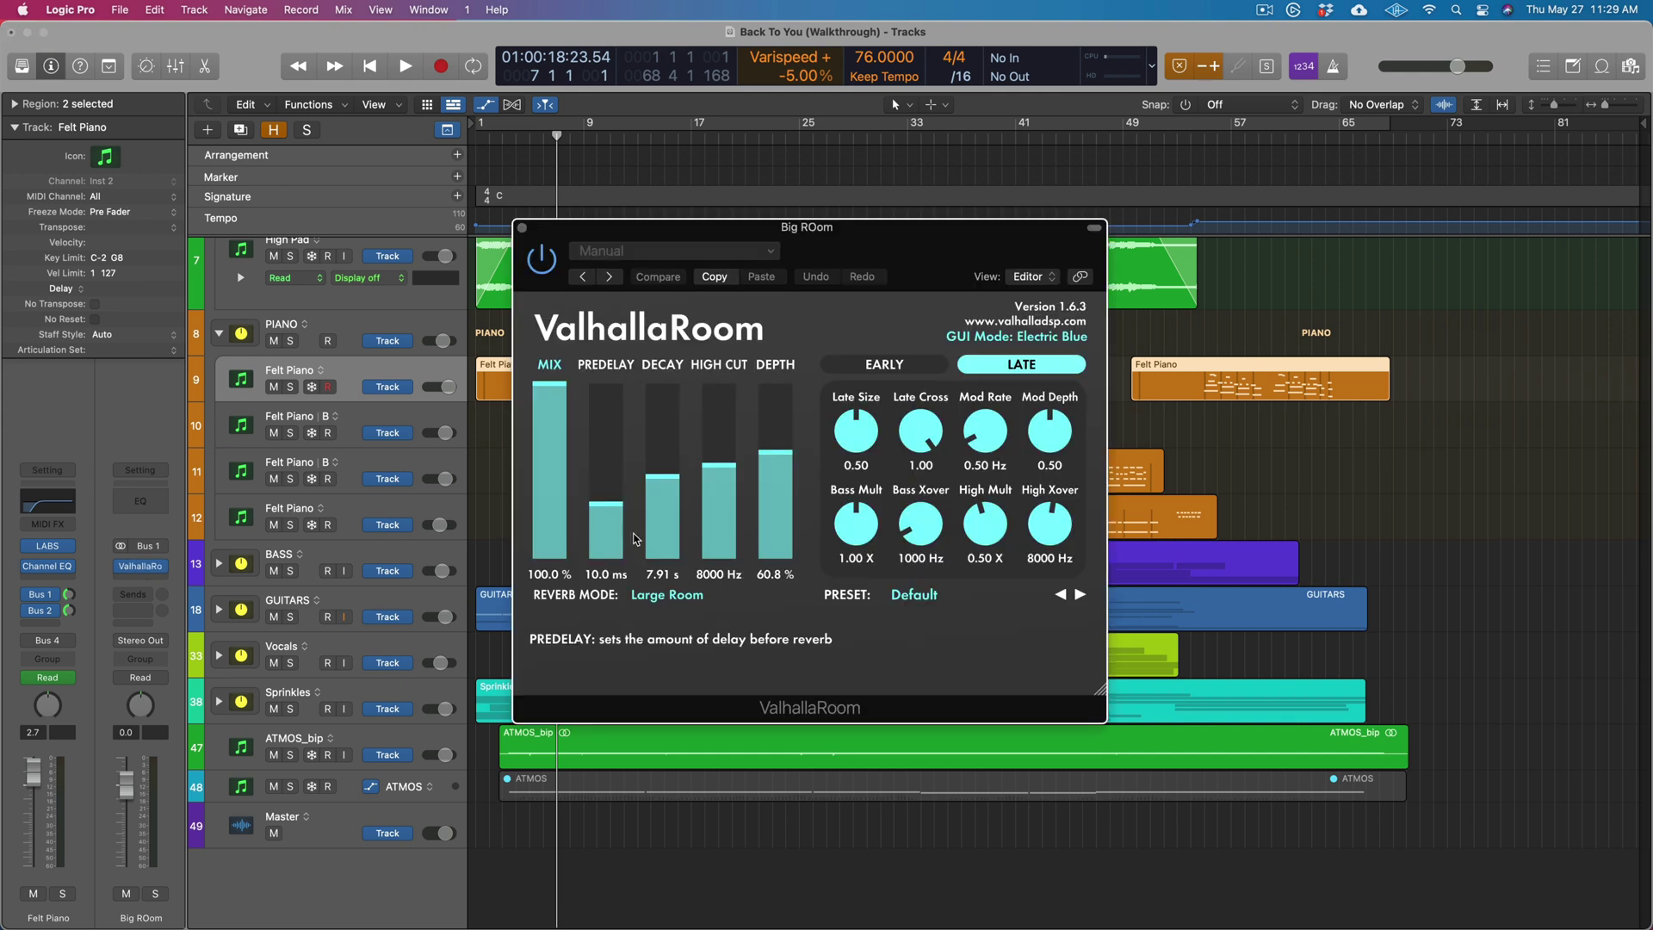
pyautogui.click(523, 229)
# Review the EchoBoy delay on the first Felt Piano's Bus 2 send, then close the plug-in
pyautogui.click(70, 612)
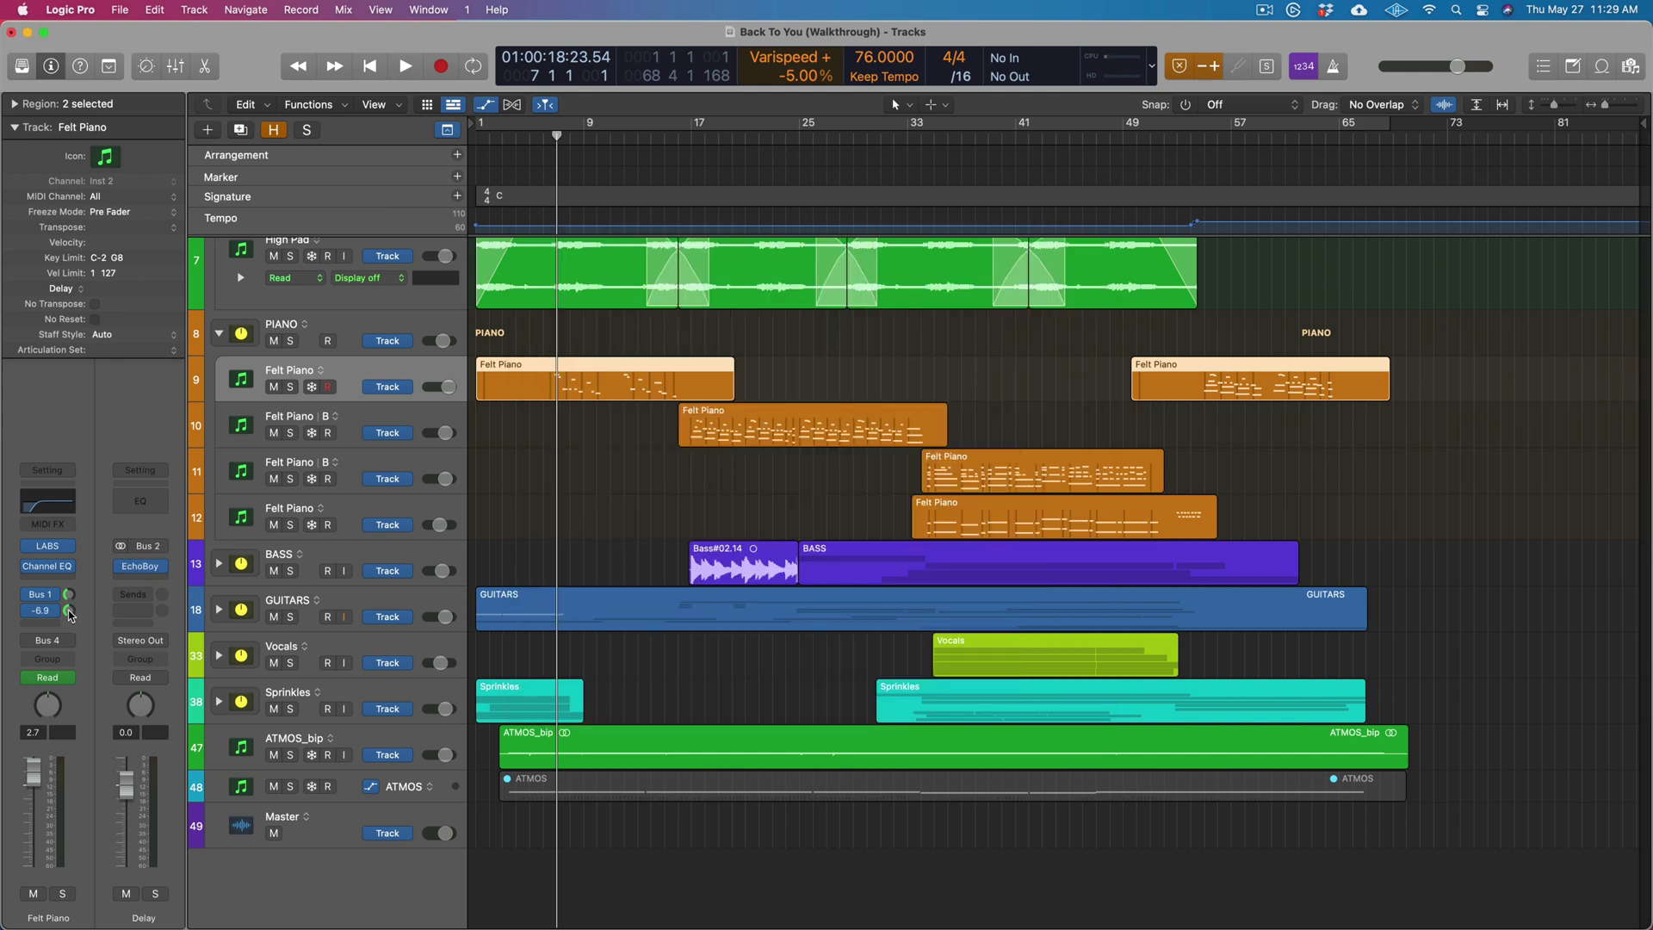
pyautogui.click(141, 568)
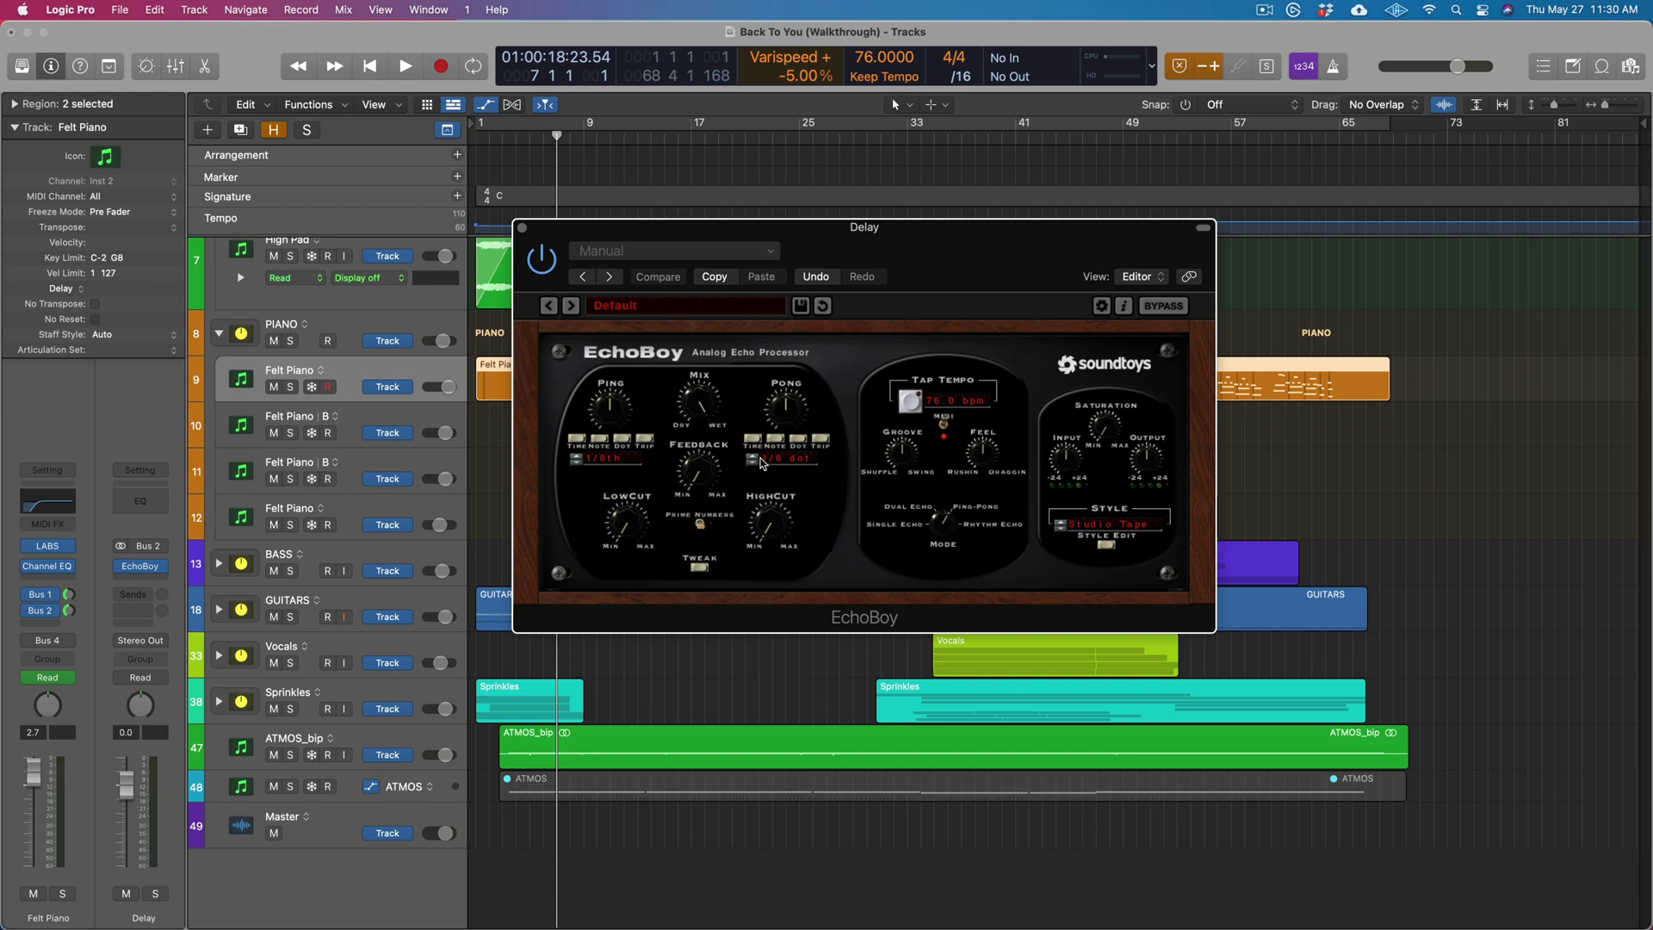
pyautogui.click(523, 229)
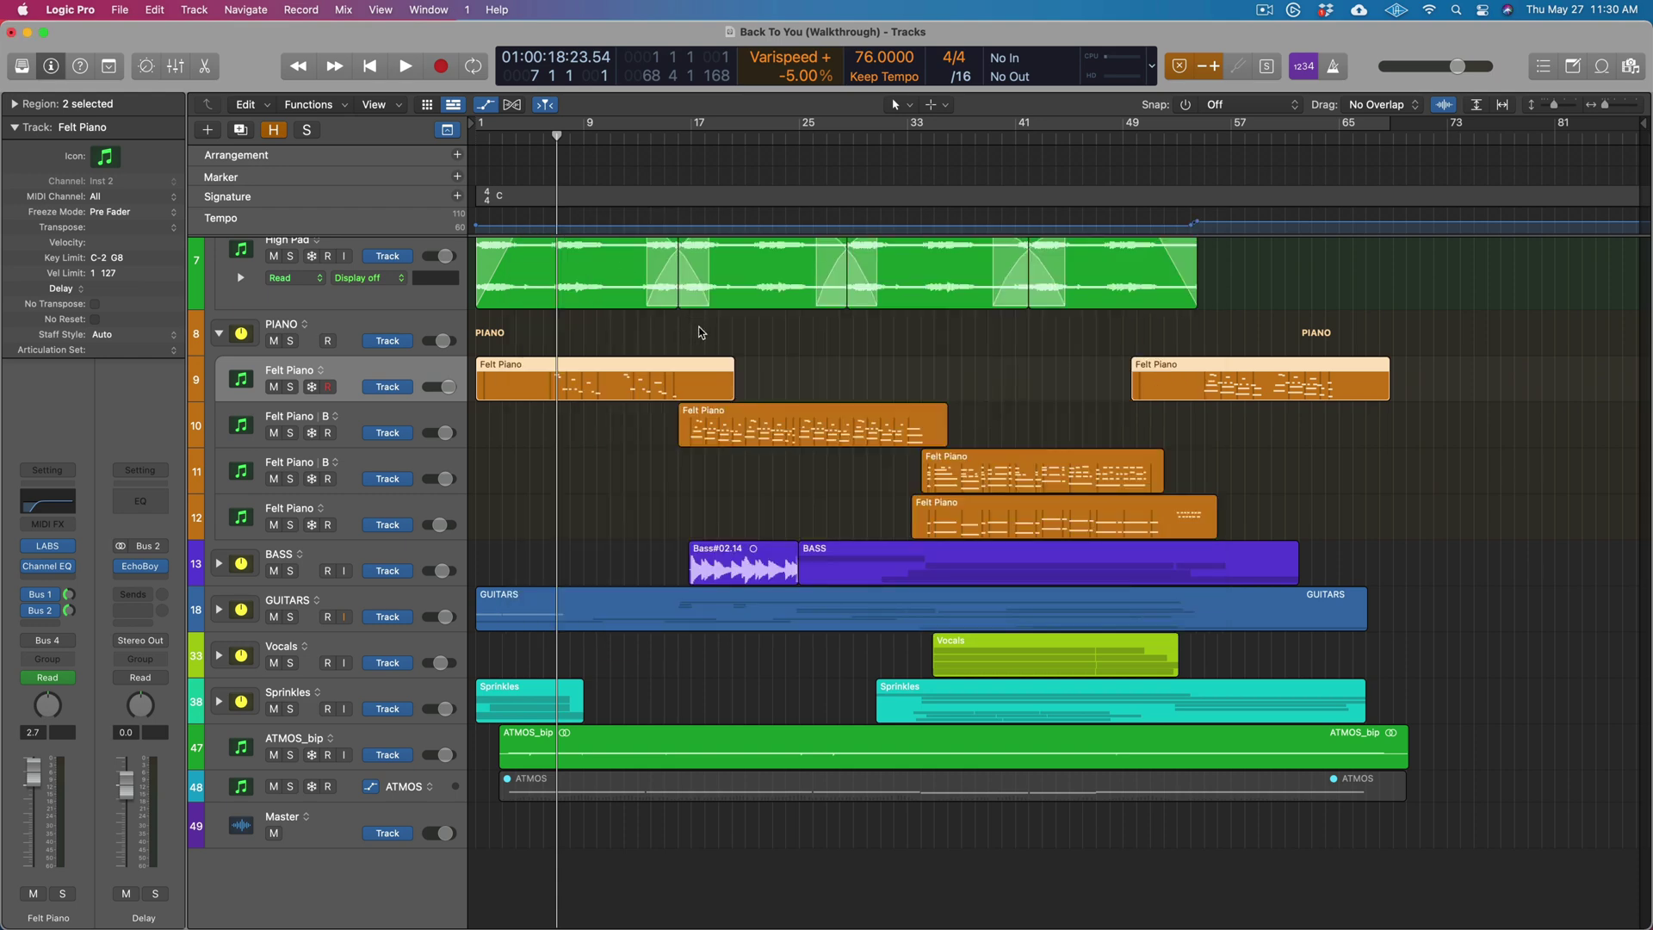
# Audition the first Felt Piano in solo from around bar 12 with its Bus 1 and Bus 2 sends on and bypassed, then stop playback
pyautogui.click(796, 142)
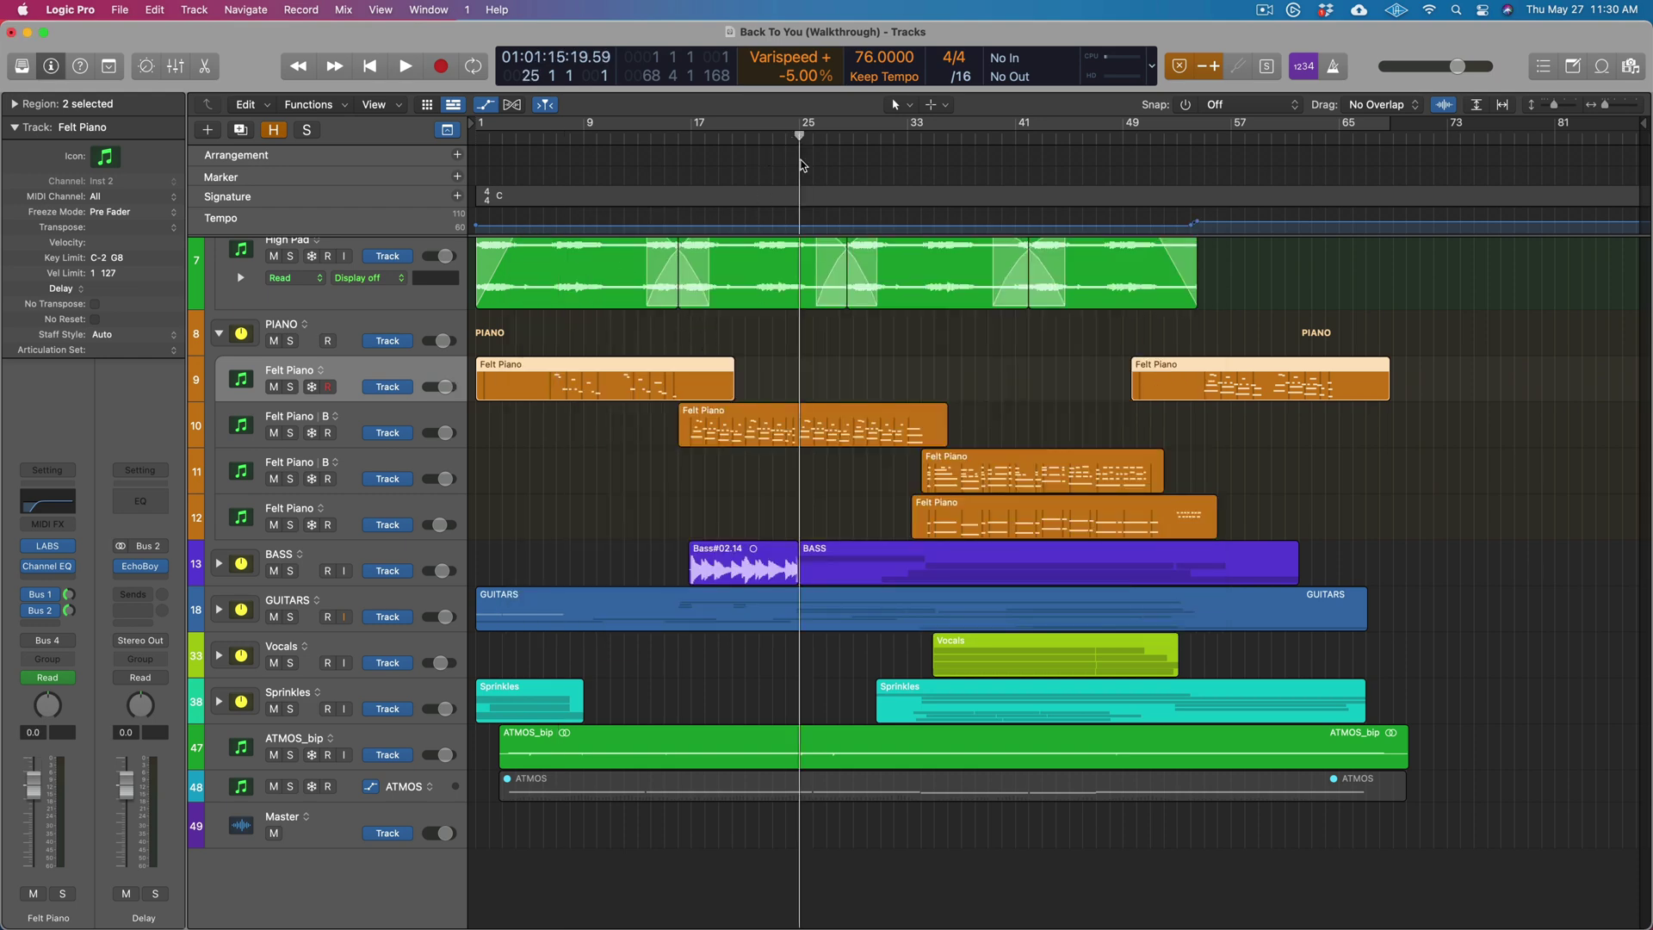
pyautogui.click(631, 138)
pyautogui.press('s')
pyautogui.press('space')
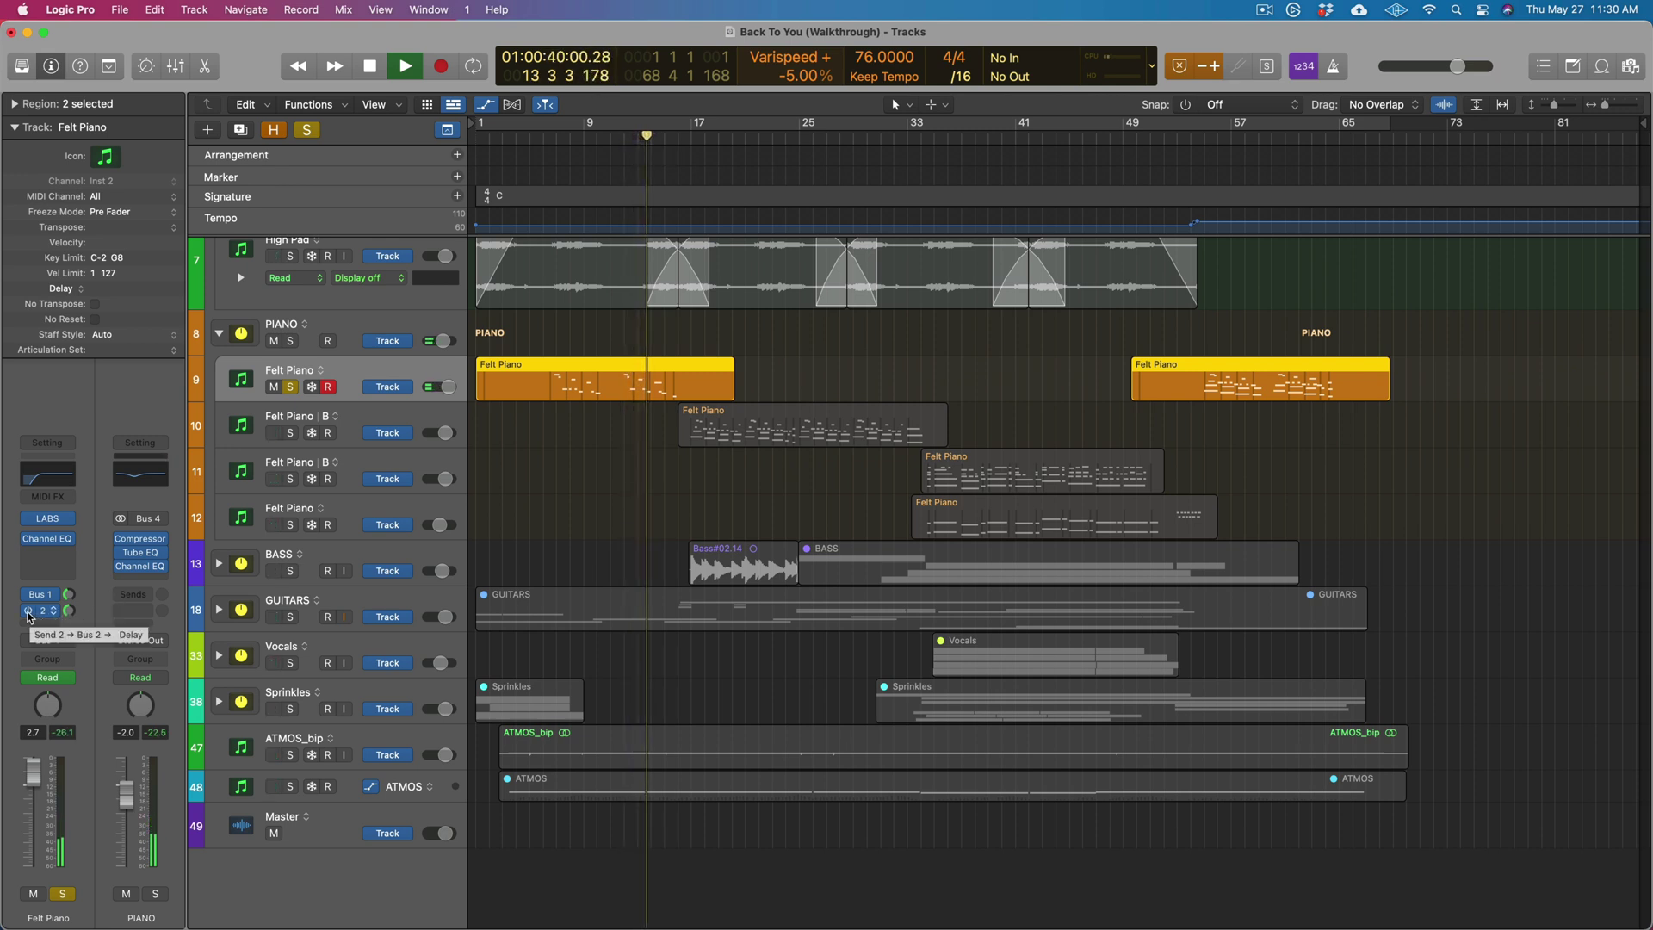
pyautogui.press('space')
pyautogui.press('space')
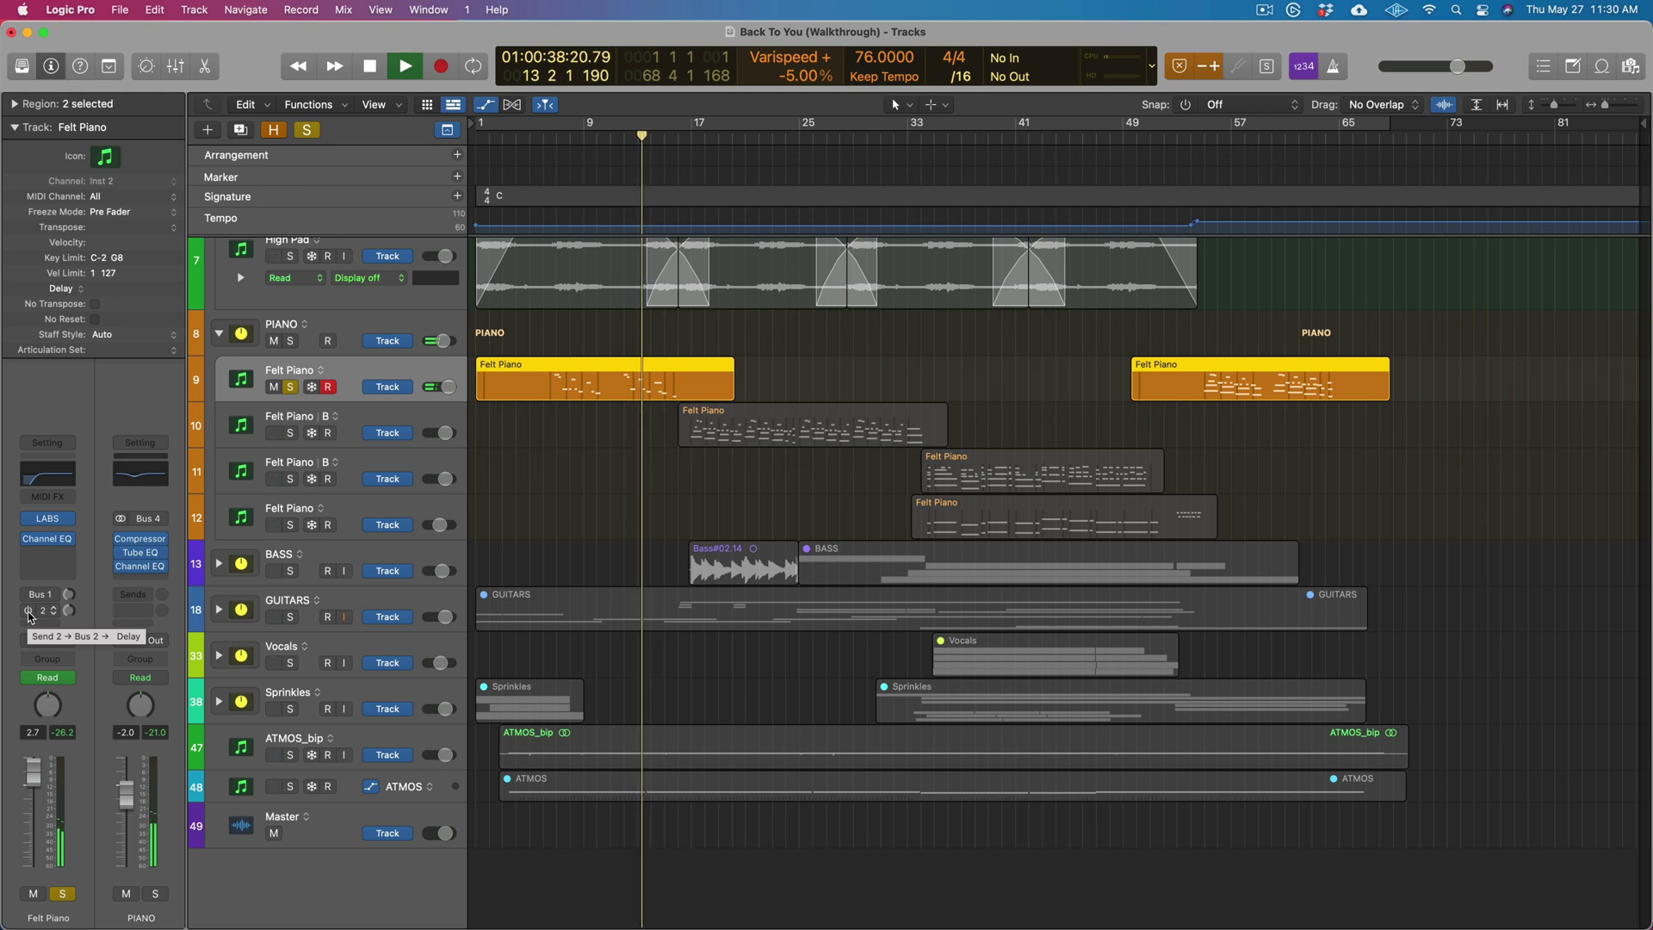
pyautogui.press('space')
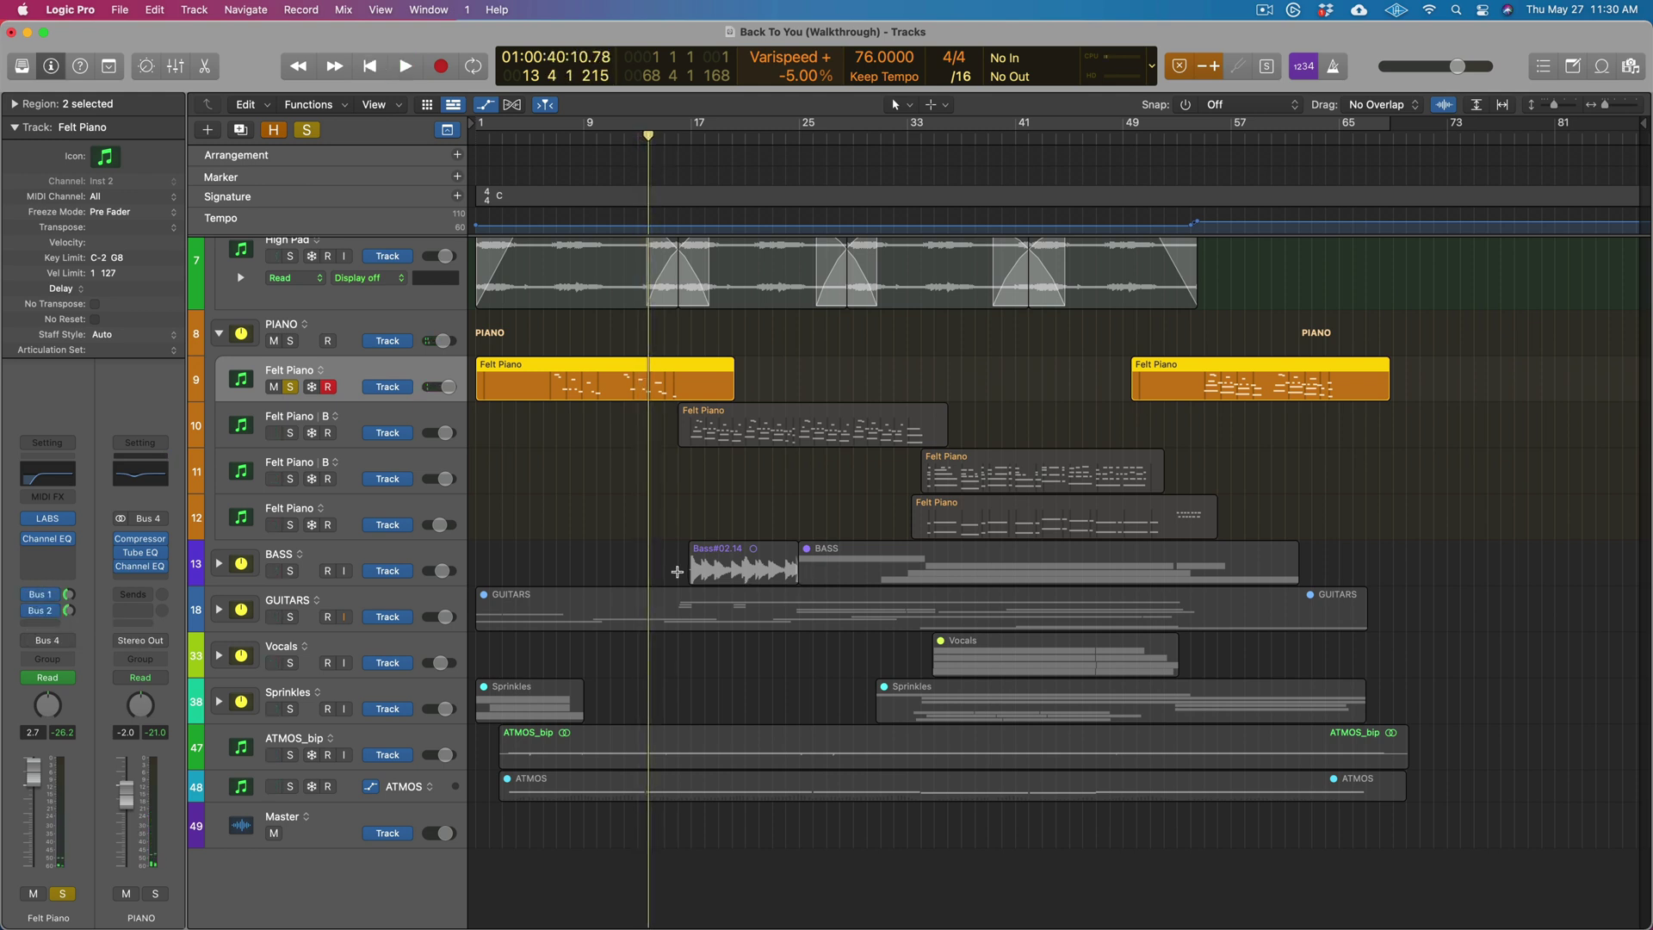
# Place the playhead at bar 16 and examine where the second Felt Piano region enters alongside the pads and percussion
pyautogui.press('super+Right')
pyautogui.scroll(5, 706, 581)
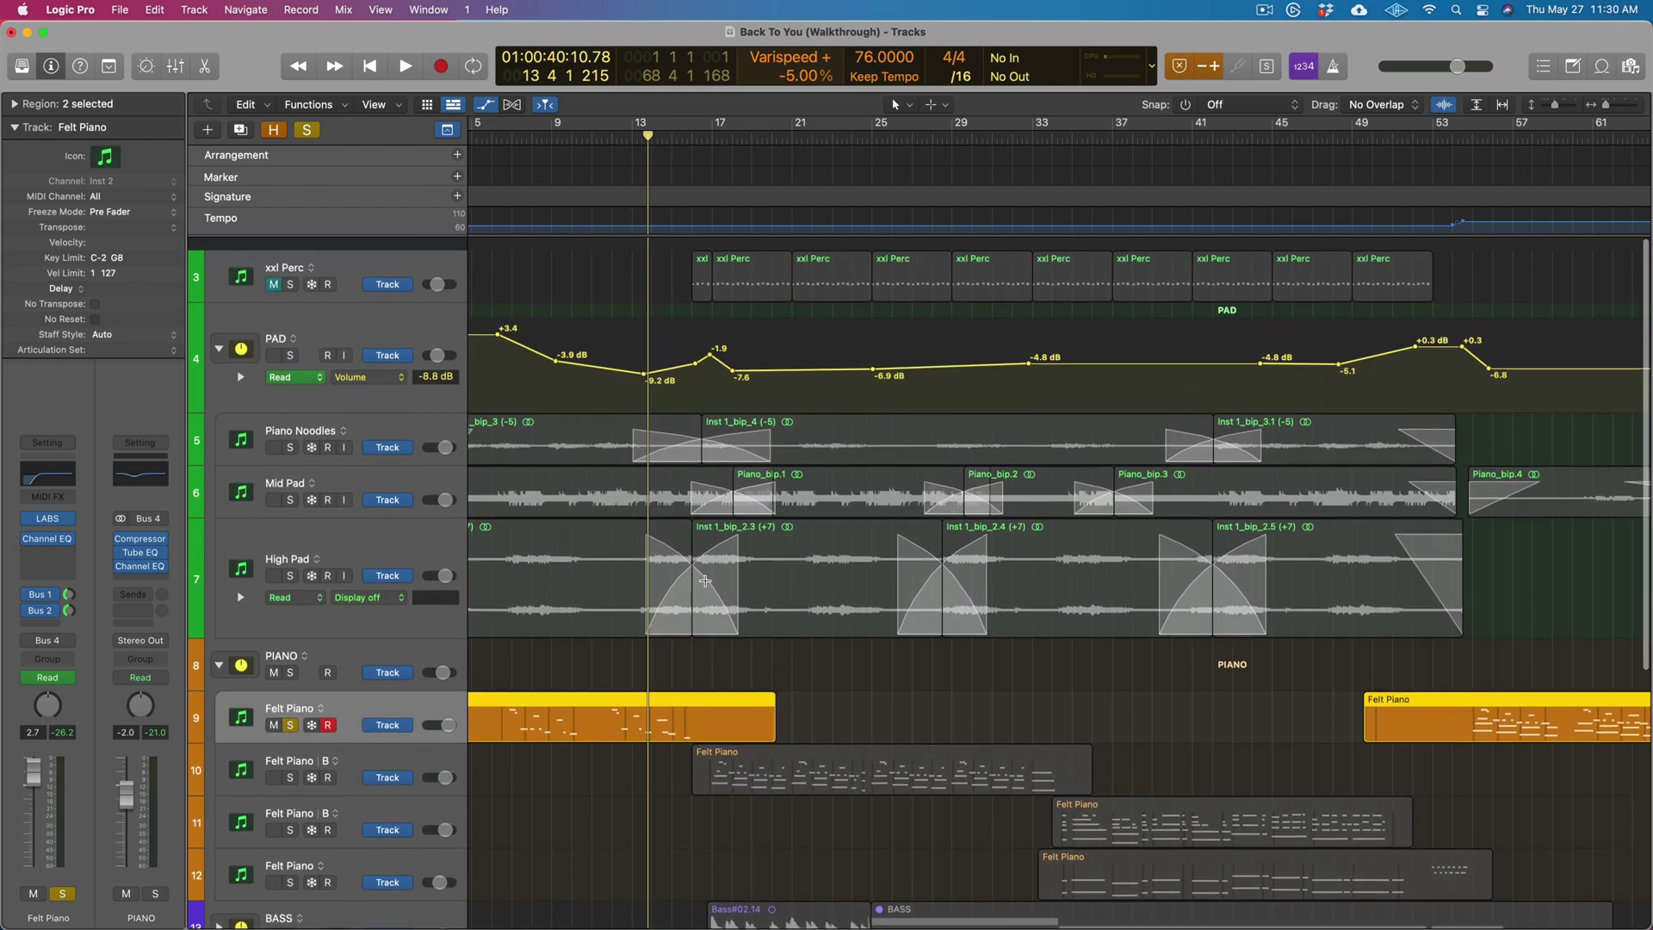
pyautogui.click(692, 137)
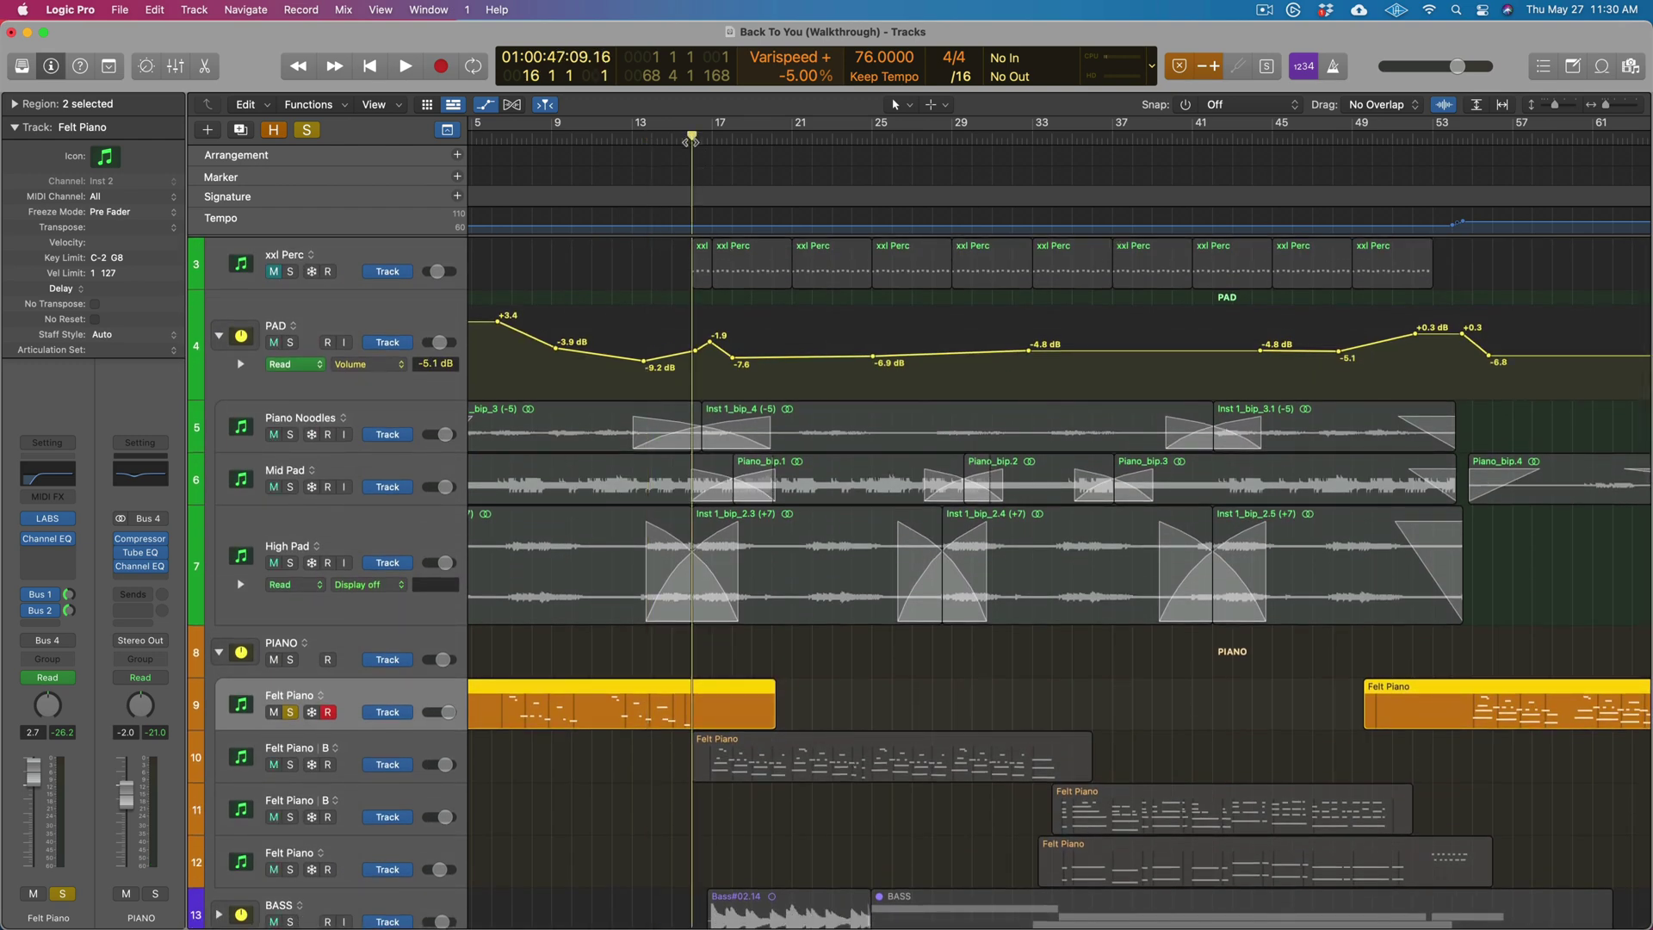
pyautogui.hscroll(-2, 698, 259)
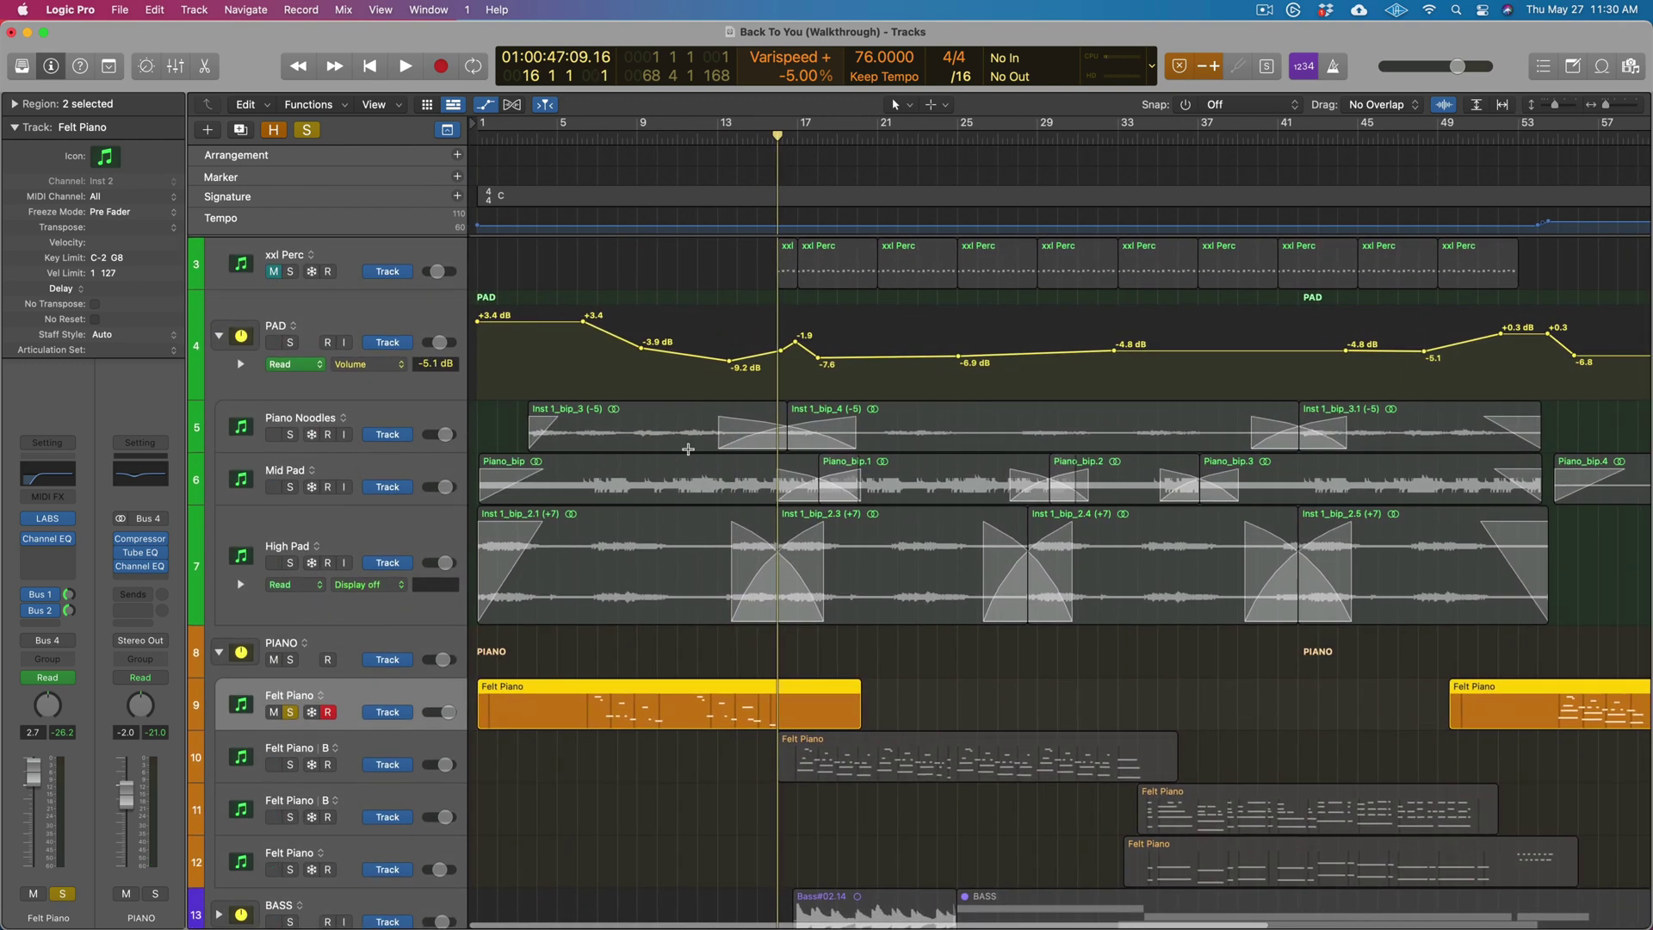
pyautogui.scroll(-4, 693, 362)
pyautogui.scroll(-2, 692, 448)
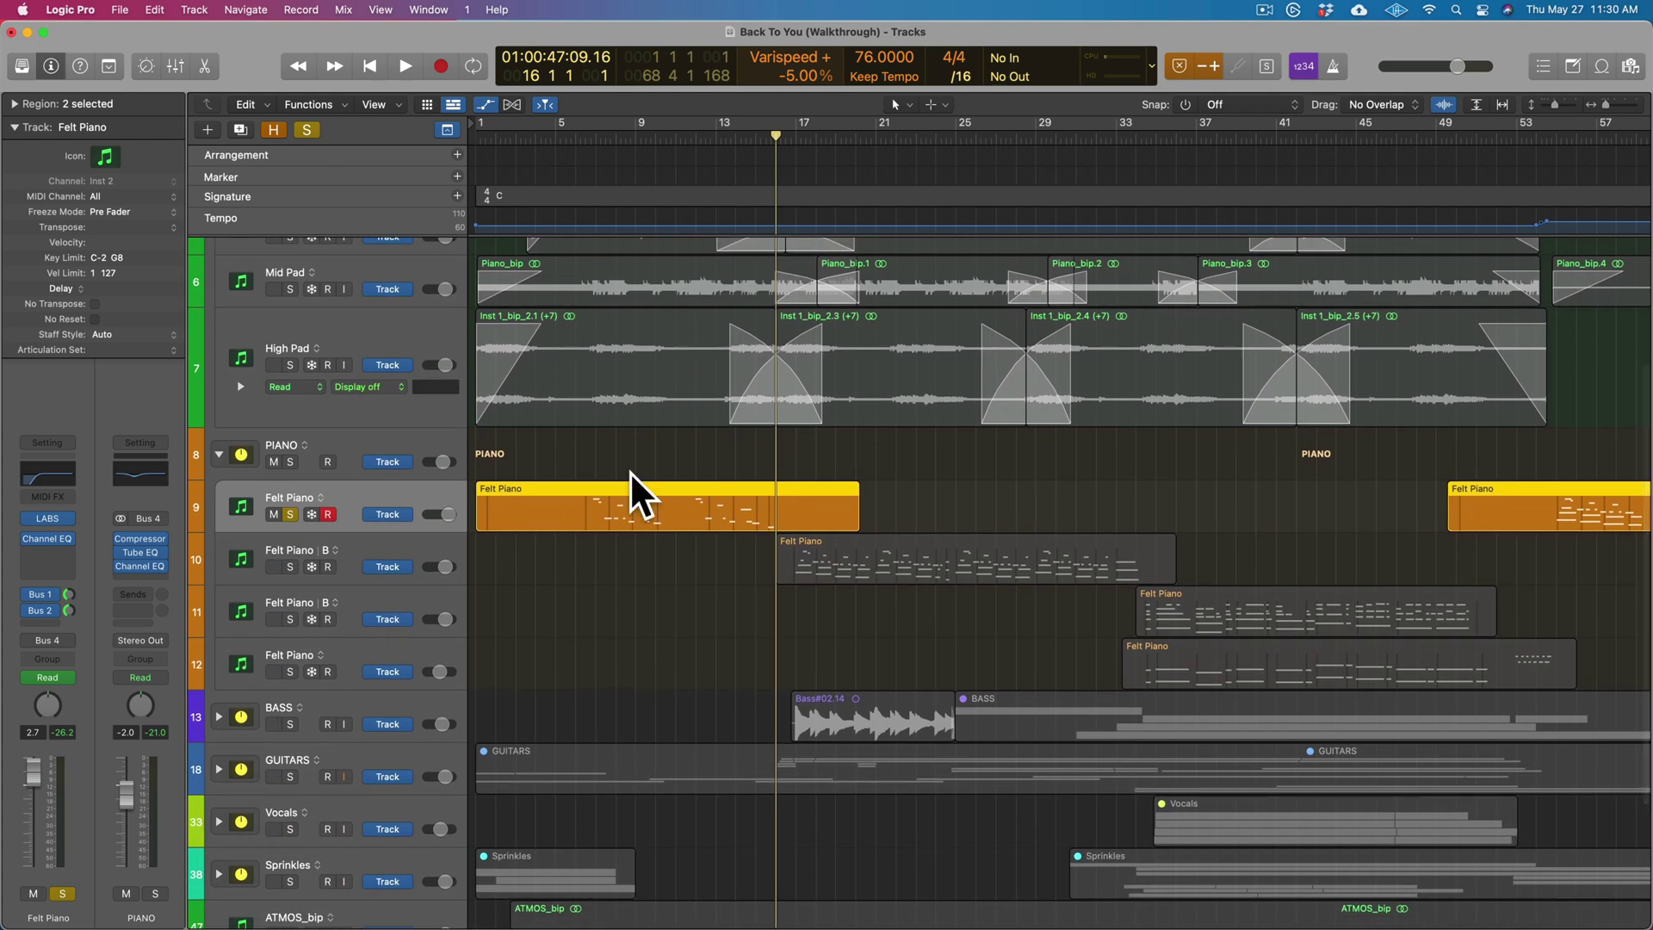
# Turn off solo on the first Felt Piano track and unmute the xxl Perc track
pyautogui.scroll(-1, 674, 603)
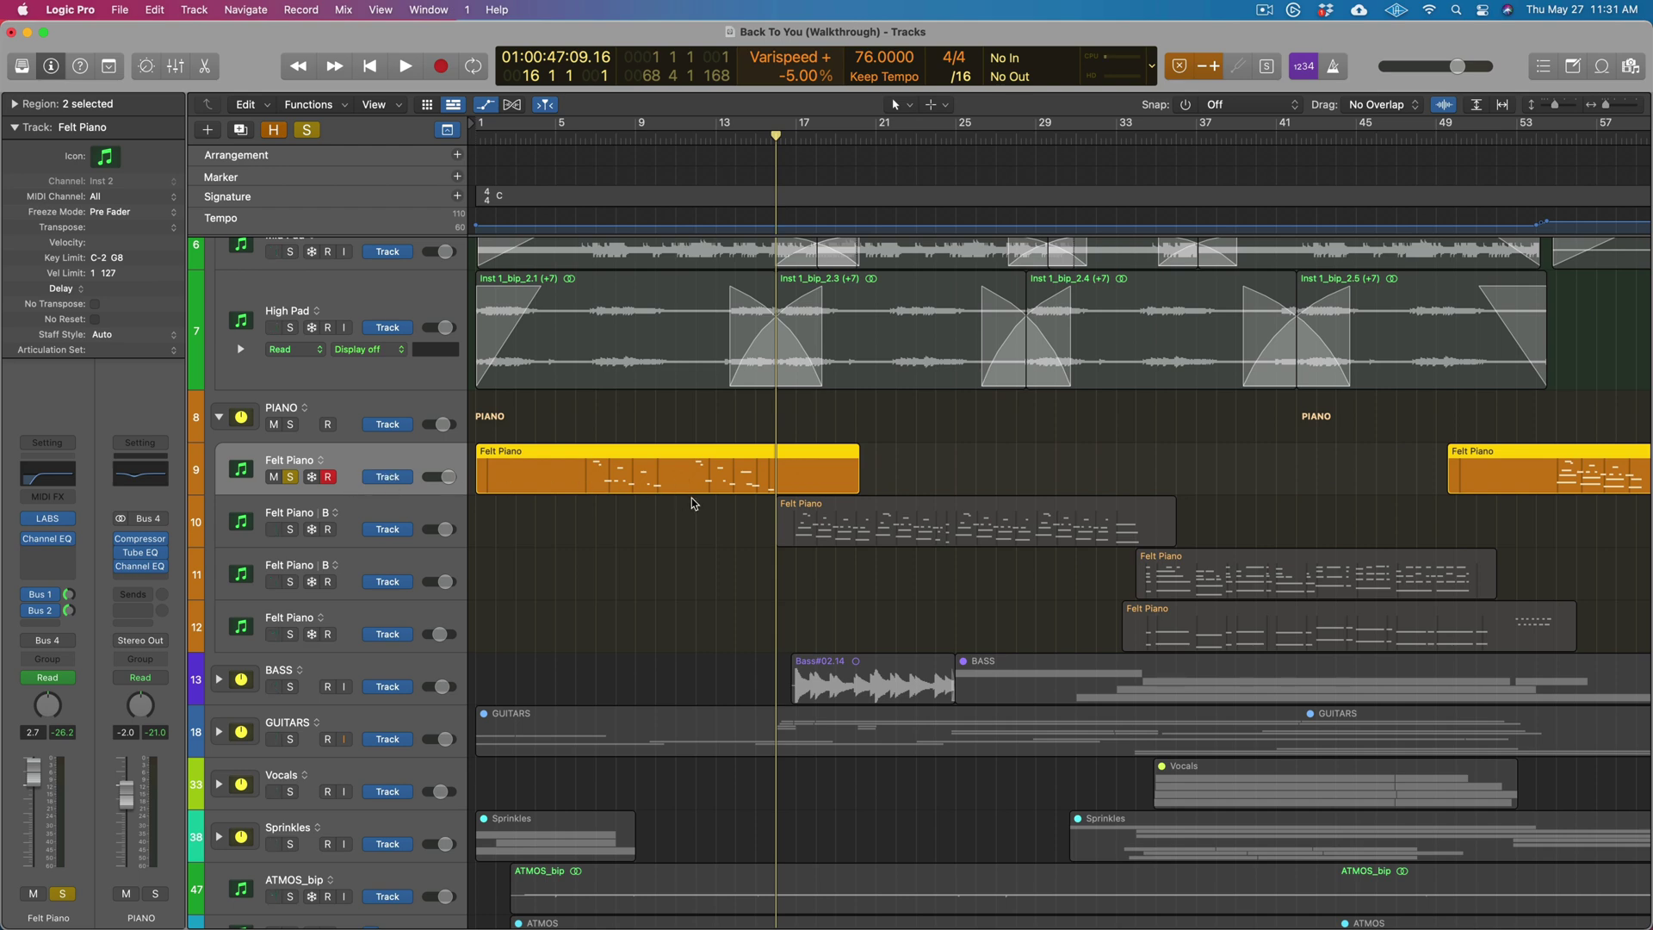
pyautogui.click(290, 479)
pyautogui.scroll(2, 694, 512)
pyautogui.scroll(10, 693, 512)
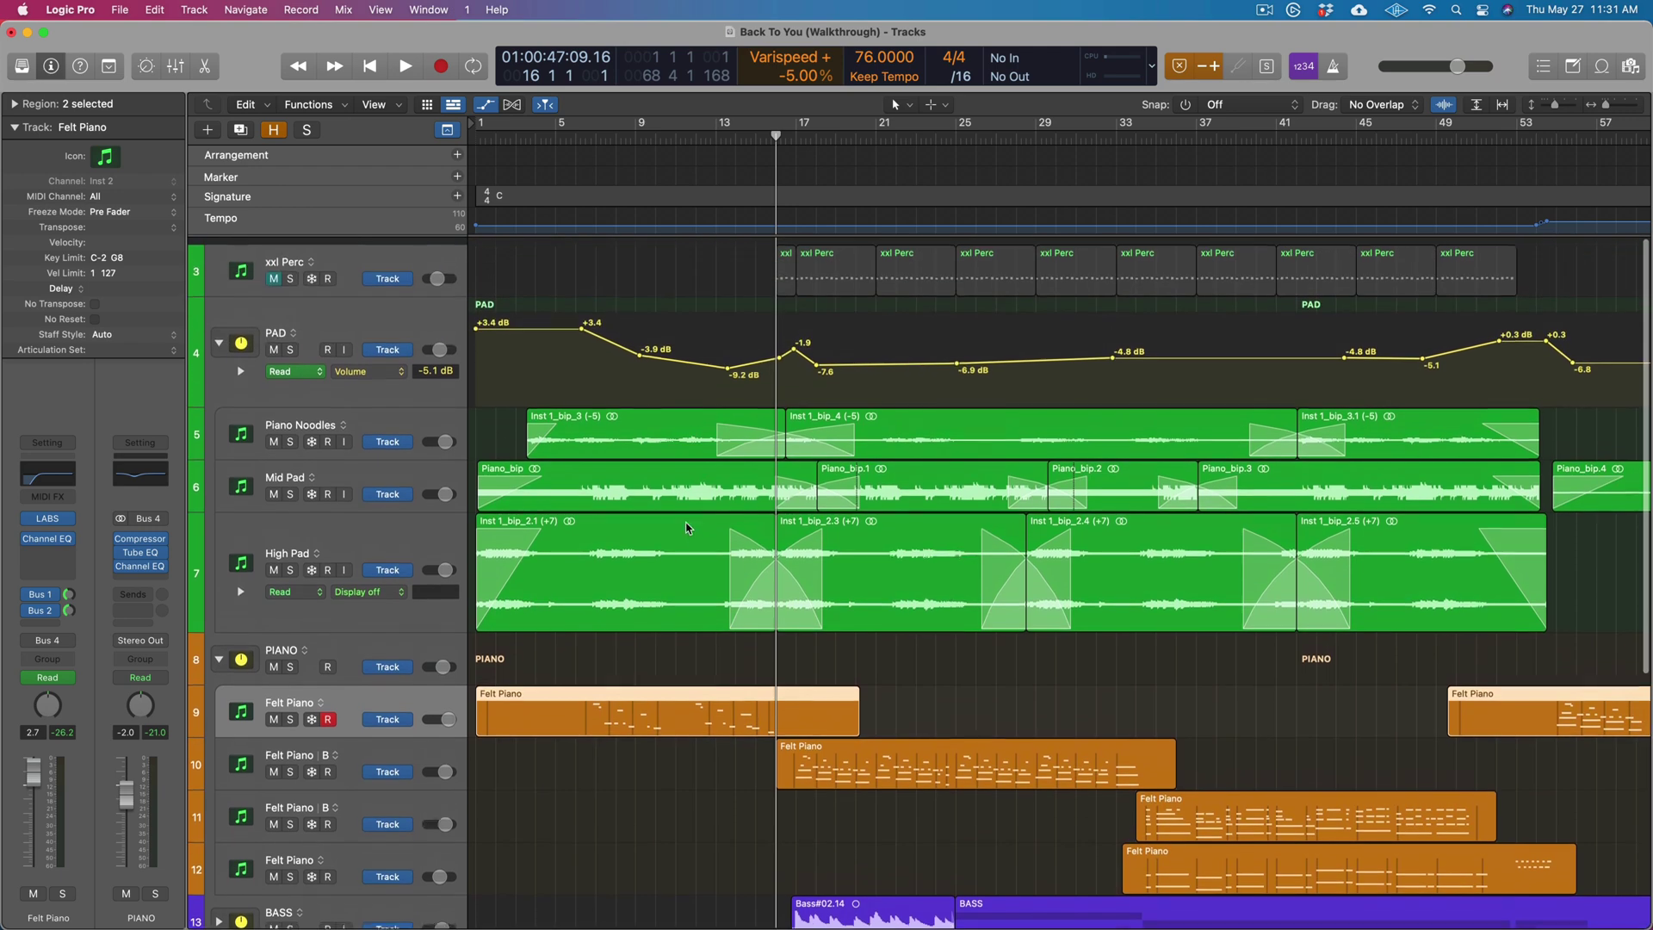
pyautogui.click(787, 263)
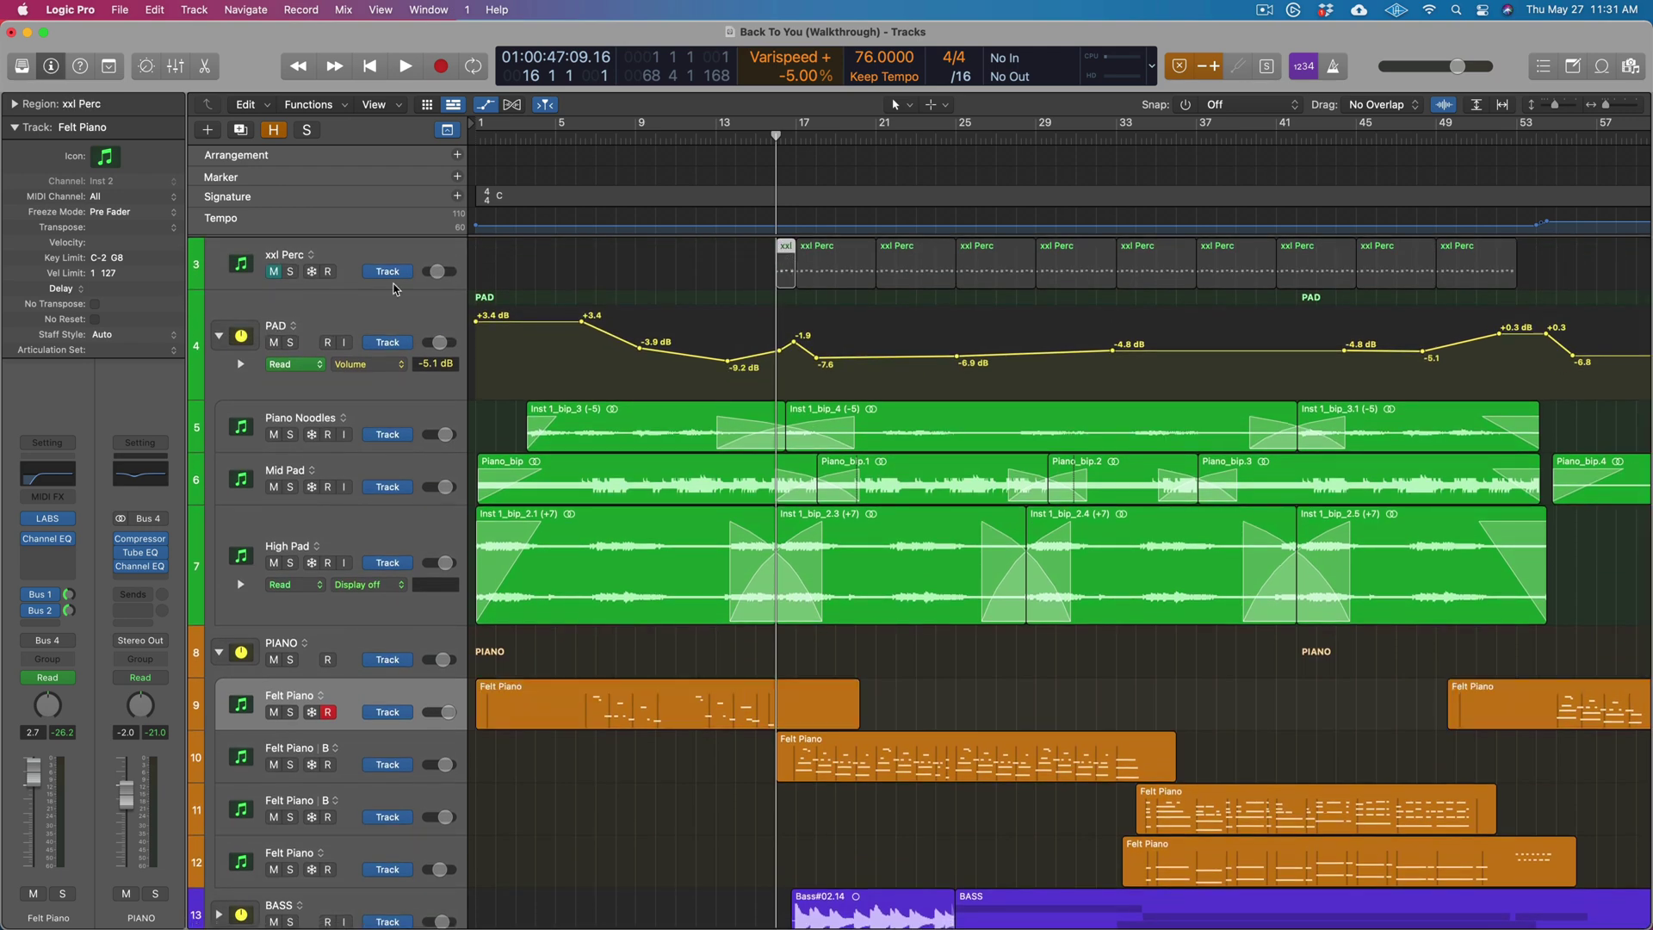
pyautogui.click(274, 272)
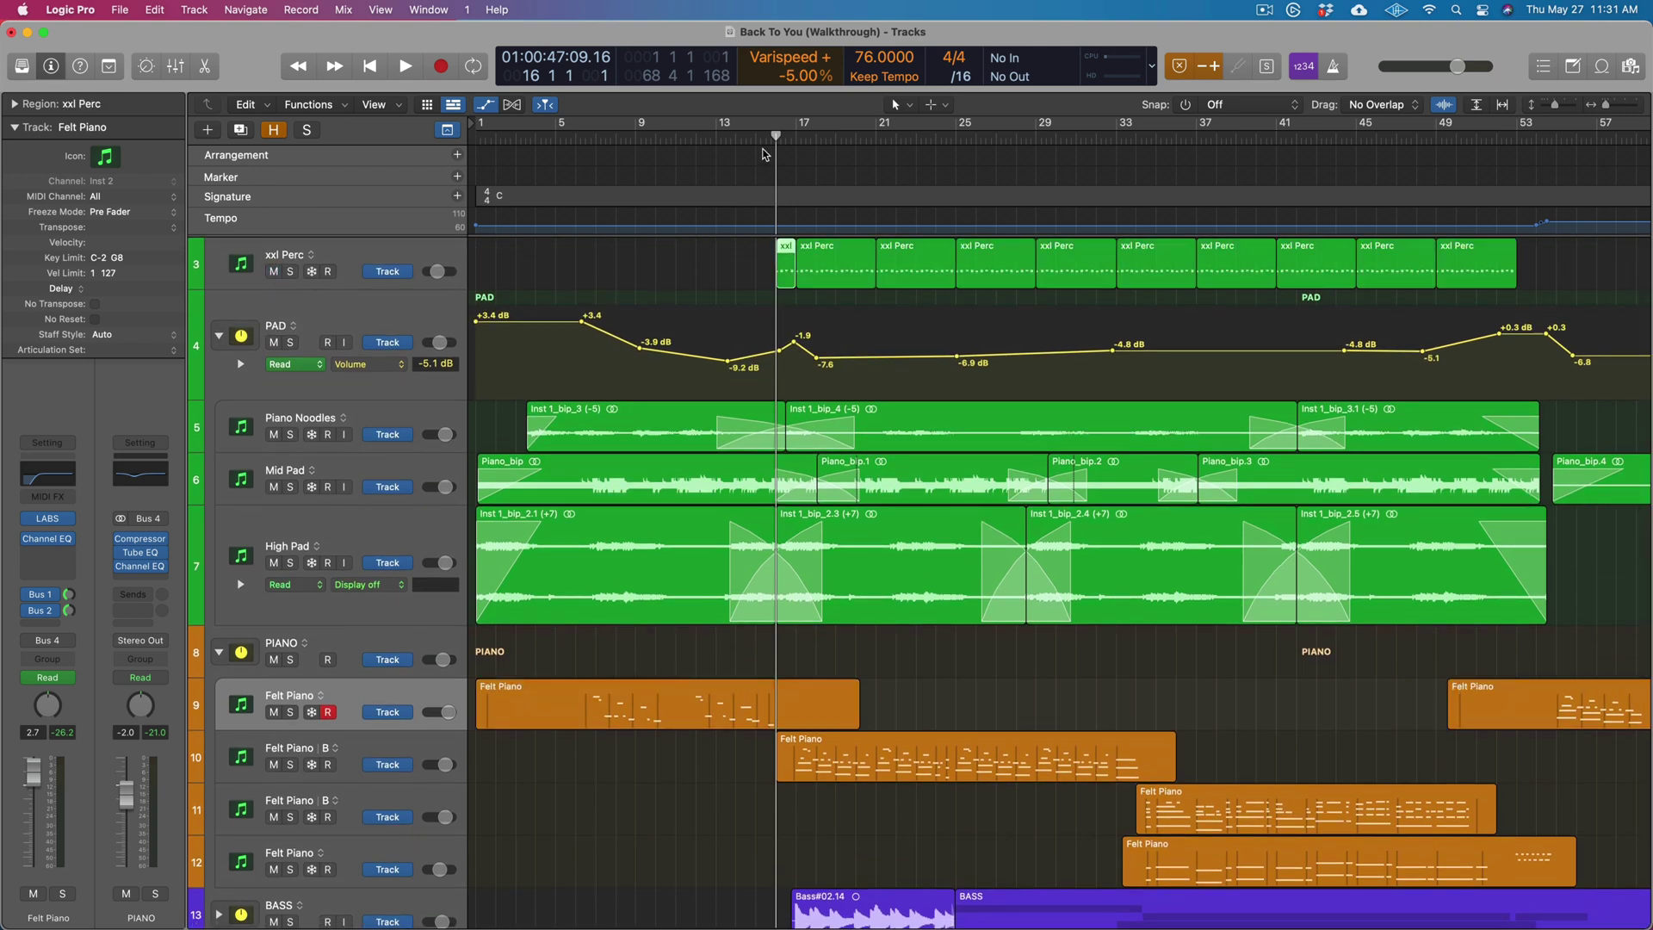
# Play the full mix from around bar 13 through the second Felt Piano's entrance to bar 17, stop playback, and mute the xxl Perc track
pyautogui.click(757, 146)
pyautogui.press('space')
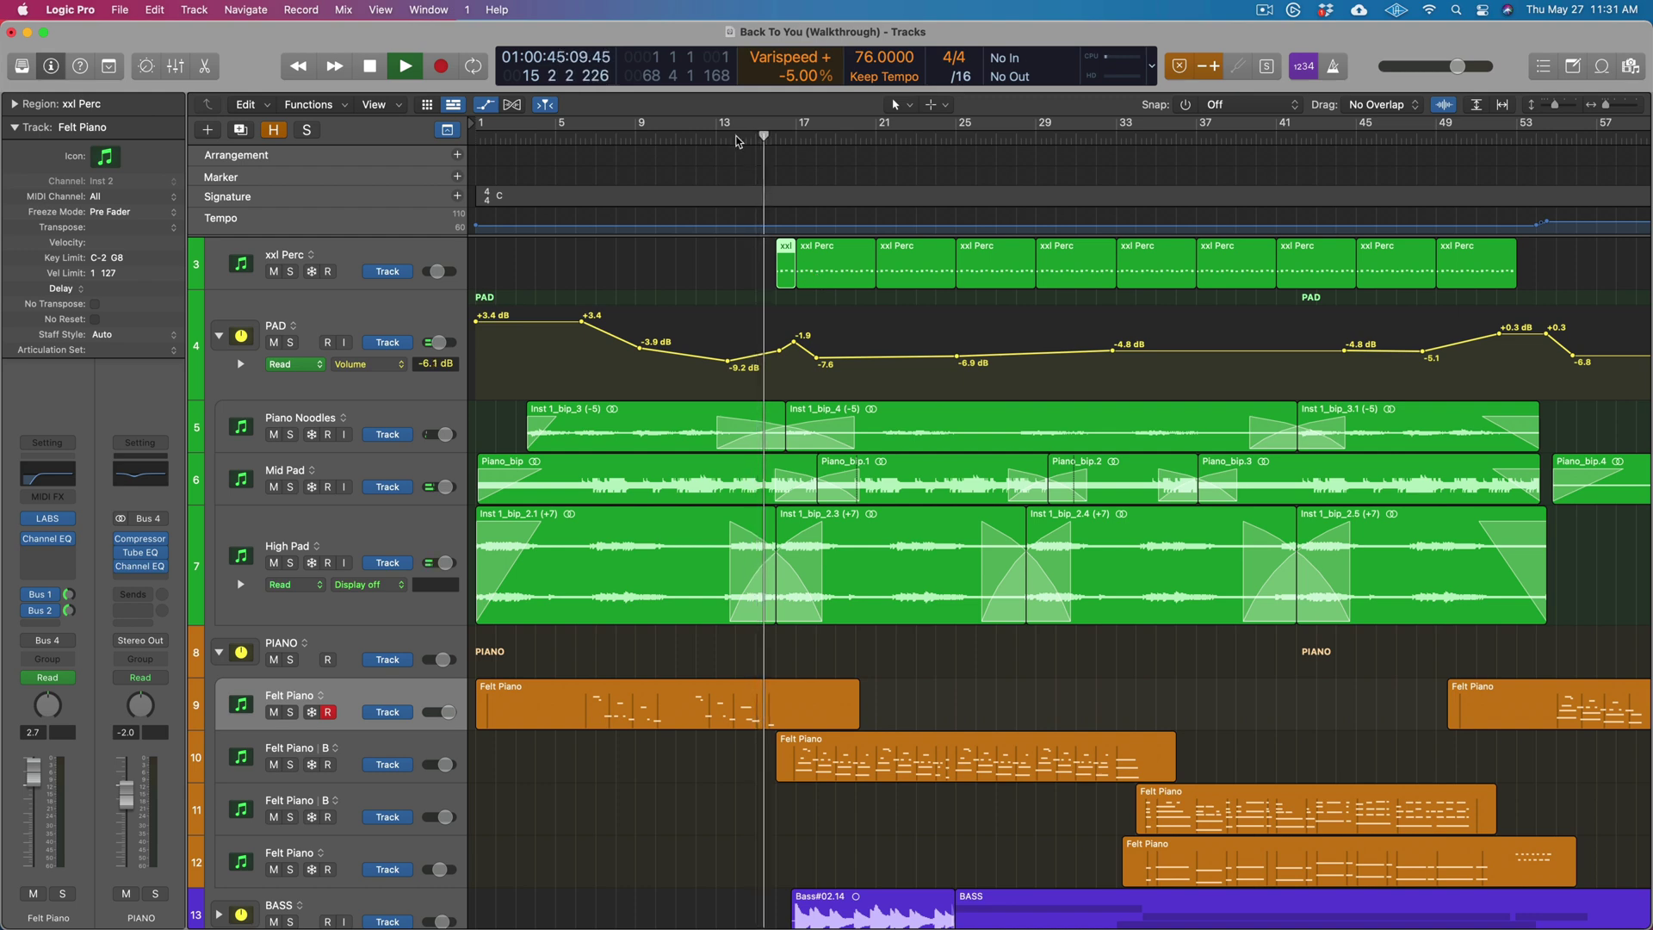
pyautogui.click(715, 142)
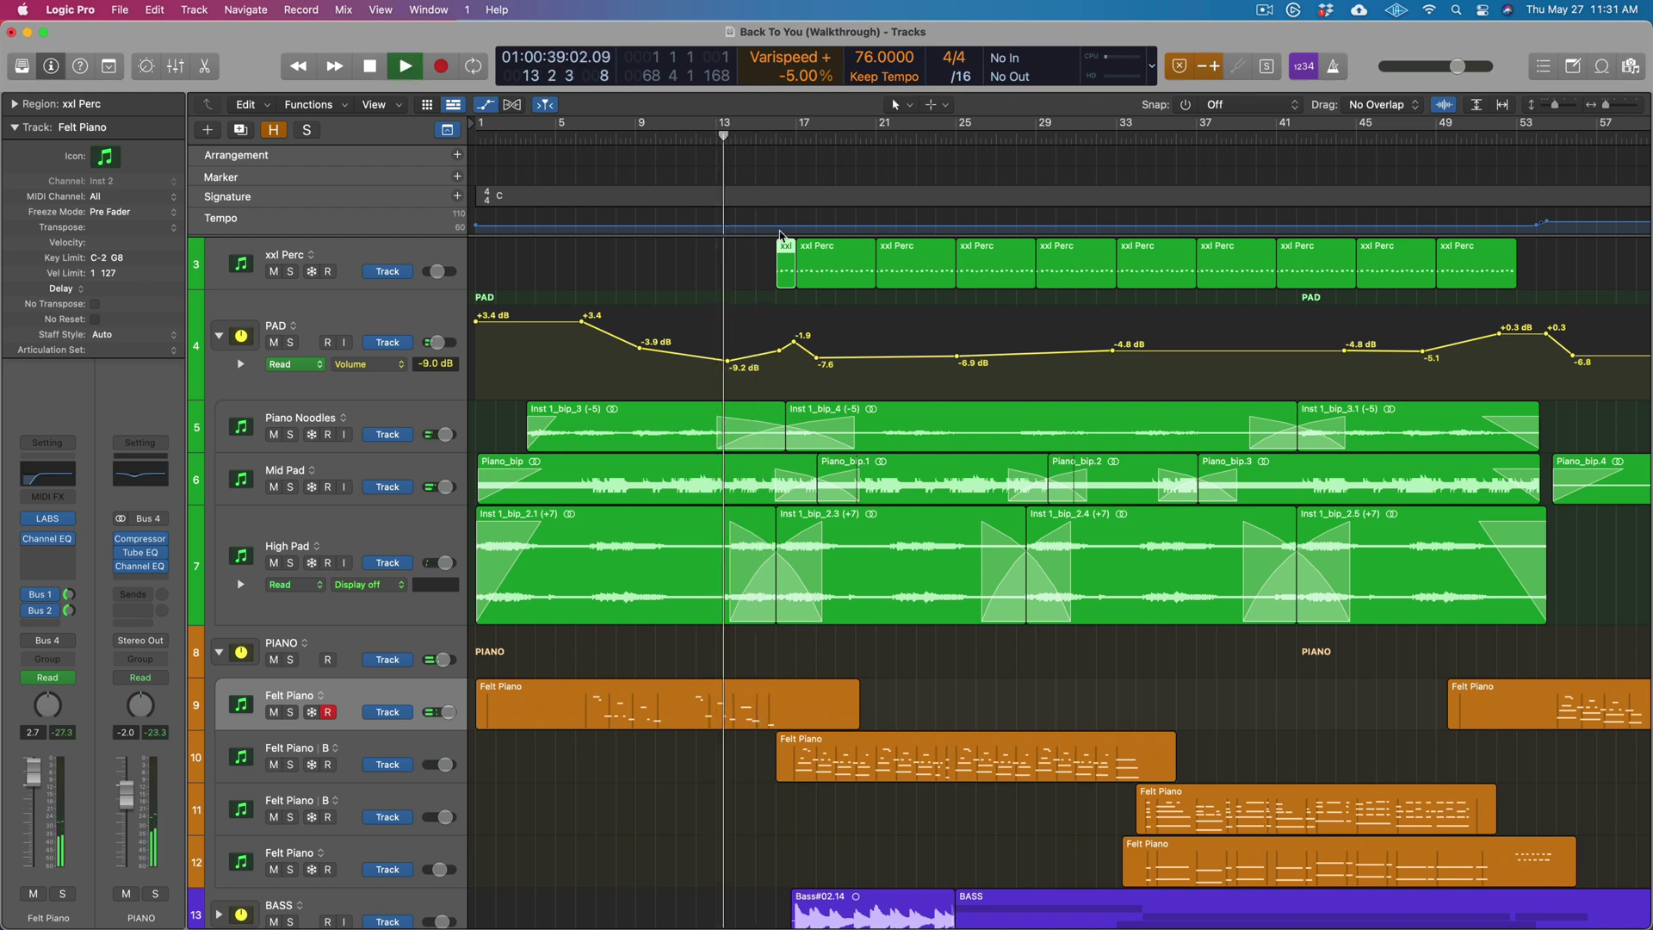
pyautogui.press('cmd+Right')
pyautogui.hscroll(2, 954, 527)
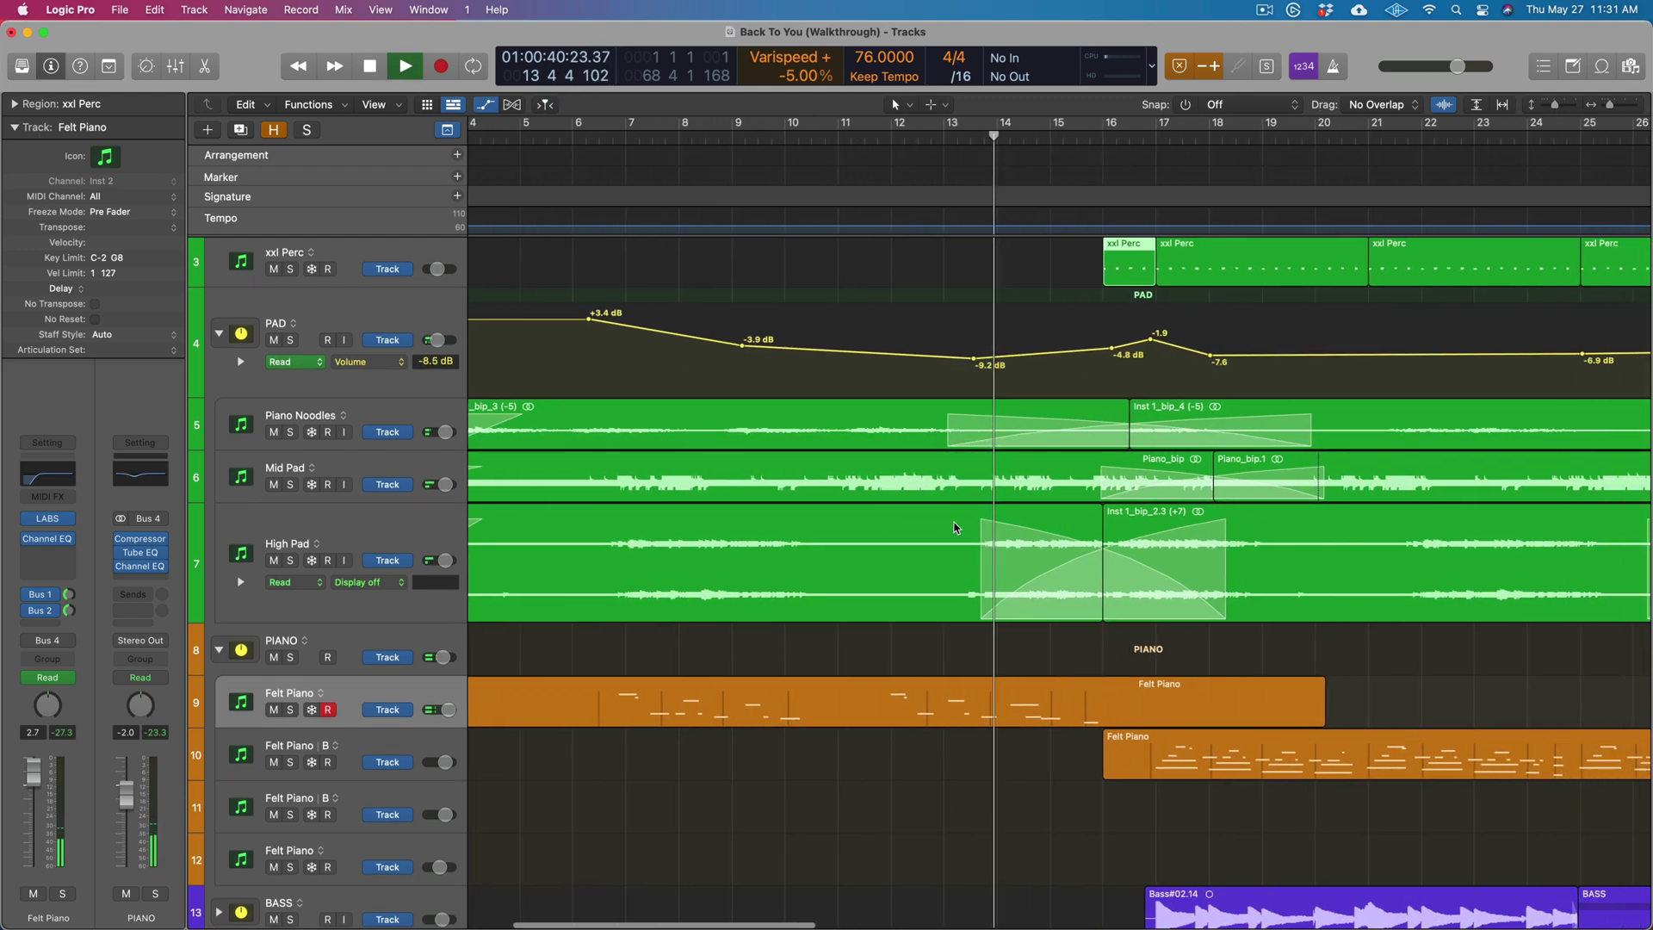
pyautogui.hscroll(3, 954, 528)
pyautogui.scroll(-2, 954, 525)
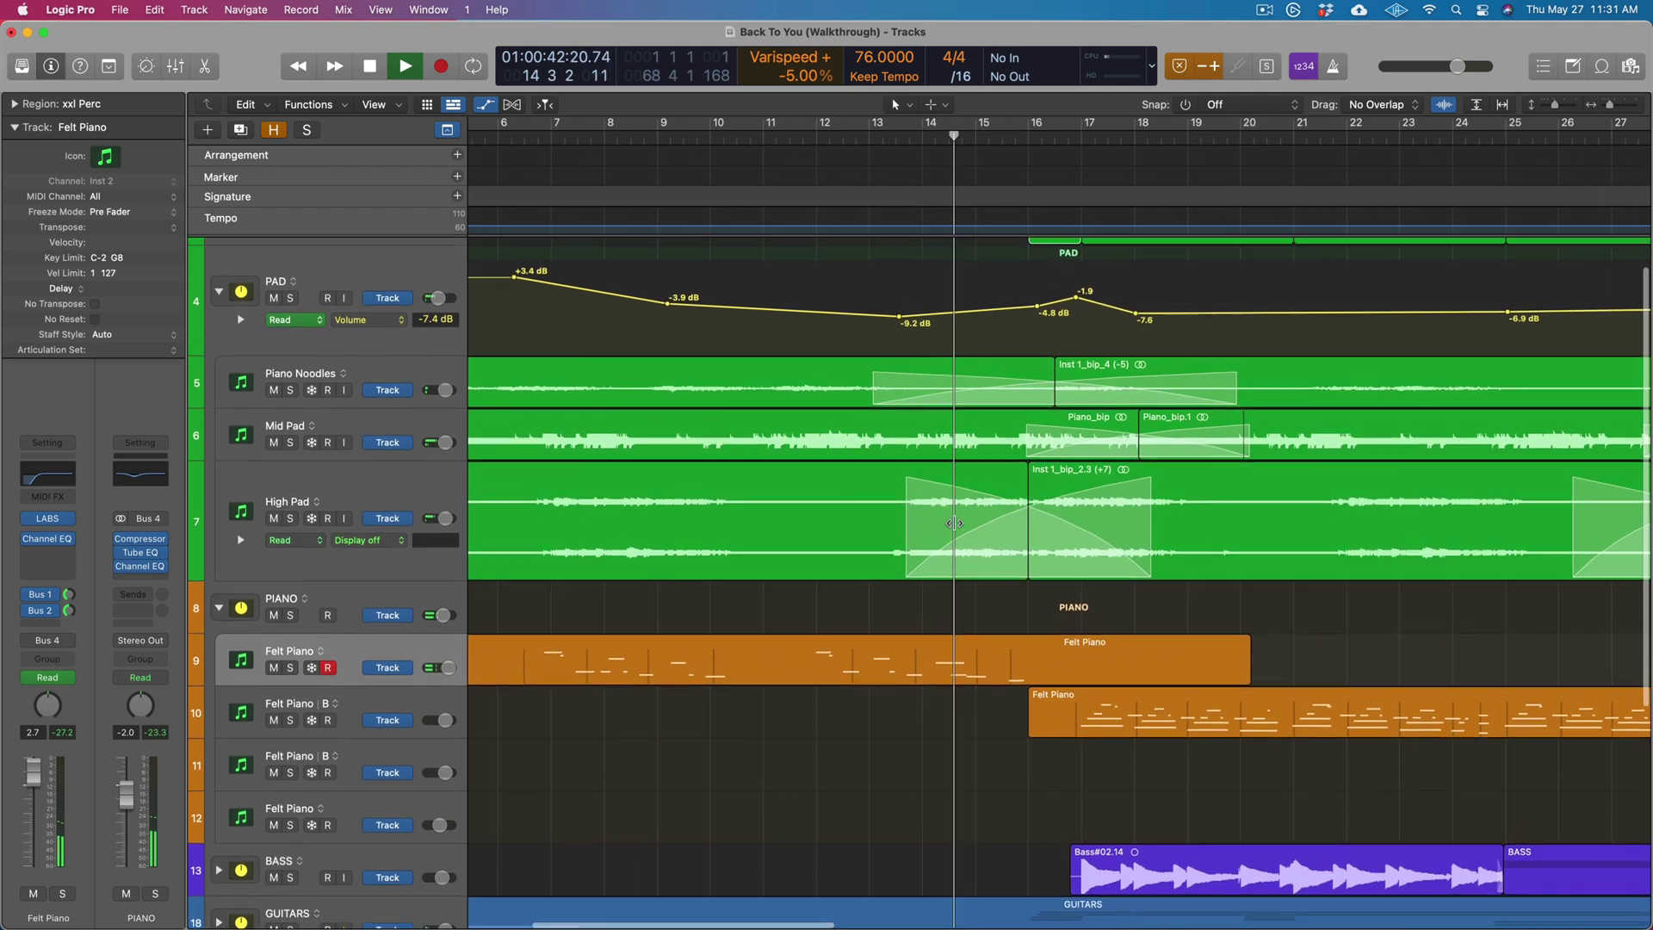
pyautogui.scroll(2, 954, 524)
pyautogui.scroll(-2, 954, 523)
pyautogui.scroll(1, 954, 524)
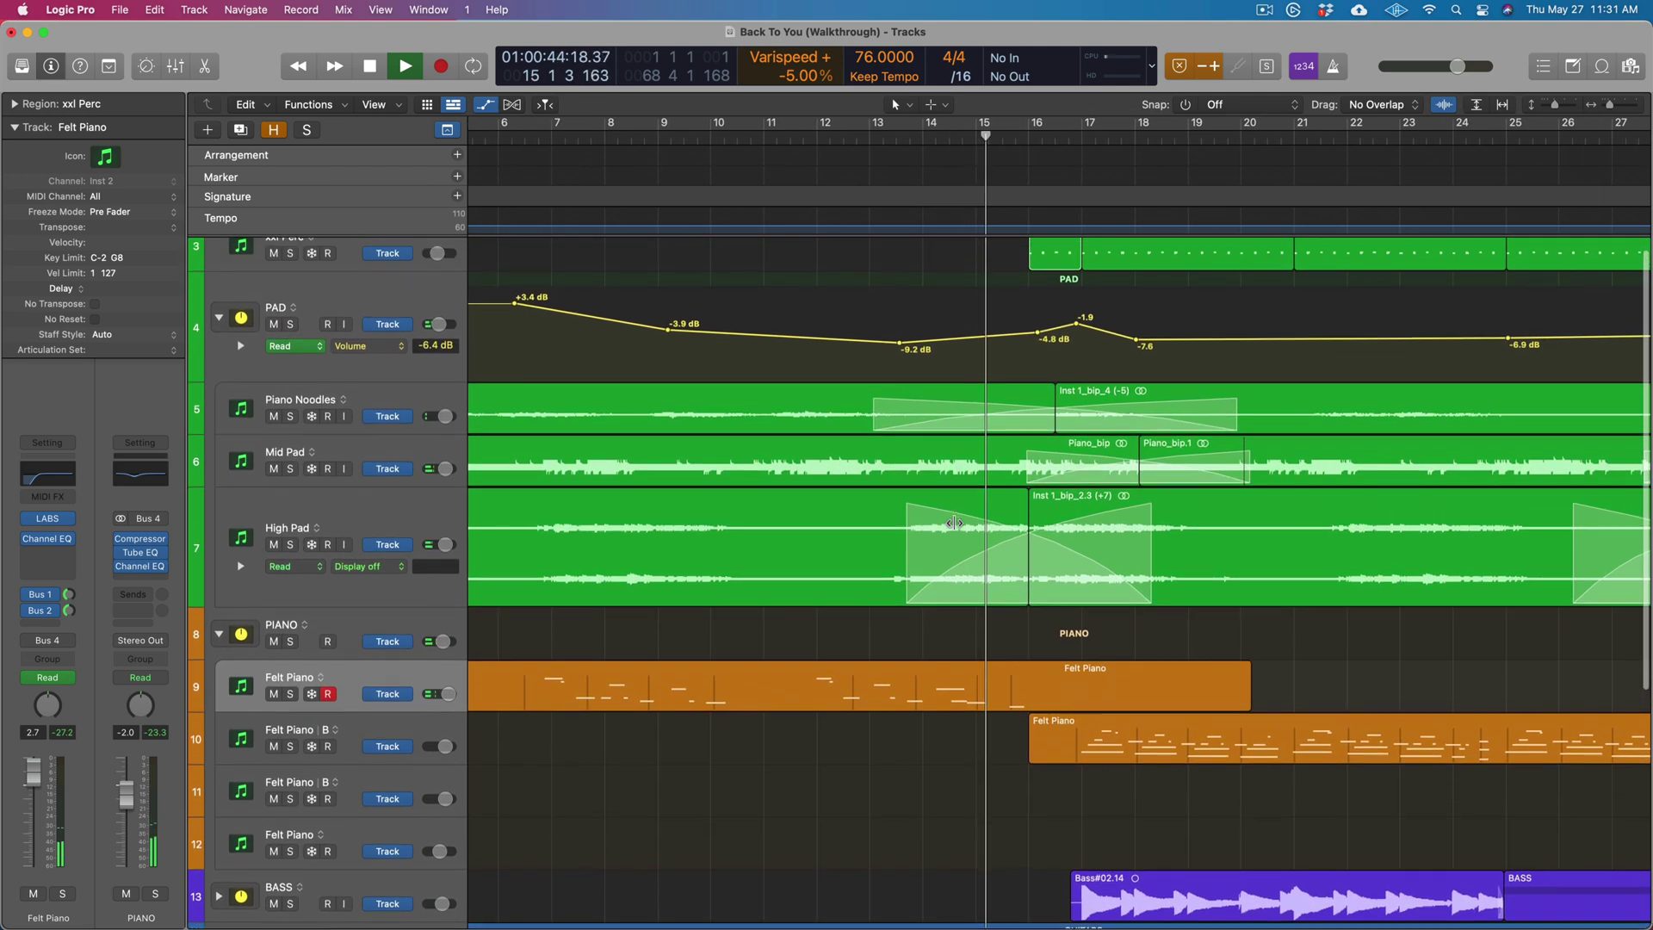
pyautogui.scroll(1, 954, 523)
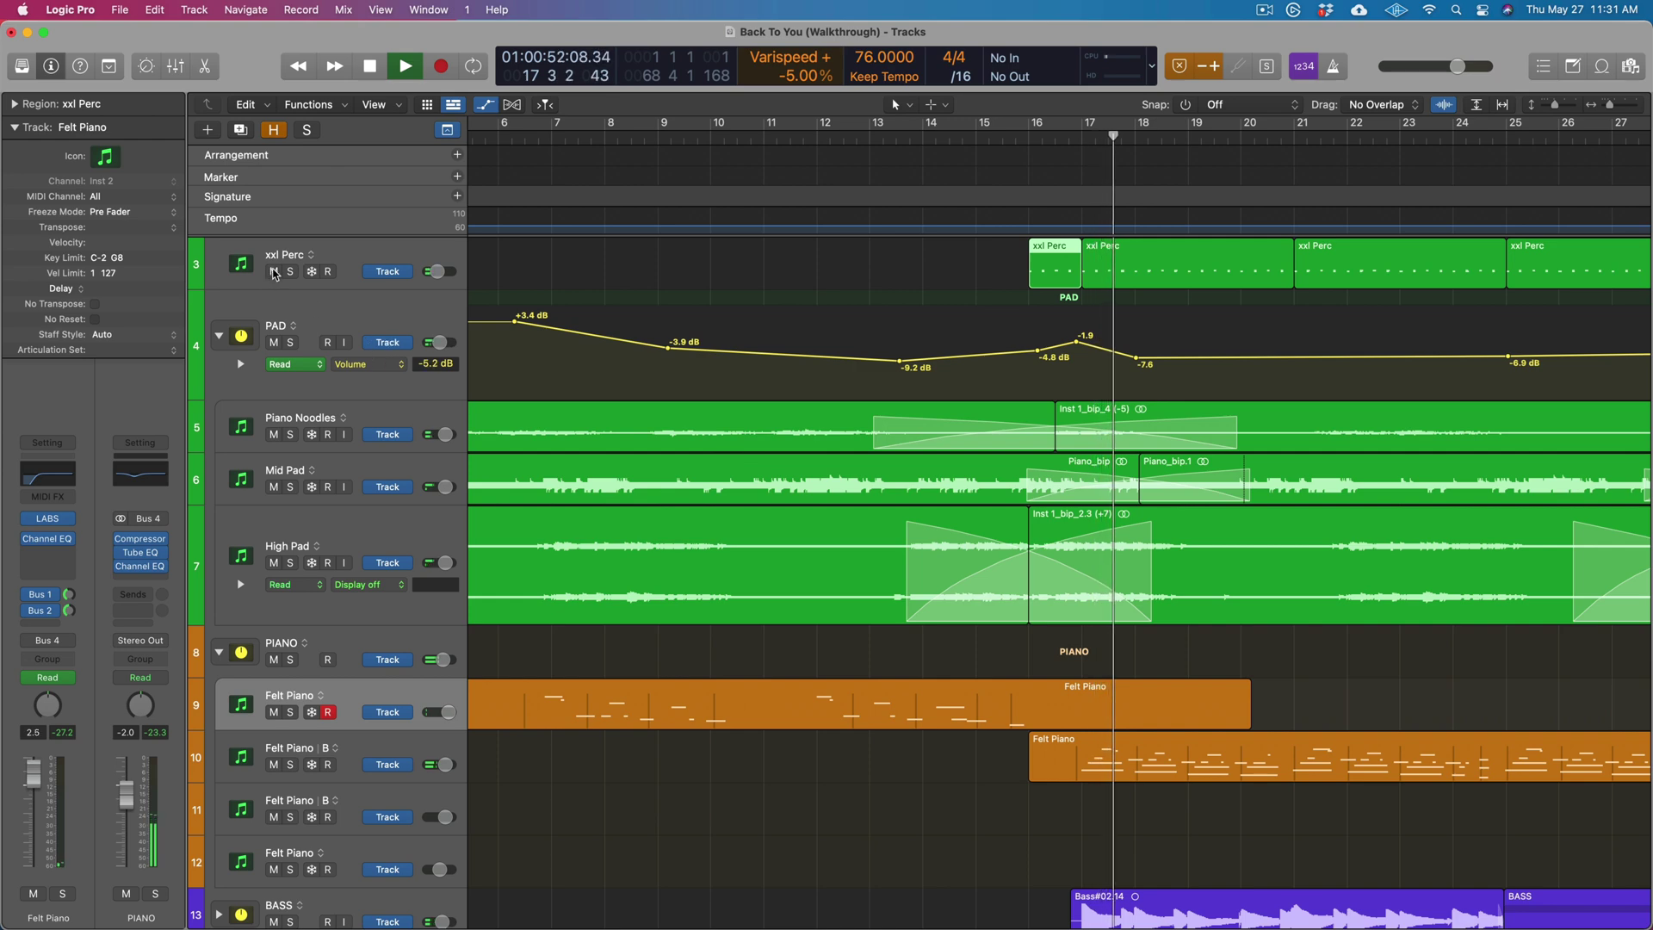
pyautogui.press('space')
pyautogui.click(275, 272)
# Examine how the pad, Felt Piano, bass, guitar, vocal and Sprinkles regions are laid out across the whole arrangement
pyautogui.scroll(-8, 987, 394)
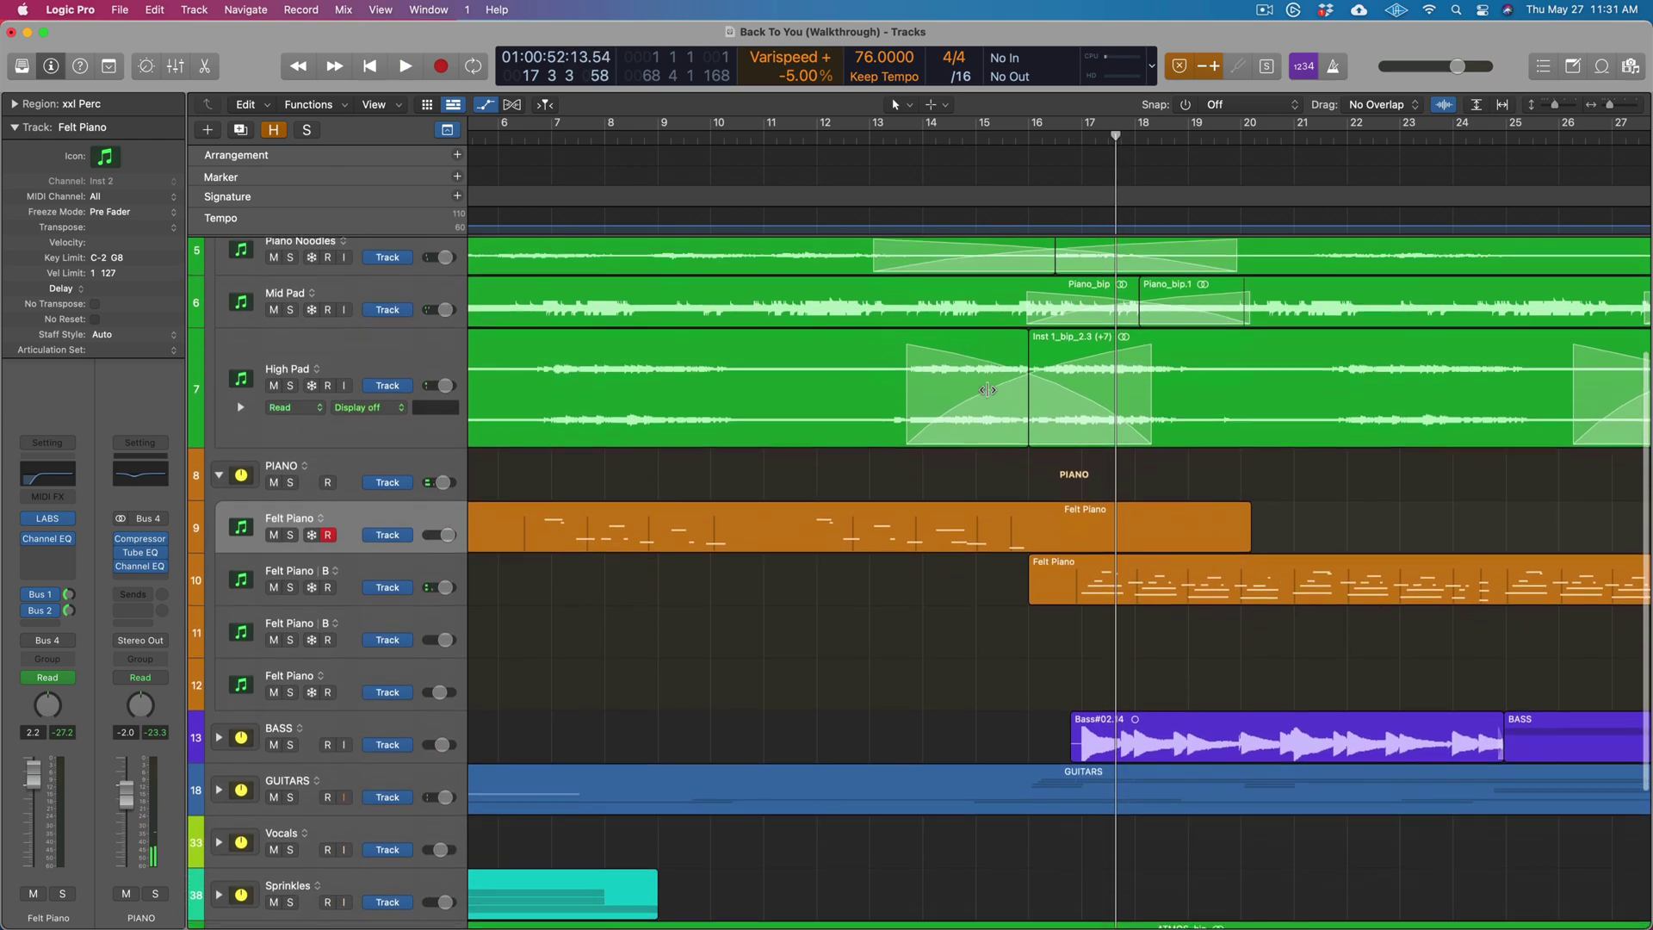
pyautogui.scroll(-1, 987, 392)
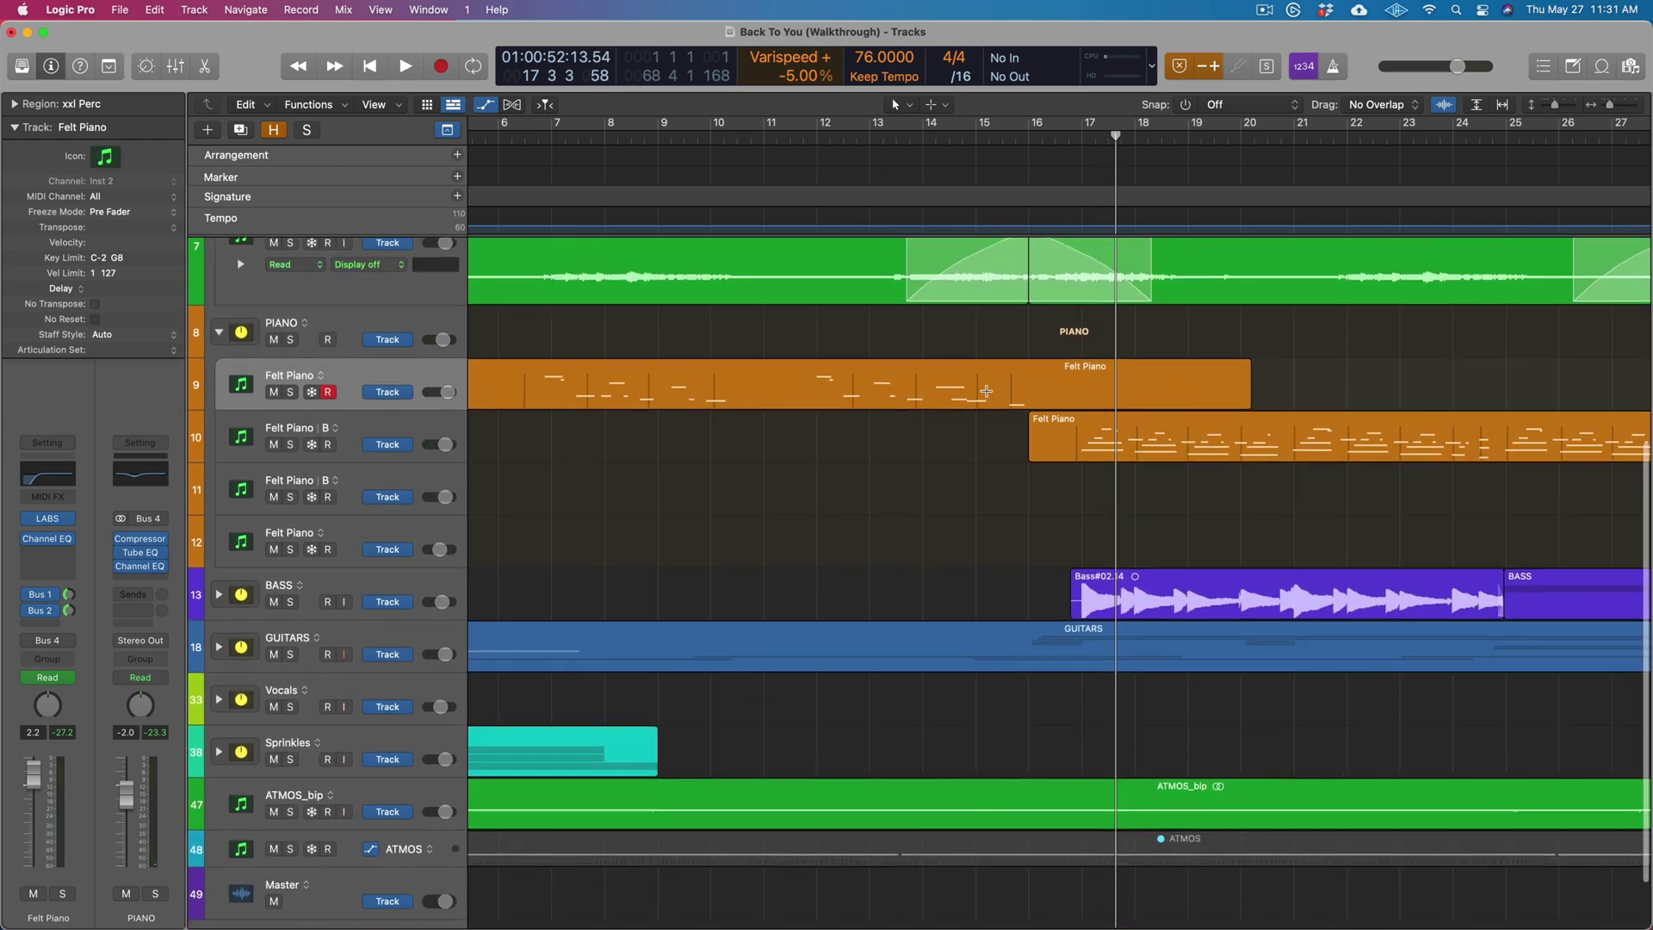
pyautogui.press('z')
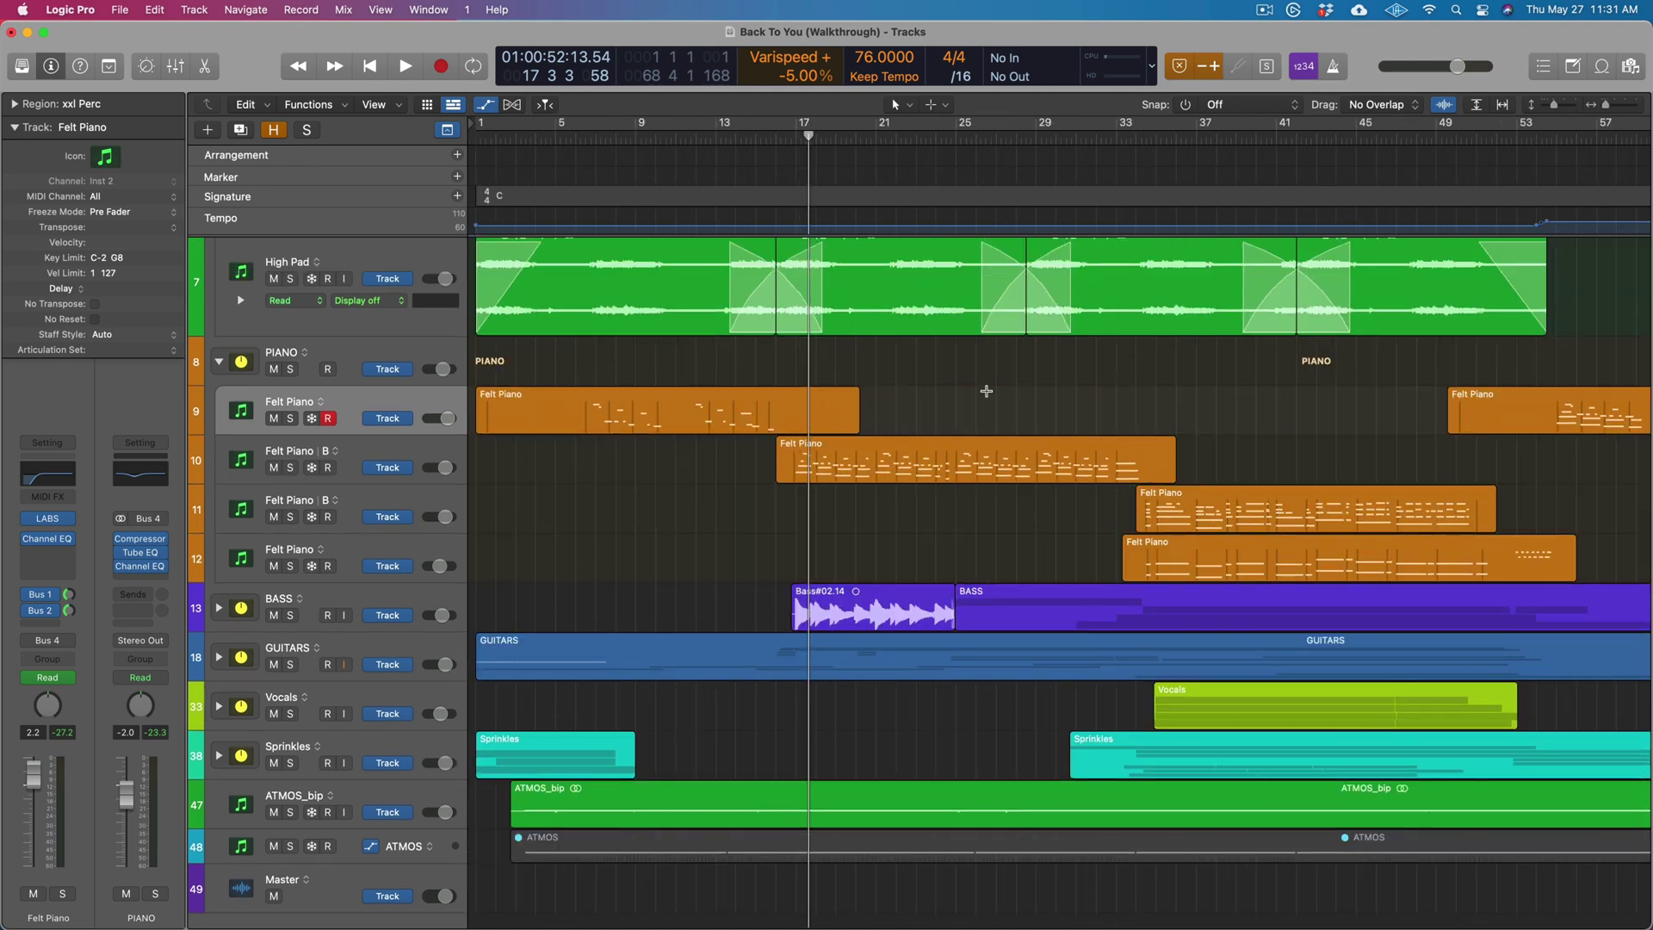
pyautogui.scroll(5, 986, 391)
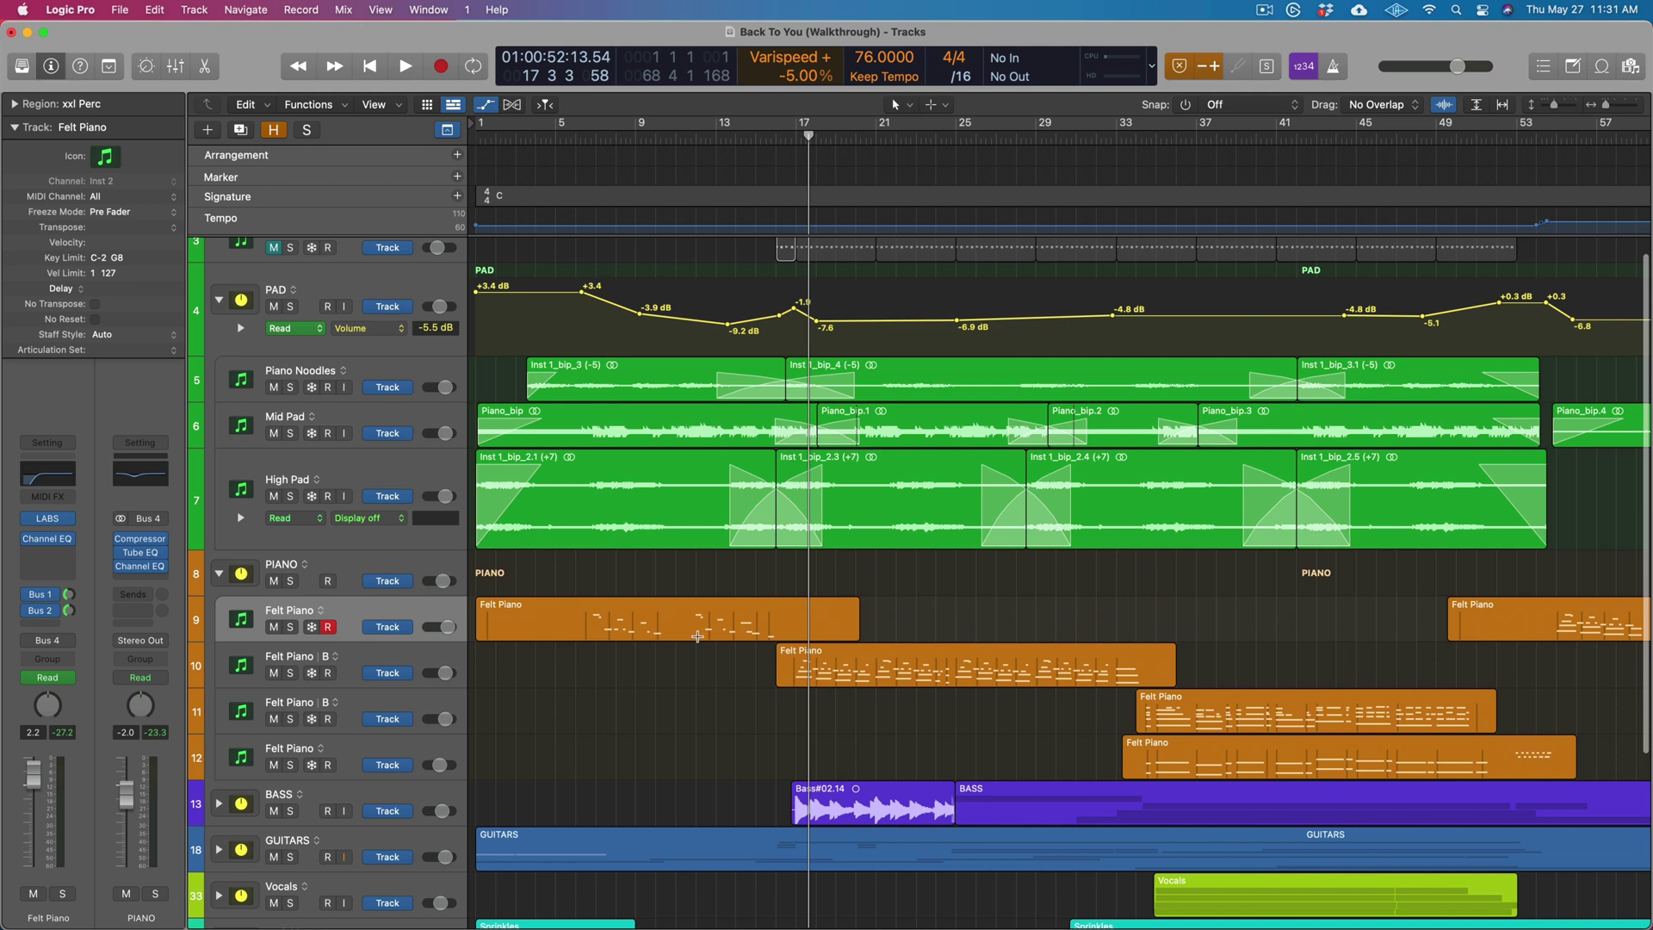
pyautogui.scroll(-4, 706, 628)
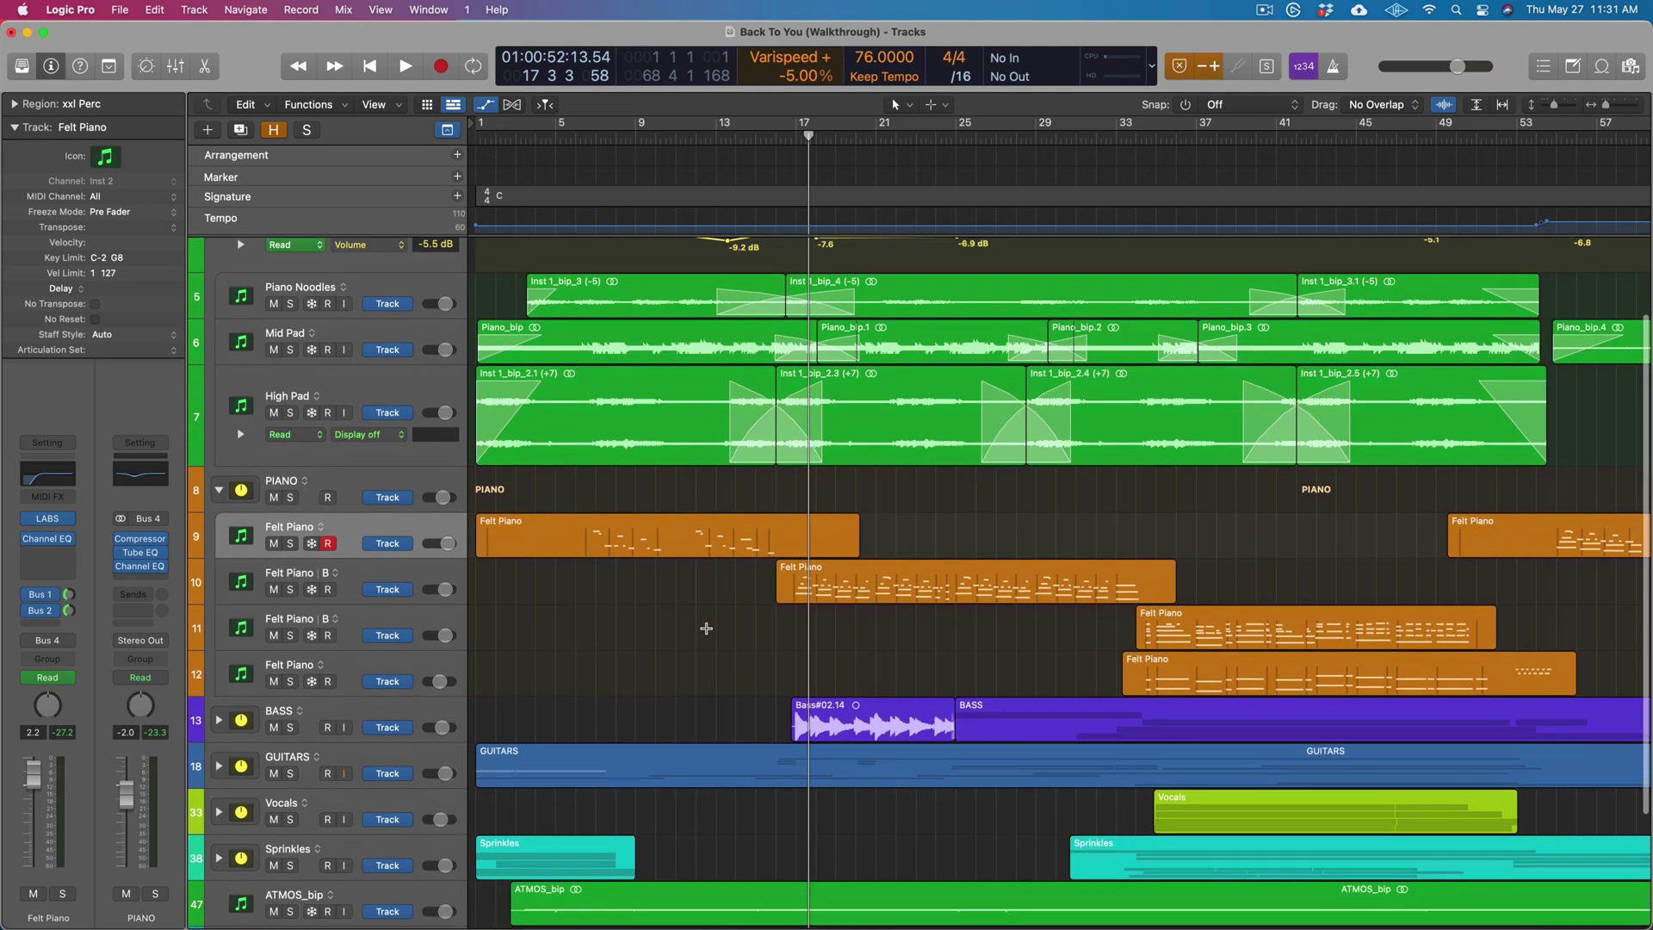
pyautogui.scroll(-3, 706, 629)
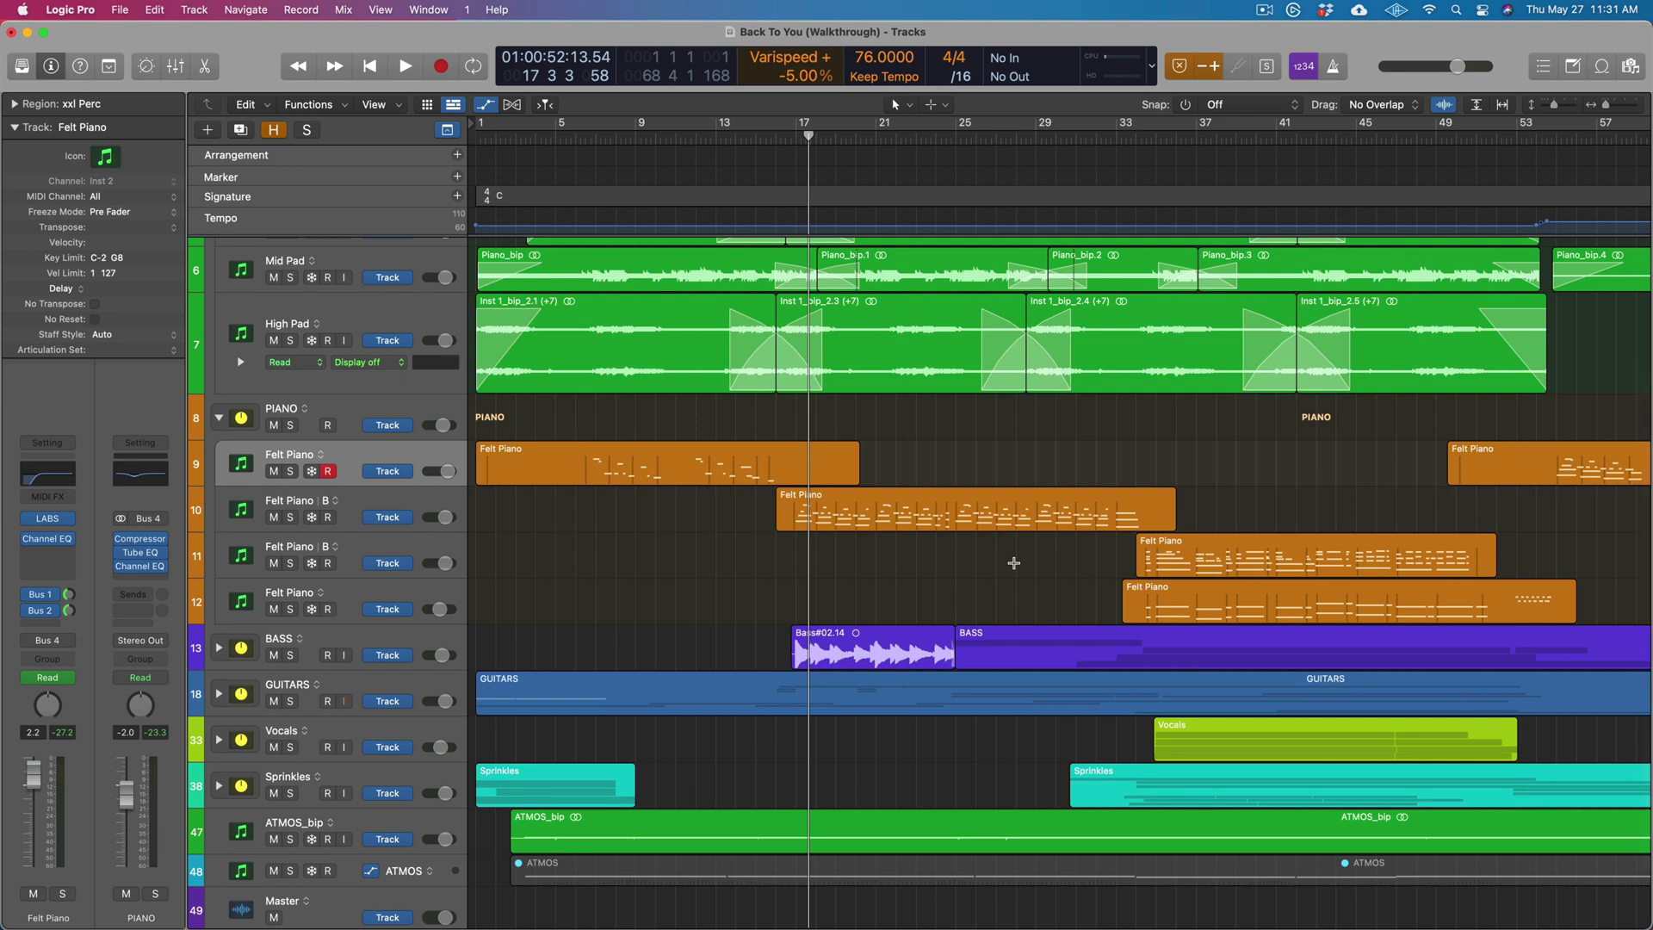
pyautogui.scroll(-3, 1014, 562)
pyautogui.scroll(5, 1068, 504)
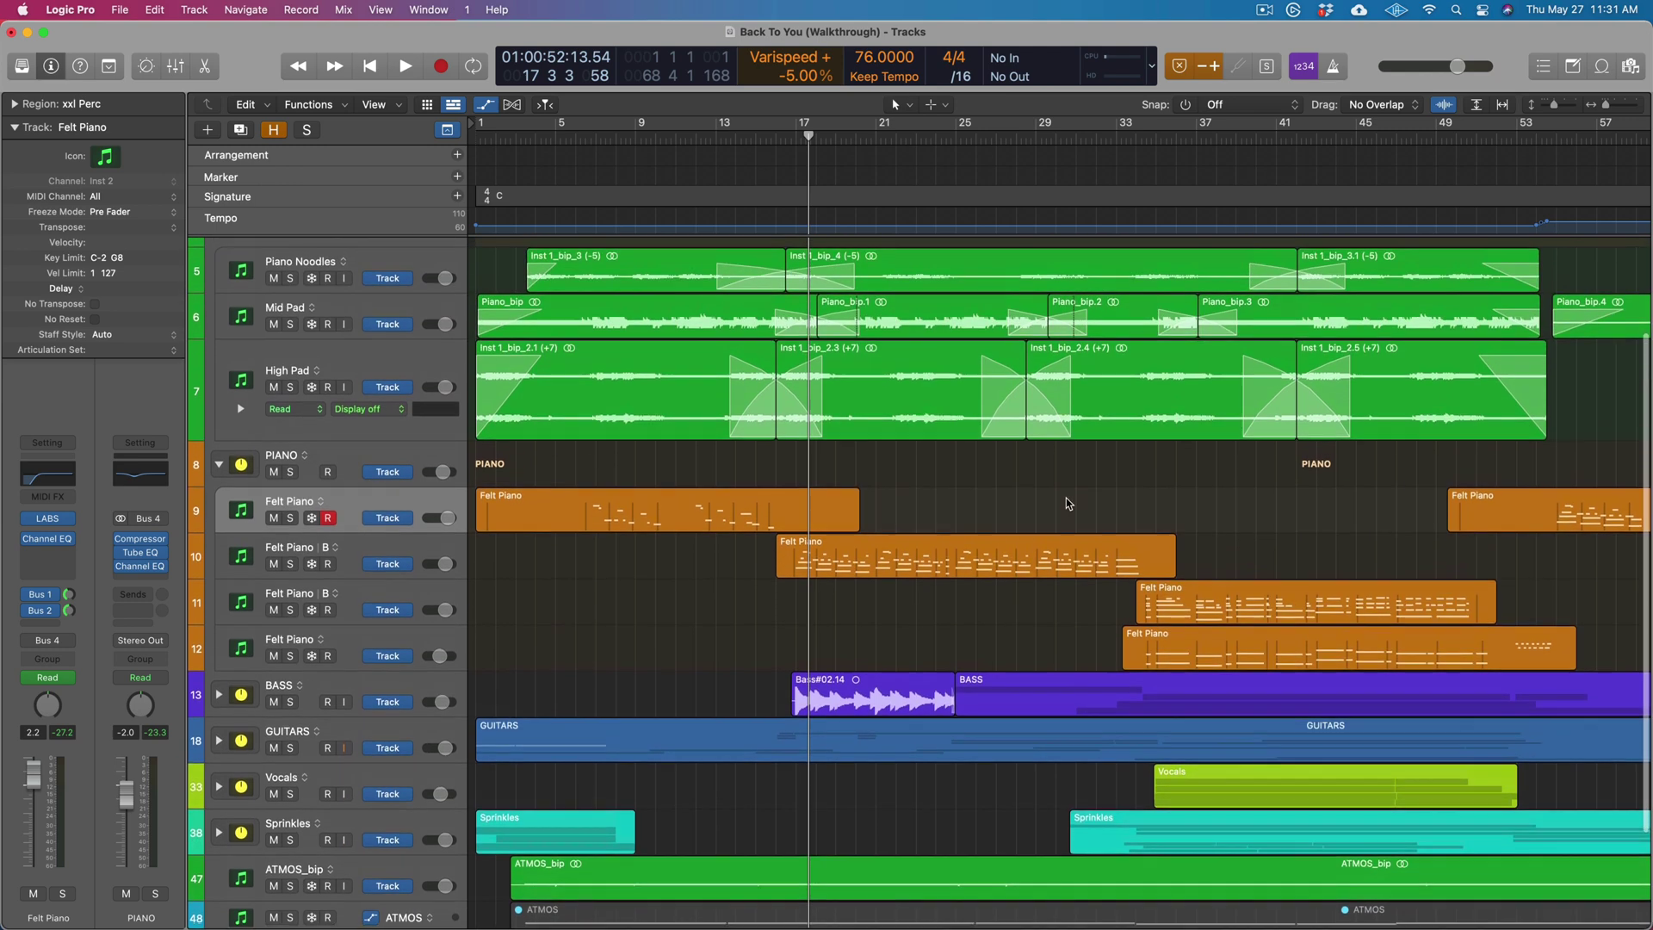
pyautogui.scroll(-6, 1068, 503)
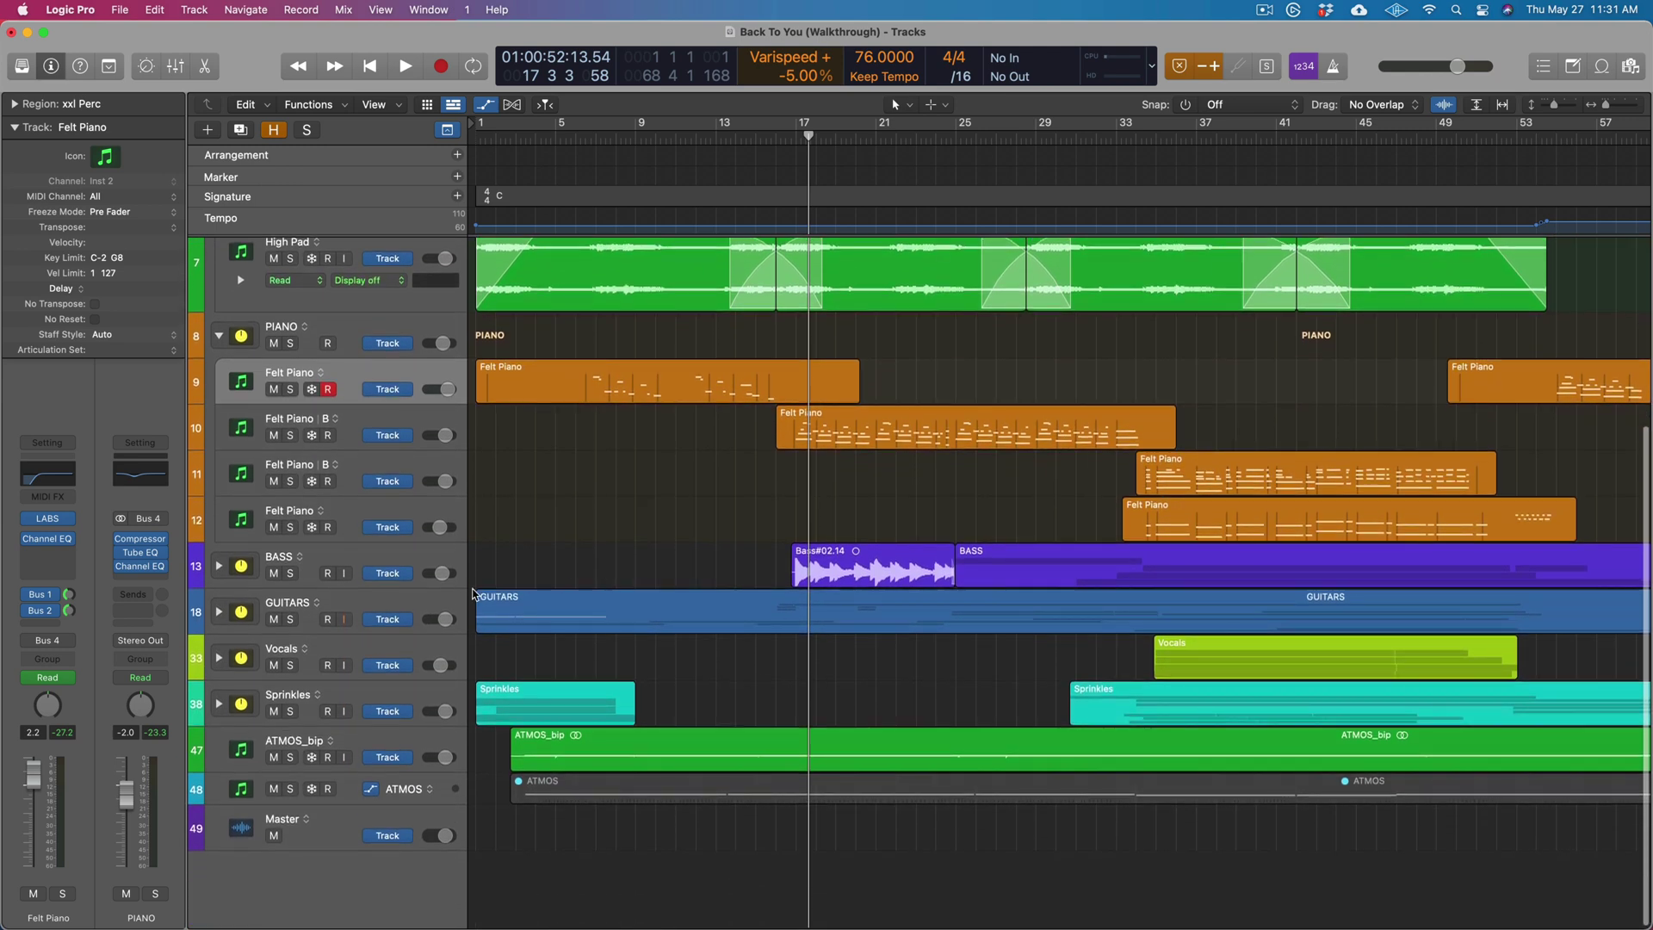
pyautogui.scroll(-1, 602, 530)
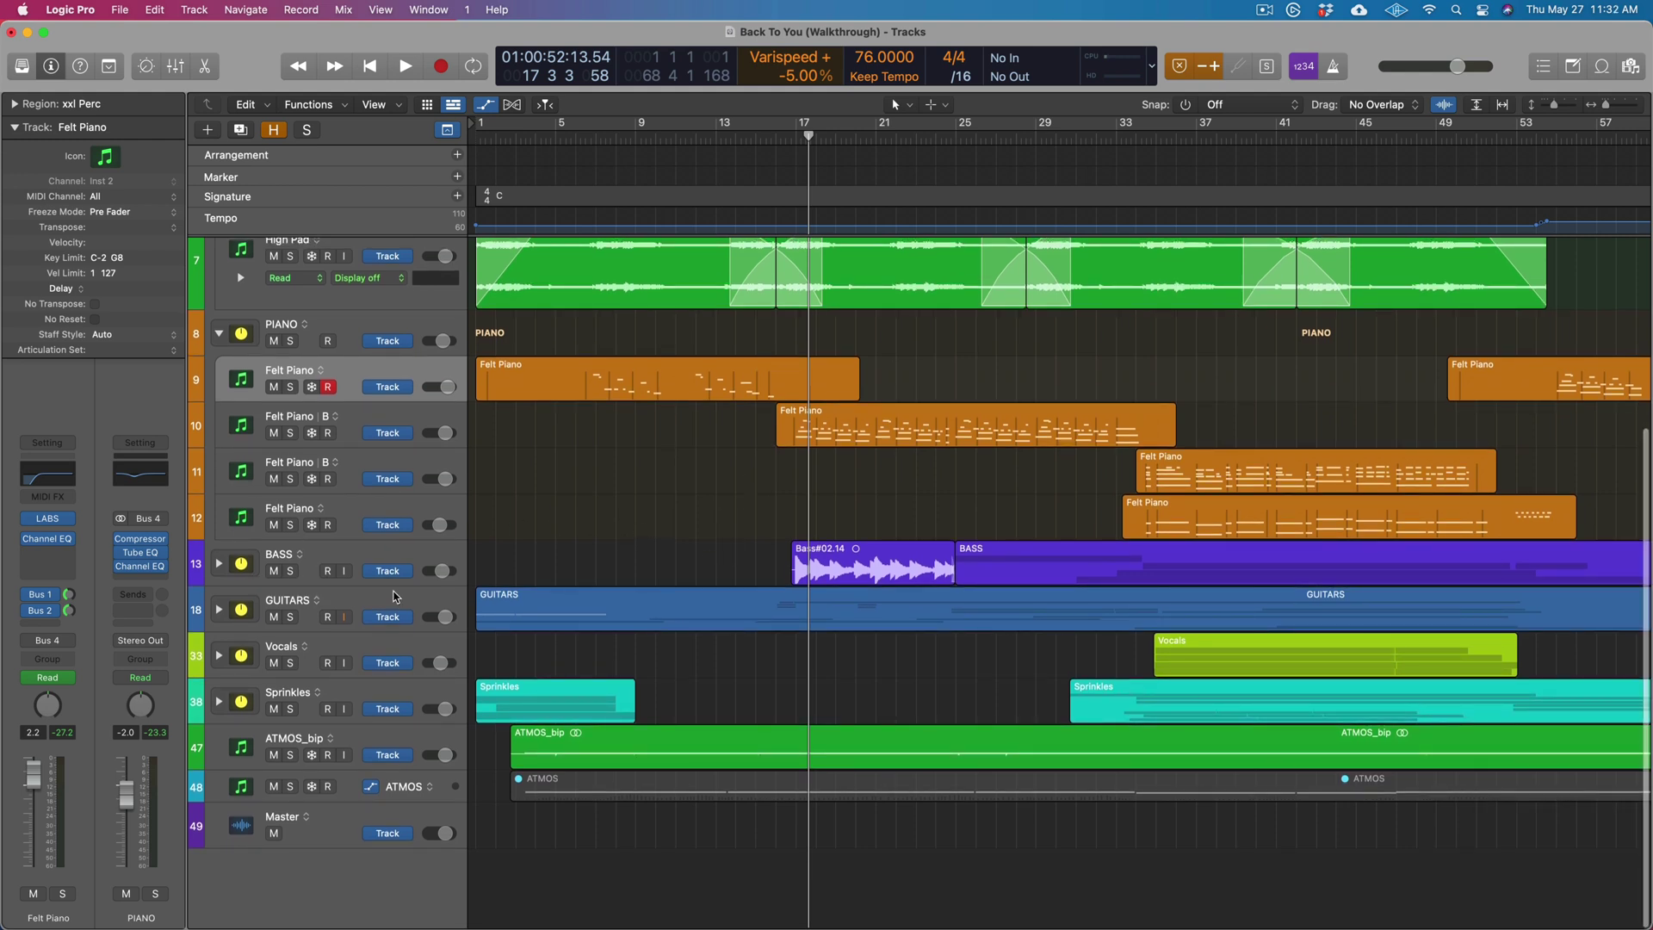
# Expand the BASS track stack and review the regions on its two Bass and two Dynamic Bass tracks
pyautogui.click(218, 565)
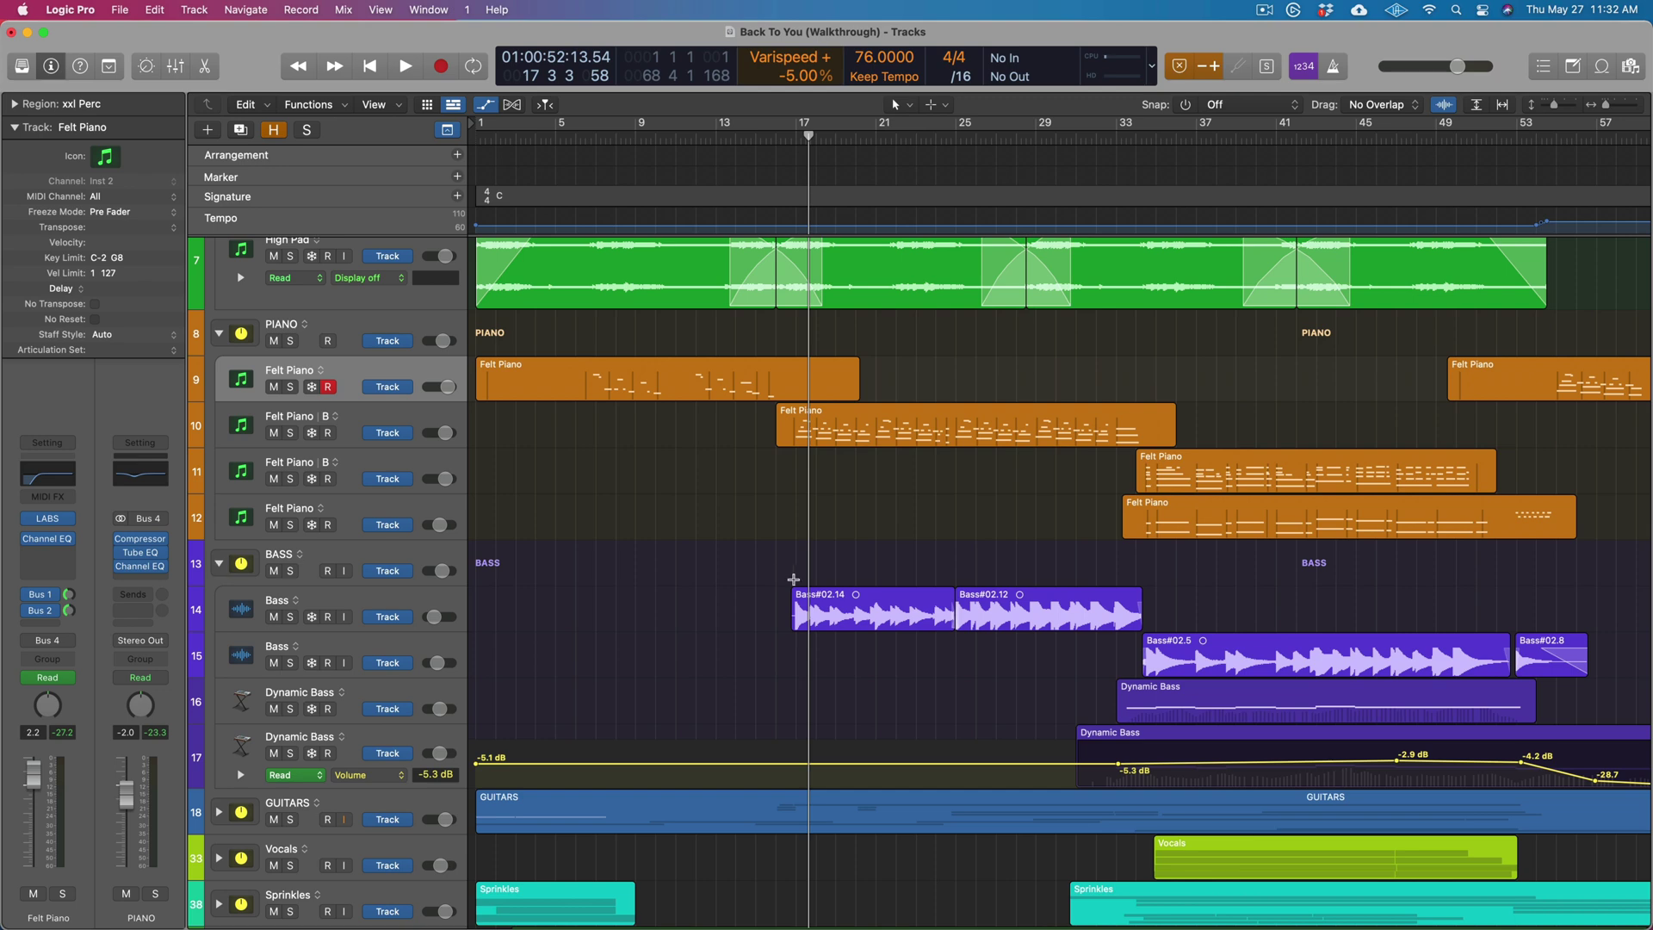
pyautogui.scroll(-6, 826, 569)
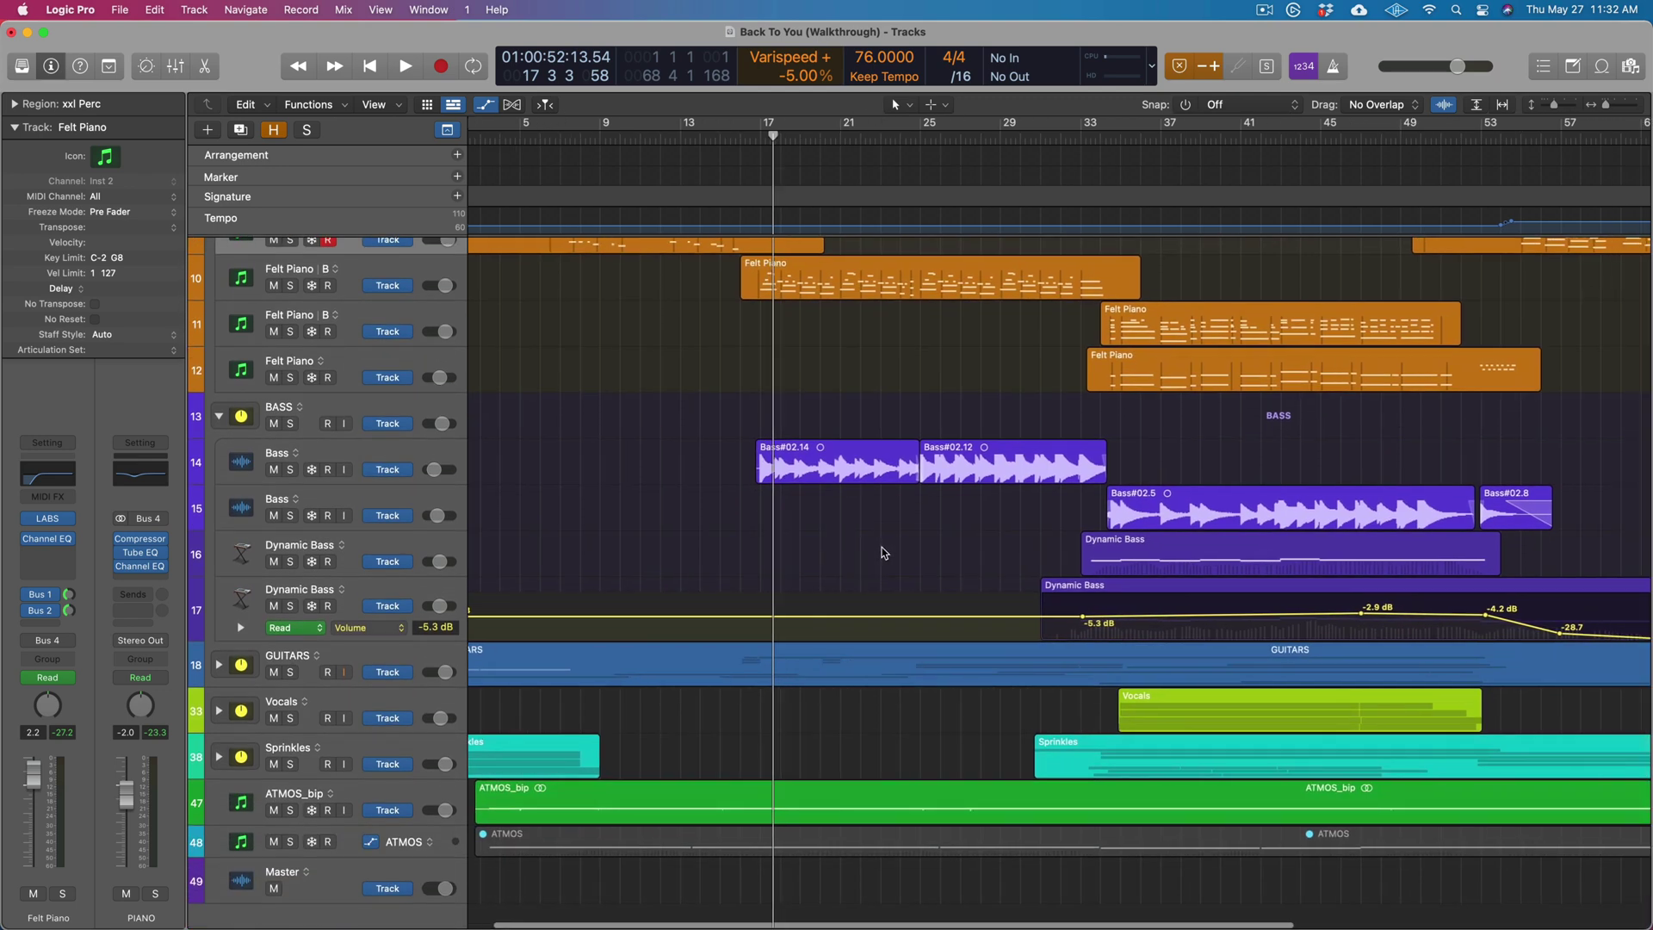
pyautogui.hscroll(2, 881, 546)
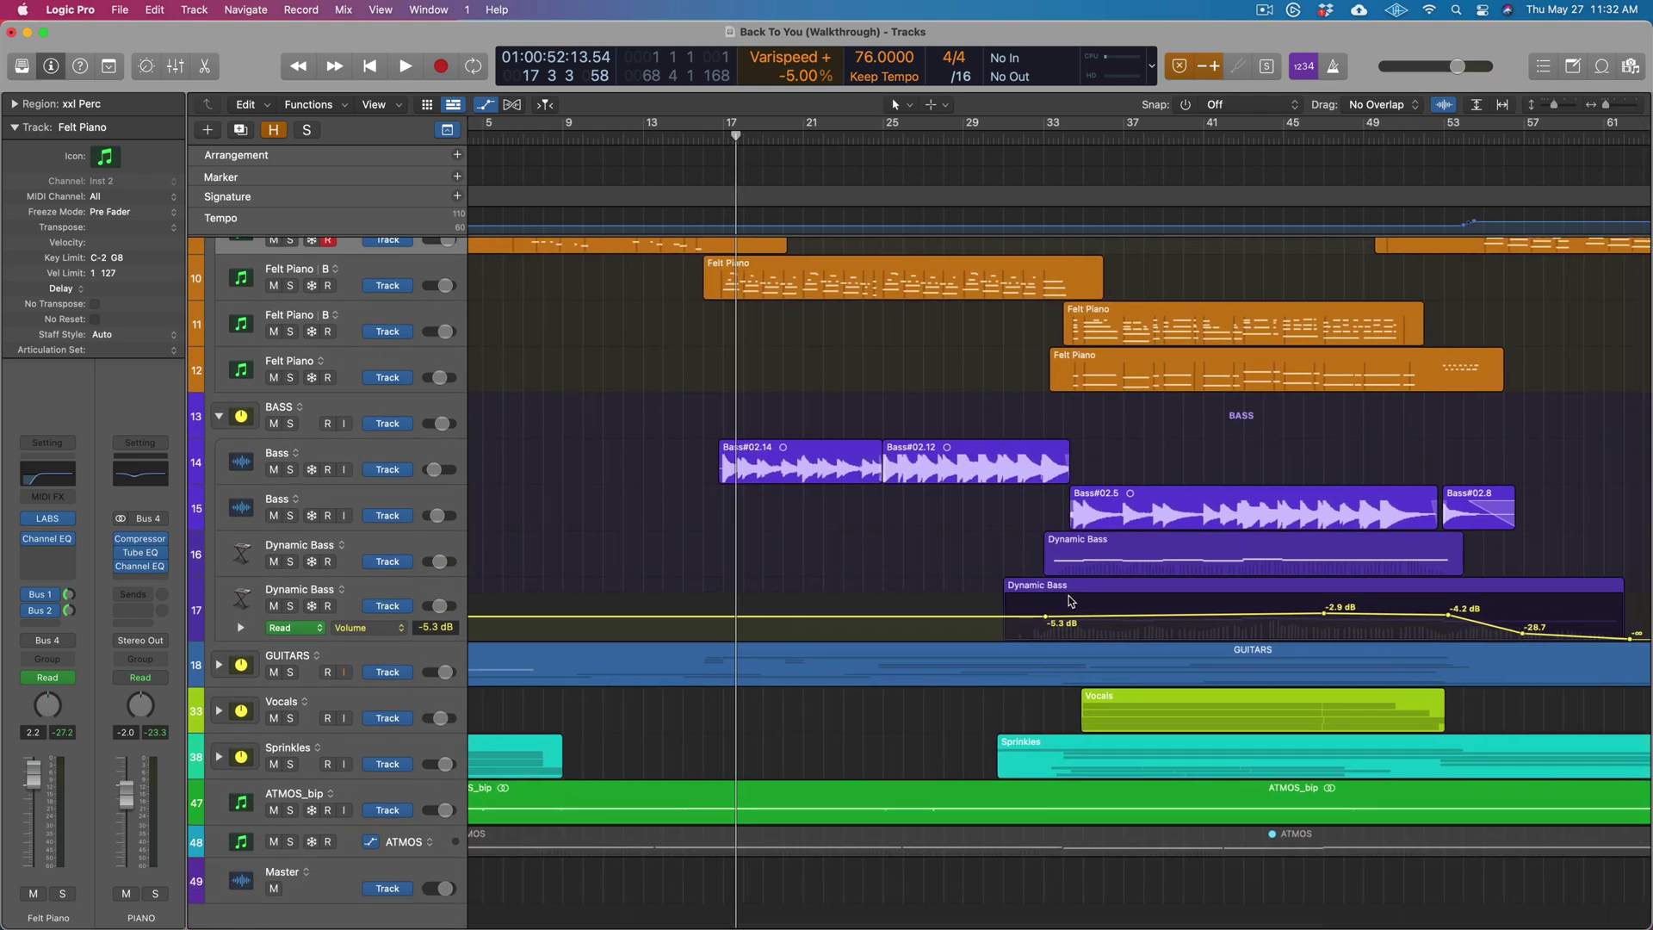
# Place the playhead at bar 17 and solo the BASS, PIANO and PAD track stacks
pyautogui.click(721, 137)
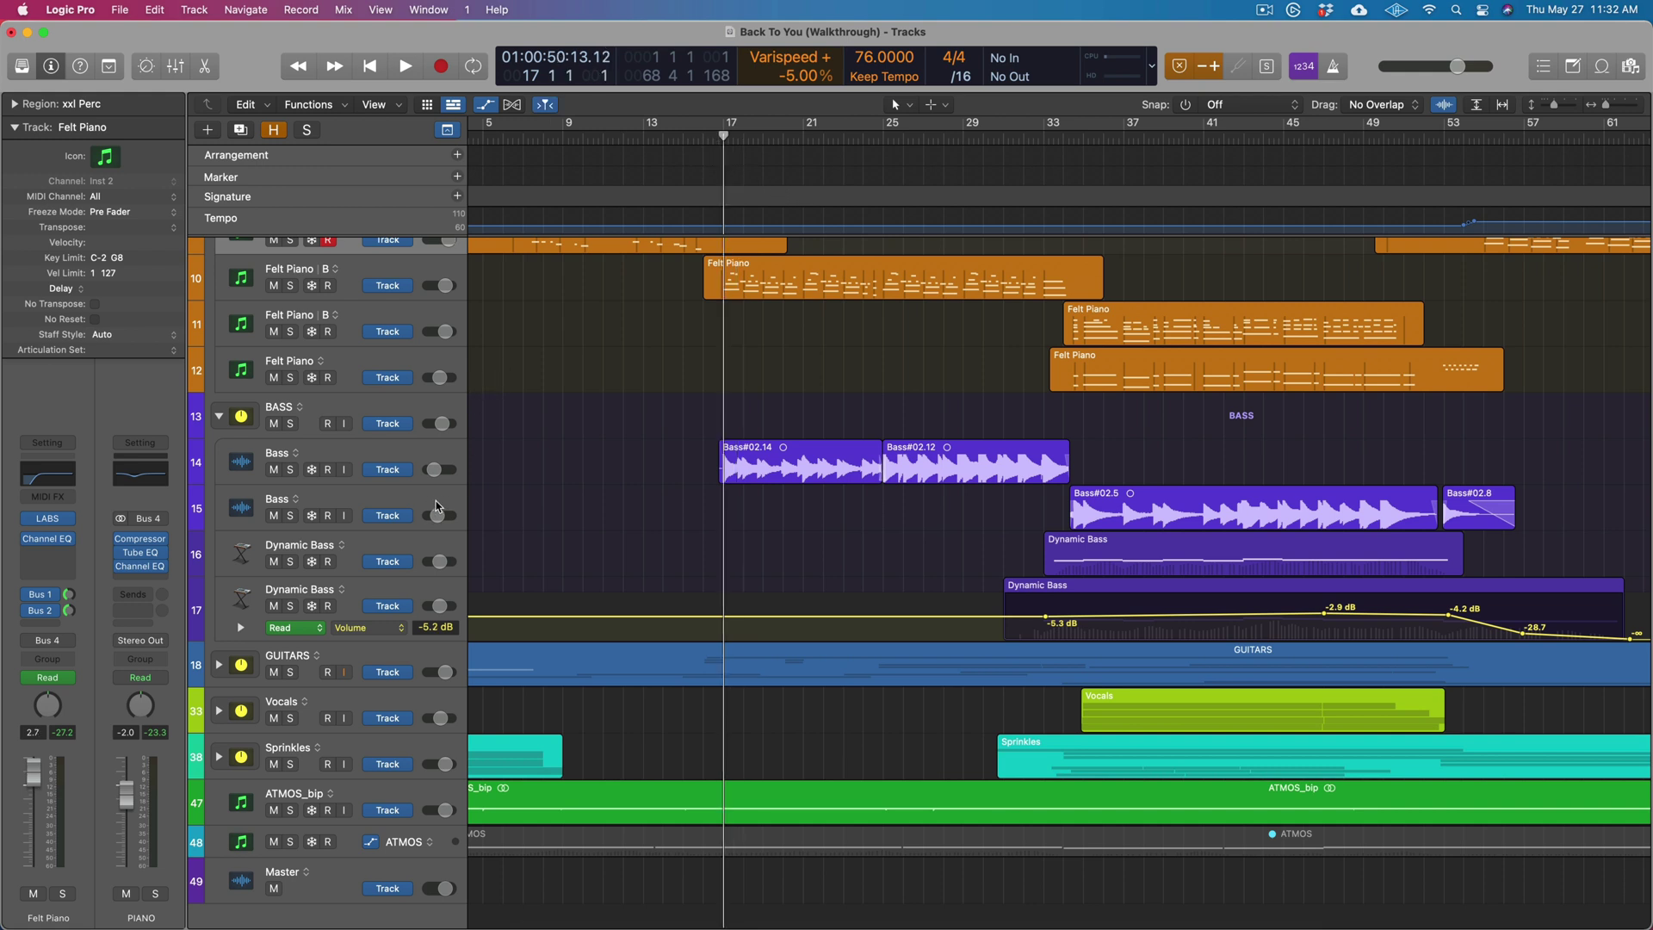
pyautogui.click(290, 424)
pyautogui.scroll(5, 288, 517)
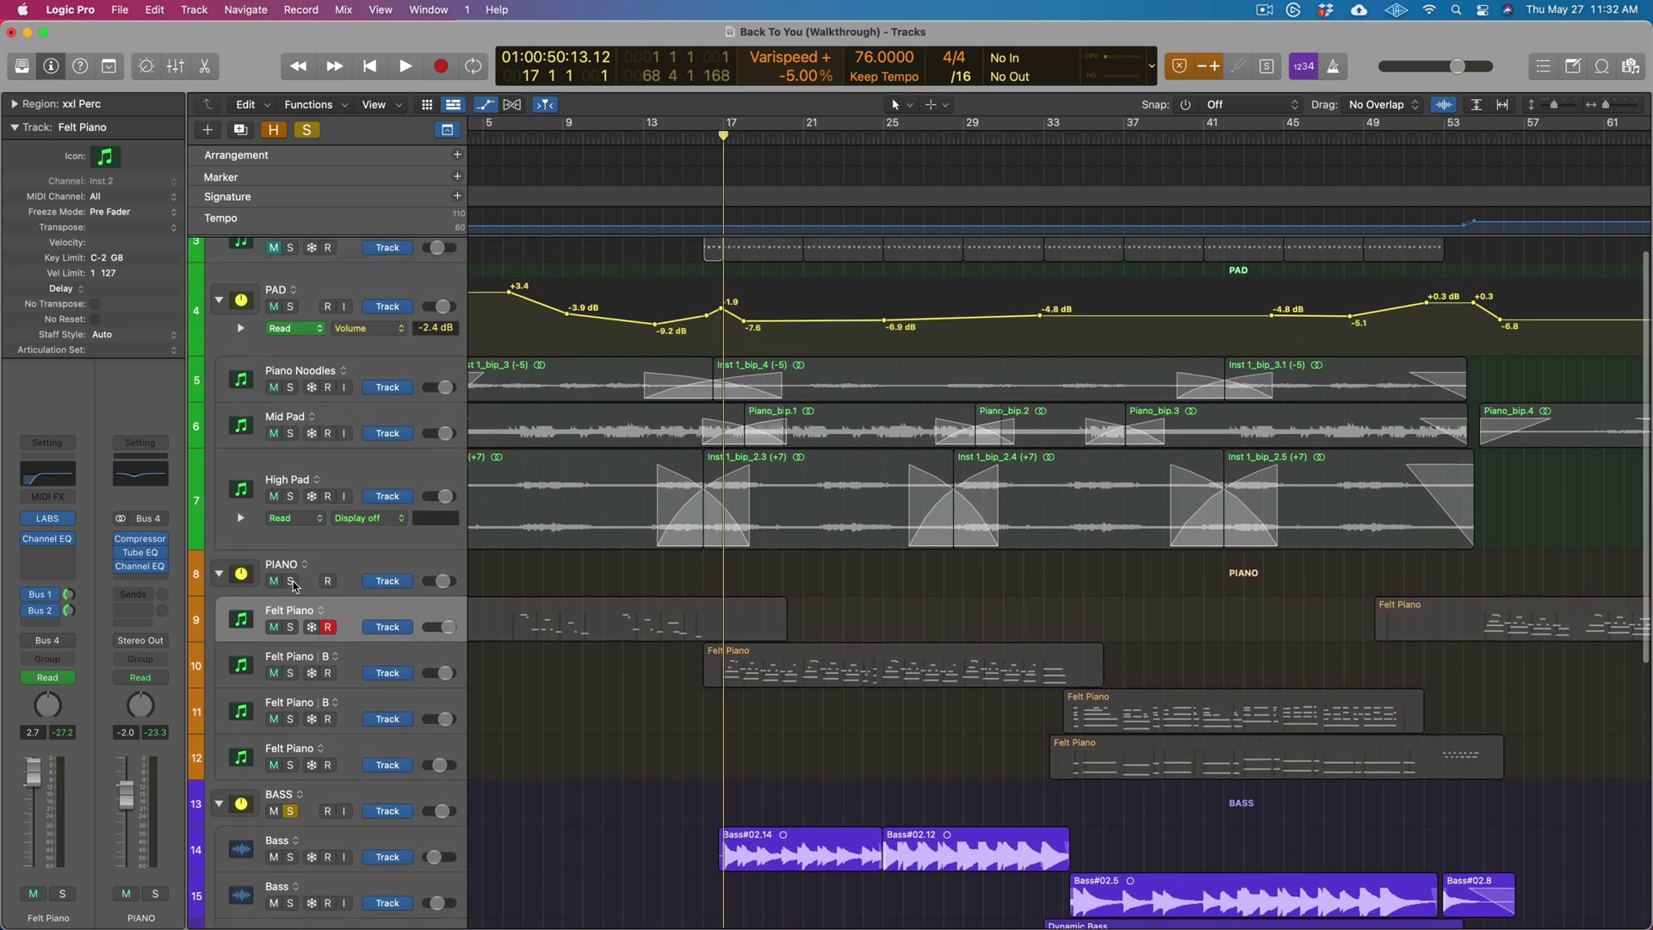
pyautogui.click(291, 582)
pyautogui.click(290, 307)
# Audition the soloed bass, piano and pads from bar 17 to around bar 23, then stop playback
pyautogui.press('space')
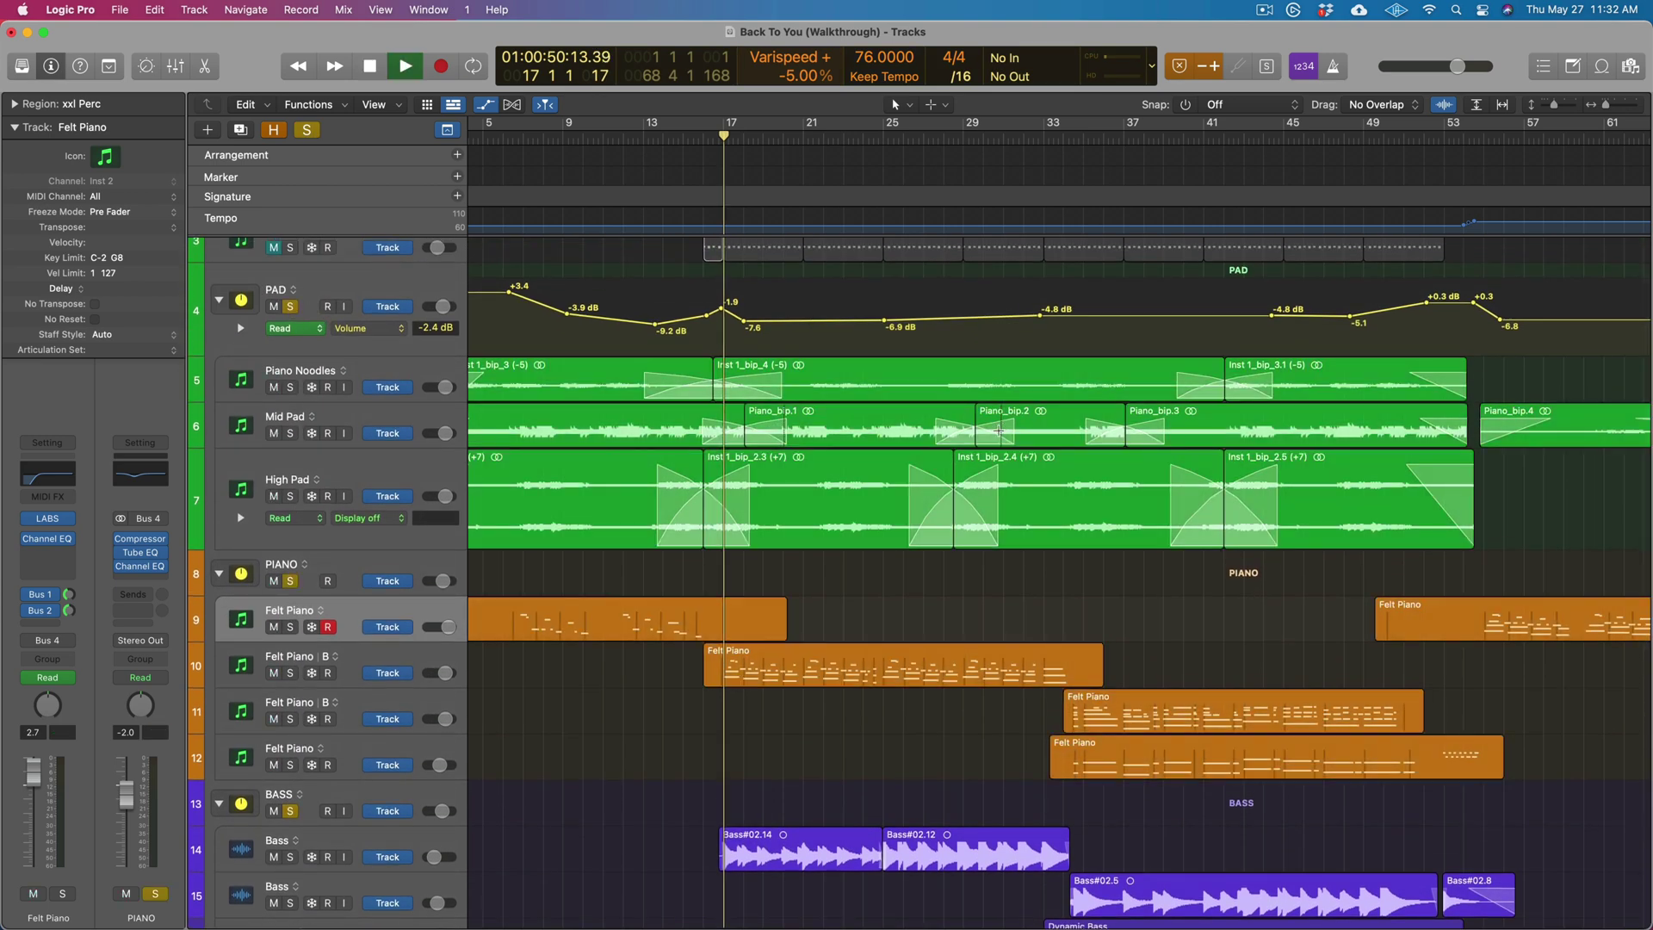
pyautogui.scroll(-5, 1116, 461)
pyautogui.scroll(-3, 1116, 456)
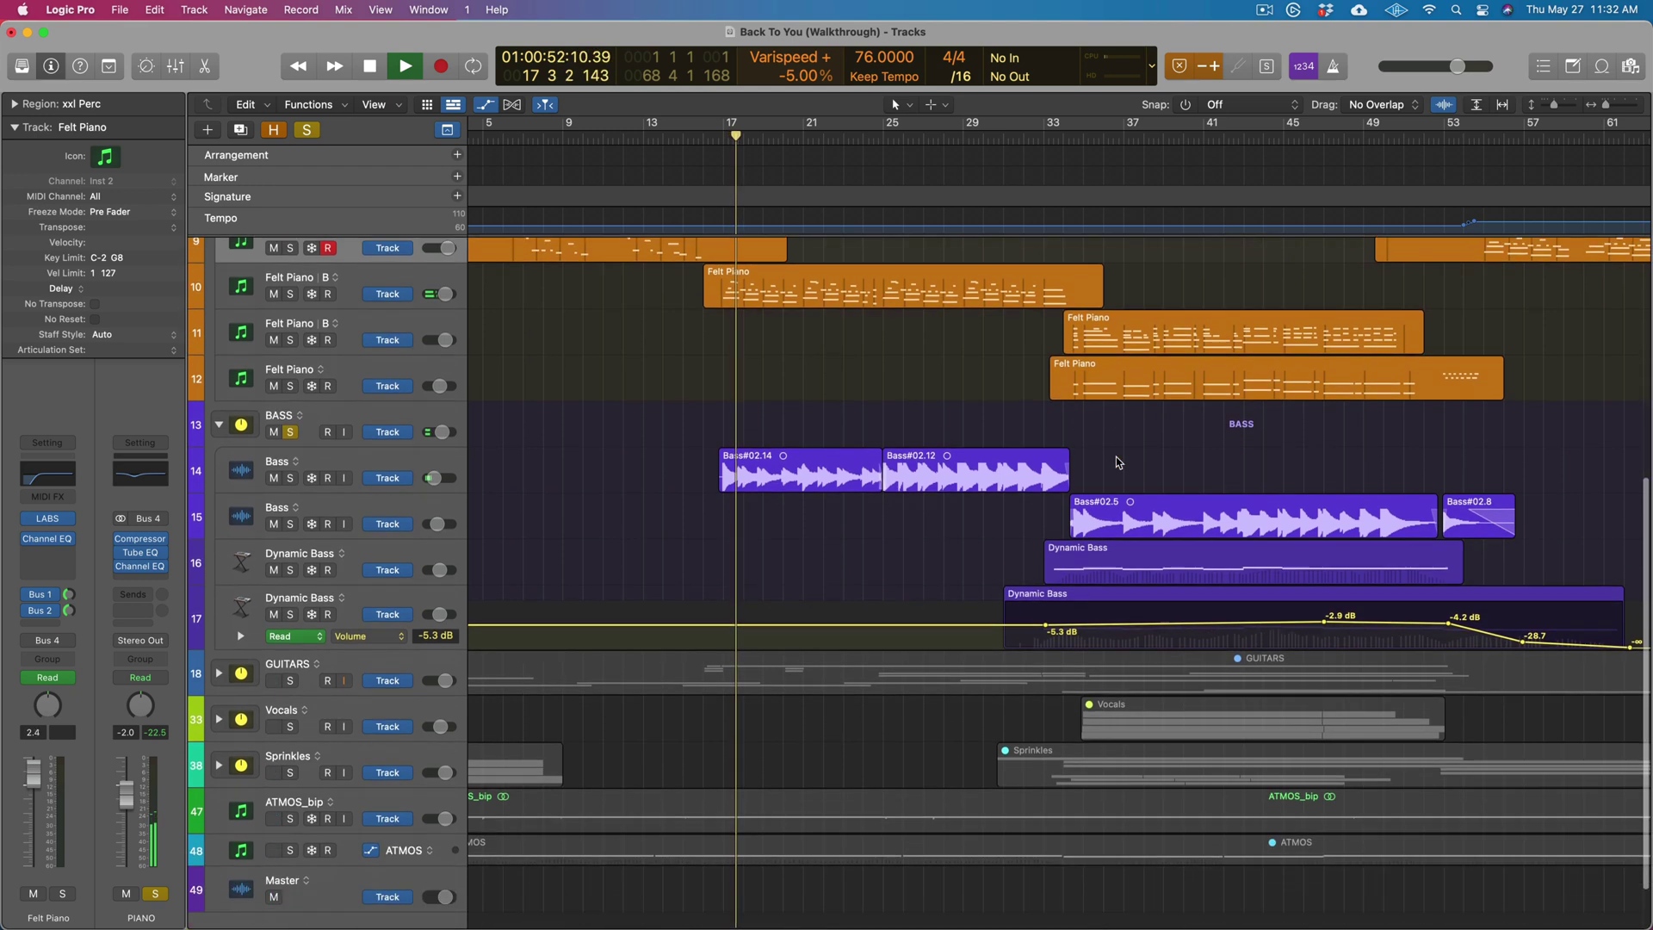
pyautogui.press('super+Right')
pyautogui.scroll(3, 1115, 456)
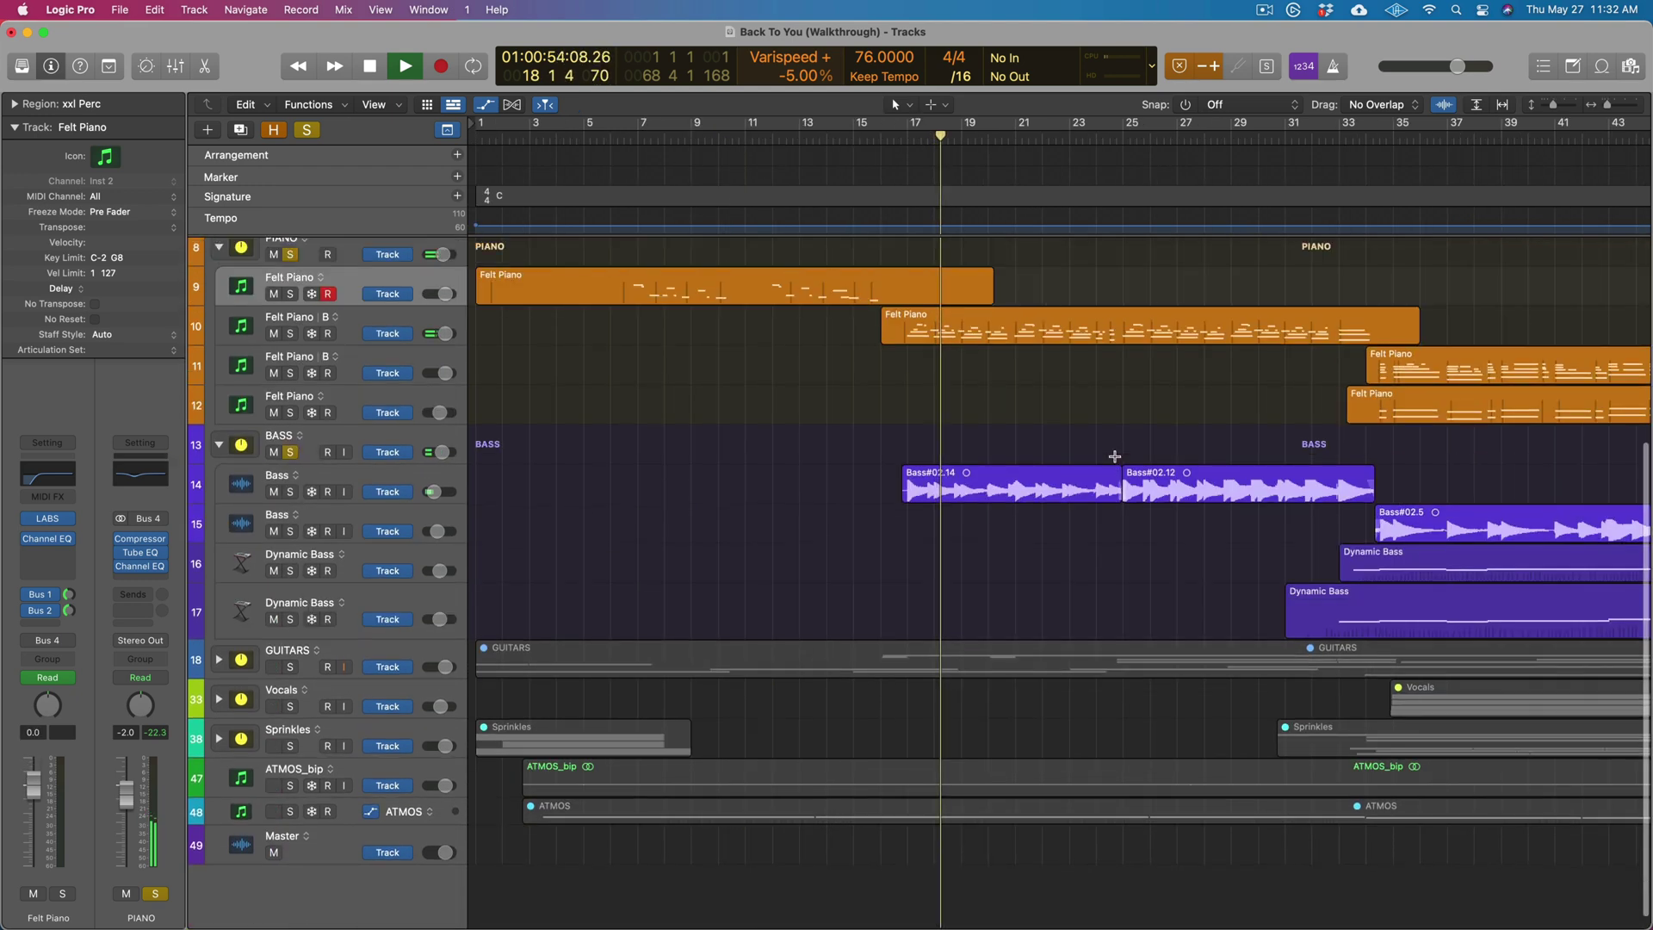
pyautogui.press('super+Right')
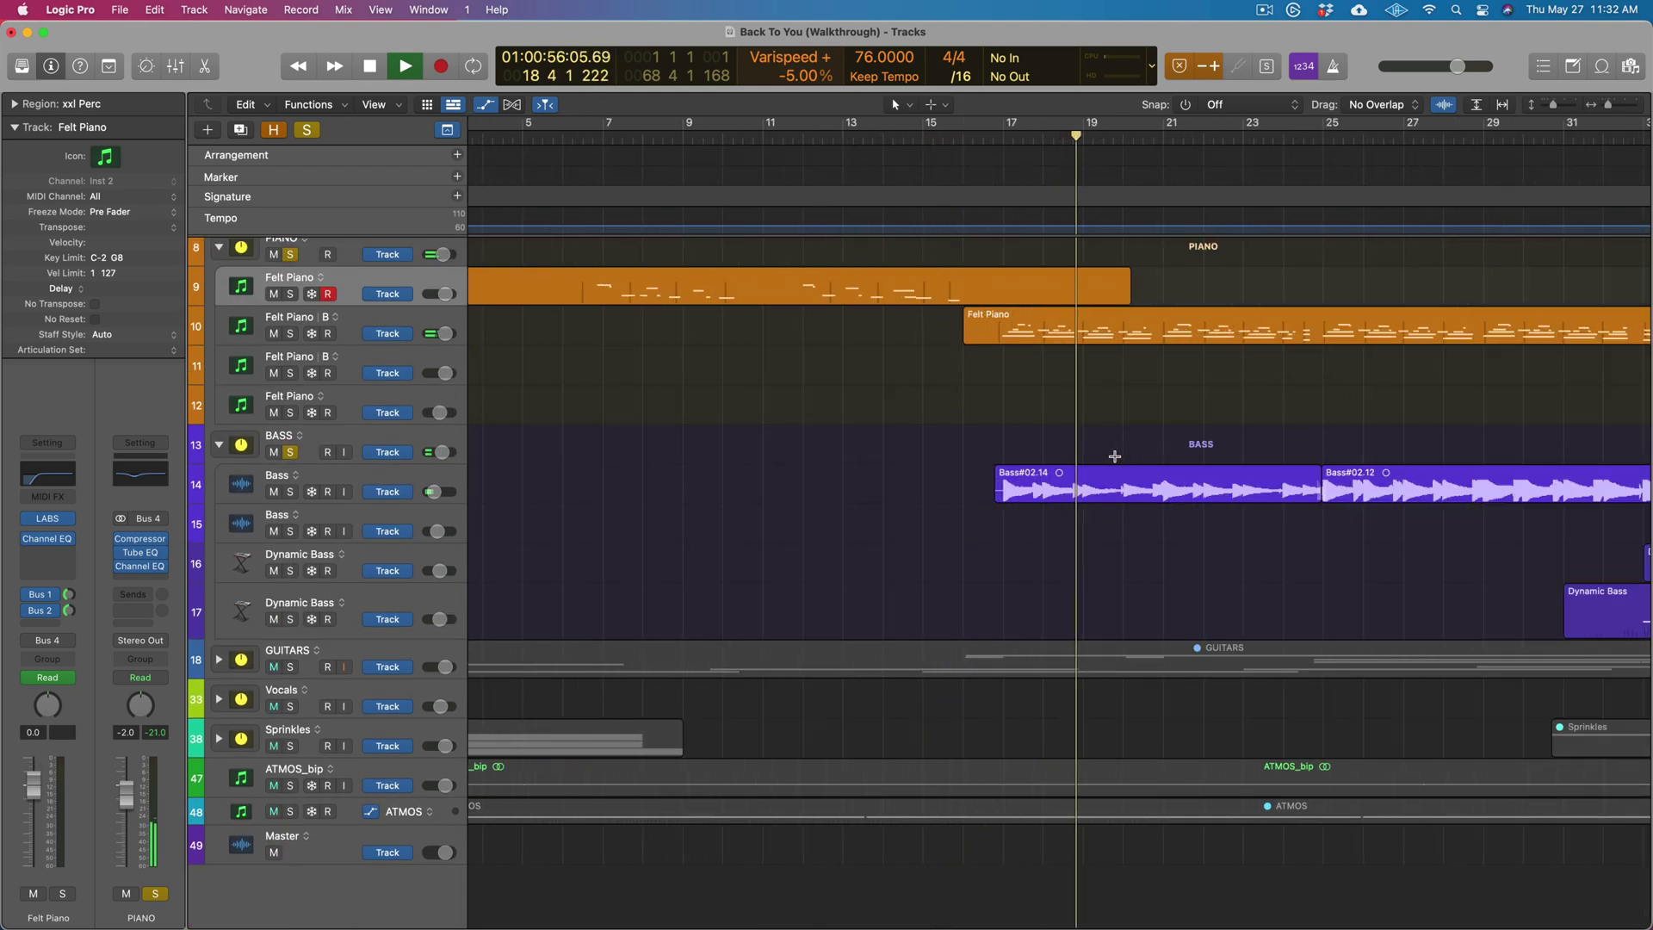
pyautogui.hscroll(3, 1114, 465)
pyautogui.hscroll(5, 1114, 467)
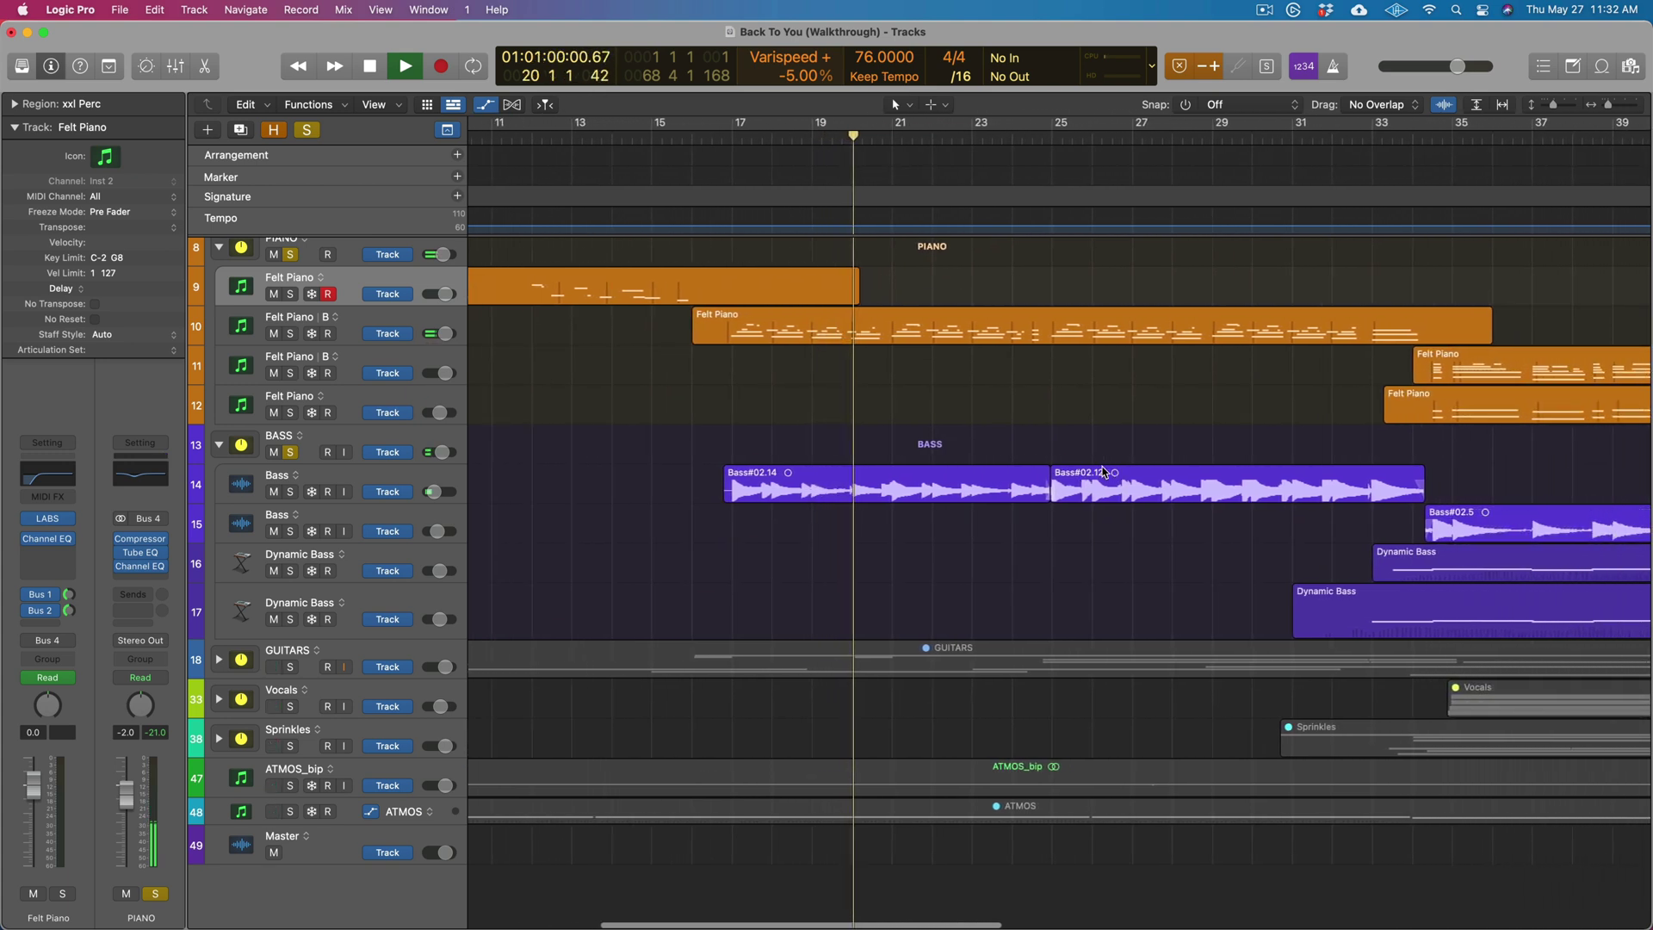
pyautogui.hscroll(1, 1045, 466)
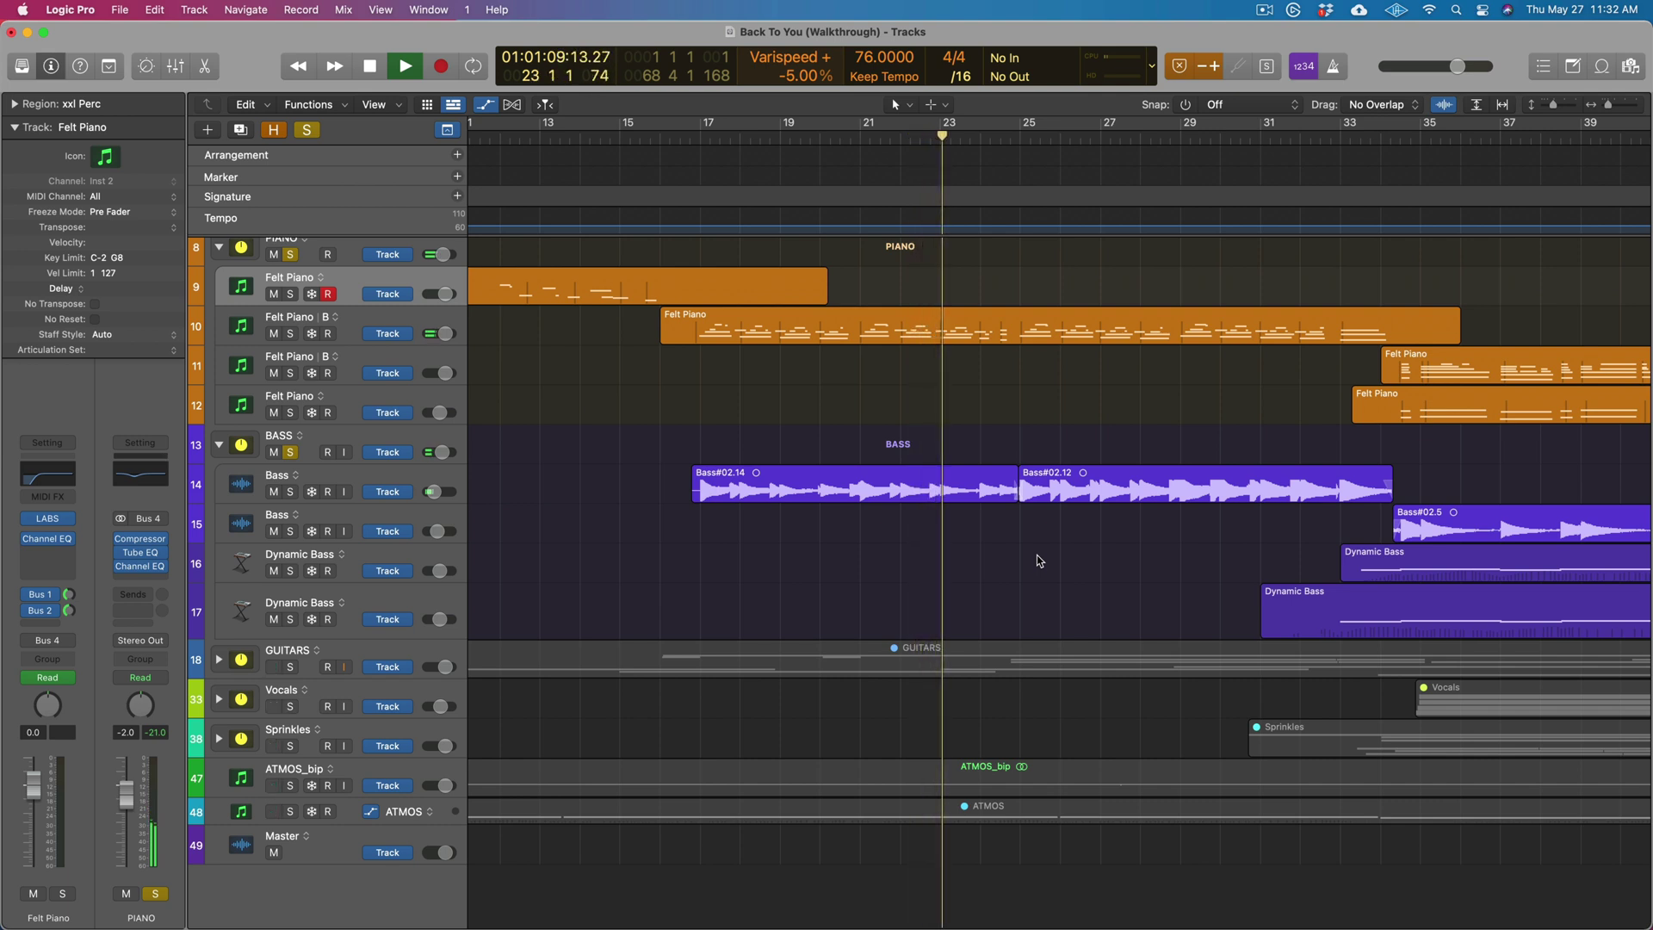
pyautogui.press('space')
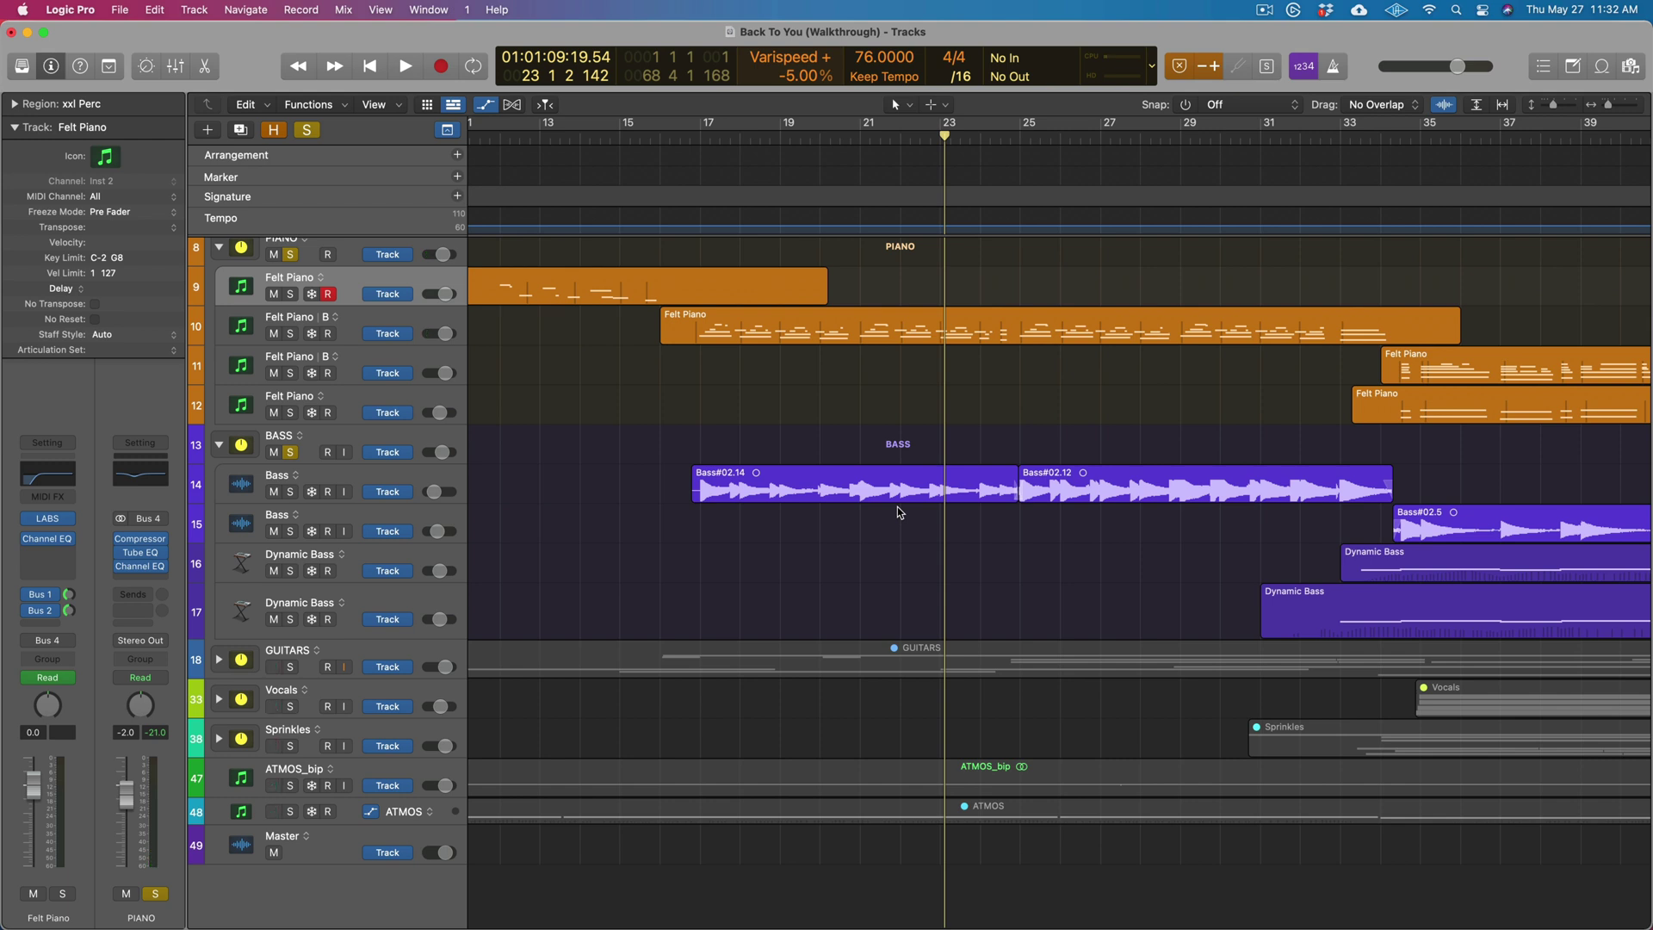
# Examine where the second Bass track and the two Dynamic Bass tracks enter relative to the later Felt Piano regions
pyautogui.hscroll(5, 898, 509)
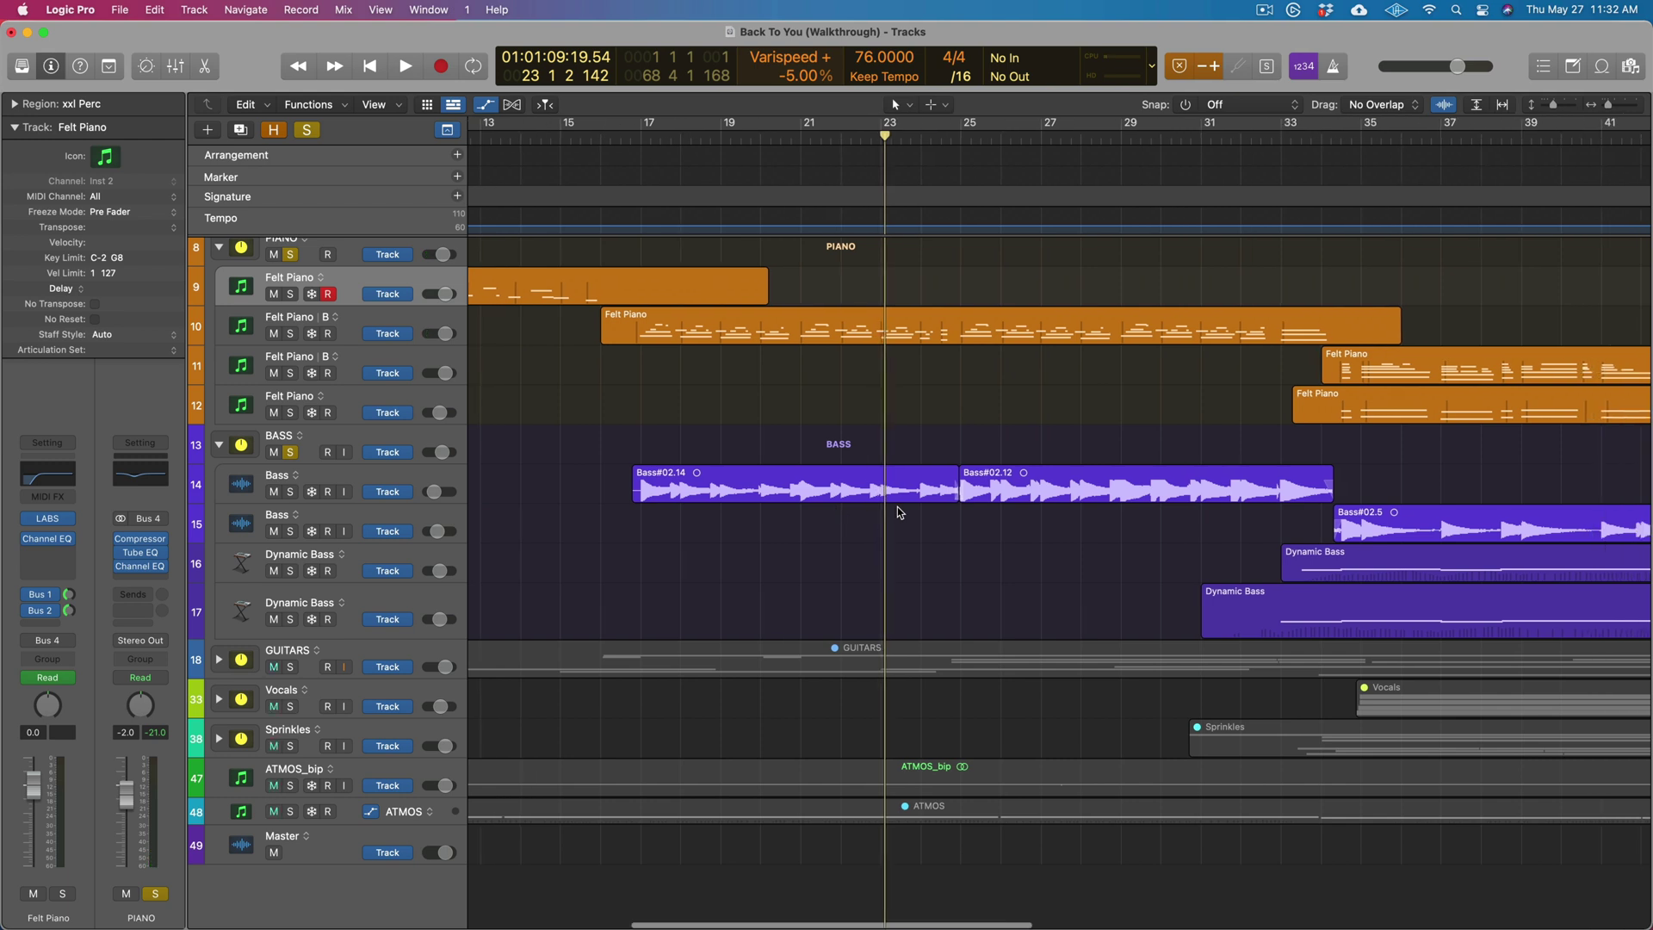
pyautogui.hscroll(10, 897, 510)
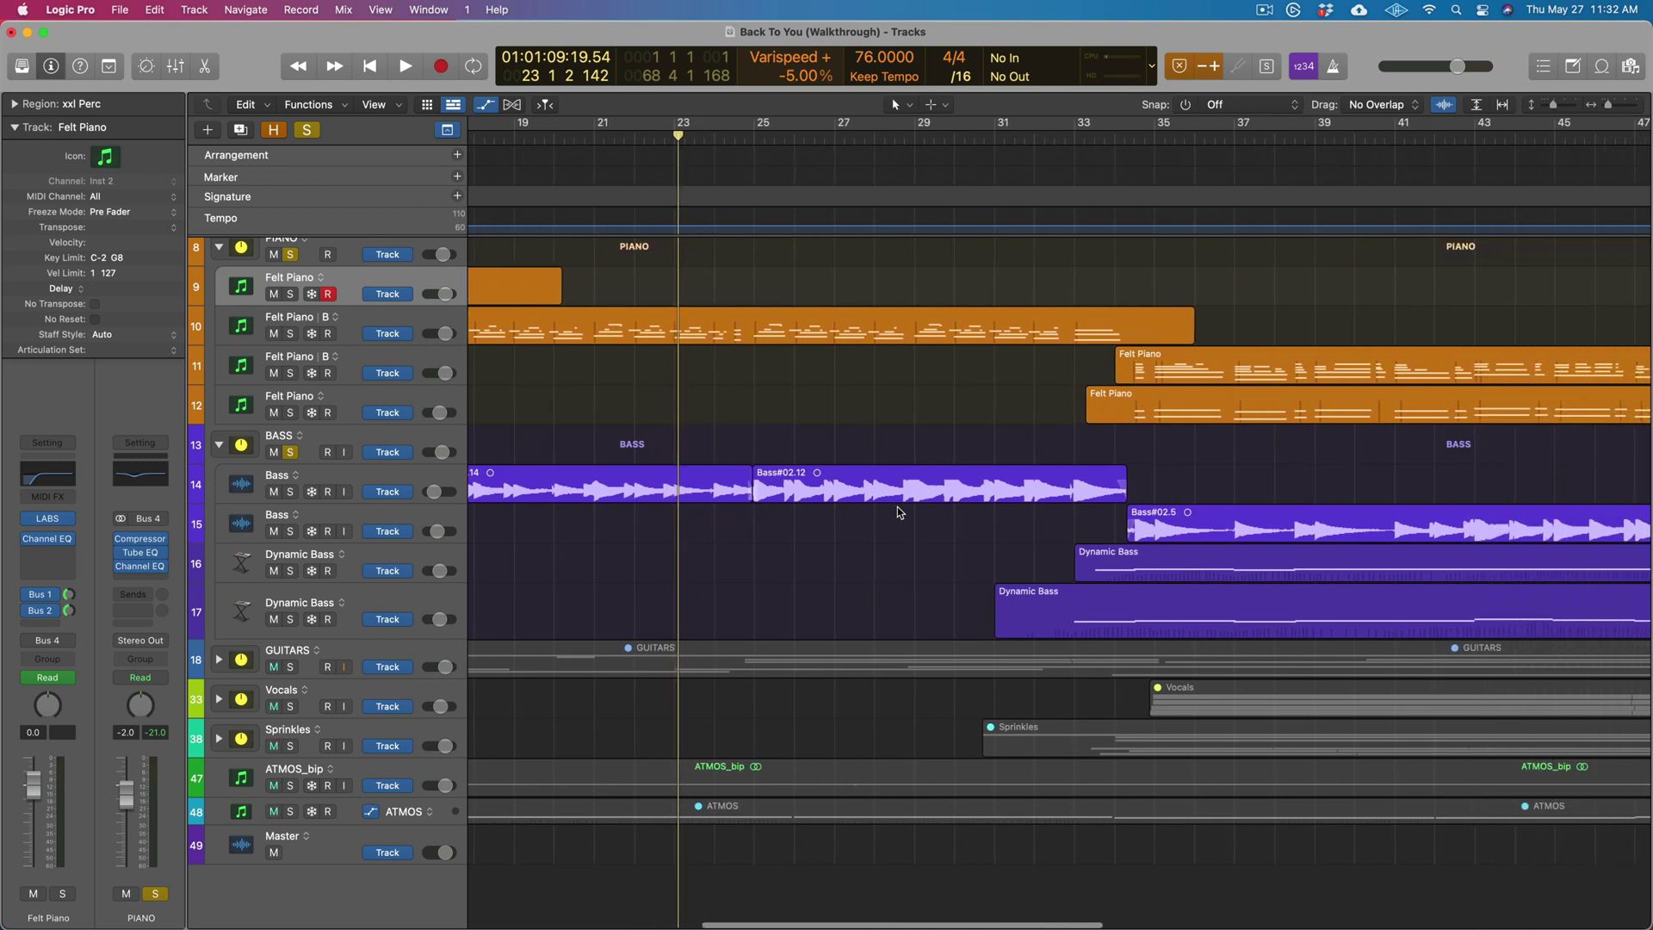
pyautogui.hscroll(4, 897, 511)
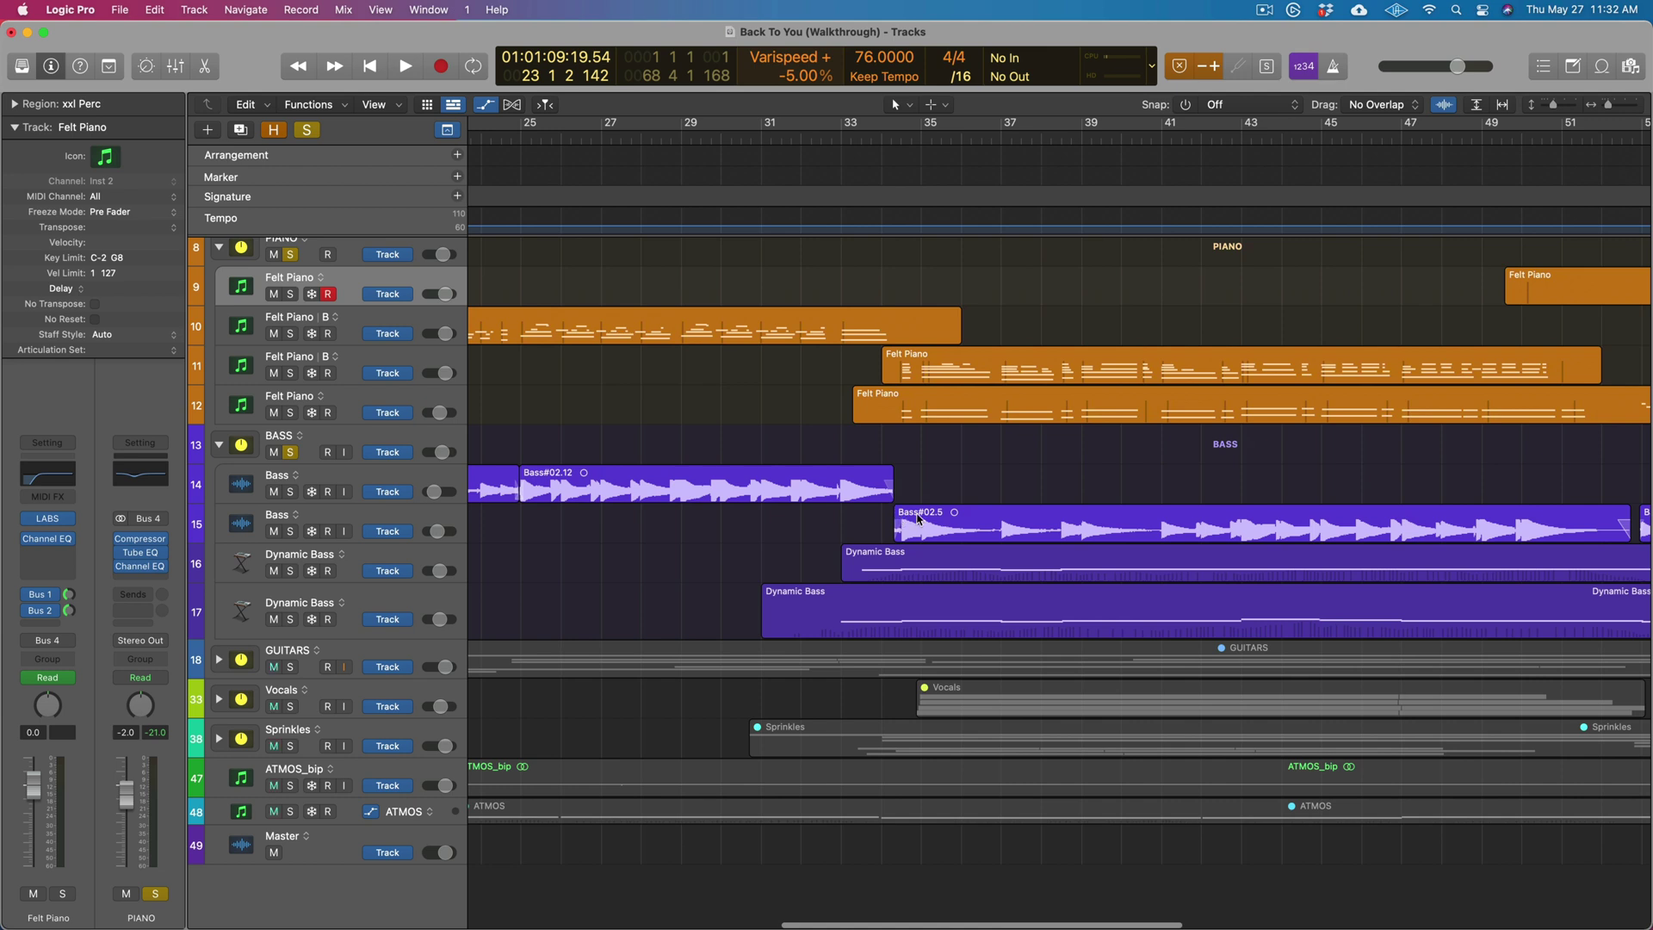
pyautogui.hscroll(-3, 914, 514)
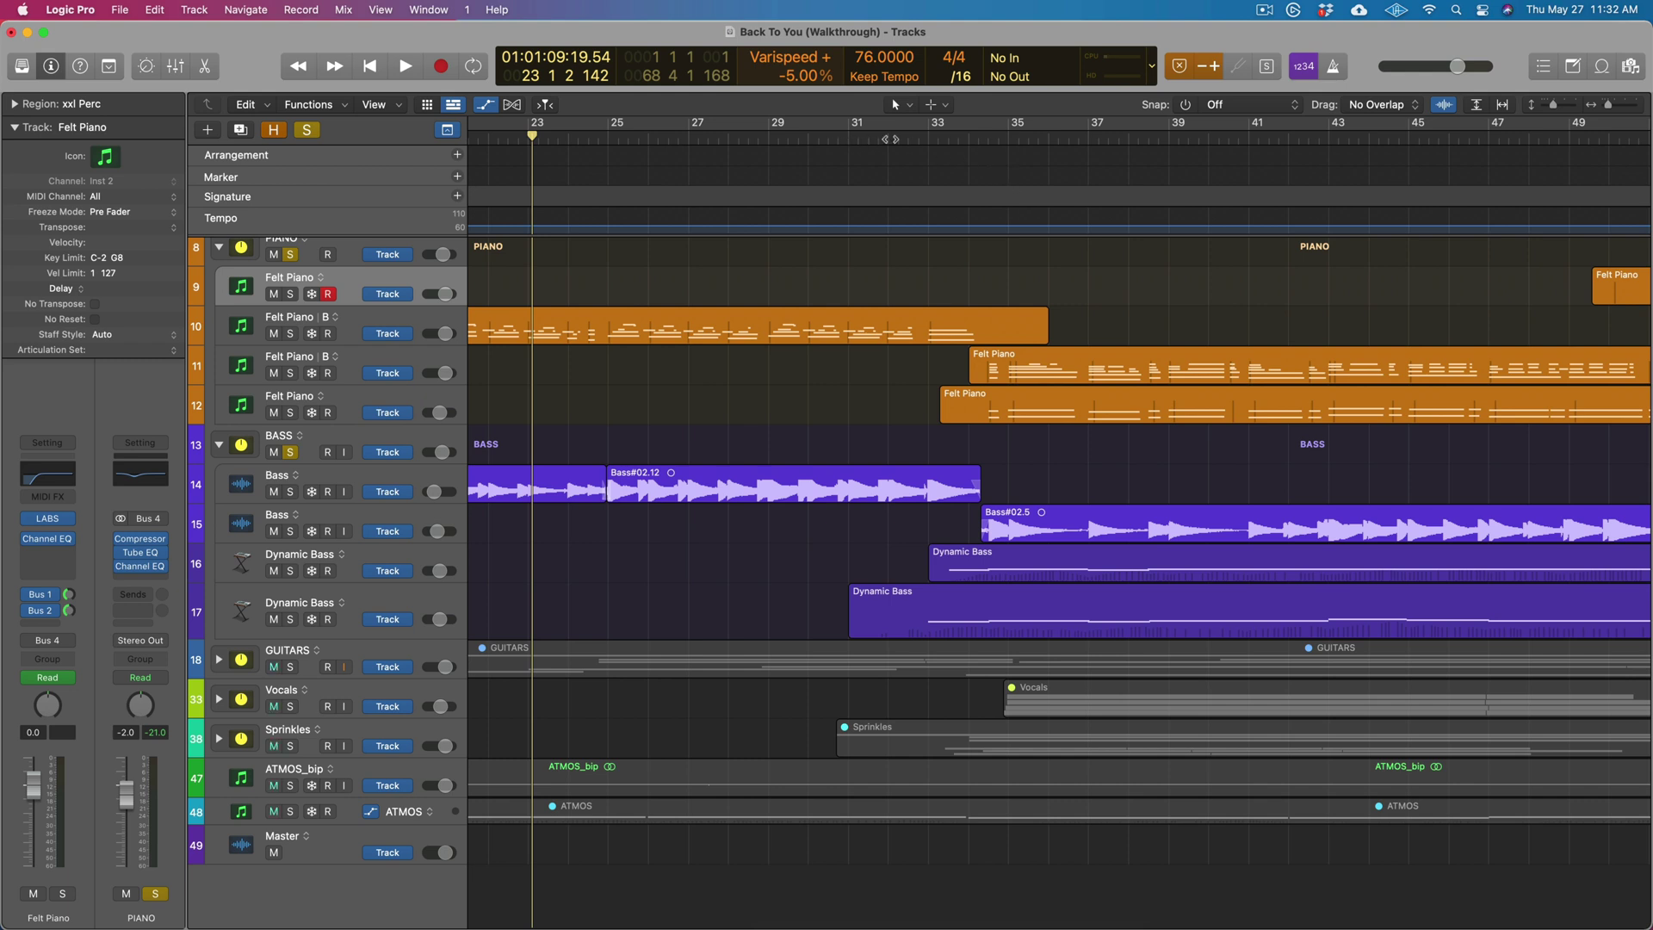
# Audition the soloed bass, piano and pads from bar 32 to around bar 37, then stop playback
pyautogui.click(956, 137)
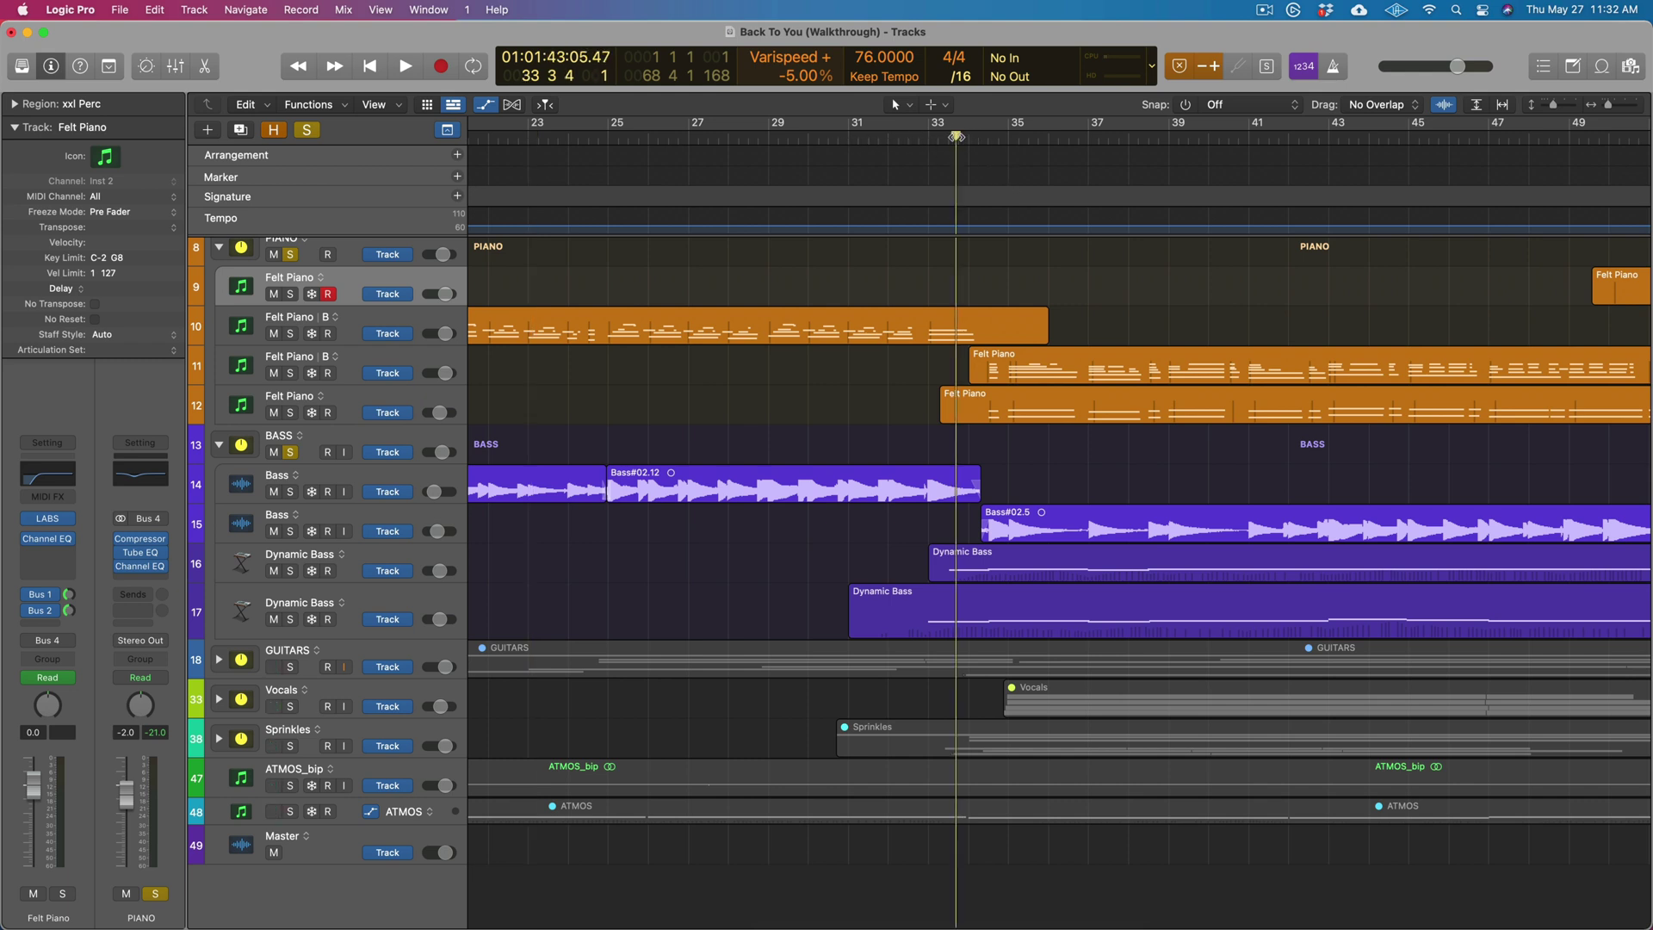
pyautogui.click(909, 137)
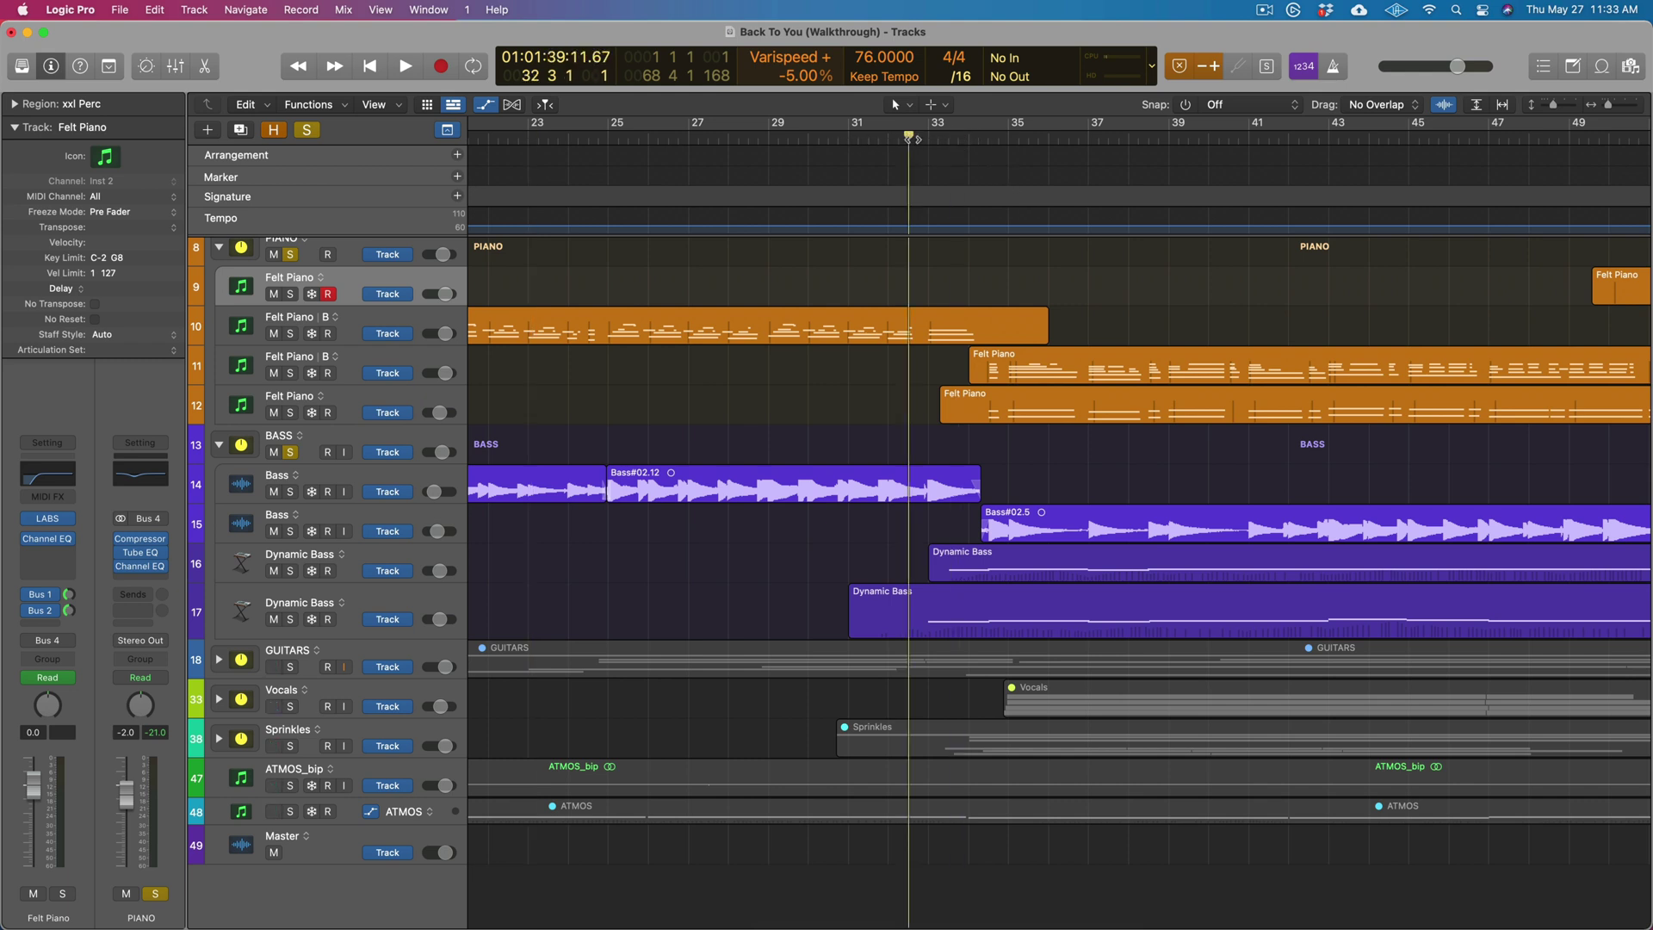
pyautogui.press('space')
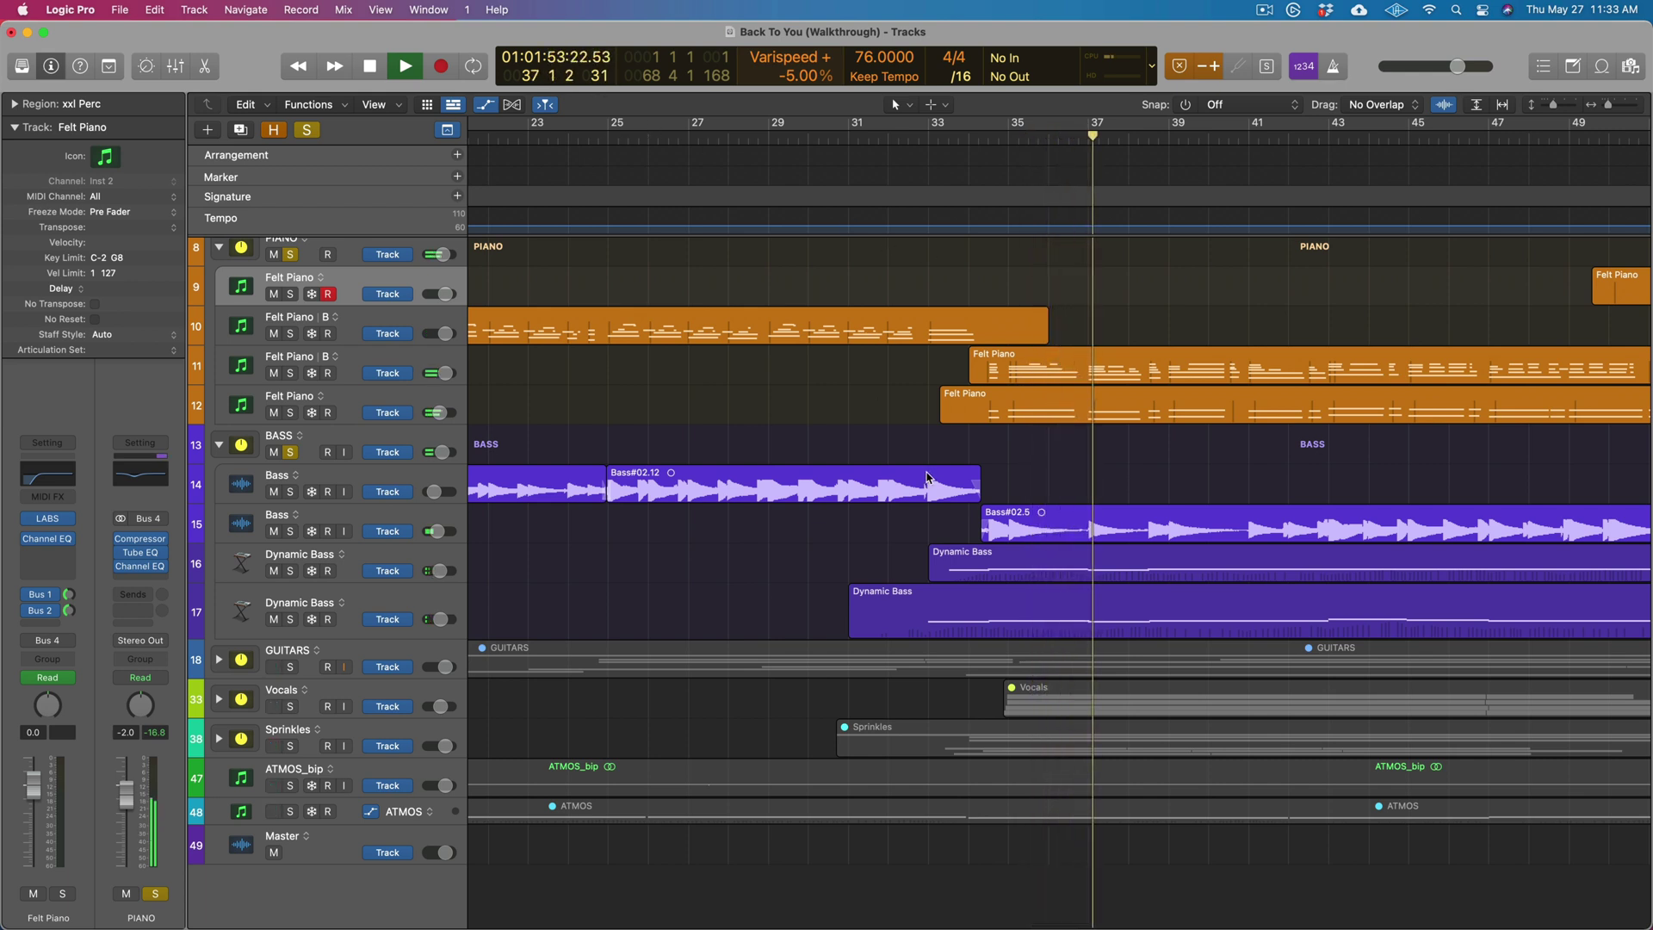
pyautogui.press('super+Down')
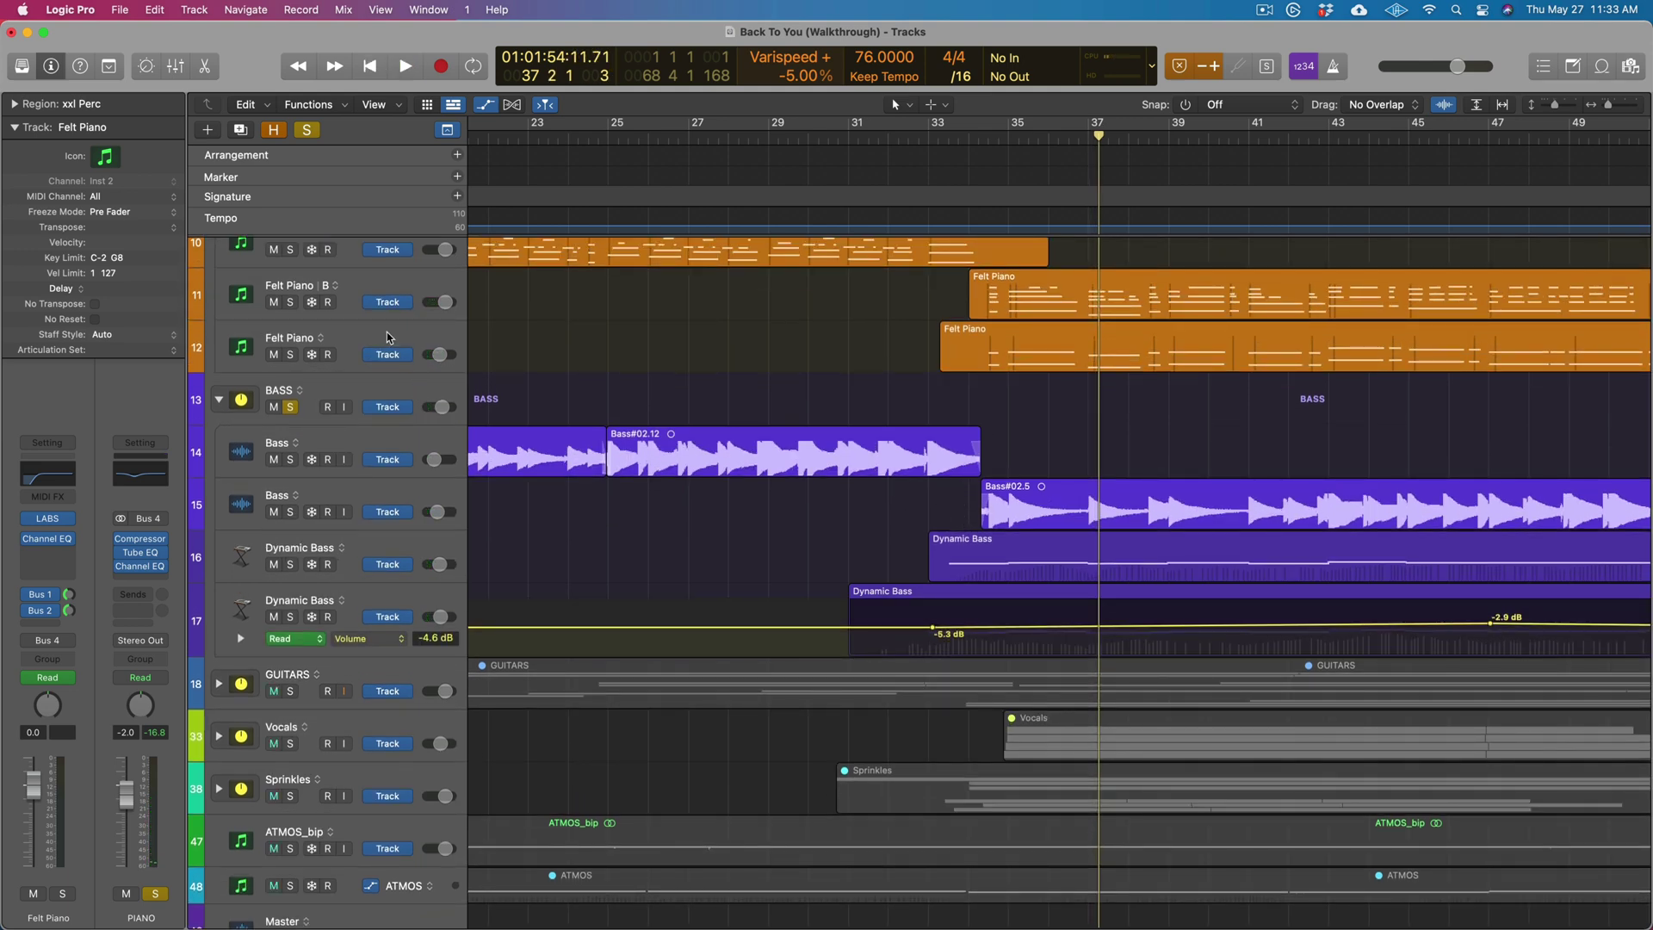
# Select the last Felt Piano track and the second Bass track, and inspect the second Bass track's Channel EQ
pyautogui.click(362, 339)
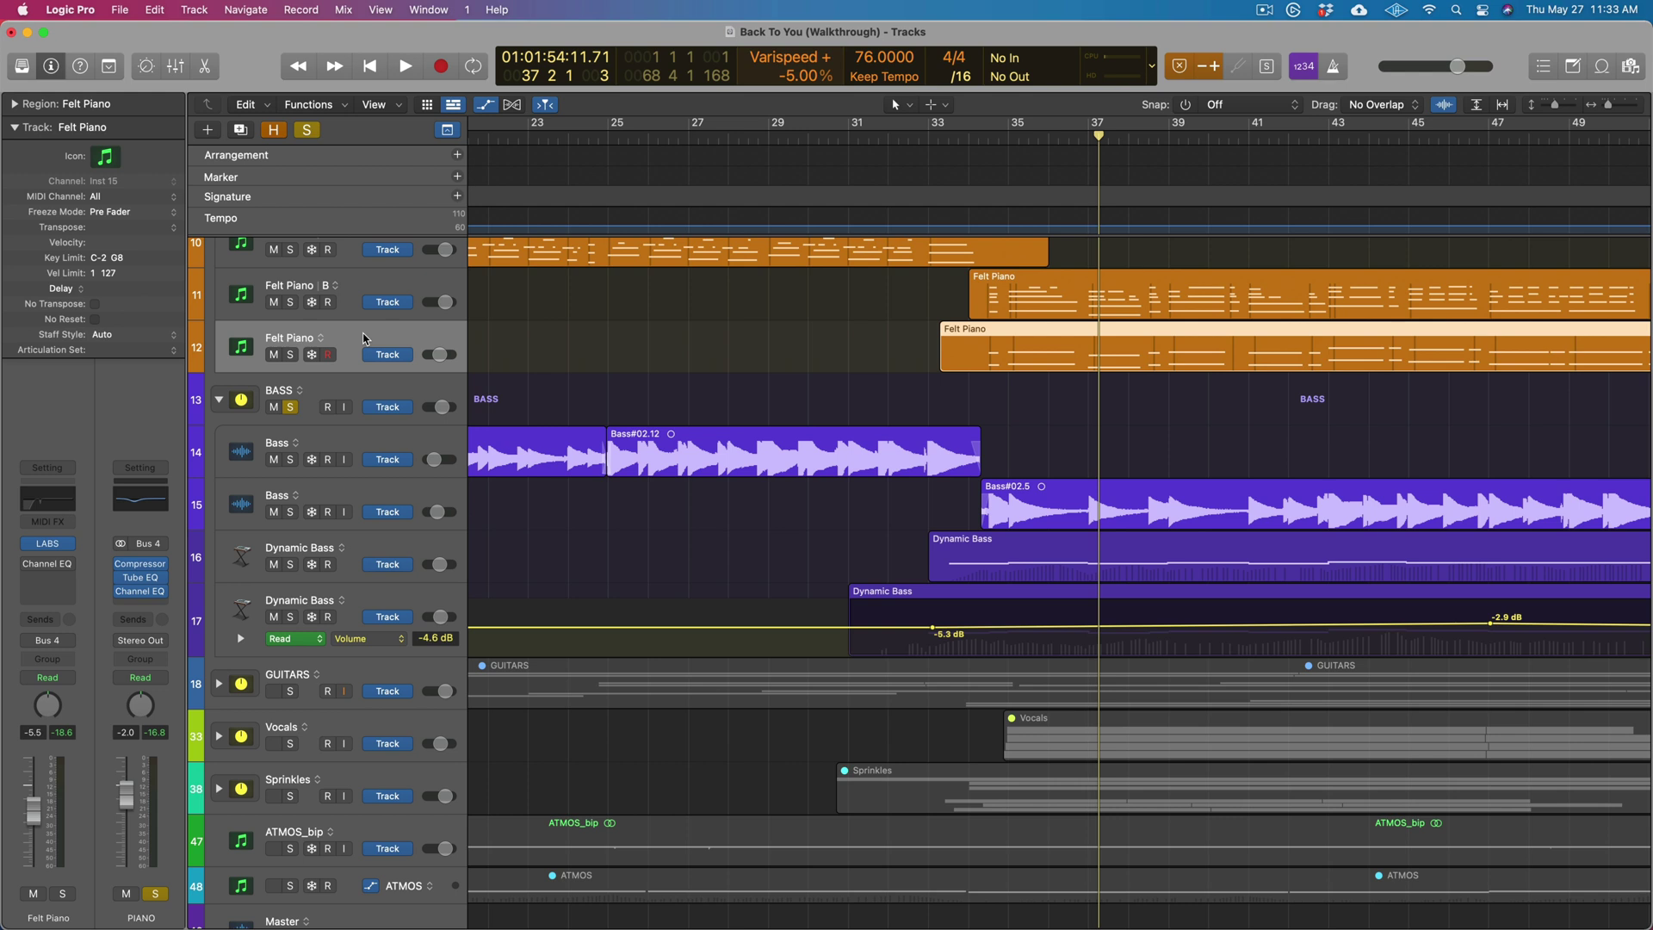
pyautogui.click(394, 497)
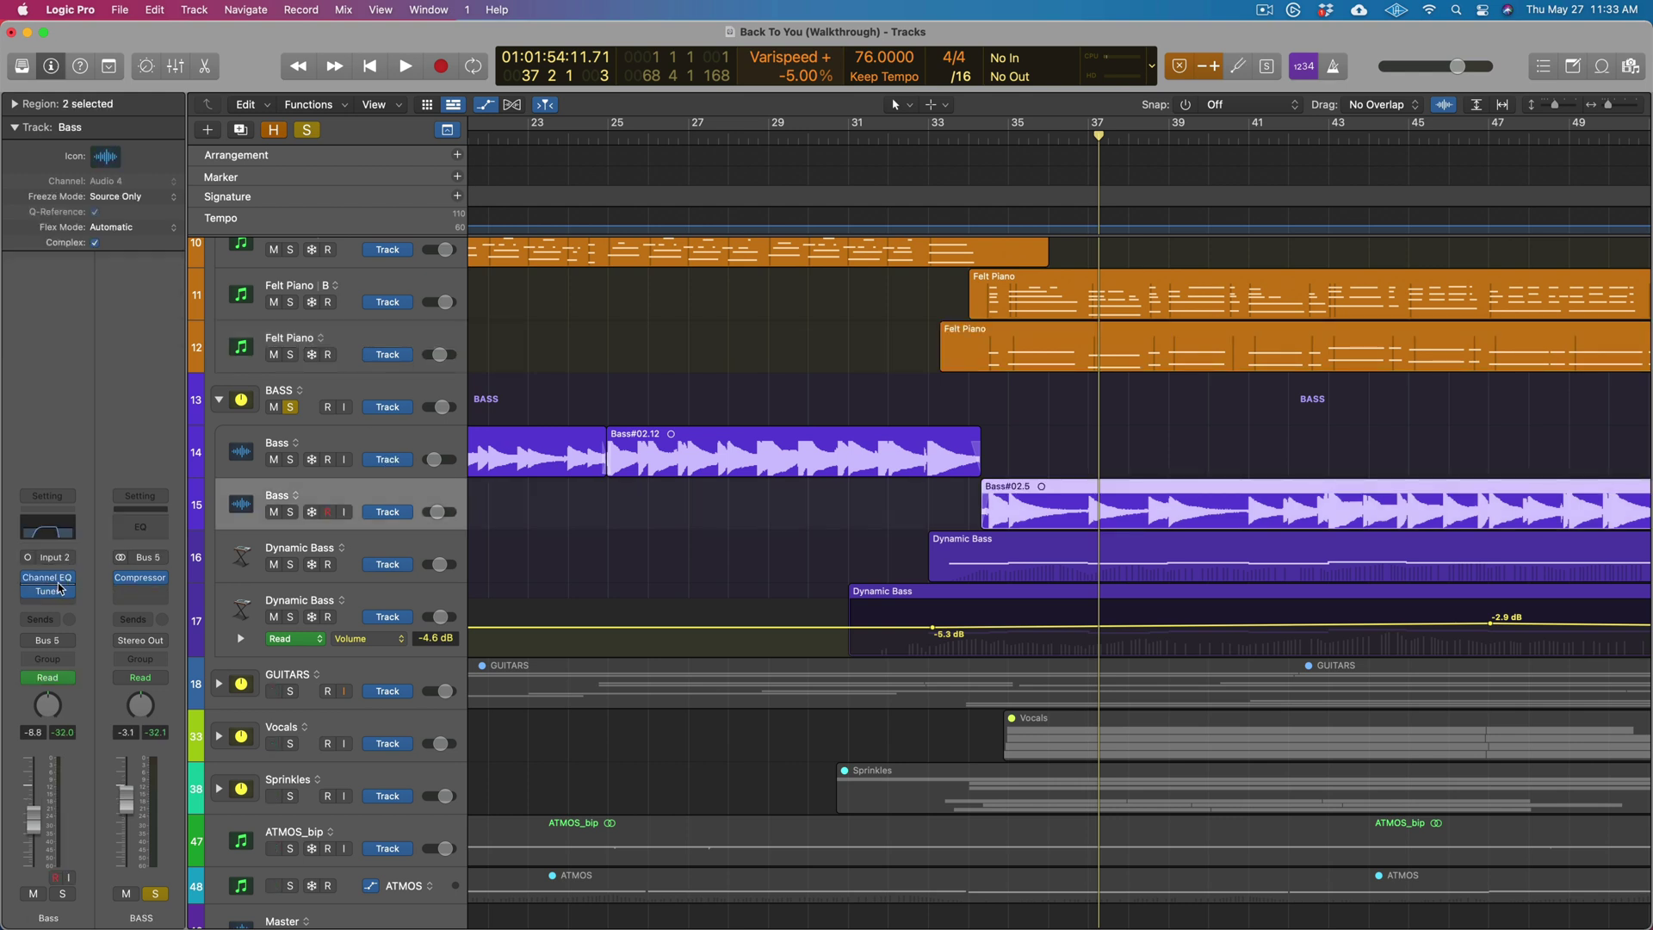
pyautogui.click(49, 579)
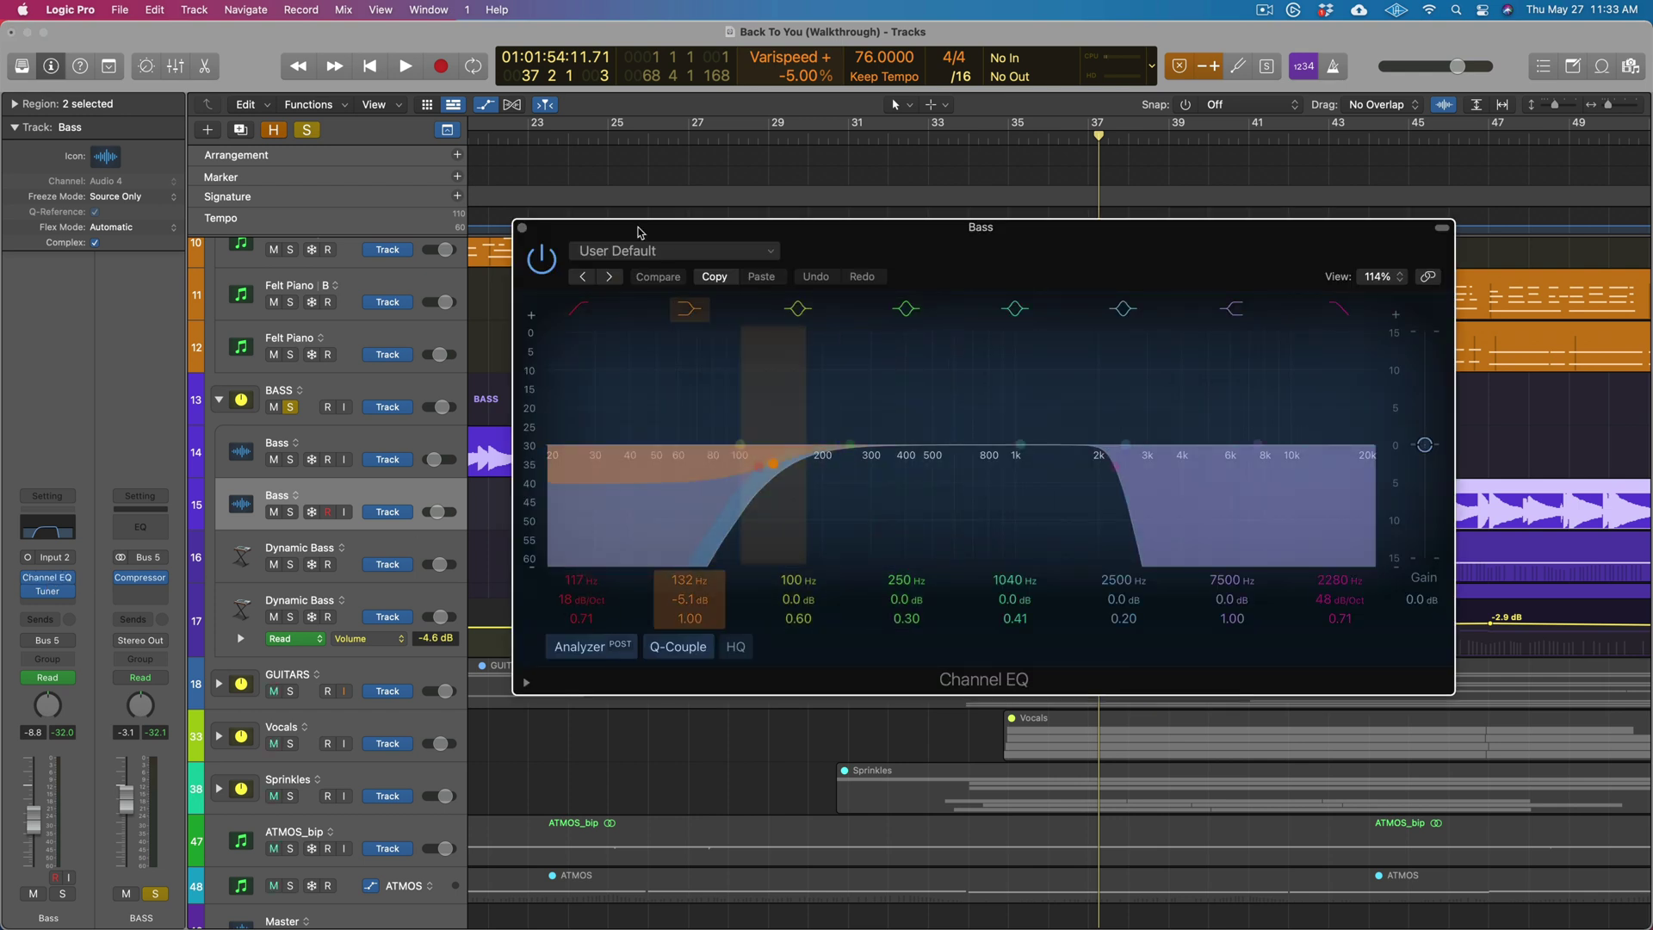
pyautogui.click(523, 230)
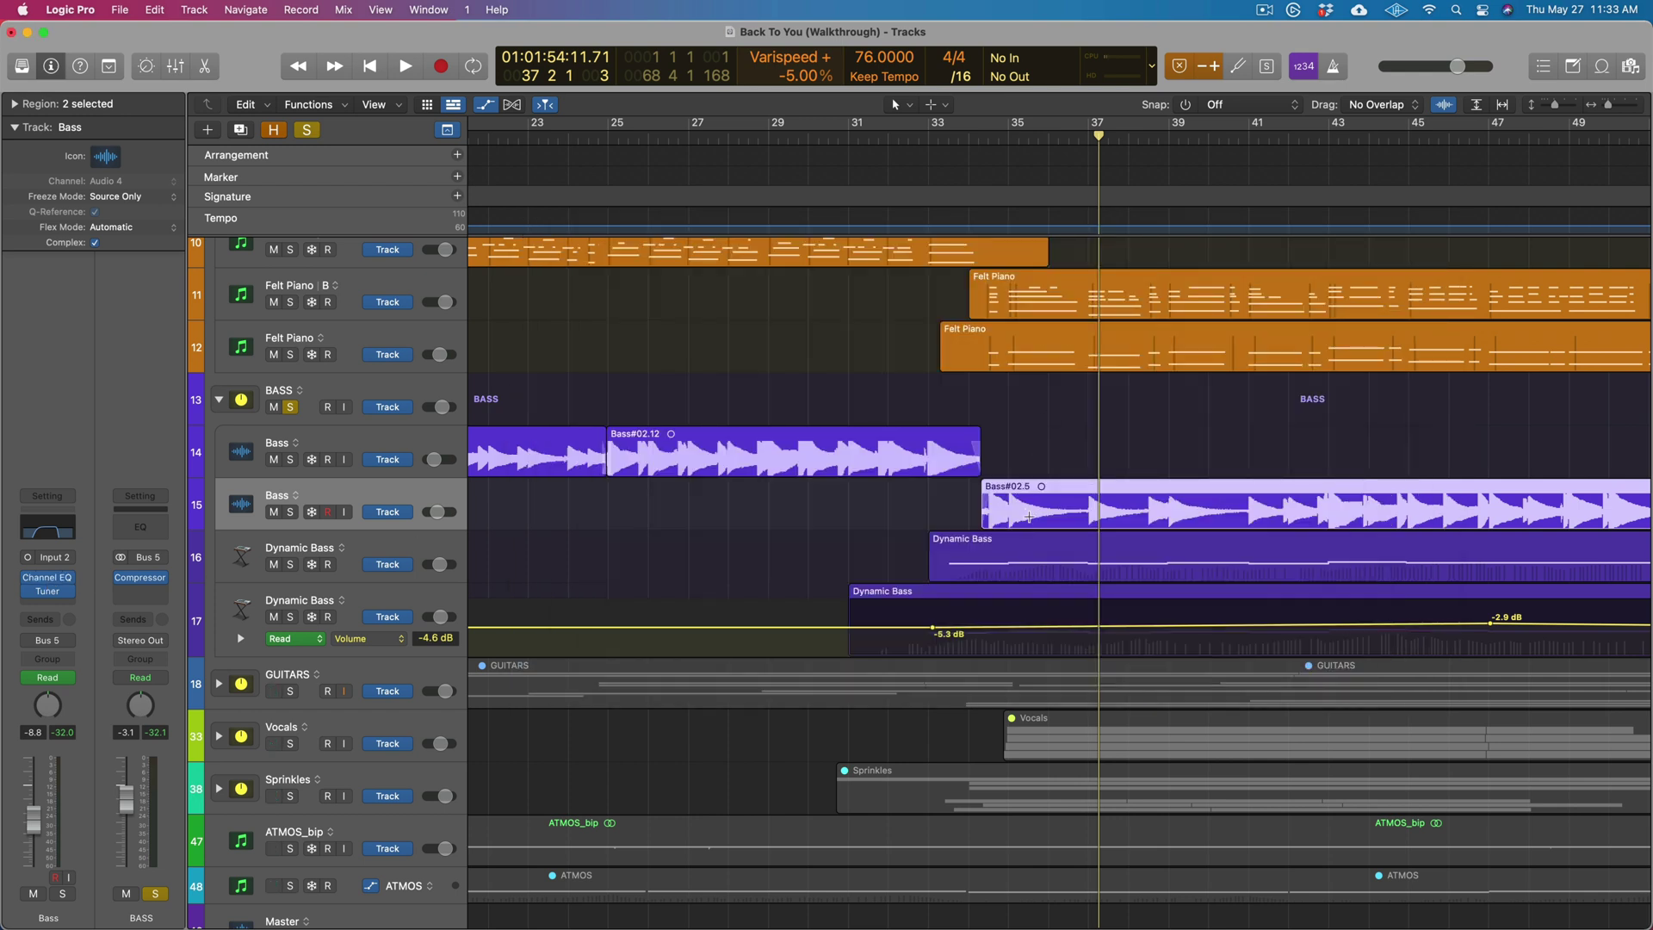
# Solo the lower Dynamic Bass track and place the playhead at bar 31, where its region starts
pyautogui.click(291, 617)
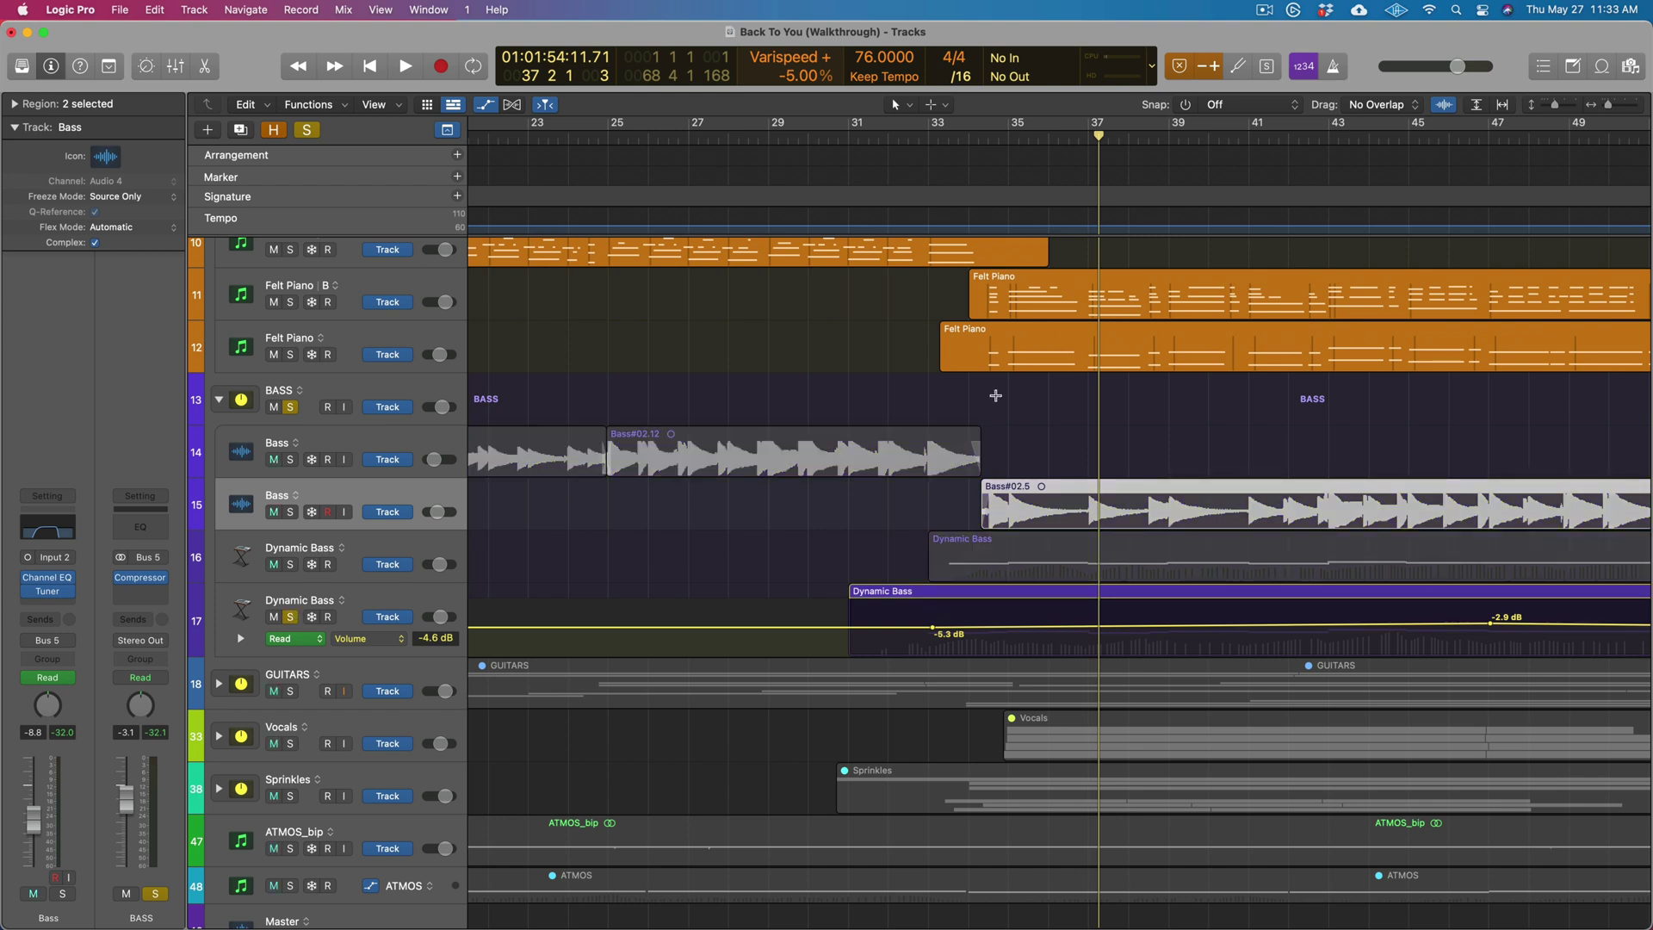
pyautogui.click(925, 131)
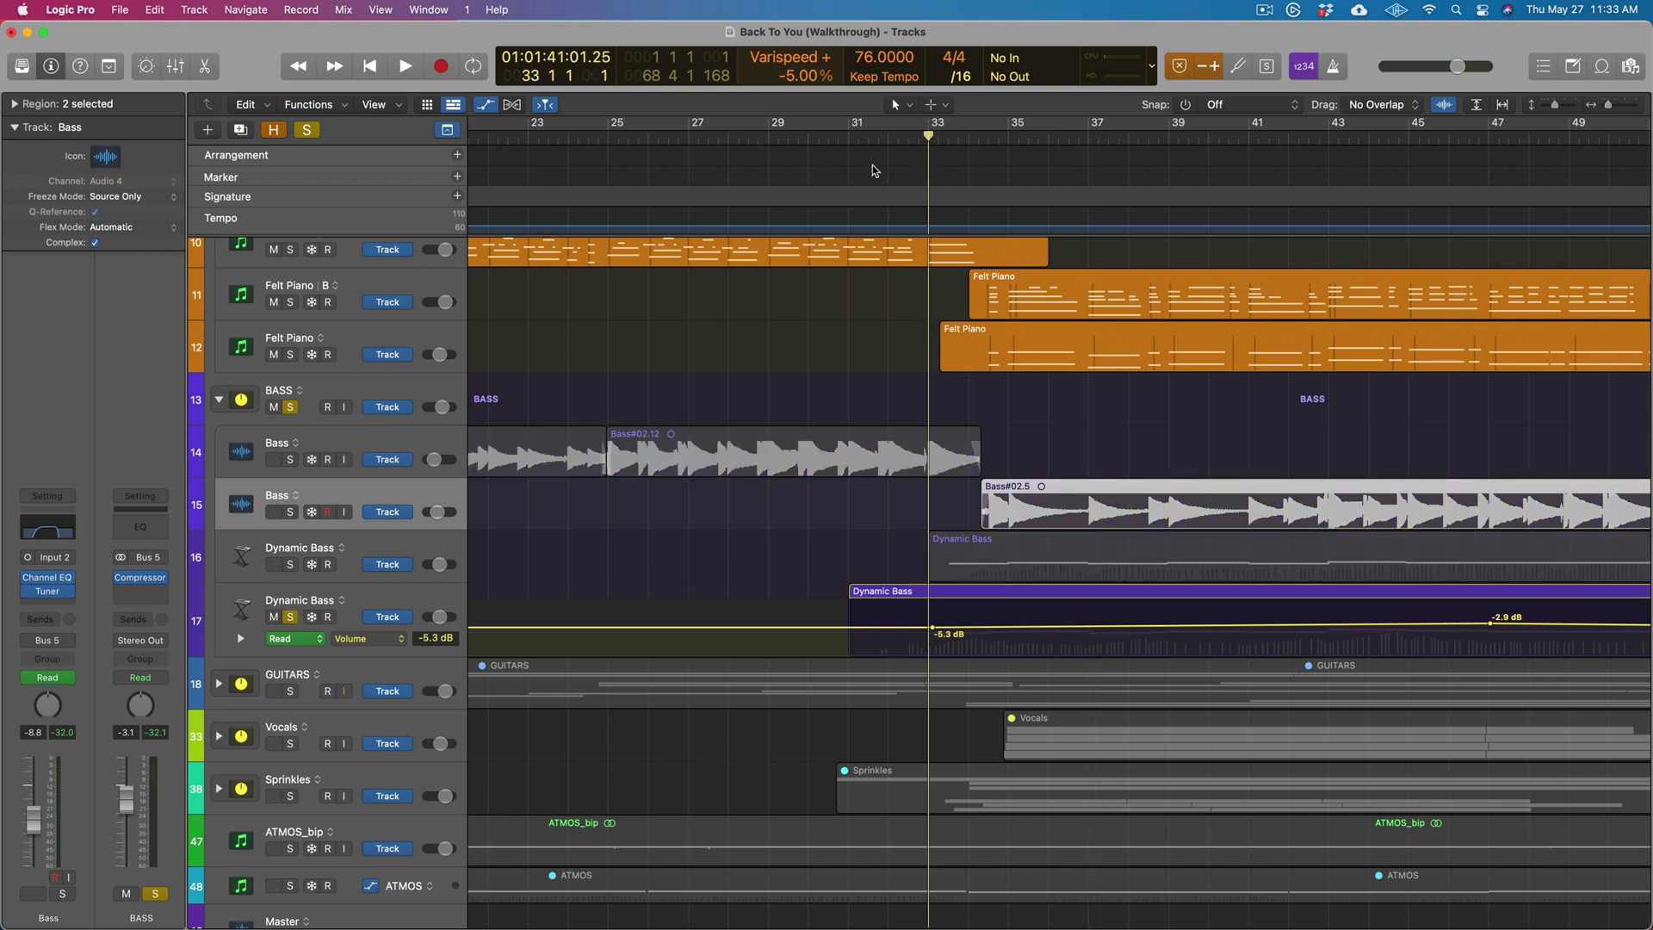
pyautogui.click(849, 132)
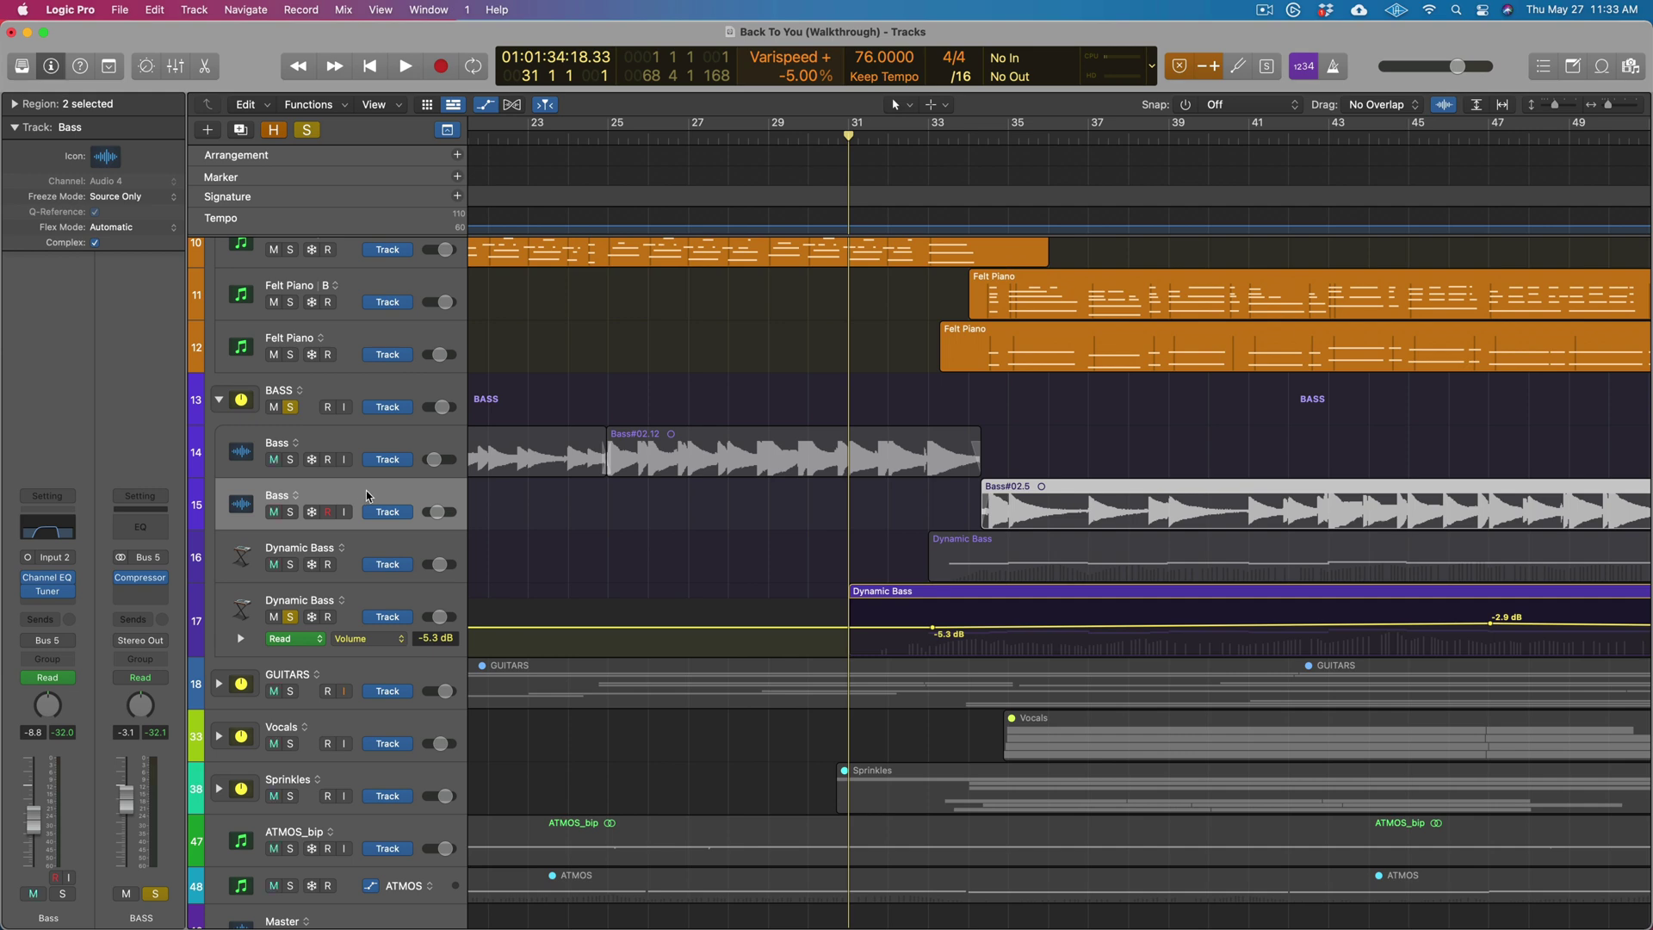
# Select the lower Dynamic Bass track and inspect its Alchemy instrument with the Dynamic Sub preset, then close the plug-in window
pyautogui.click(374, 592)
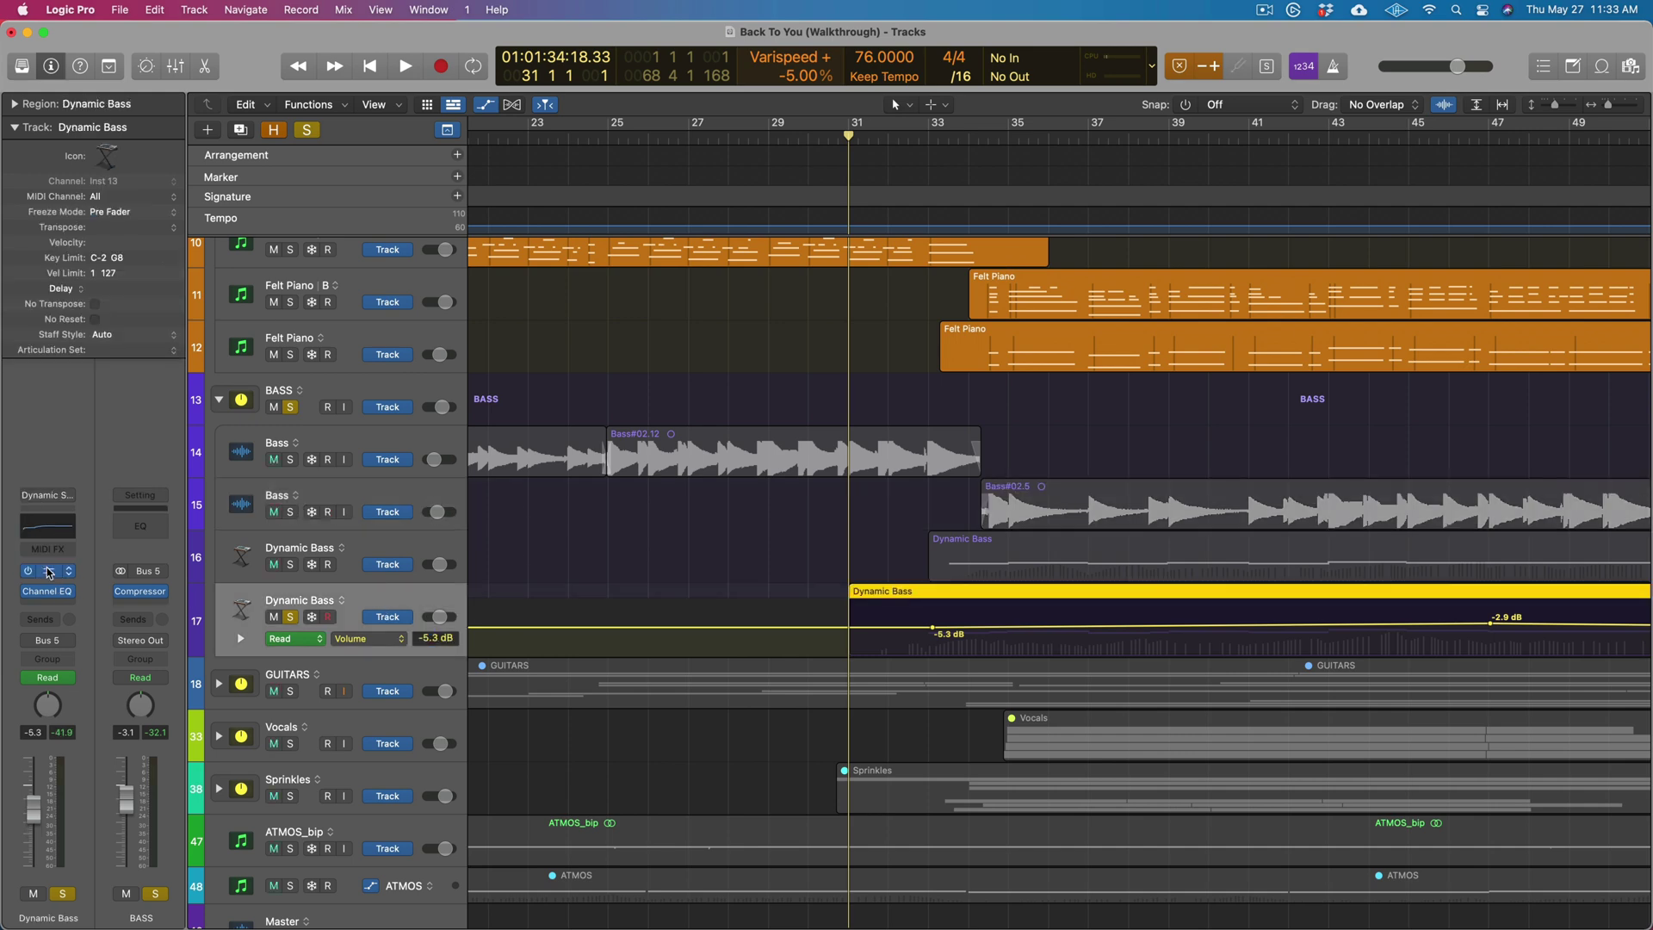
pyautogui.click(52, 572)
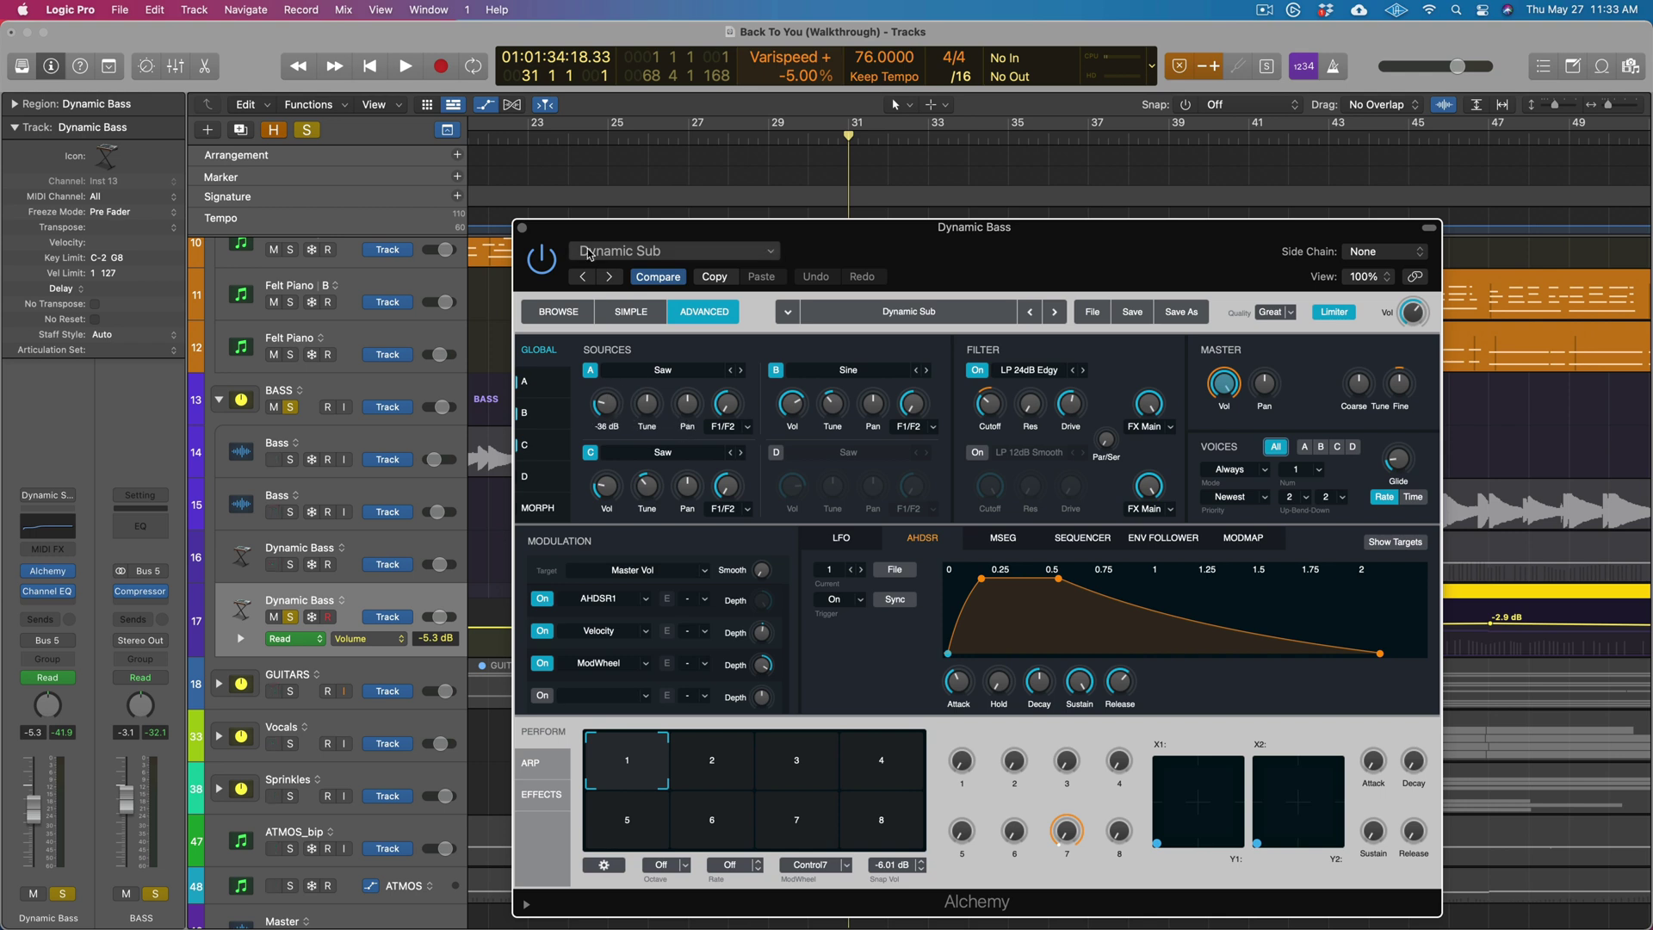
pyautogui.click(521, 229)
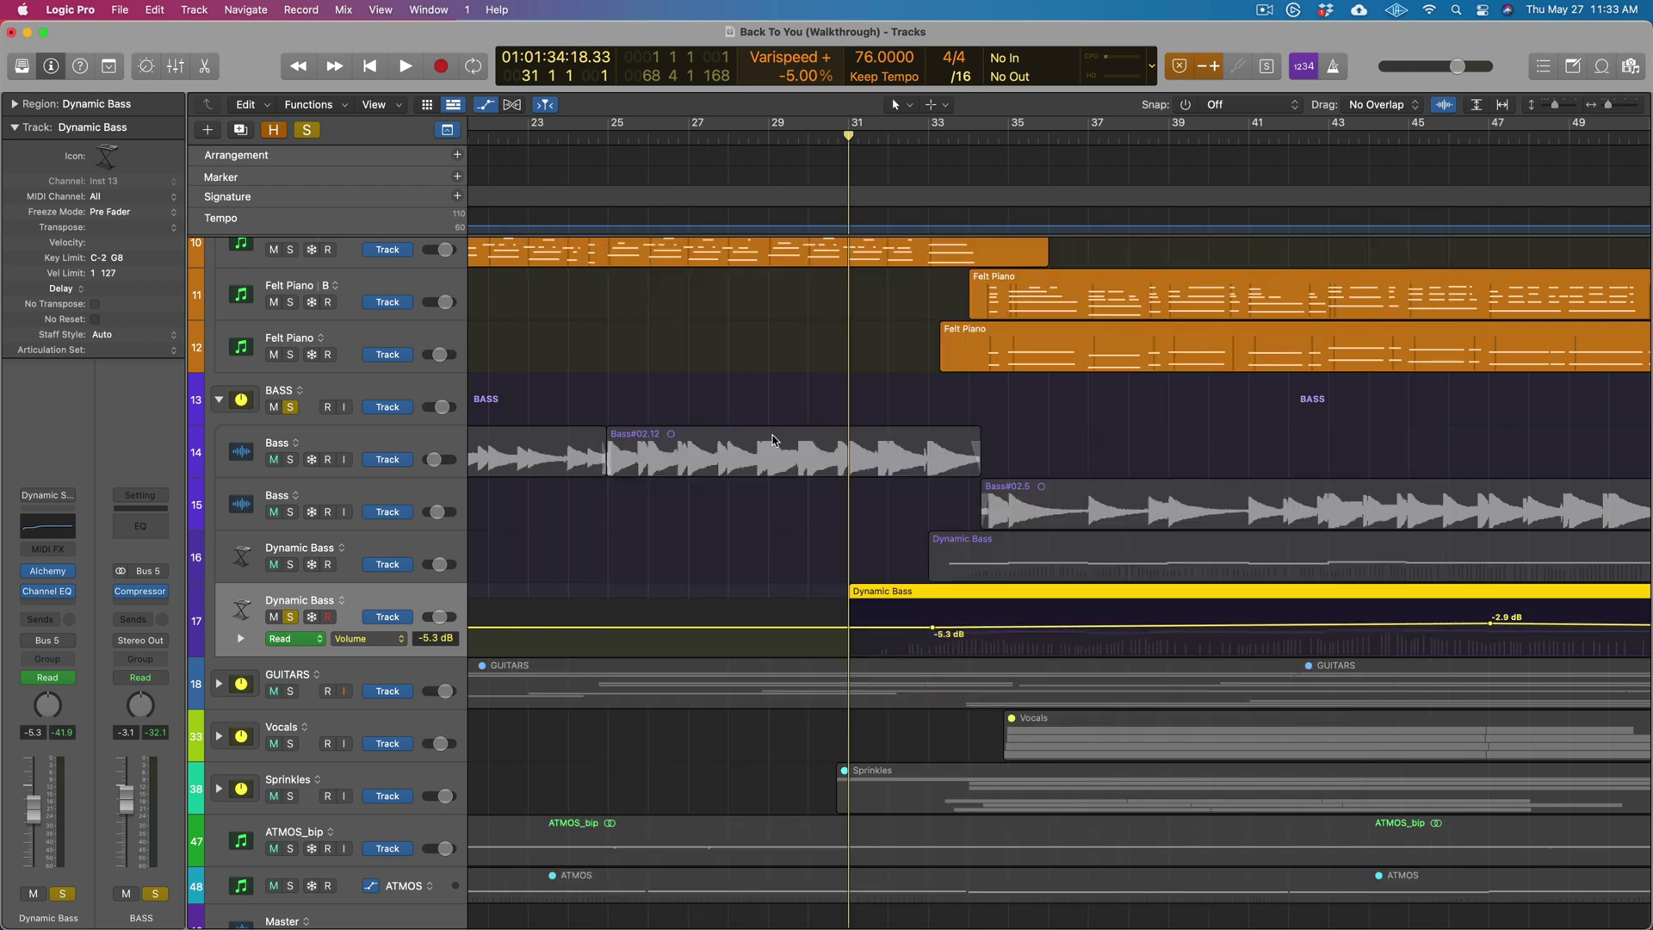
# Start playback from bar 31, isolate the lower Dynamic Bass track's solo, and add the upper Dynamic Bass track to it
pyautogui.press('space')
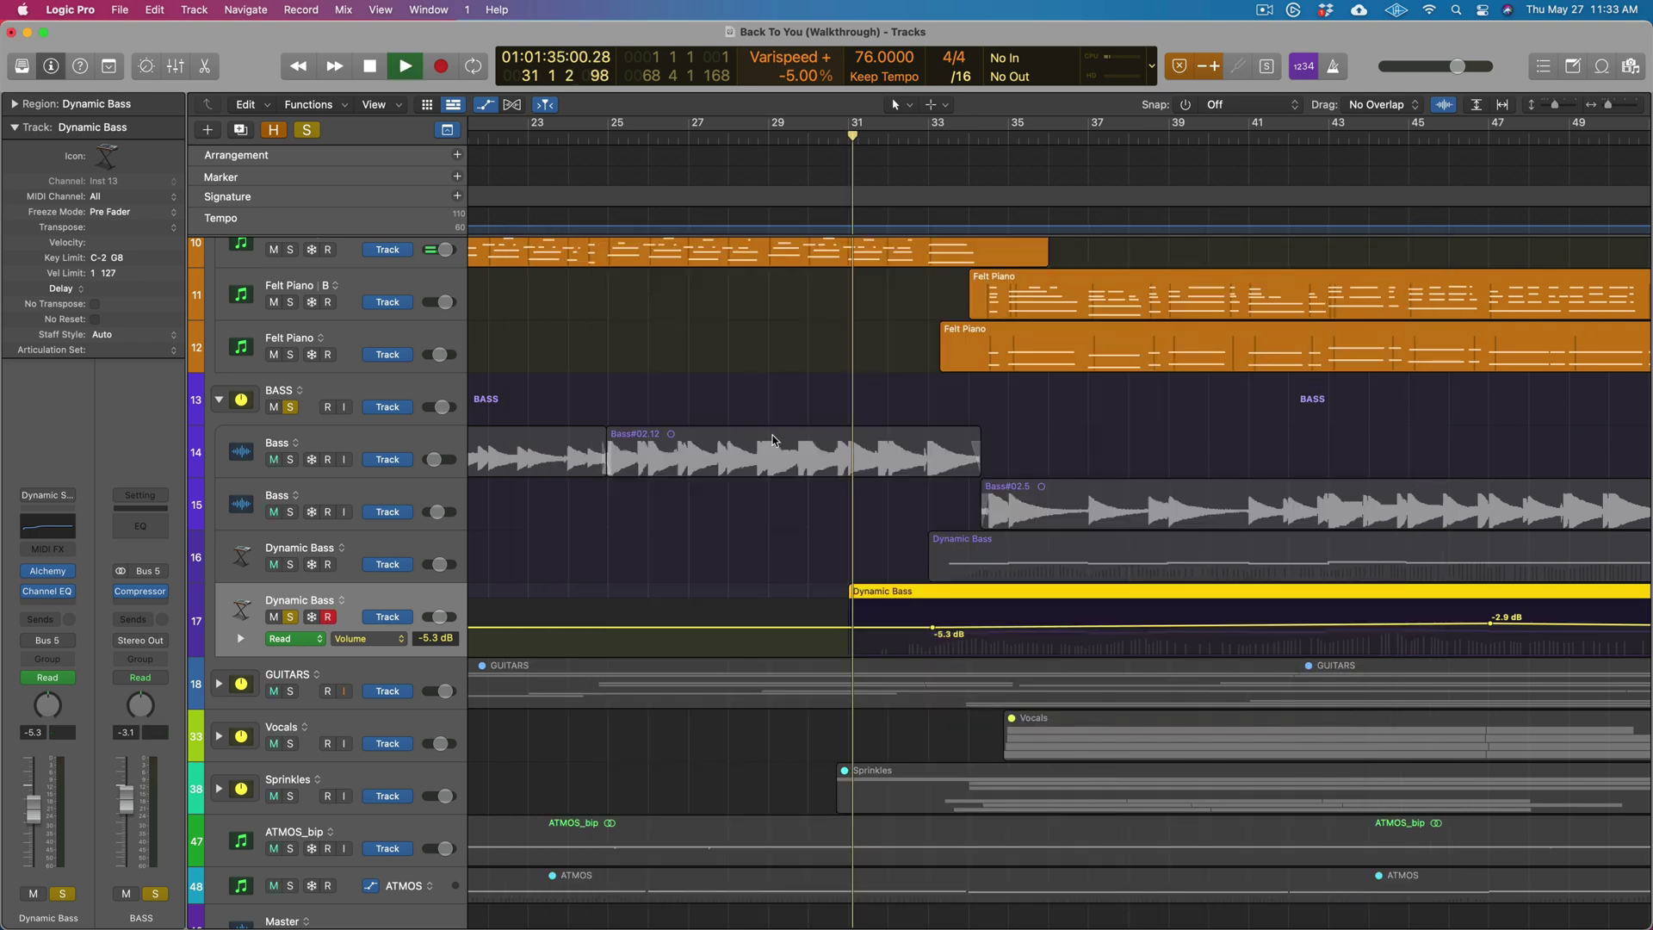
pyautogui.click(290, 616)
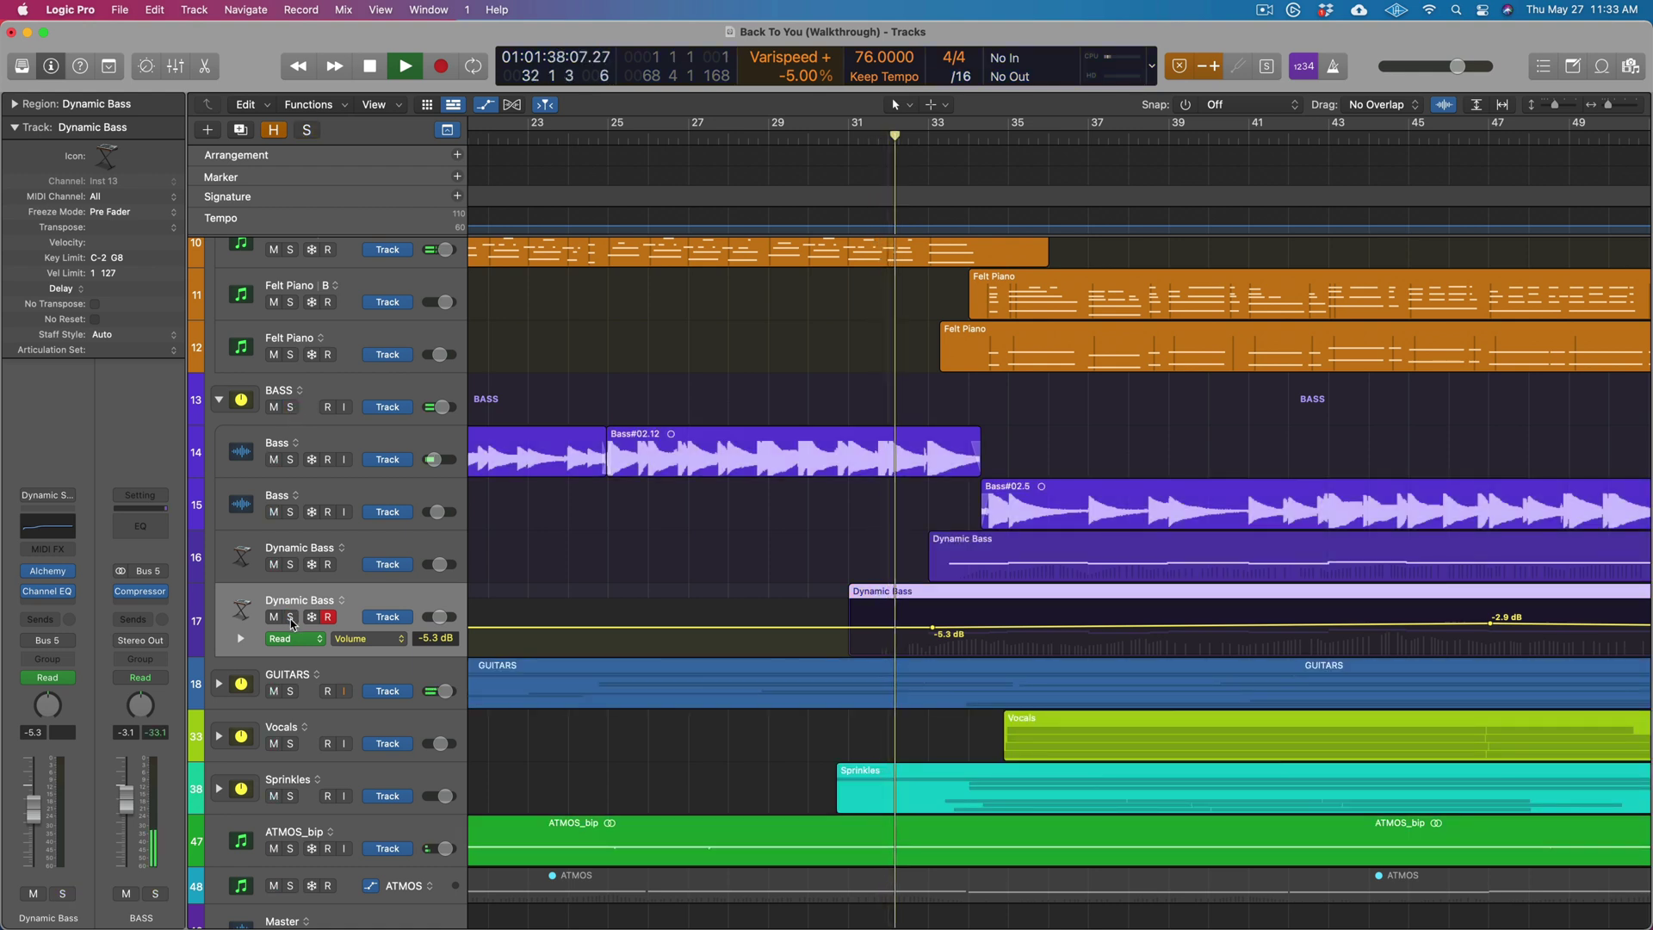
pyautogui.click(291, 617)
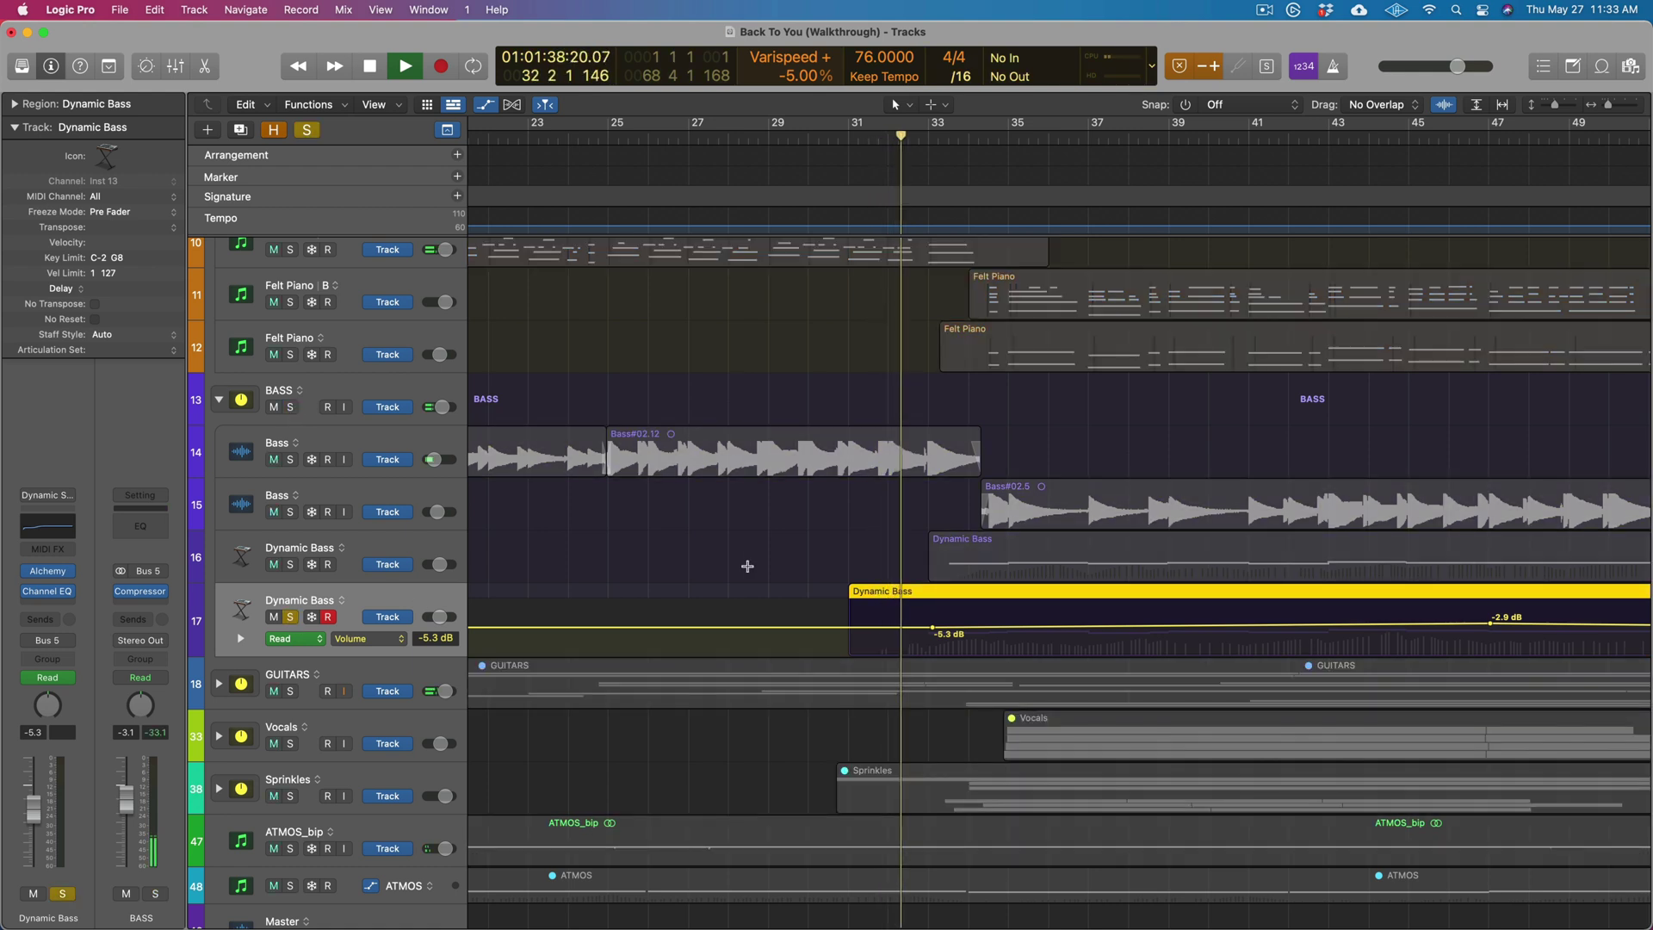
pyautogui.click(291, 565)
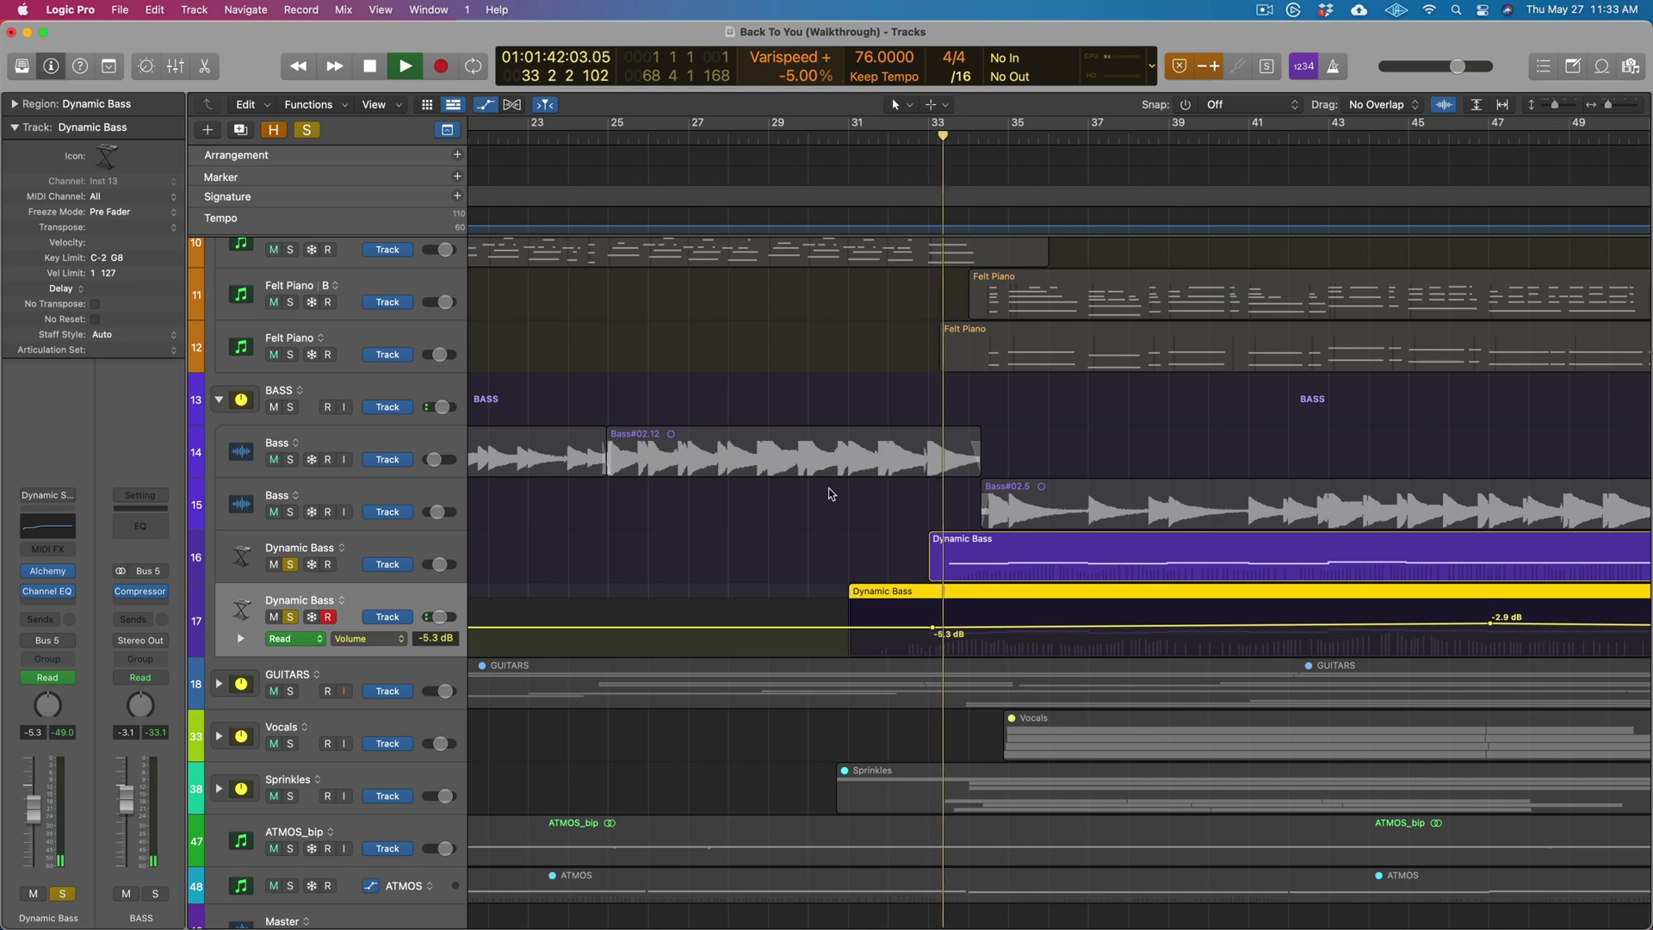
# Solo only the second Bass track around bar 39 during playback, then clear all solos
pyautogui.press('a')
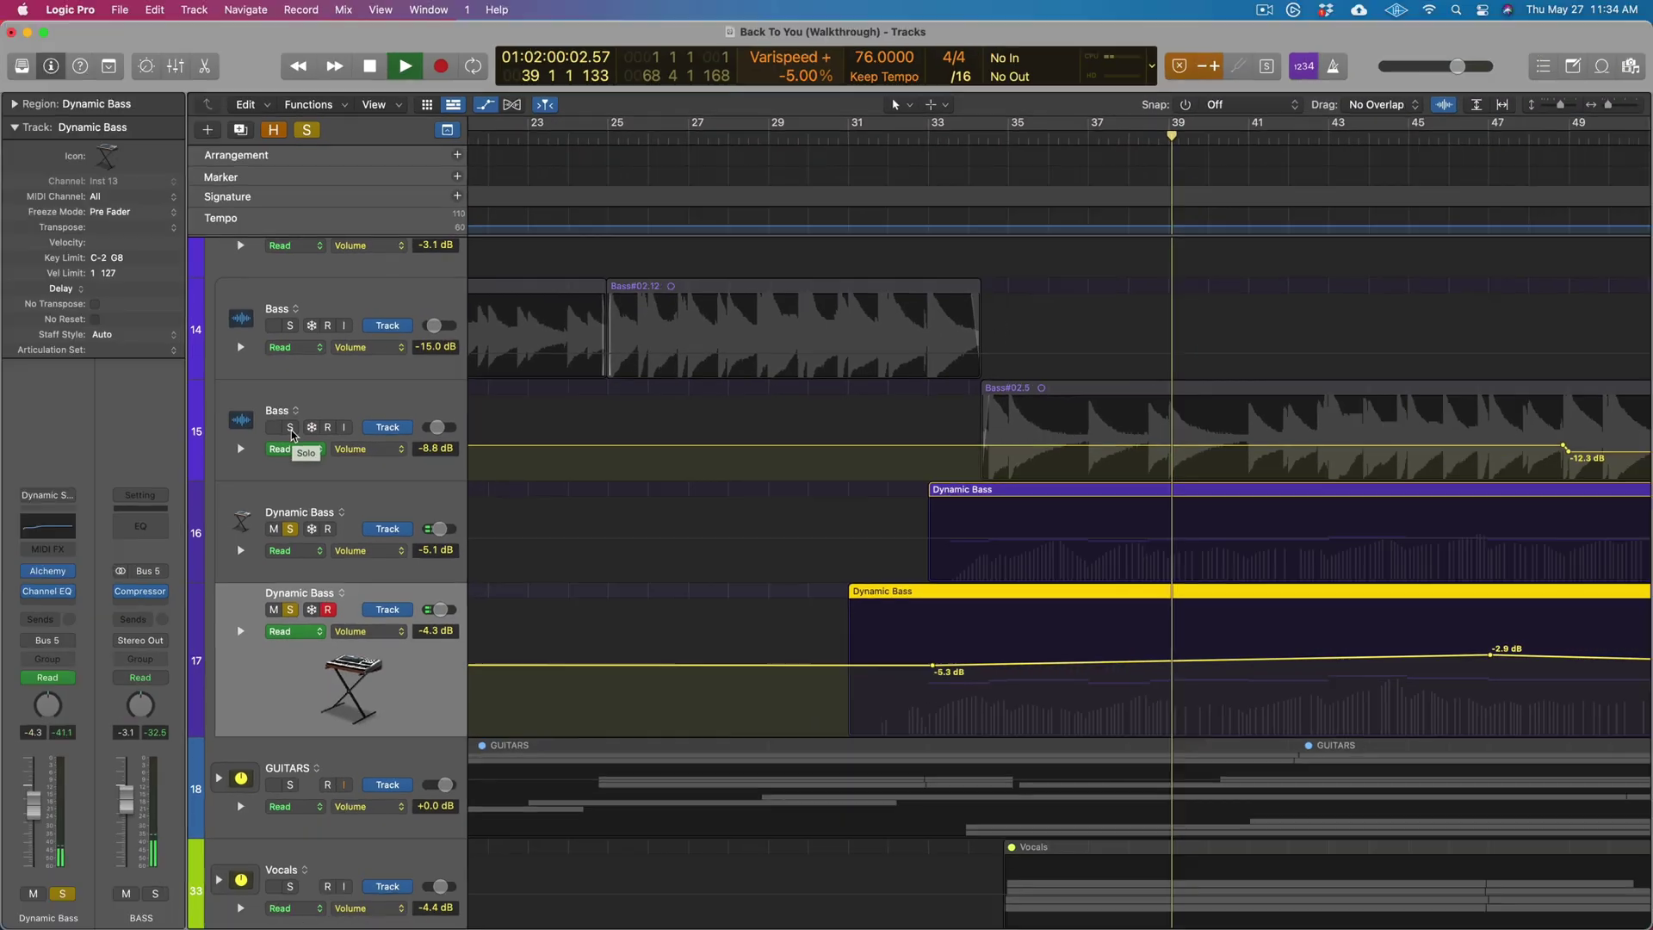
pyautogui.click(291, 428)
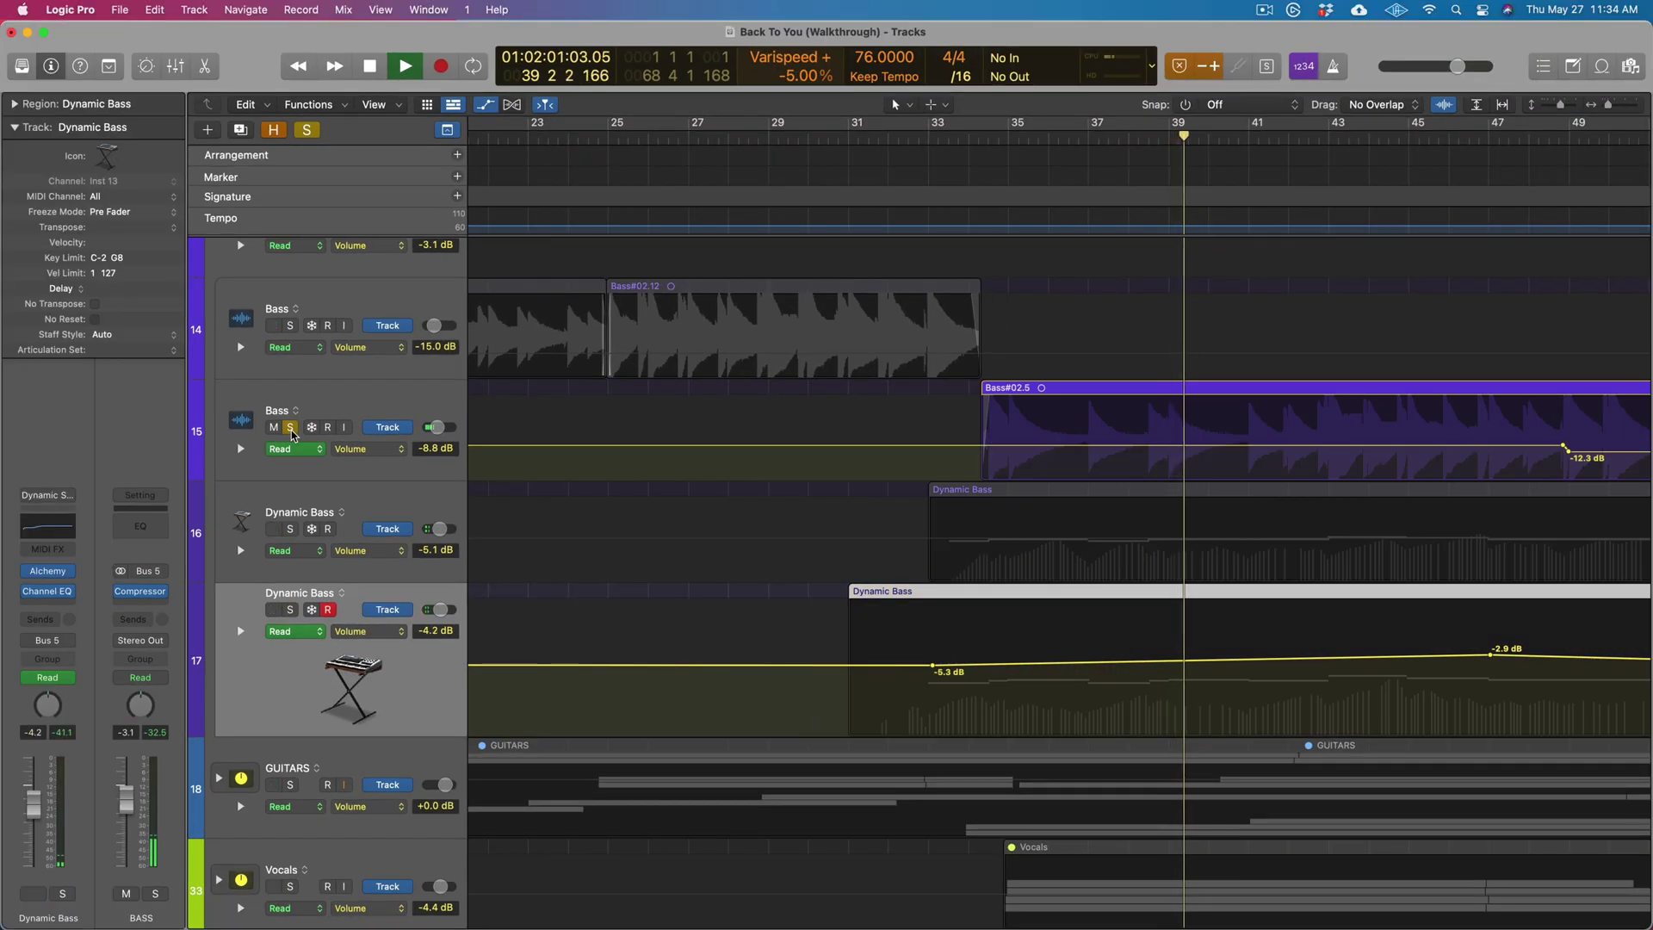
pyautogui.click(291, 428)
pyautogui.scroll(2, 293, 308)
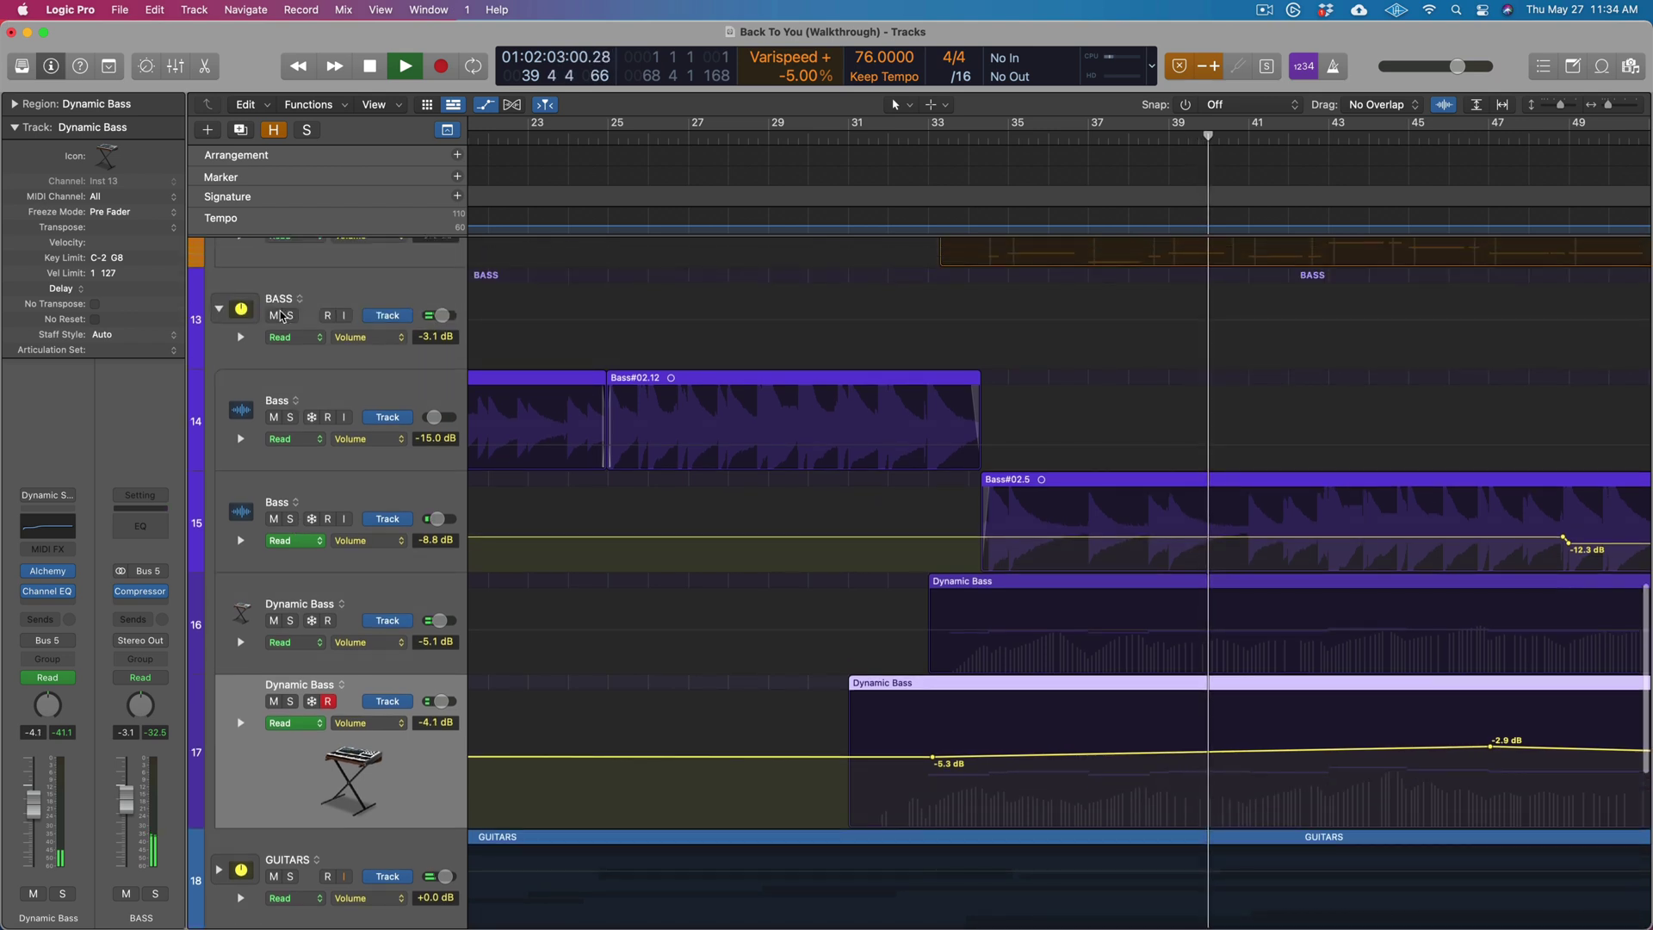
# Solo the BASS track stack, audition all its basses together to around bar 43, dismiss the audio data alert and stop playback
pyautogui.click(291, 307)
pyautogui.scroll(-2, 982, 536)
pyautogui.scroll(-2, 982, 537)
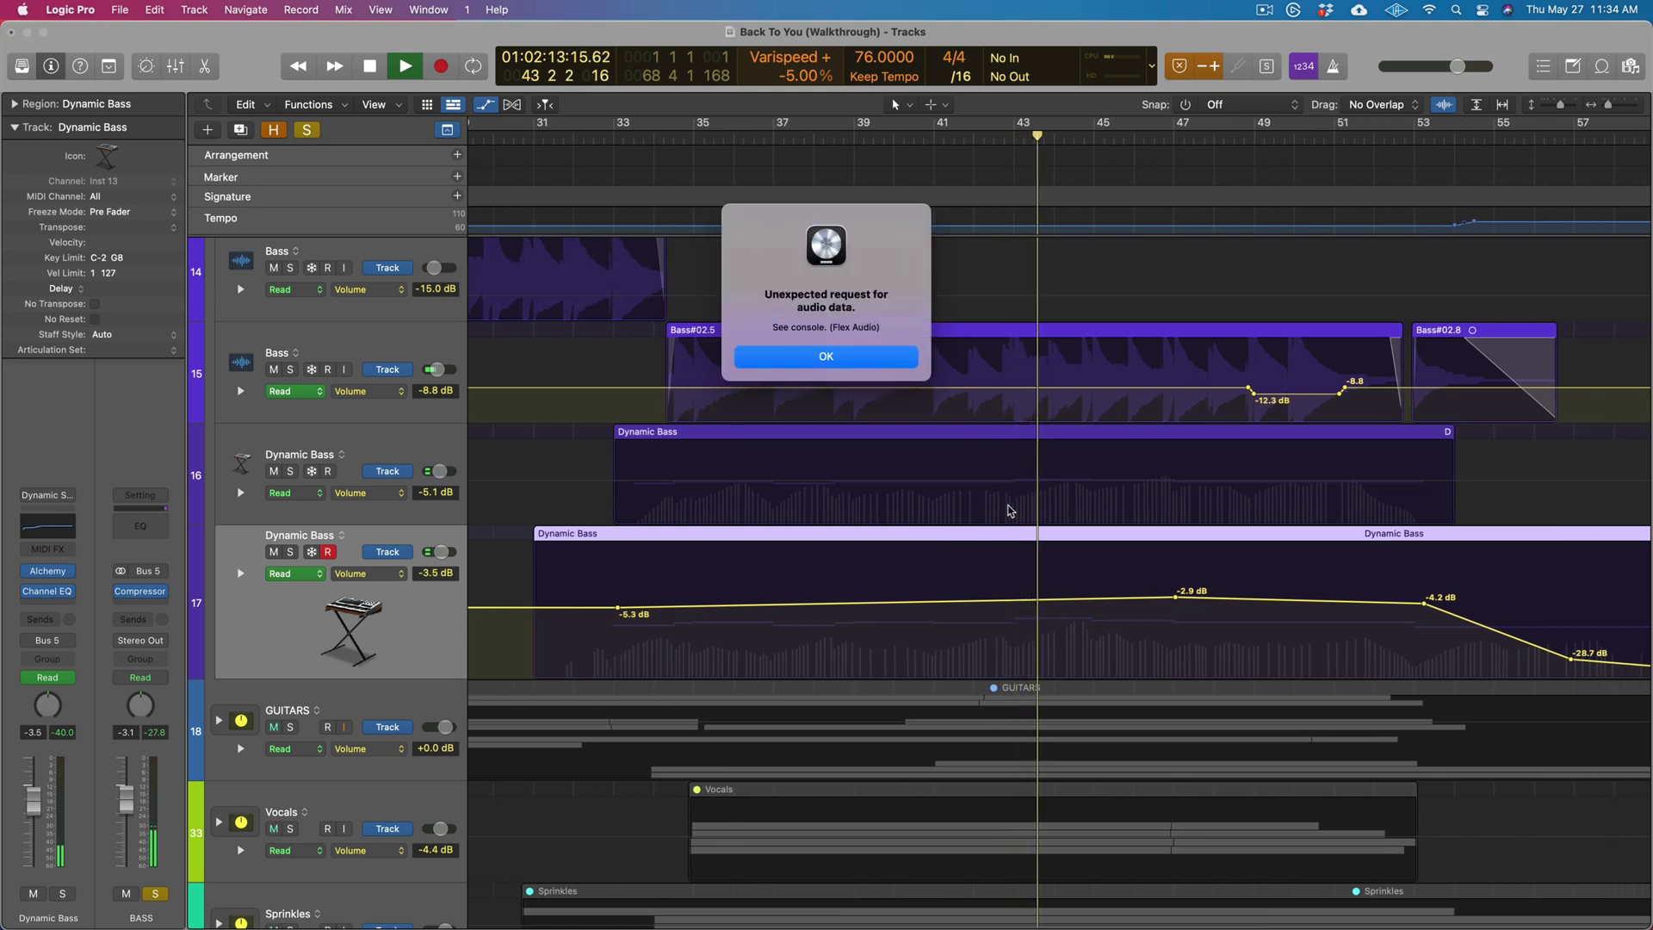
pyautogui.press('Return')
pyautogui.press('space')
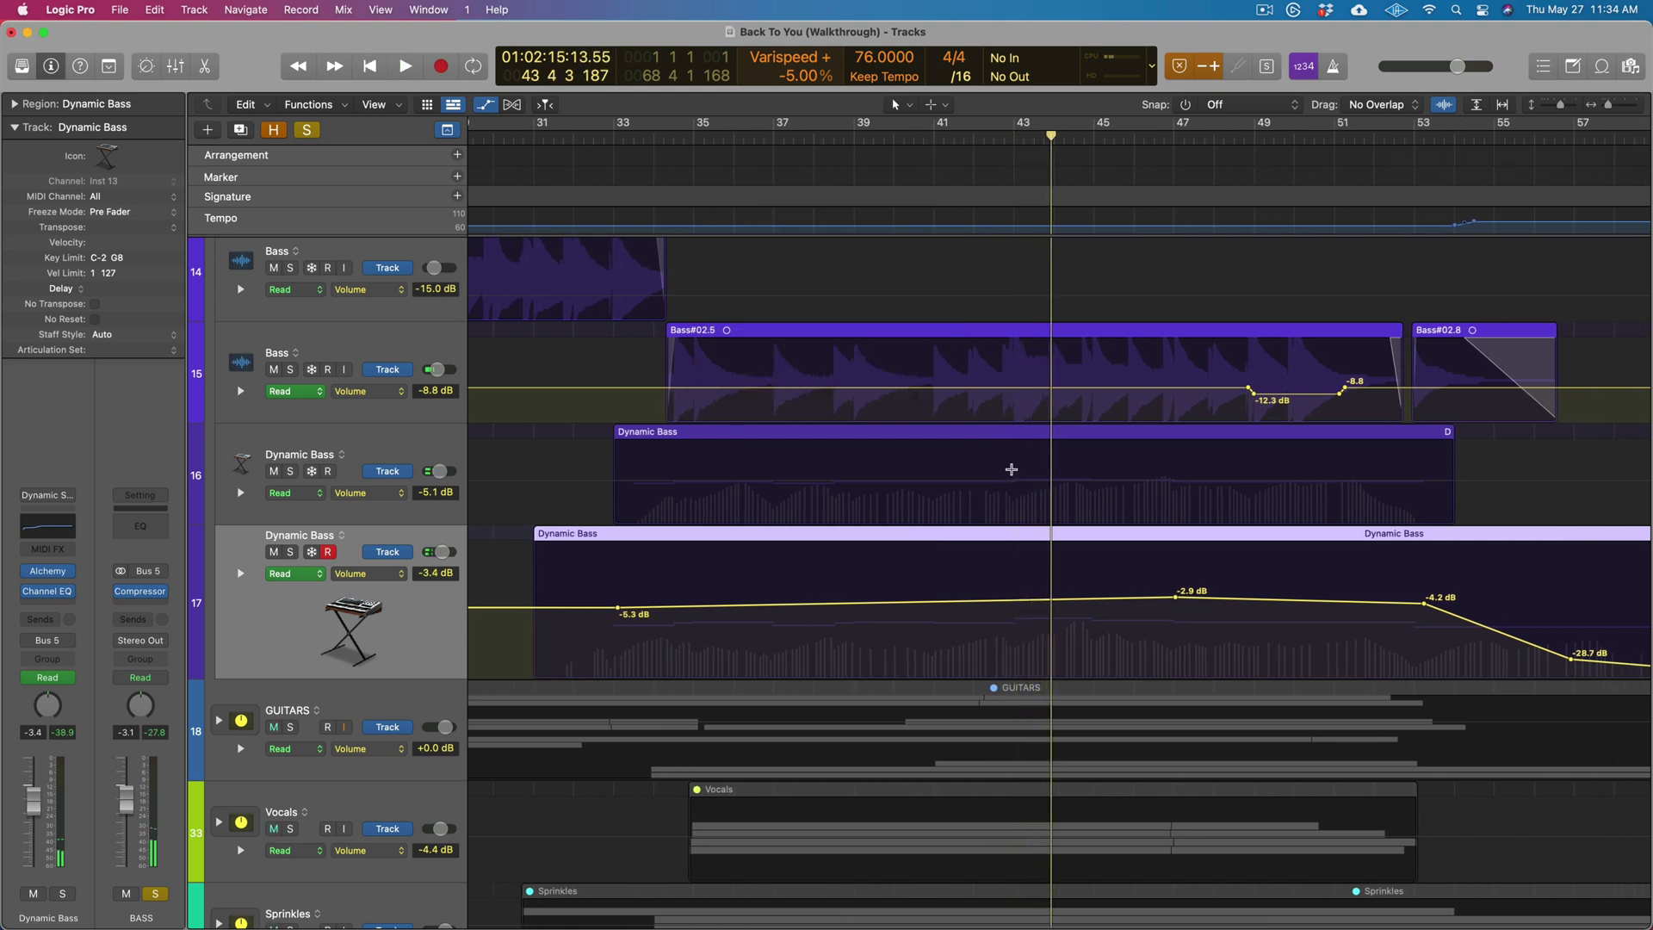
# Turn off the BASS track stack's solo and review the bass regions against the full arrangement from bar 1
pyautogui.press('super+Left')
pyautogui.press('super+Up')
pyautogui.scroll(5, 584, 492)
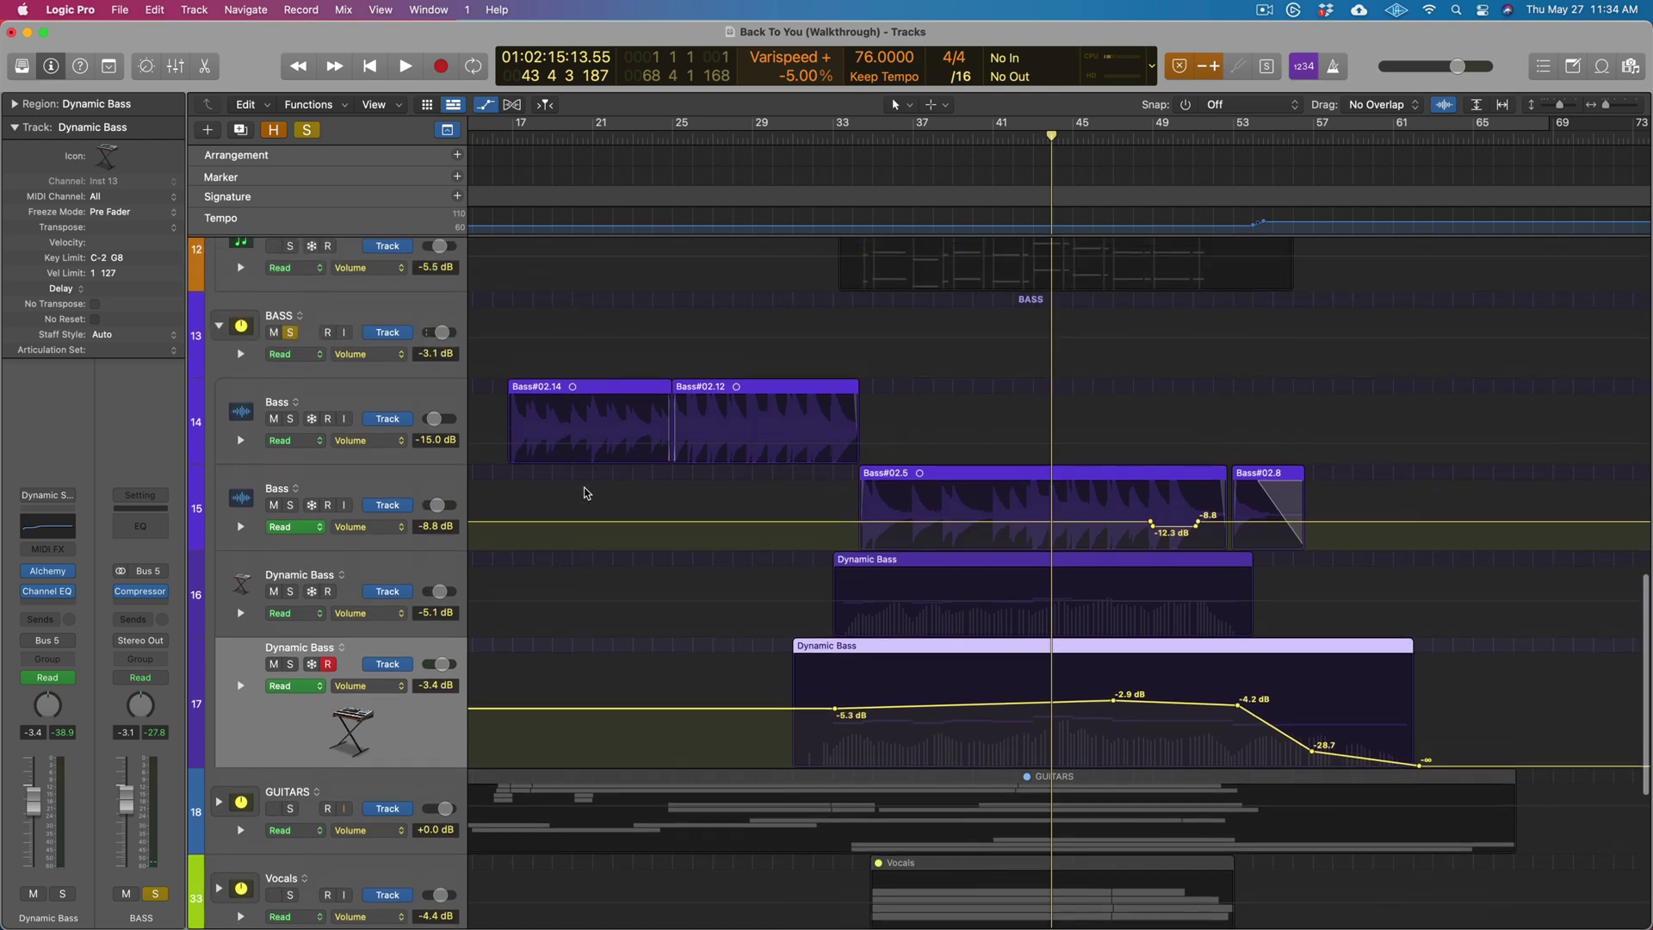
pyautogui.click(286, 379)
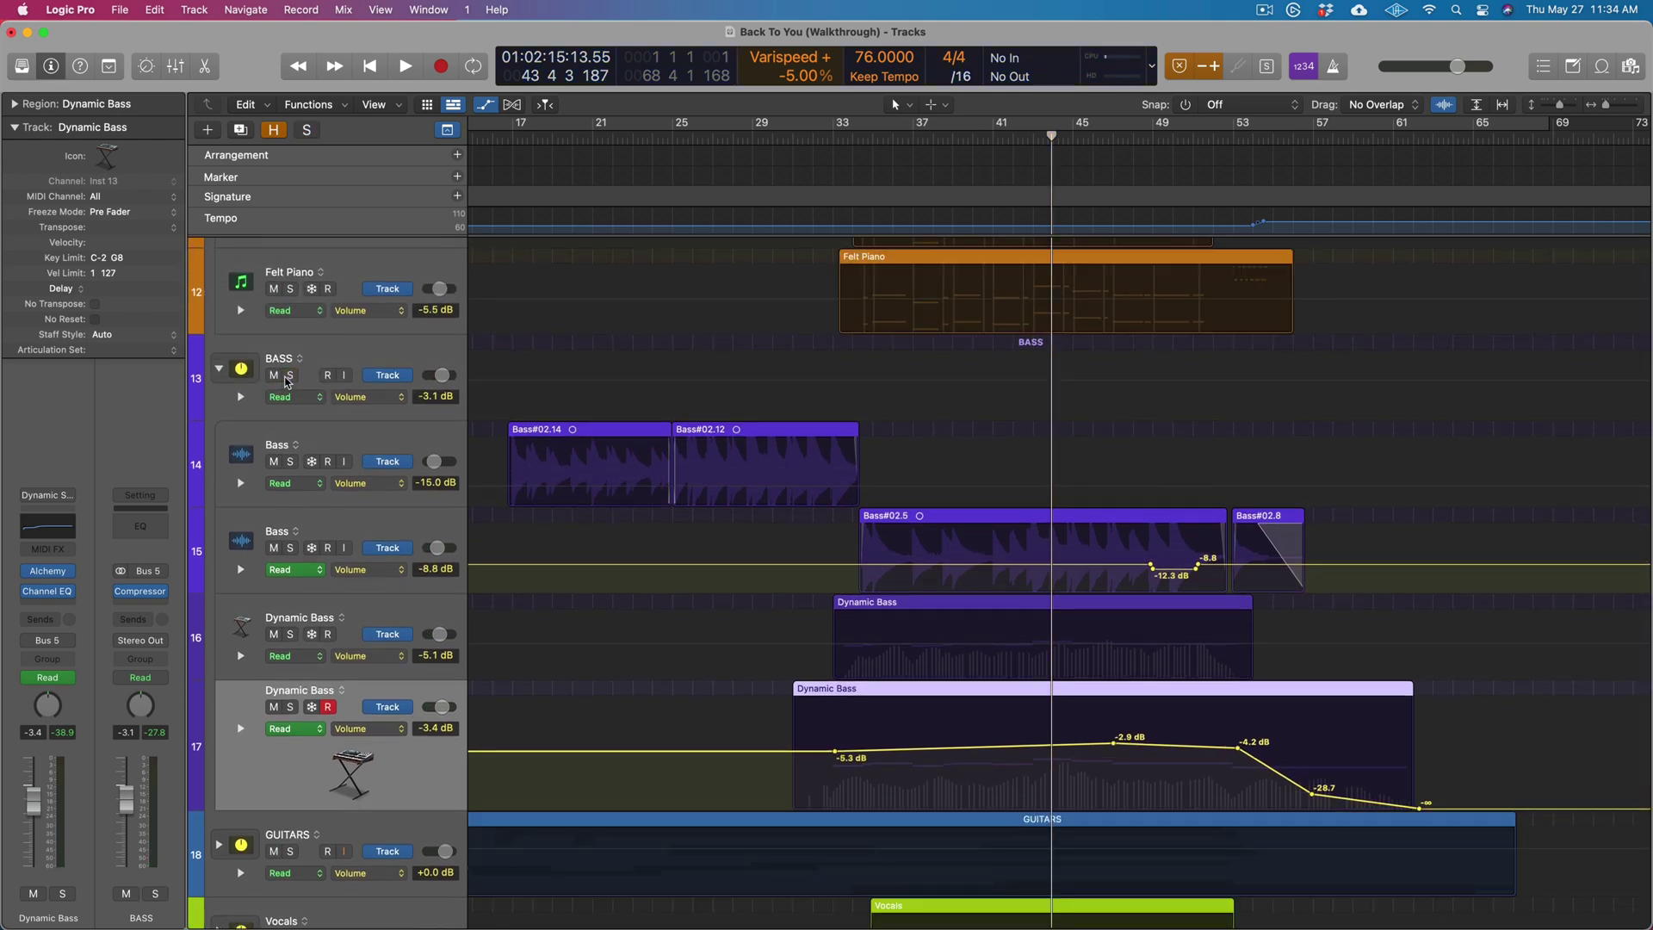
pyautogui.scroll(-6, 827, 501)
pyautogui.press('super+Up')
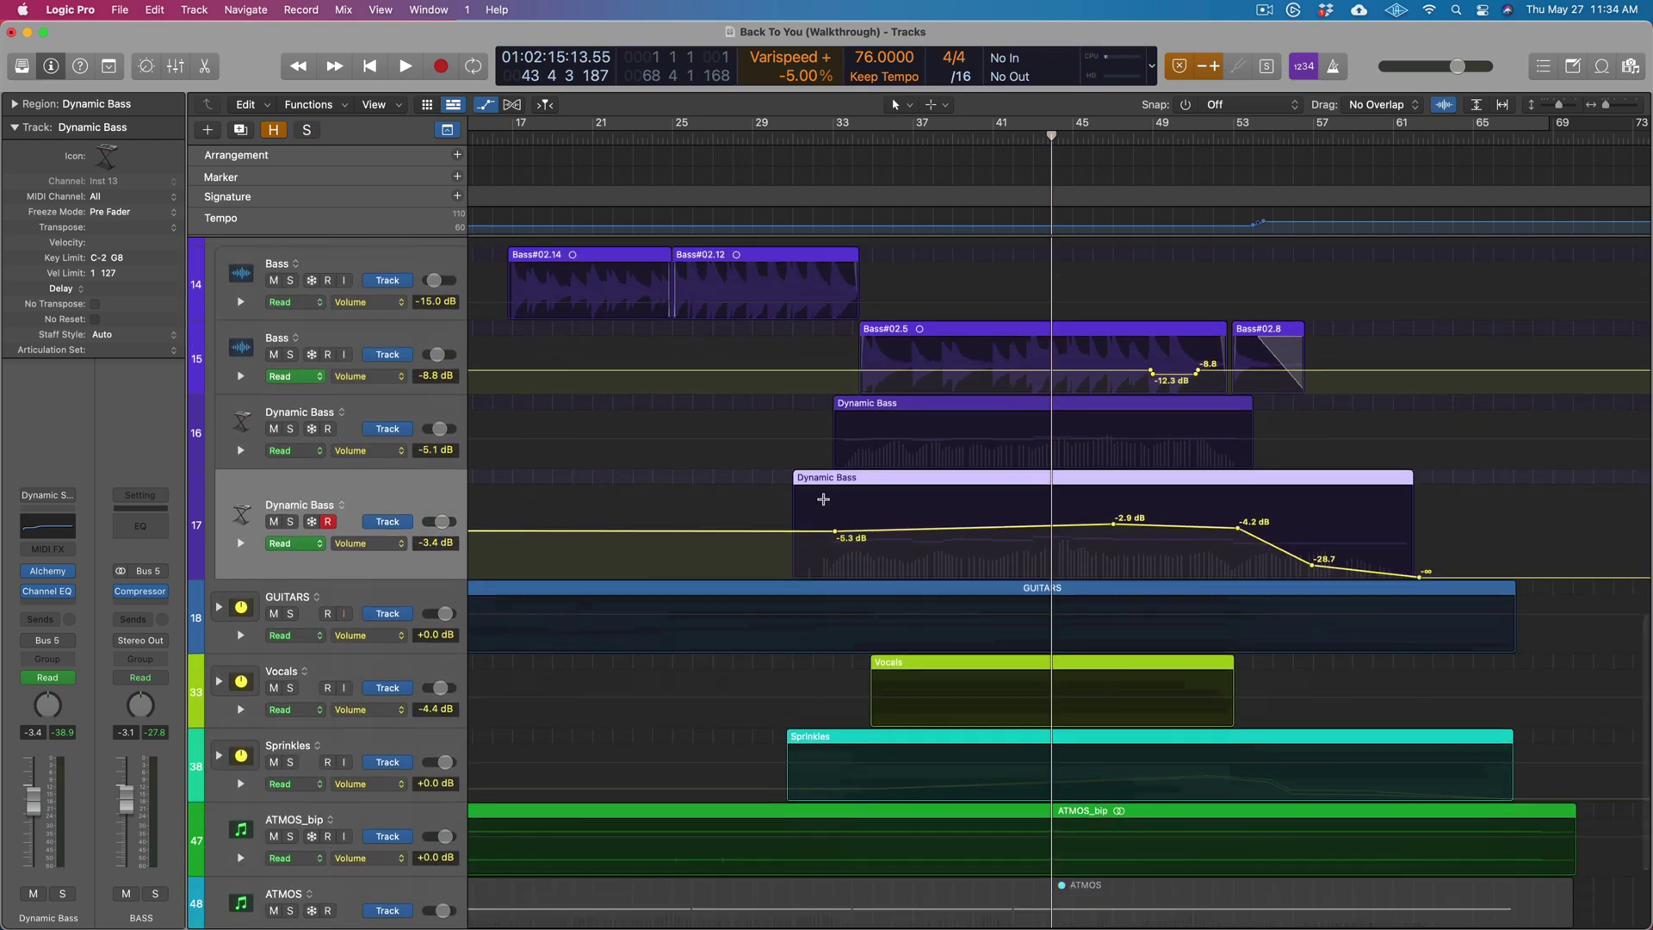
pyautogui.press('super+Left')
pyautogui.scroll(1, 823, 500)
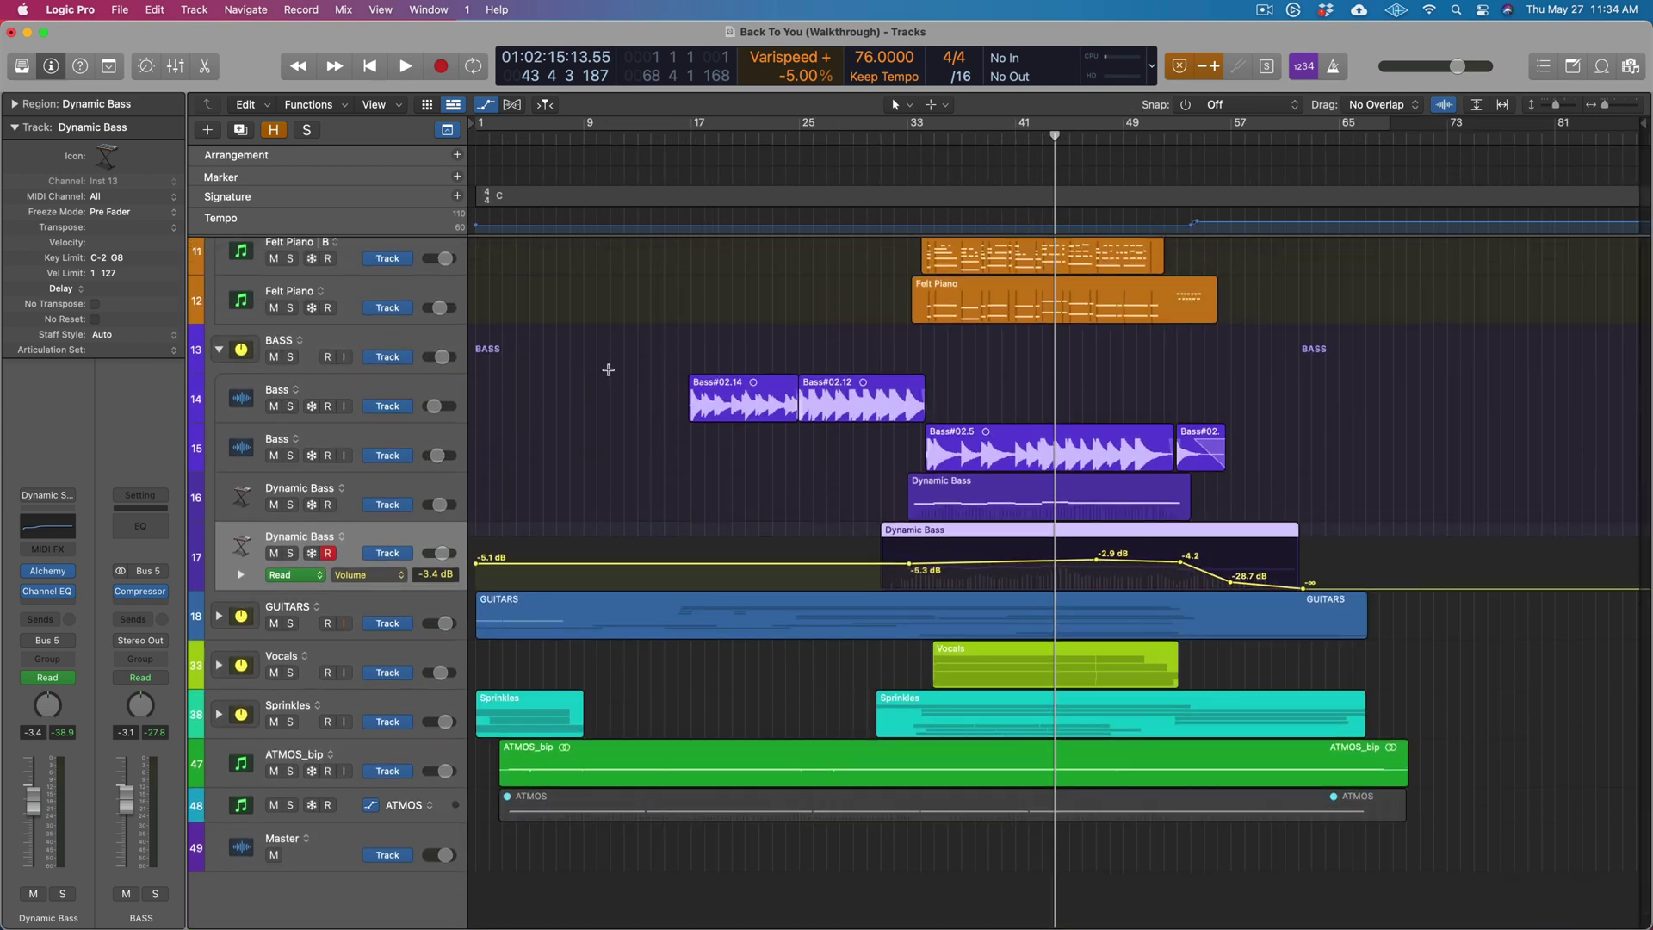
# Select the two Bass tracks and the BASS track stack in turn to review the effects on their channel strips
pyautogui.click(377, 390)
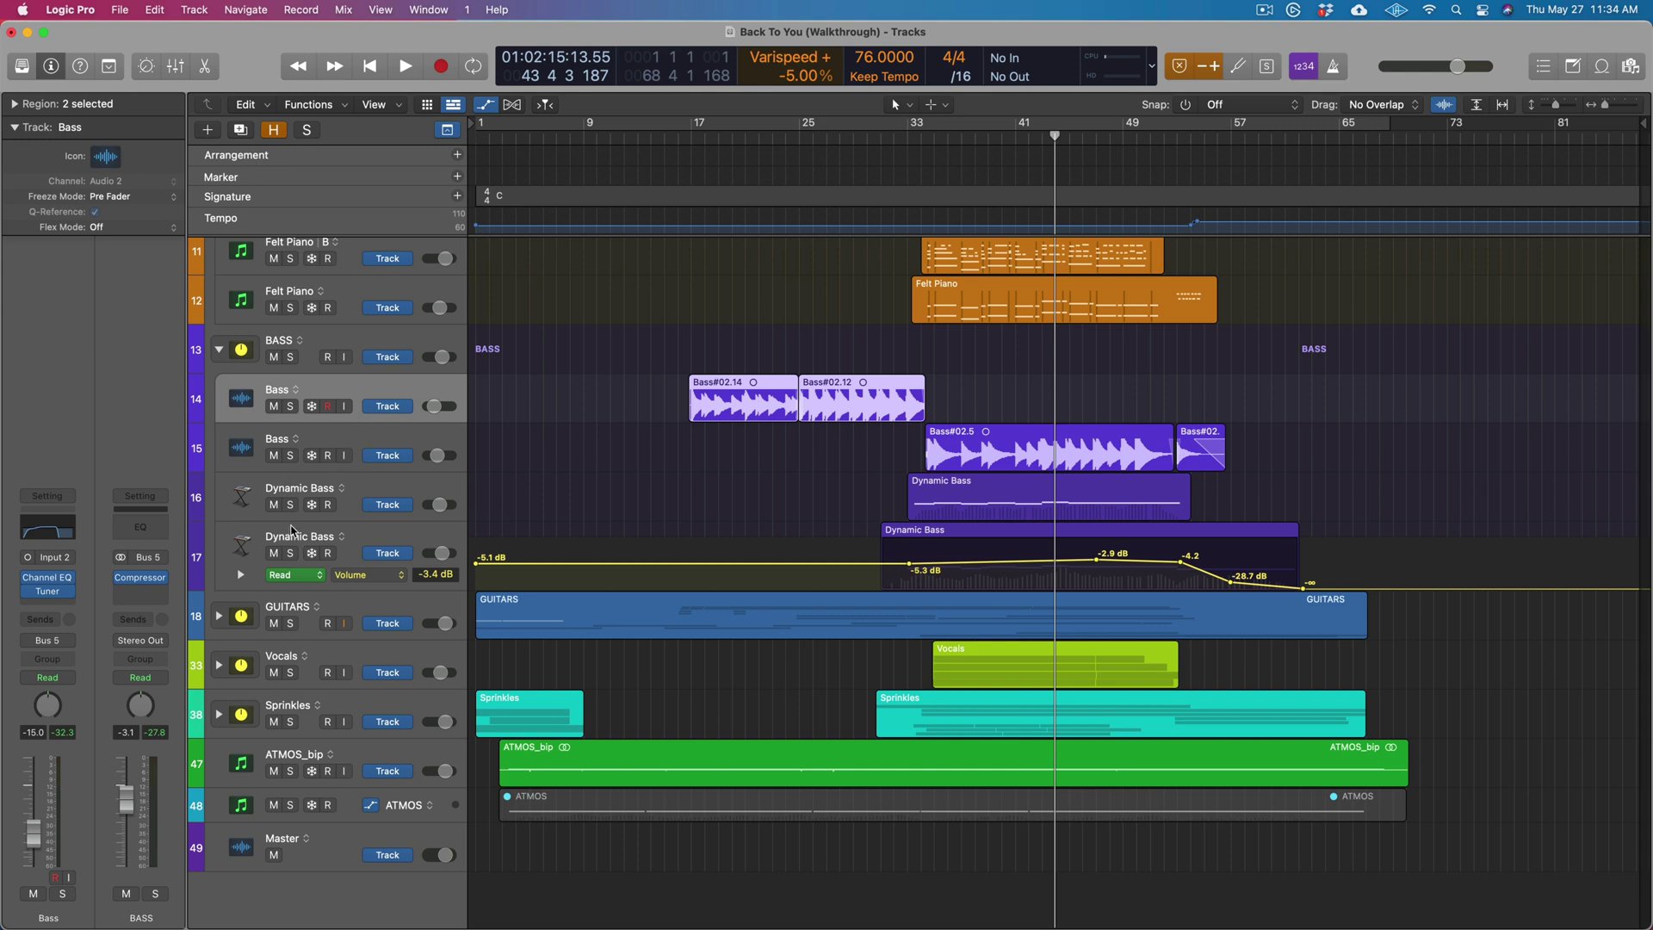
pyautogui.click(385, 441)
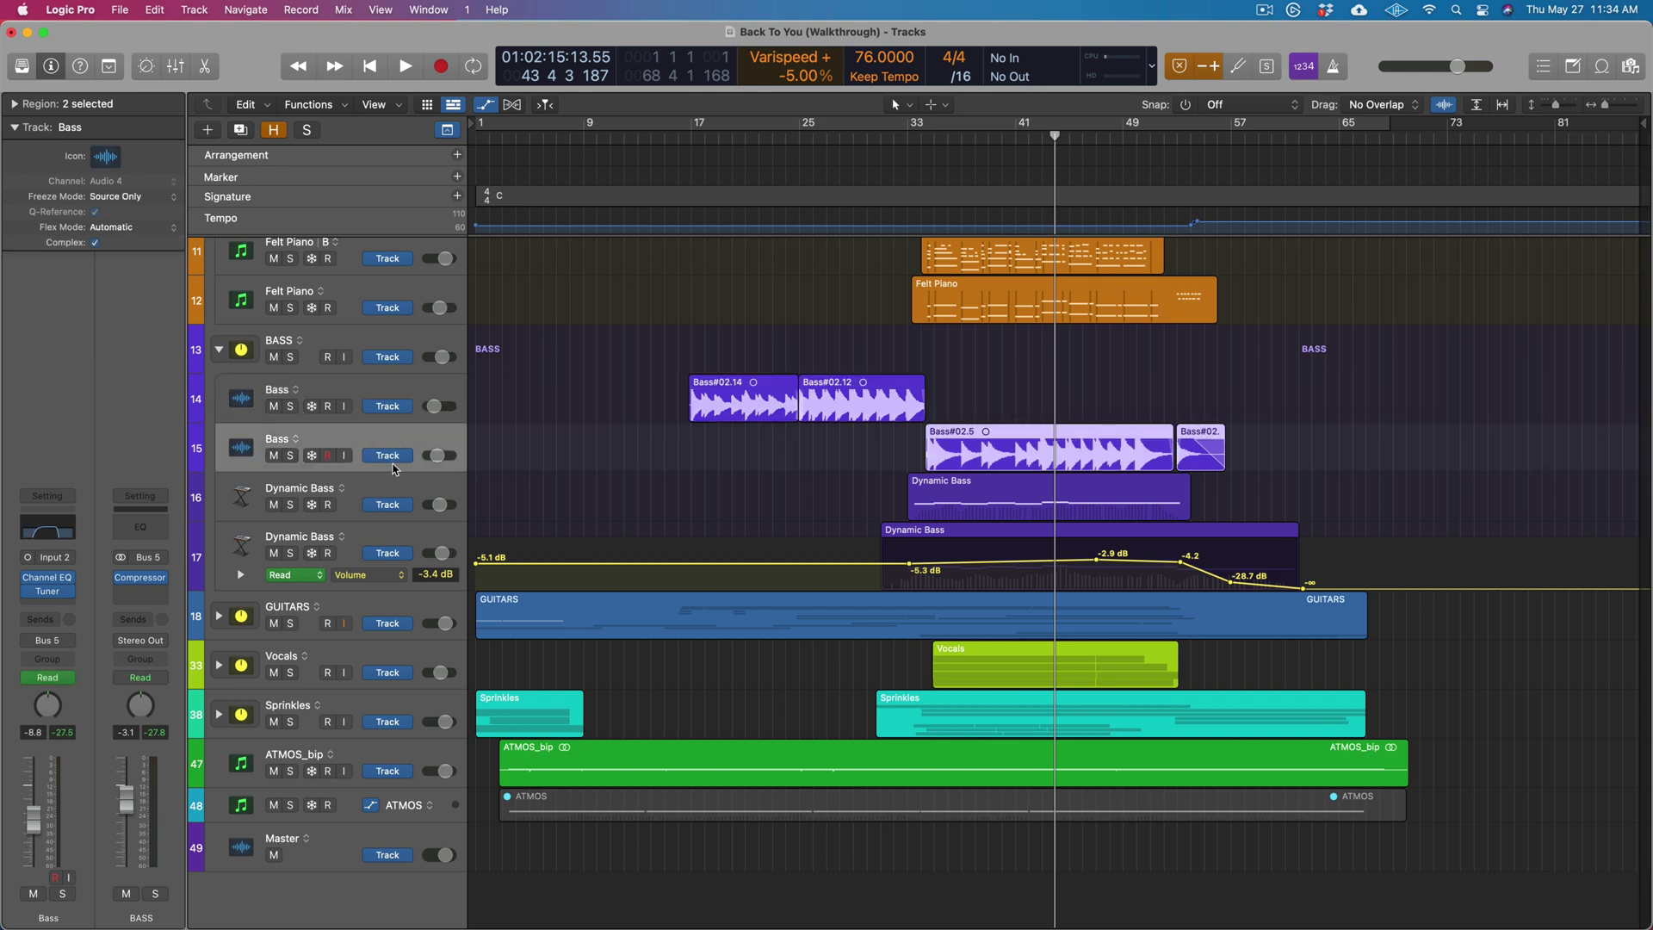
pyautogui.click(367, 349)
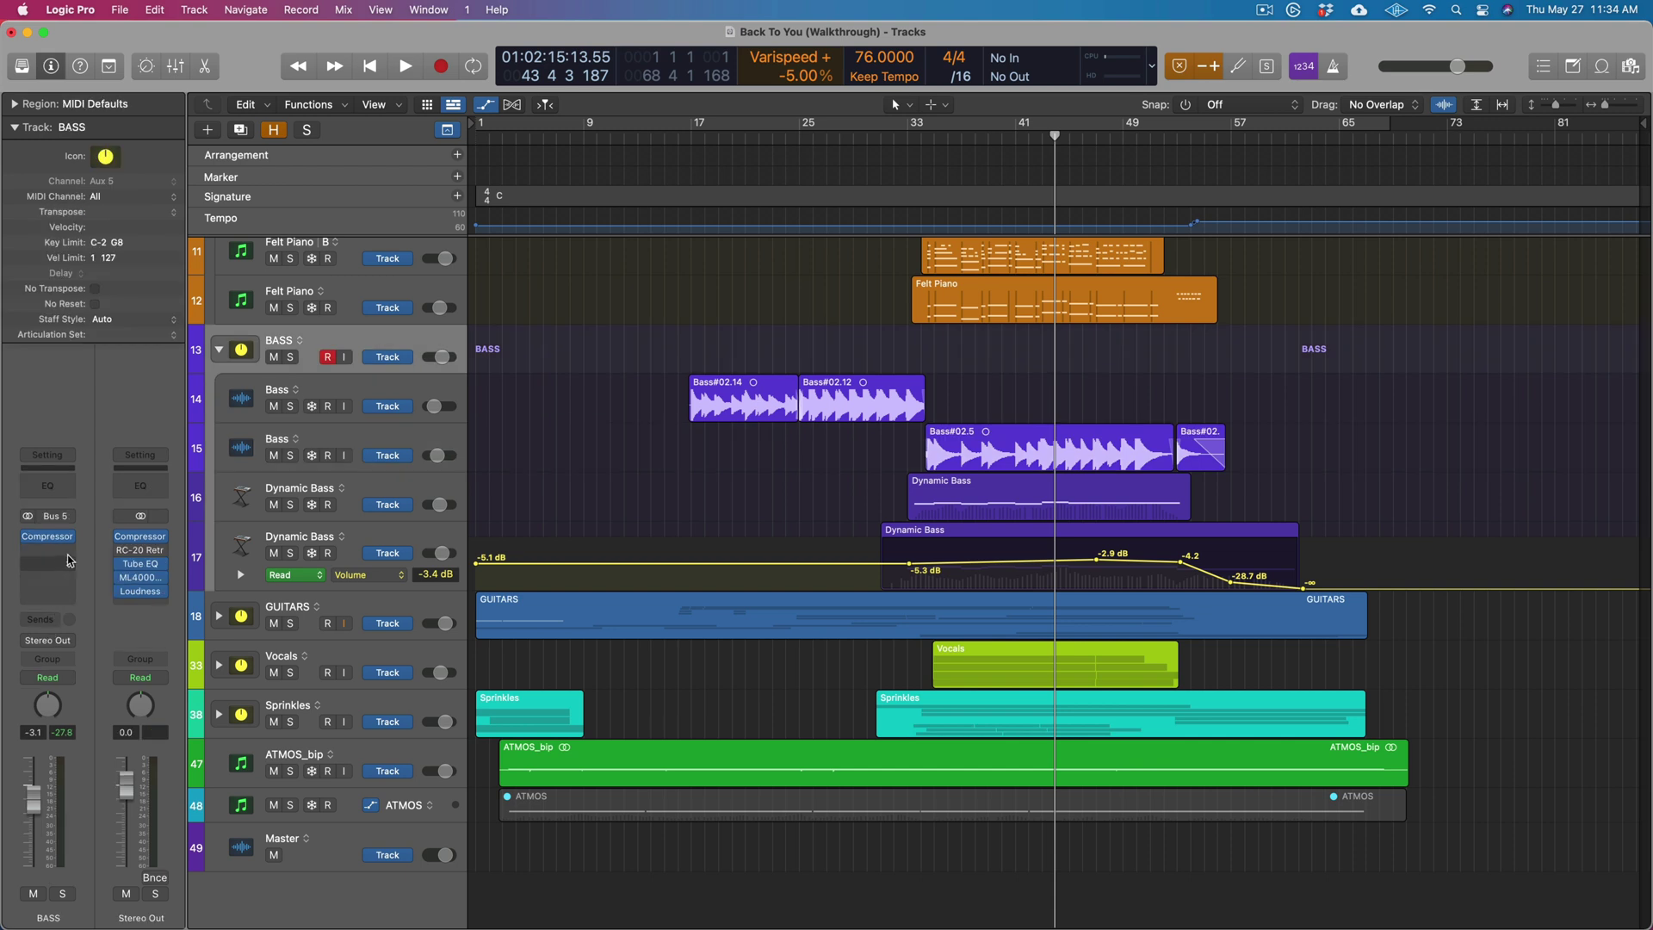
pyautogui.scroll(1, 689, 590)
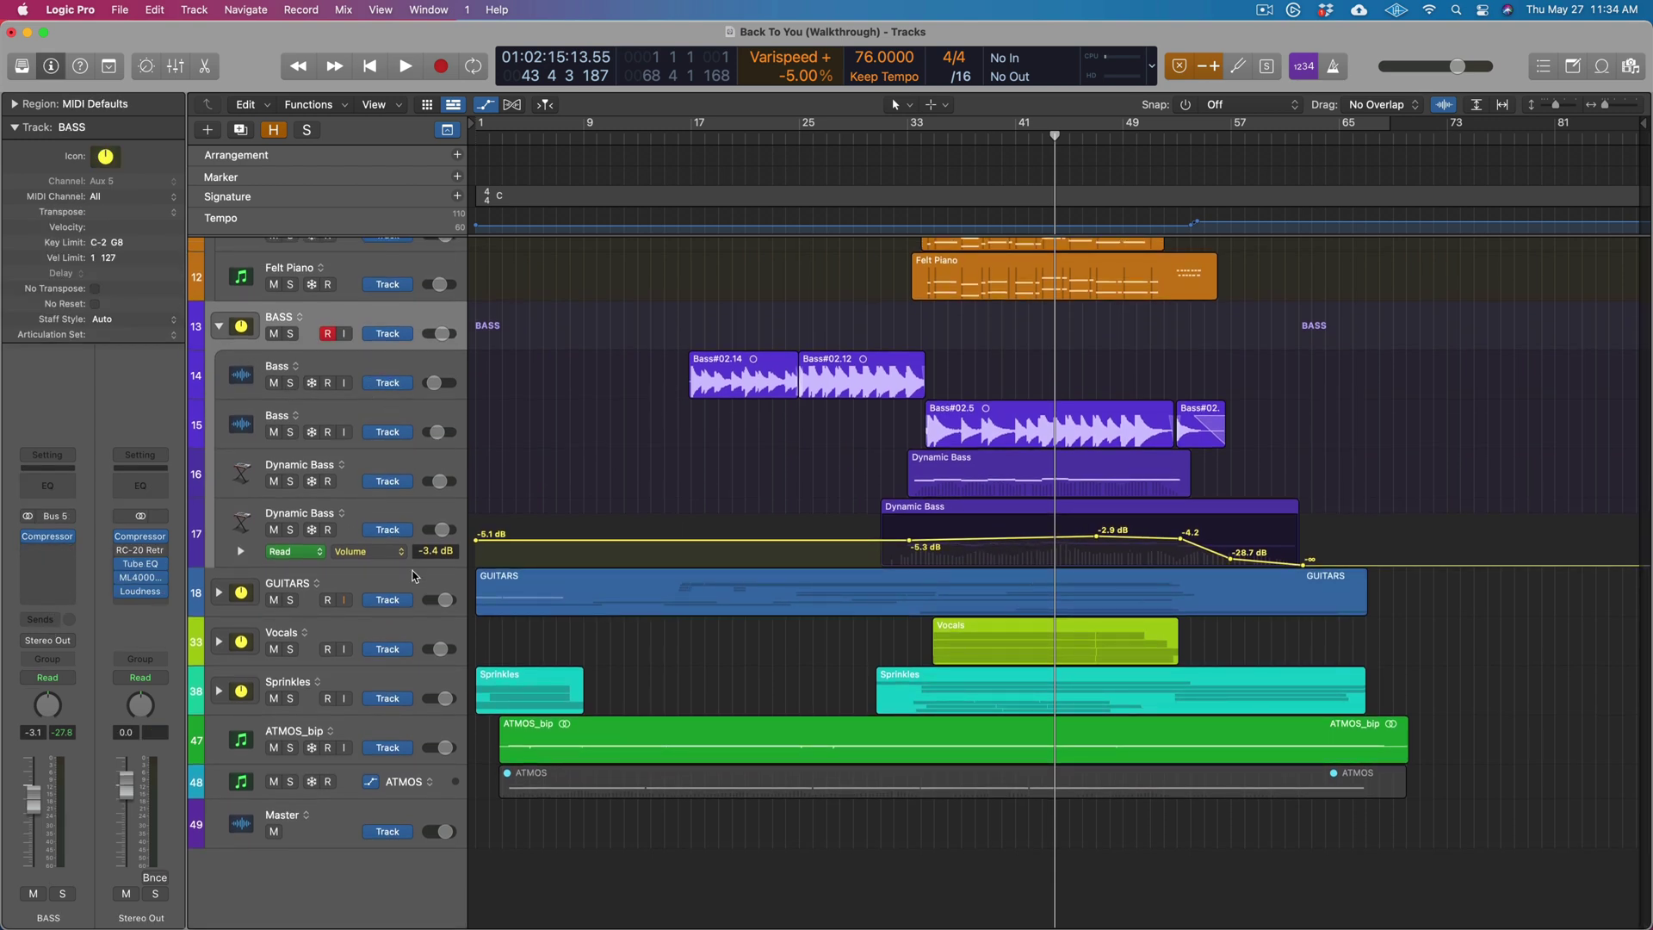
# Collapse the BASS and PIANO track stacks, expand the GUITARS track stack and review its guitar and Clean Dark Ocean tracks
pyautogui.click(220, 327)
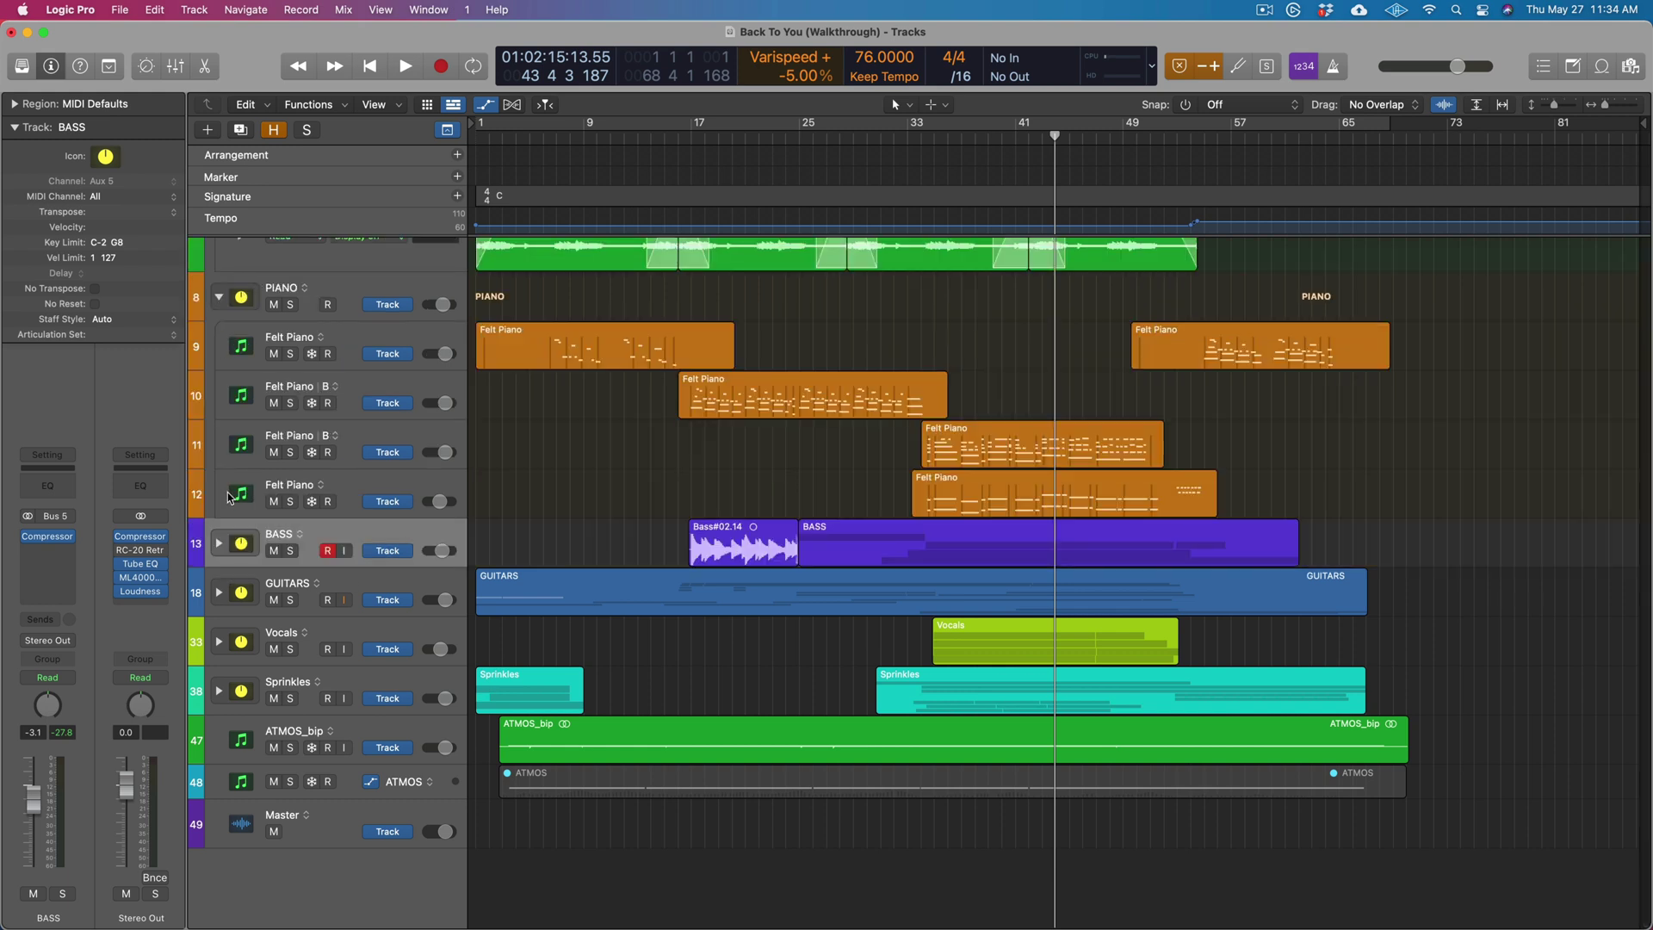
pyautogui.click(219, 298)
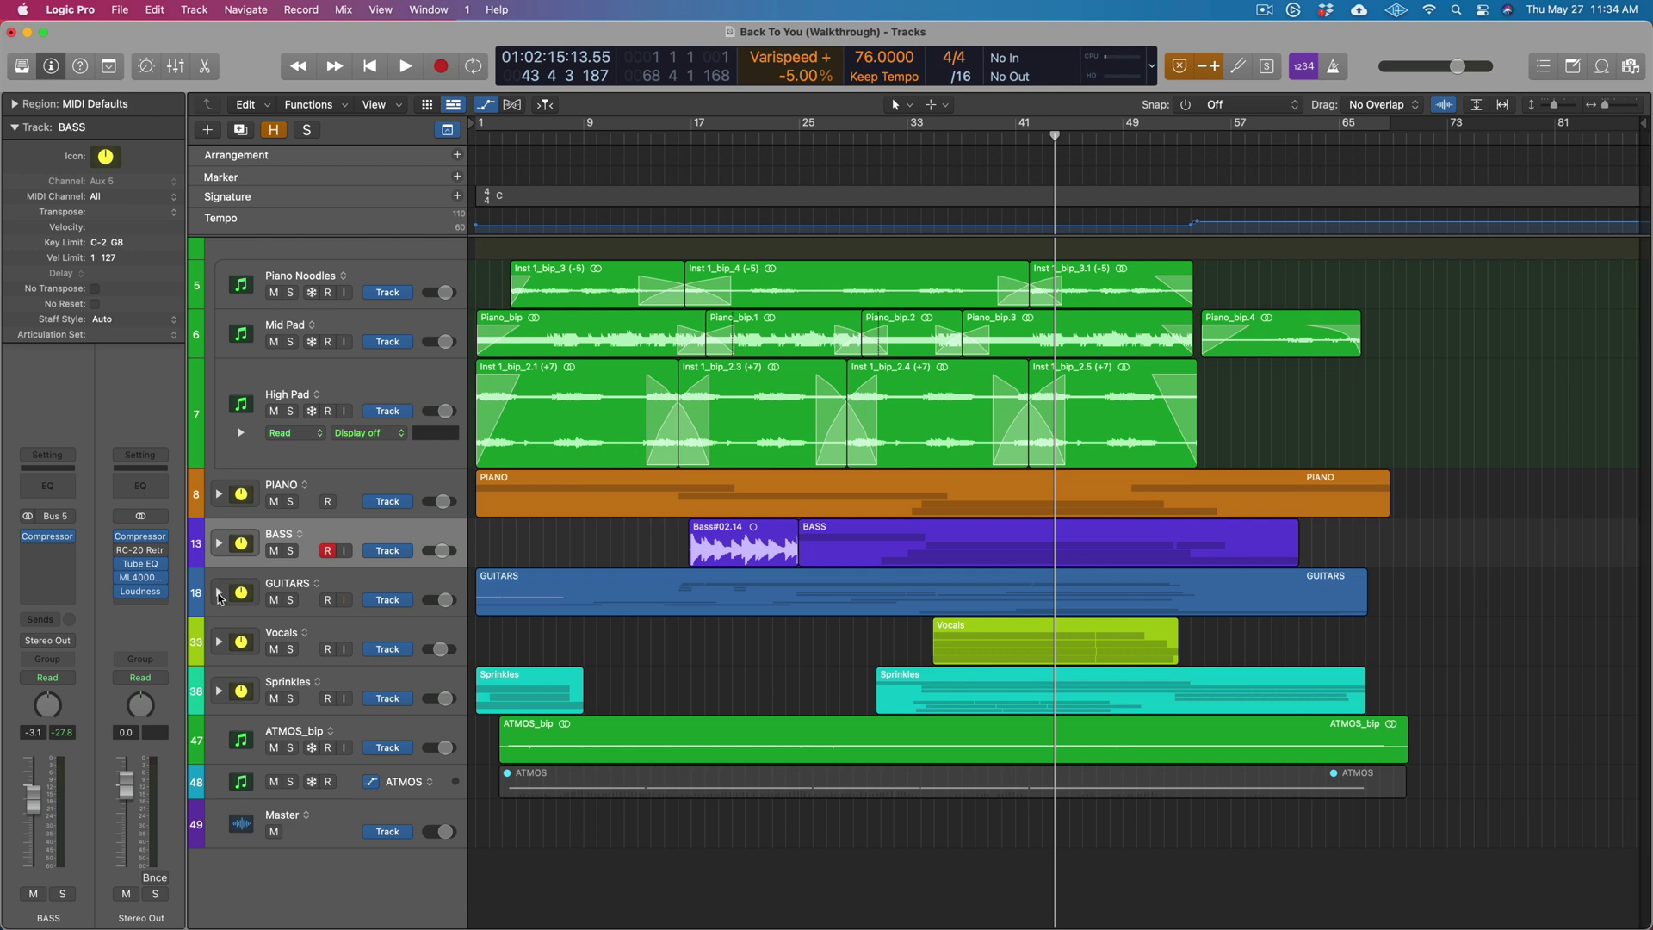
pyautogui.click(220, 592)
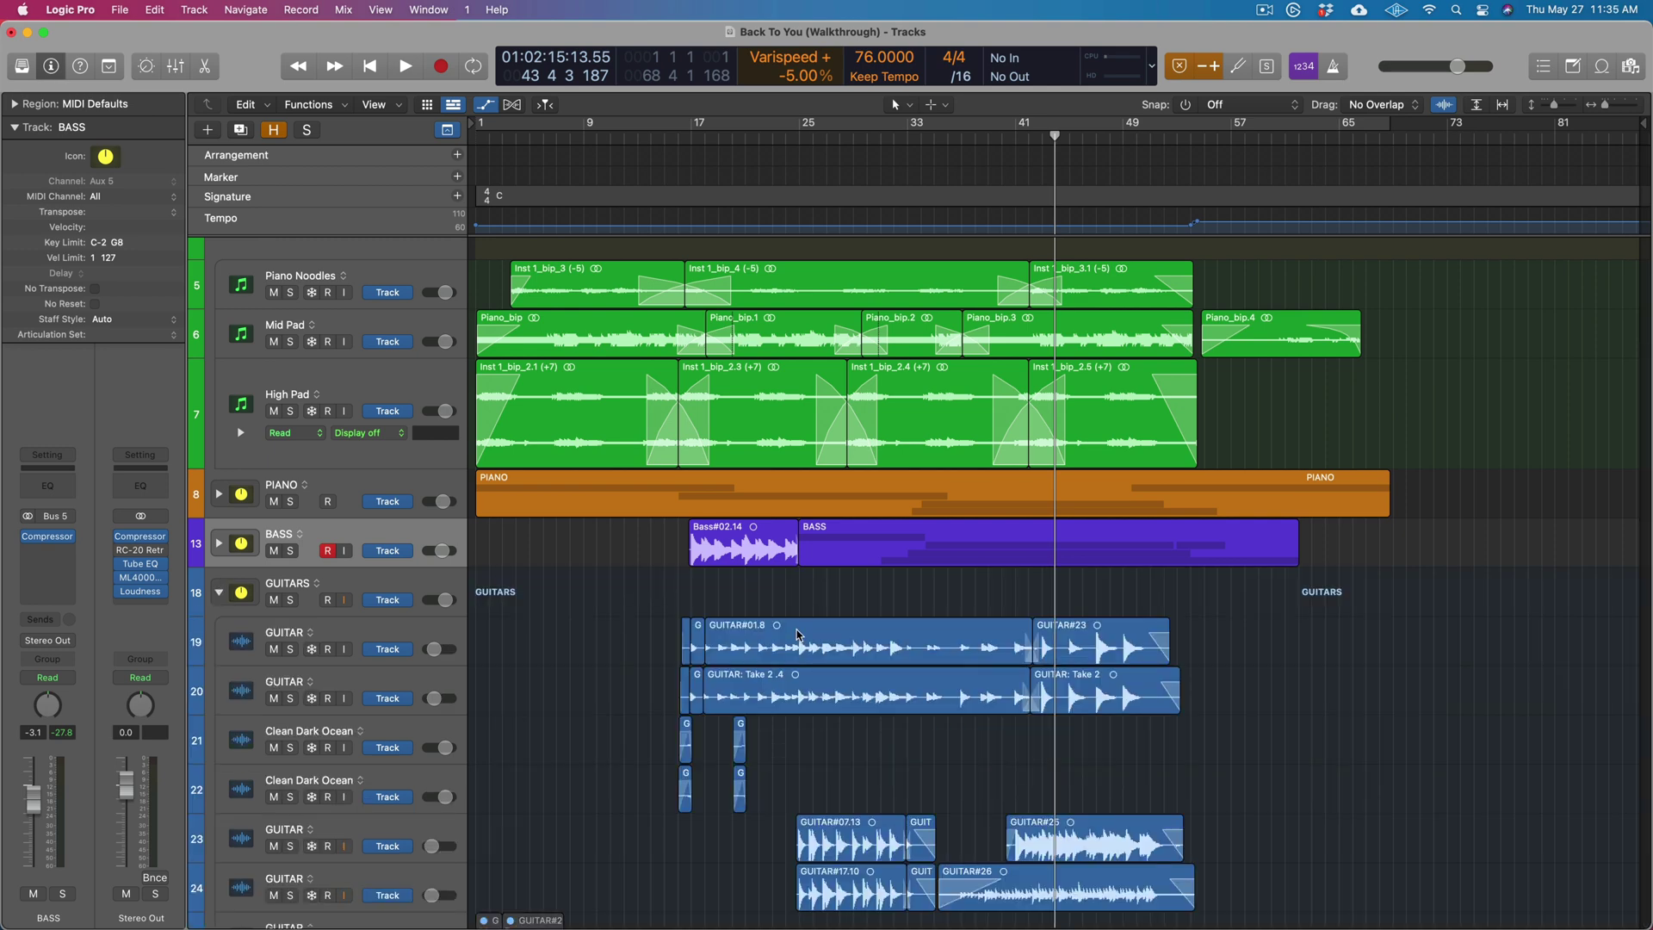
pyautogui.scroll(-10, 798, 633)
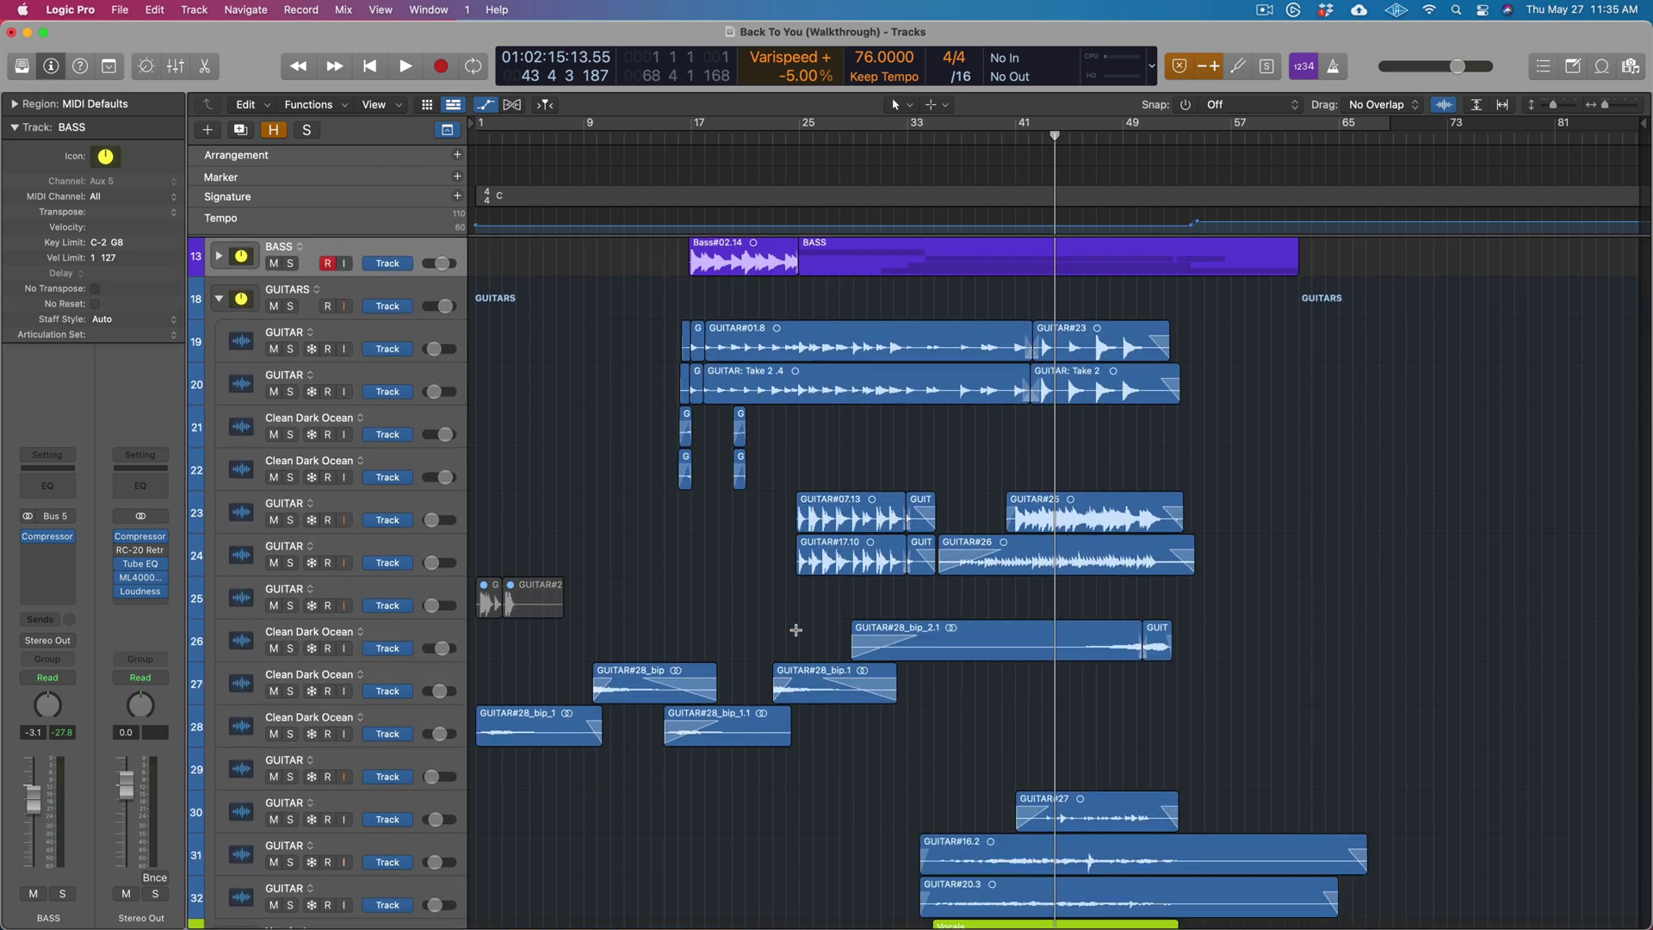
# Select the first GUITAR track in the GUITARS stack and play the full arrangement from bar 17 to audition its guitars
pyautogui.press('super+Right')
pyautogui.hscroll(-5, 795, 628)
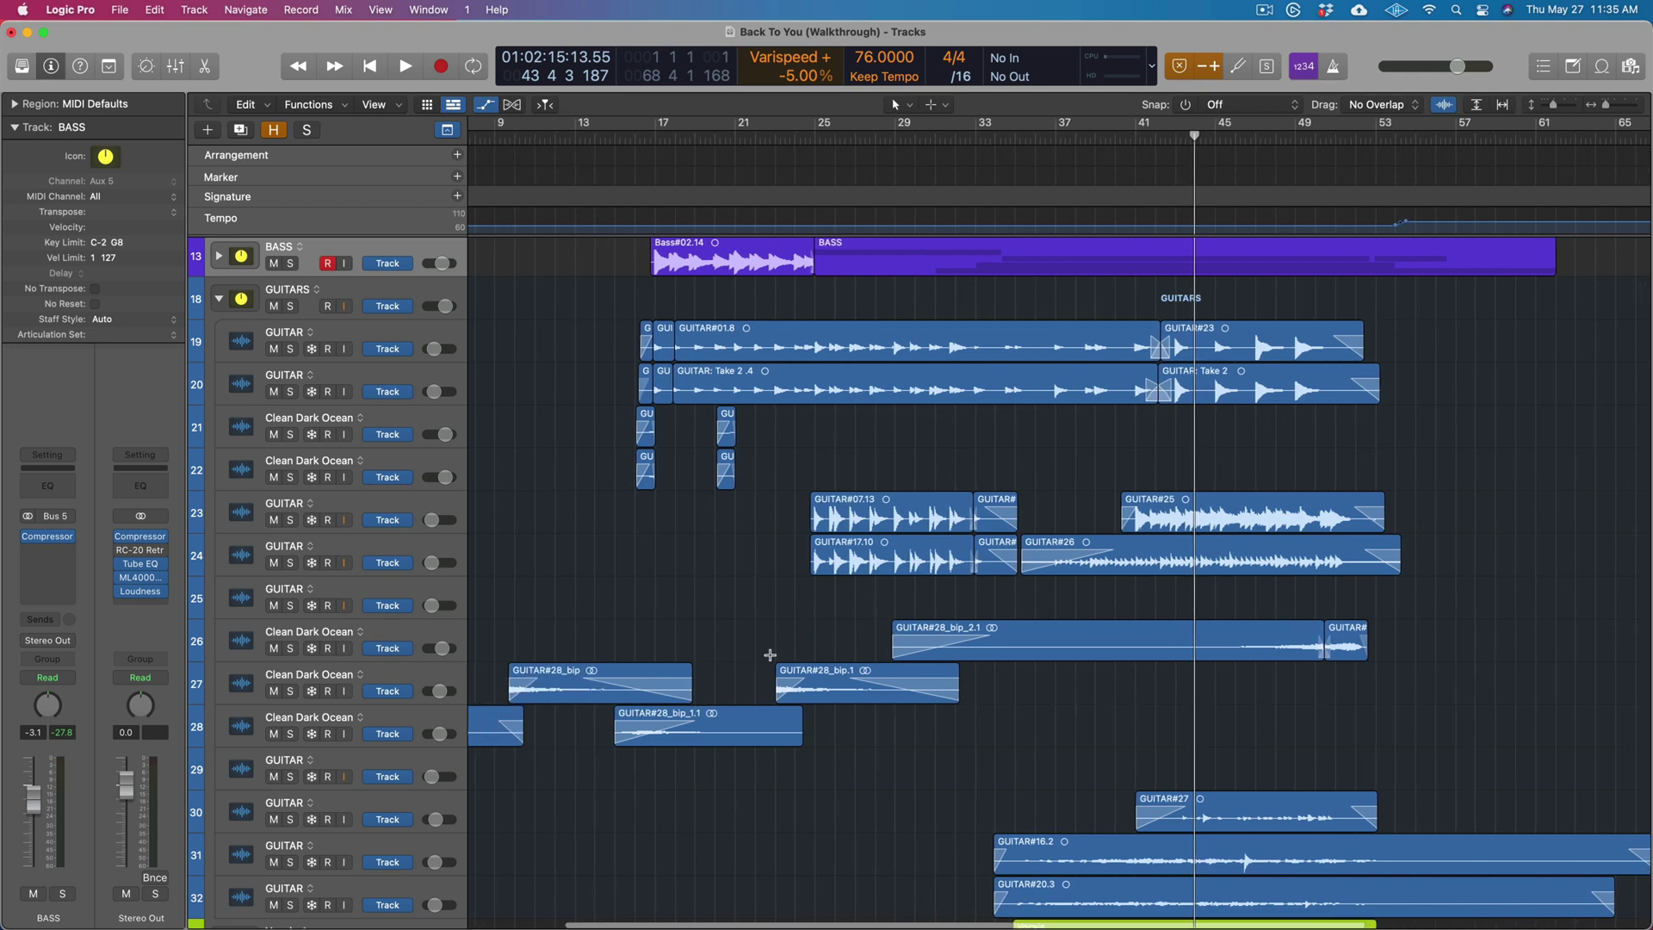
pyautogui.click(616, 137)
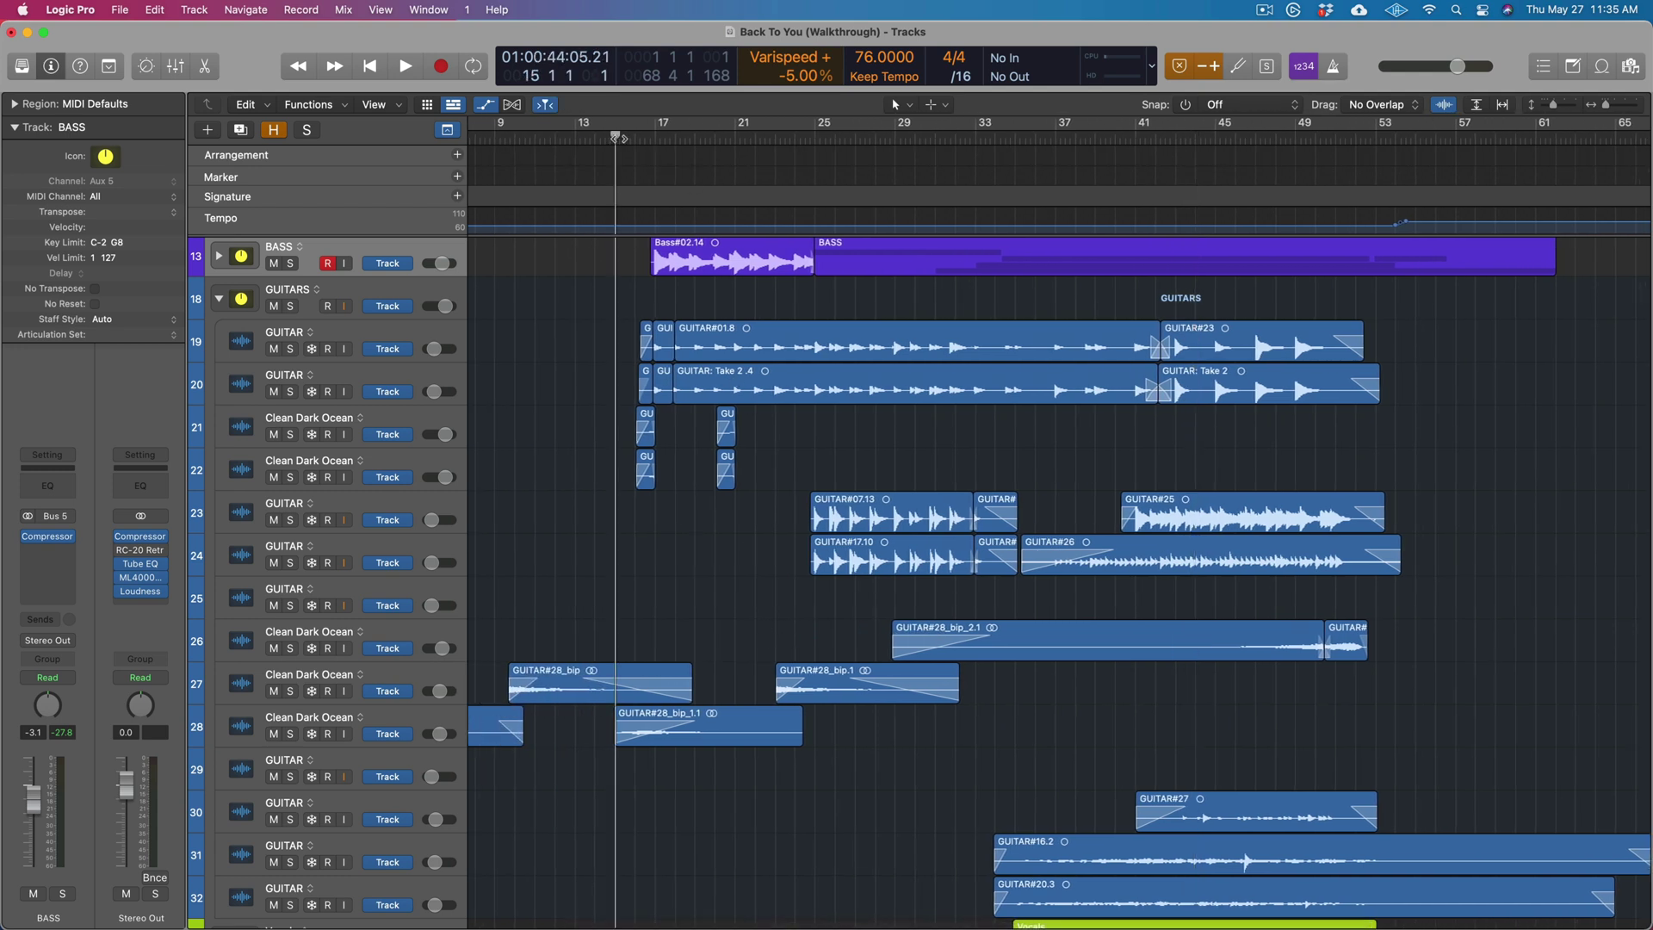
pyautogui.click(359, 338)
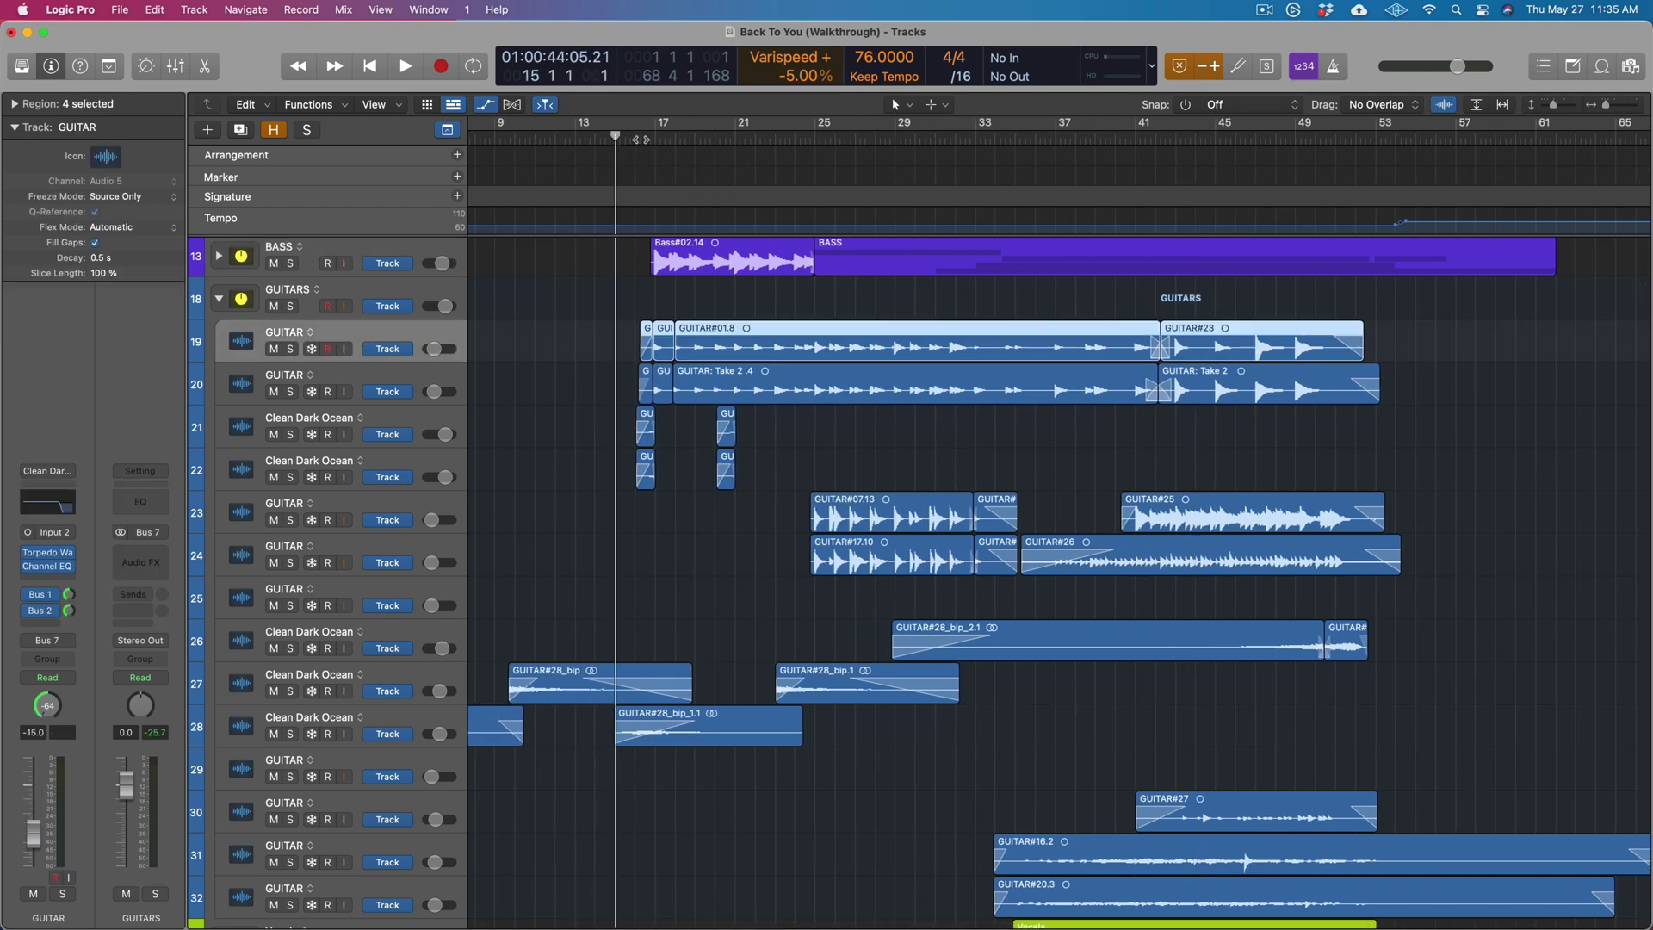
pyautogui.press('.')
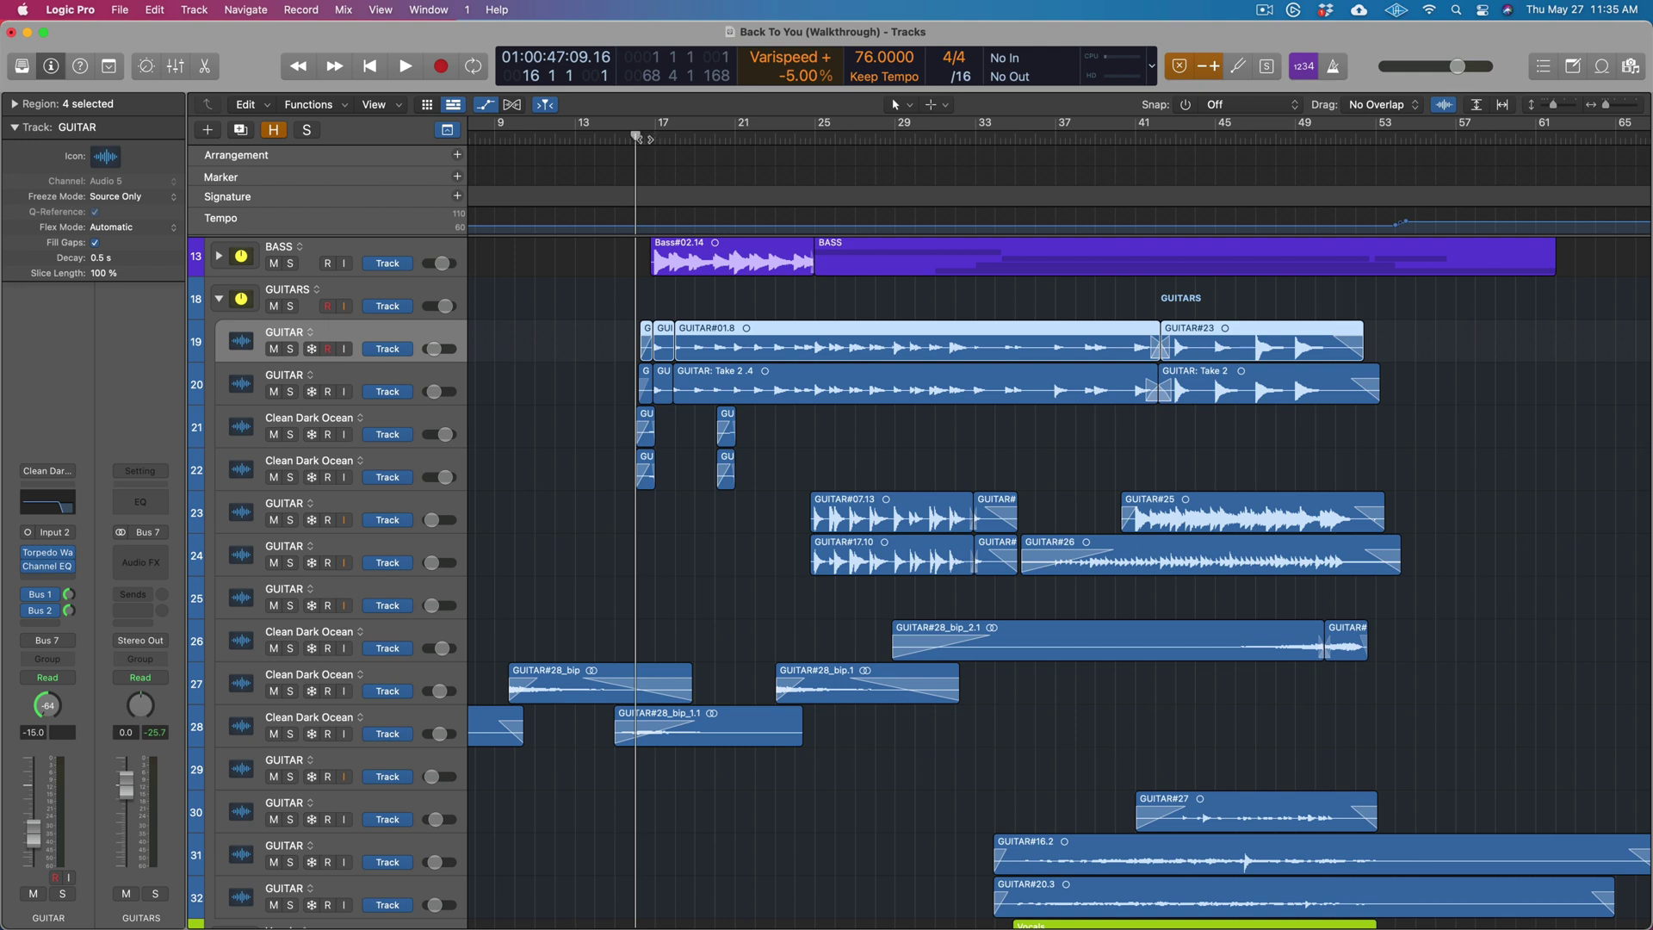
pyautogui.press('.')
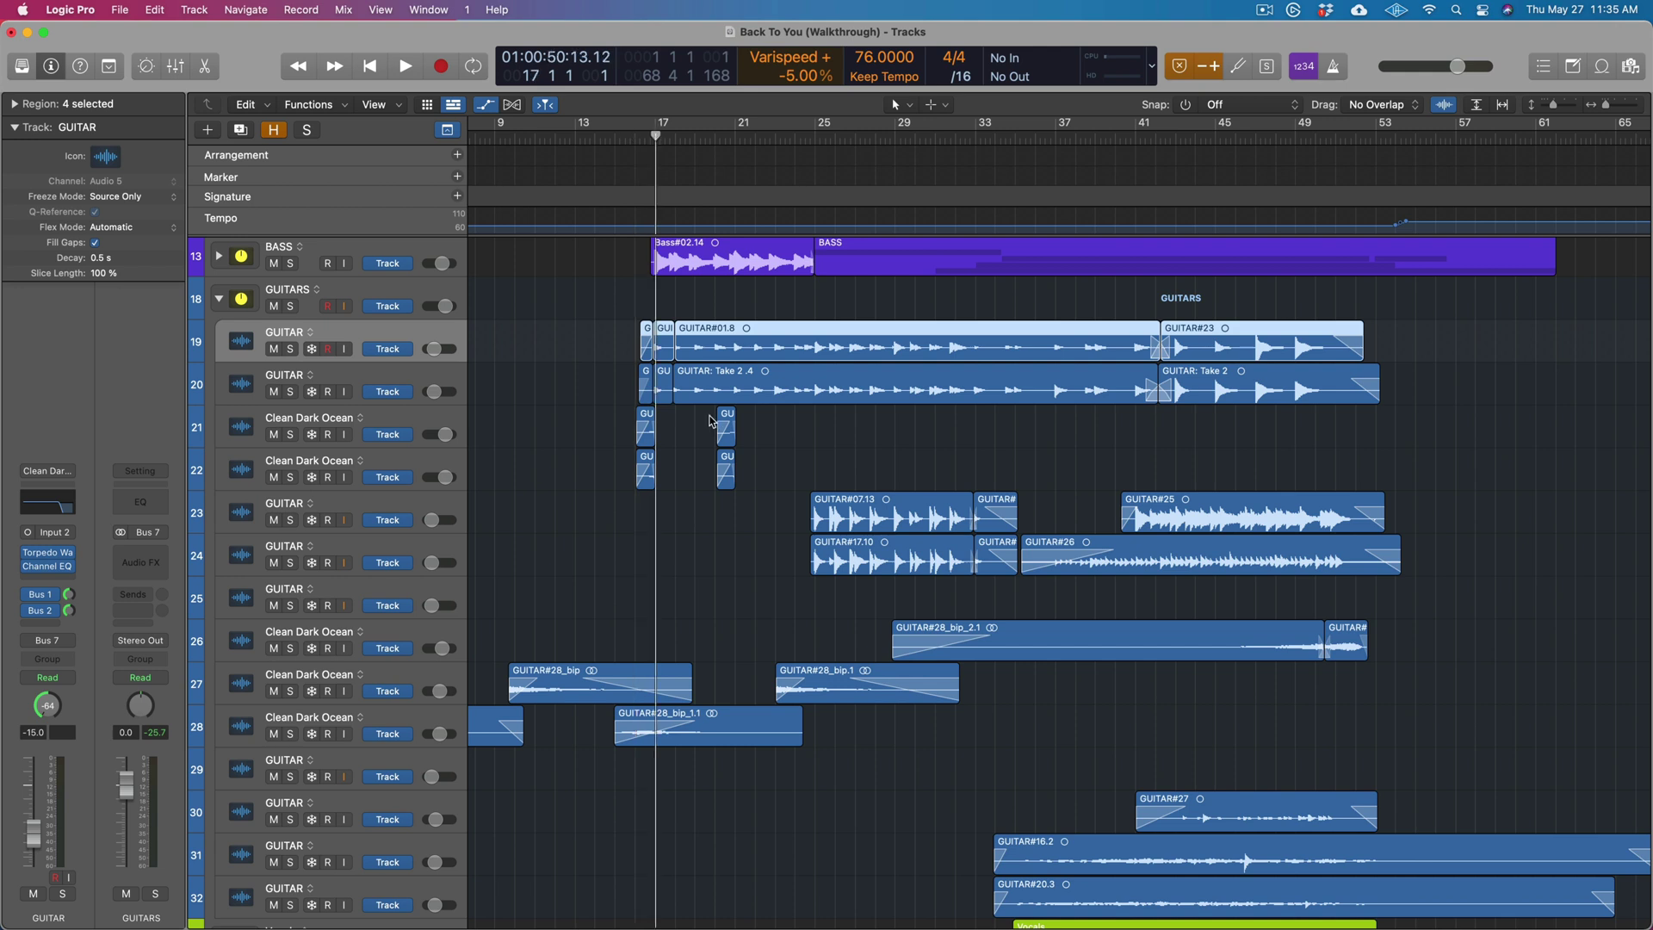
pyautogui.press('space')
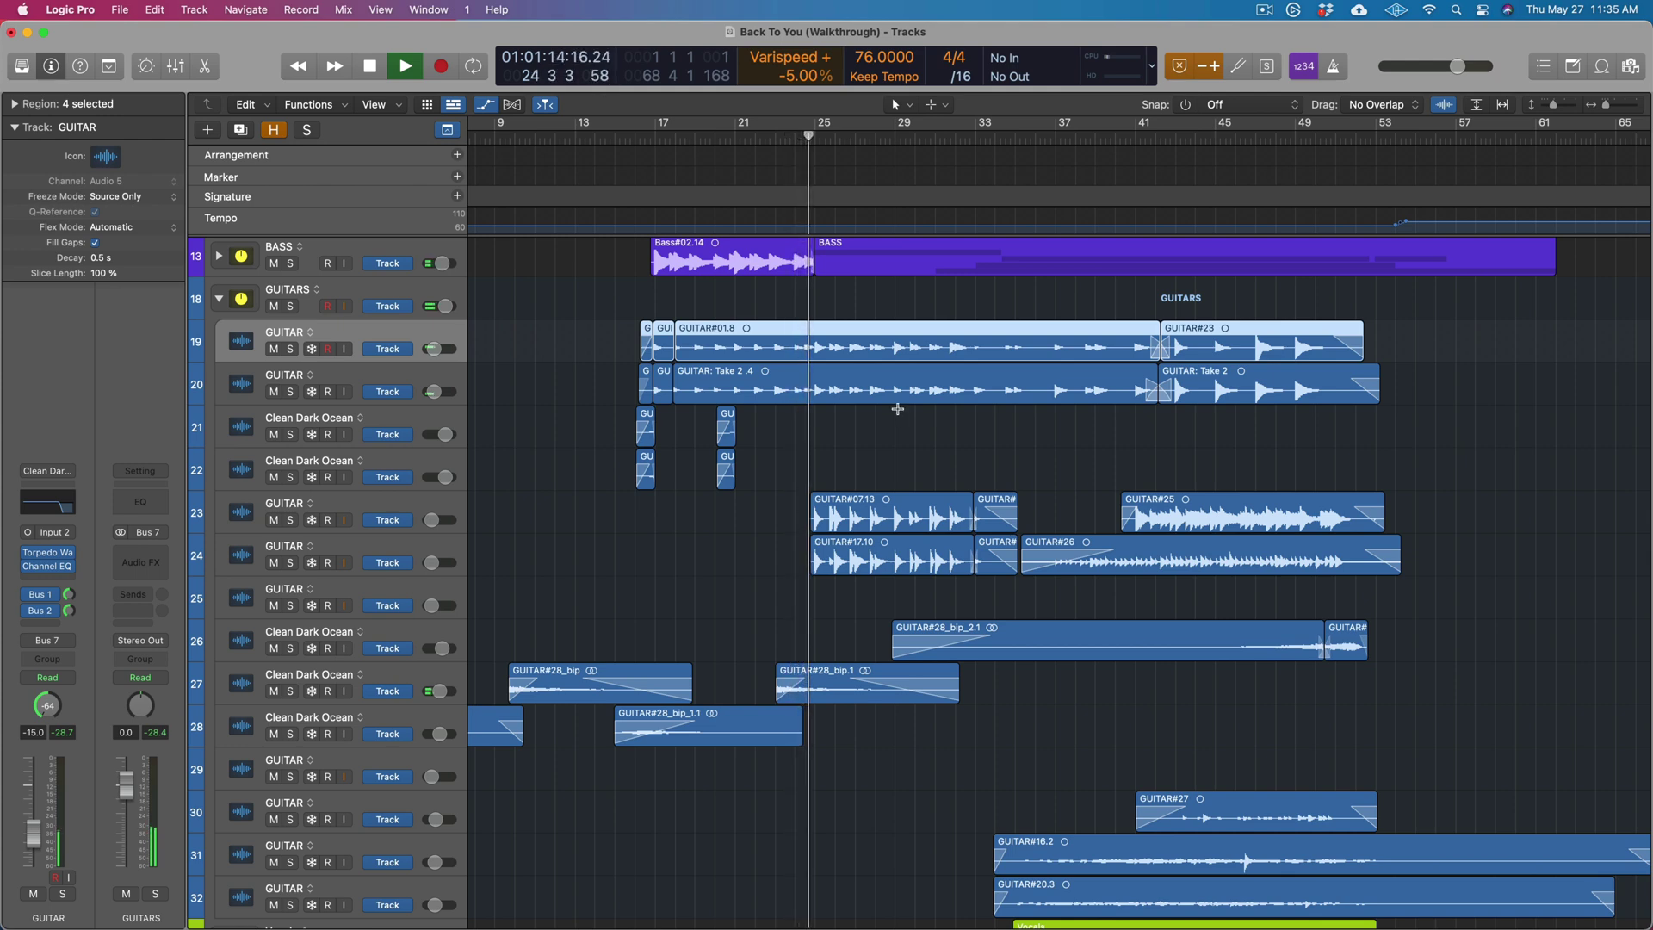
# Listen to the full mix through the second pair of guitars' entry and stop playback at bar 27
pyautogui.press('super+Right')
pyautogui.press('super+Right')
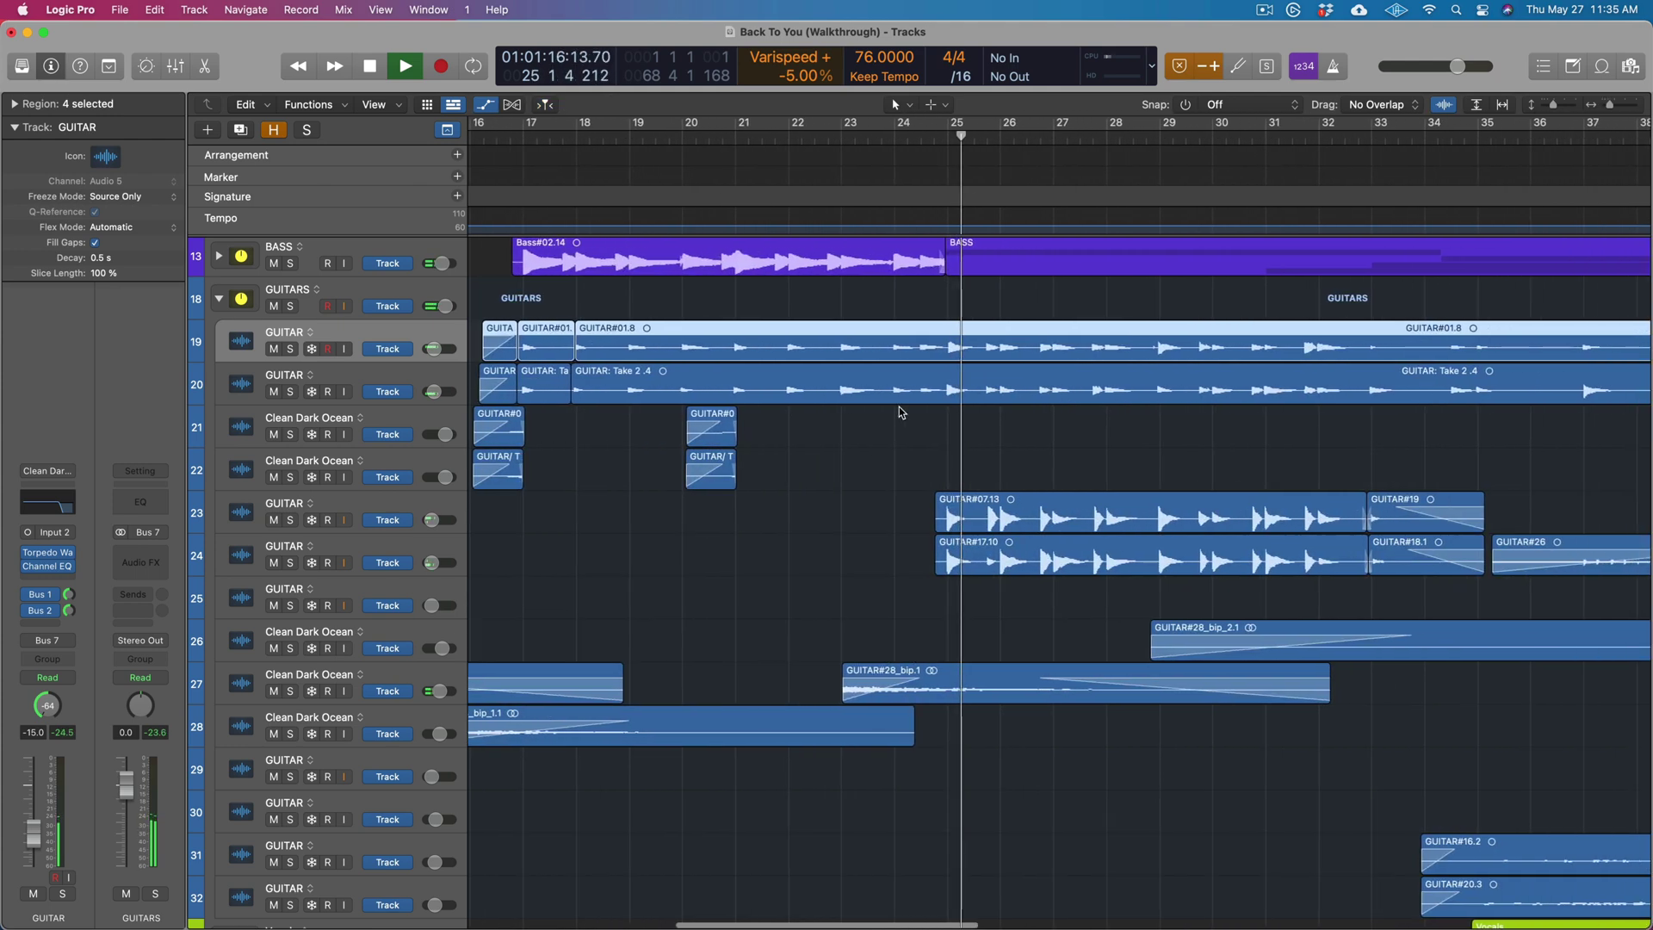
pyautogui.press('super+Left')
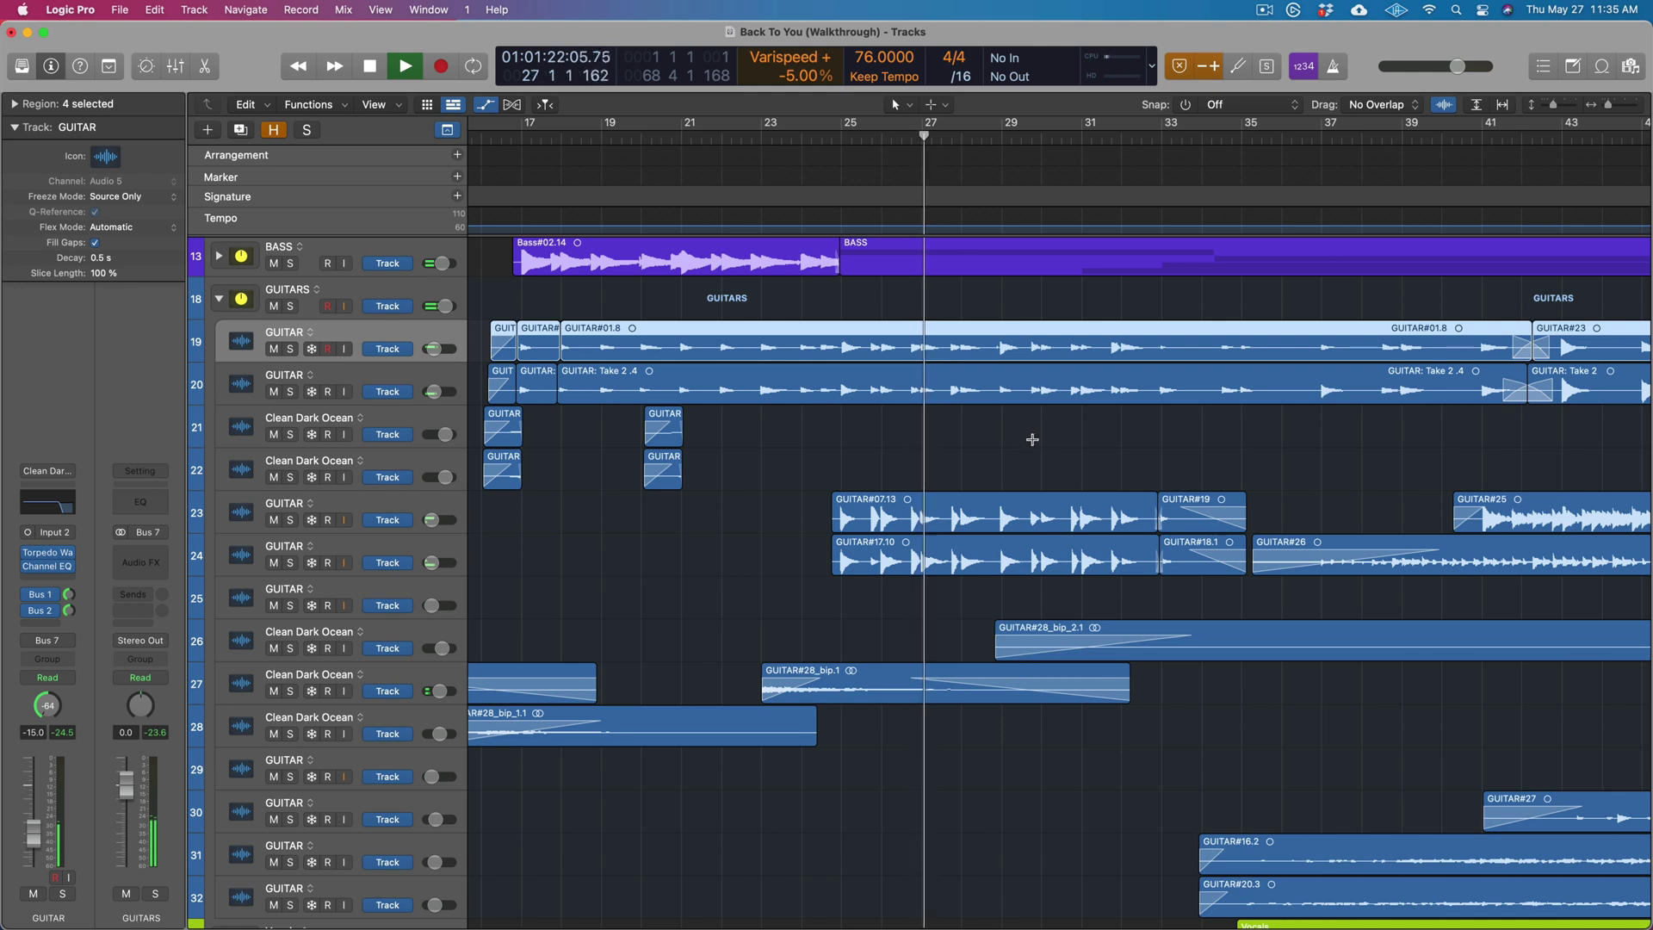
pyautogui.press('space')
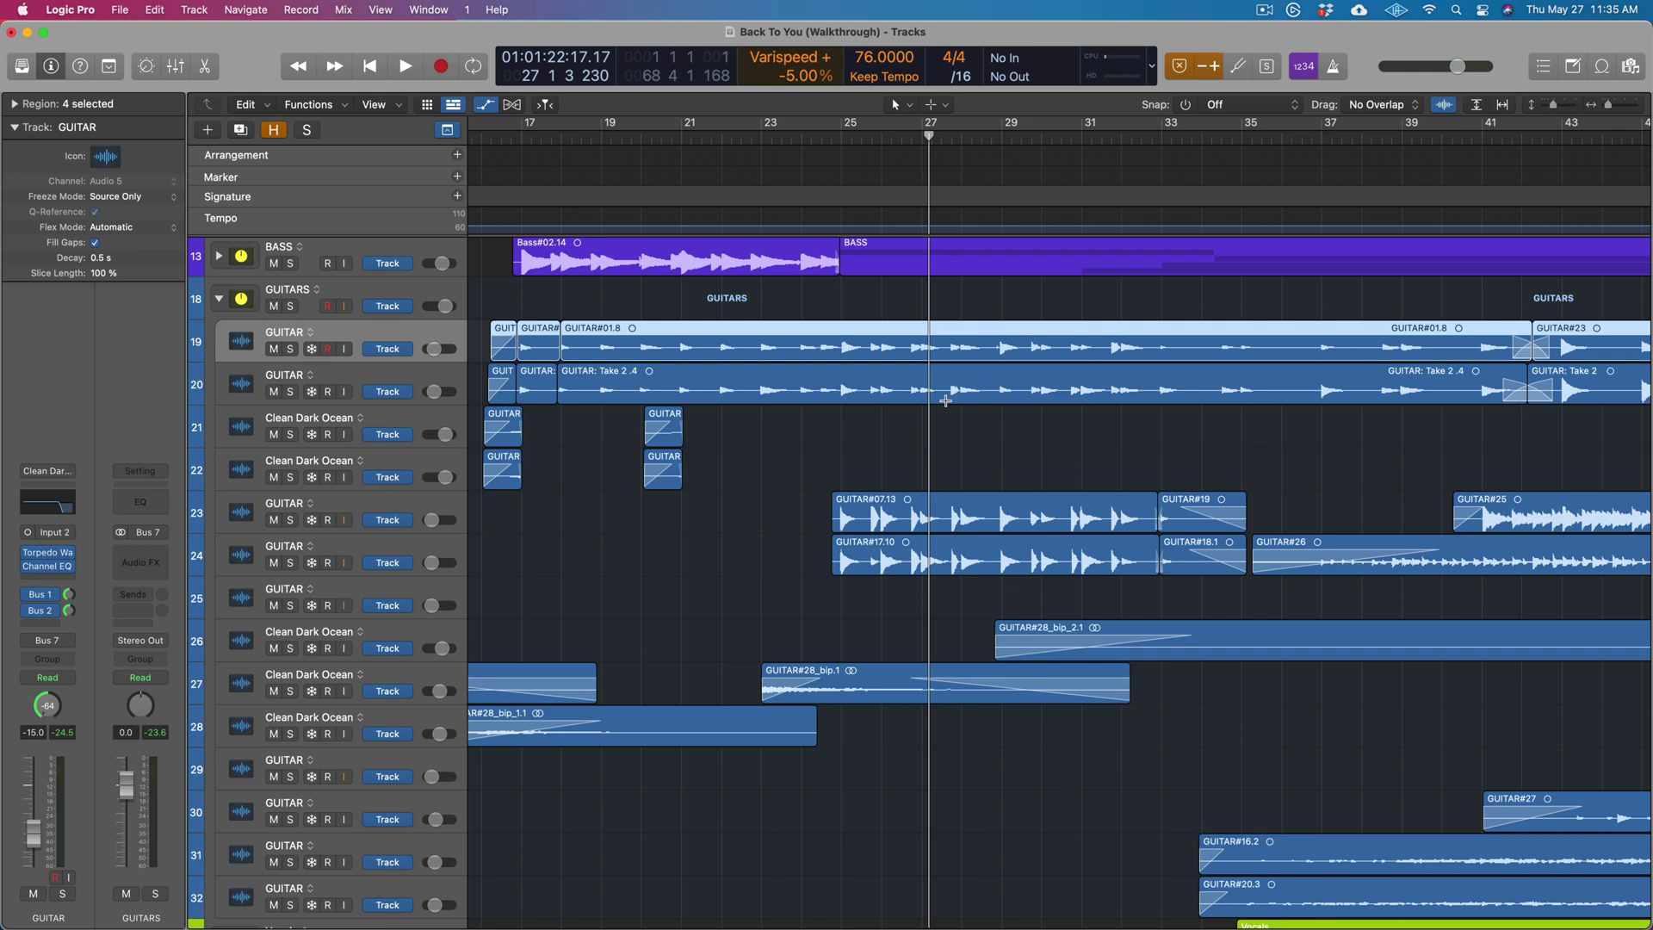
# Audition GUITAR tracks 19, 20, 23 and 24 soloed together from bar 27, then clear their solos
pyautogui.moveTo(291, 359); pyautogui.dragTo(290, 392)
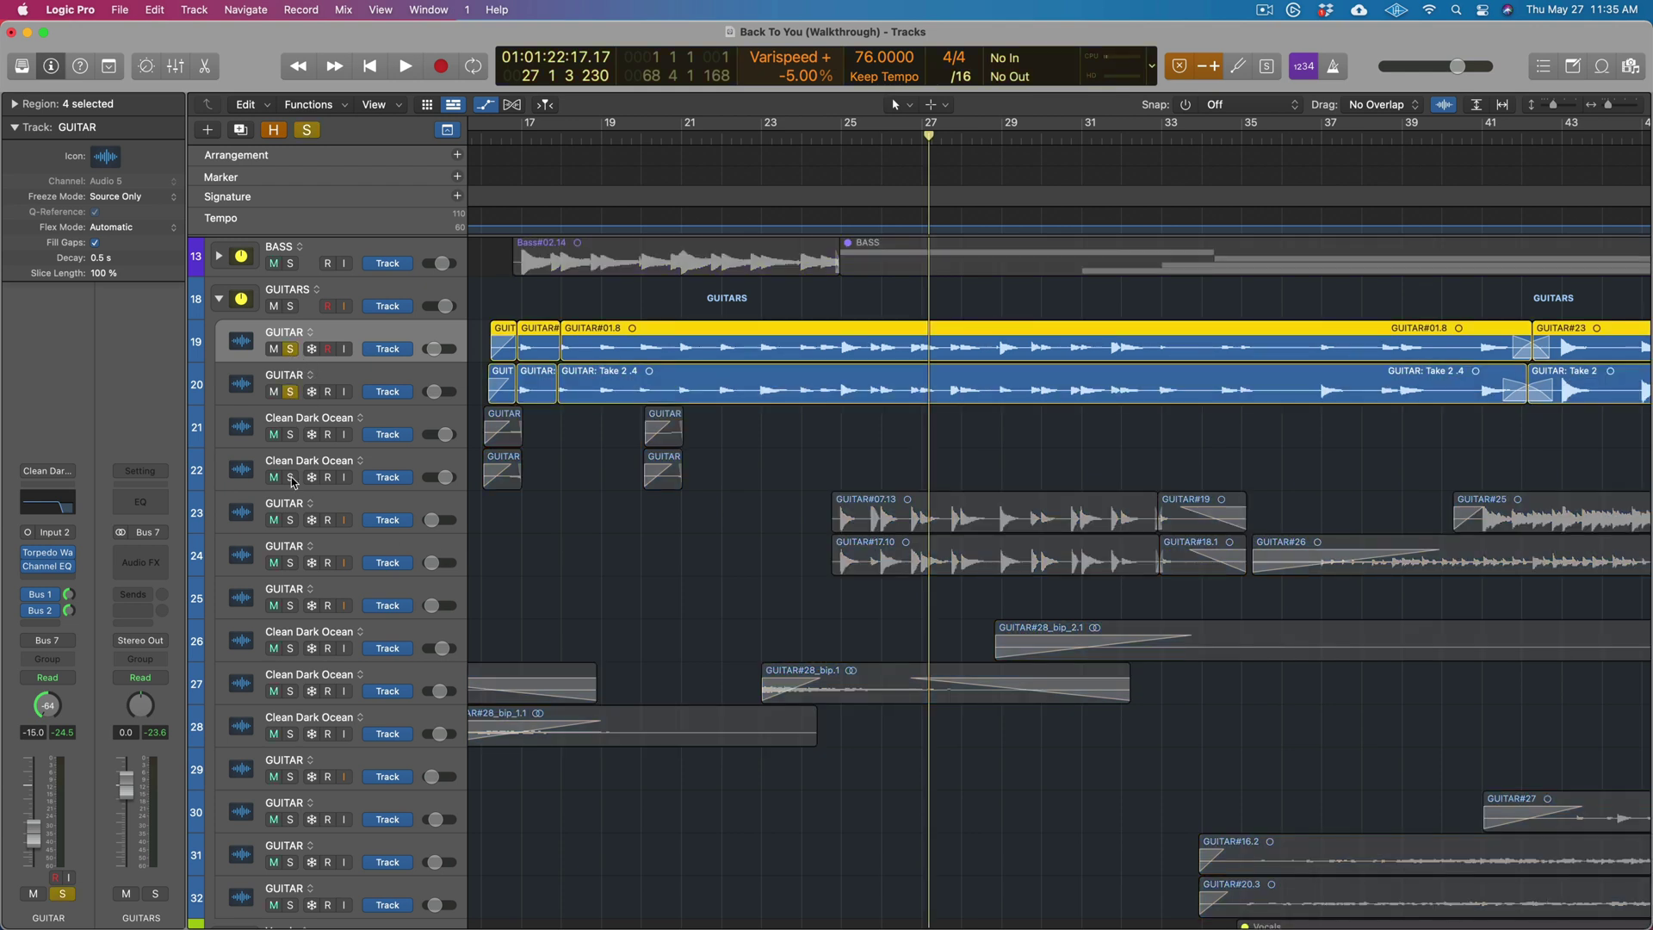
pyautogui.moveTo(292, 520); pyautogui.dragTo(313, 558)
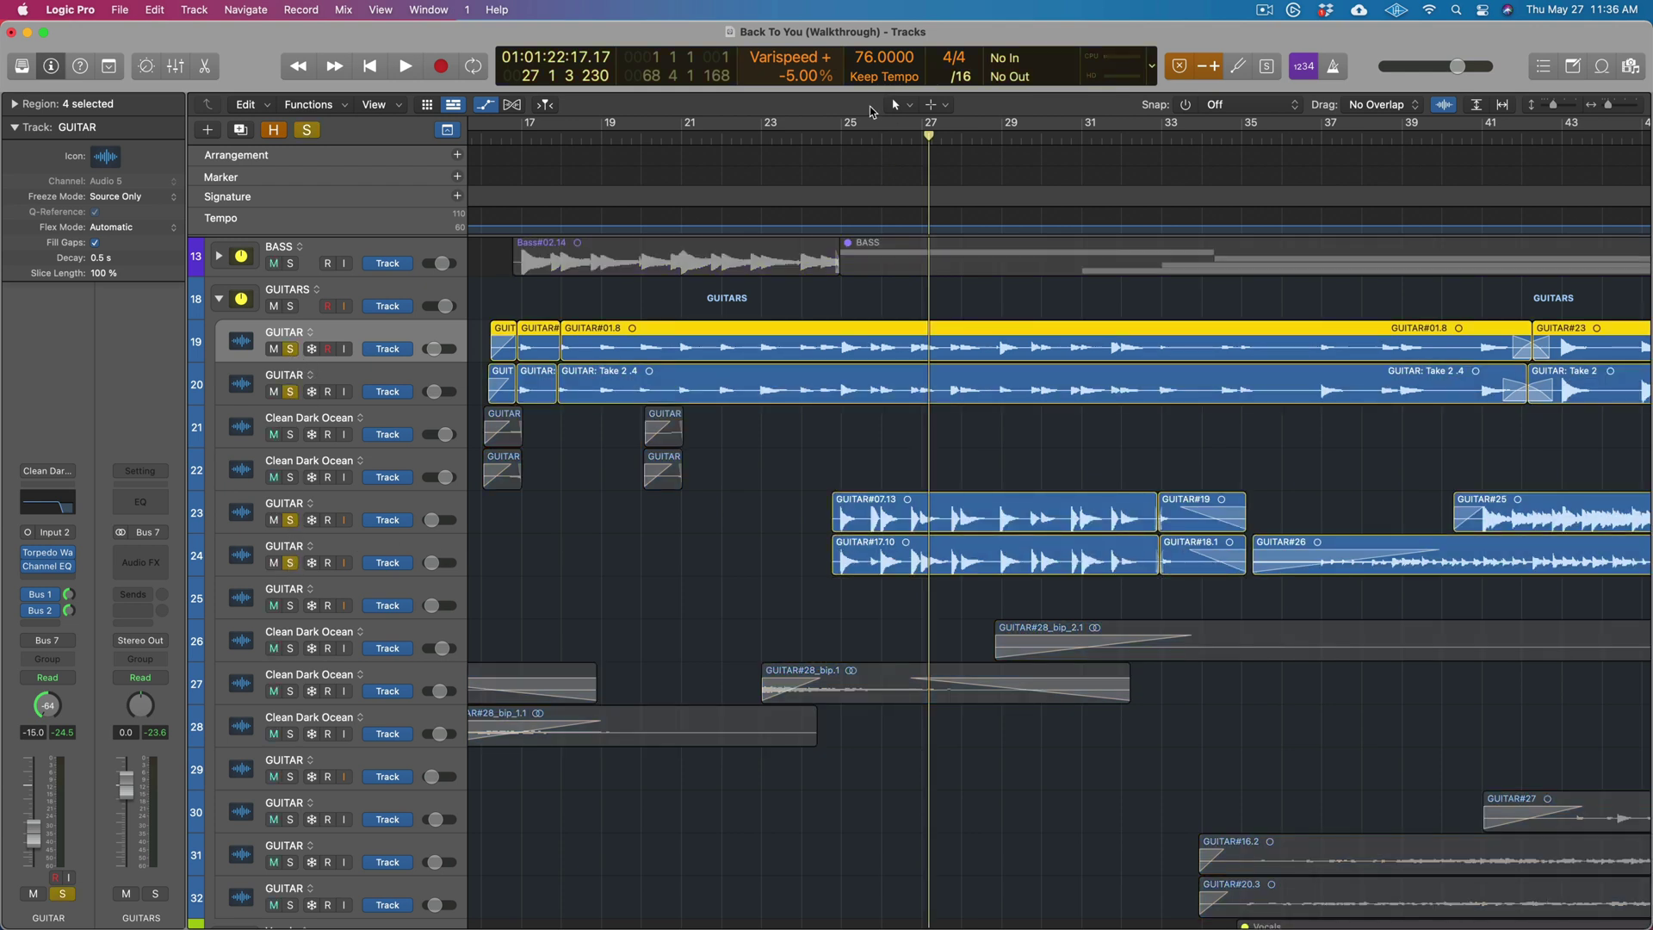
pyautogui.press('space')
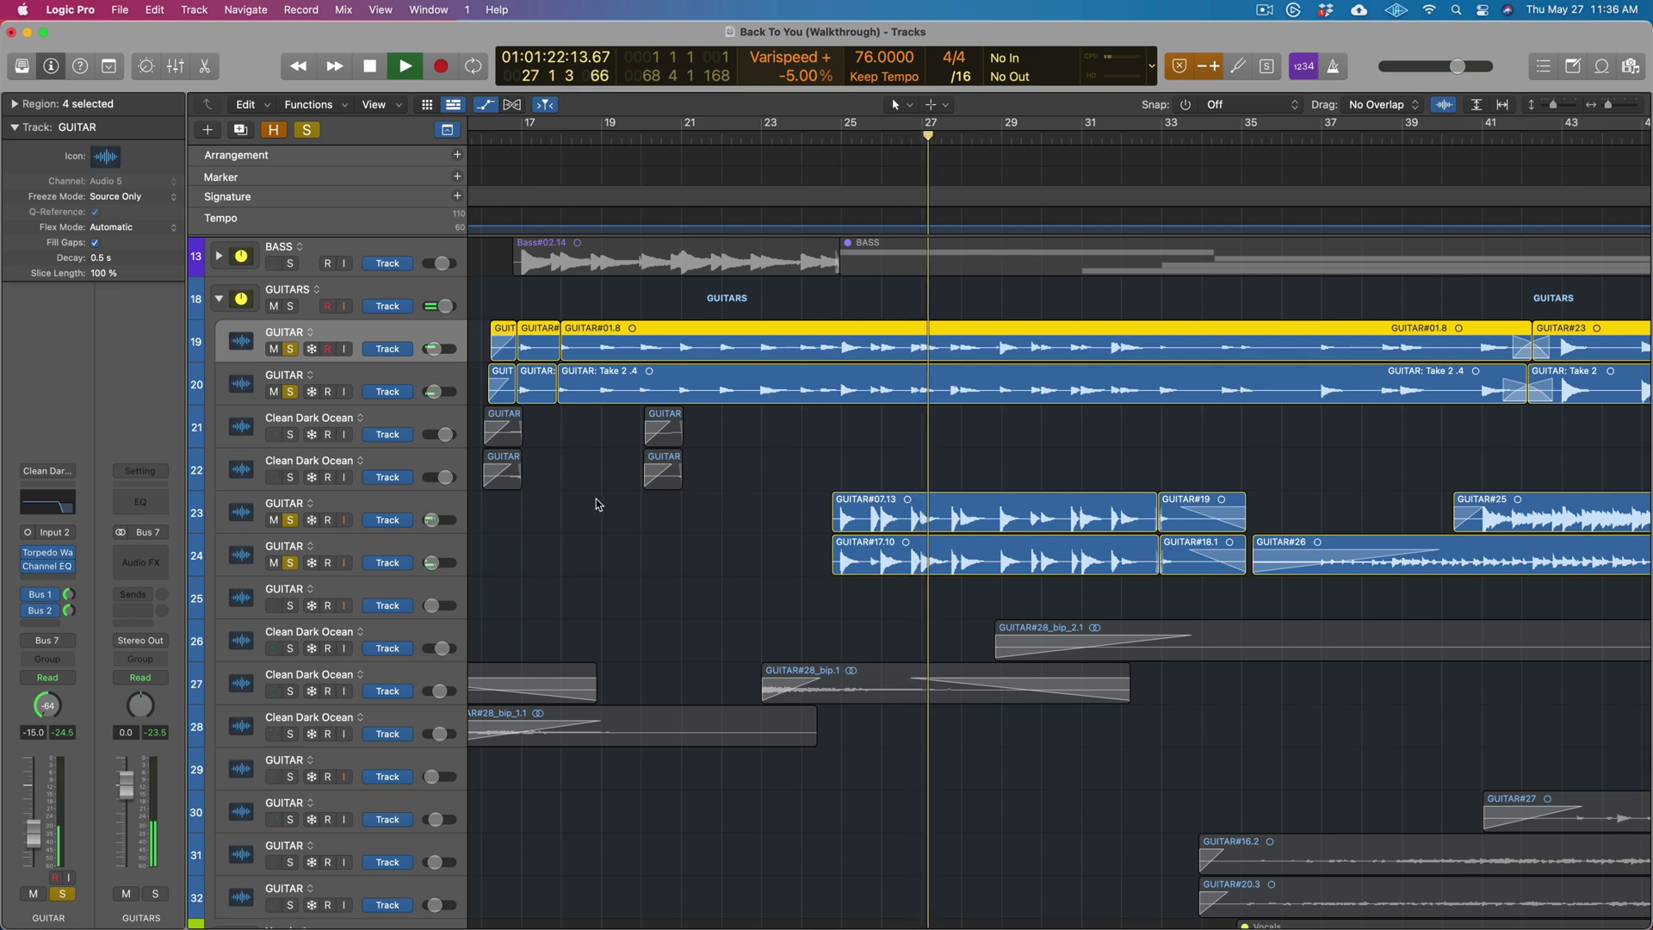
pyautogui.press('space')
pyautogui.click(291, 348)
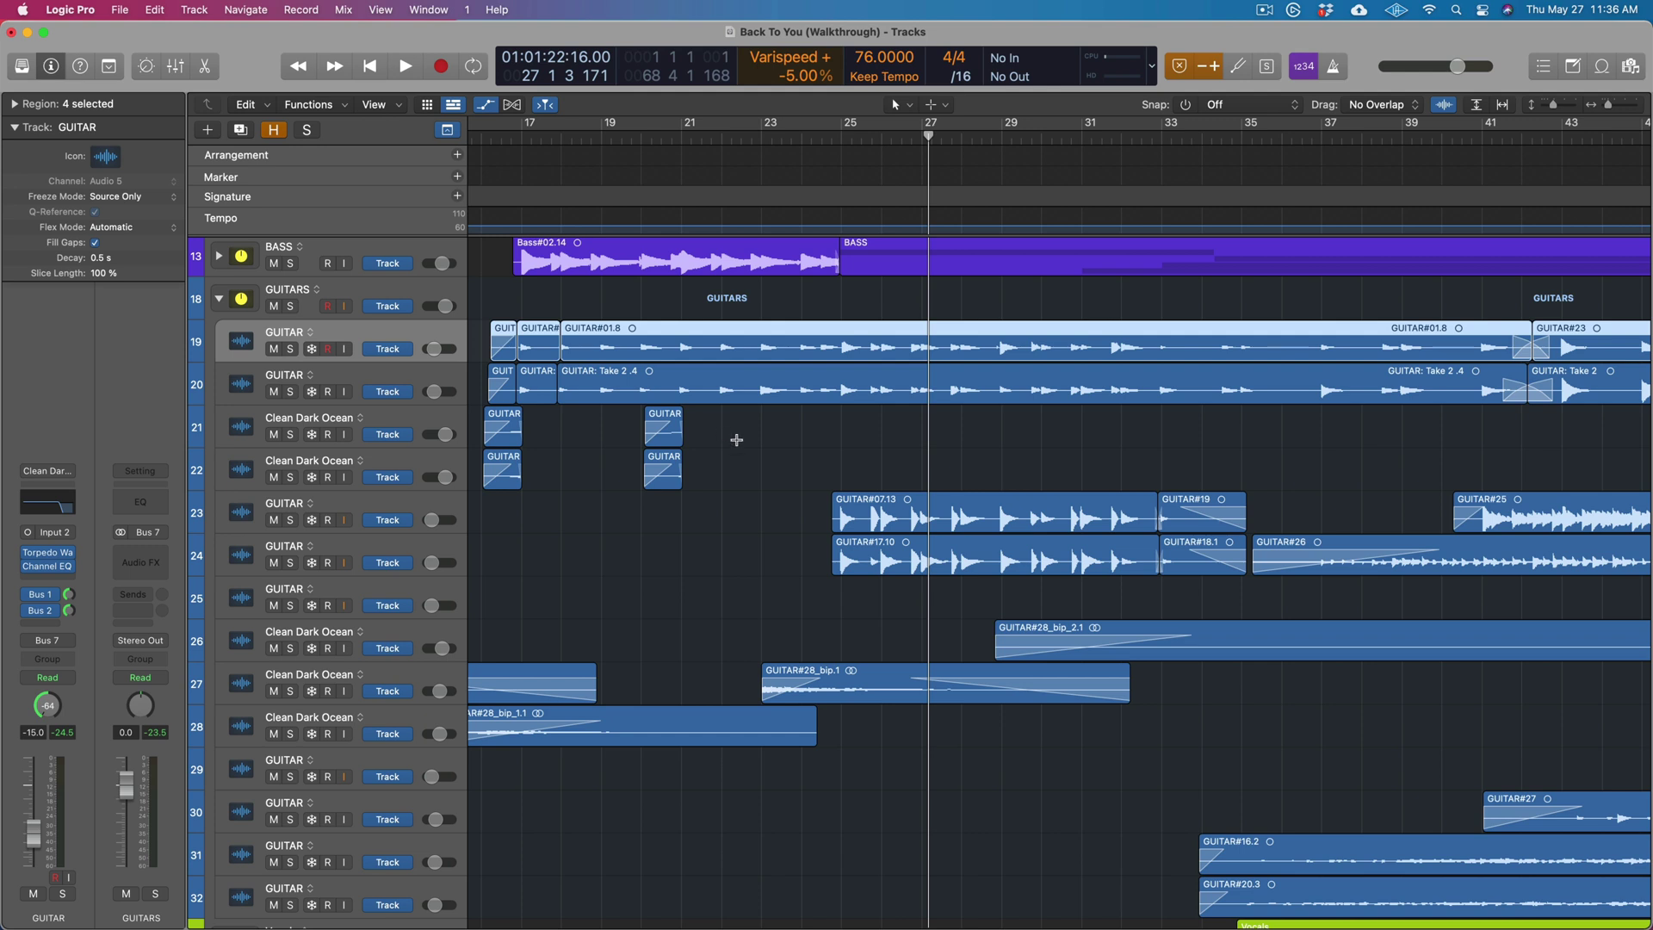
# Solo the Clean Dark Ocean tracks 21 and 22 and play them from about bar 16
pyautogui.hscroll(1, 851, 511)
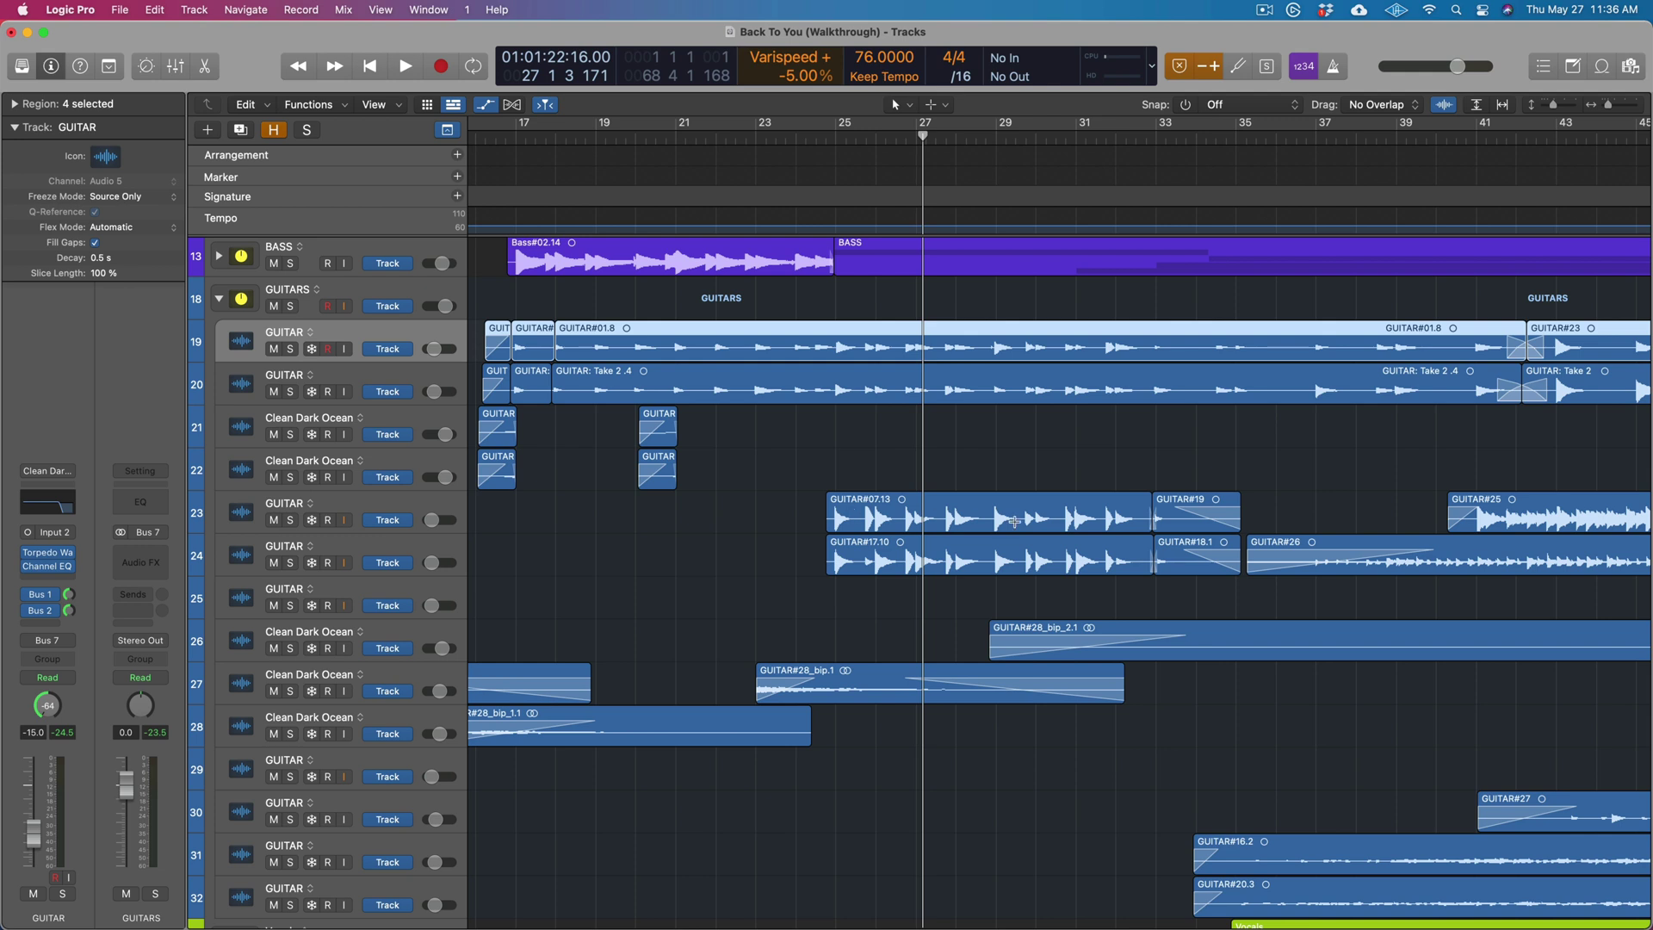
pyautogui.press('super+Left')
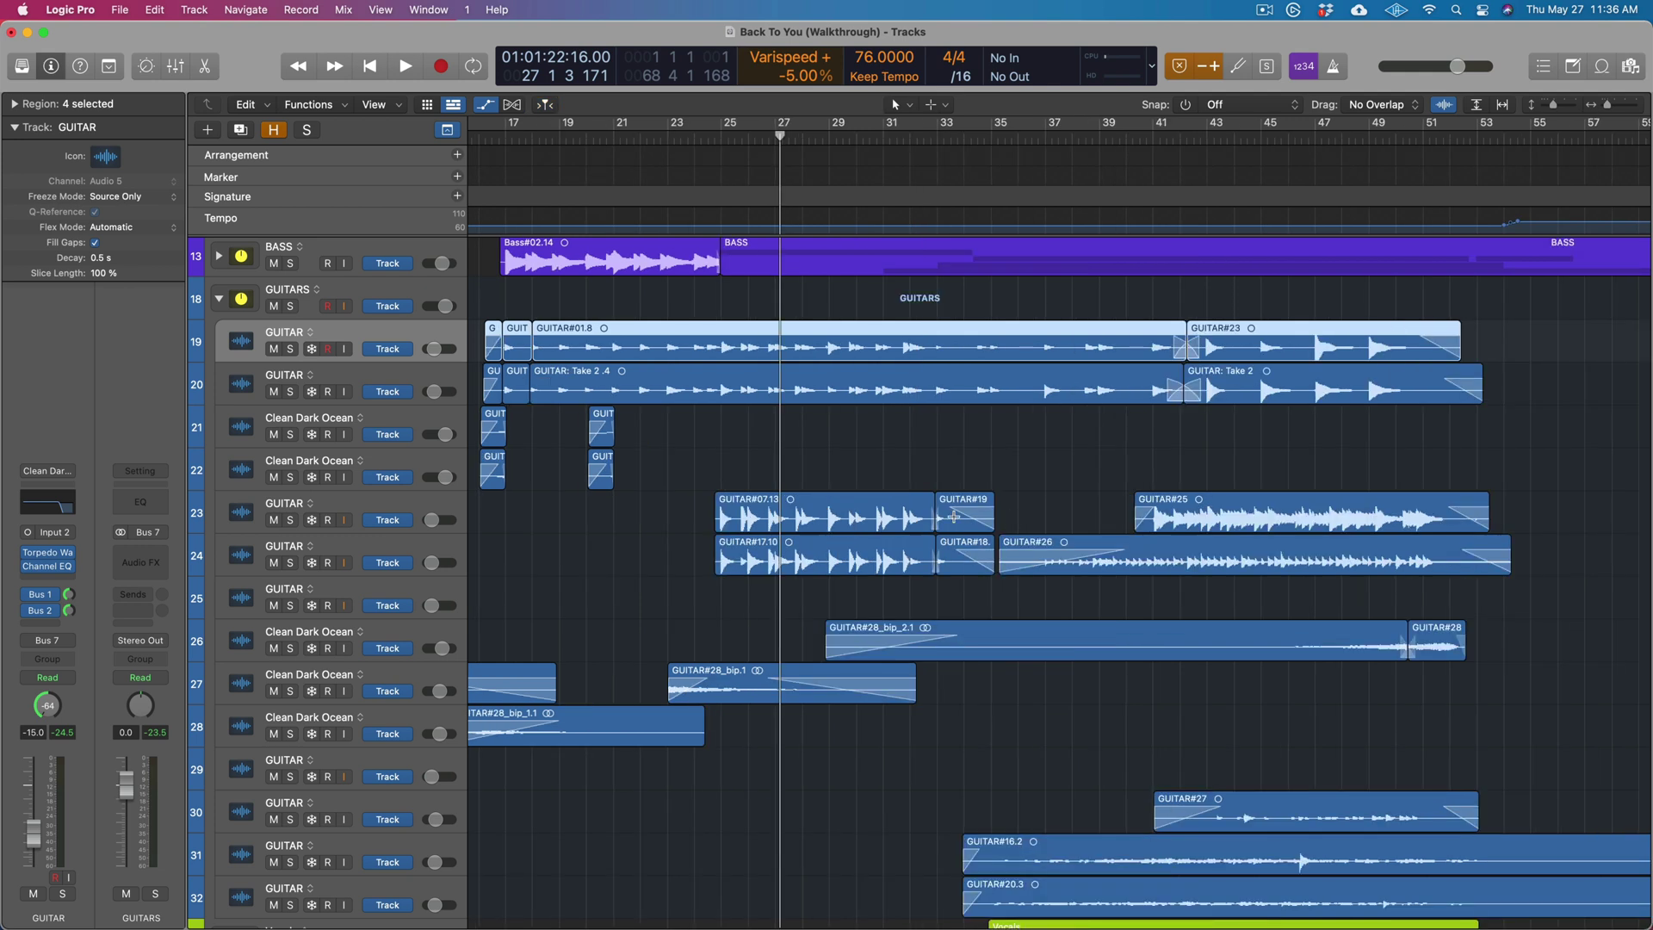
pyautogui.hscroll(-5, 833, 516)
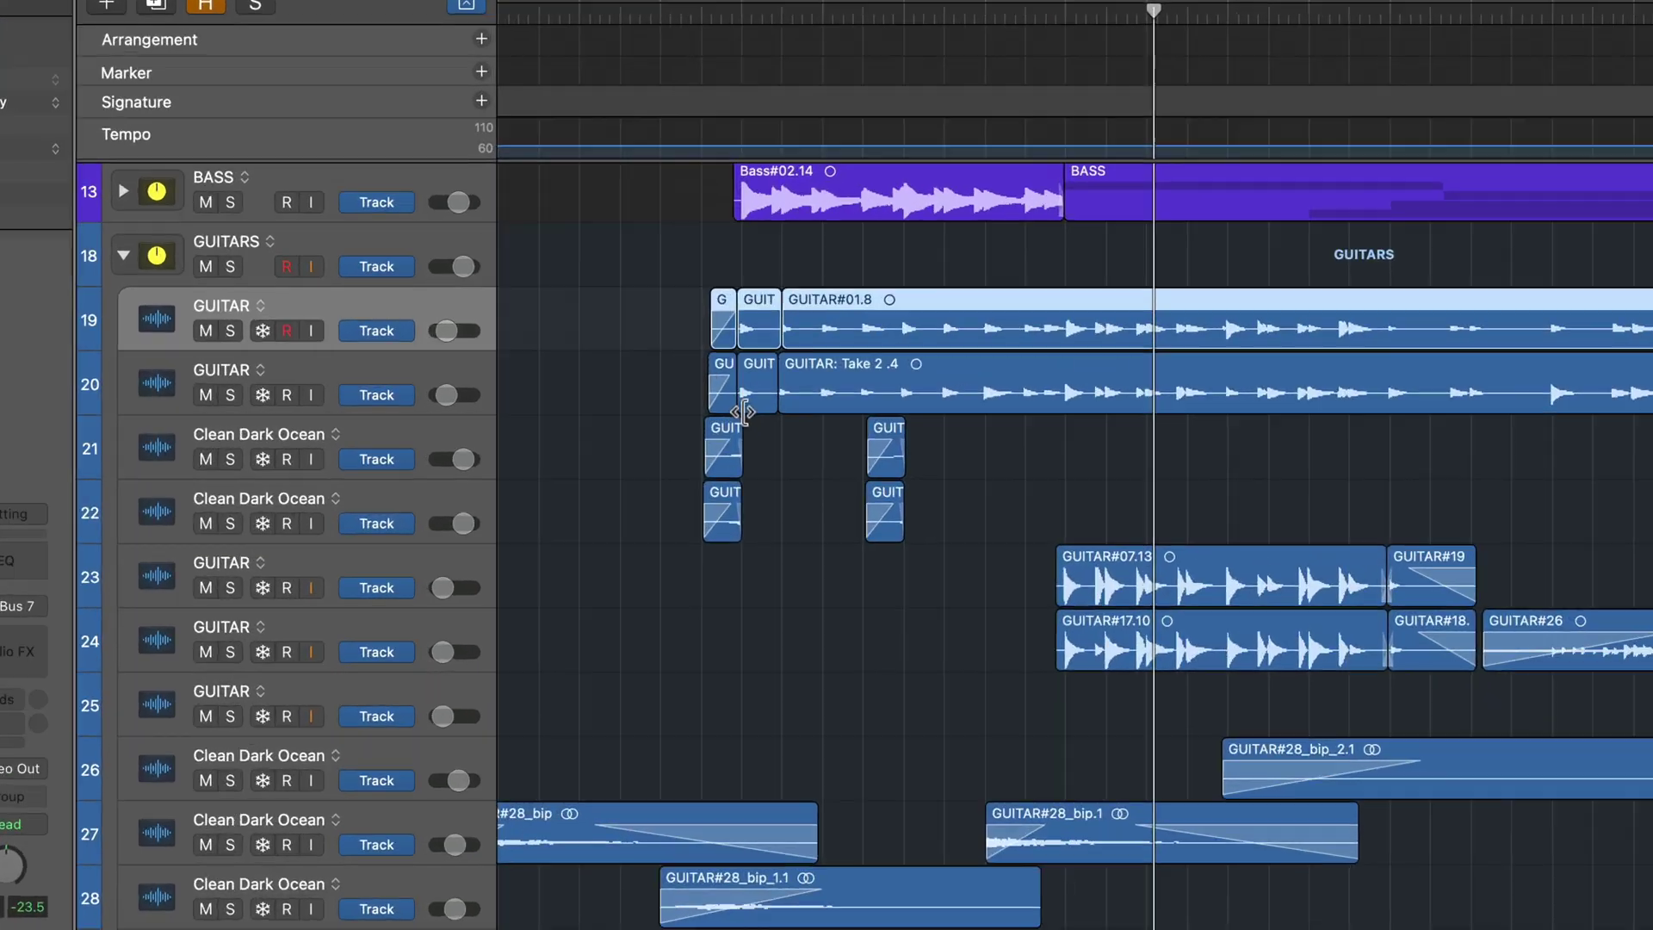
pyautogui.press('Return')
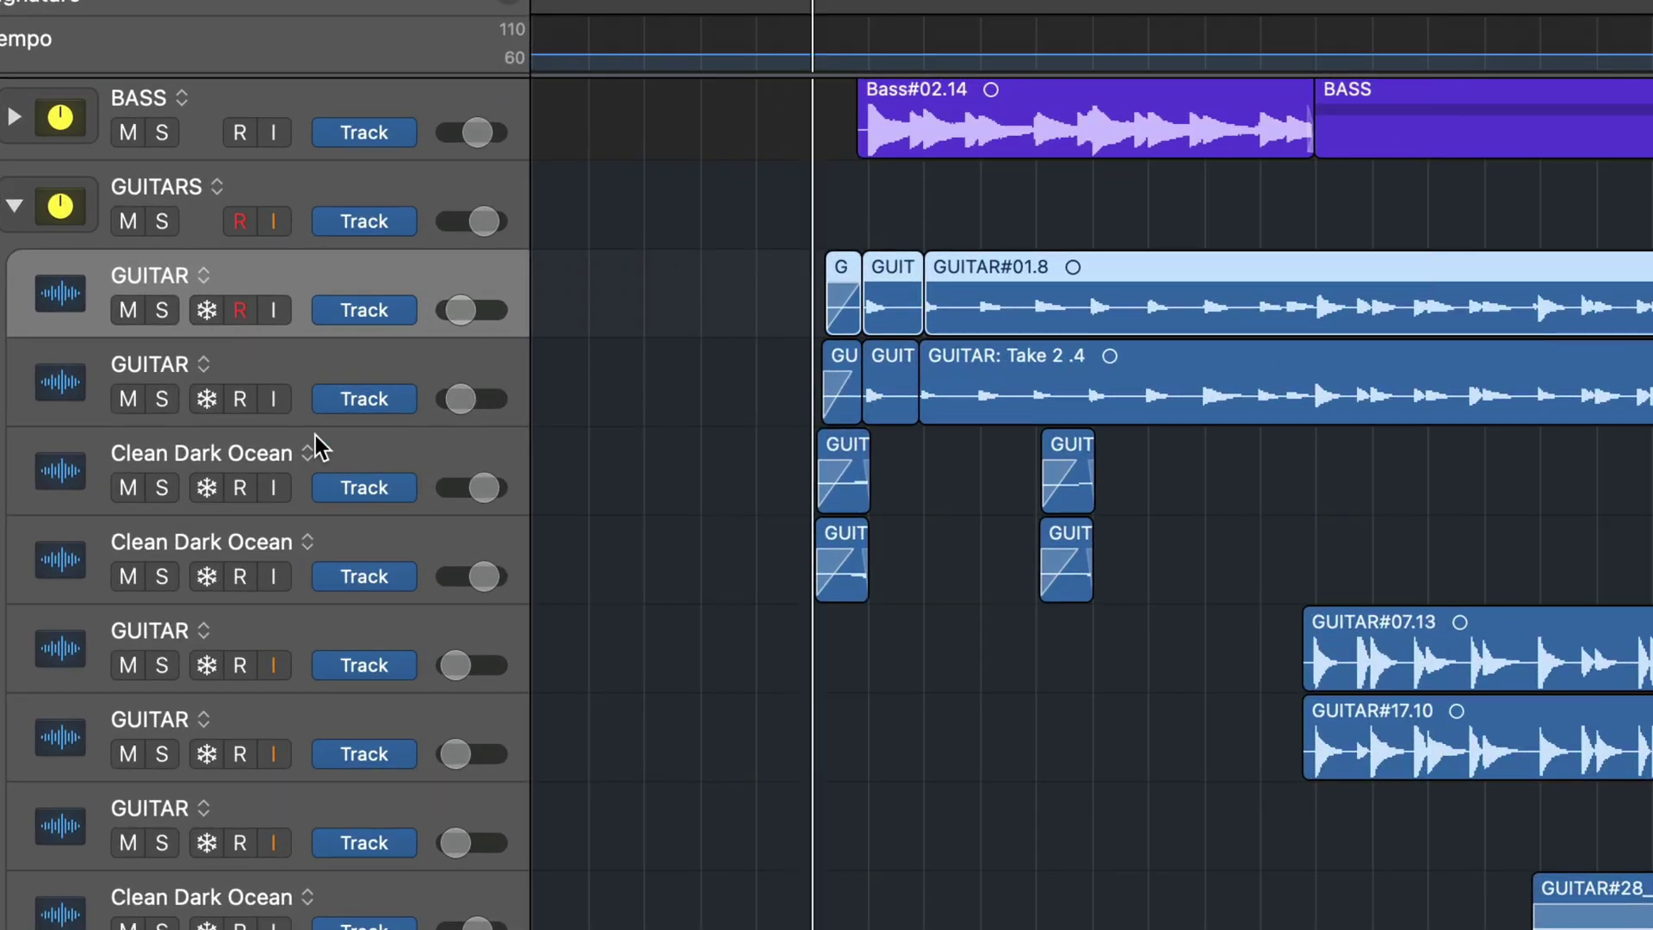
pyautogui.click(162, 487)
pyautogui.click(162, 576)
pyautogui.press('space')
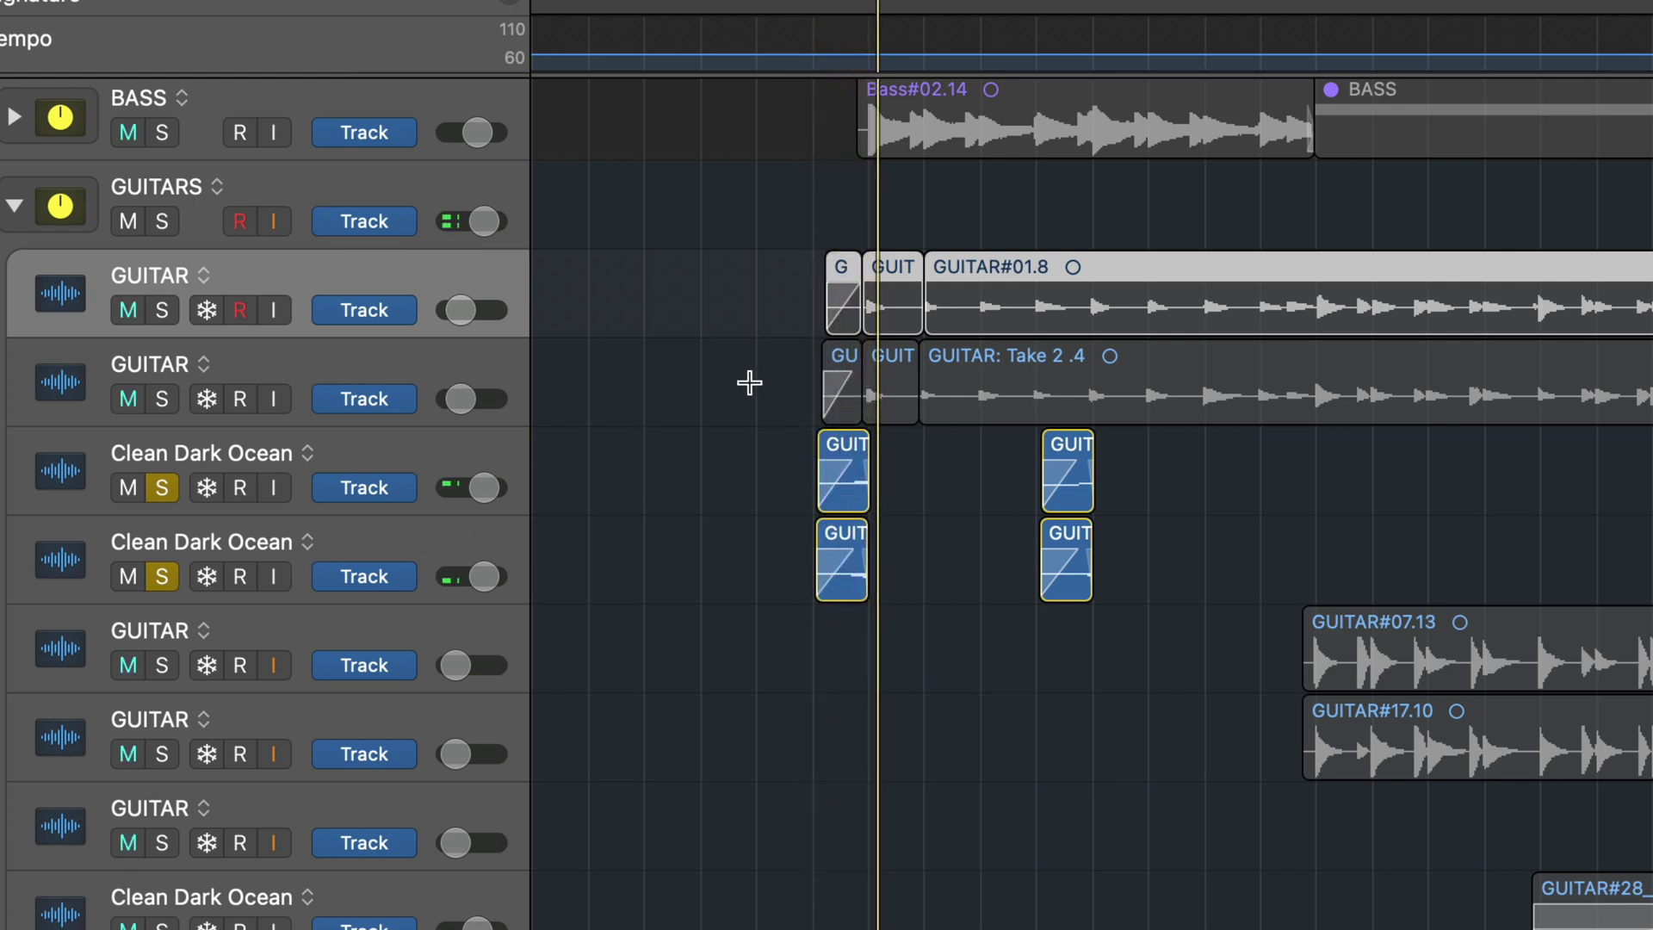
# Point out the short regions starting near bar 17 on GUITAR tracks 19 and 20 by selecting them
pyautogui.click(903, 456)
pyautogui.click(887, 362)
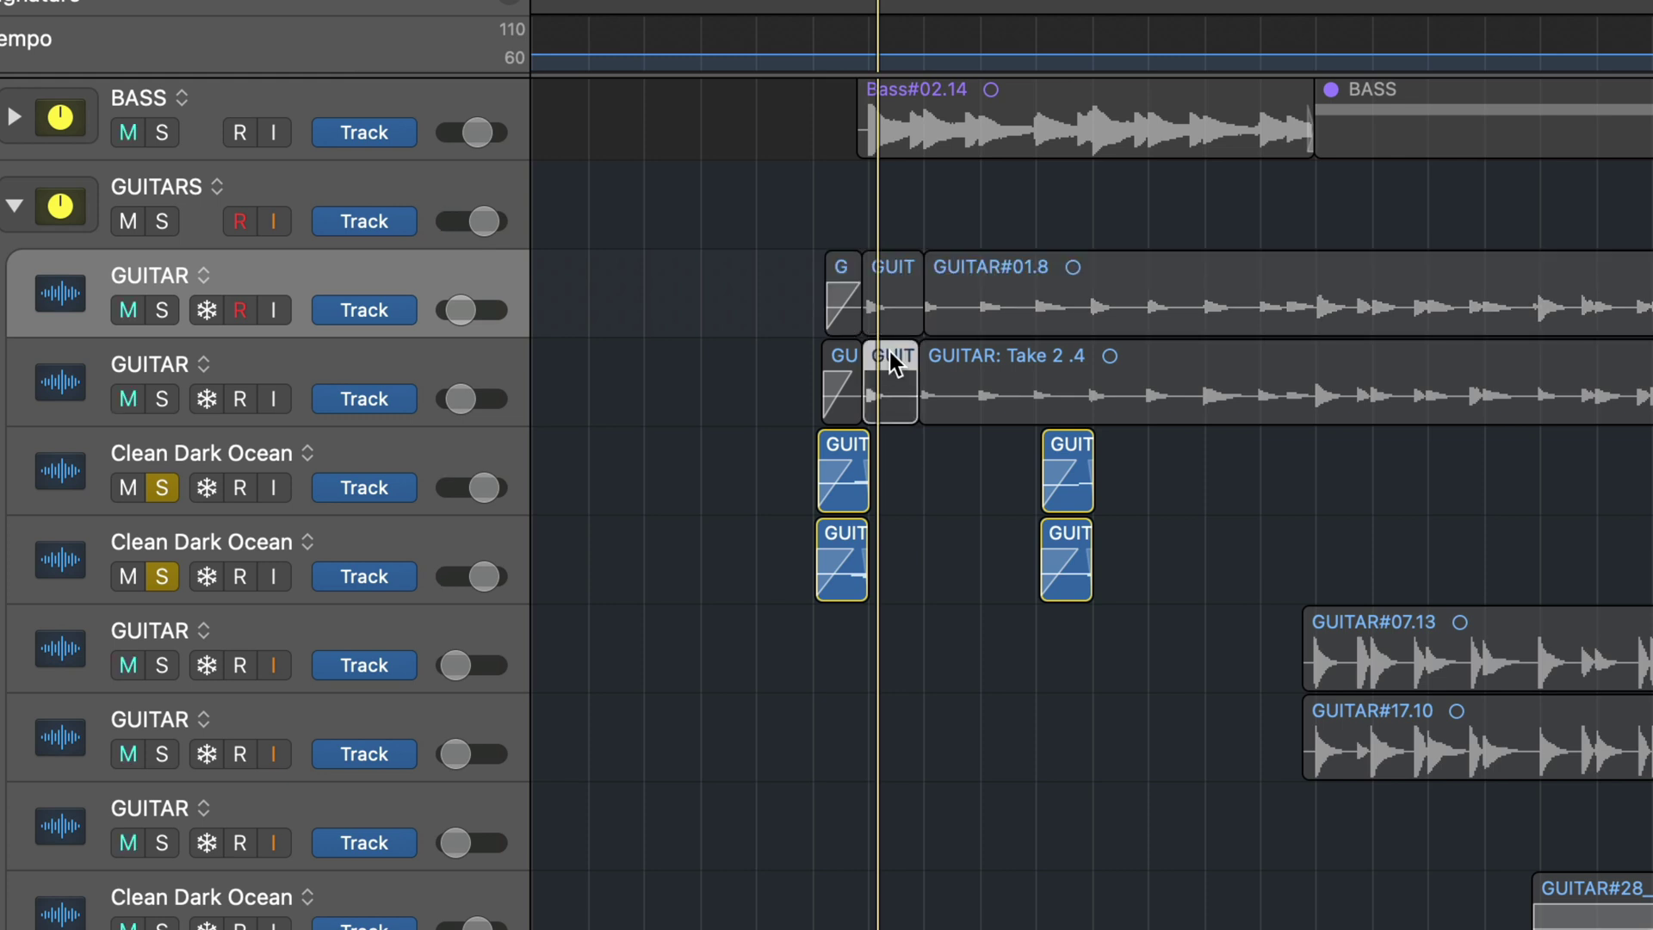
pyautogui.click(898, 300)
pyautogui.click(897, 366)
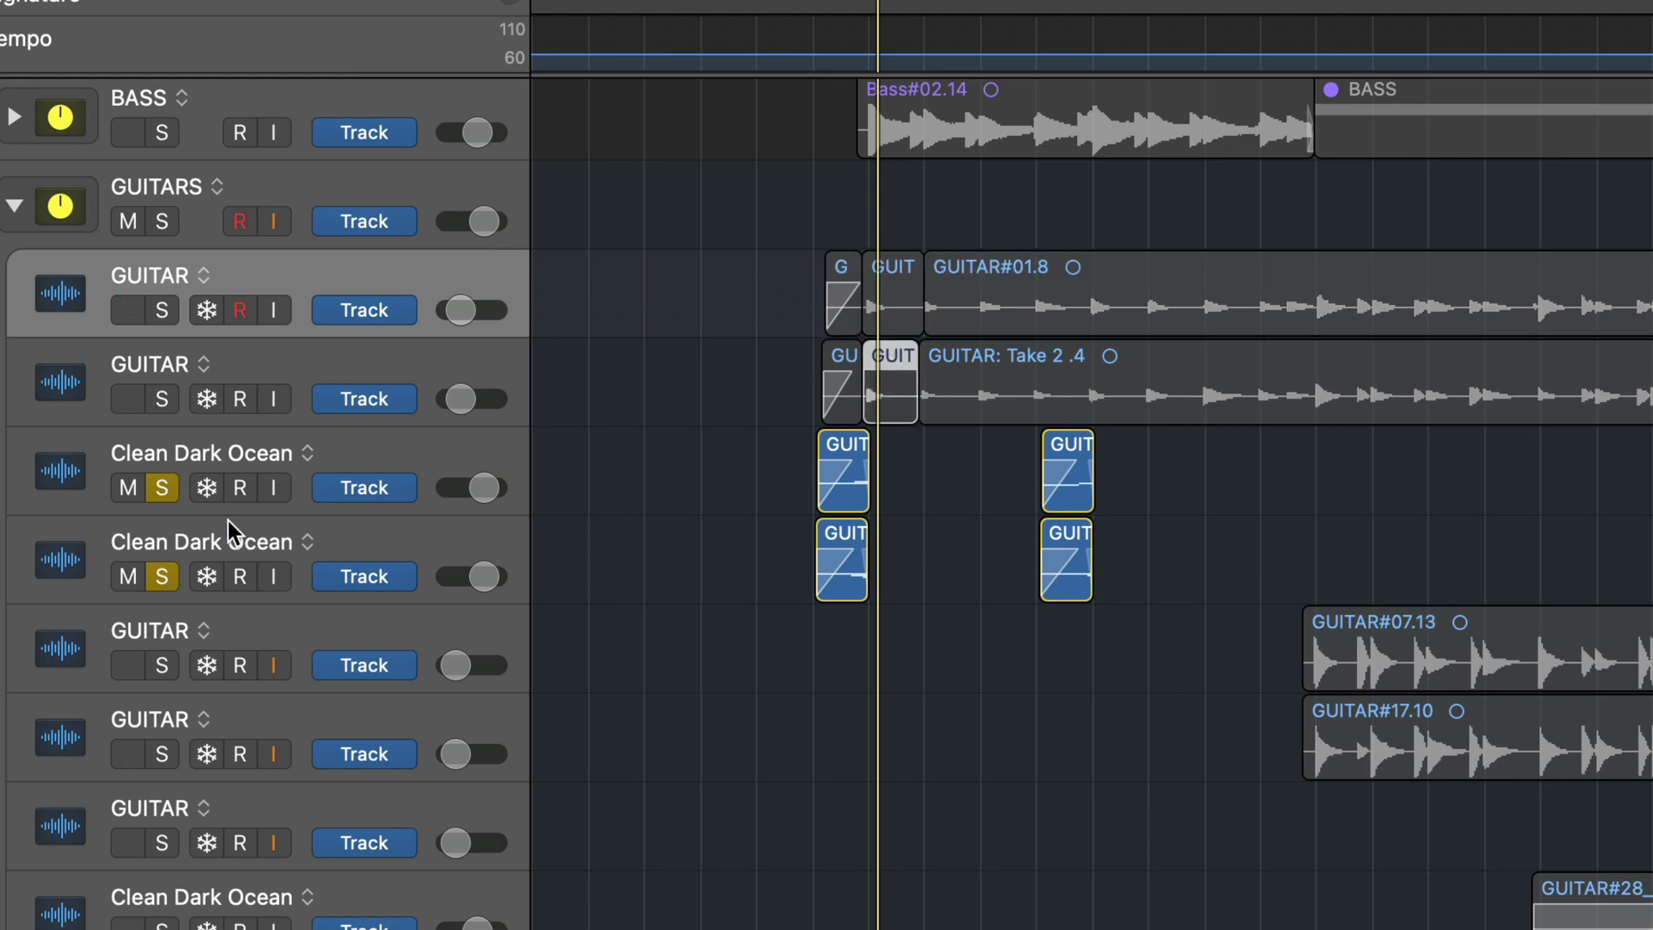
# Clear the solos on the Clean Dark Ocean tracks 21 and 22
pyautogui.click(340, 446)
pyautogui.click(162, 488)
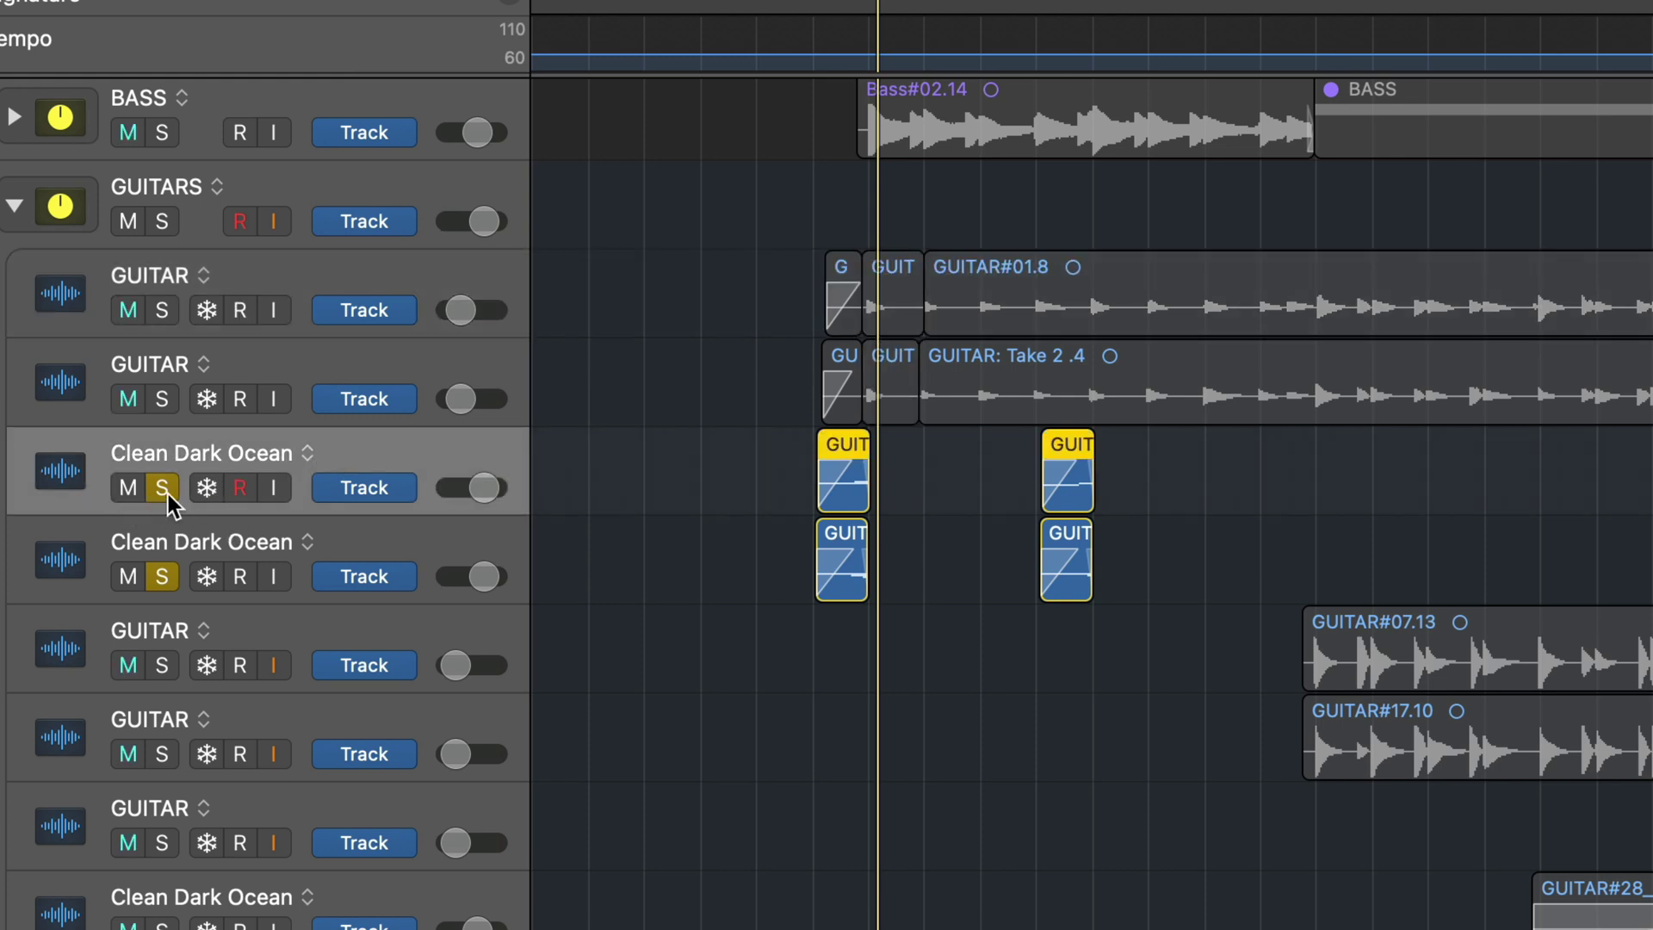
pyautogui.click(162, 576)
# Select GUITAR track 19, view the settings of its Torpedo amp and cabinet plug-in, and close the plug-in window
pyautogui.click(404, 274)
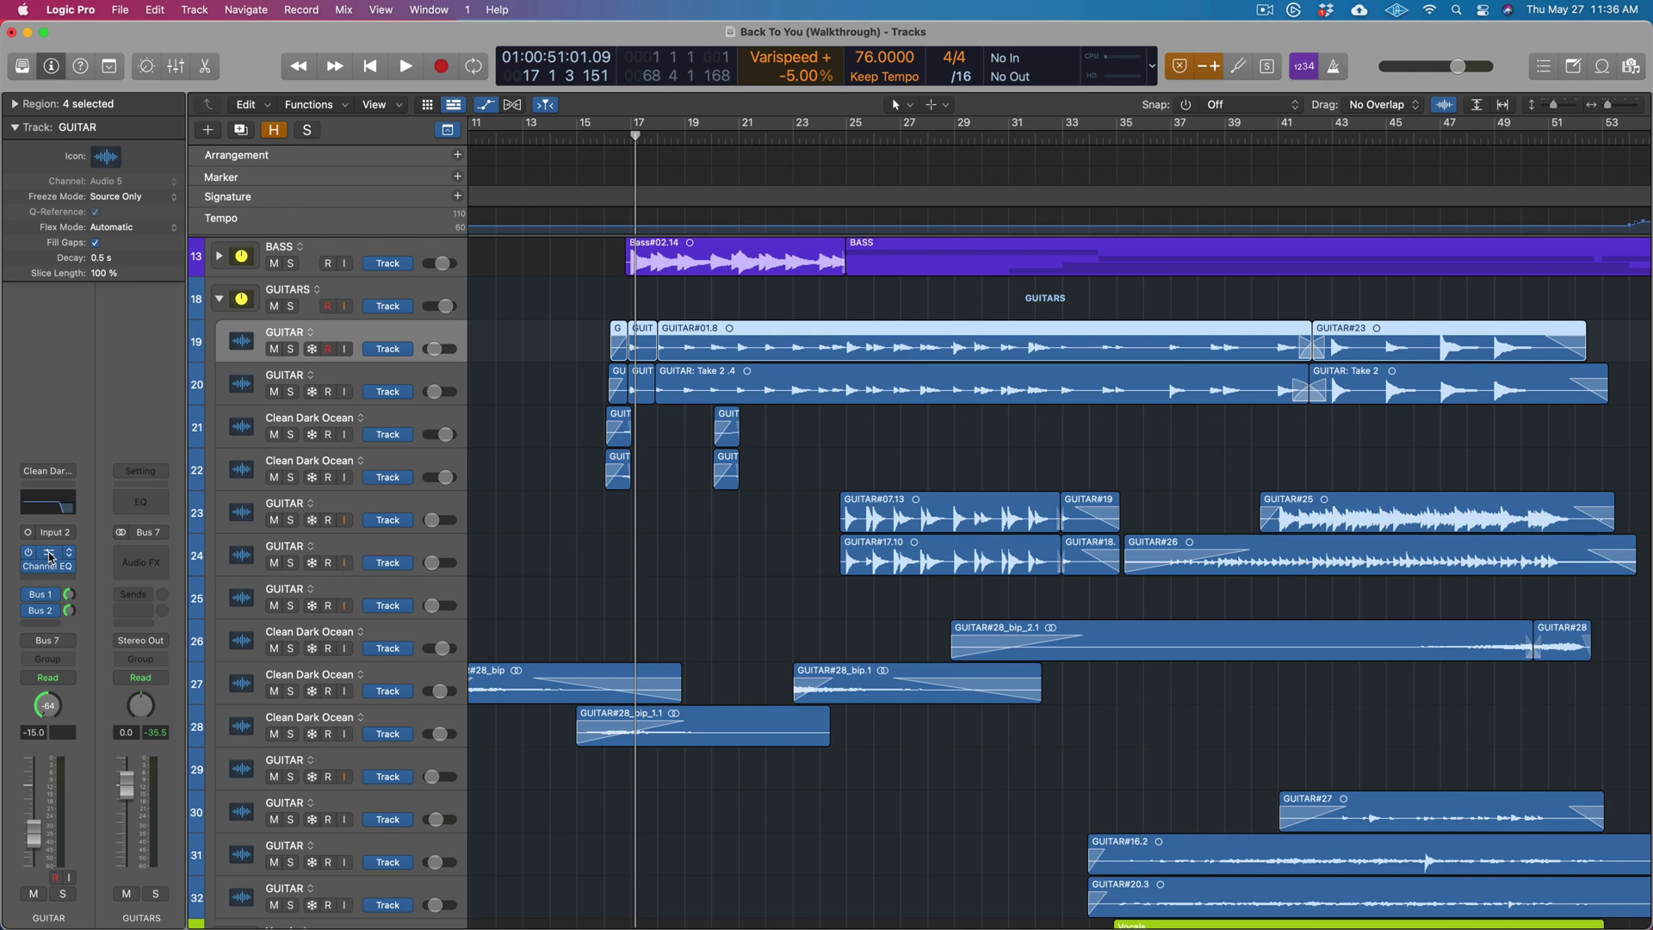
pyautogui.click(49, 558)
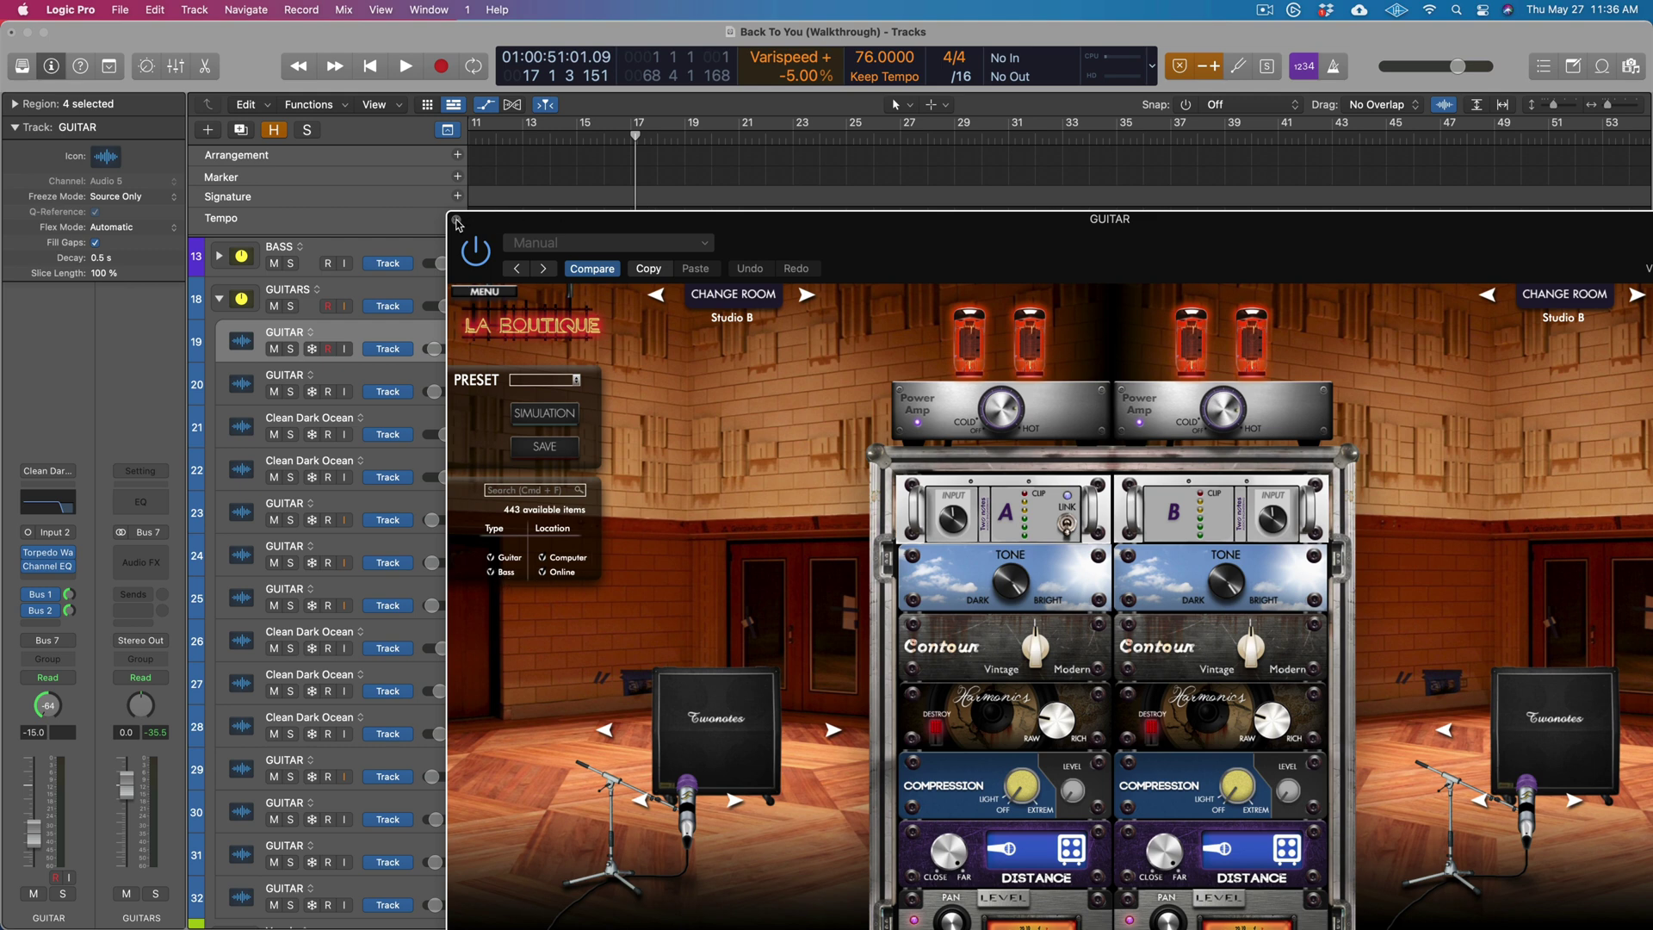
pyautogui.click(458, 222)
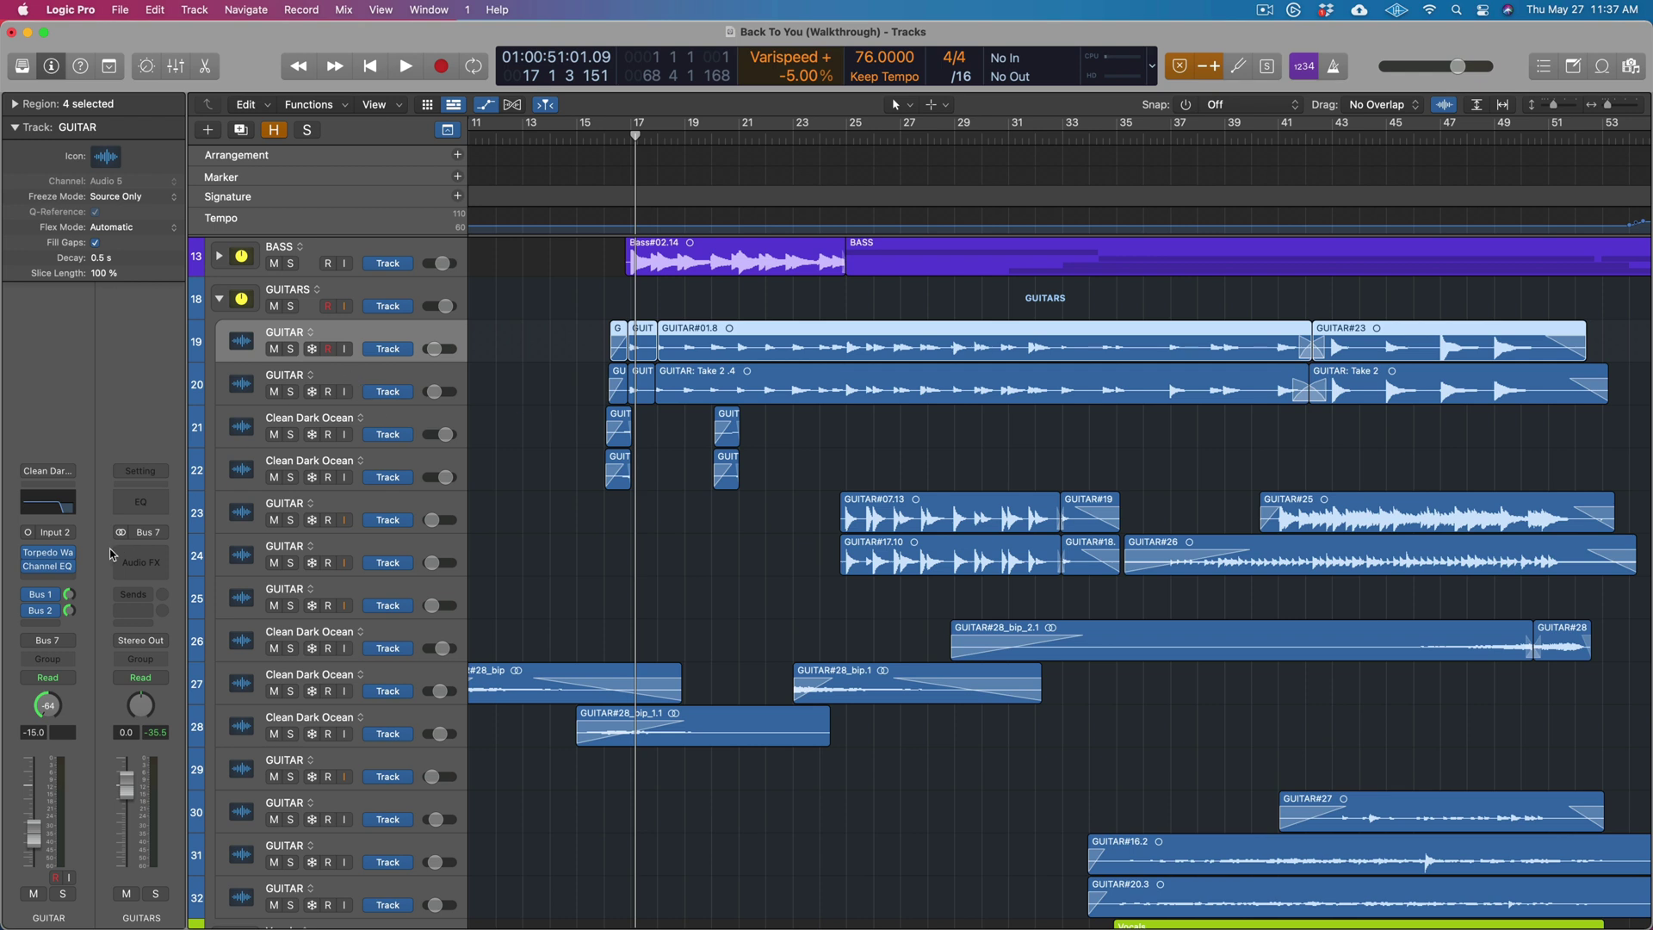
# Solo GUITAR track 24 and play it from about bar 40
pyautogui.hscroll(3, 702, 544)
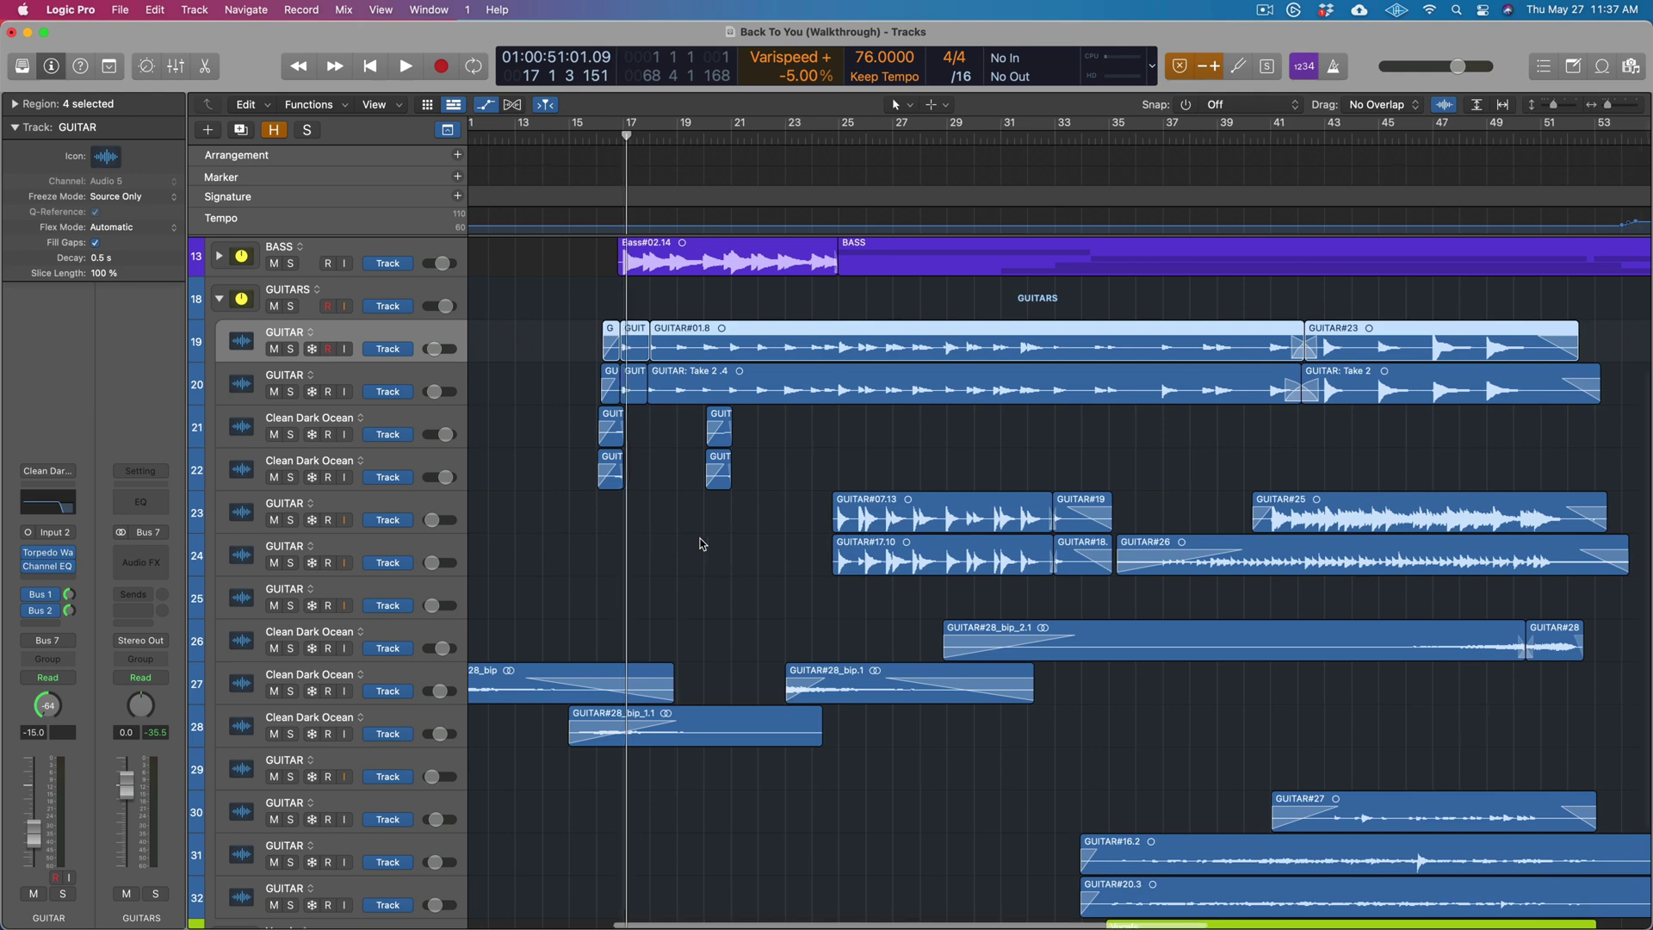
pyautogui.scroll(-2, 689, 547)
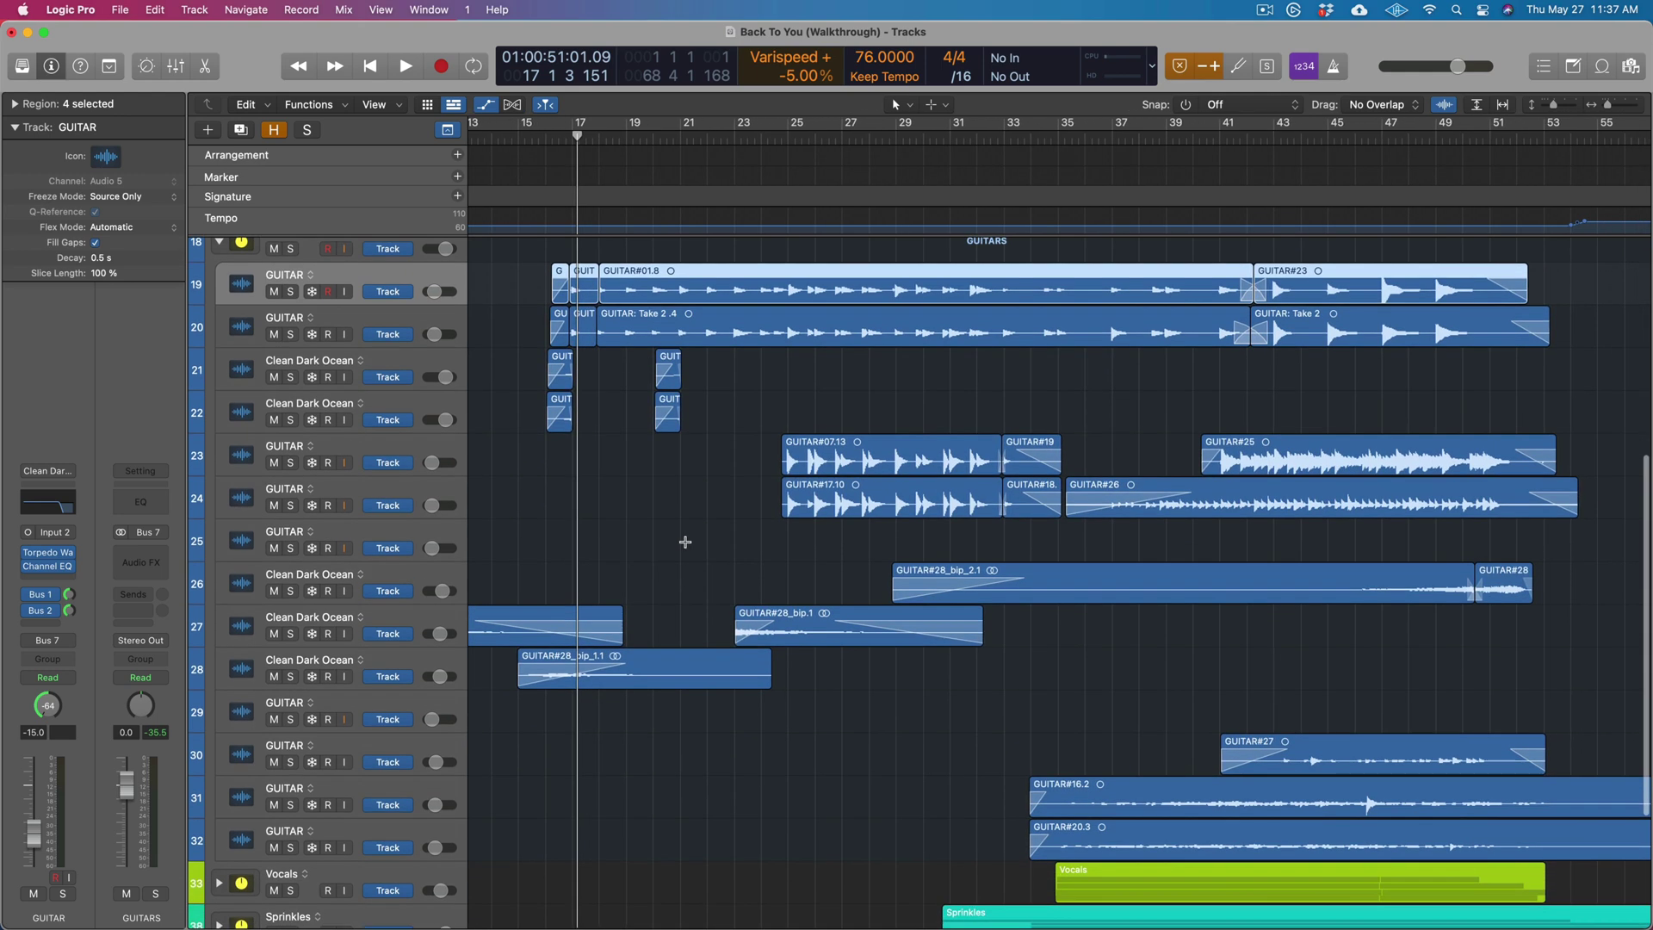
pyautogui.hscroll(-2, 596, 557)
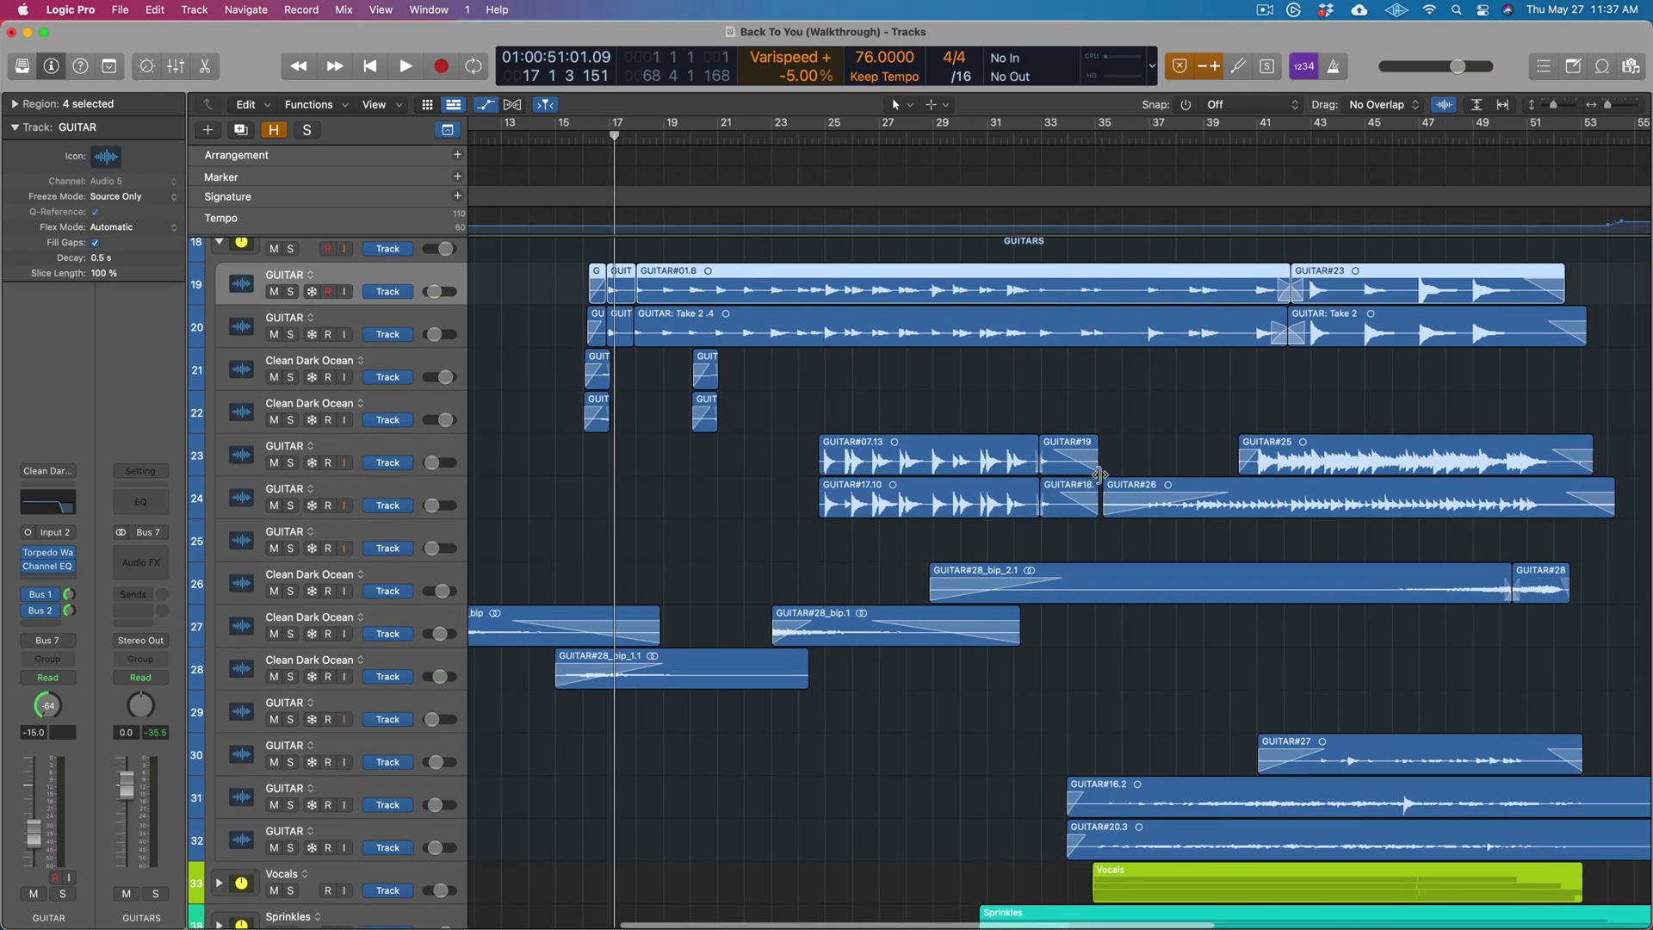
pyautogui.hscroll(-6, 1101, 474)
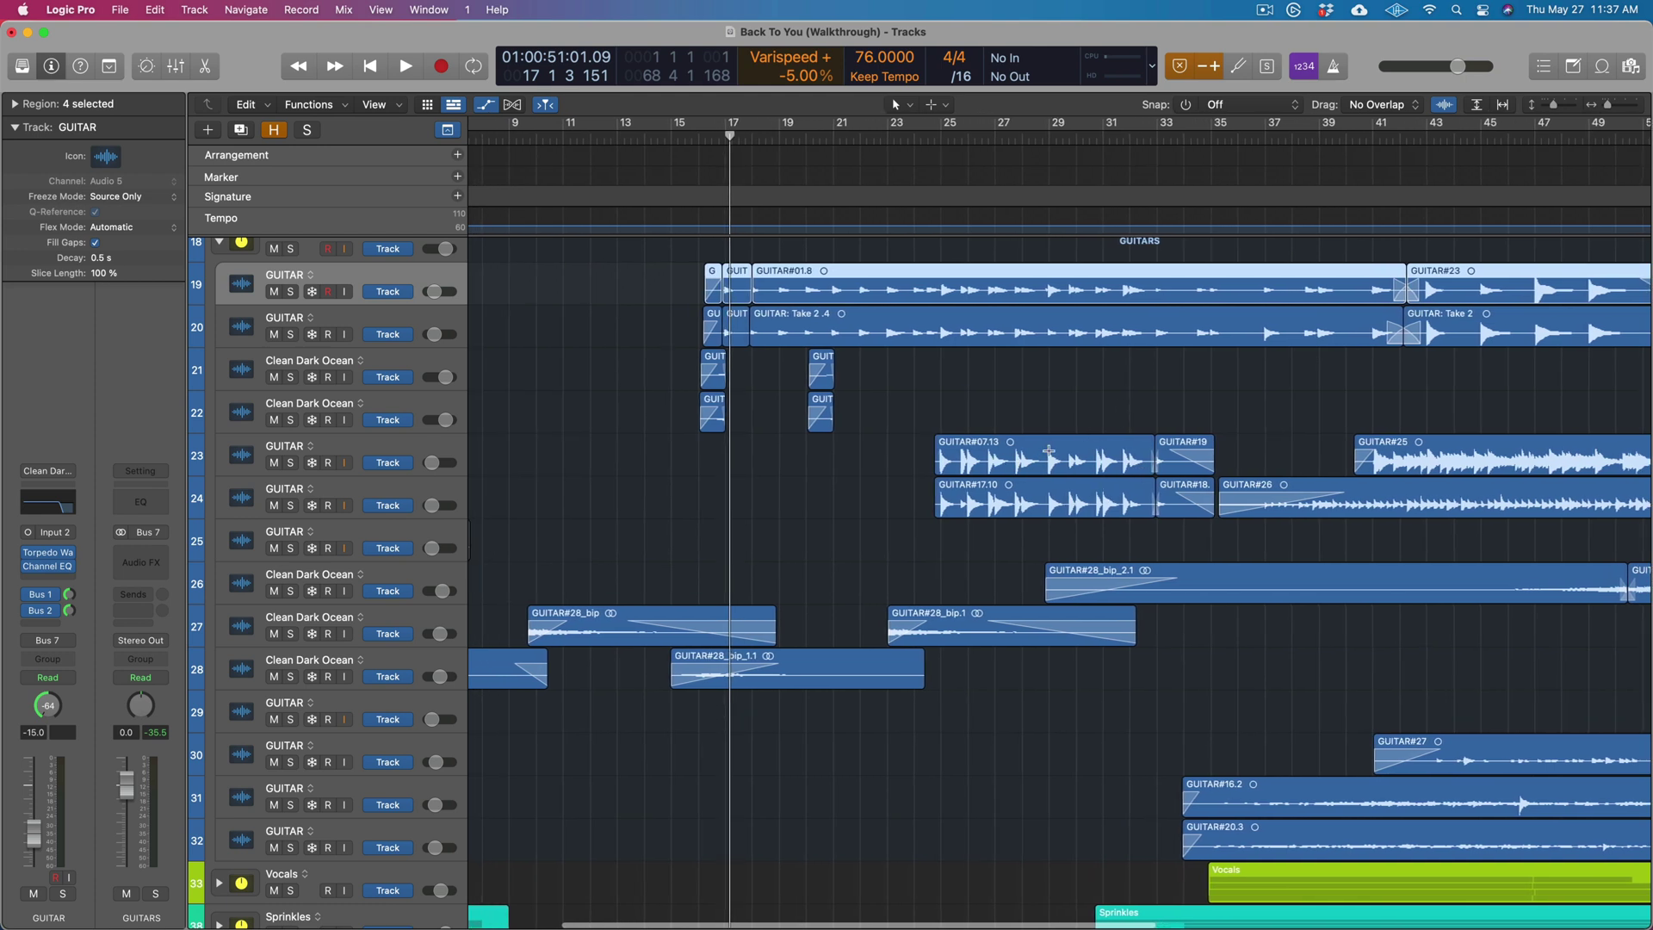
pyautogui.hscroll(8, 974, 405)
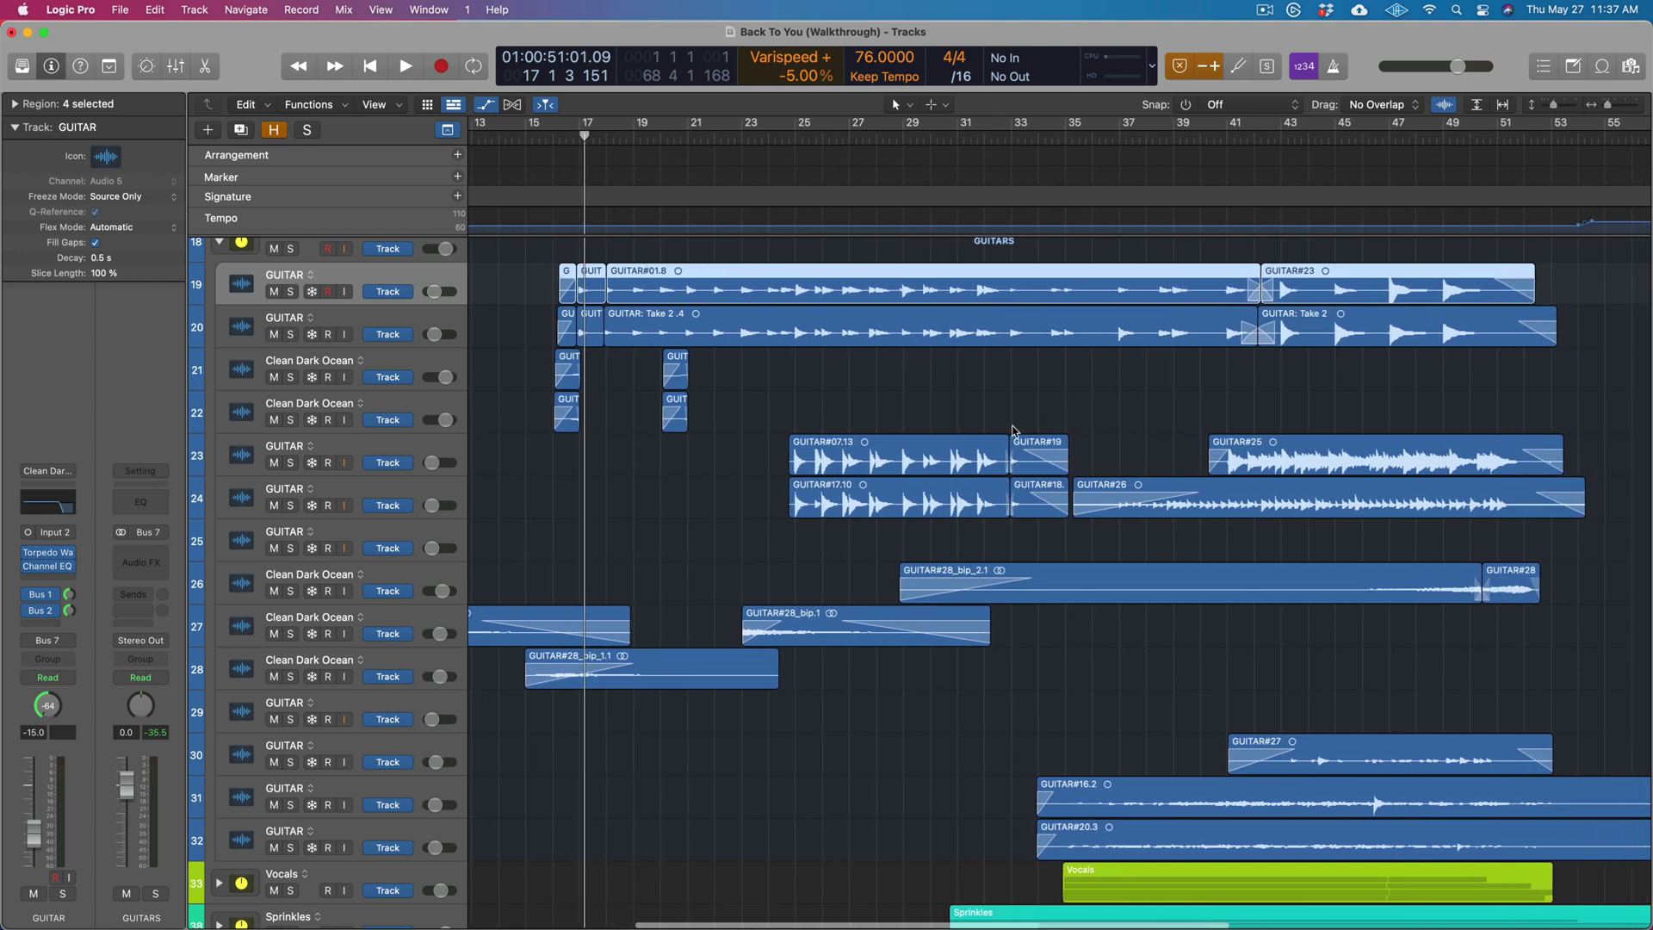
pyautogui.click(1168, 140)
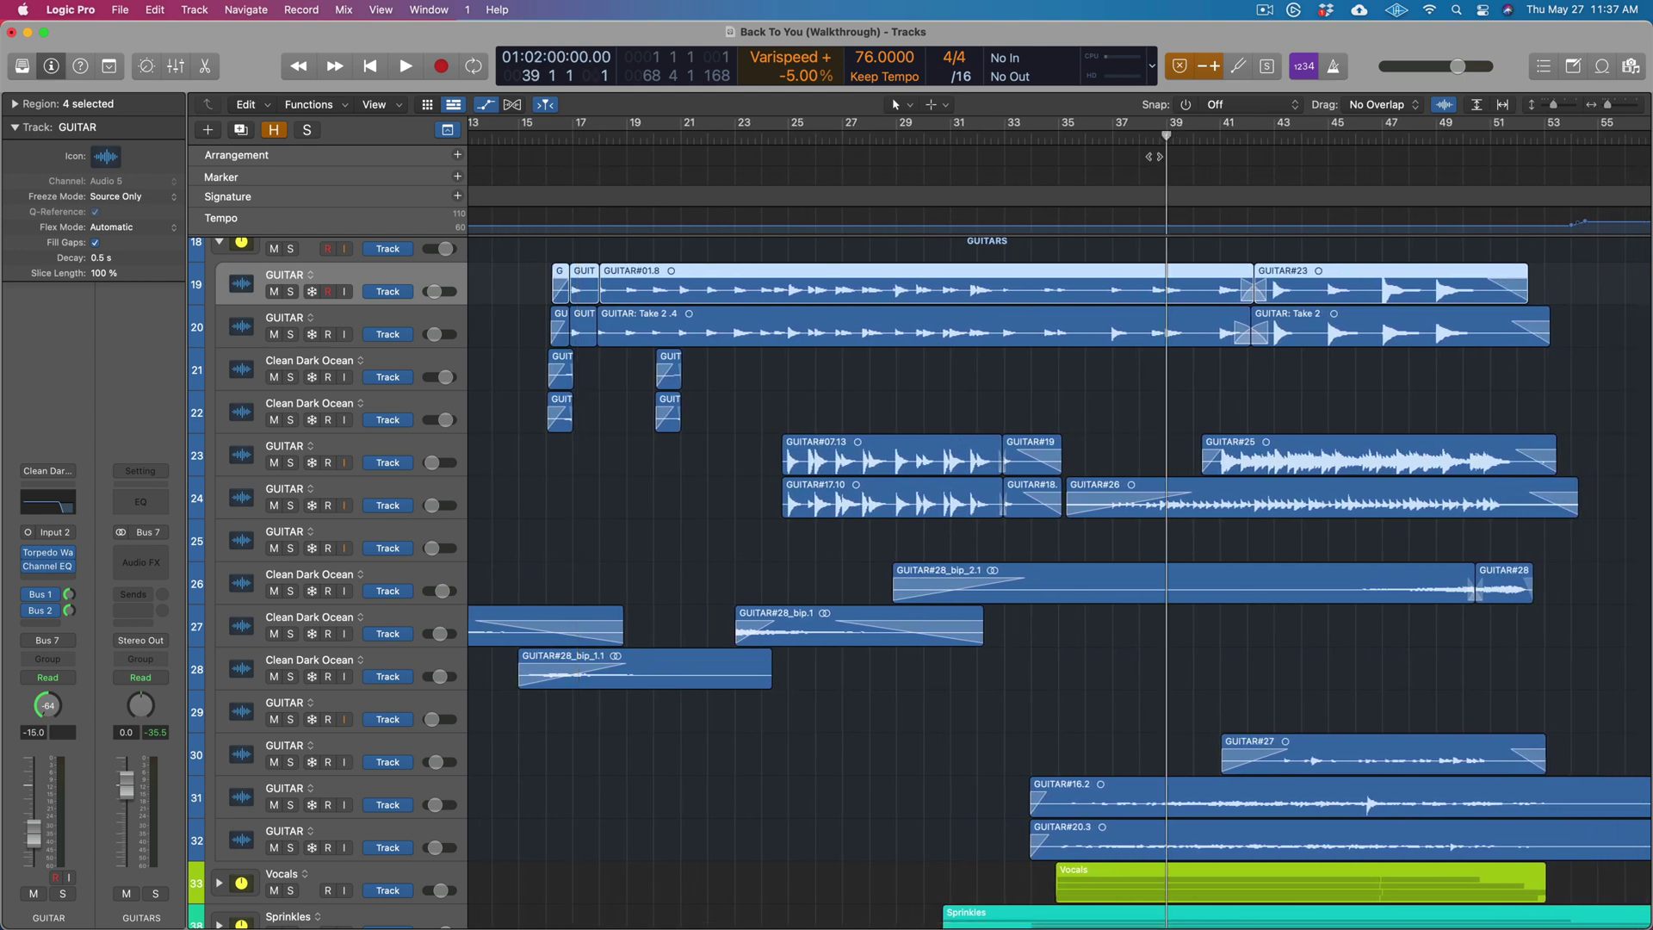
pyautogui.click(290, 507)
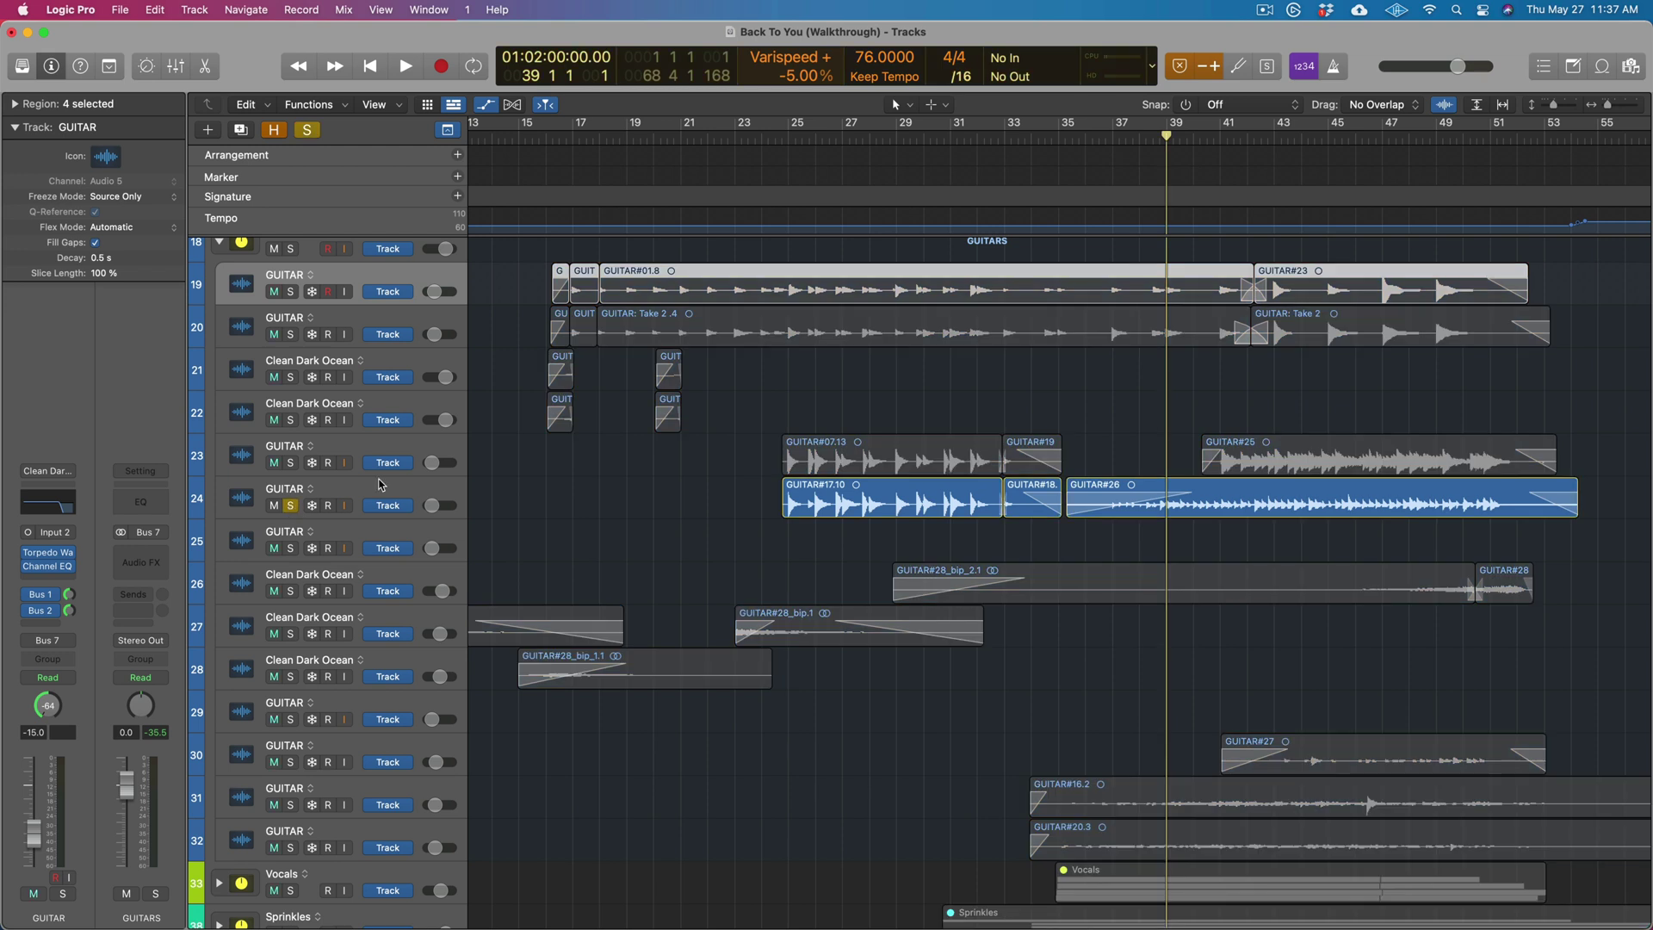
pyautogui.click(1193, 140)
pyautogui.press('space')
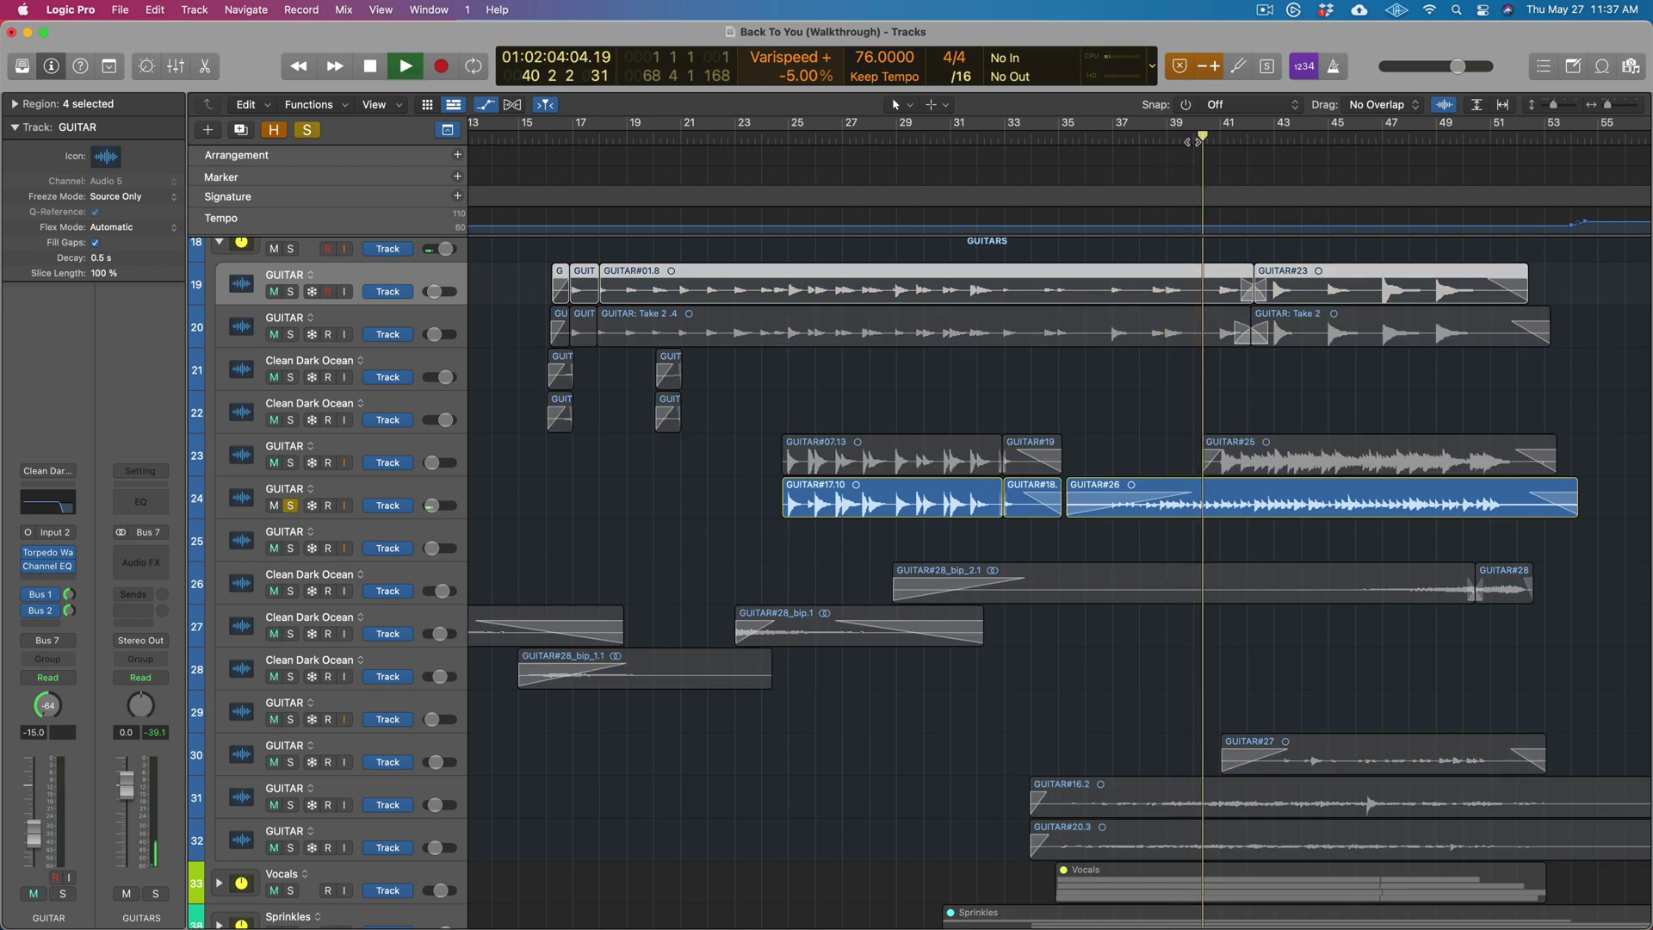
# Select track 24, add GUITAR track 23 to the solo for a joint listen, then stop playback and clear the solos
pyautogui.click(349, 488)
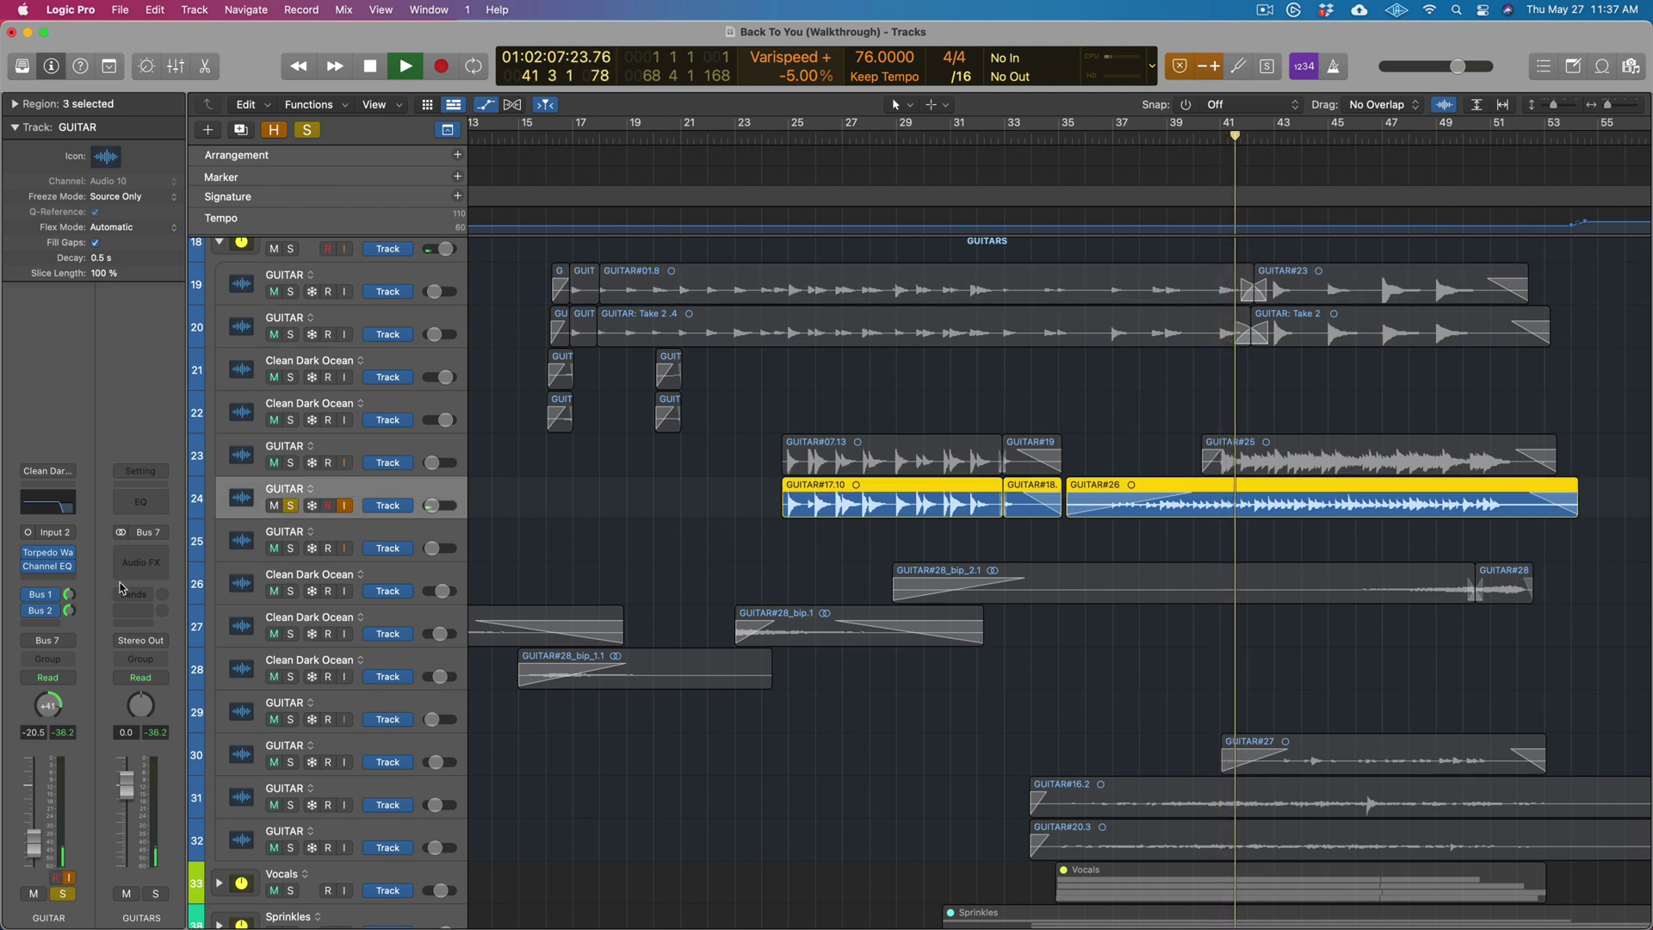
pyautogui.click(292, 465)
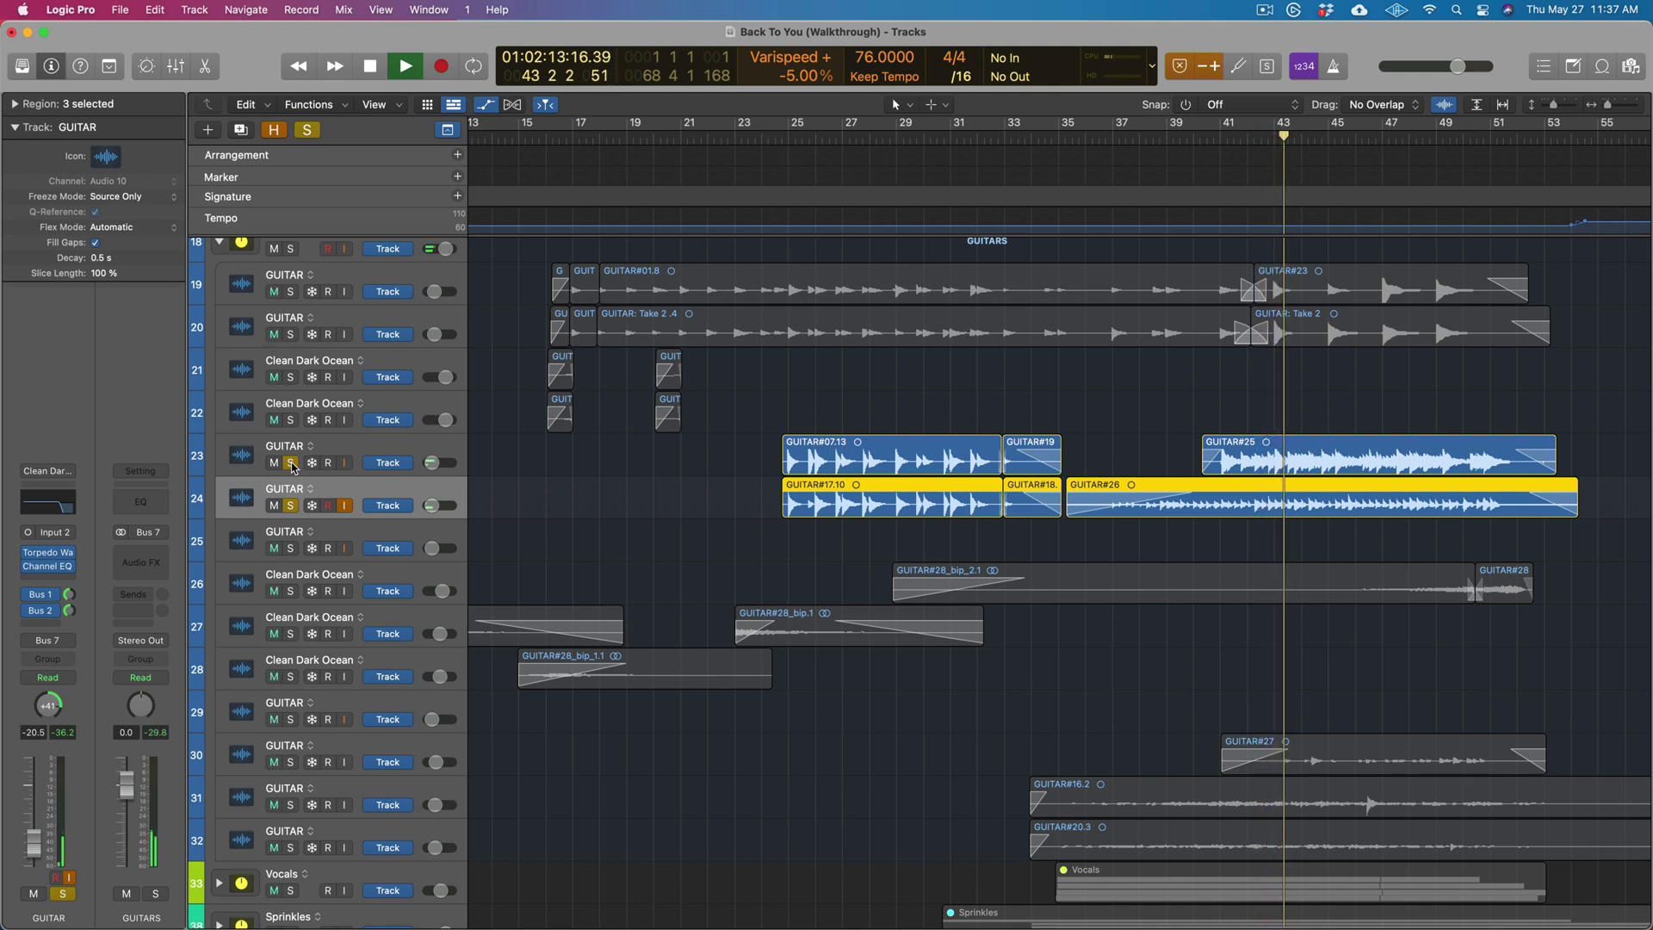
pyautogui.scroll(-1, 428, 457)
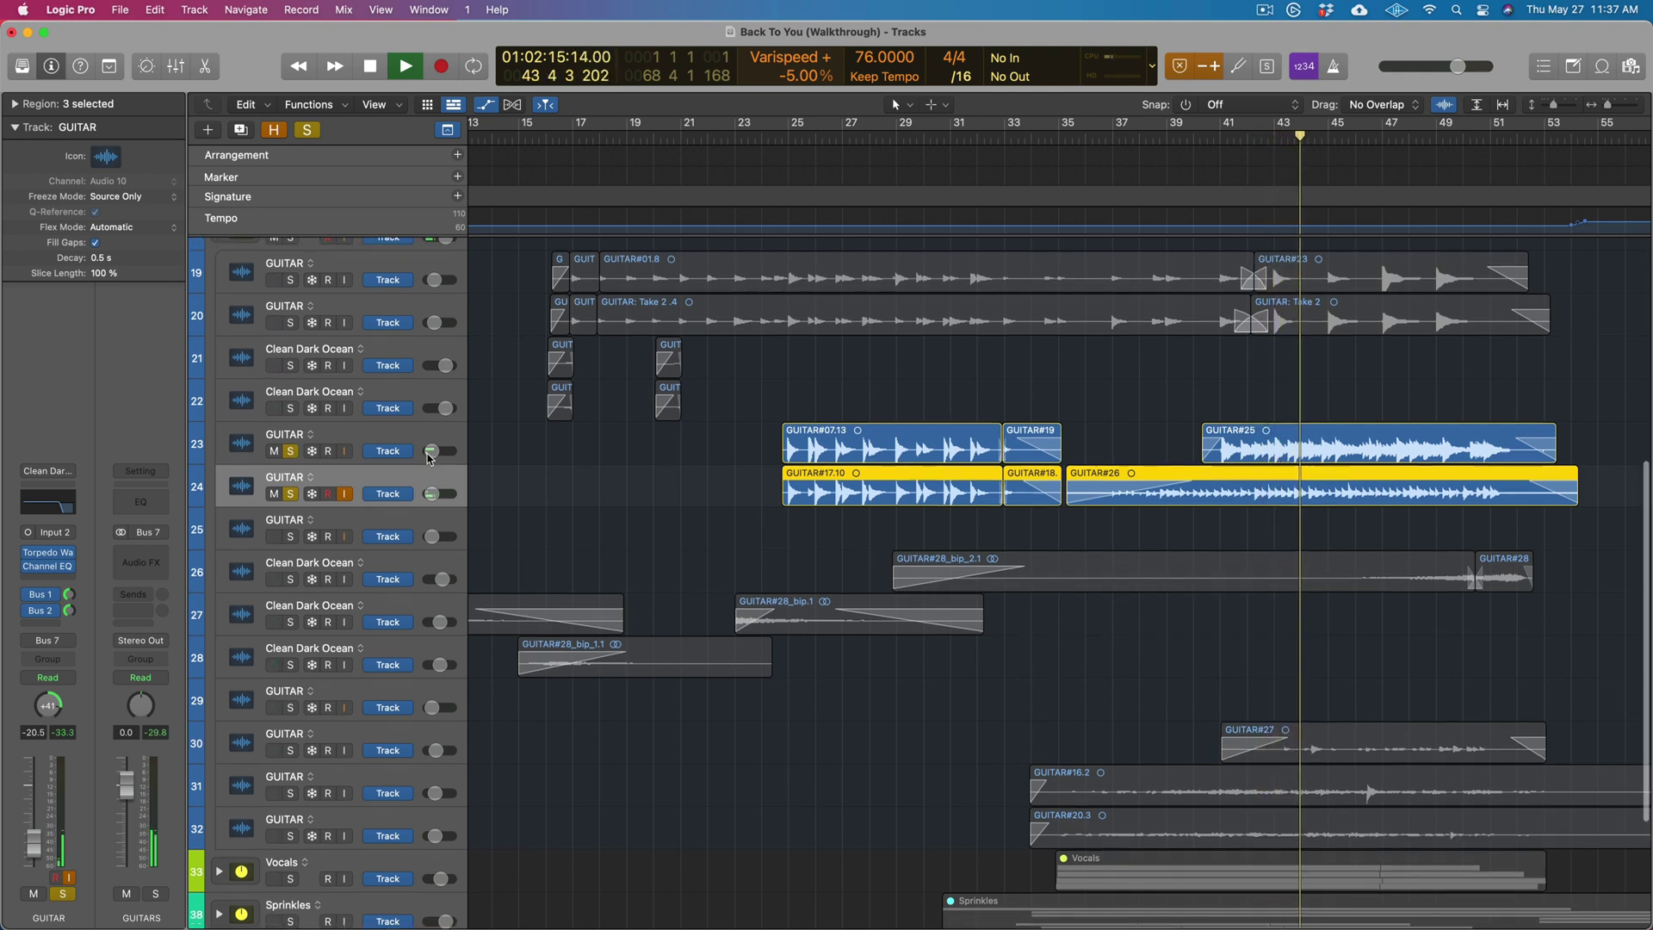
pyautogui.scroll(-1, 428, 457)
pyautogui.scroll(2, 359, 489)
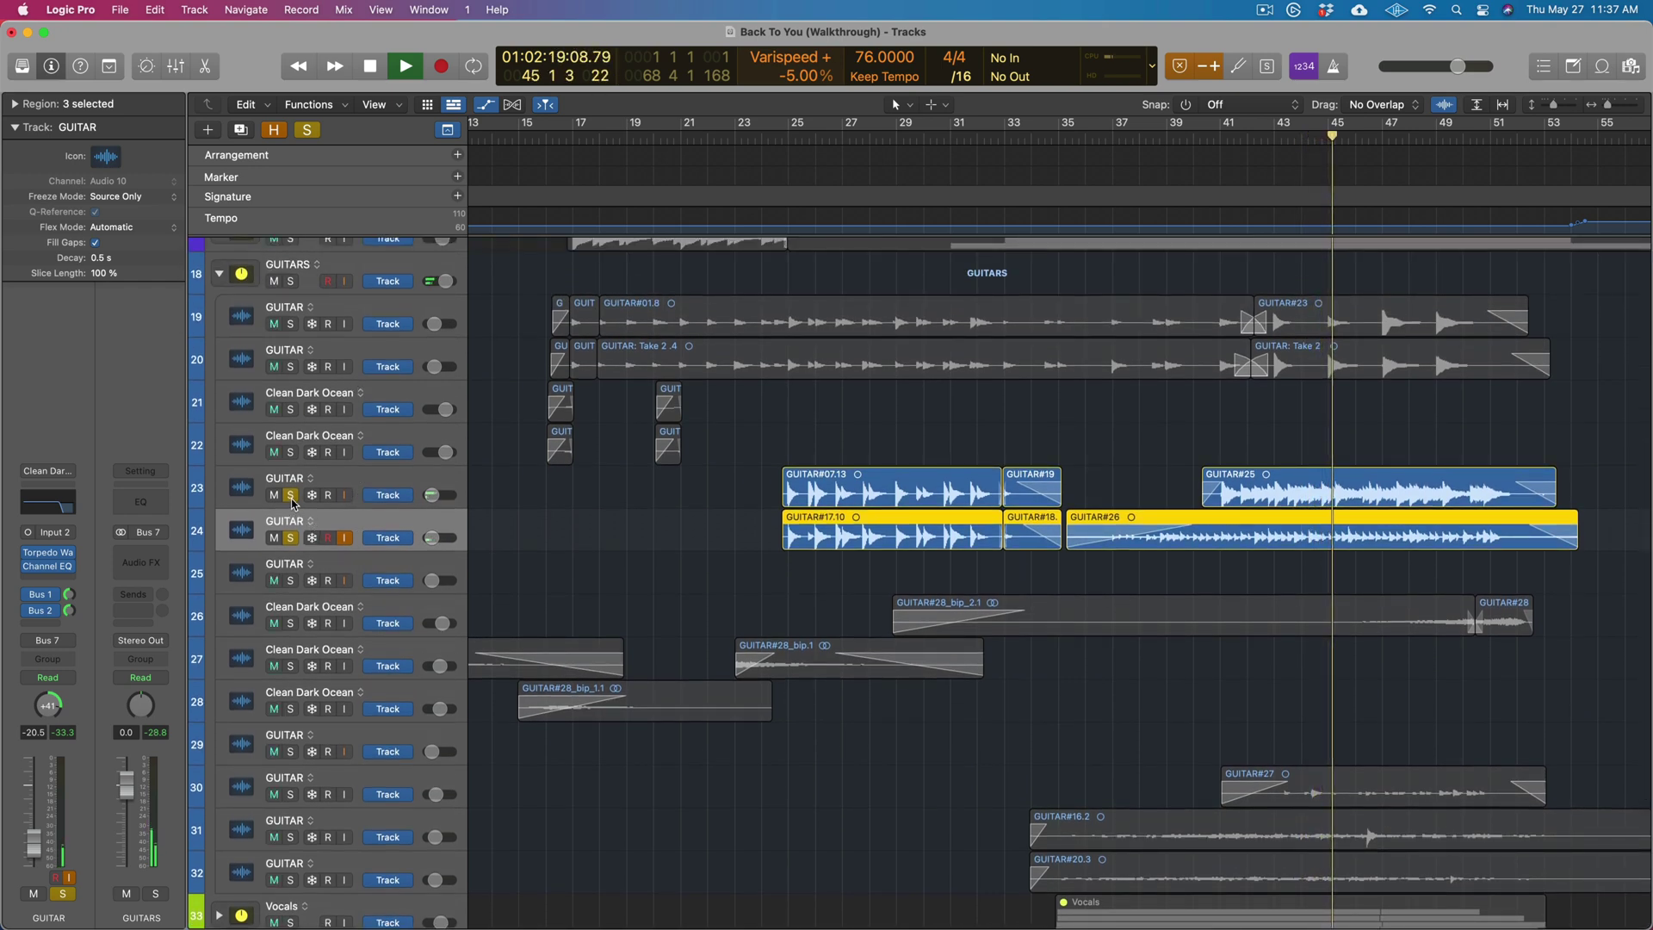
pyautogui.press('space')
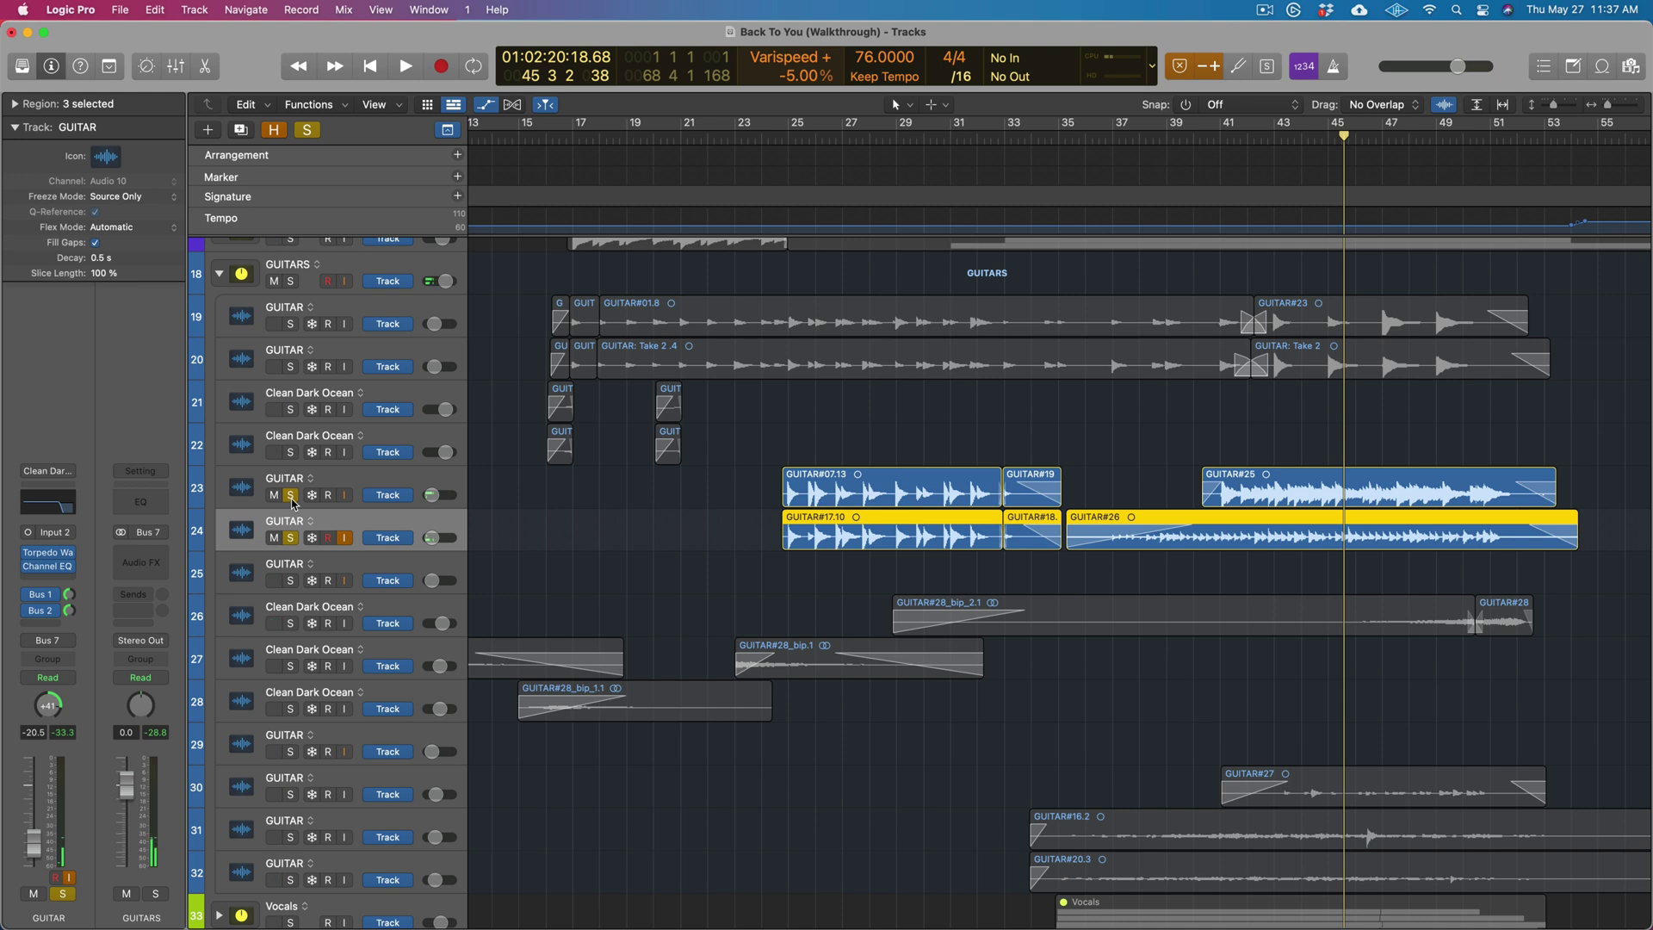
pyautogui.click(291, 496)
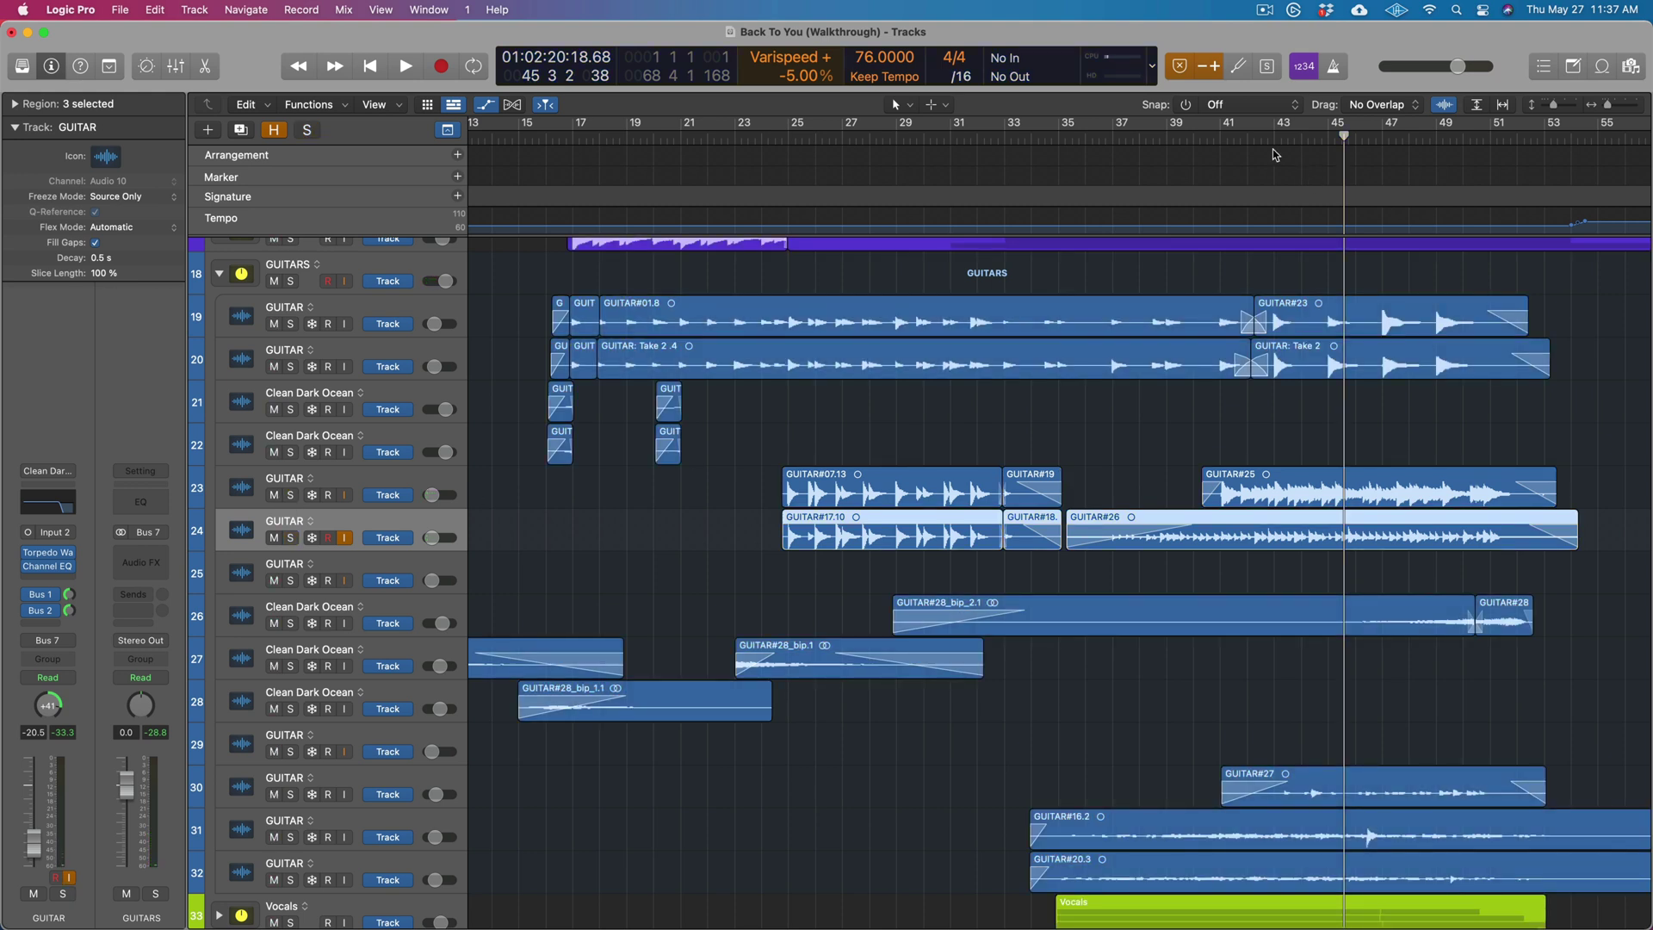
# Move the playhead back four bars and play the full mix, with the whole guitar, vocal and sprinkles arrangement in view
pyautogui.press(',')
pyautogui.press(',')
pyautogui.press(',')
pyautogui.press(',')
pyautogui.press('space')
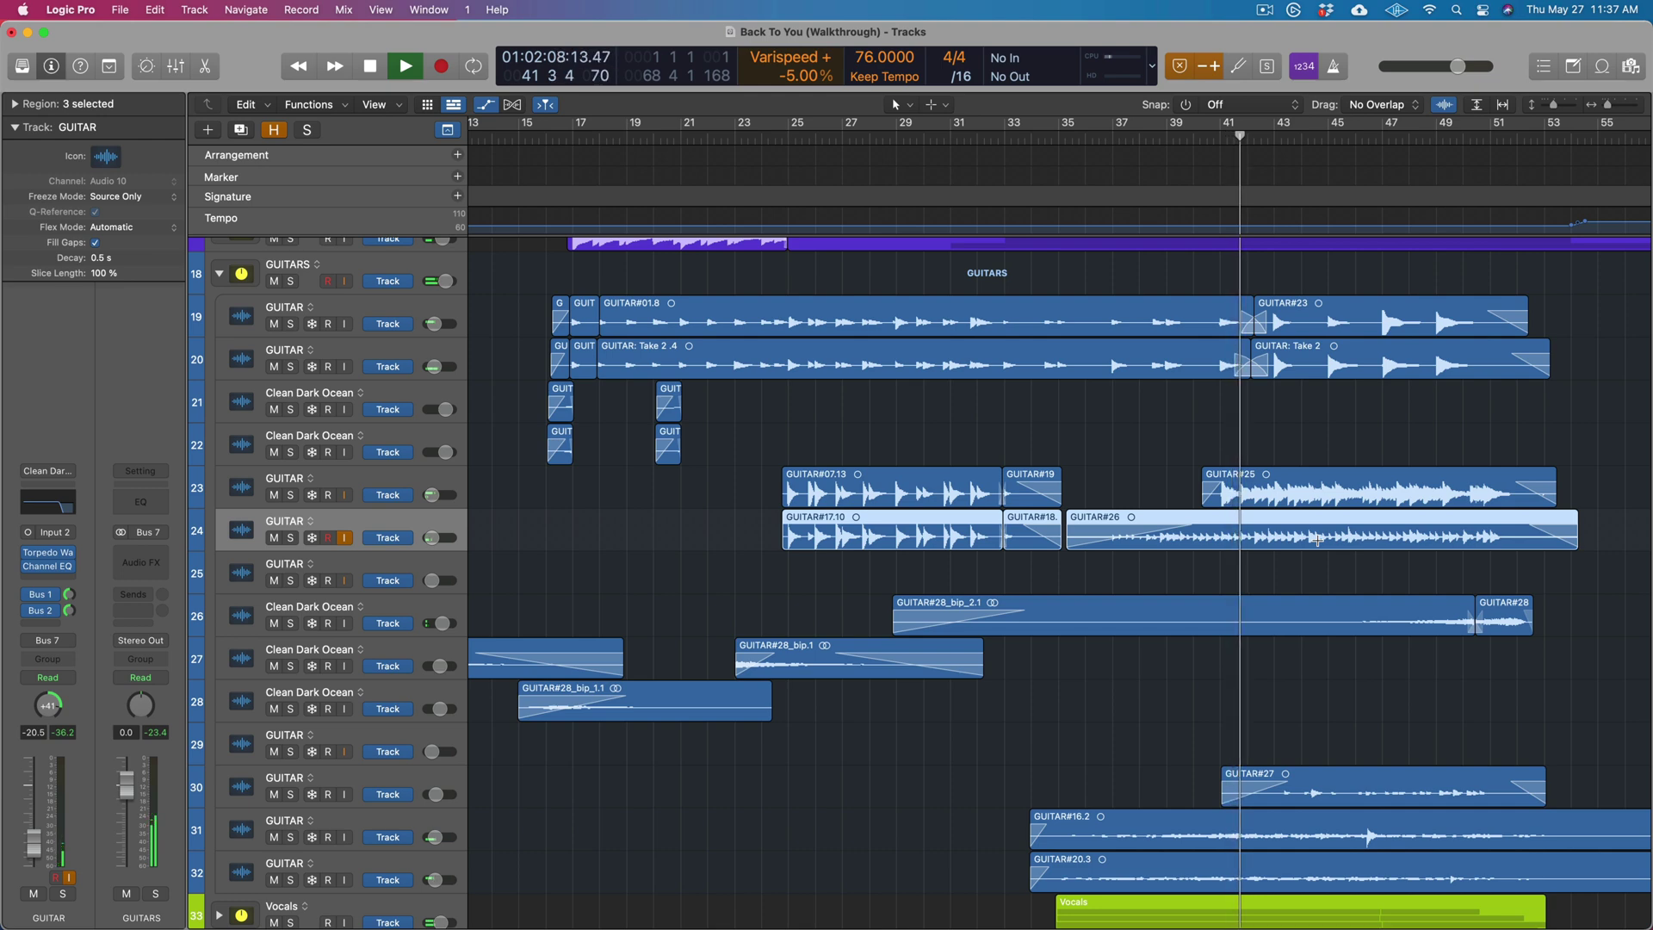
pyautogui.scroll(-3, 1317, 540)
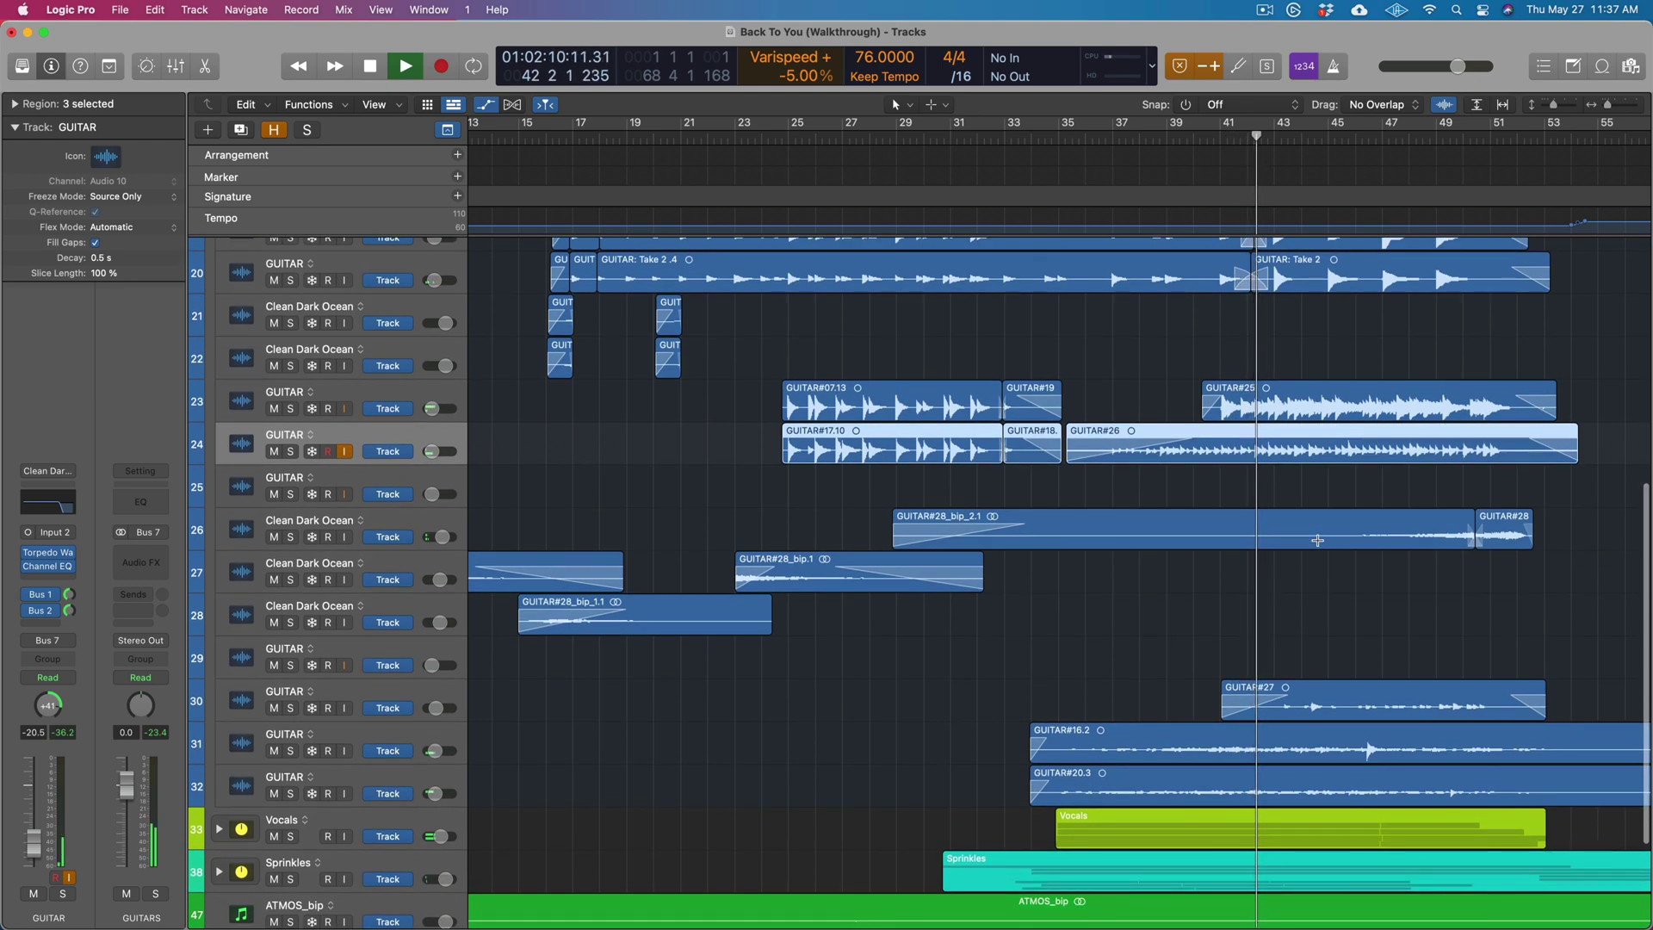
pyautogui.press('cmd+Left')
pyautogui.press('cmd+Up')
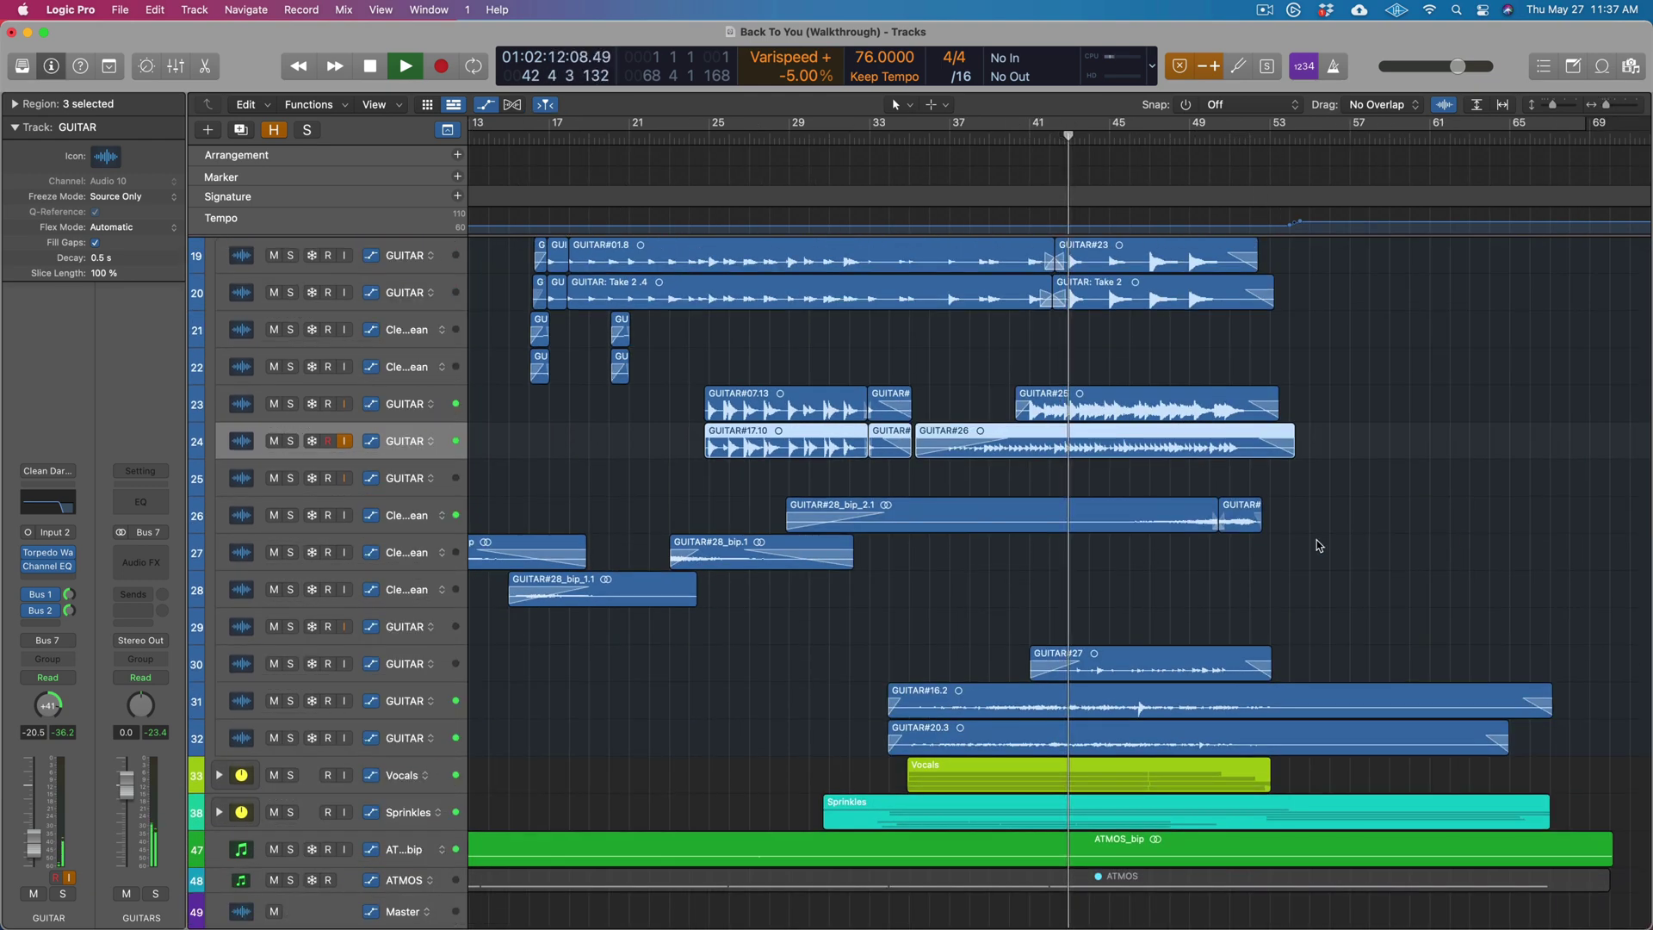
# Stop the full-mix playback and solo GUITAR tracks 31 and 32
pyautogui.hscroll(-5, 1316, 540)
pyautogui.scroll(-2, 1314, 542)
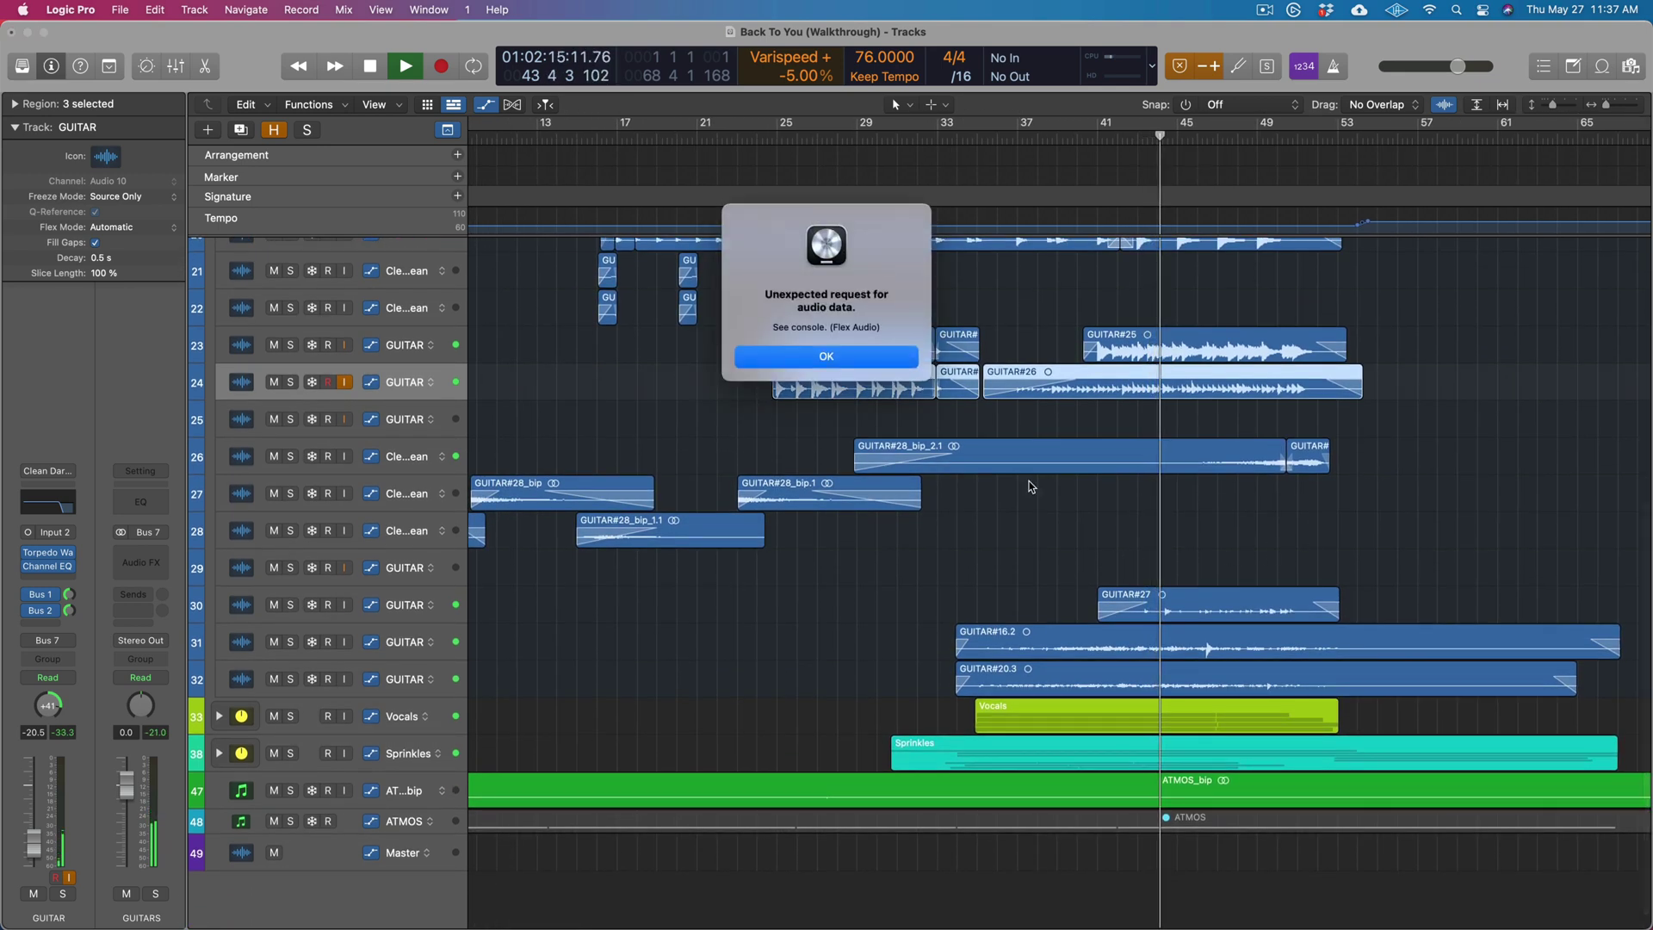
pyautogui.press('space')
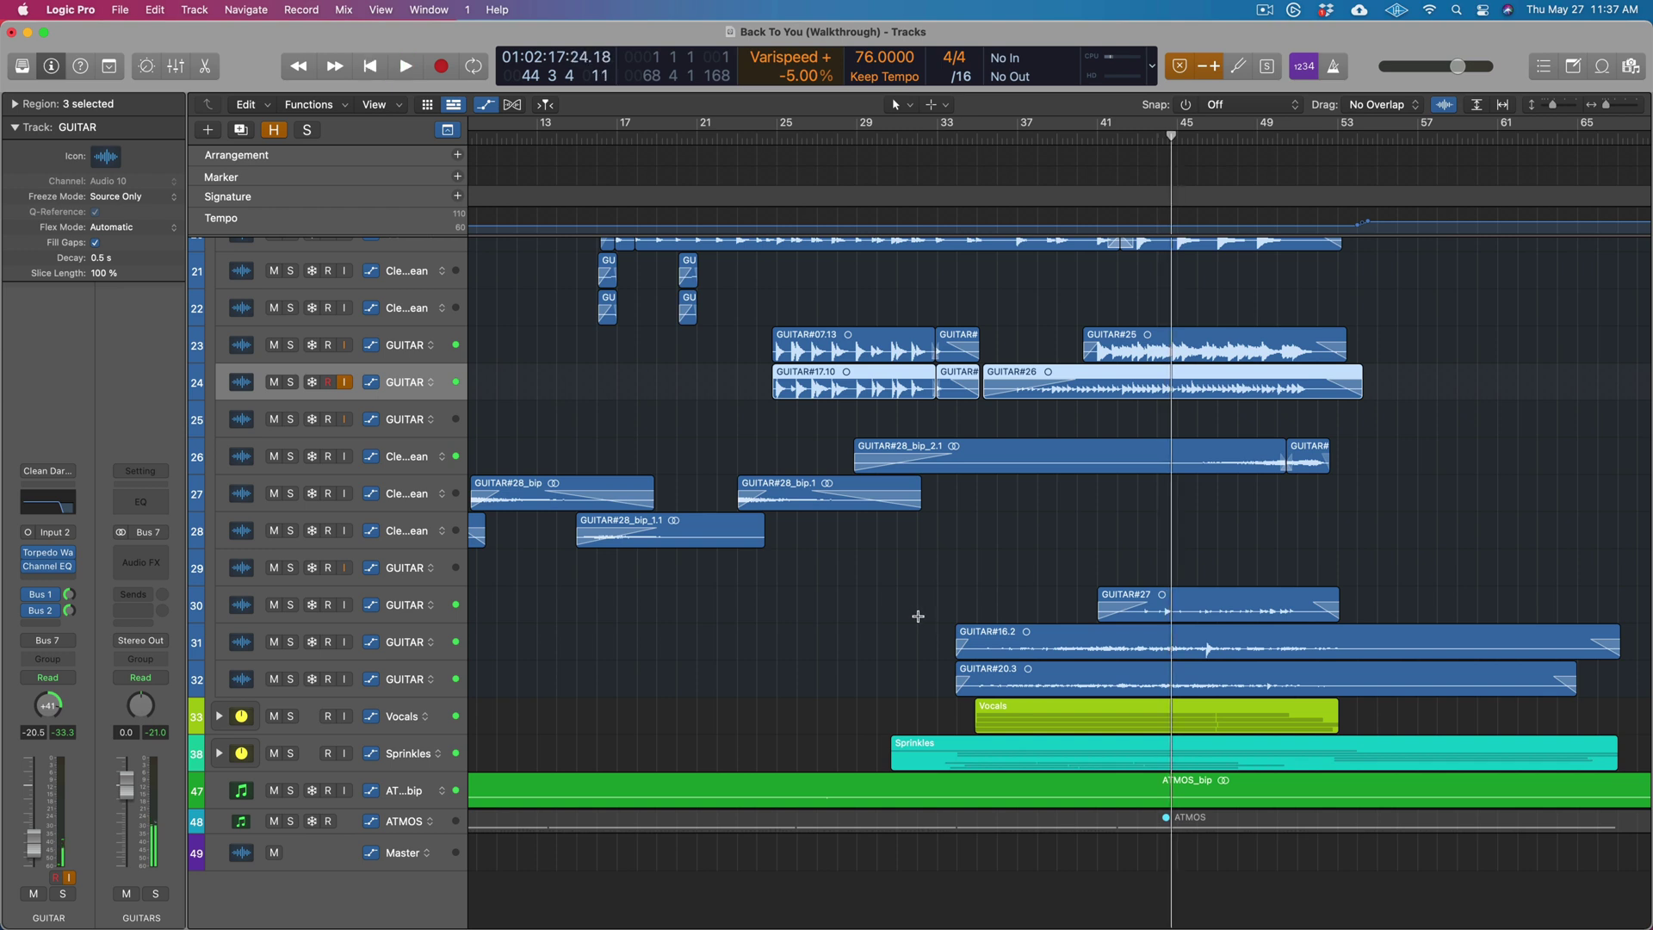
pyautogui.hscroll(-4, 904, 609)
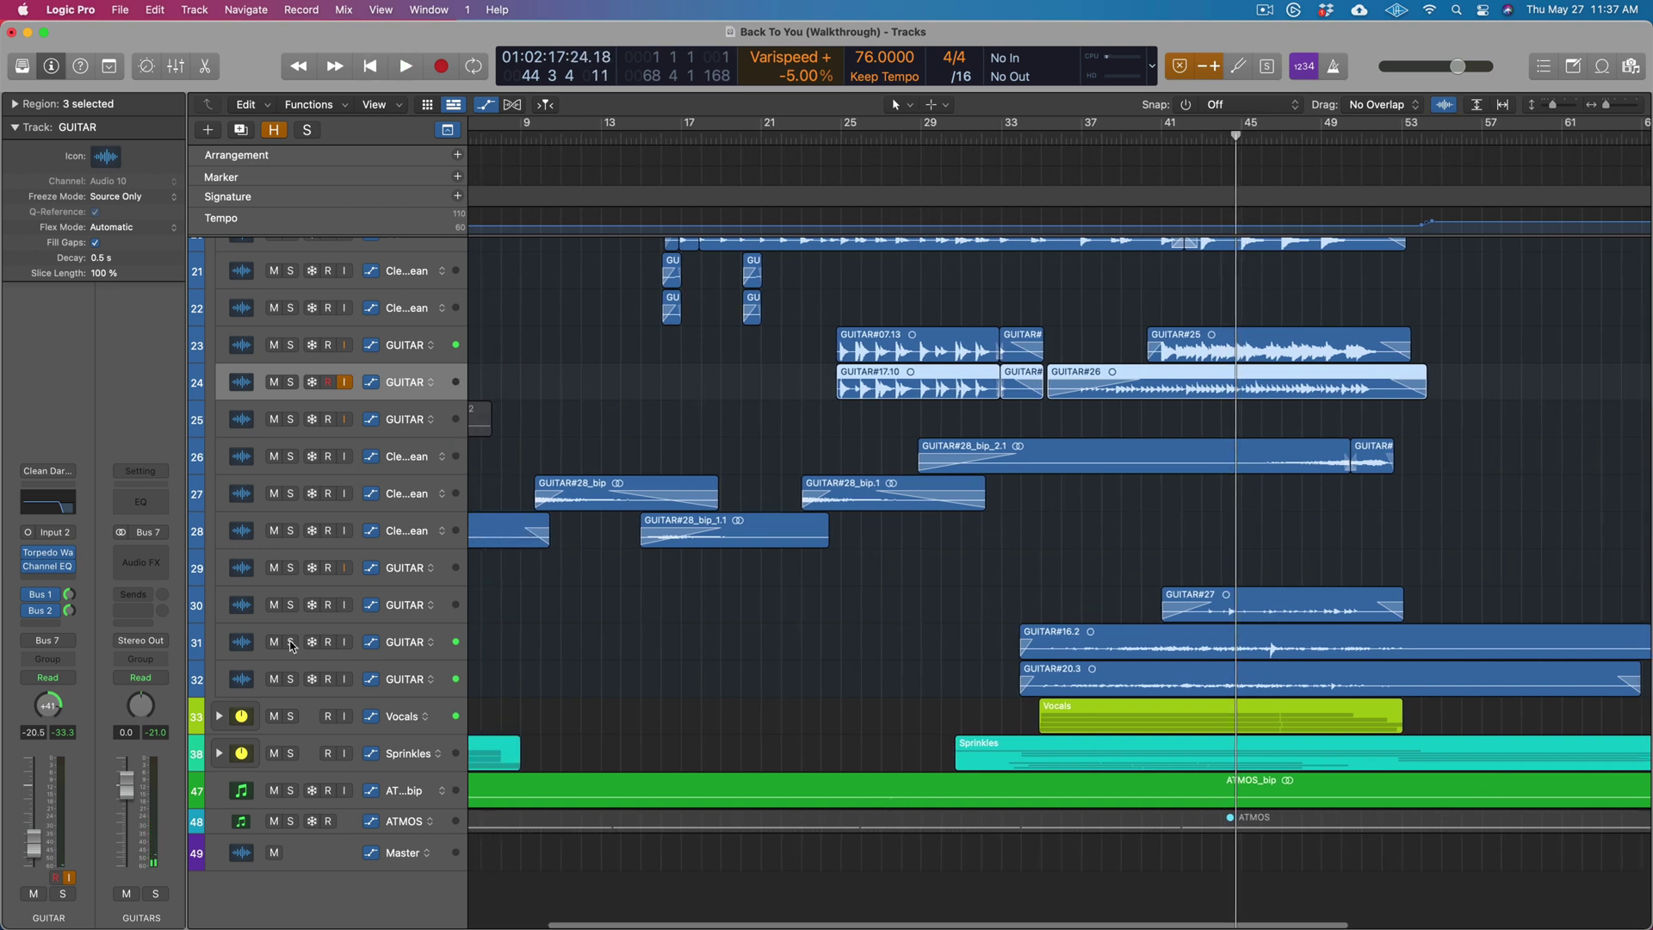
pyautogui.click(291, 643)
pyautogui.click(291, 679)
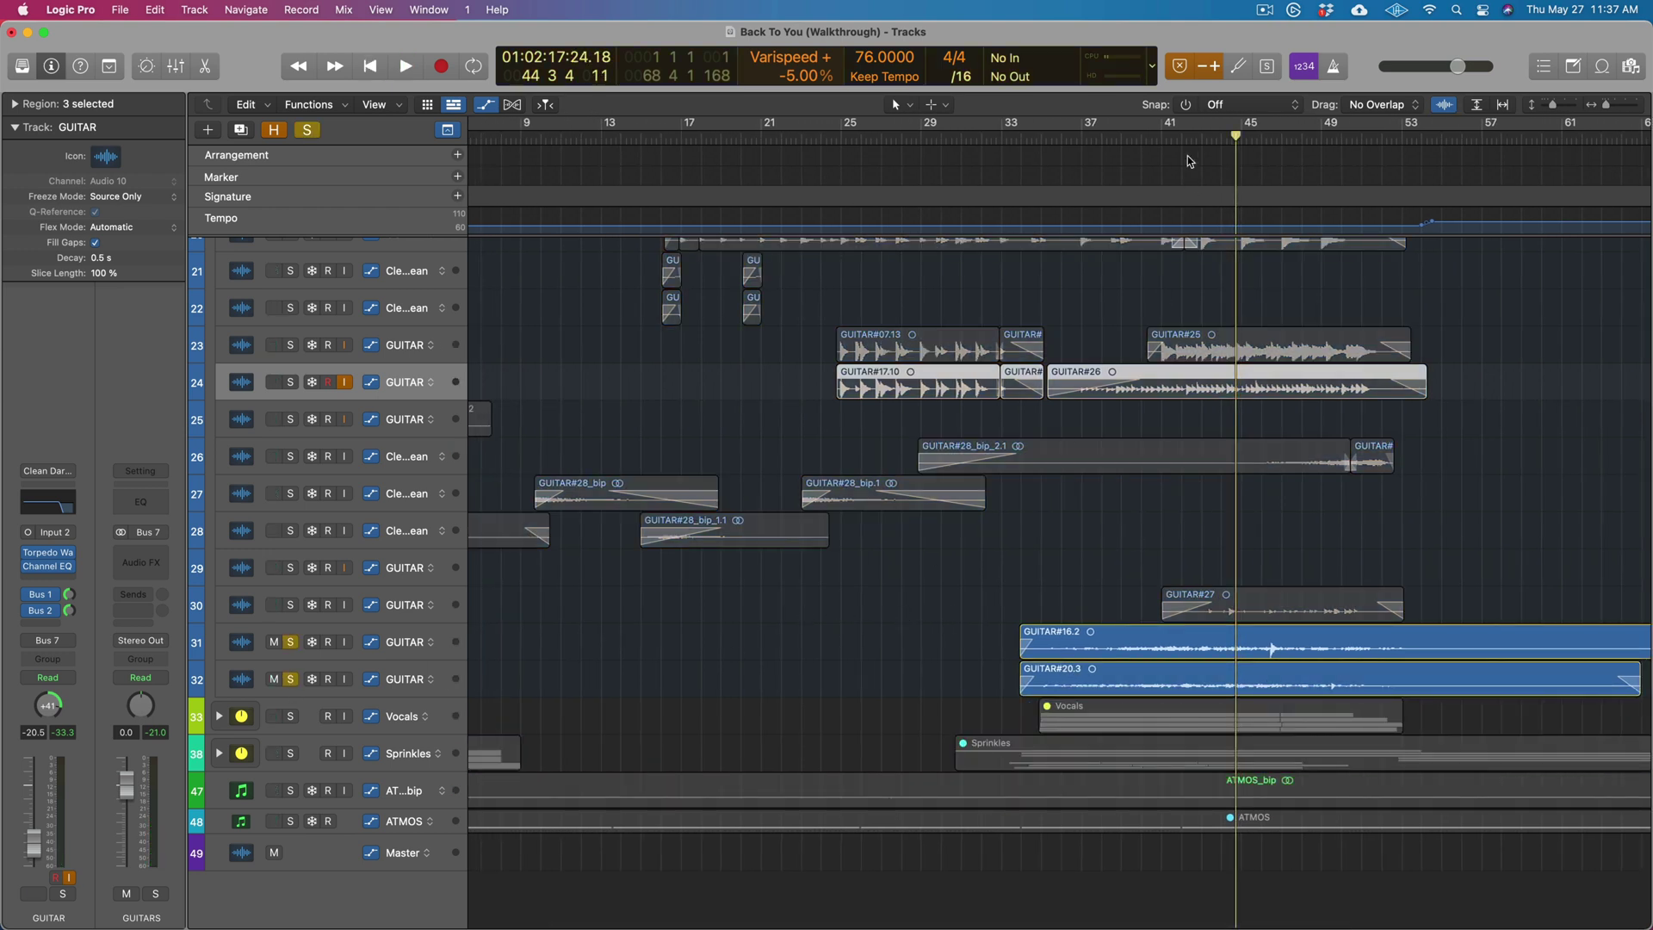
# Move the playhead back a few bars and listen to soloed GUITAR tracks 31 and 32 in short passages
pyautogui.press(',')
pyautogui.press(',')
pyautogui.press(',')
pyautogui.press('space')
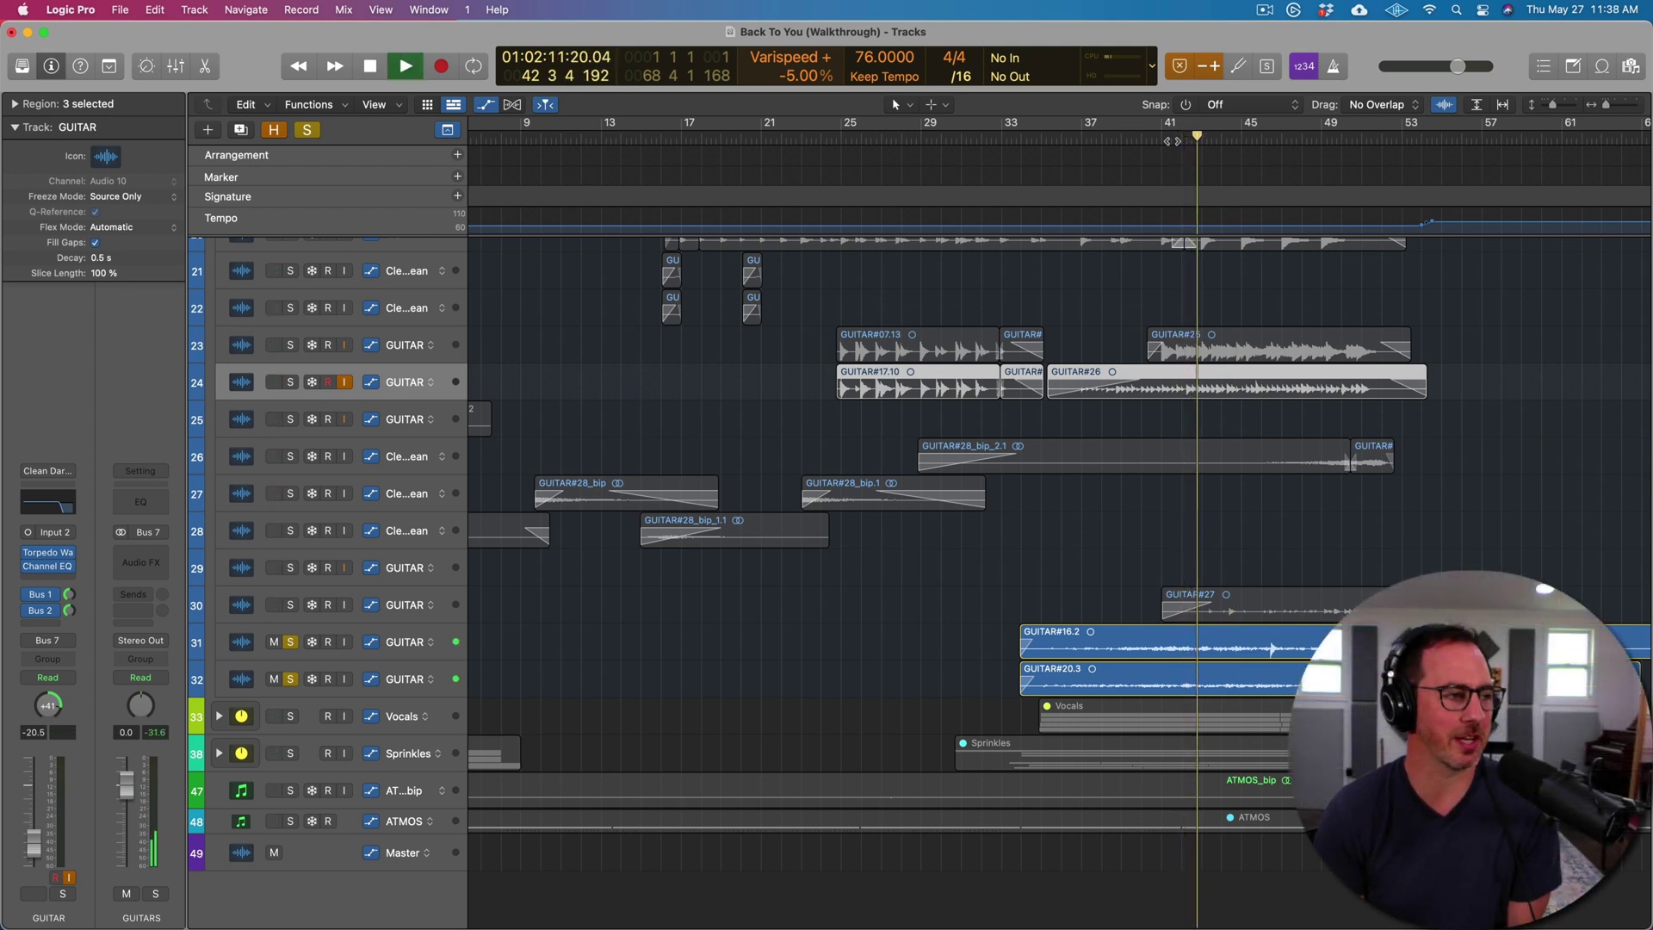
pyautogui.press('space')
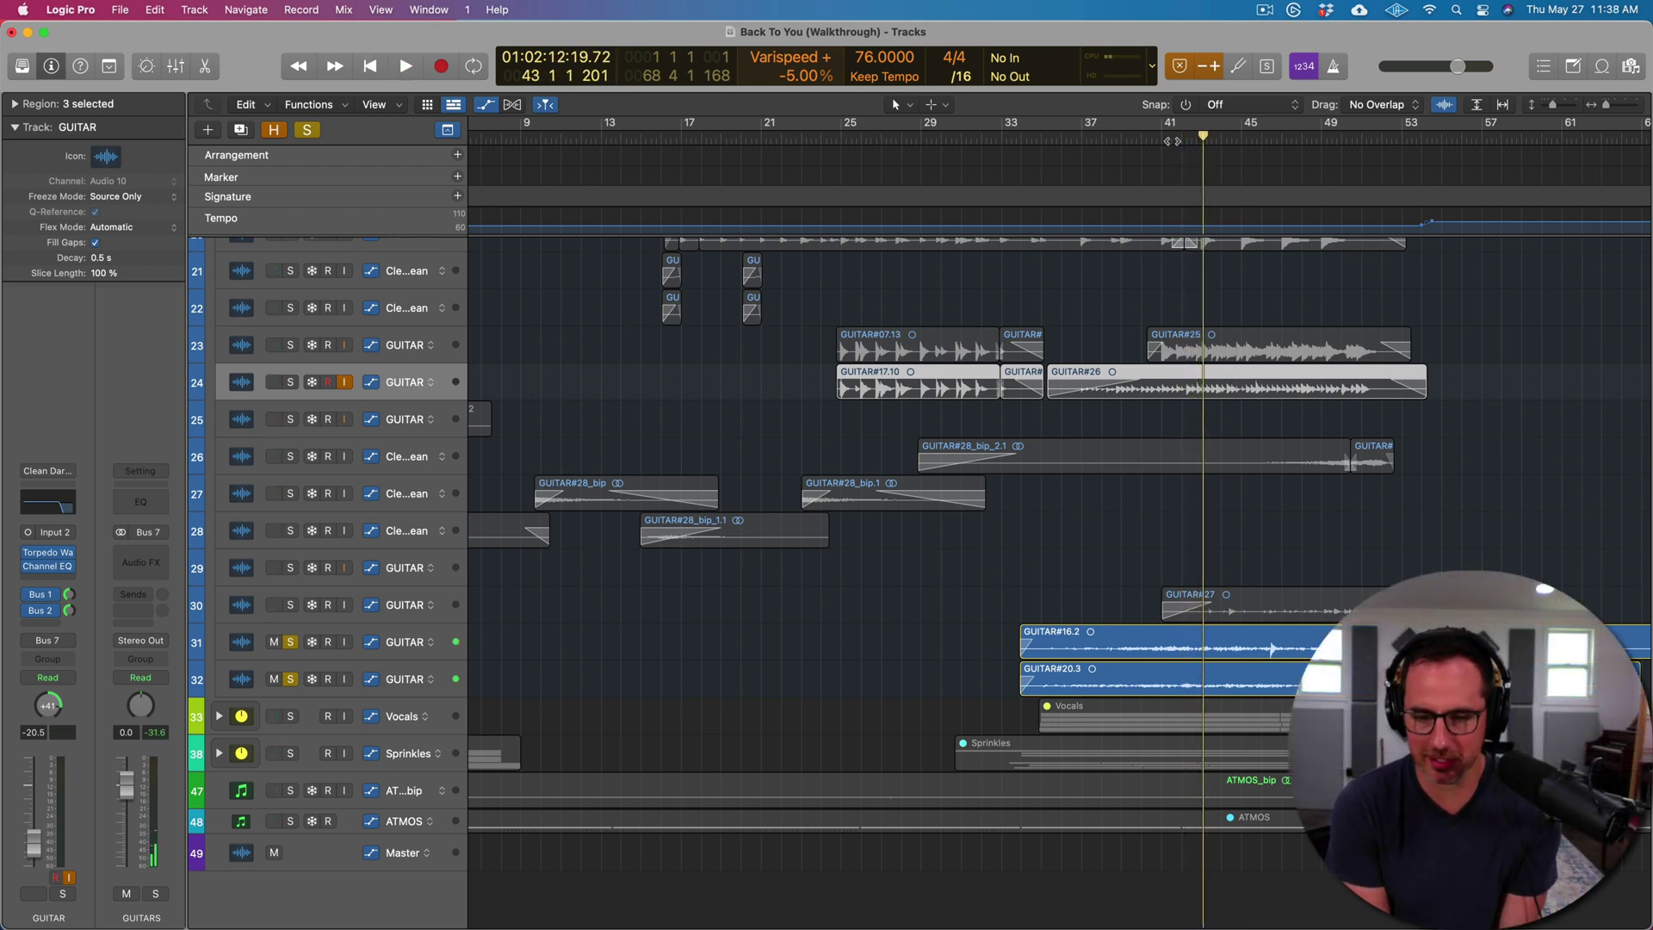
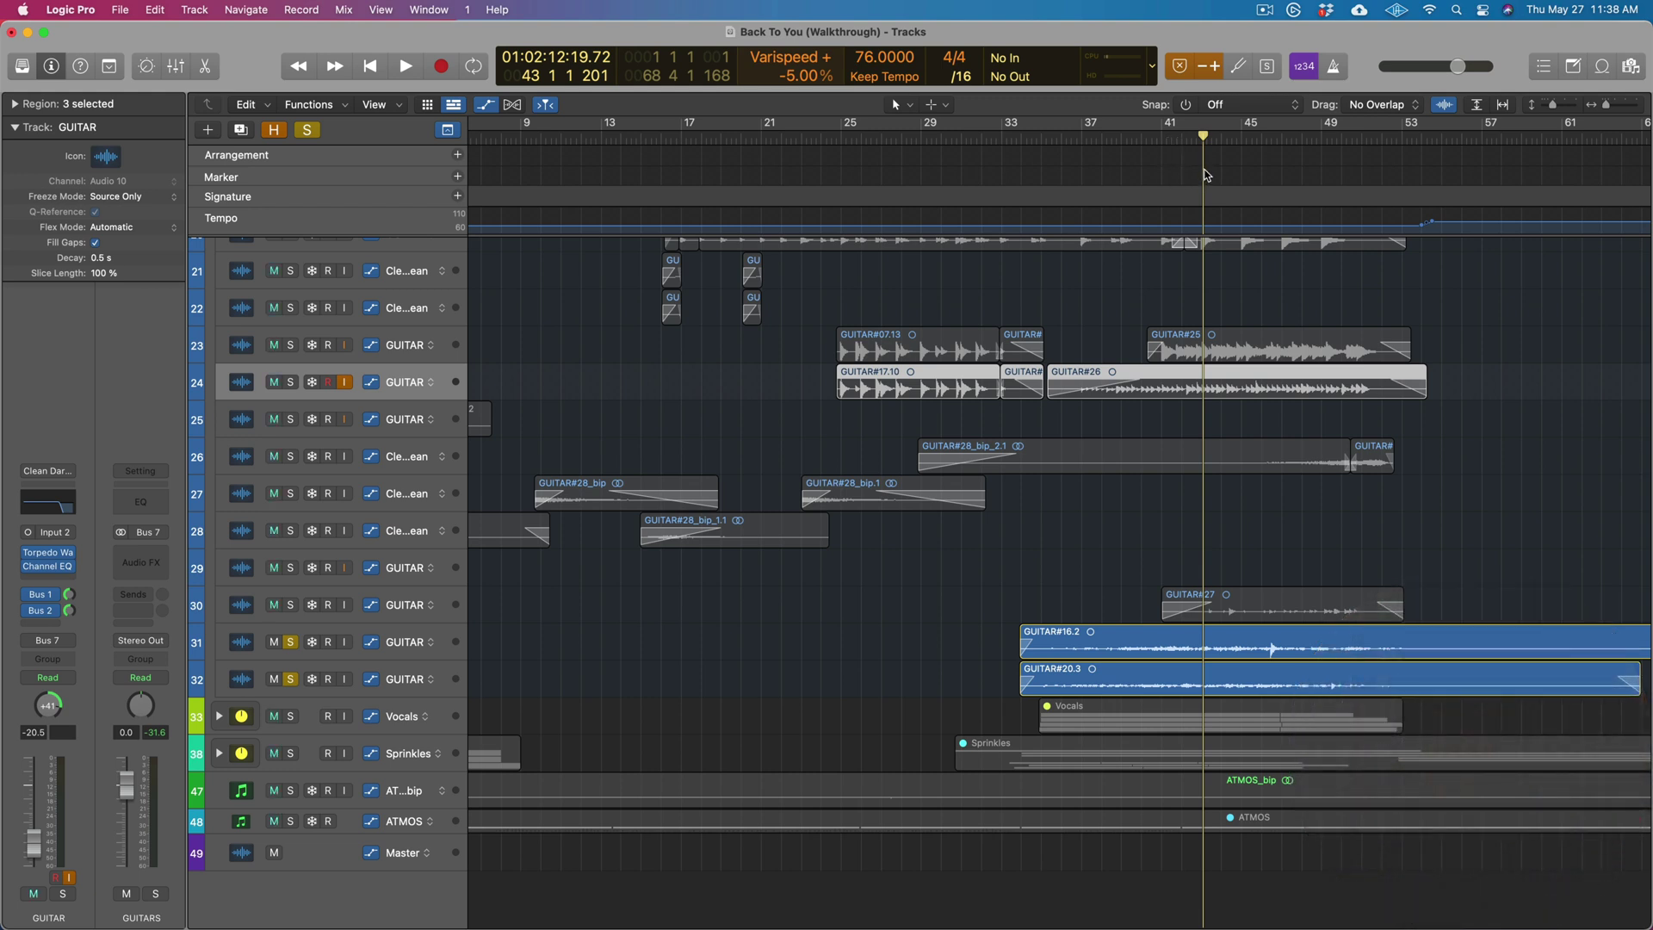
pyautogui.press('space')
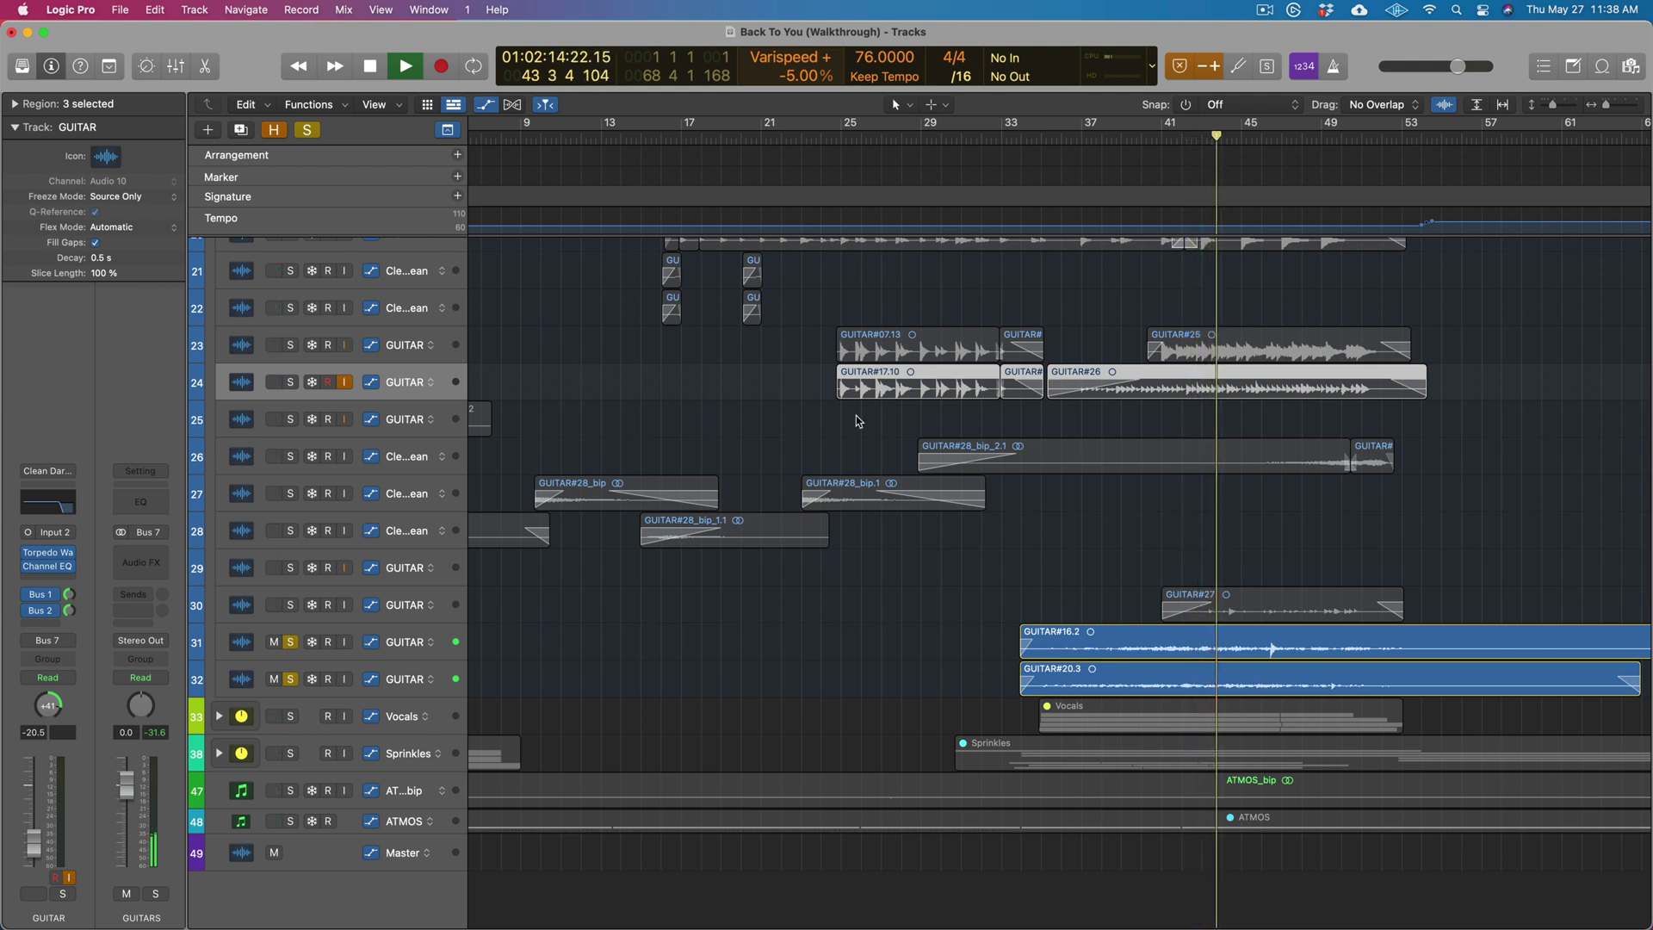
pyautogui.press('space')
# Switch the solo to GUITAR track 30 alone and play it from about bar 42 and from bar 48
pyautogui.click(290, 607)
pyautogui.click(290, 643)
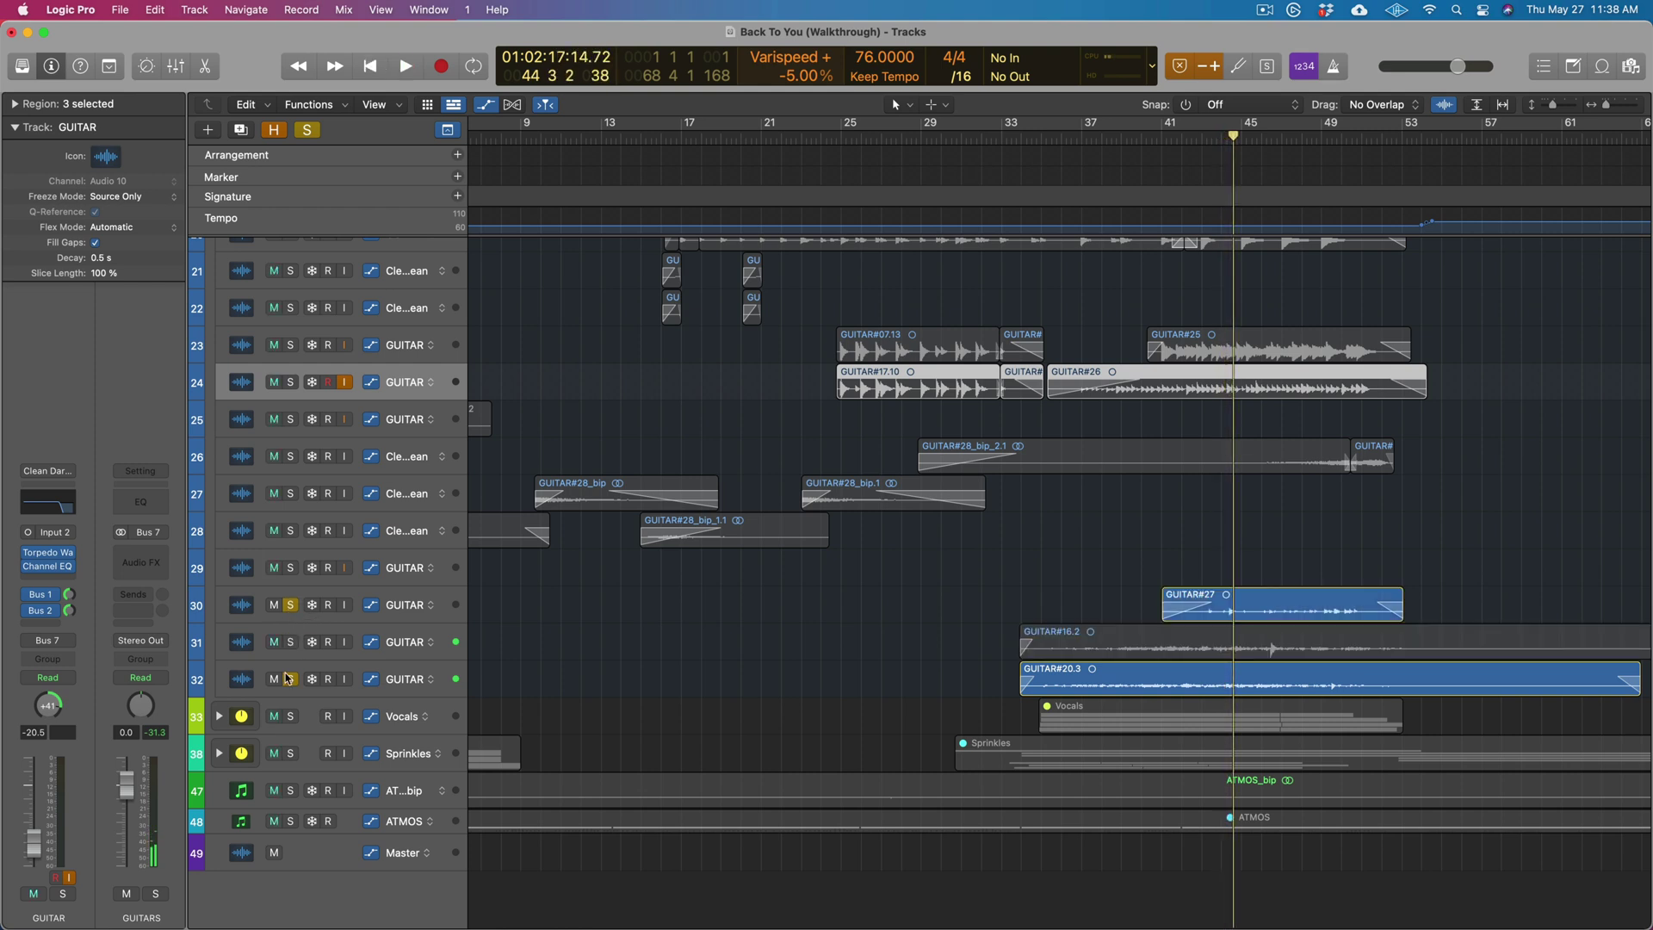
pyautogui.click(289, 680)
pyautogui.press('space')
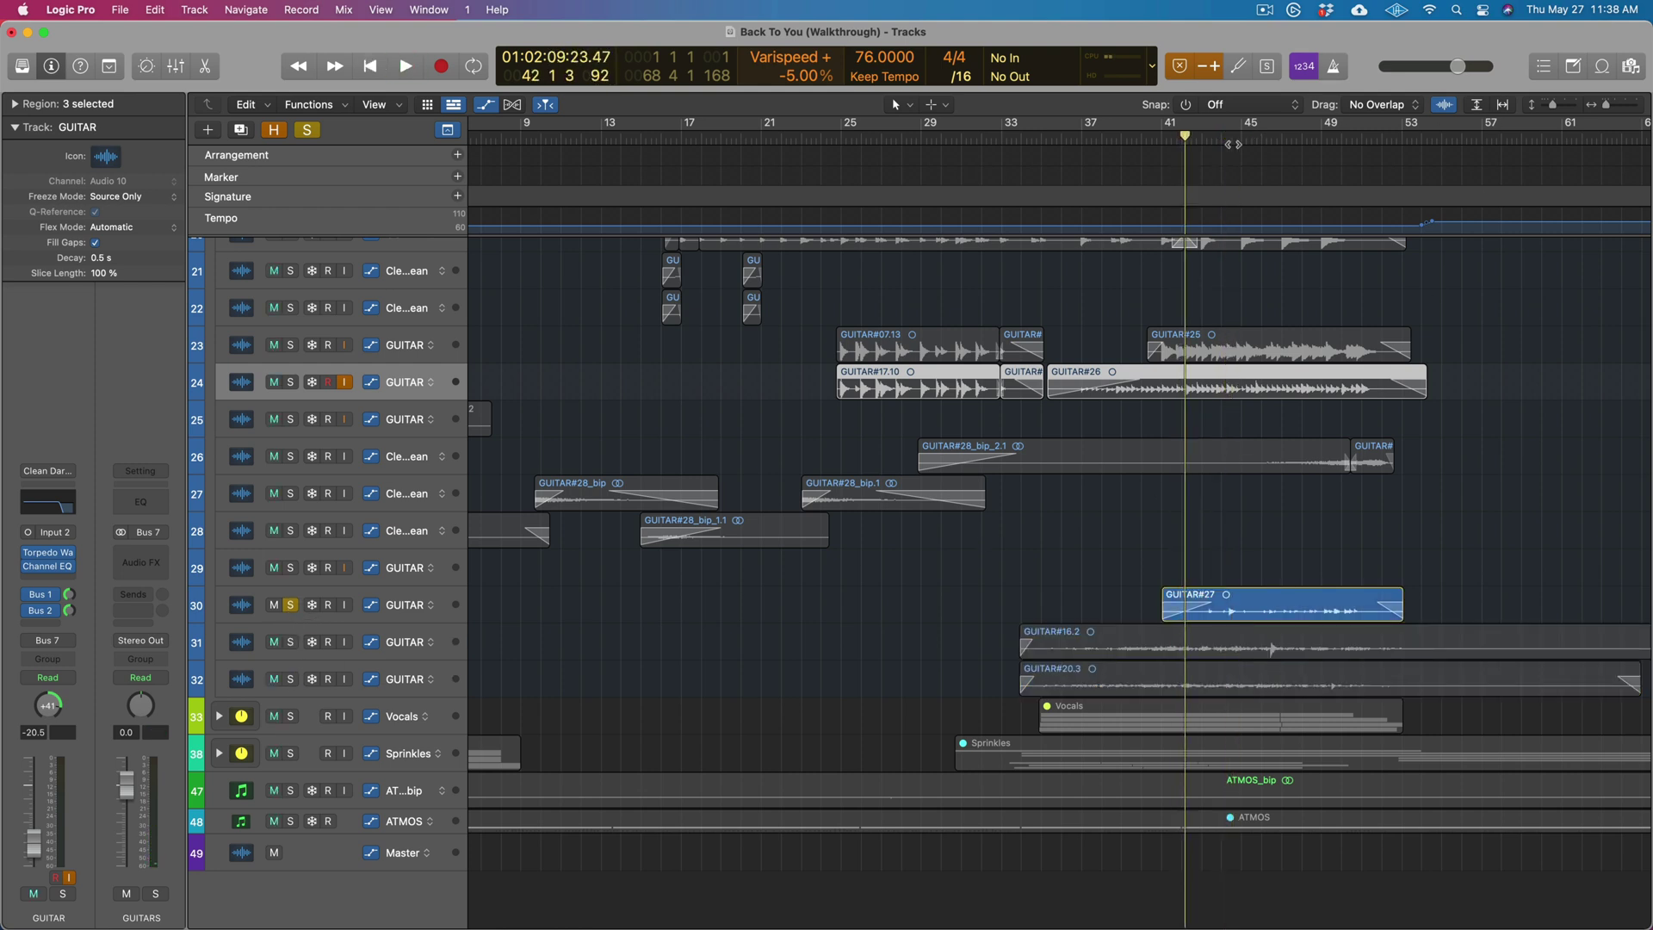
pyautogui.click(1242, 140)
pyautogui.click(1300, 136)
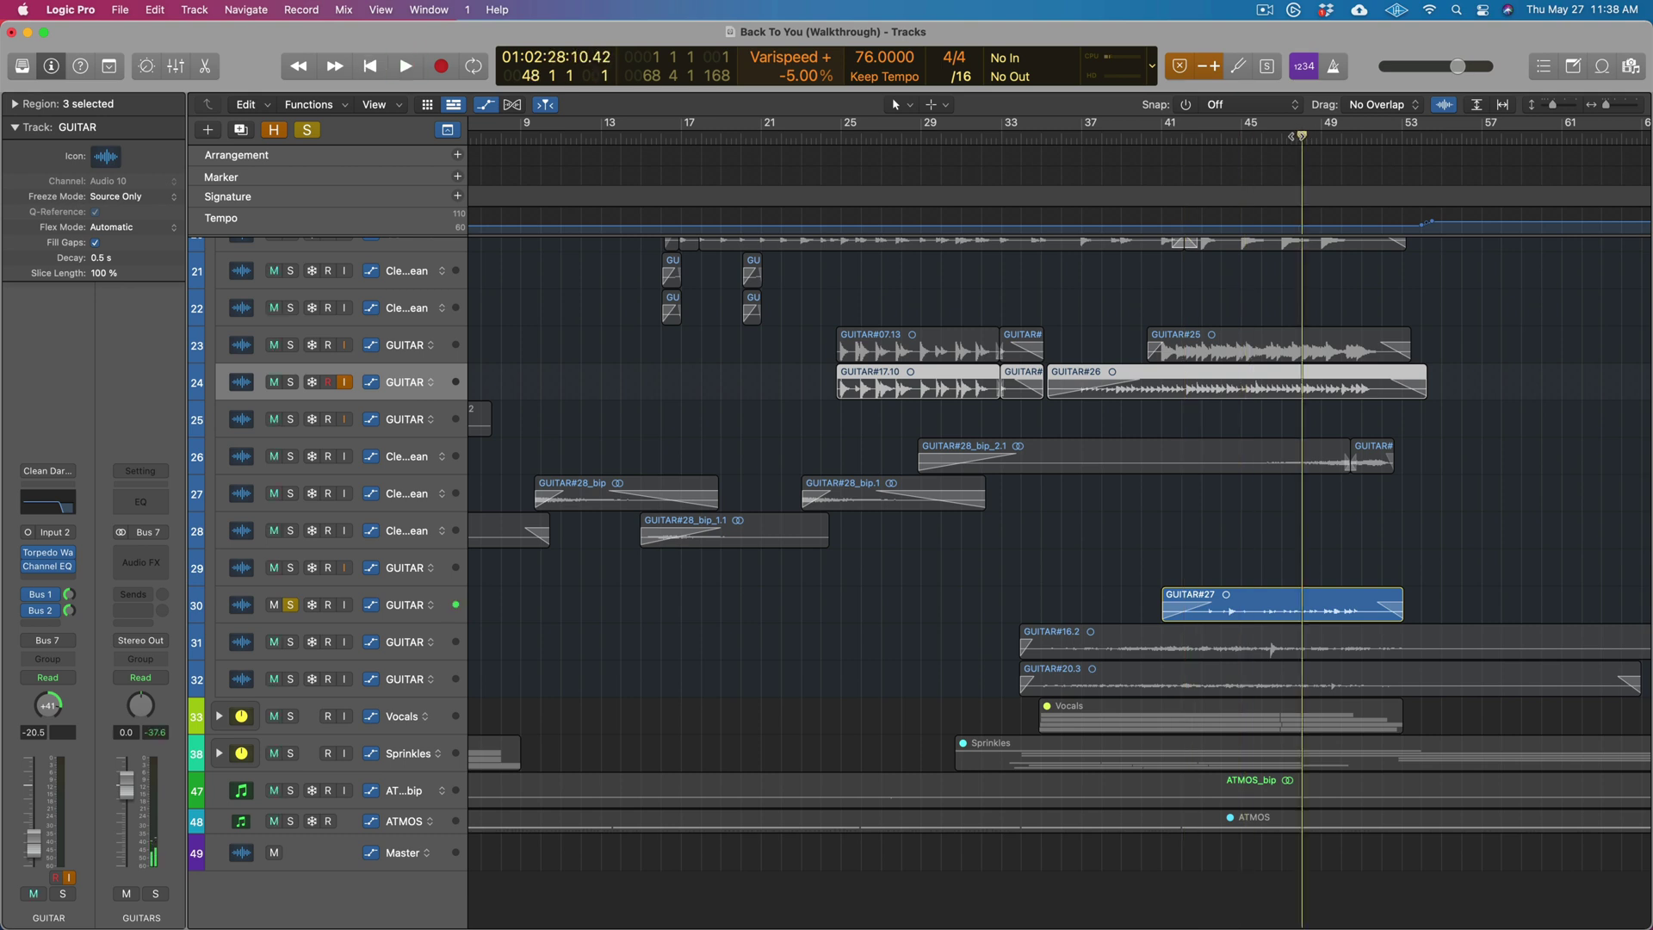
pyautogui.press('space')
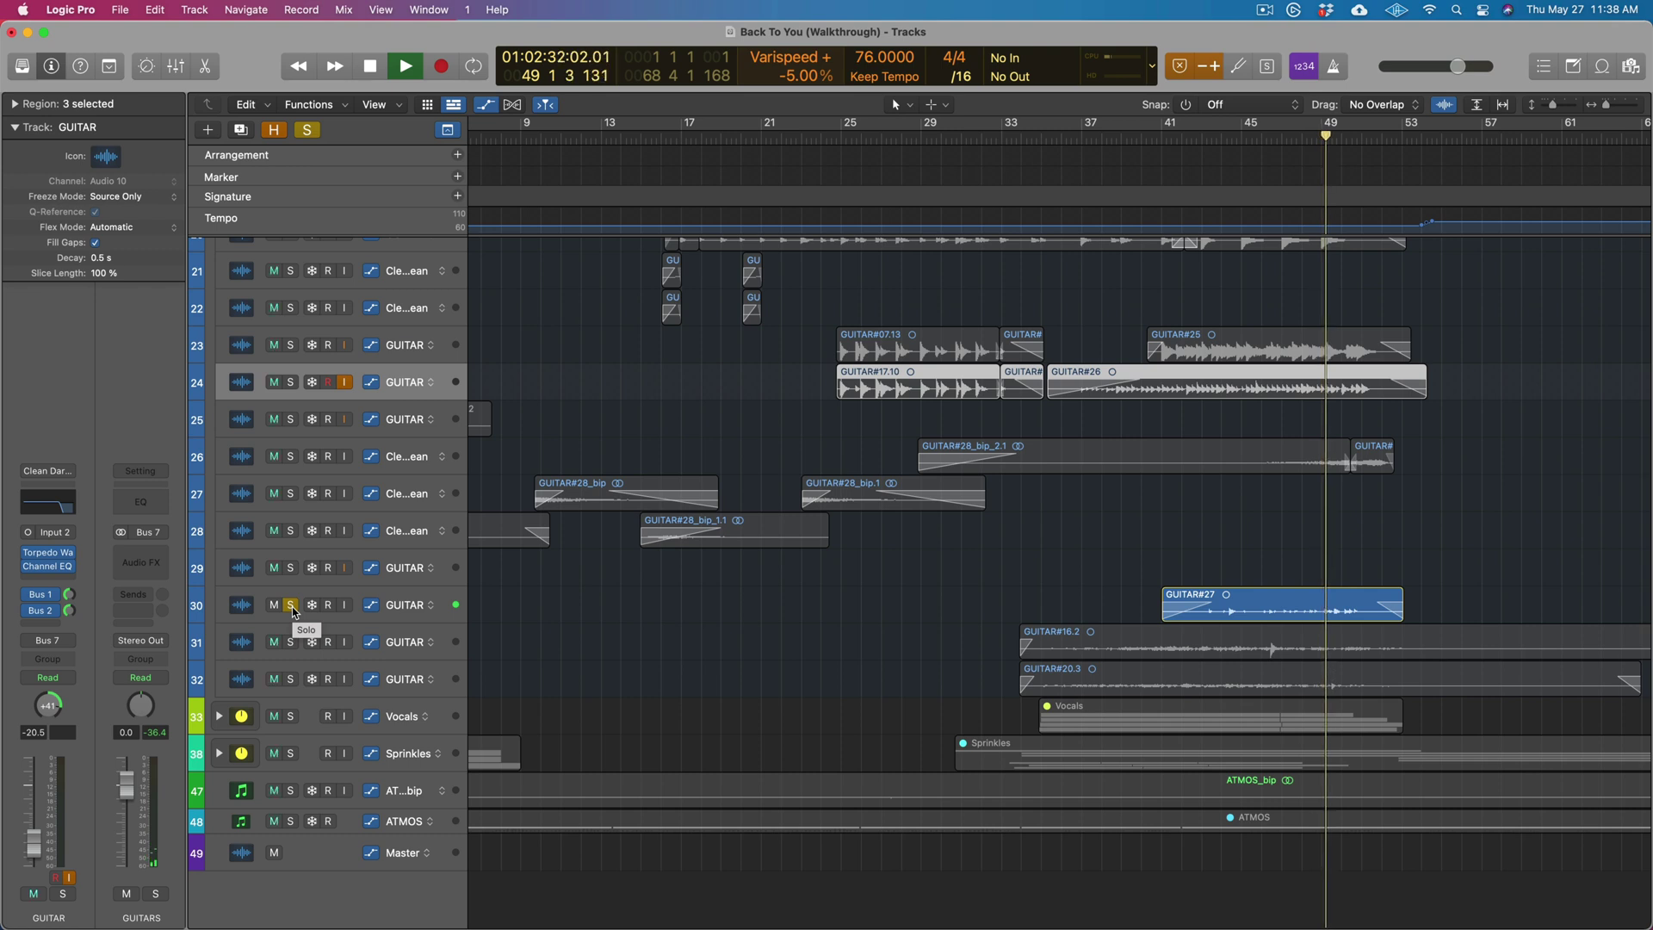
# Clear the solo on track 30 to hear the full mix, stop playback, and return the playhead to bar 3
pyautogui.click(291, 607)
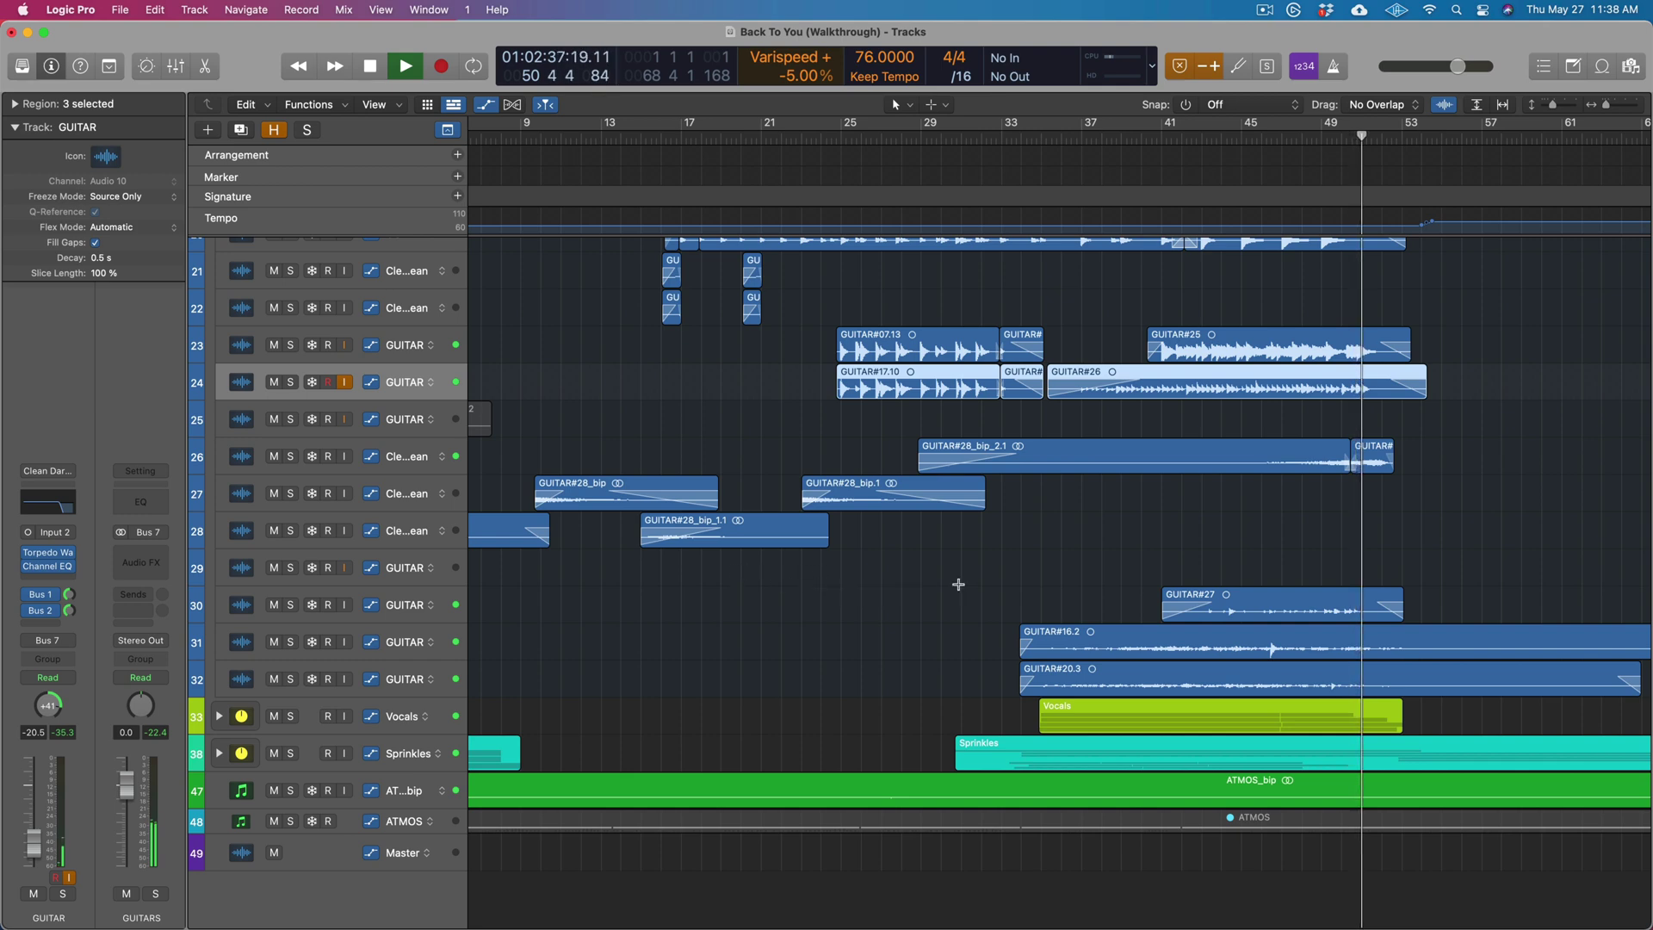
pyautogui.press('space')
pyautogui.hscroll(-2, 948, 579)
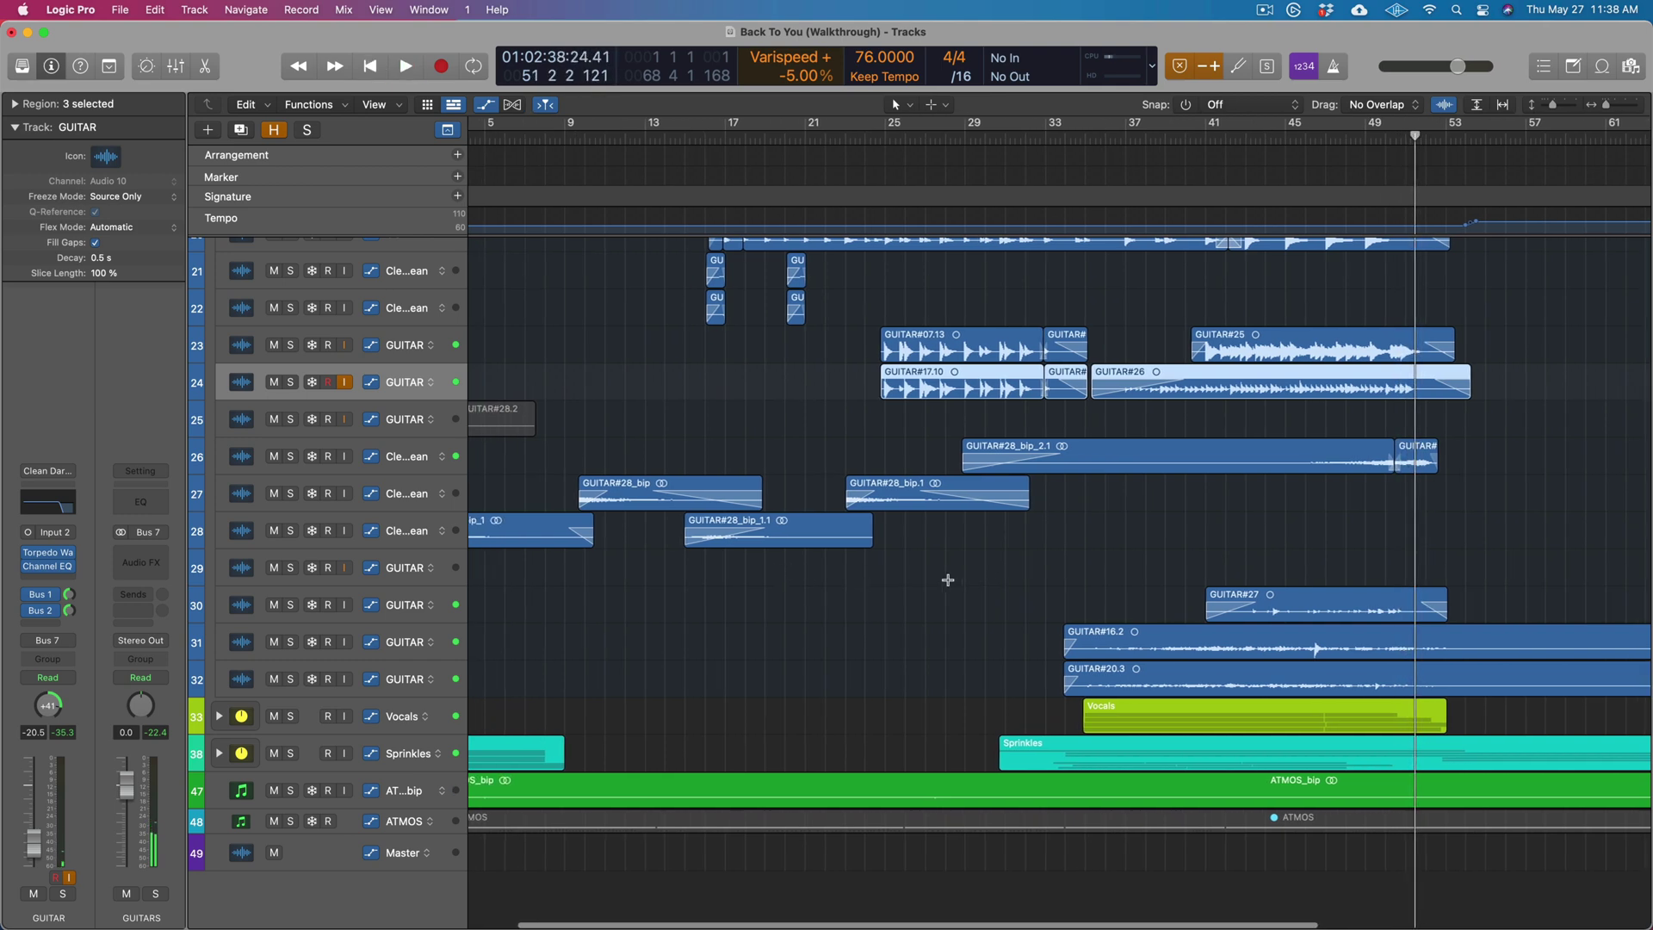
pyautogui.scroll(4, 948, 580)
pyautogui.hscroll(-3, 948, 580)
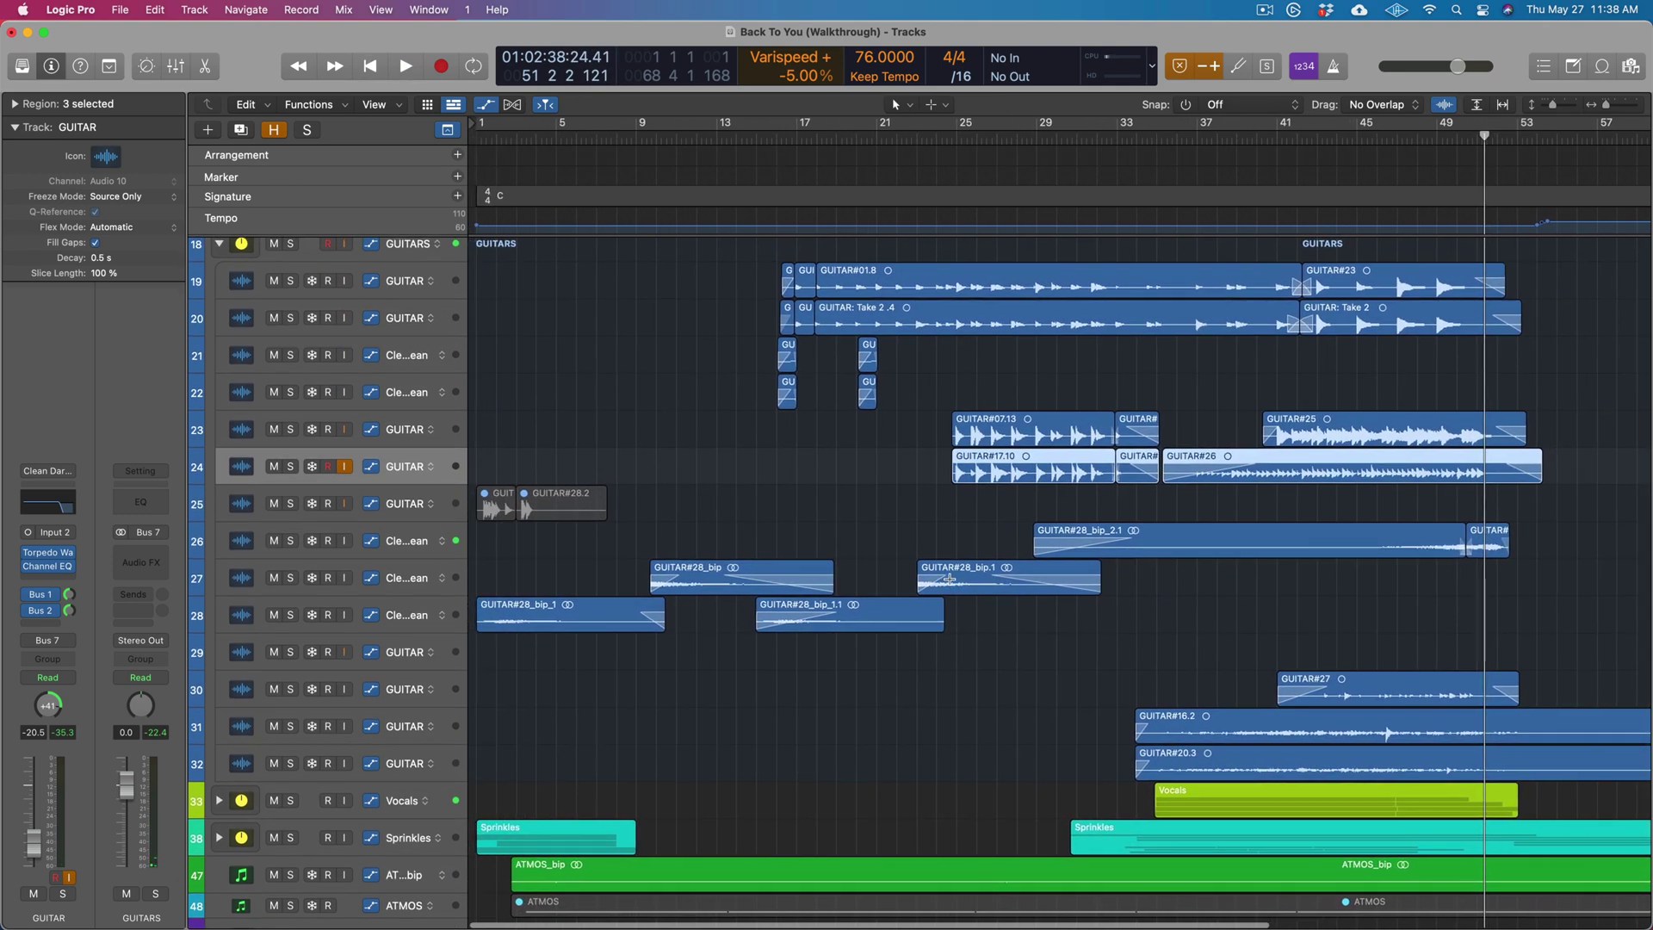
pyautogui.scroll(-2, 950, 581)
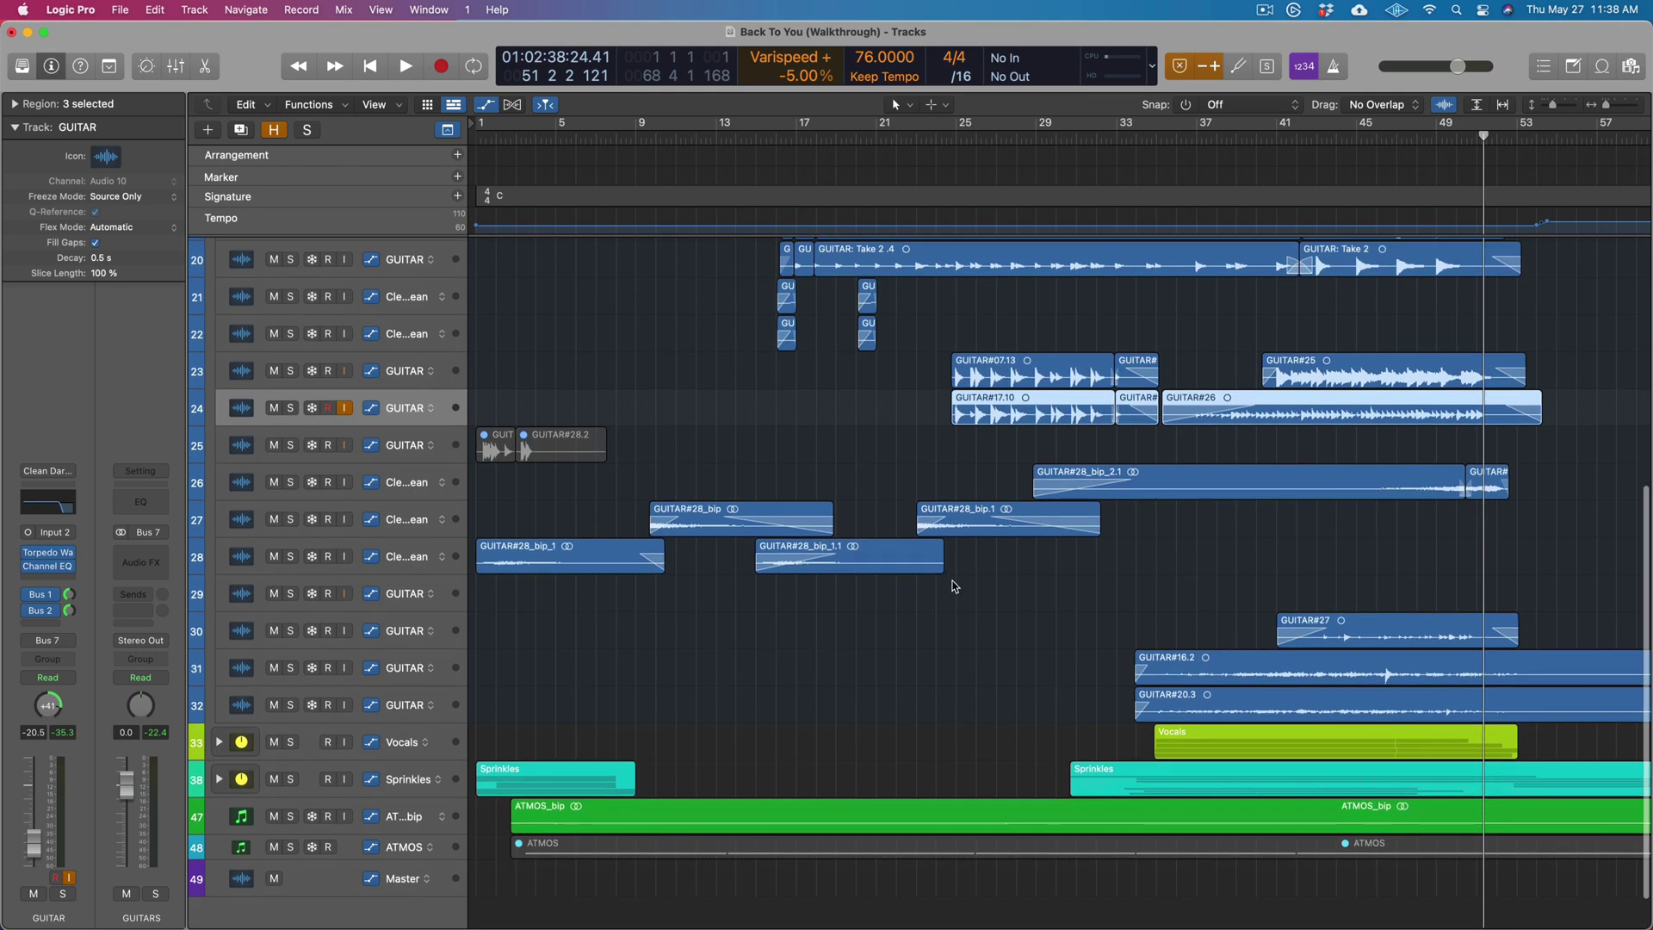
pyautogui.press('Return')
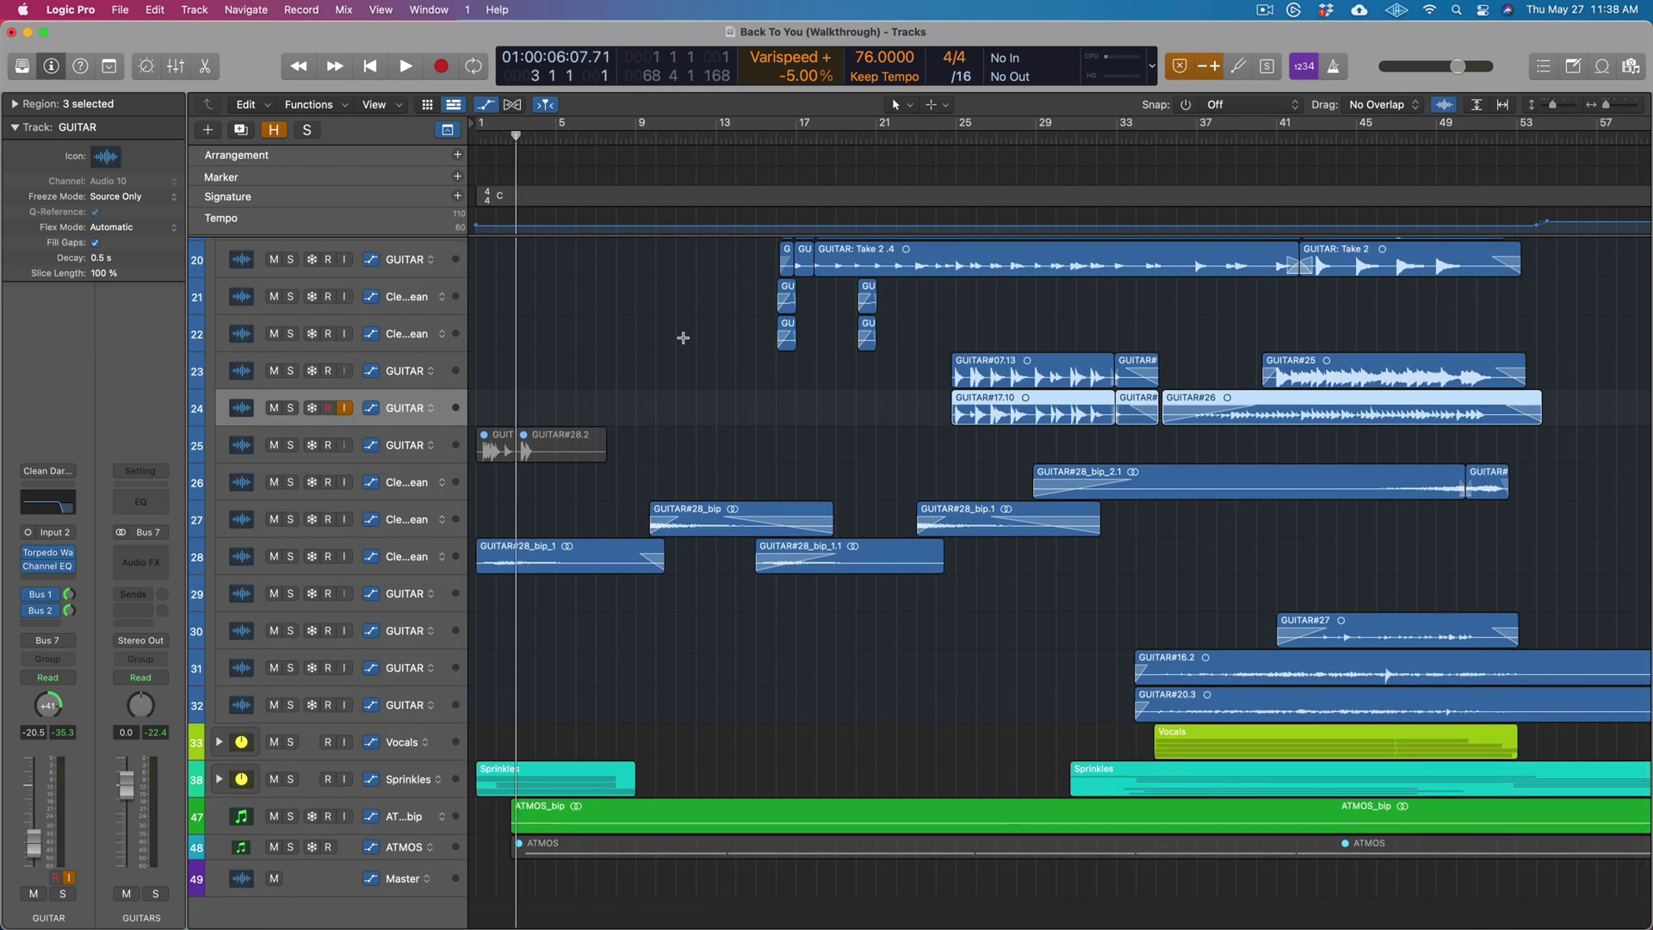
# Enlarge the tracks and split the short loud note between bars 46 and 47 on GUITAR track 31 into its own region
pyautogui.press('super+Down')
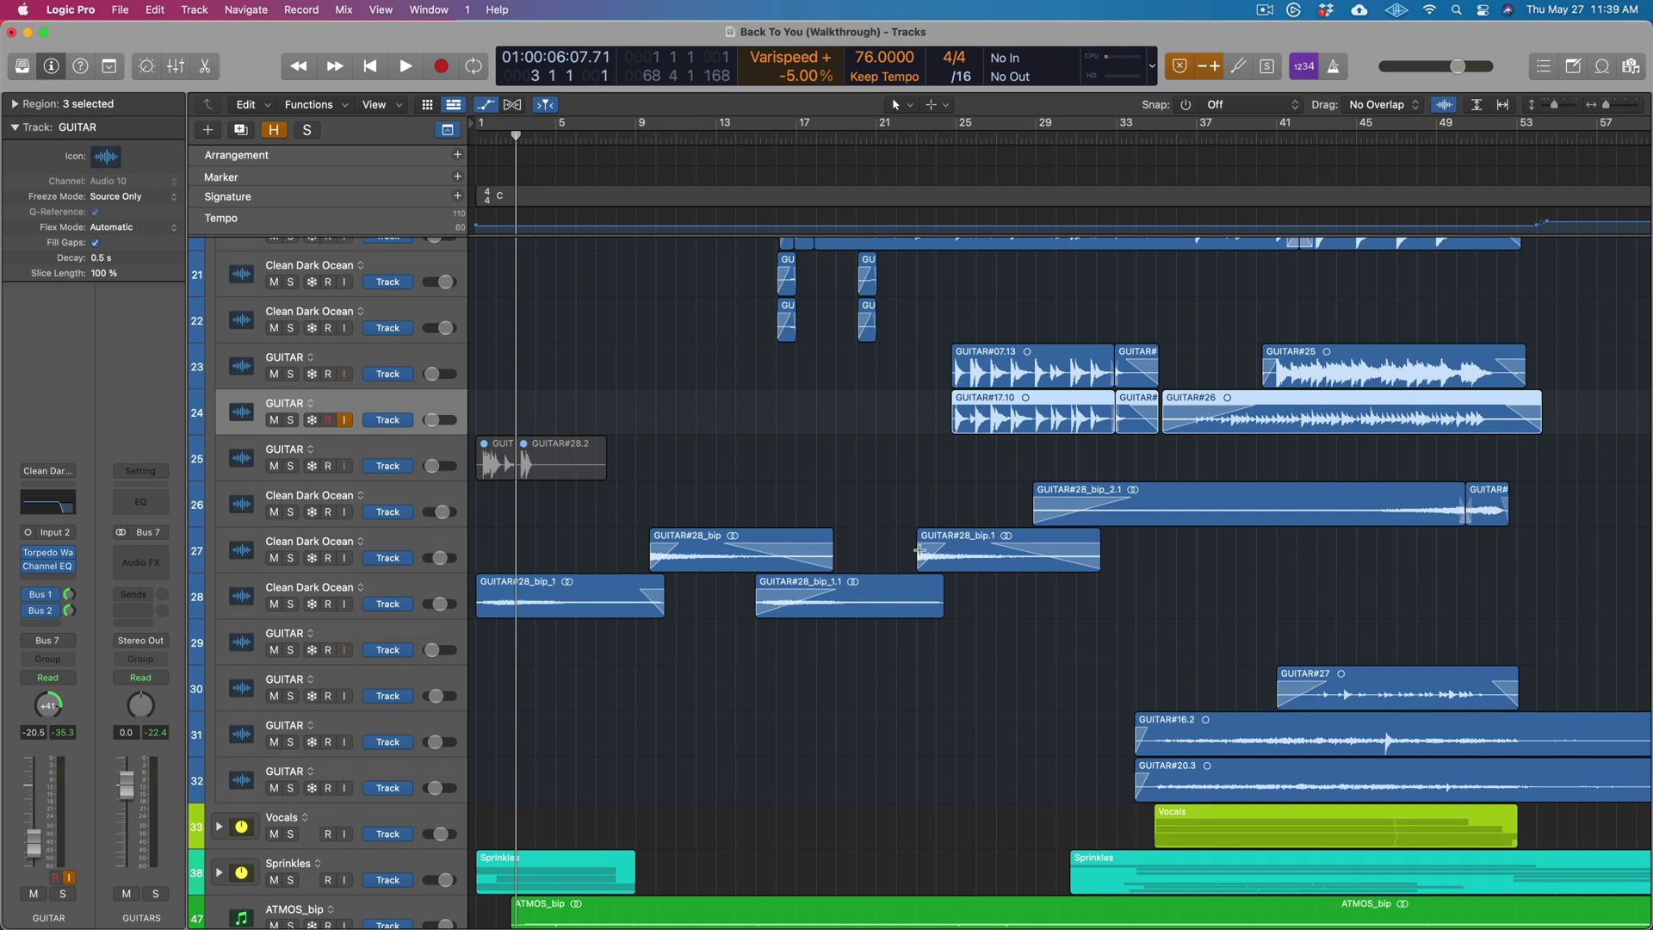
pyautogui.click(1036, 627)
pyautogui.hscroll(5, 1024, 599)
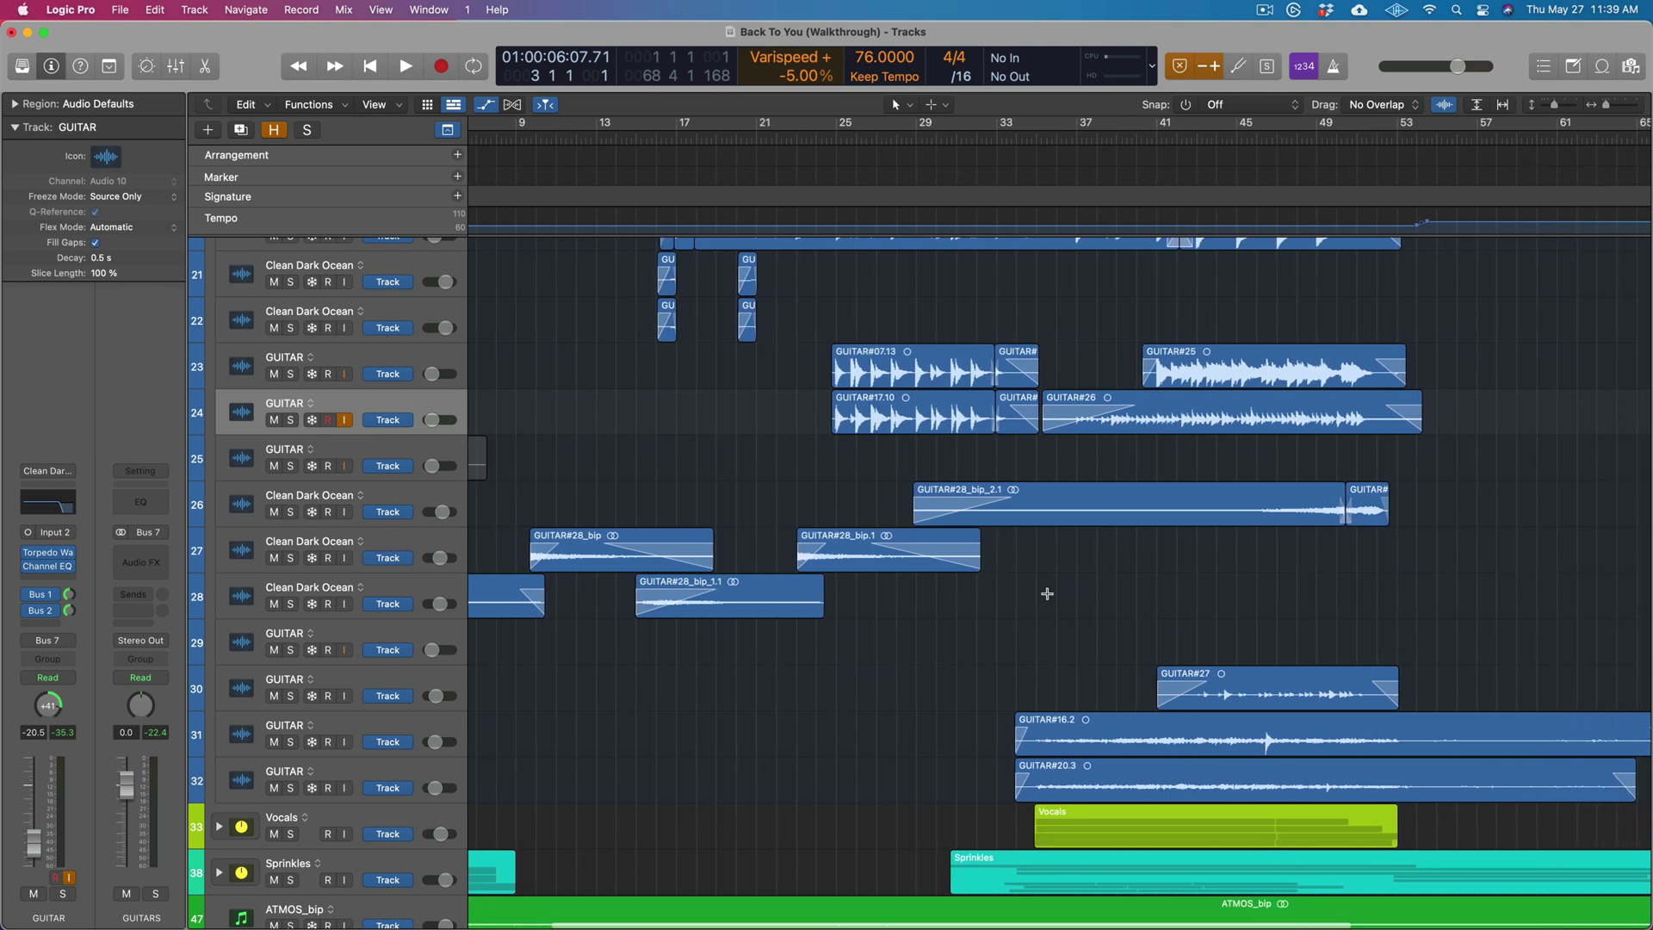
pyautogui.press('super+Right')
pyautogui.press('super+Right')
pyautogui.hscroll(15, 1049, 598)
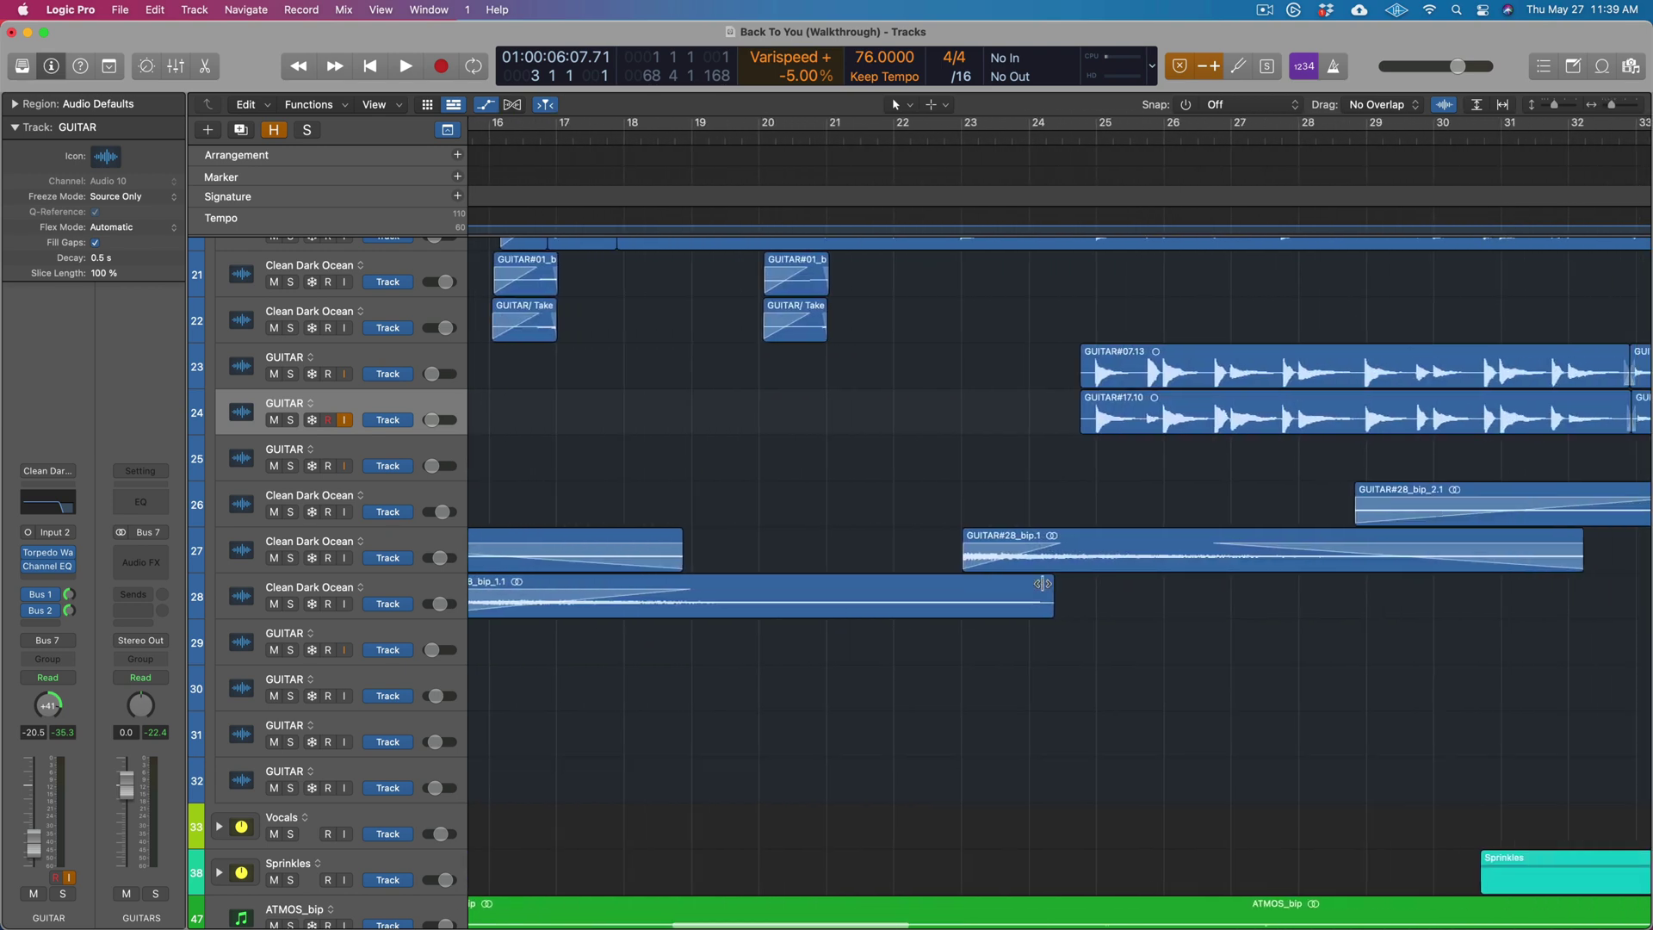
pyautogui.hscroll(13, 1045, 592)
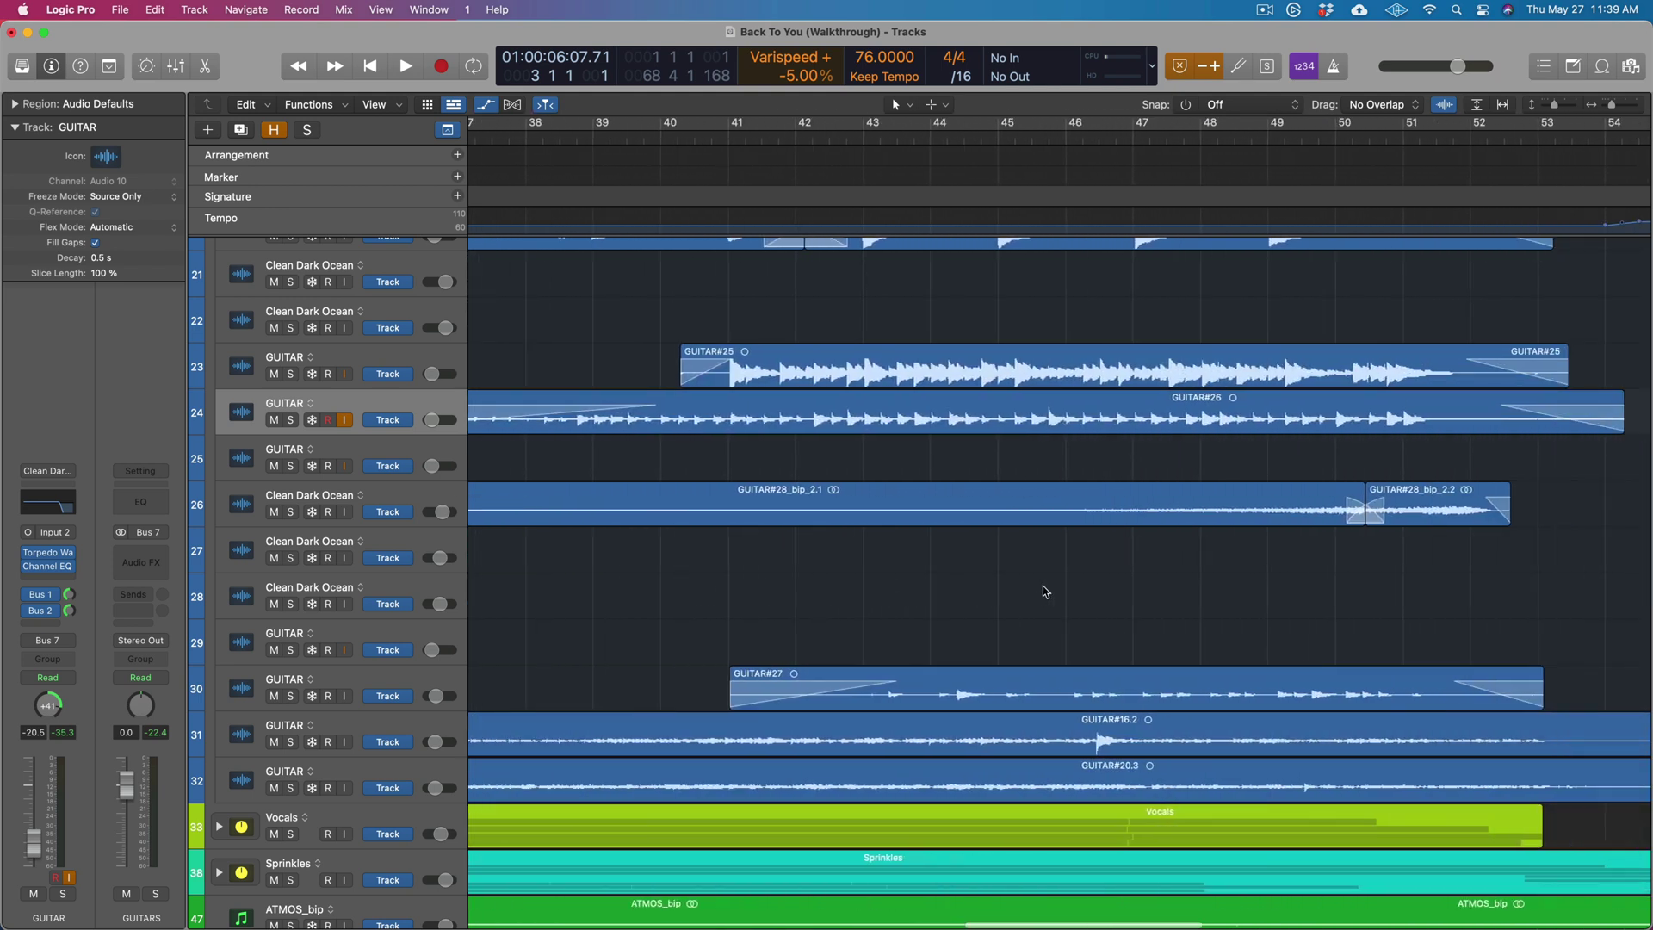
pyautogui.moveTo(1095, 727); pyautogui.dragTo(1126, 734)
pyautogui.click(1112, 727)
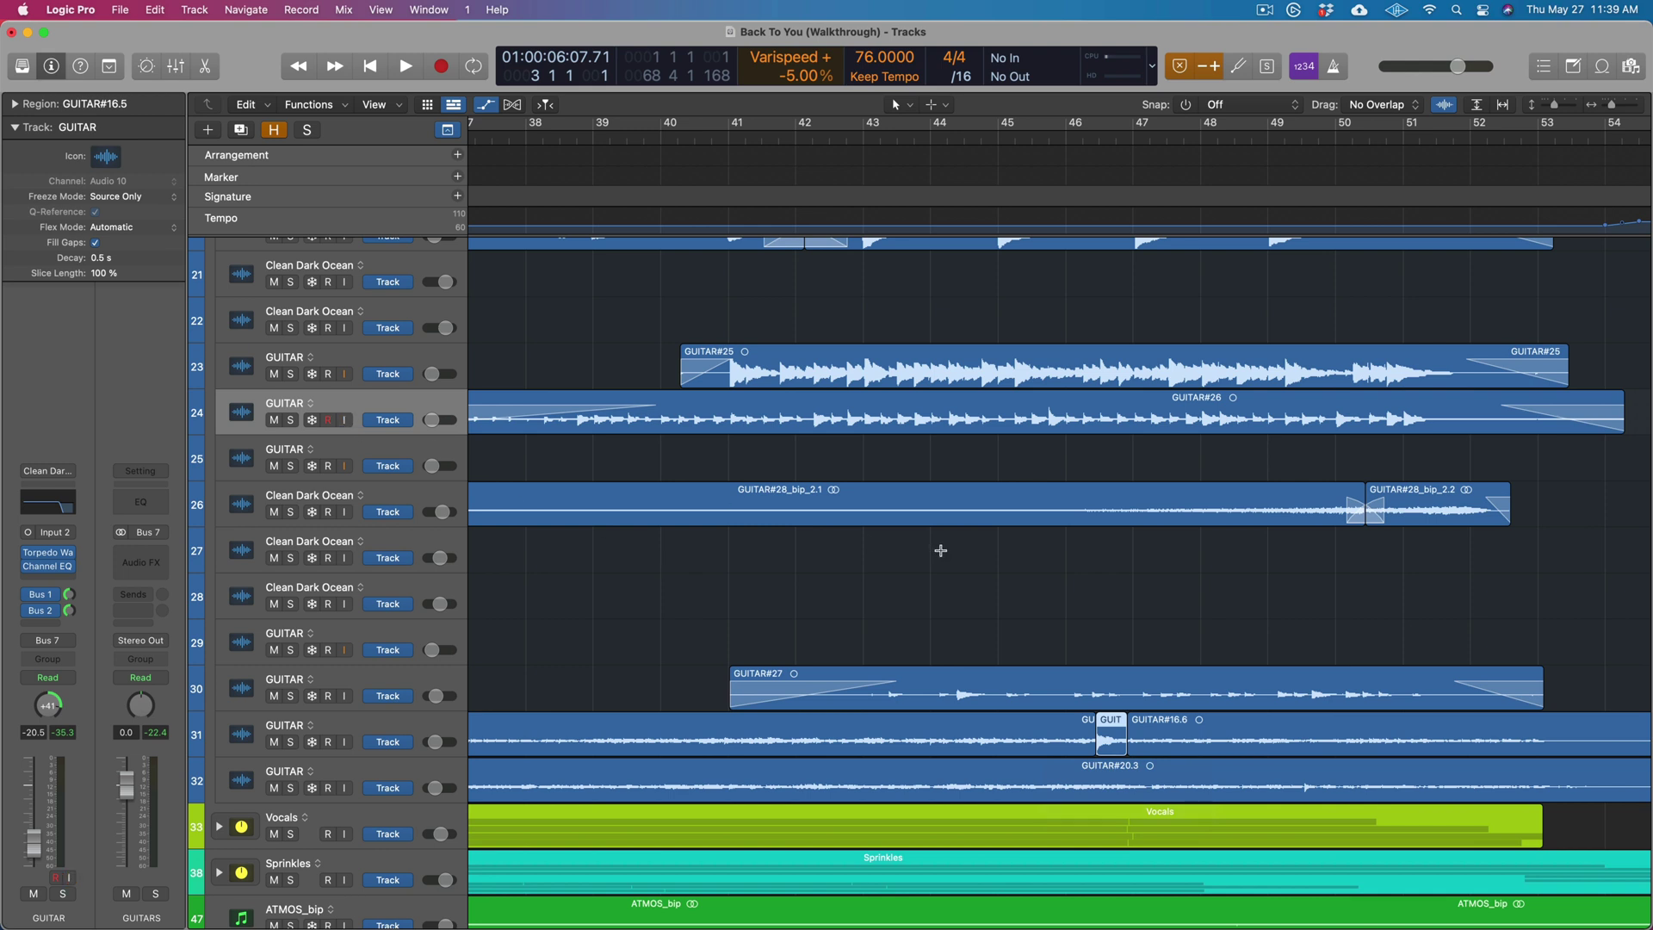
# Add a stereo ValhallaVintageVerb to GUITAR track 31 and set its decay to 14.75 s
pyautogui.click(446, 719)
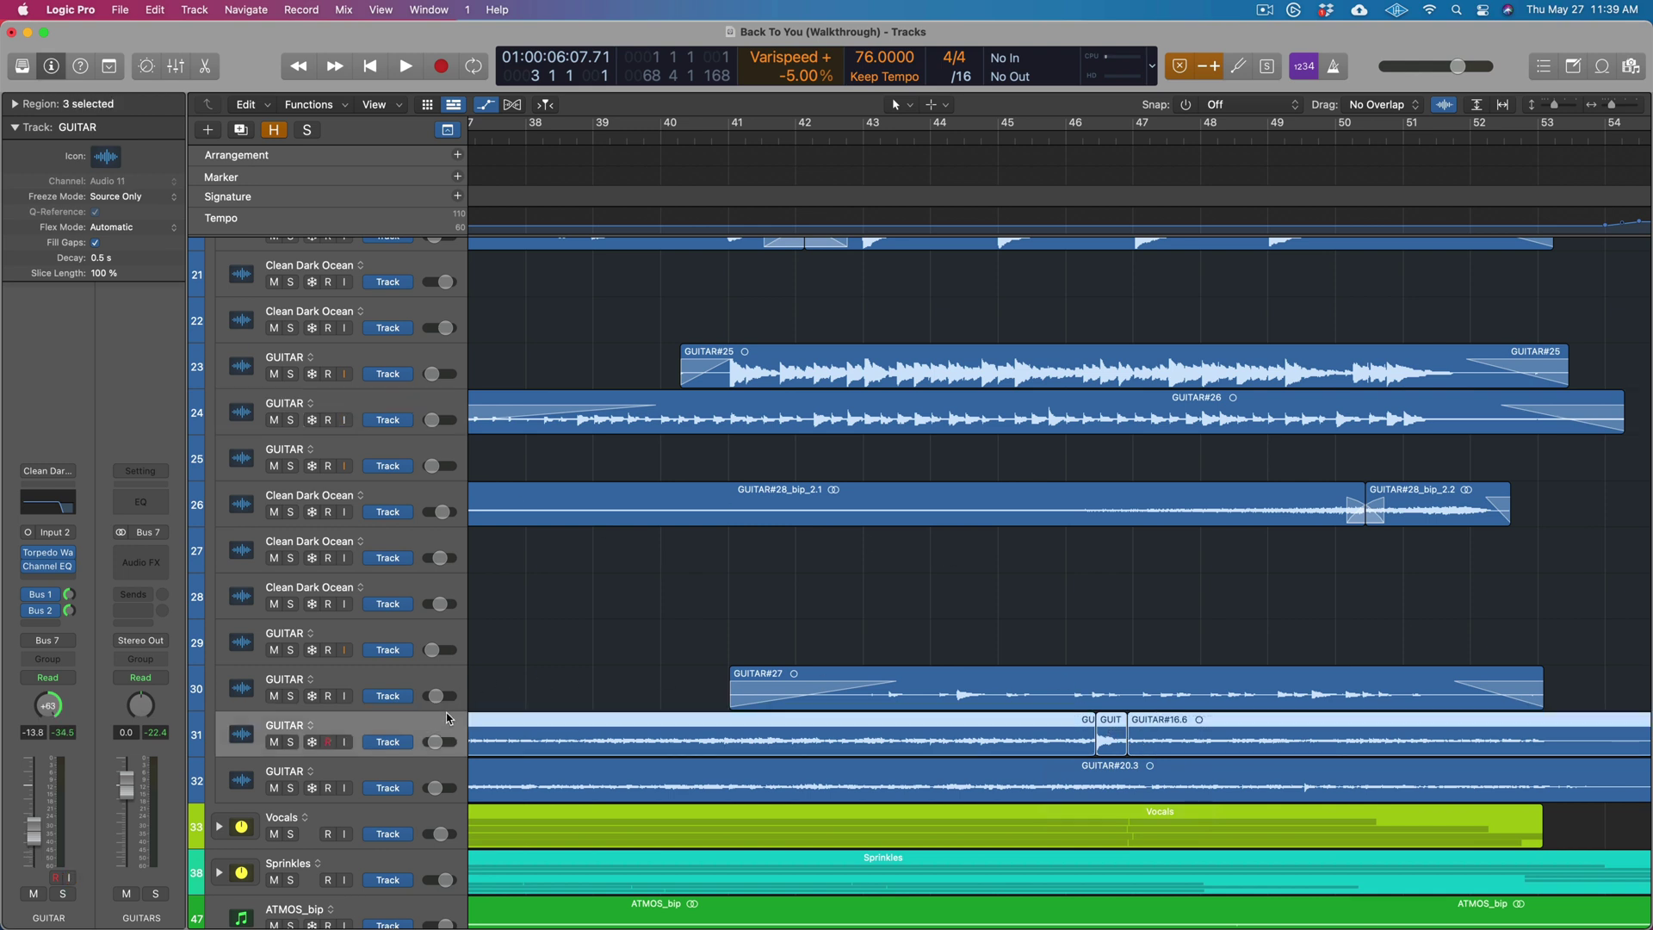
pyautogui.click(48, 579)
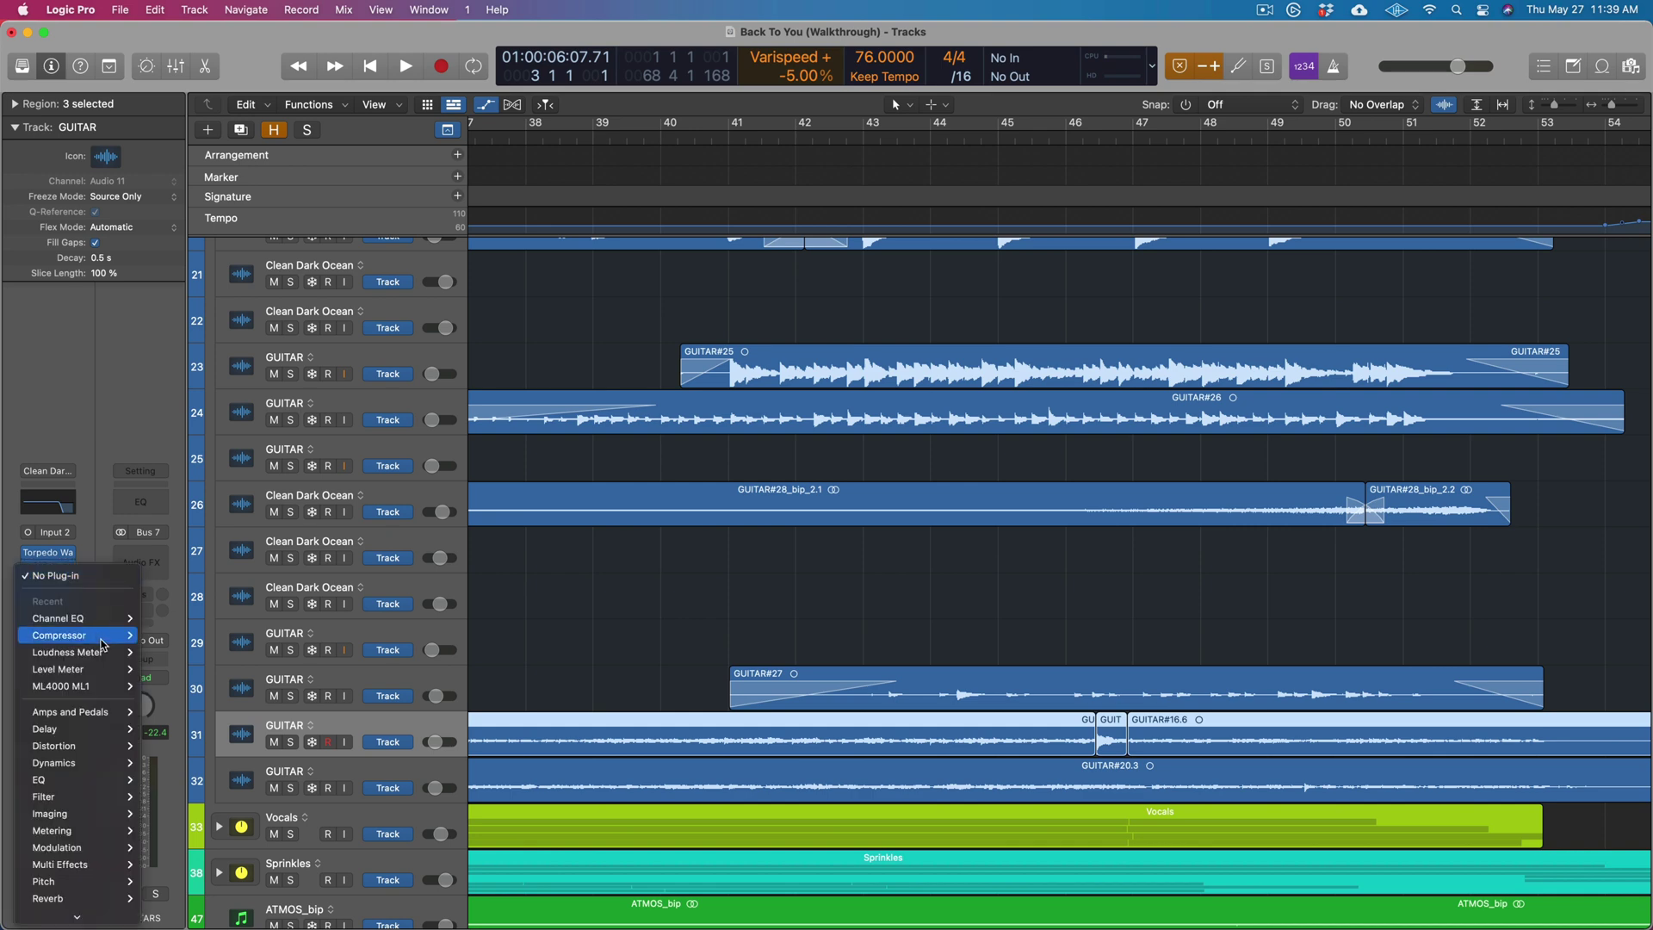
pyautogui.moveTo(84, 913)
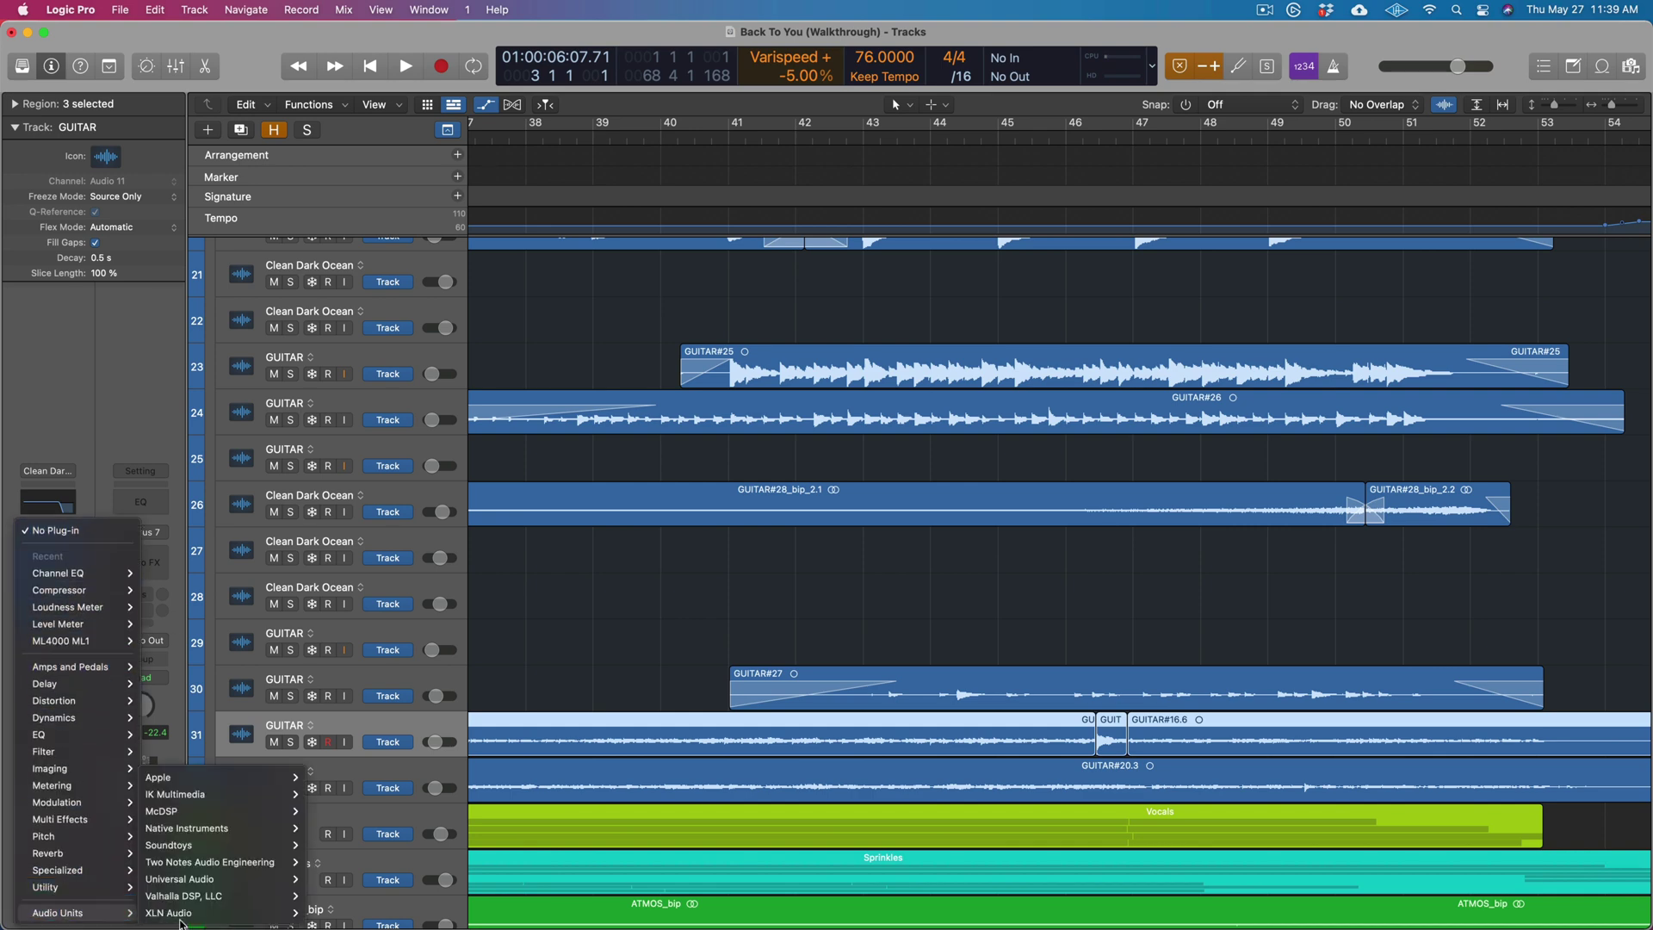
pyautogui.moveTo(228, 880)
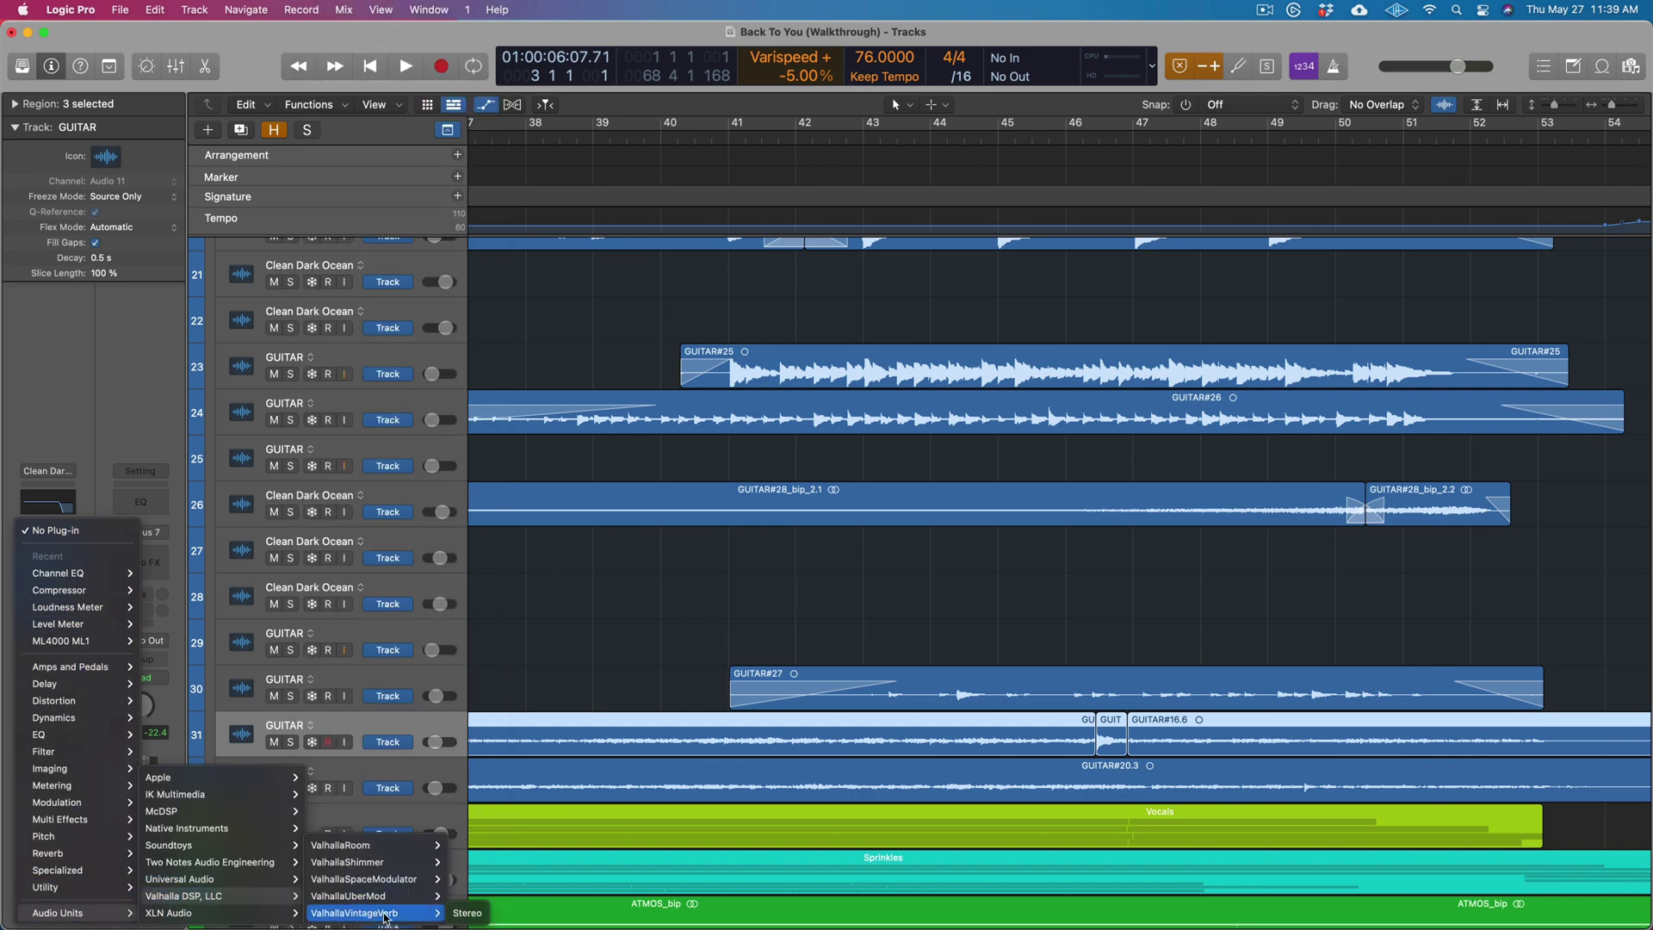
pyautogui.click(466, 913)
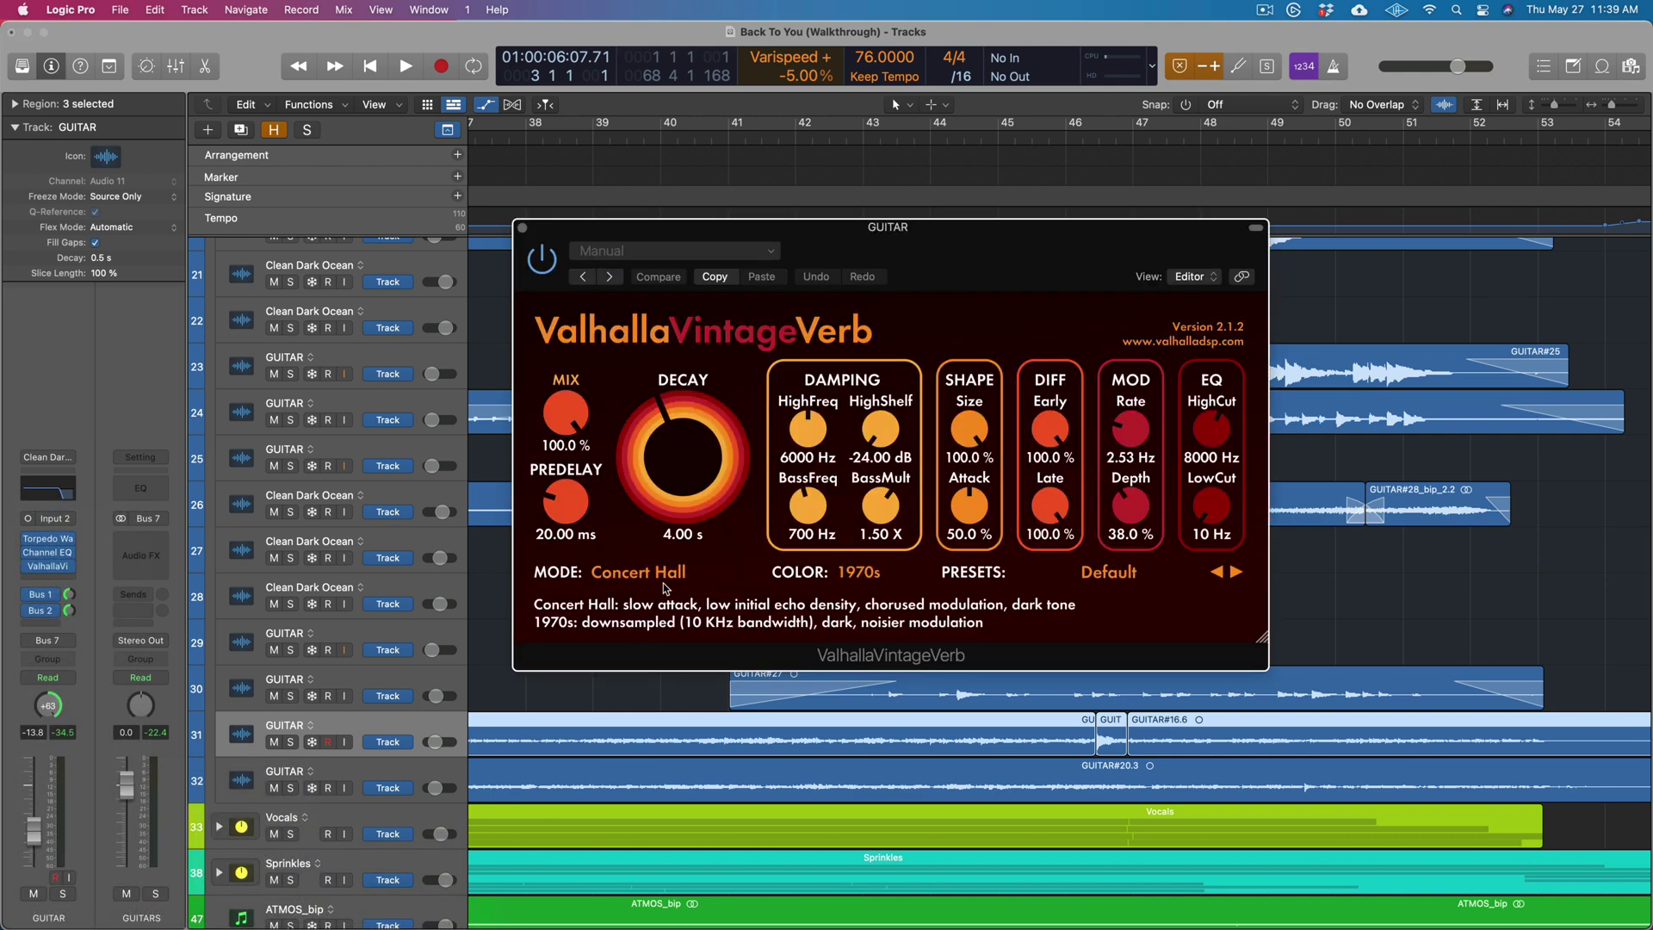
pyautogui.moveTo(679, 479); pyautogui.dragTo(680, 429)
# Bounce the isolated note region in place to a new track with its audio tail, muting the source, and close the reverb window
pyautogui.click(1162, 726)
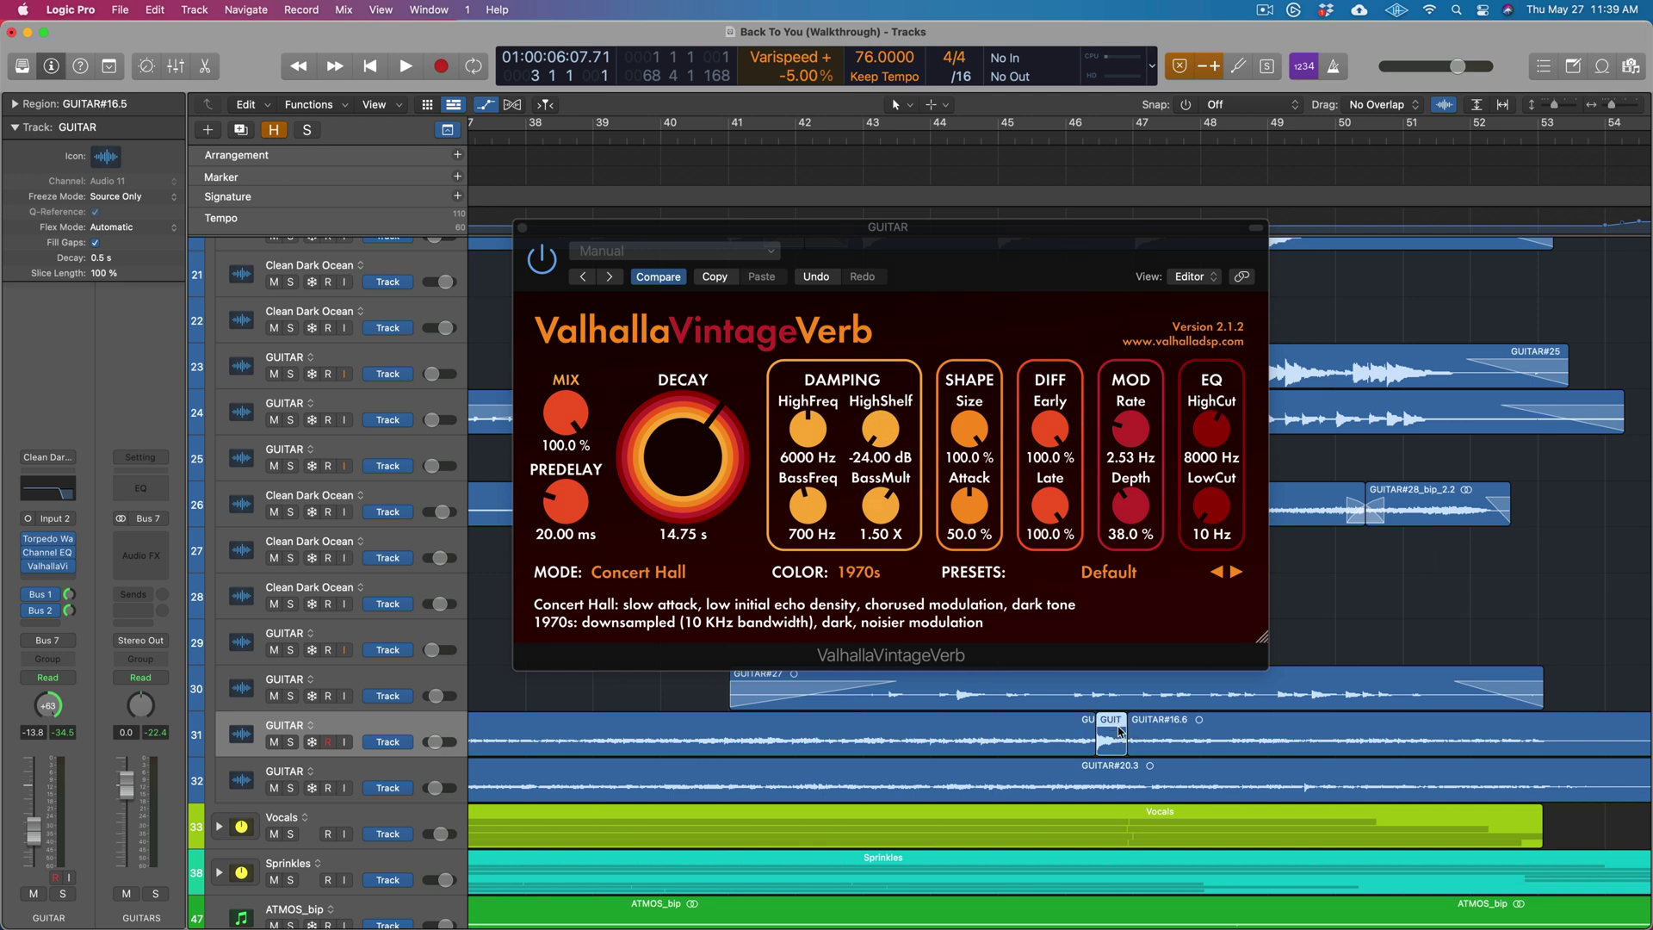
pyautogui.hotkey('ctrl', 'b')
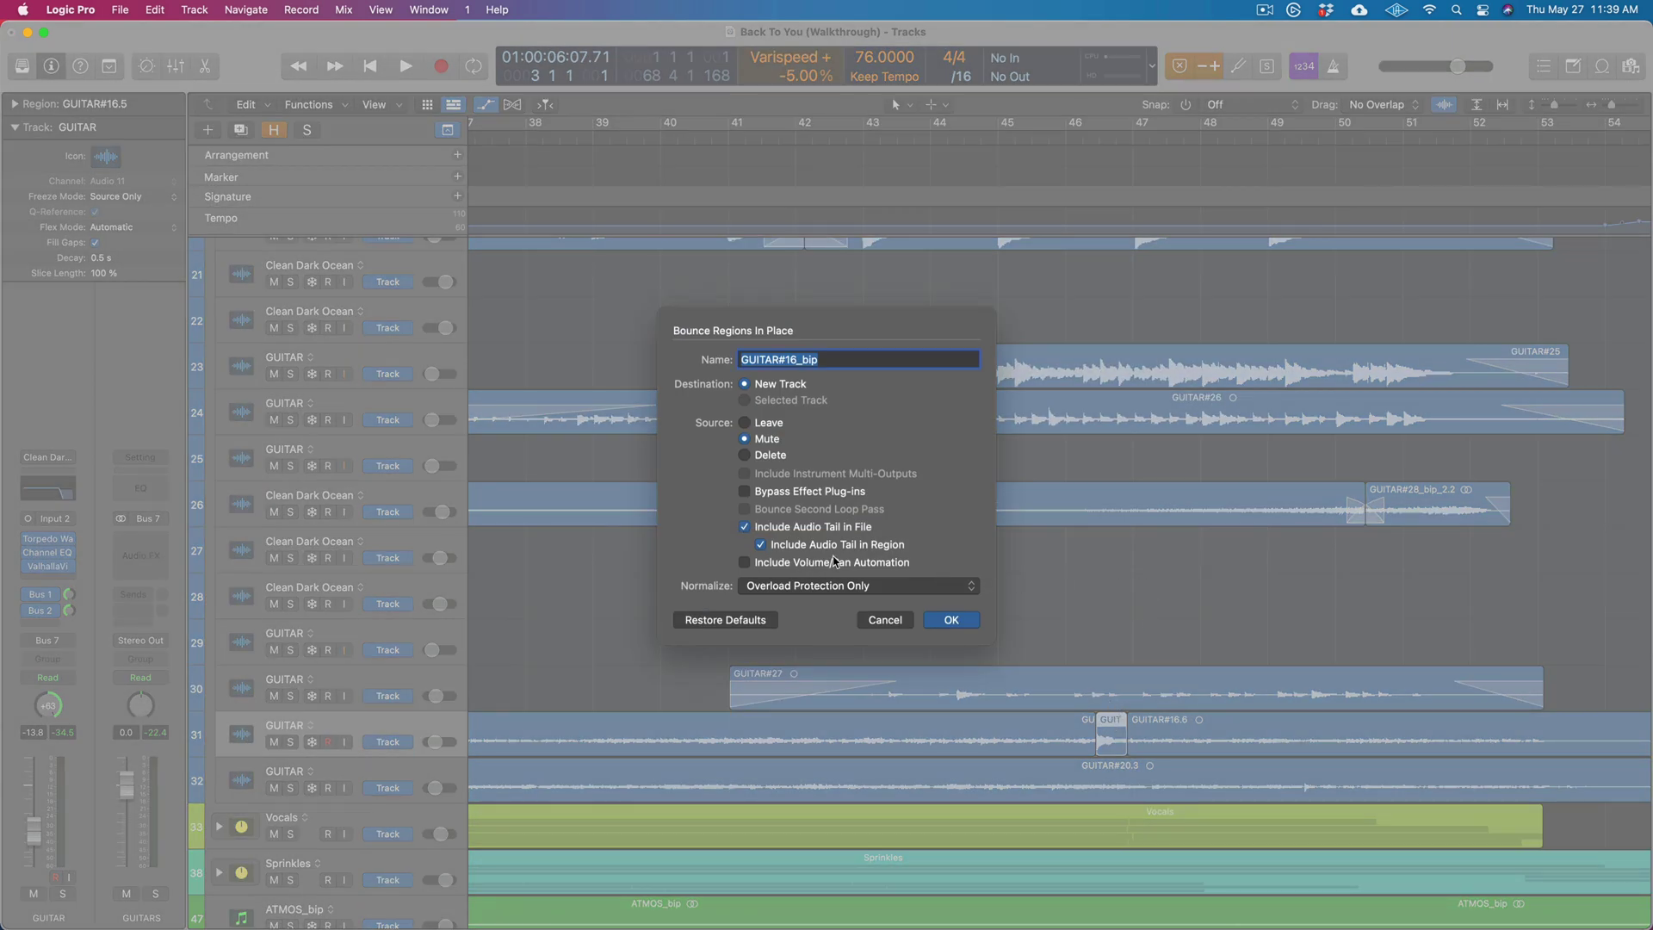
pyautogui.click(954, 621)
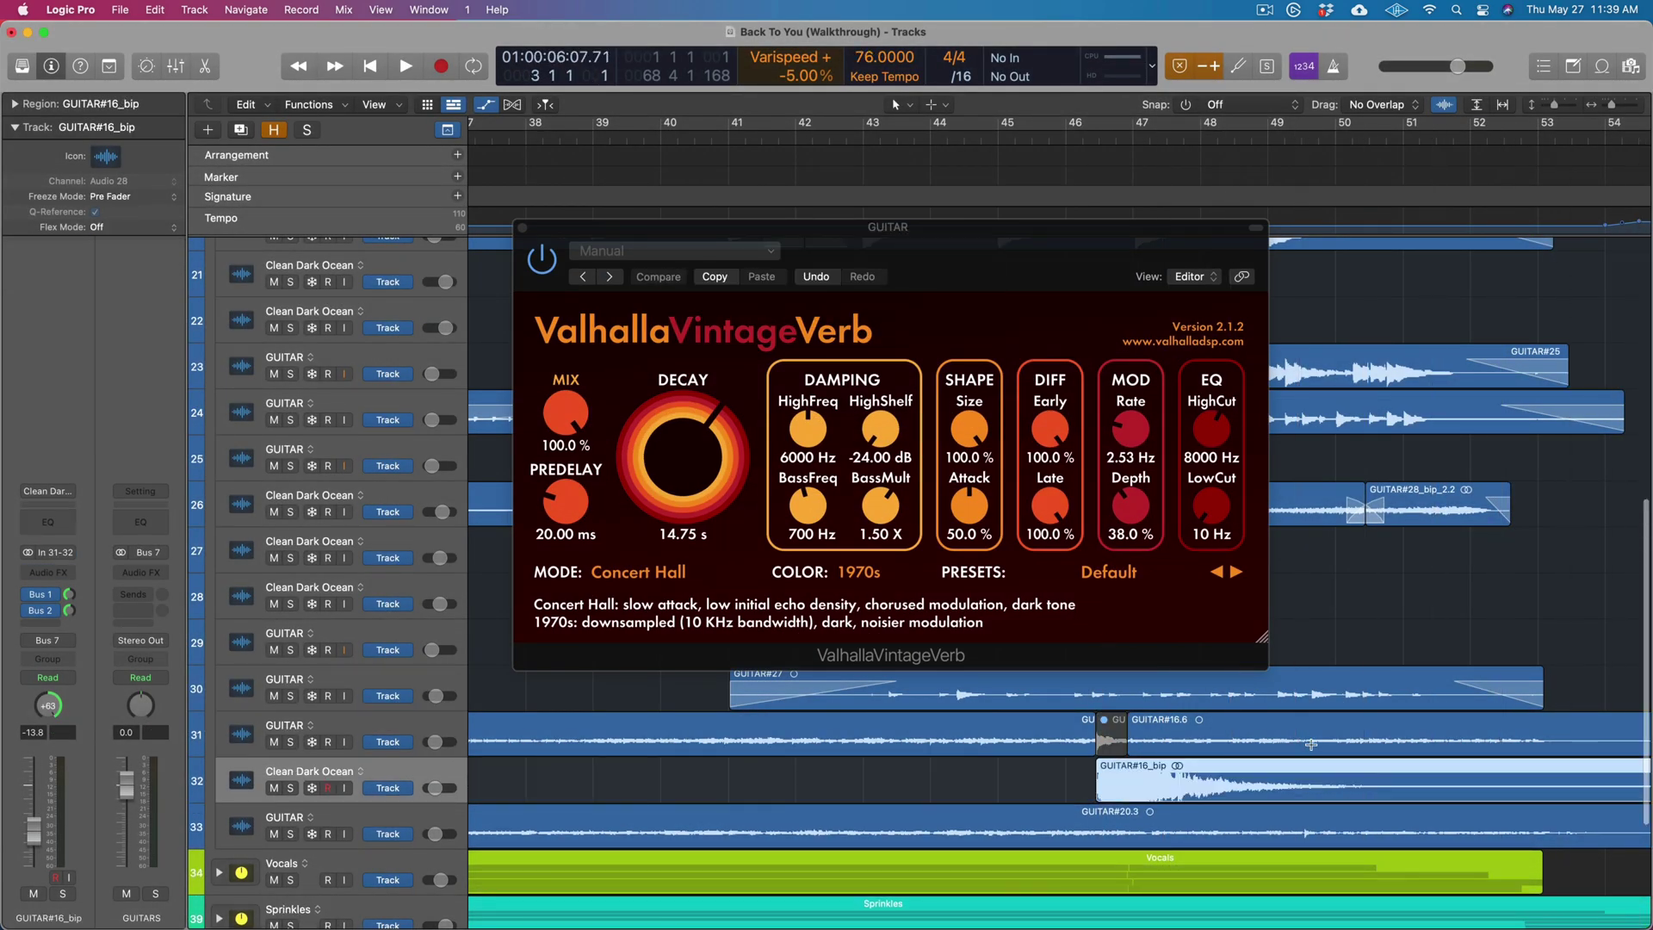
pyautogui.click(523, 227)
# Solo the new bounced track 32 and play it from the start of its region
pyautogui.hscroll(3, 1092, 662)
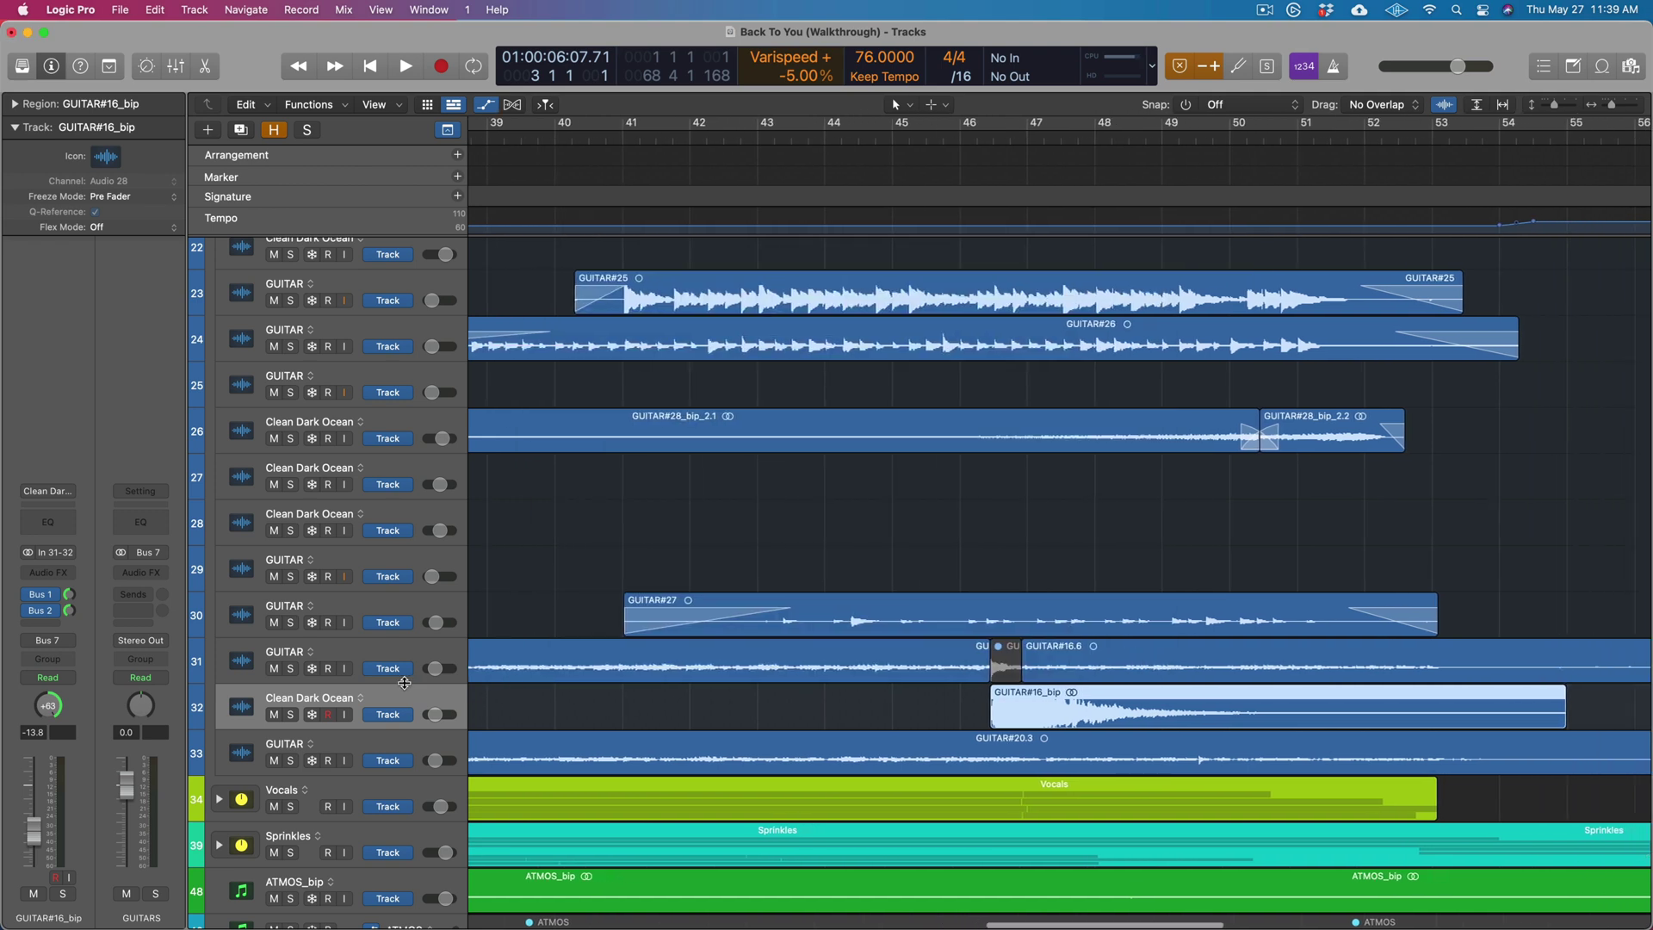
pyautogui.click(292, 716)
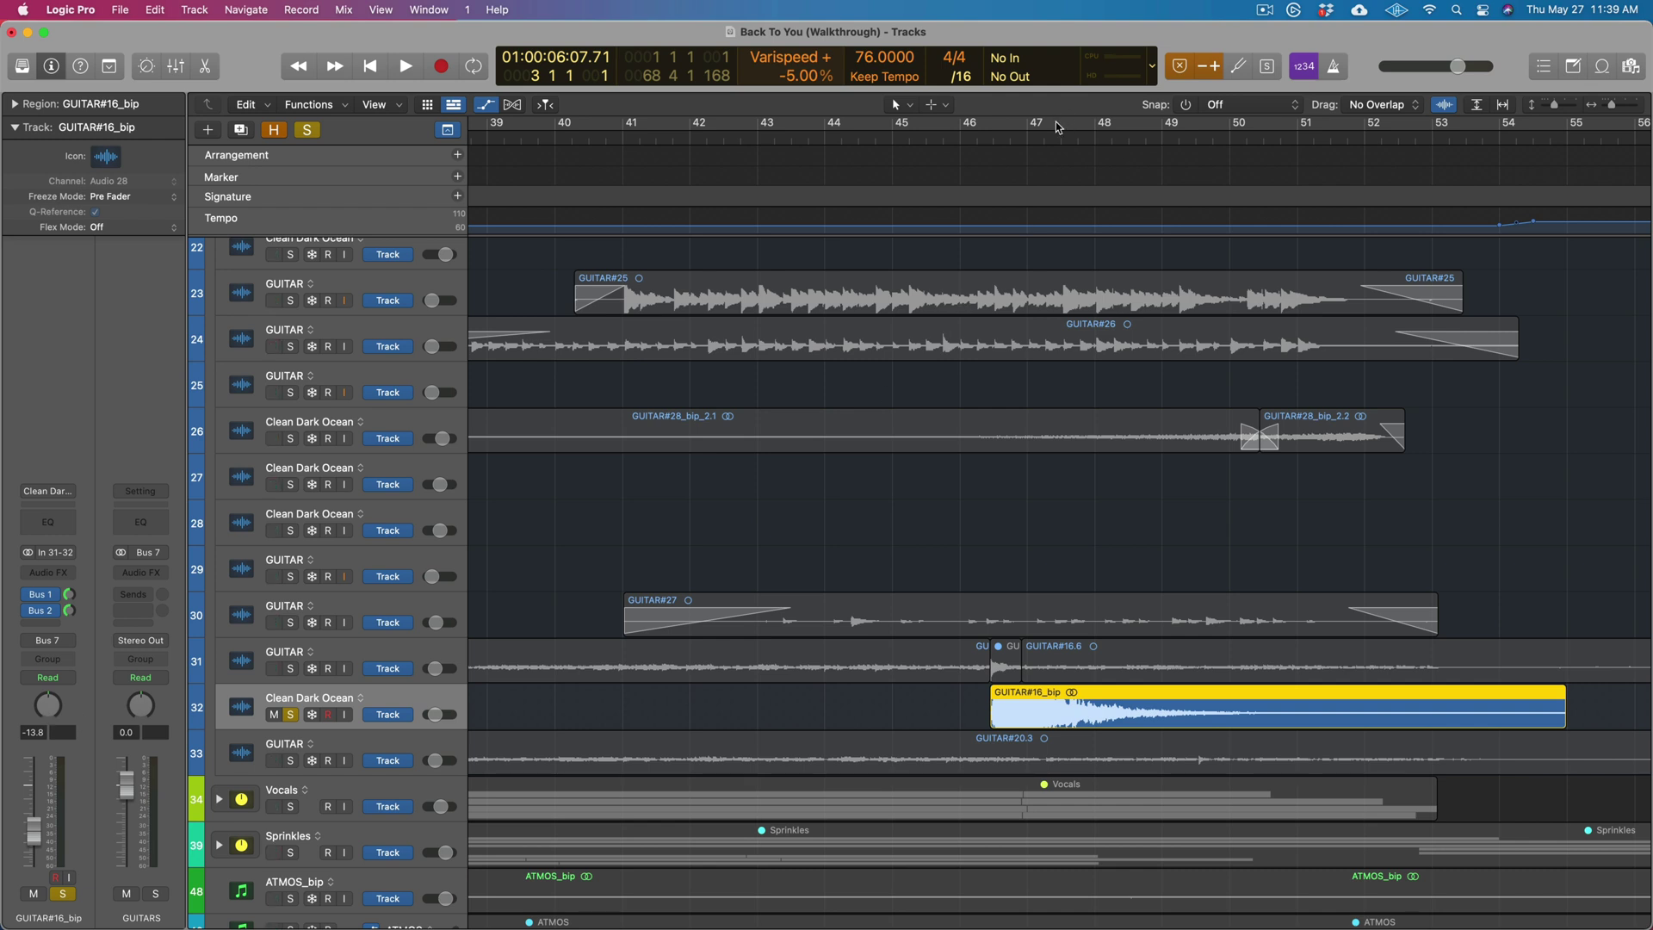
pyautogui.click(995, 129)
pyautogui.press('space')
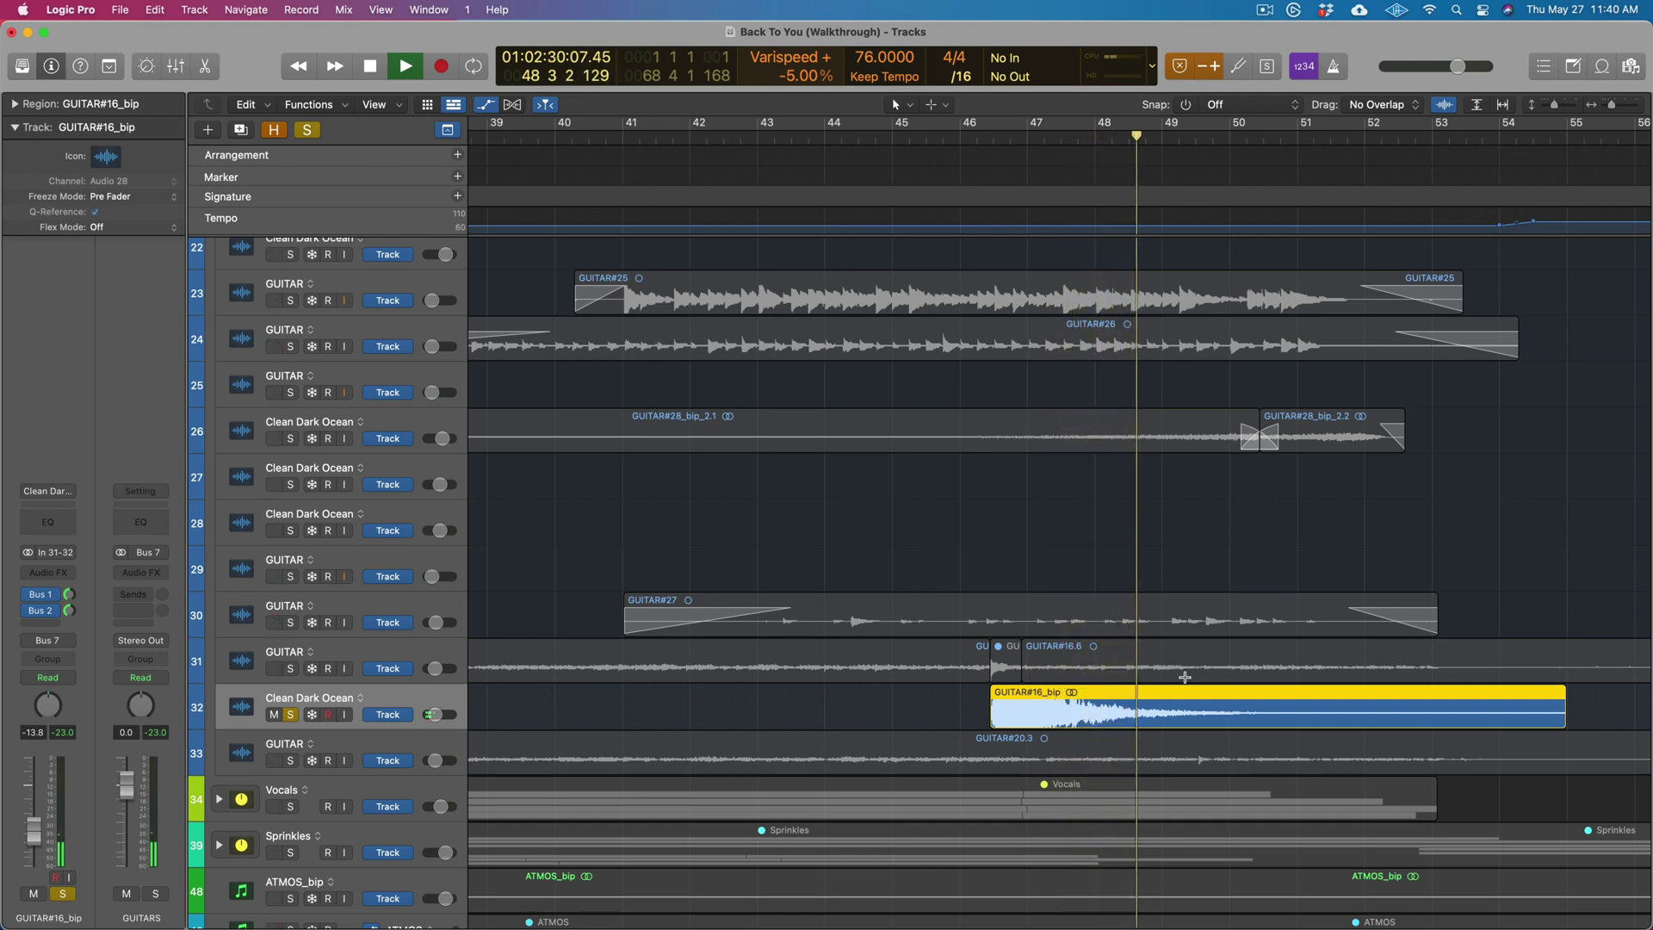
# Stop playback and reverse the bounced guitar region on track 32
pyautogui.press('space')
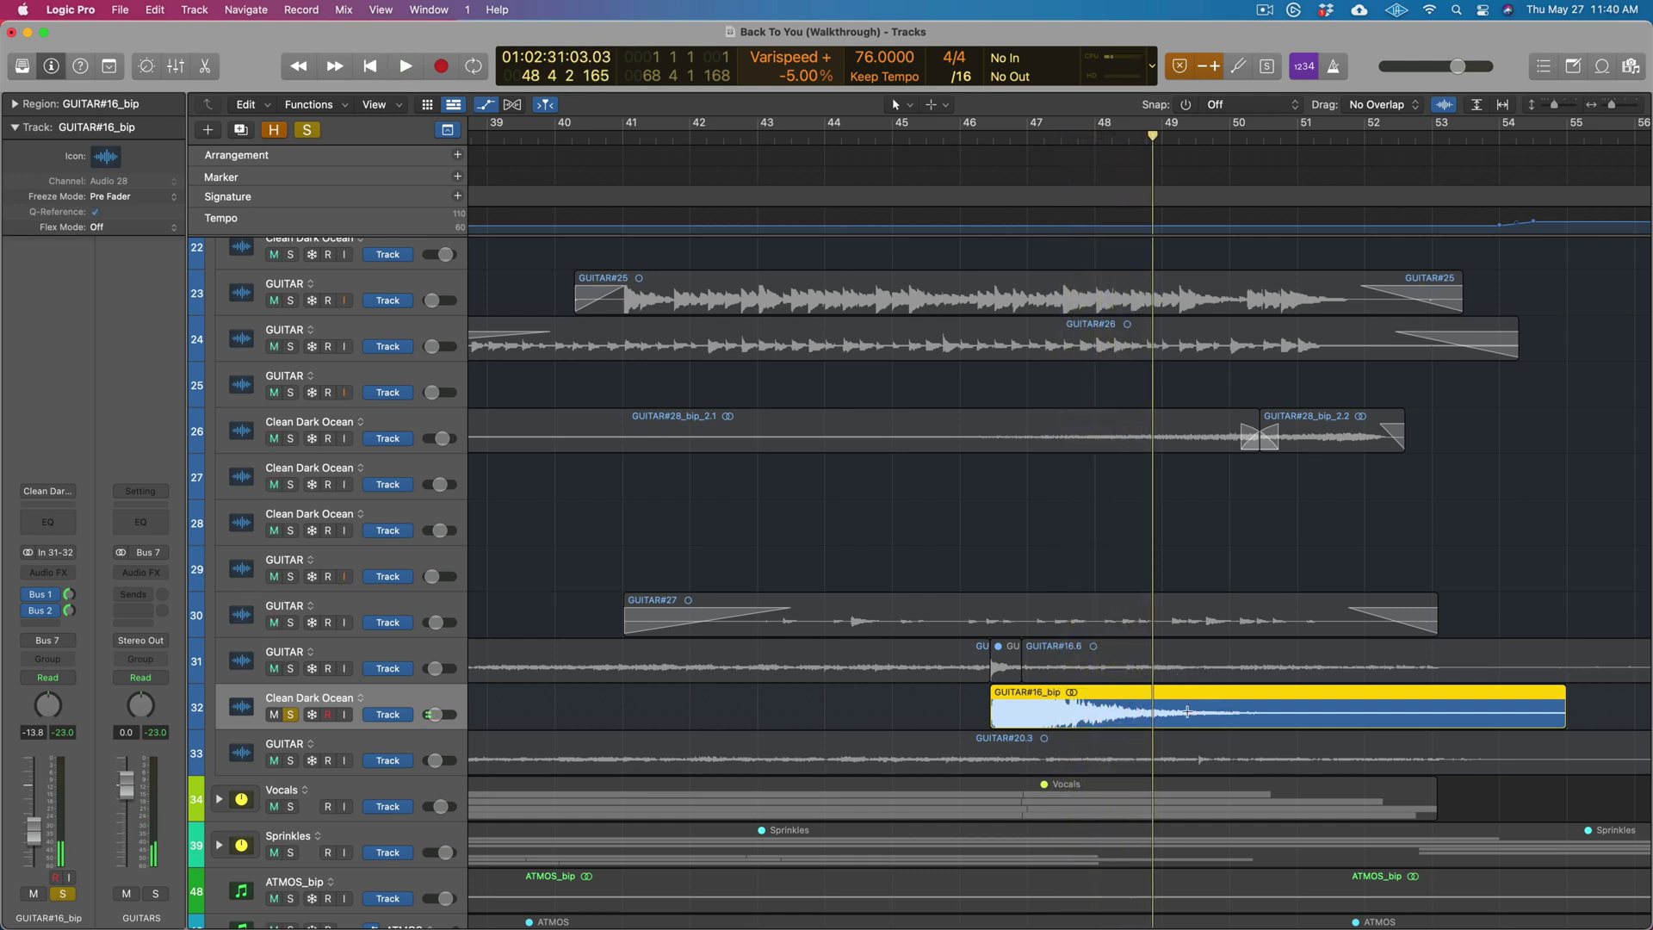
pyautogui.click(17, 105)
pyautogui.click(94, 355)
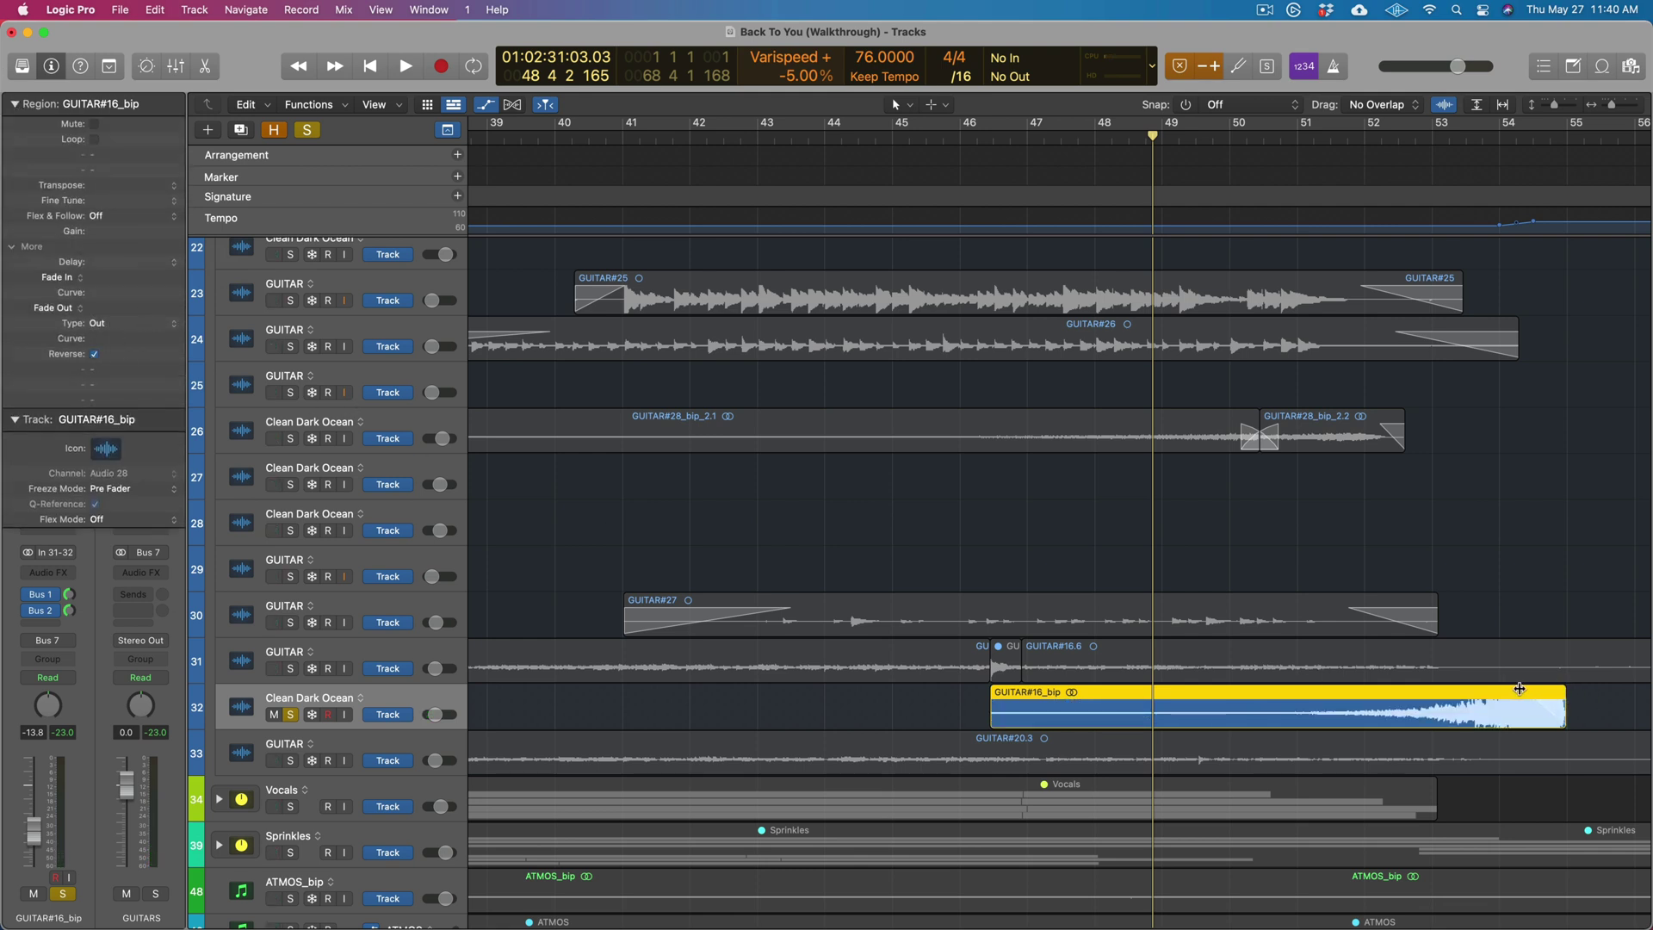
# Play the soloed reversed guitar region on track 32 from about bar 51 to hear its reverb swell, and stop playback
pyautogui.click(1338, 144)
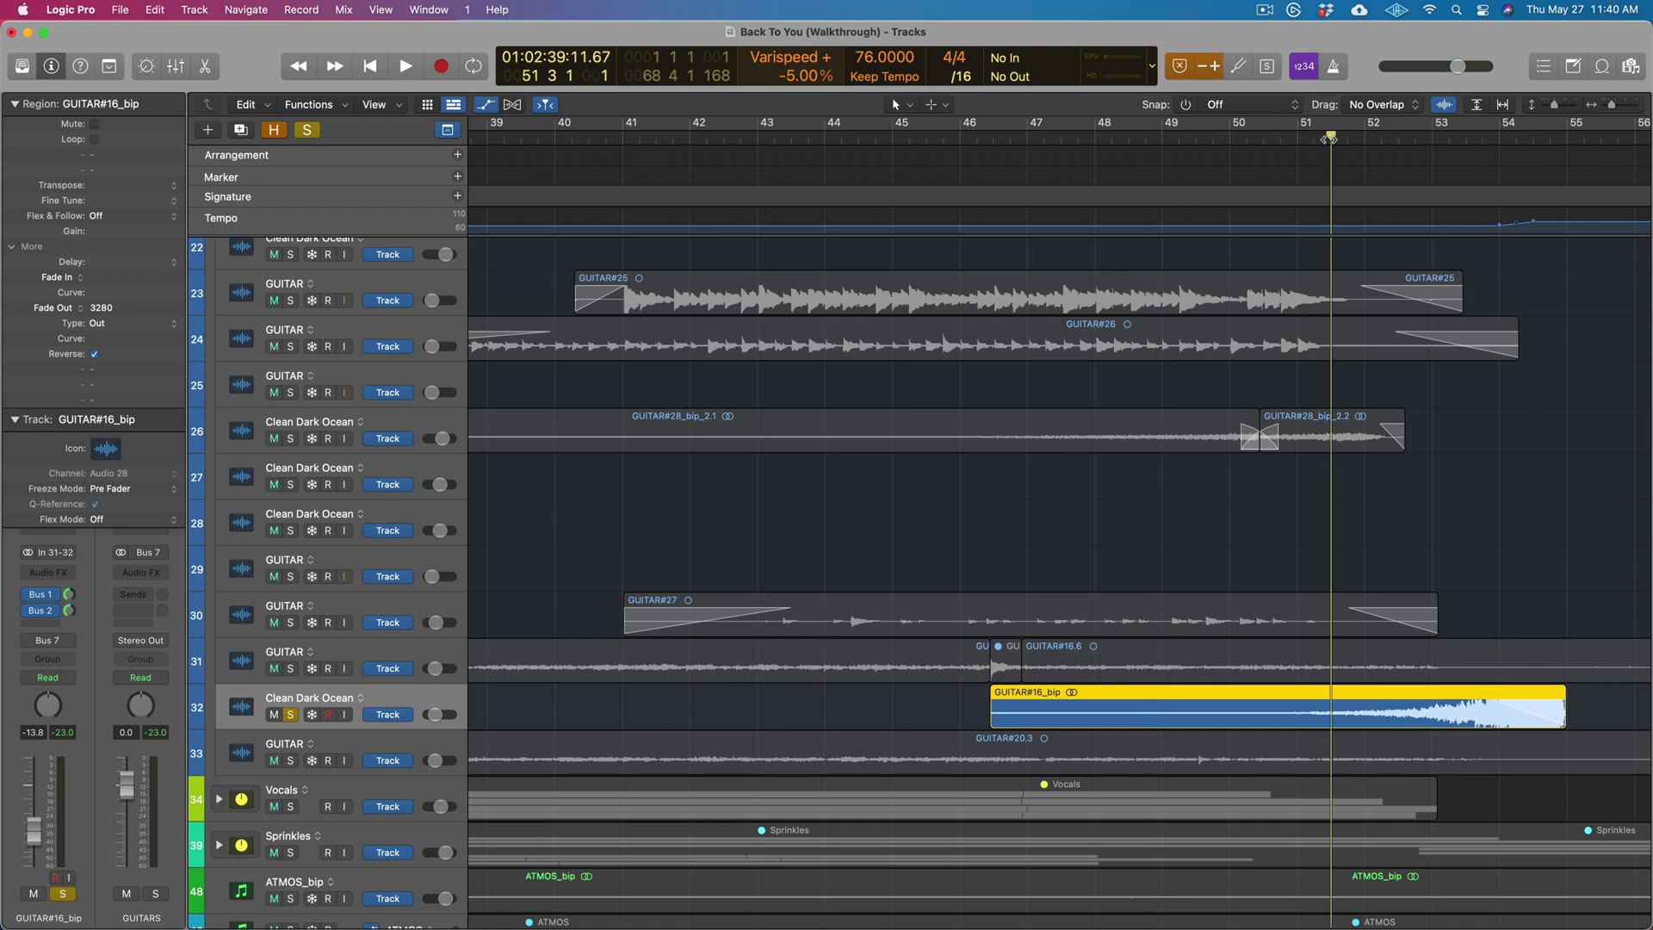
pyautogui.press('space')
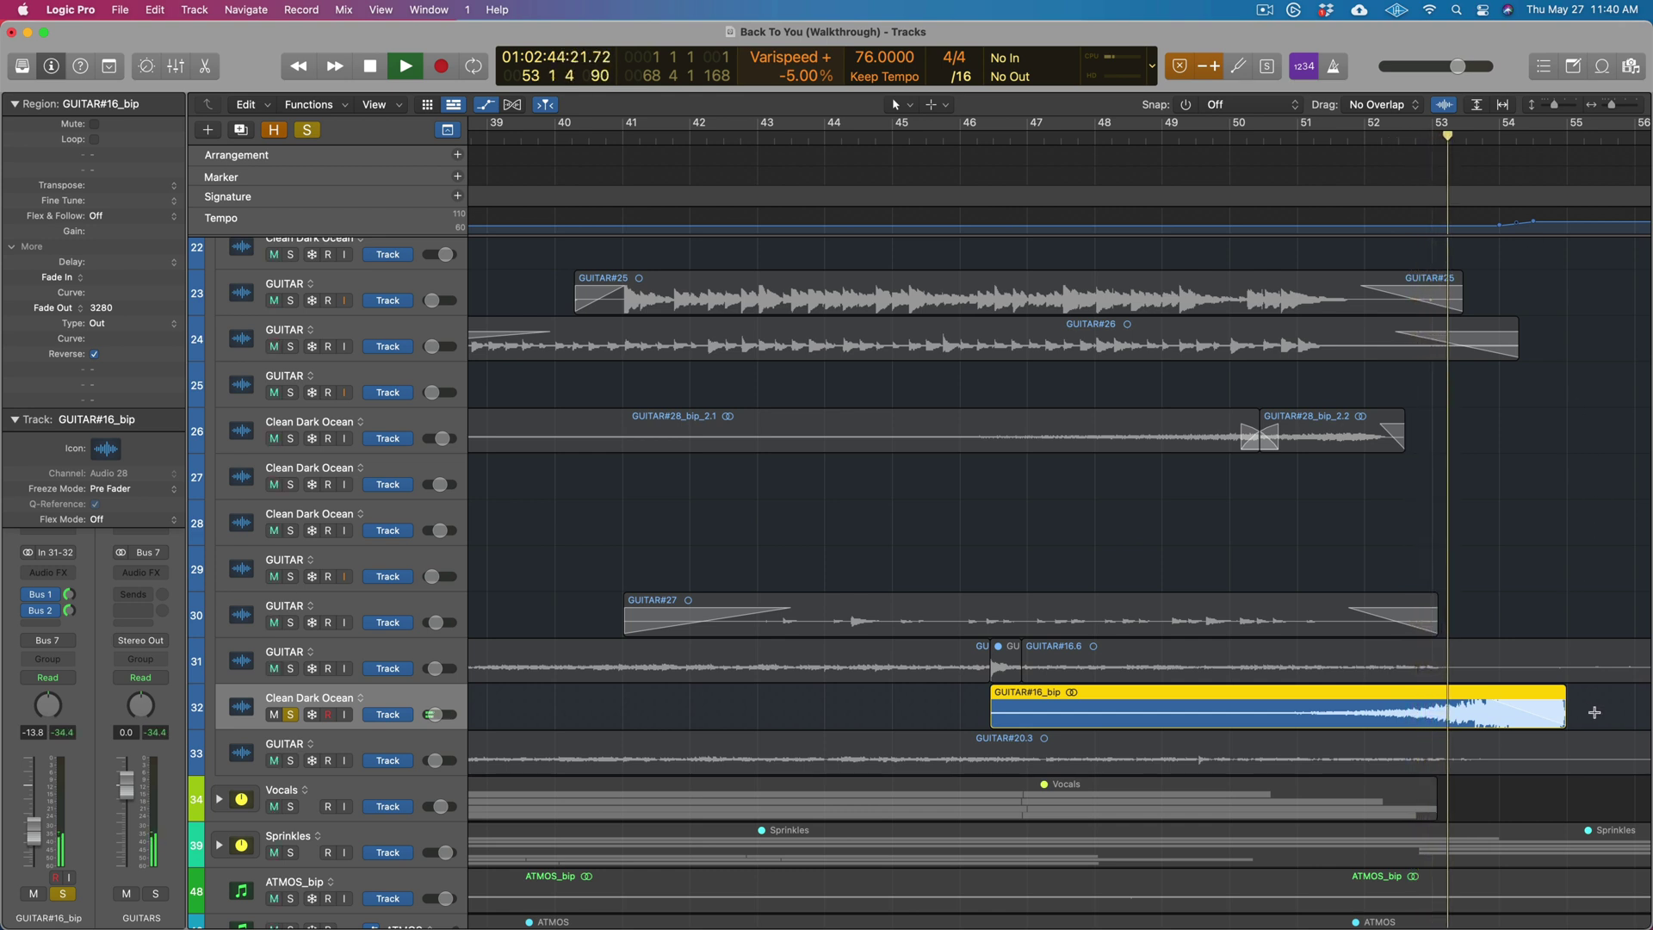
pyautogui.press('space')
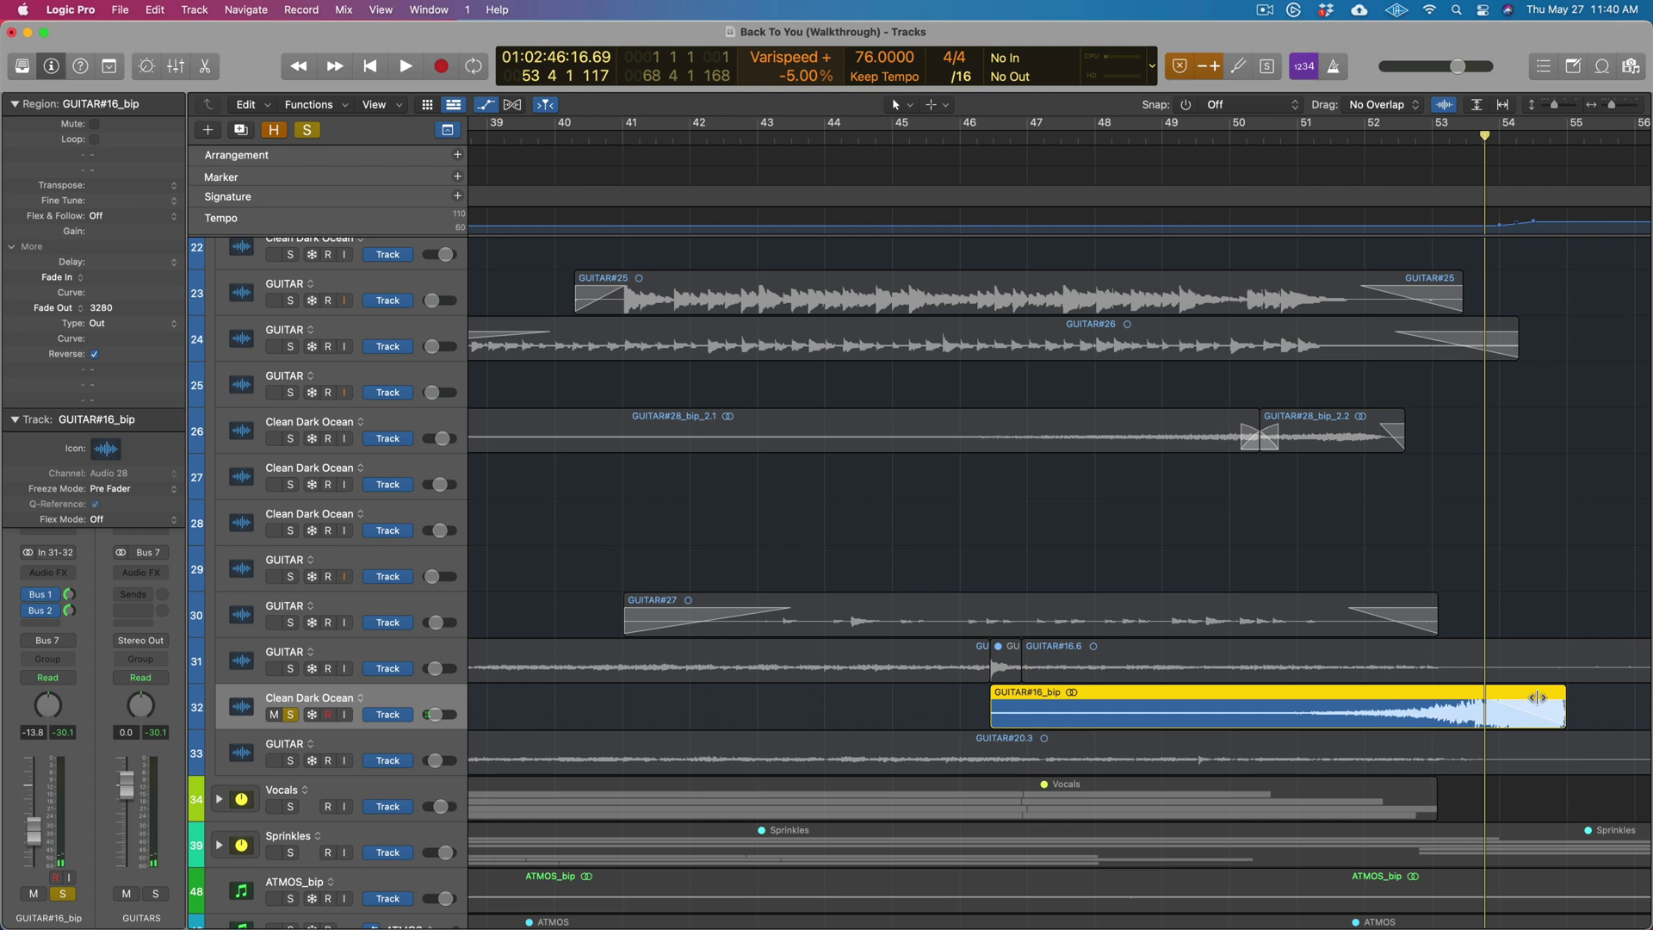
# Delete the reversed bounce along with its track 32, and unmute the source note region on GUITAR track 31
pyautogui.press('Delete')
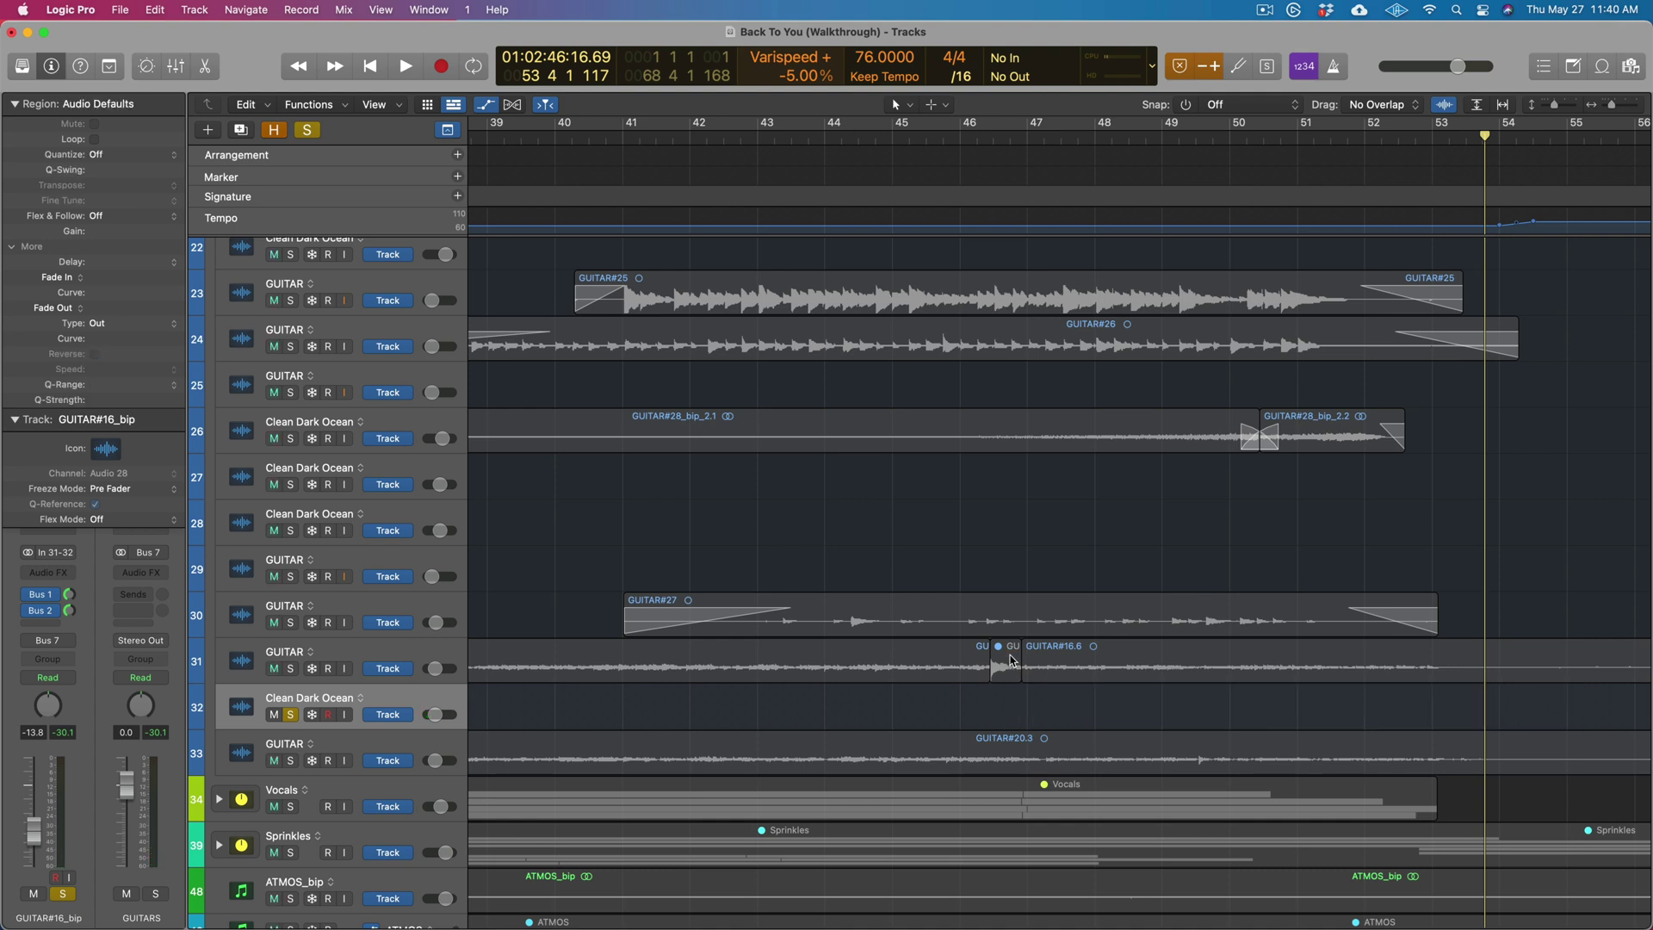
pyautogui.click(1011, 658)
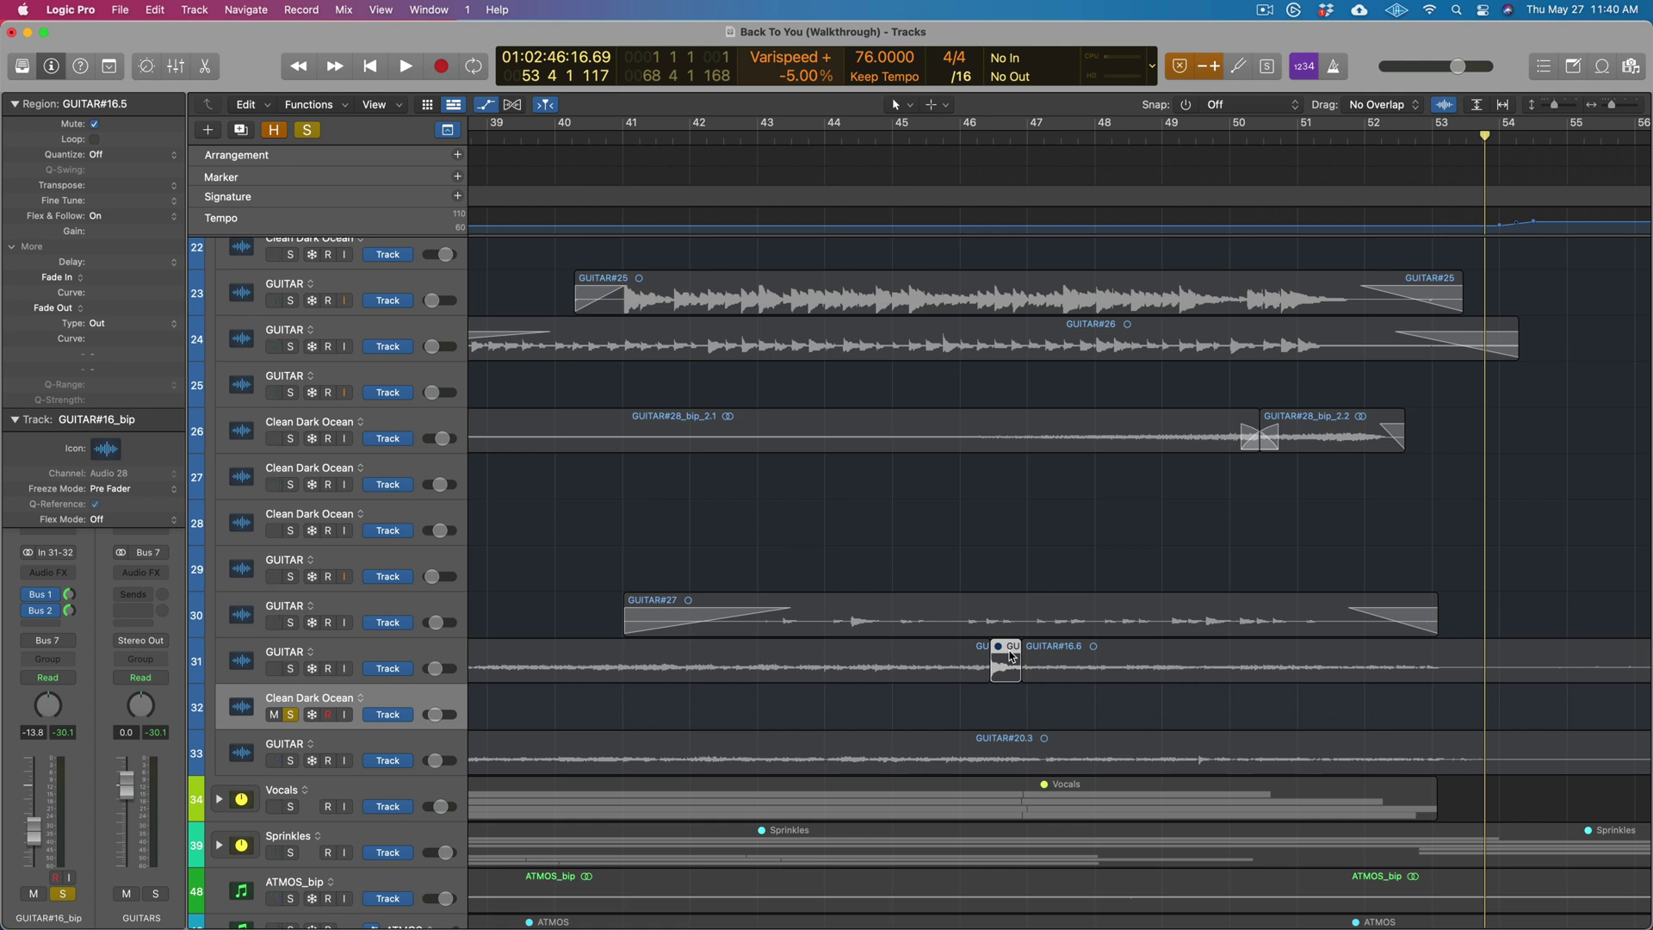
pyautogui.click(425, 697)
pyautogui.press('super+BackSpace')
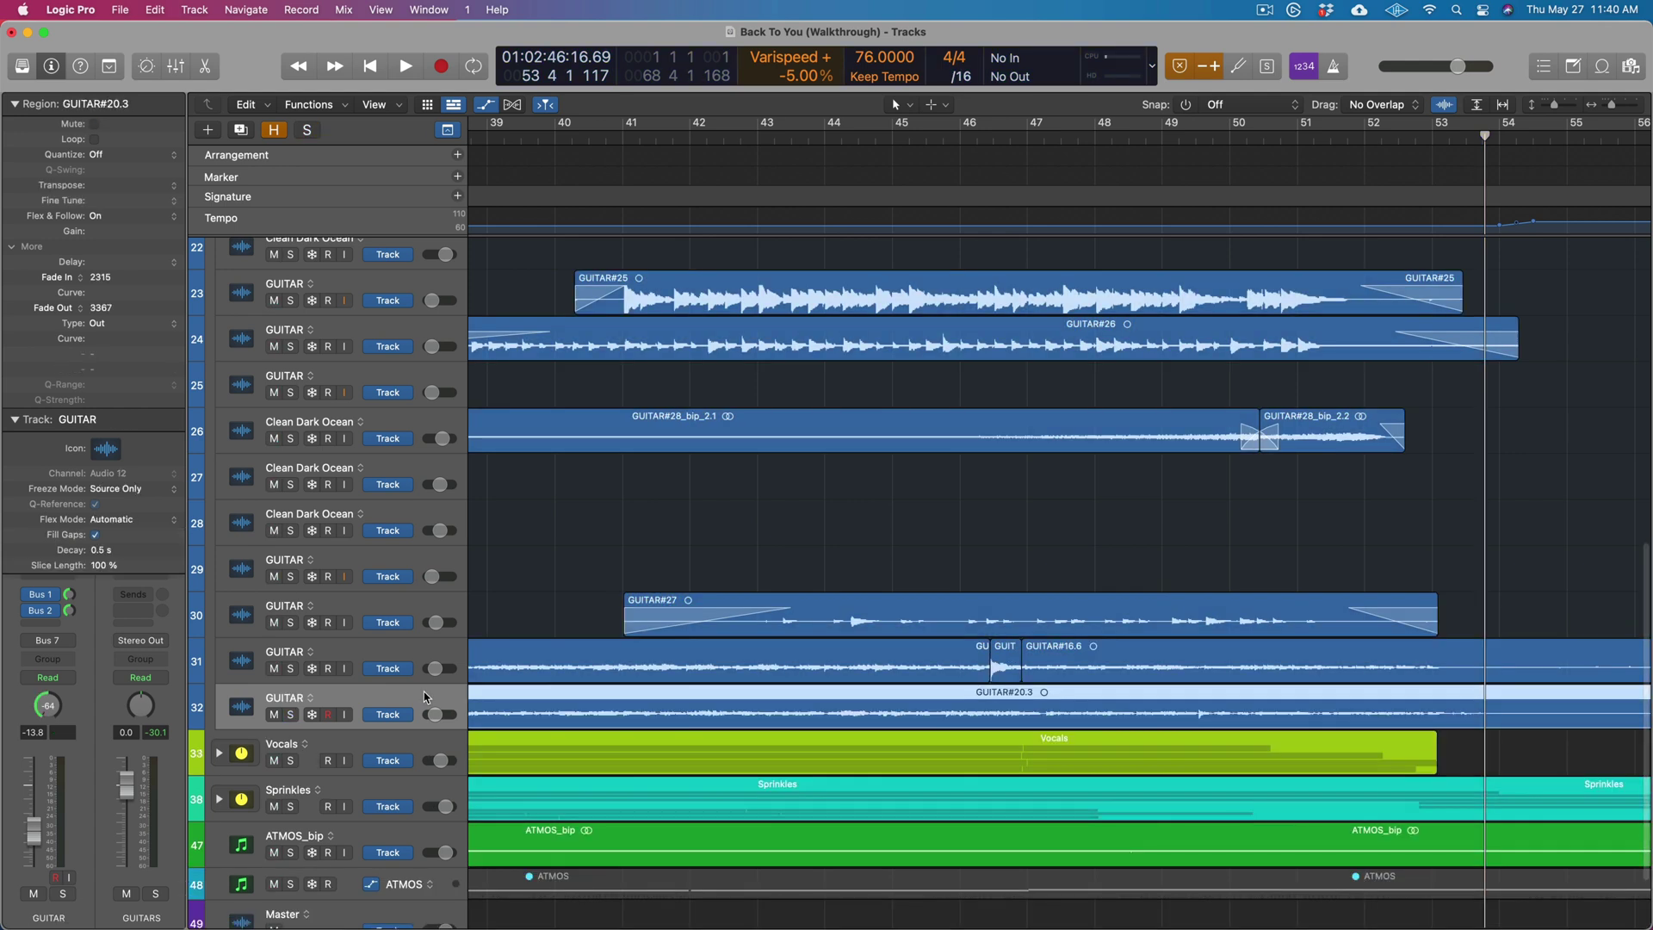
# Collapse the region settings for GUITAR track 31 and remove the ValhallaVintageVerb from its channel strip
pyautogui.press('super+Left')
pyautogui.press('super+Left')
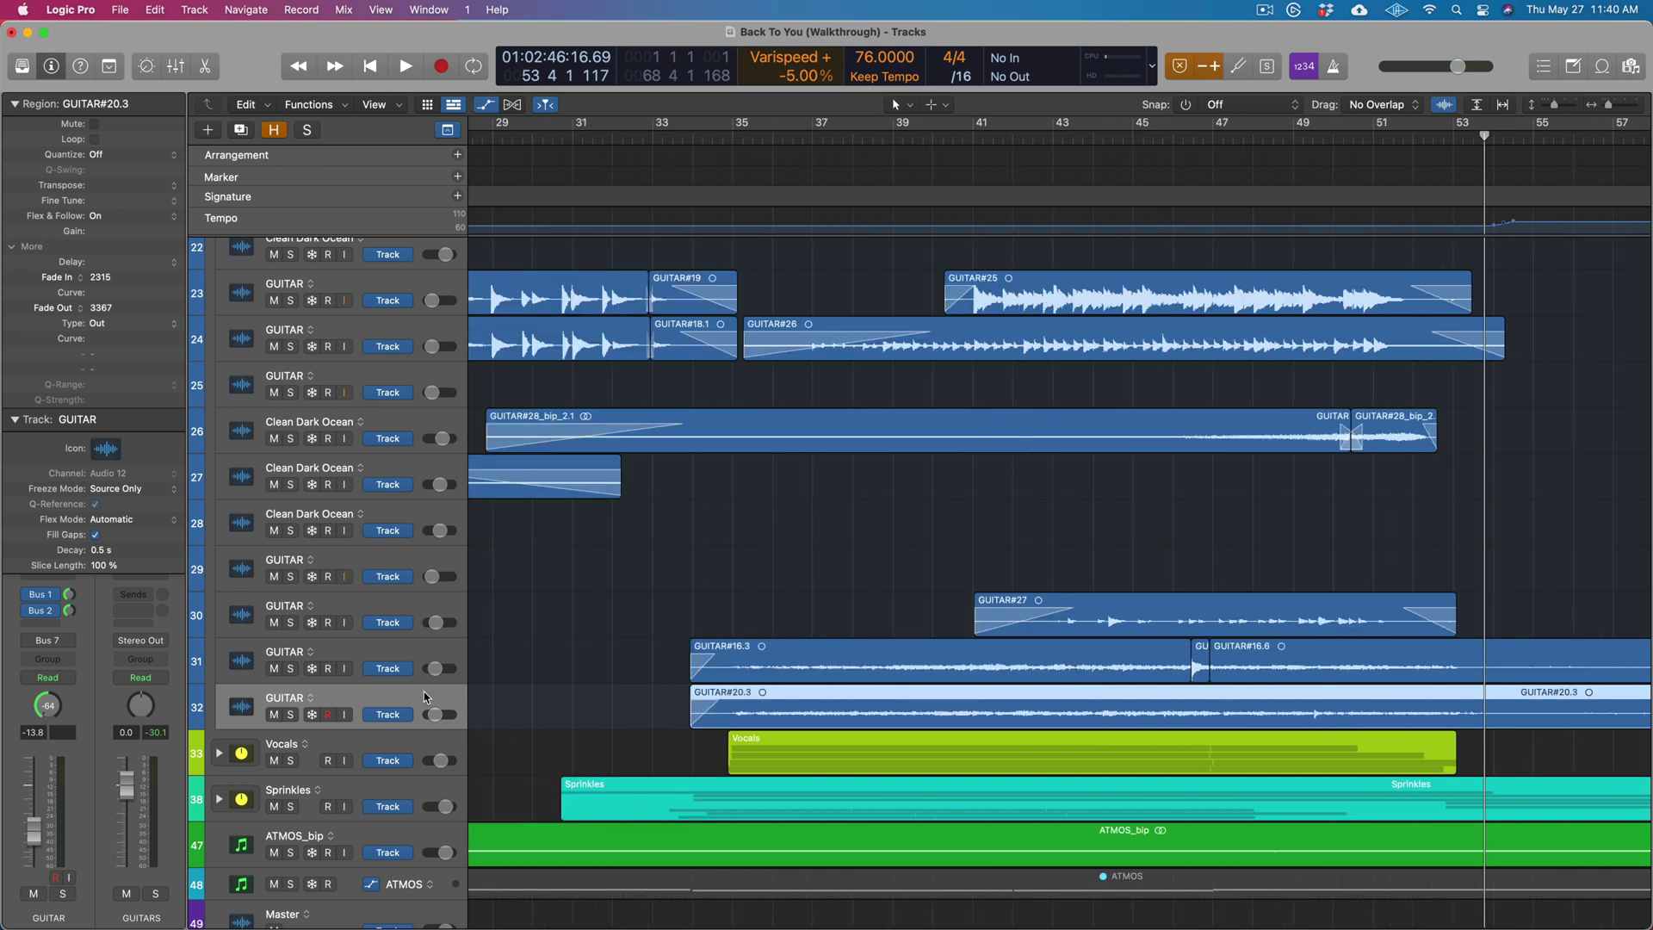
pyautogui.click(400, 650)
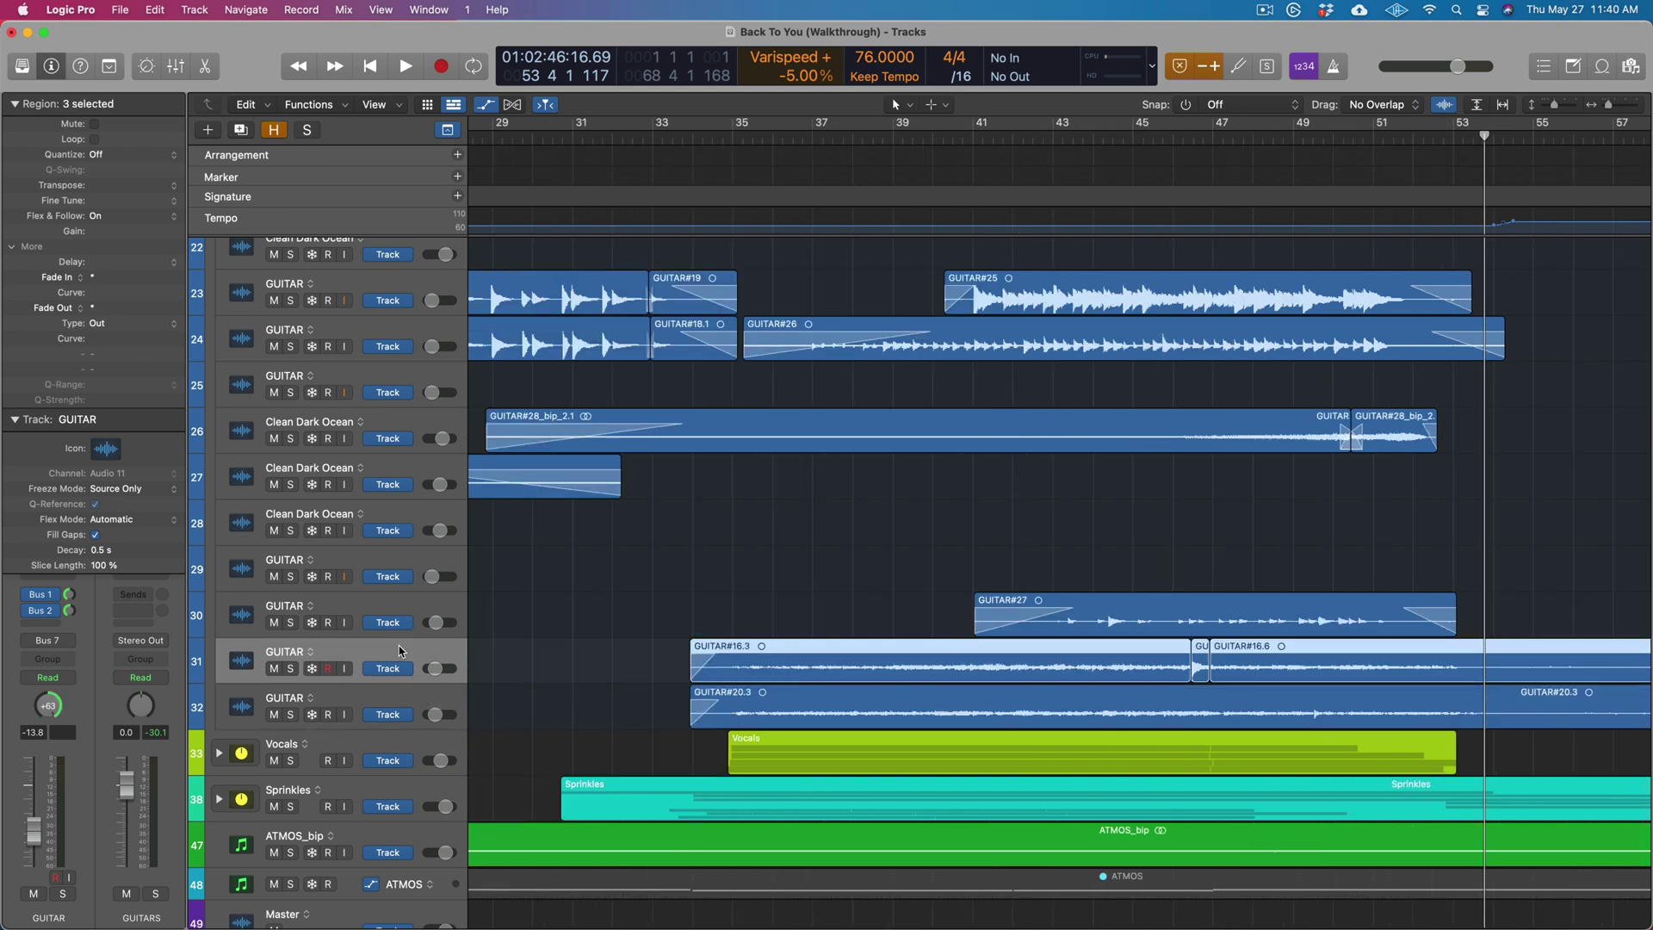
pyautogui.click(13, 104)
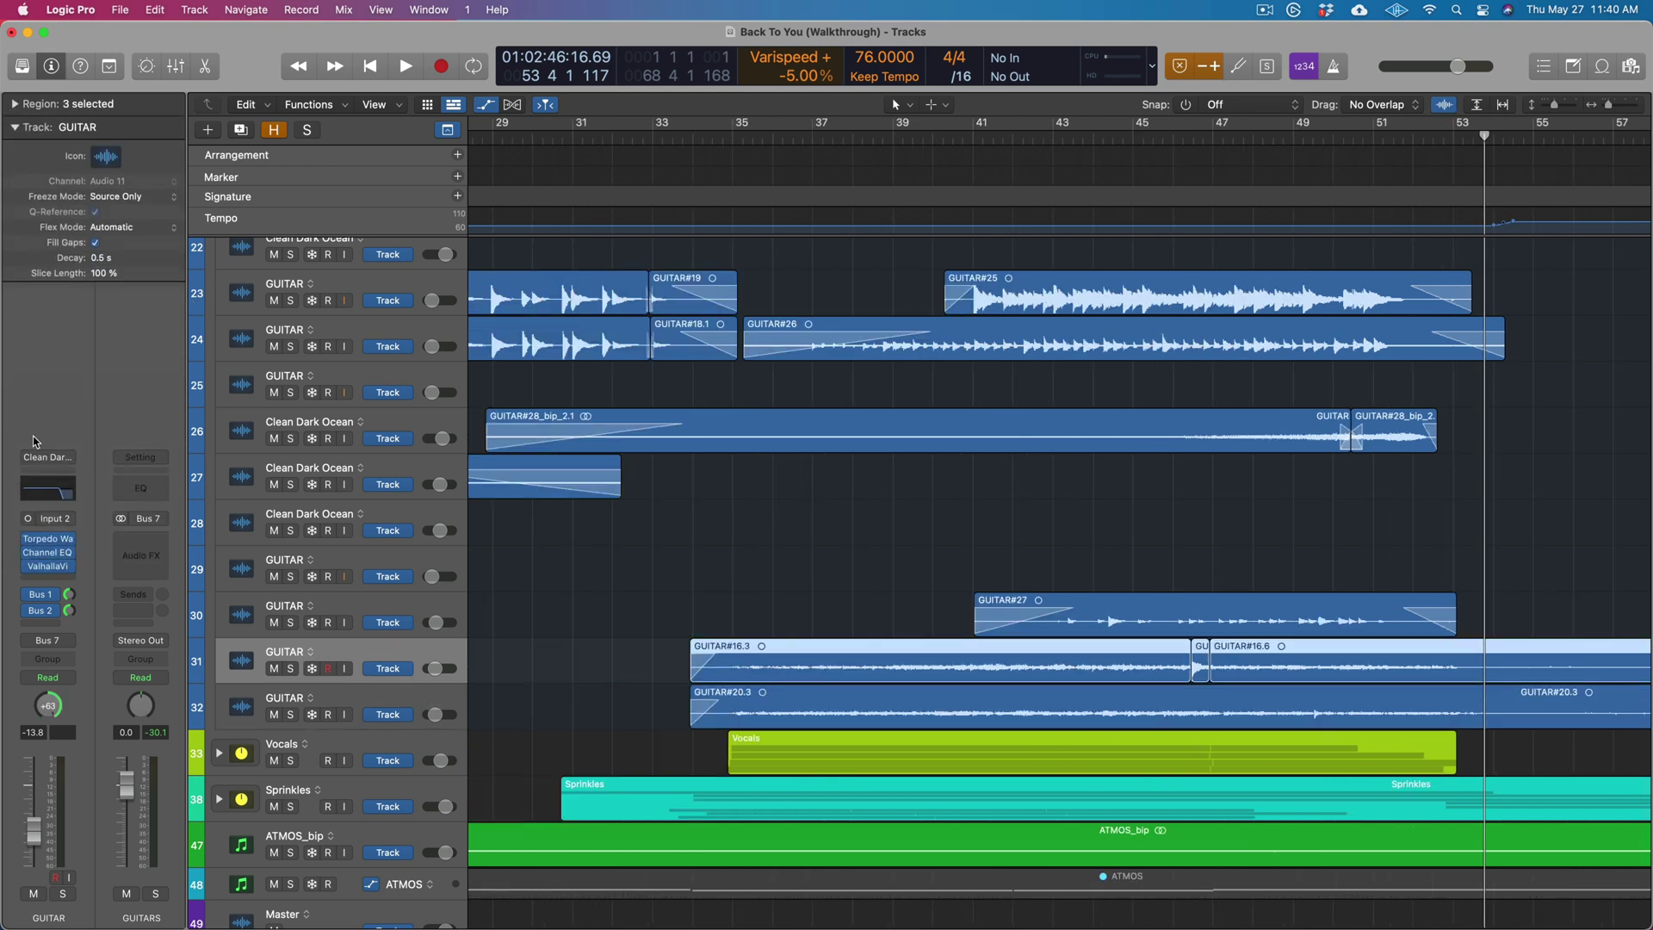
pyautogui.click(69, 570)
pyautogui.click(104, 535)
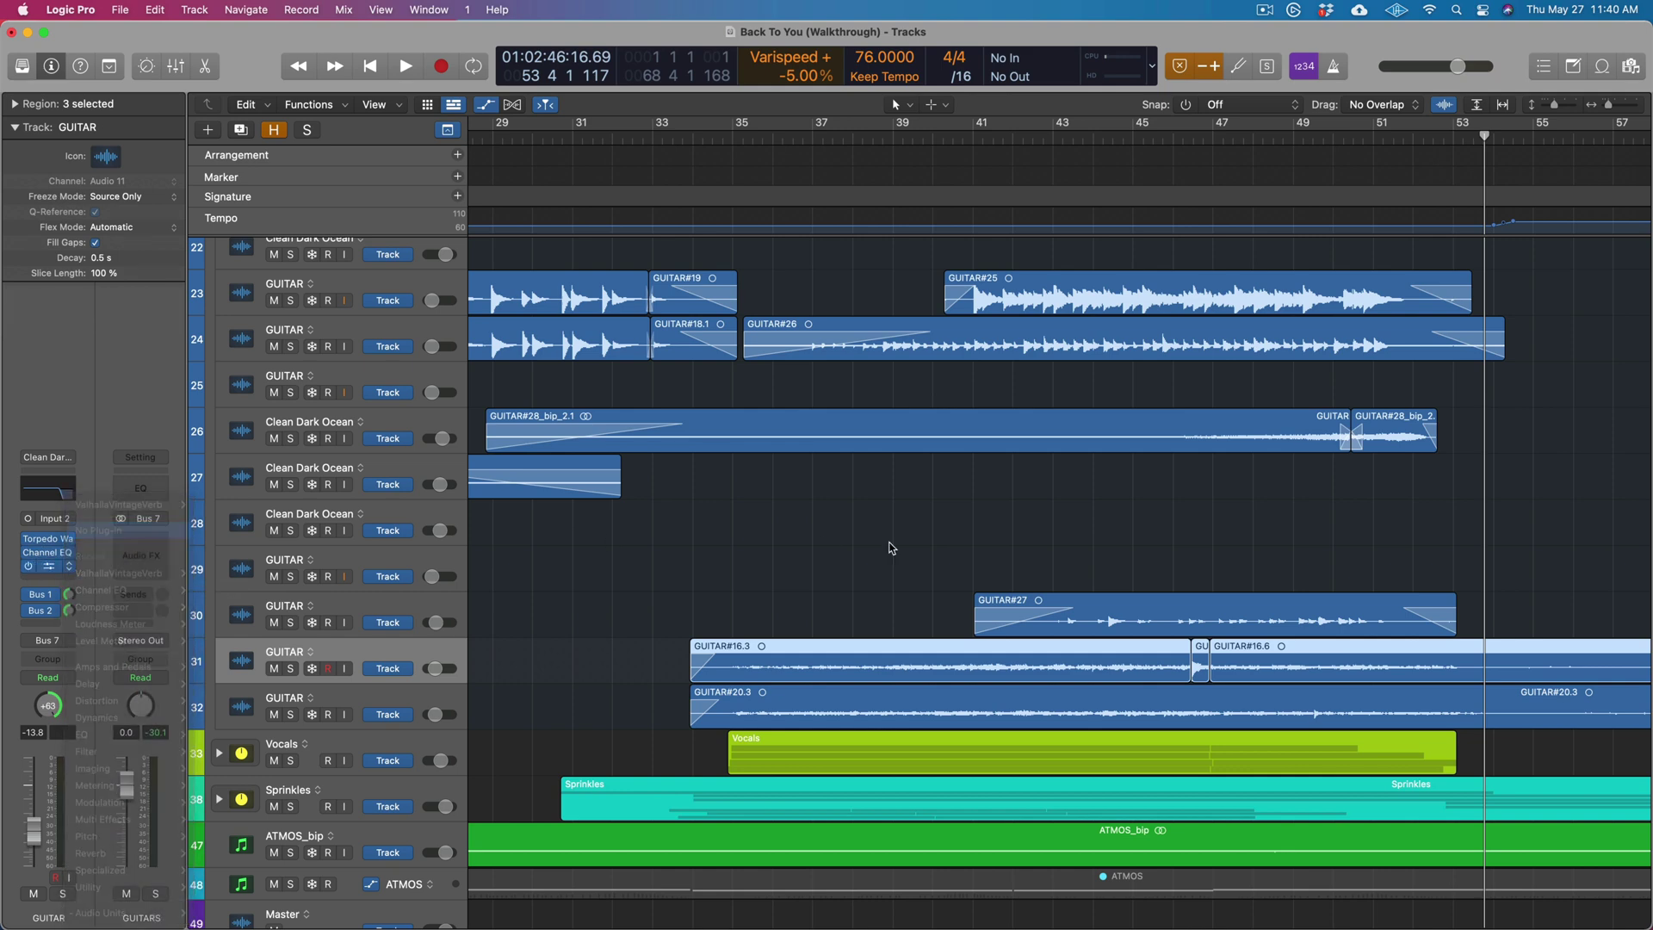
# Play the song from the beginning and solo the Clean Dark Ocean track 28 briefly before returning to the full mix
pyautogui.press('super+Left')
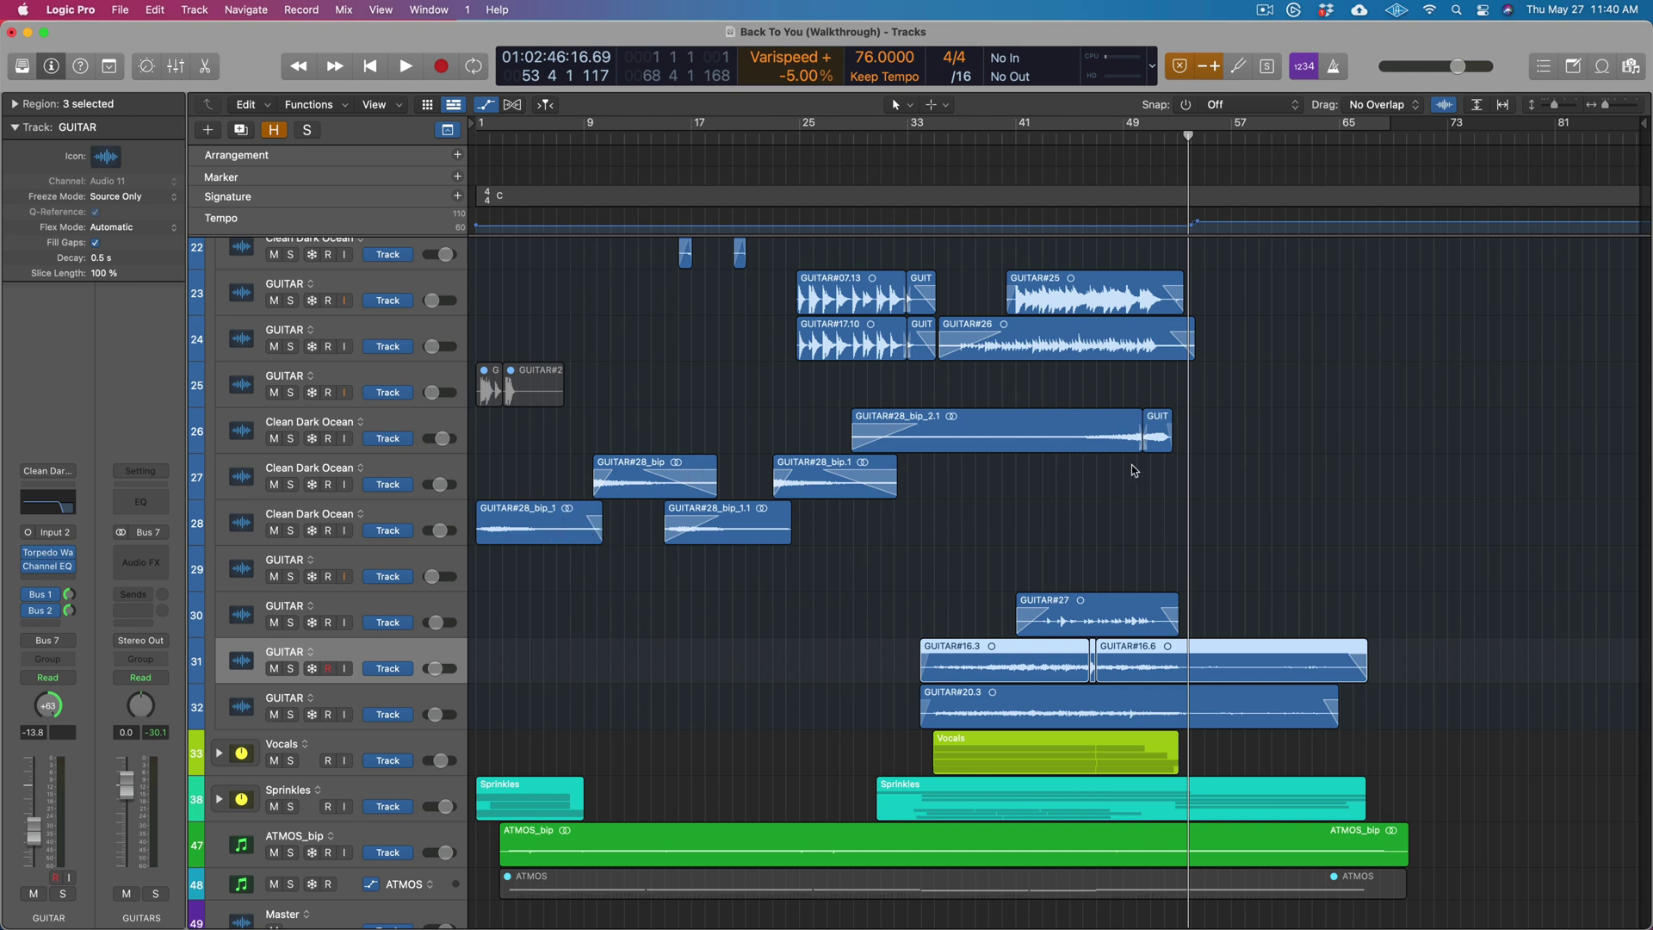
pyautogui.scroll(-2, 1076, 480)
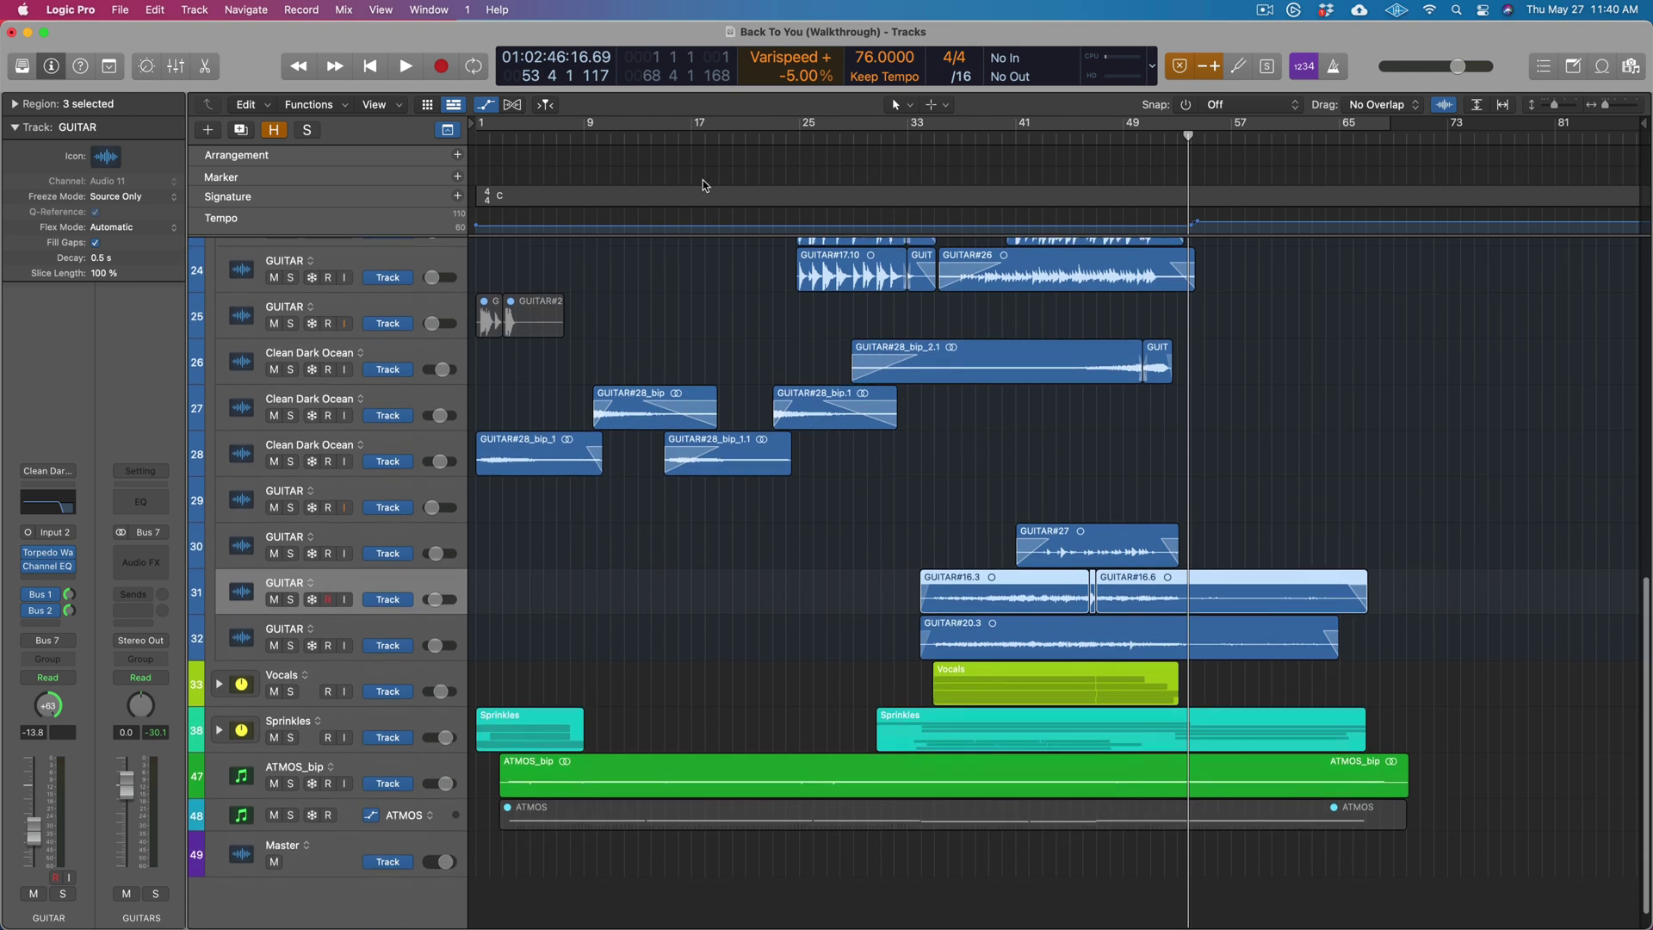
pyautogui.press('Return')
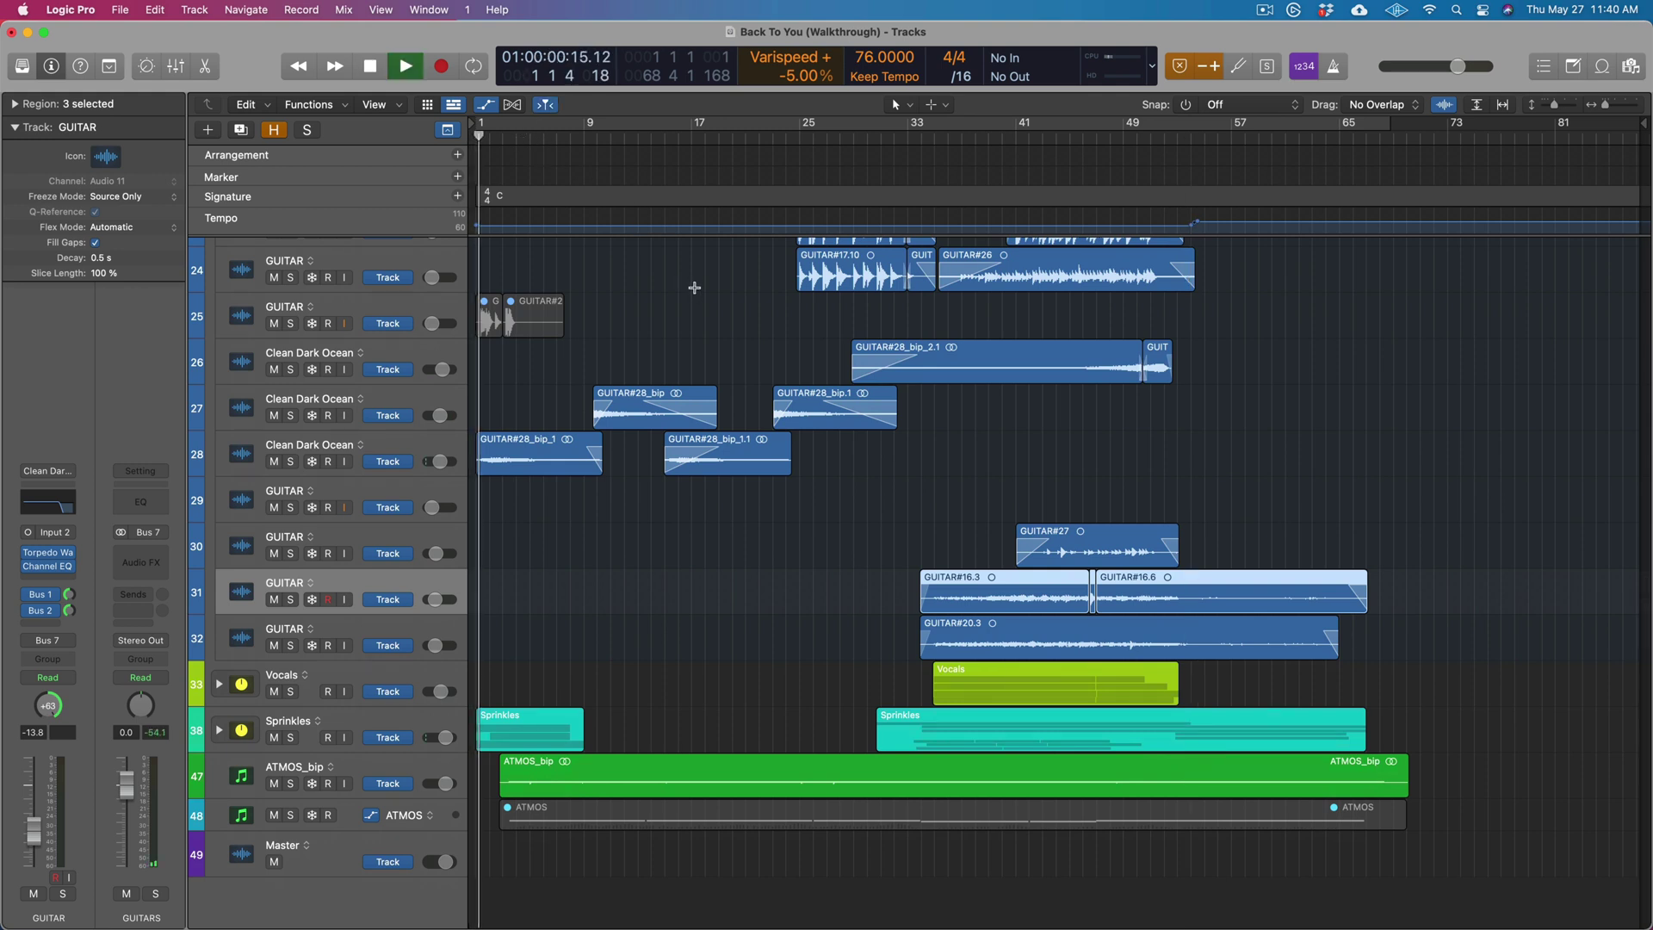
pyautogui.scroll(1, 392, 456)
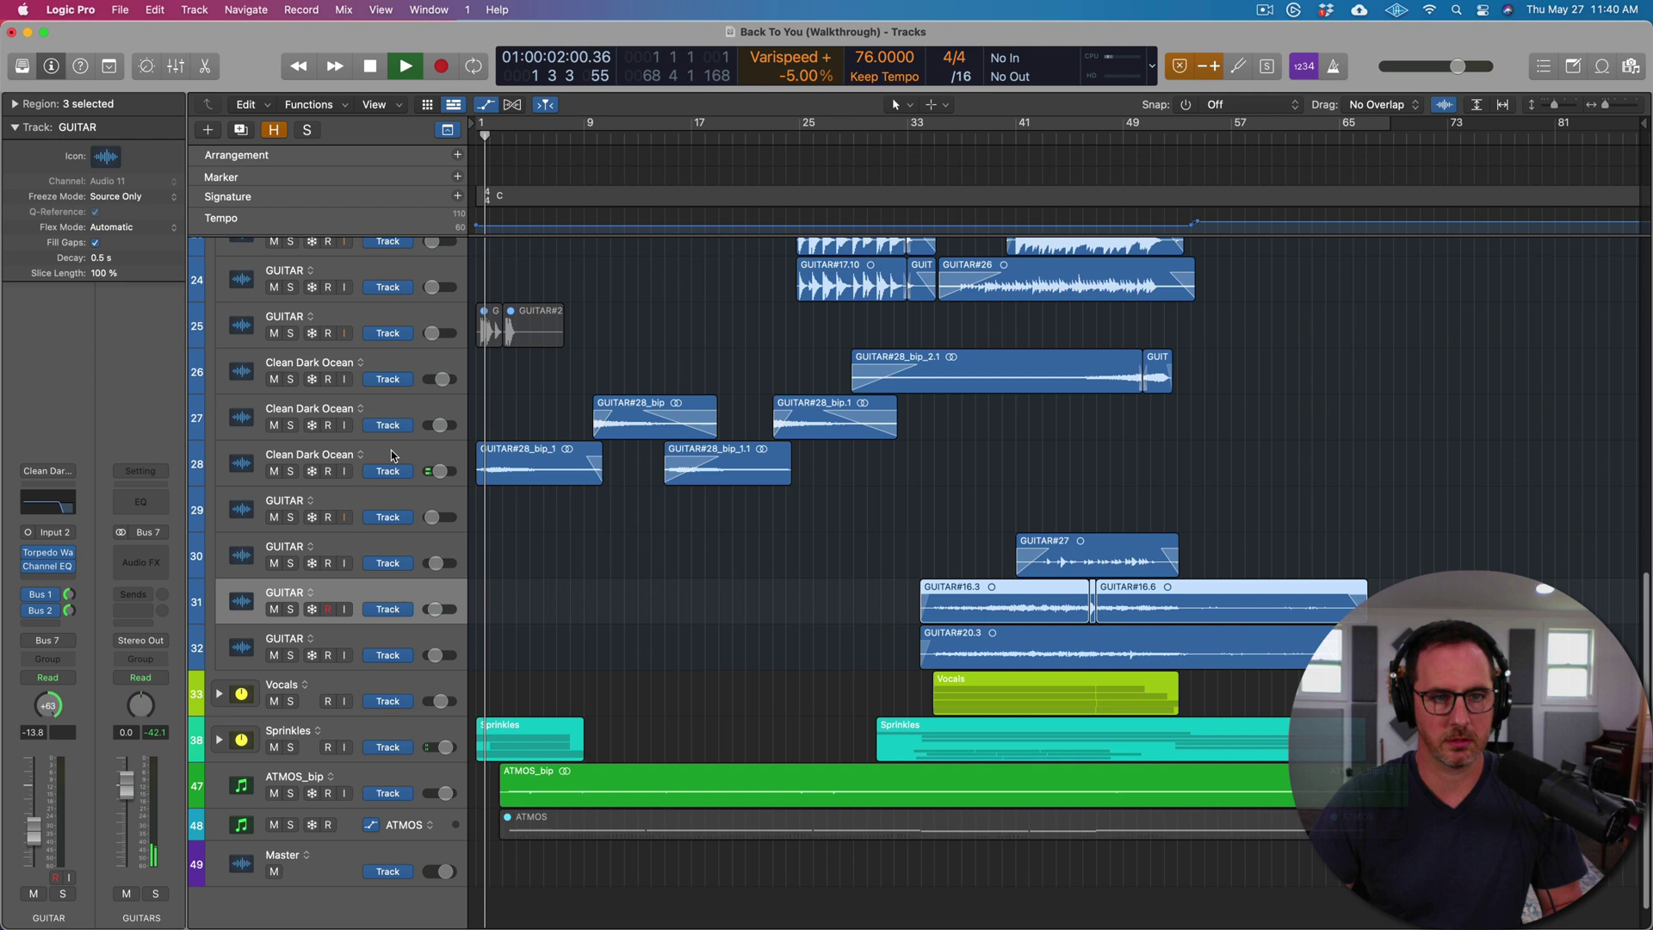
pyautogui.click(290, 471)
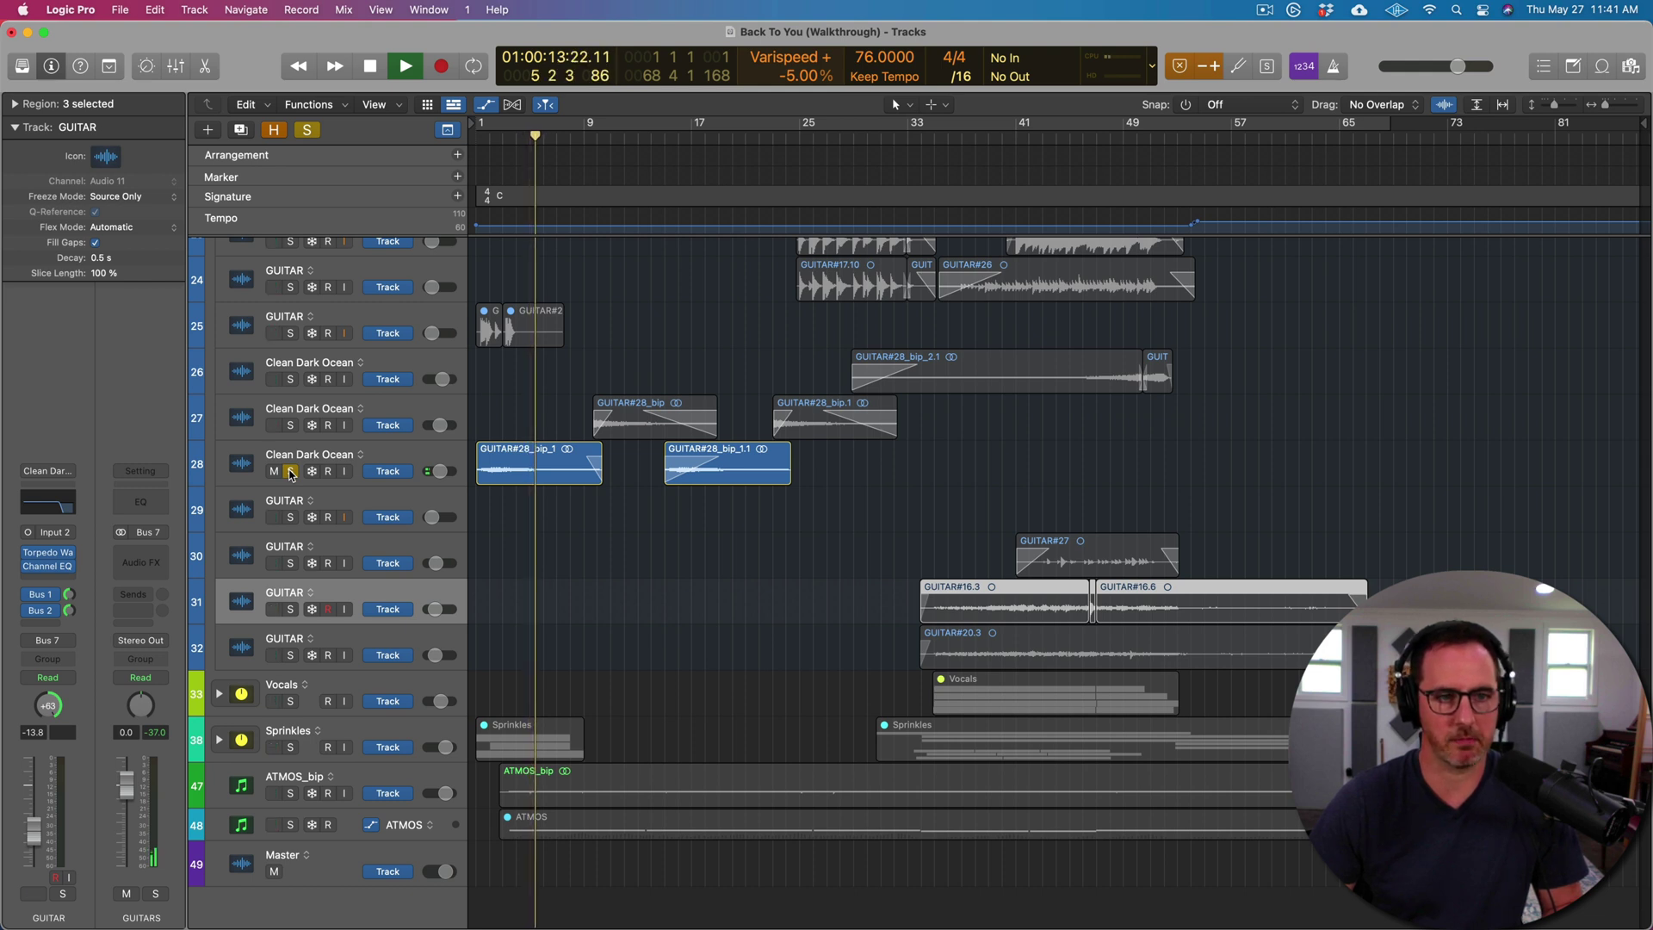
pyautogui.click(291, 472)
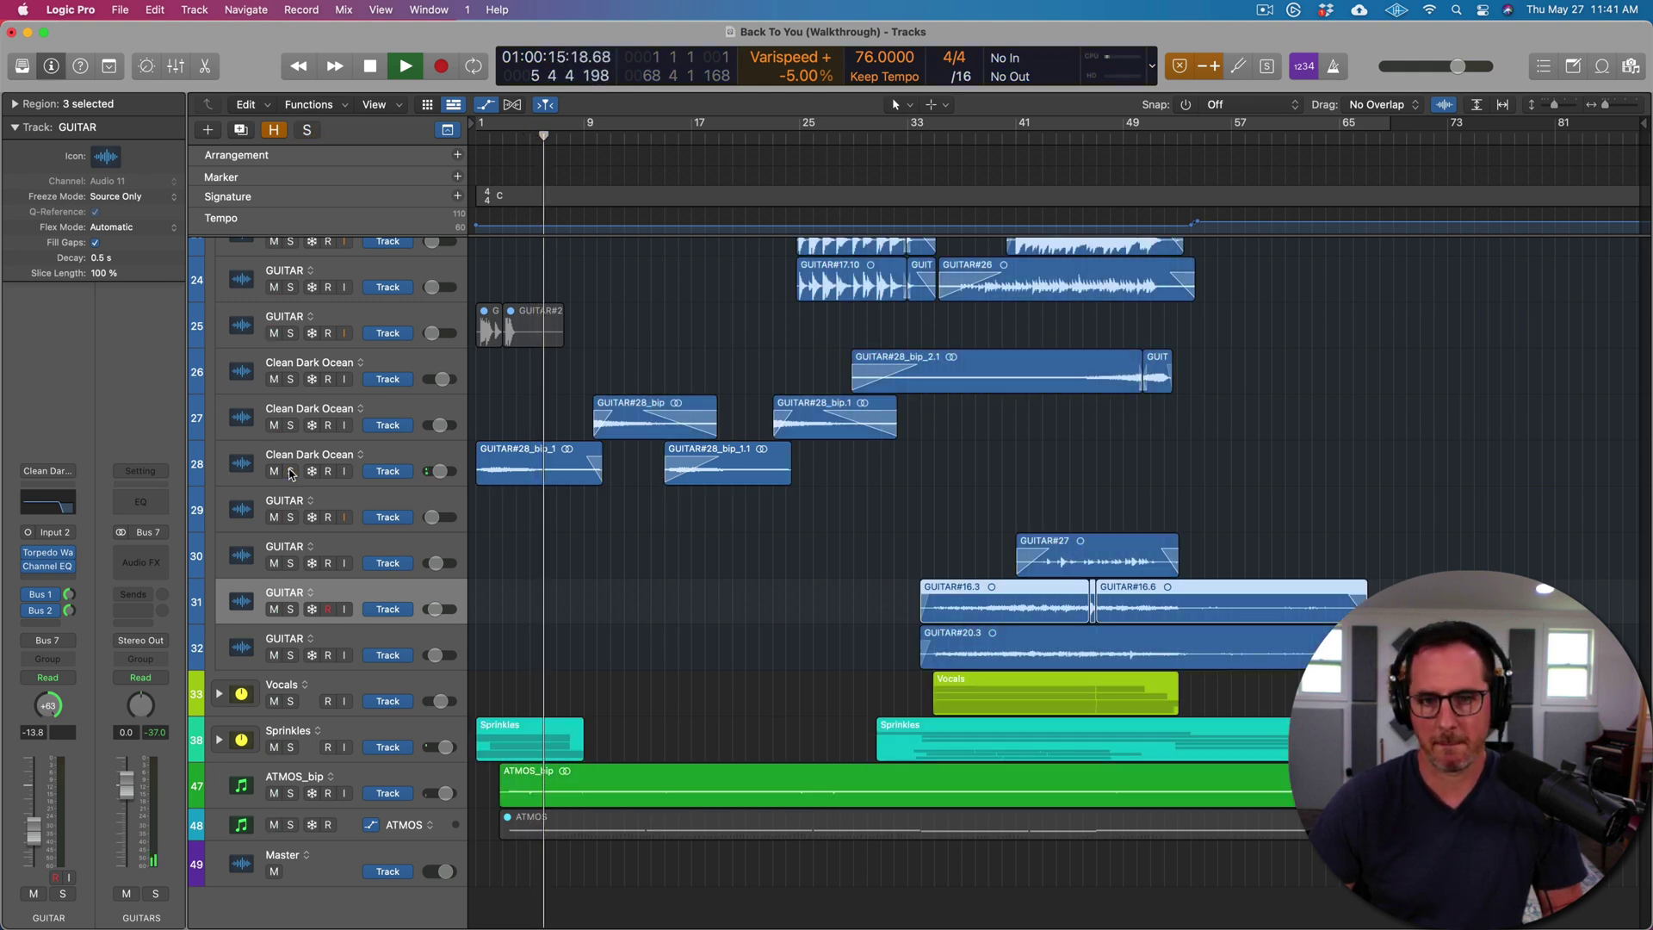
# Stop playback, collapse the GUITARS track stack and expand the Vocals track stack
pyautogui.scroll(-1, 758, 559)
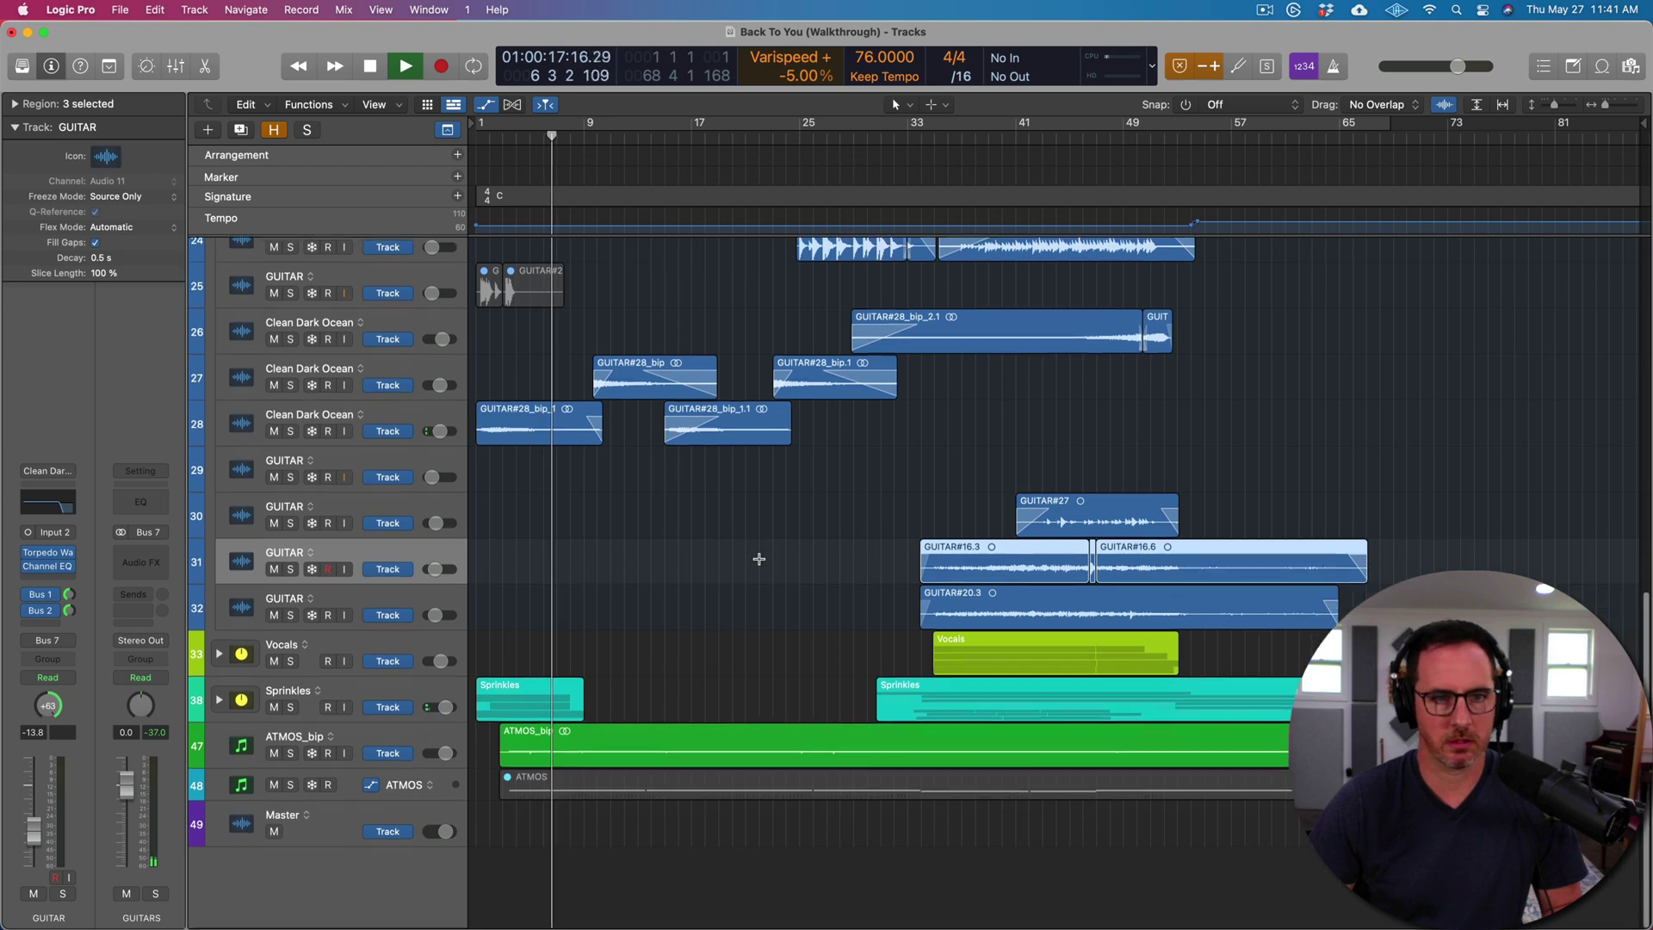
pyautogui.scroll(2, 758, 558)
pyautogui.scroll(8, 757, 558)
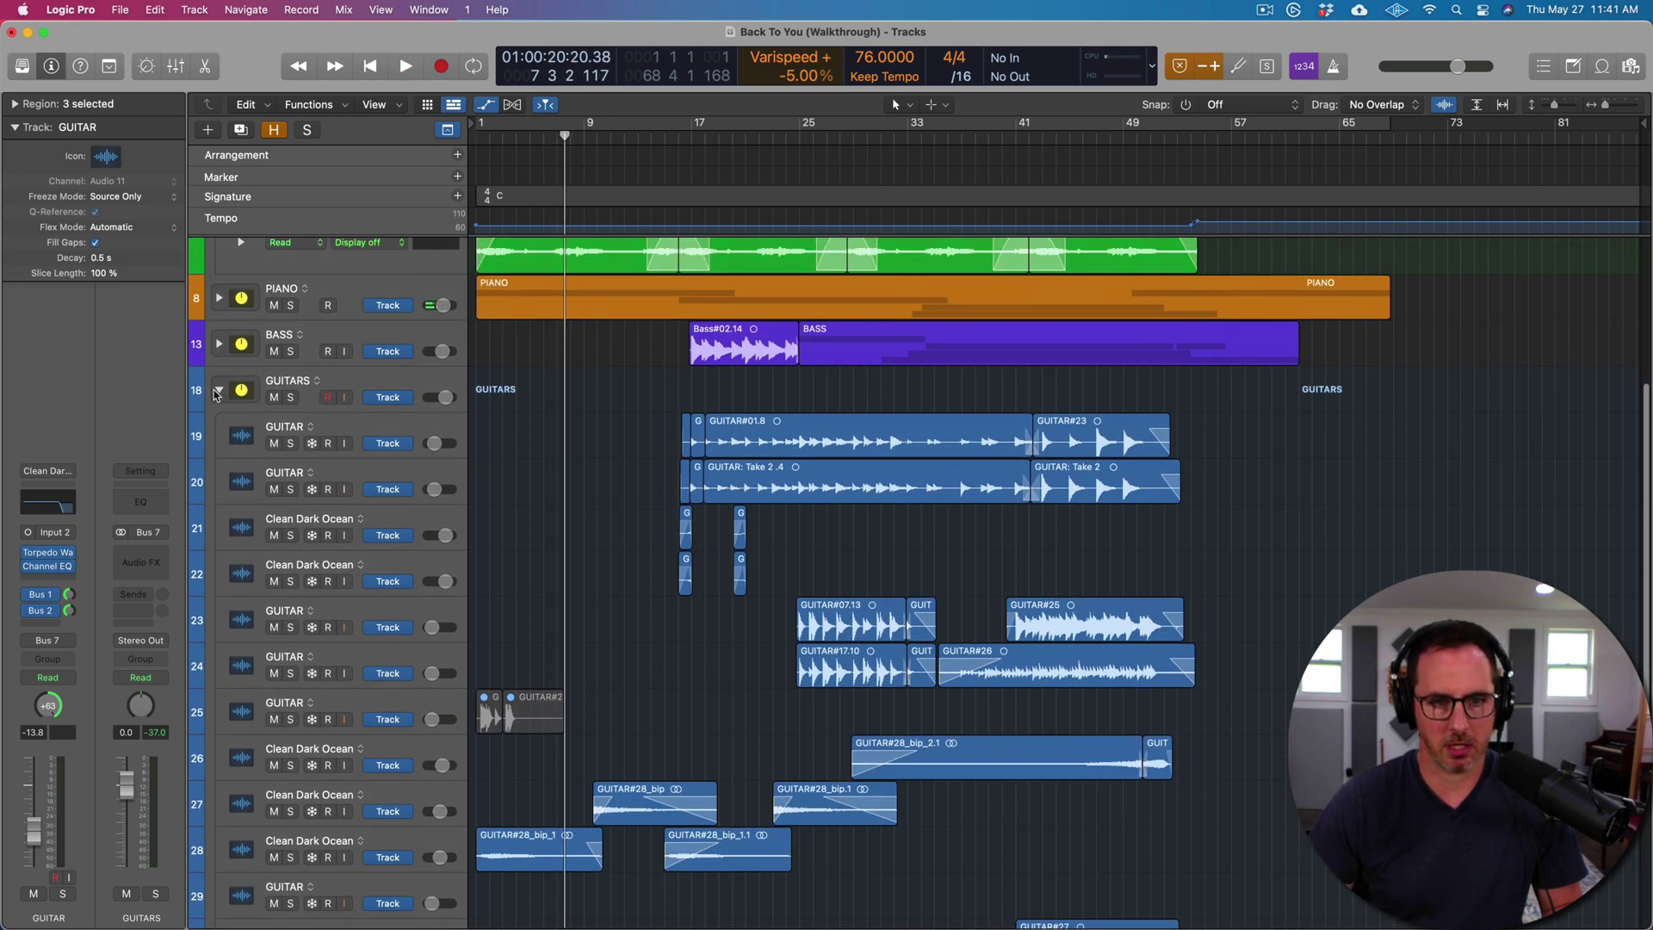
pyautogui.click(217, 391)
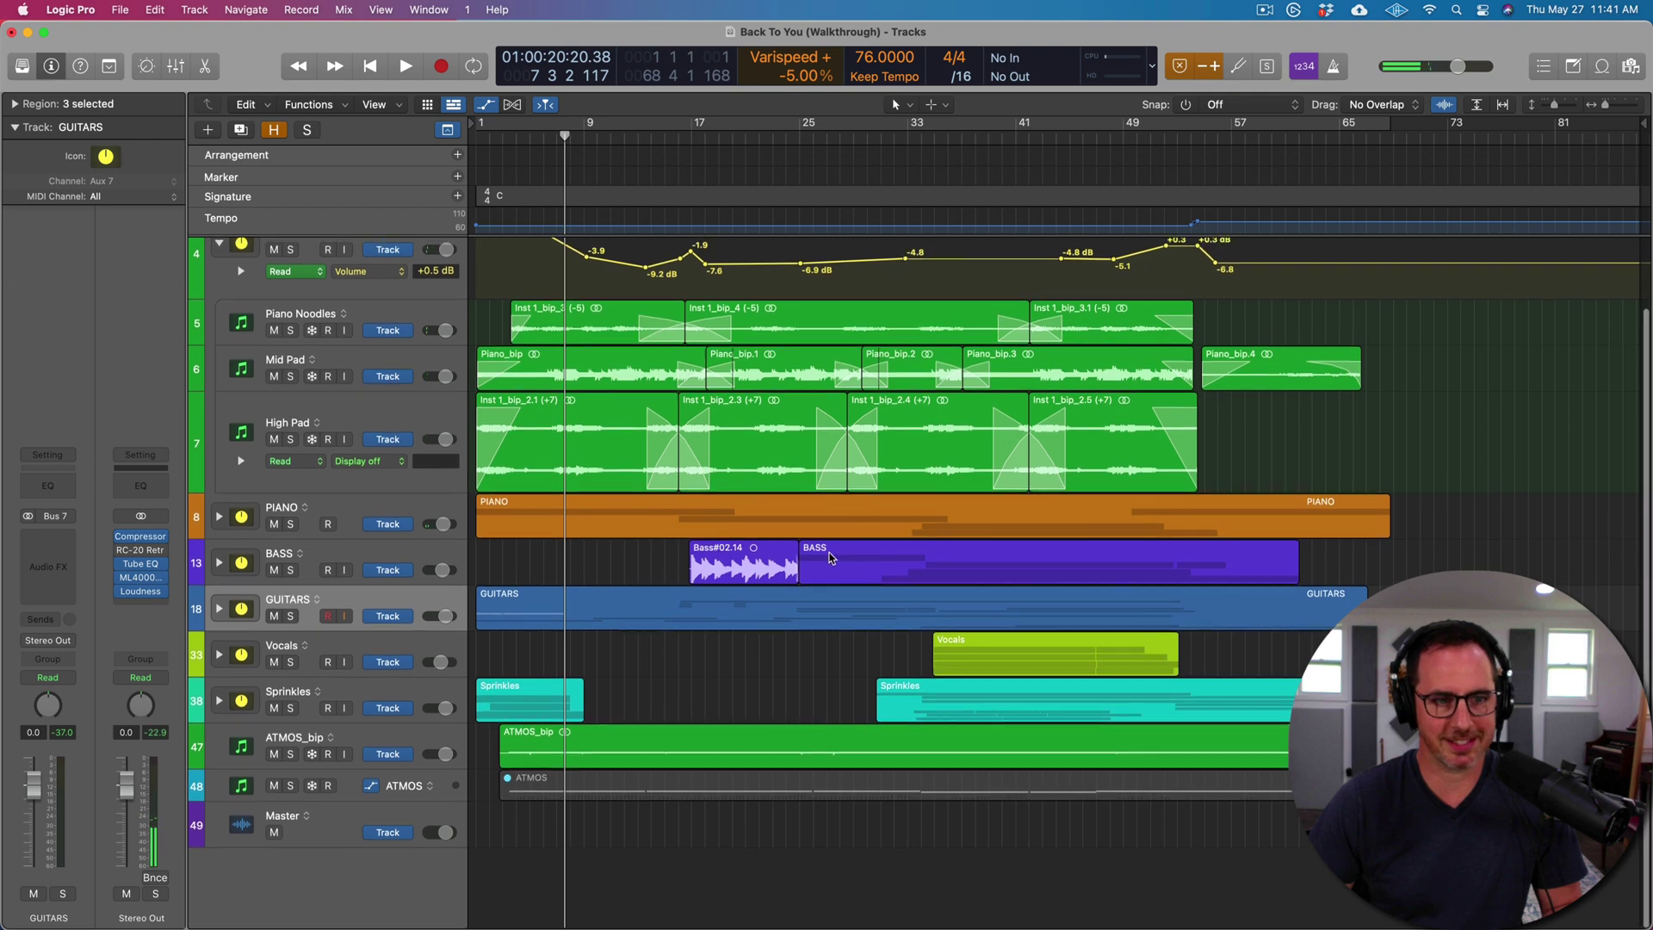
pyautogui.click(219, 657)
pyautogui.scroll(-5, 1027, 738)
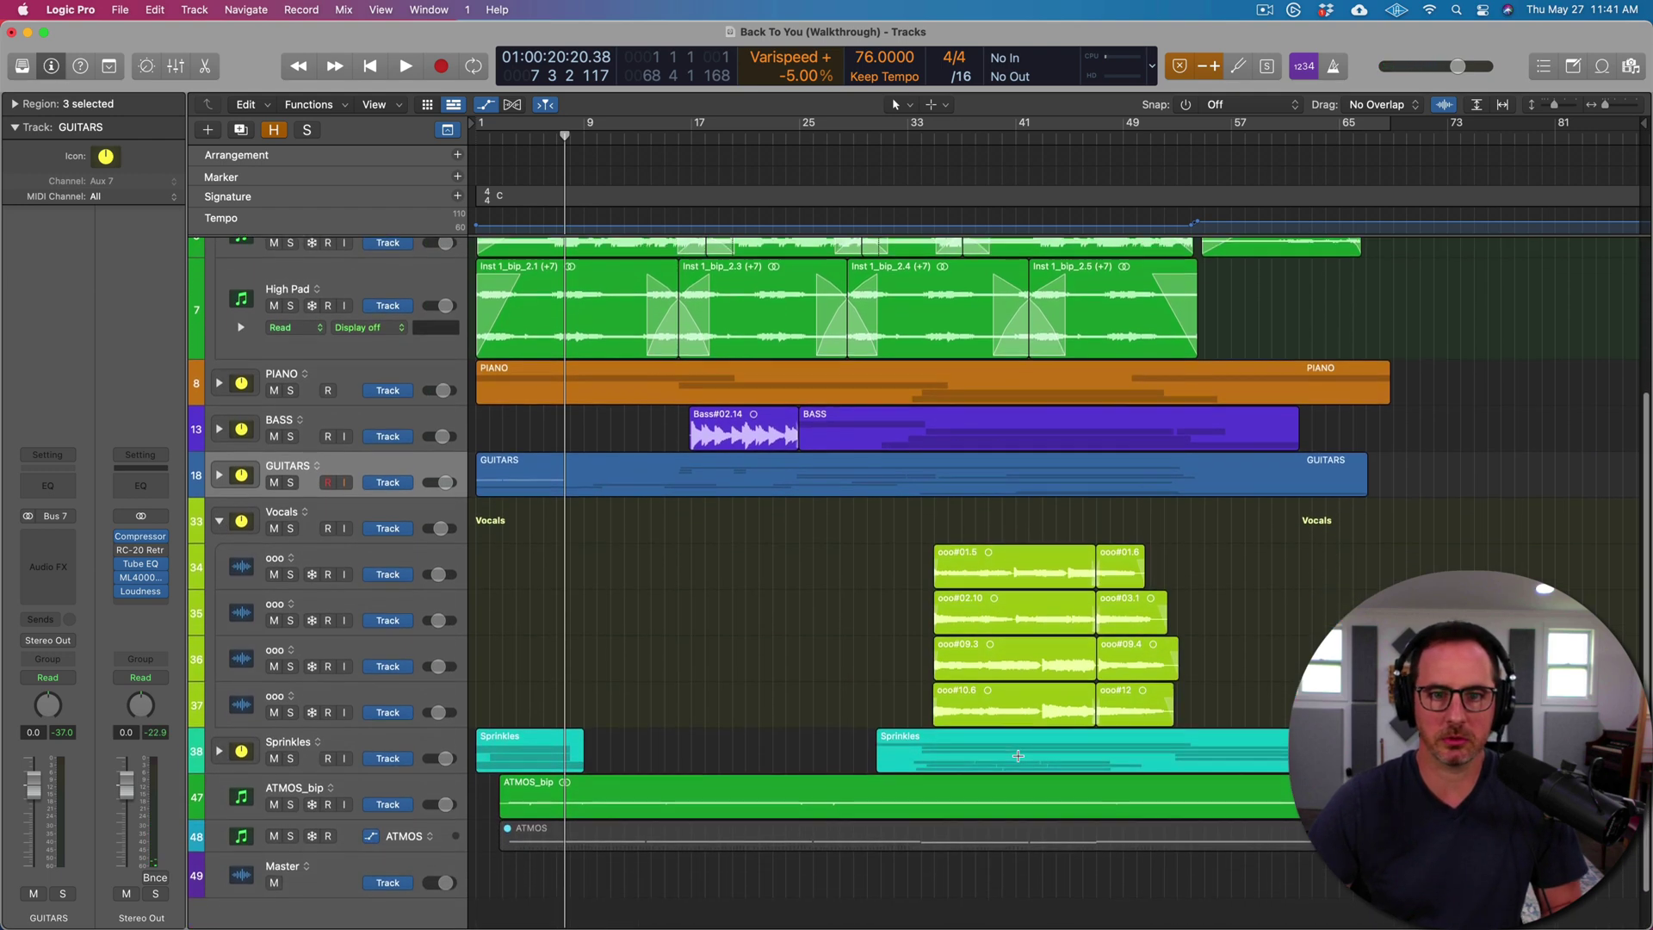
# Place the playhead at bar 35 and inspect the Torpedo and Channel EQ plug-ins on the first ooo vocal track
pyautogui.click(935, 125)
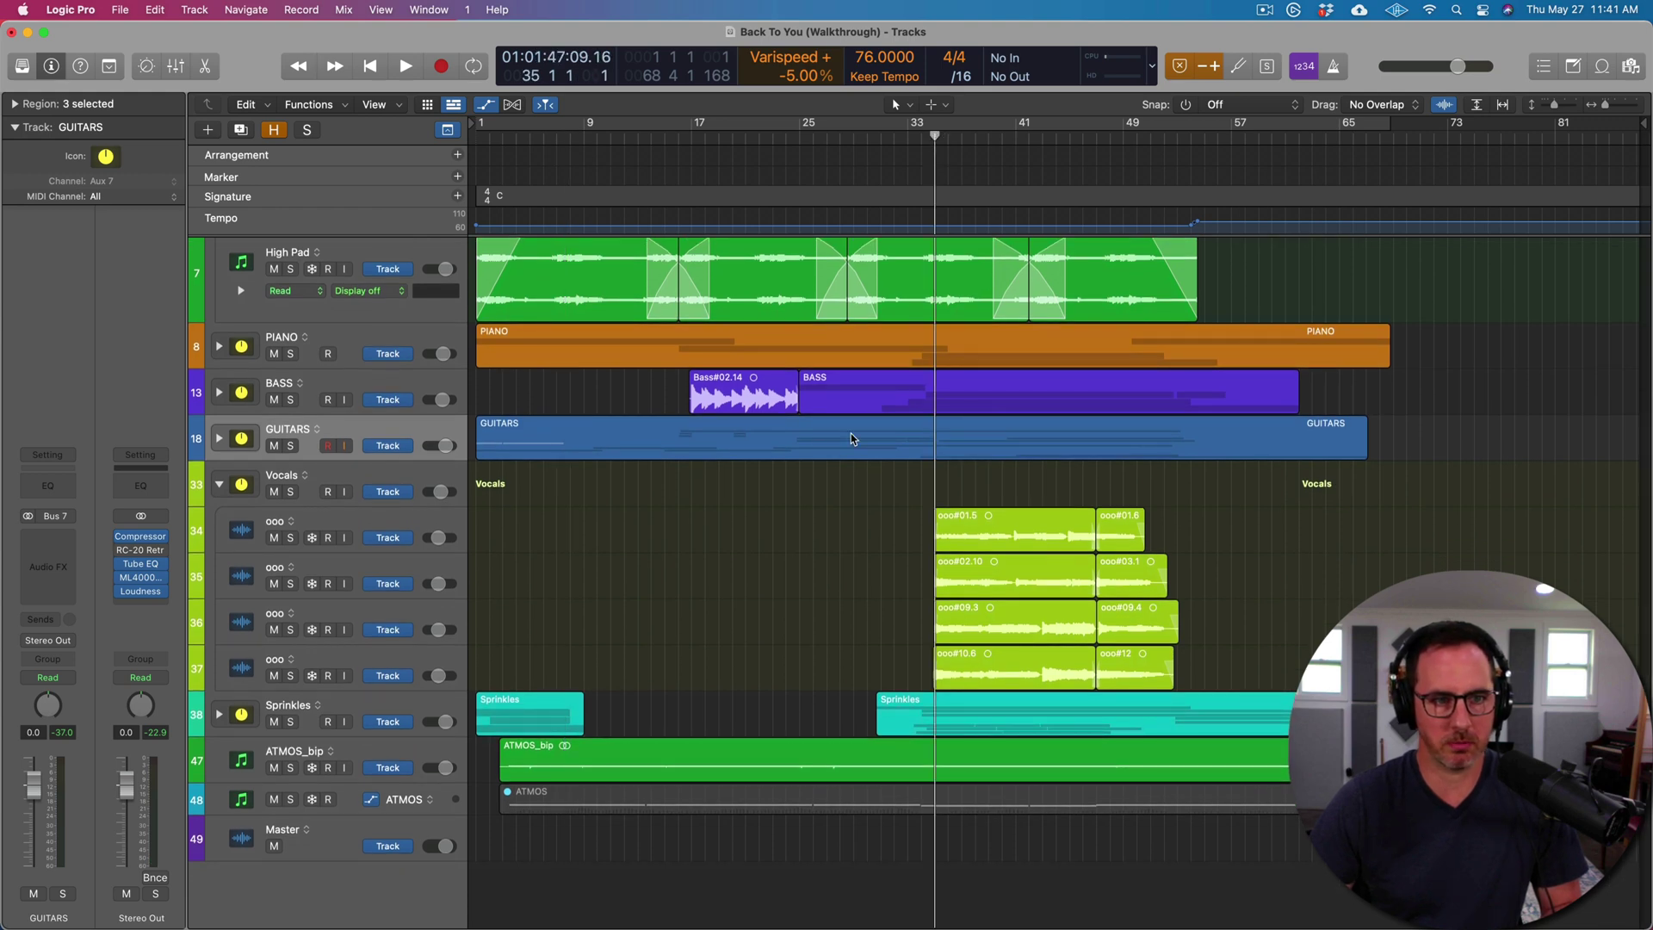
pyautogui.scroll(-1, 835, 473)
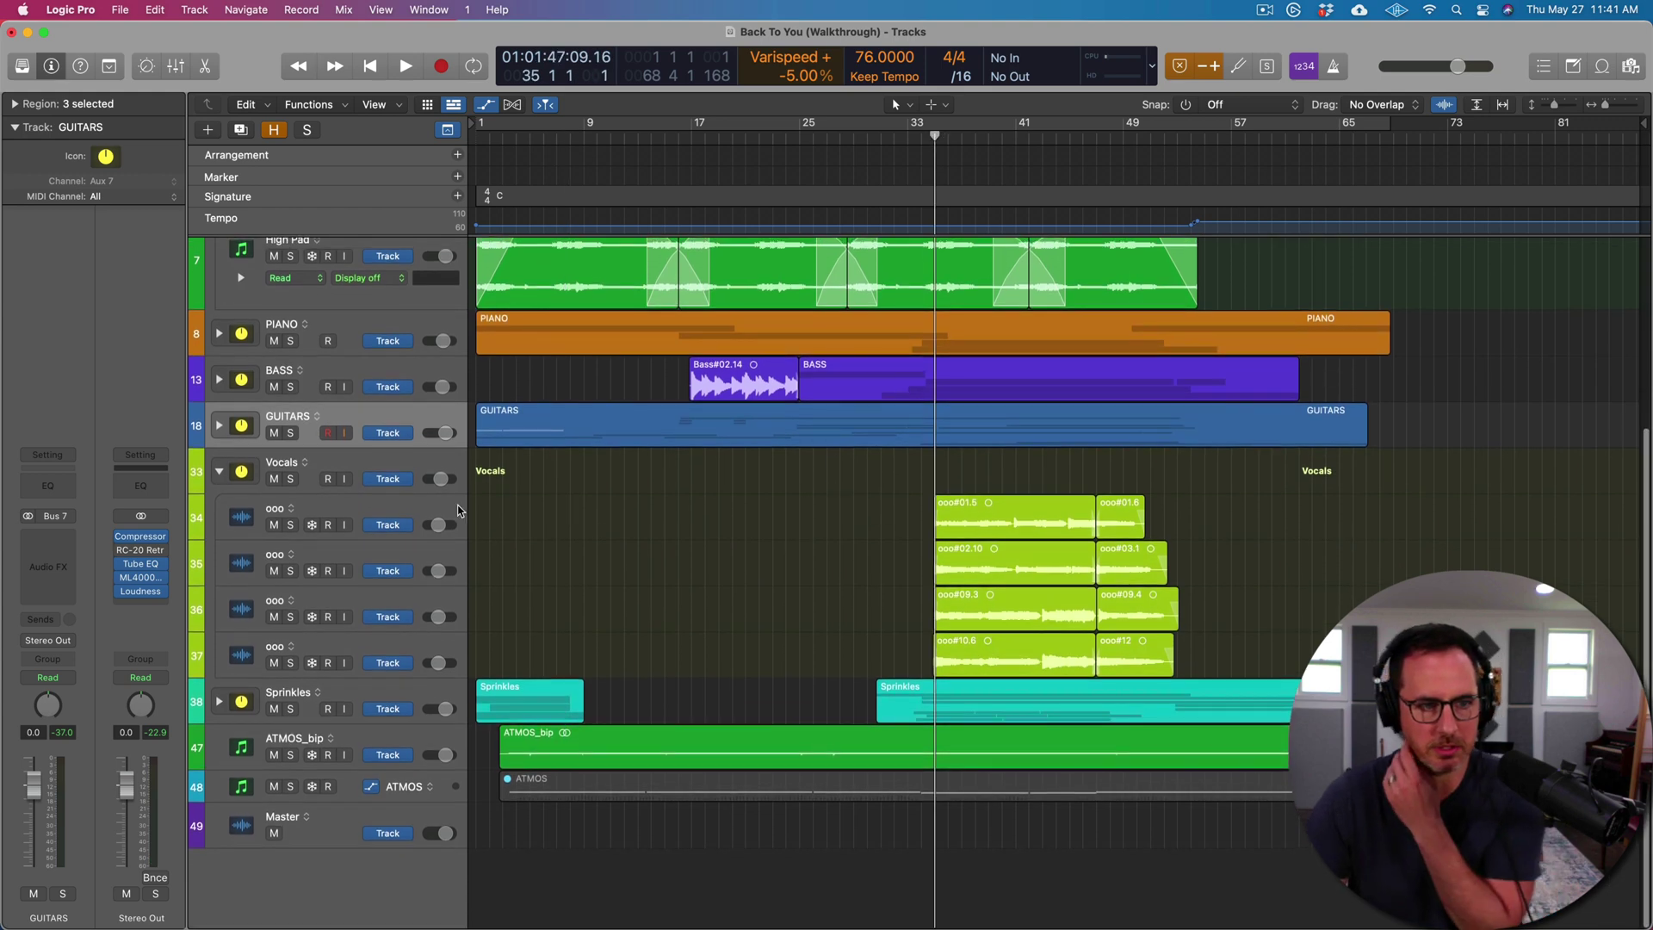
pyautogui.click(363, 507)
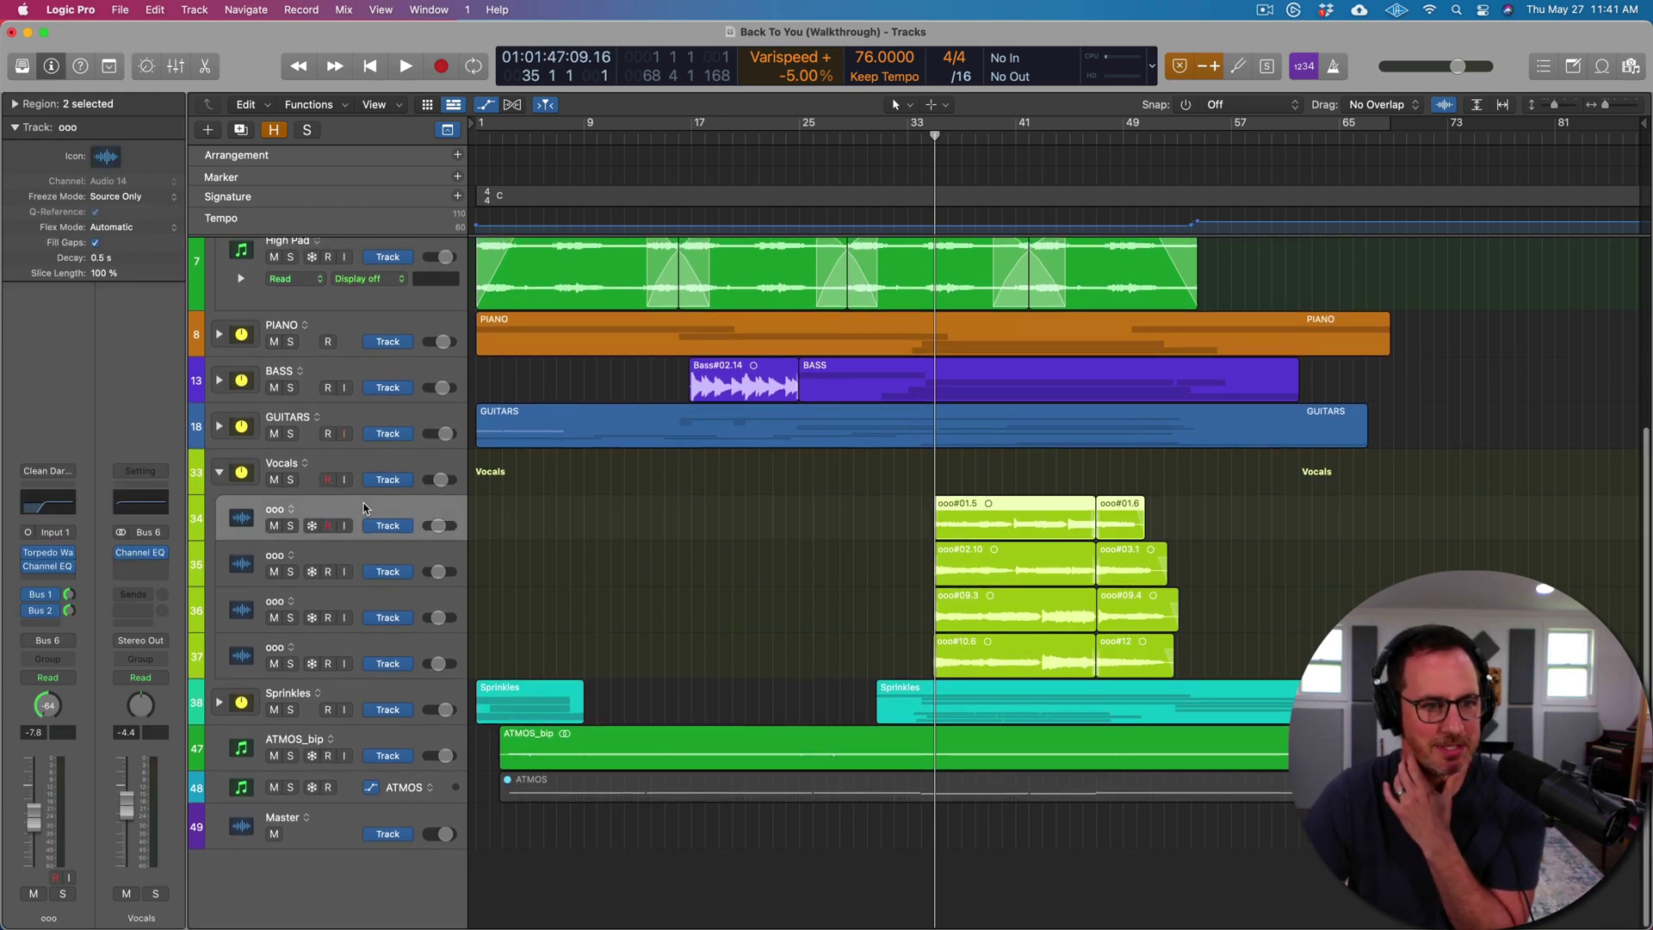
pyautogui.click(49, 556)
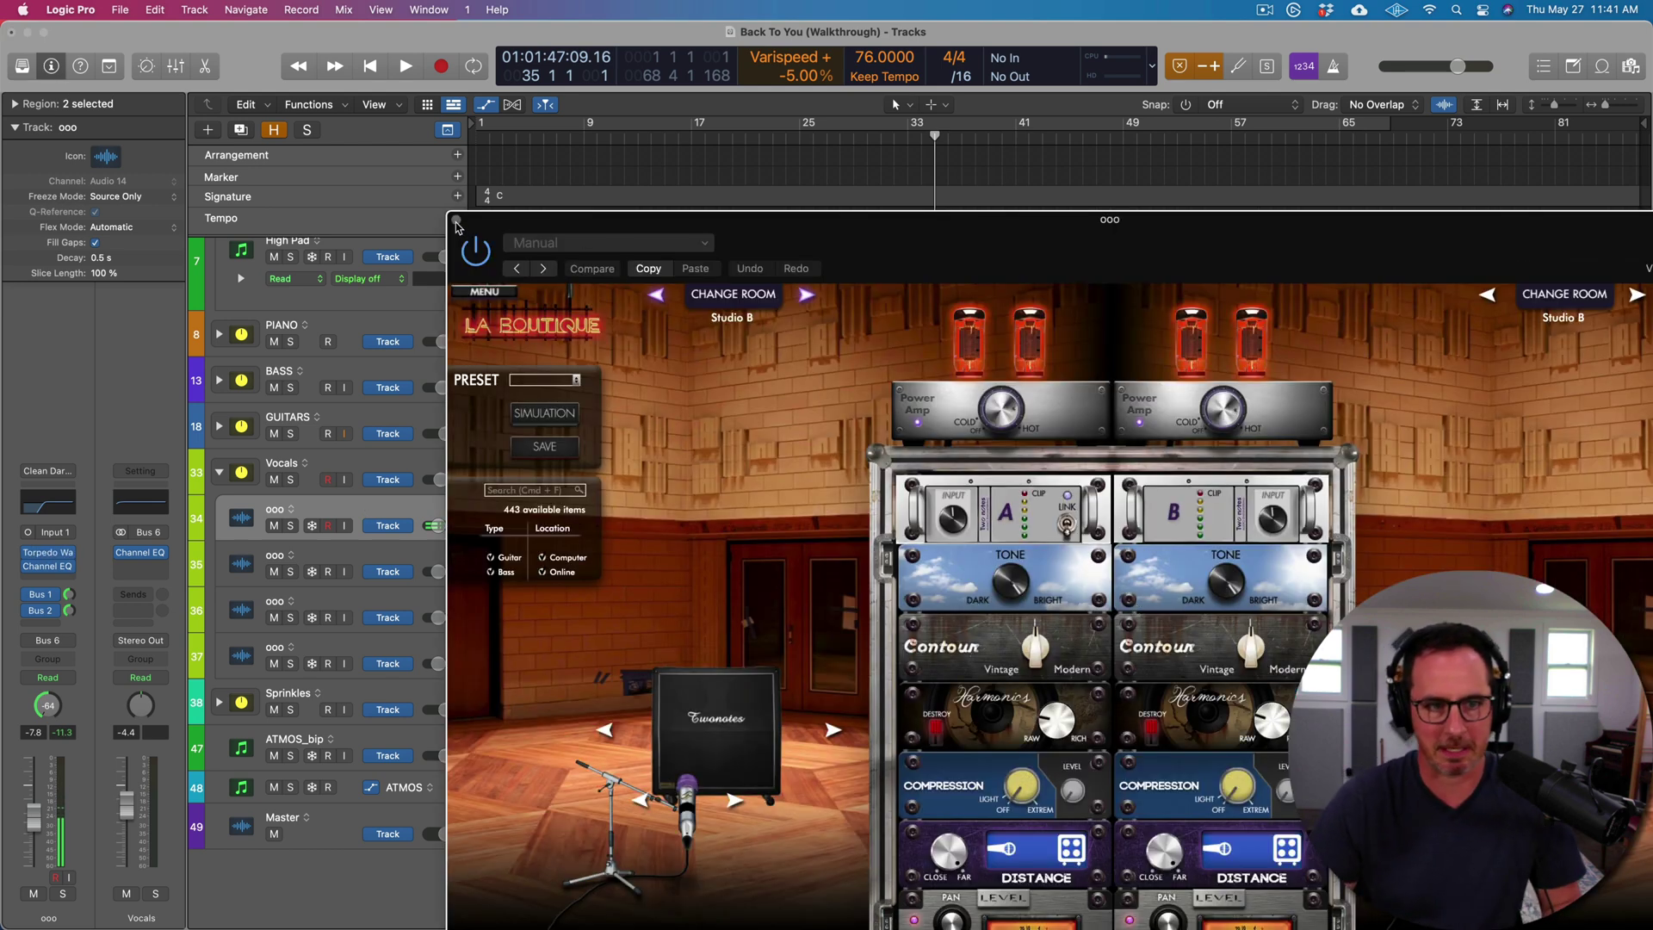
pyautogui.click(456, 223)
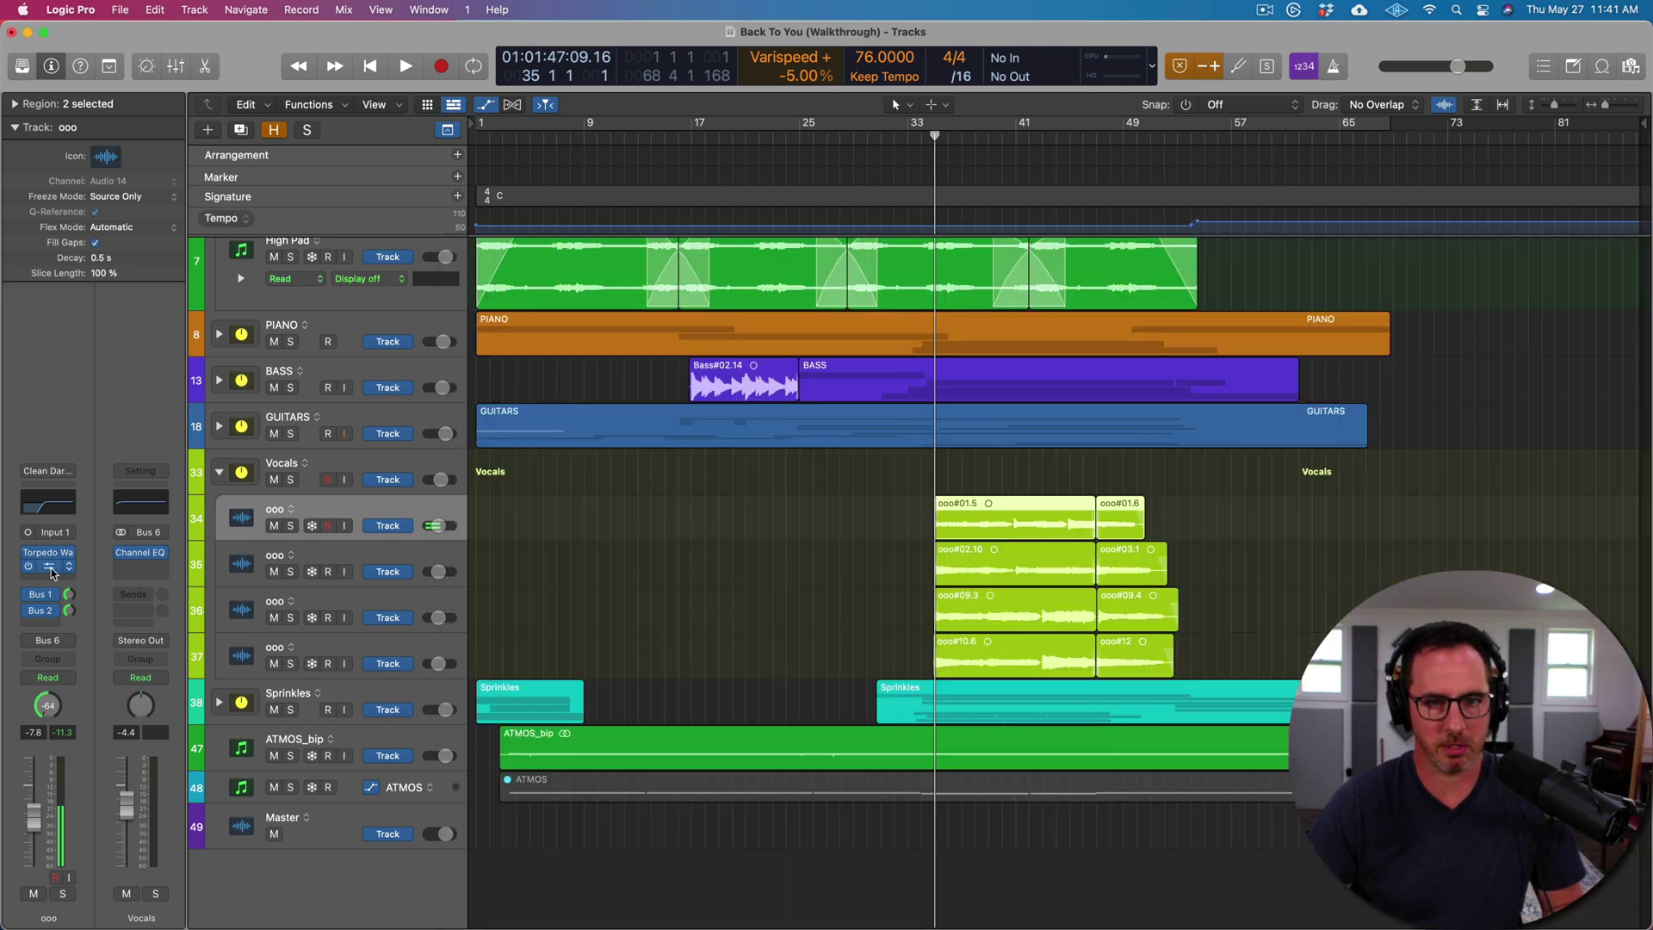
pyautogui.click(49, 567)
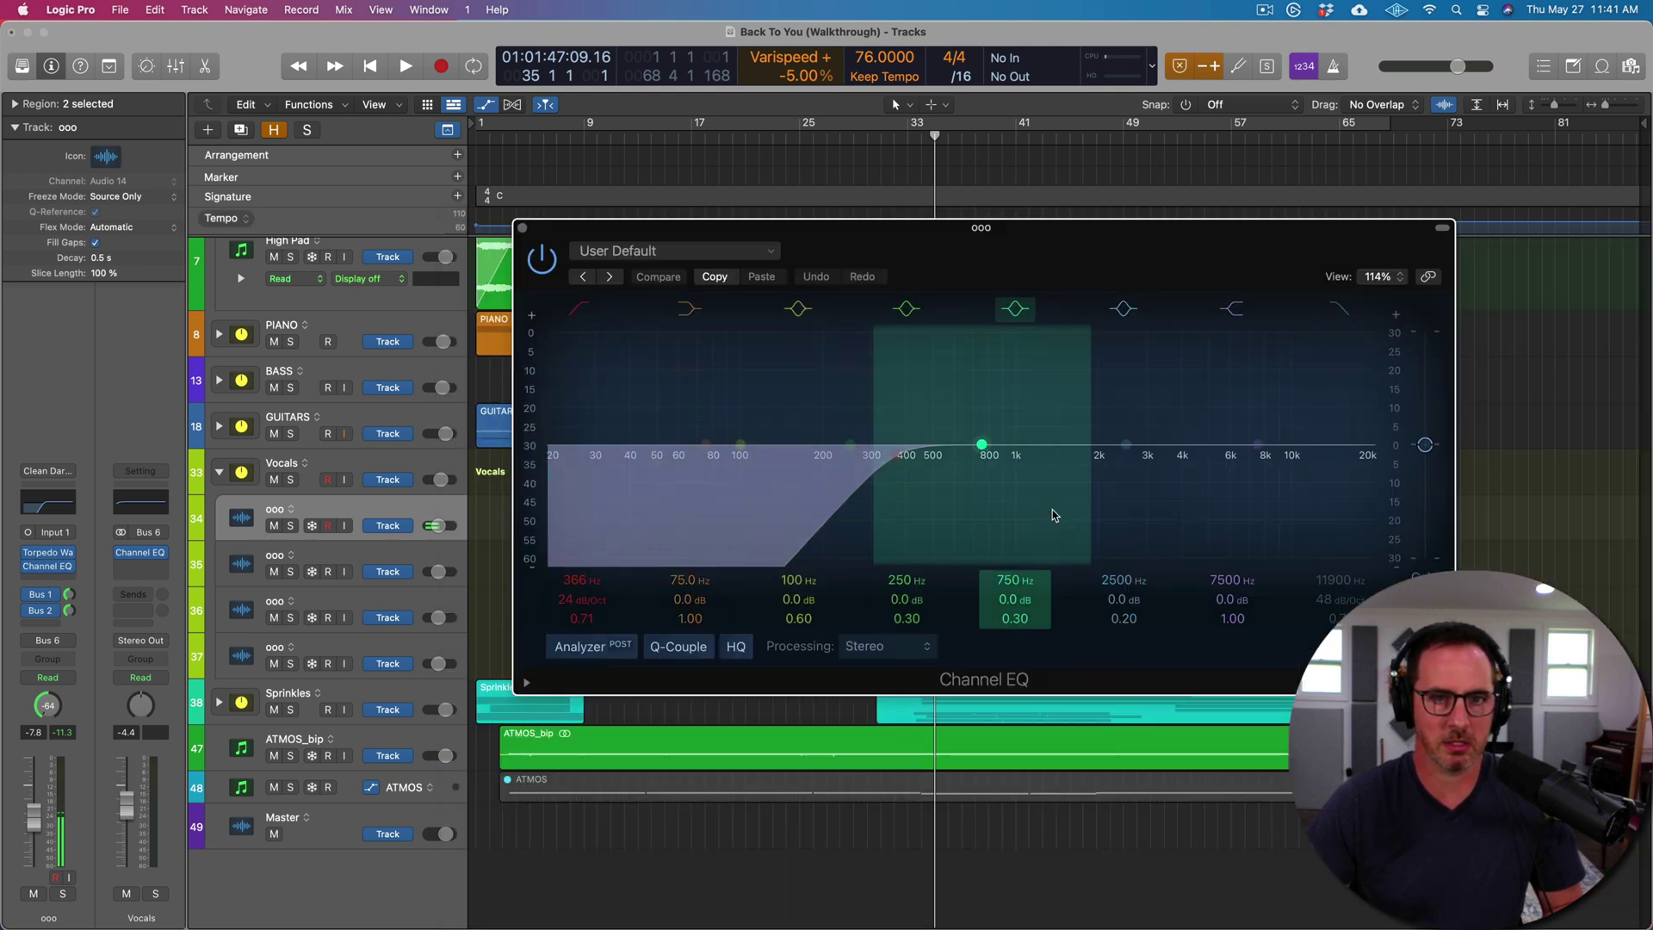
pyautogui.click(521, 228)
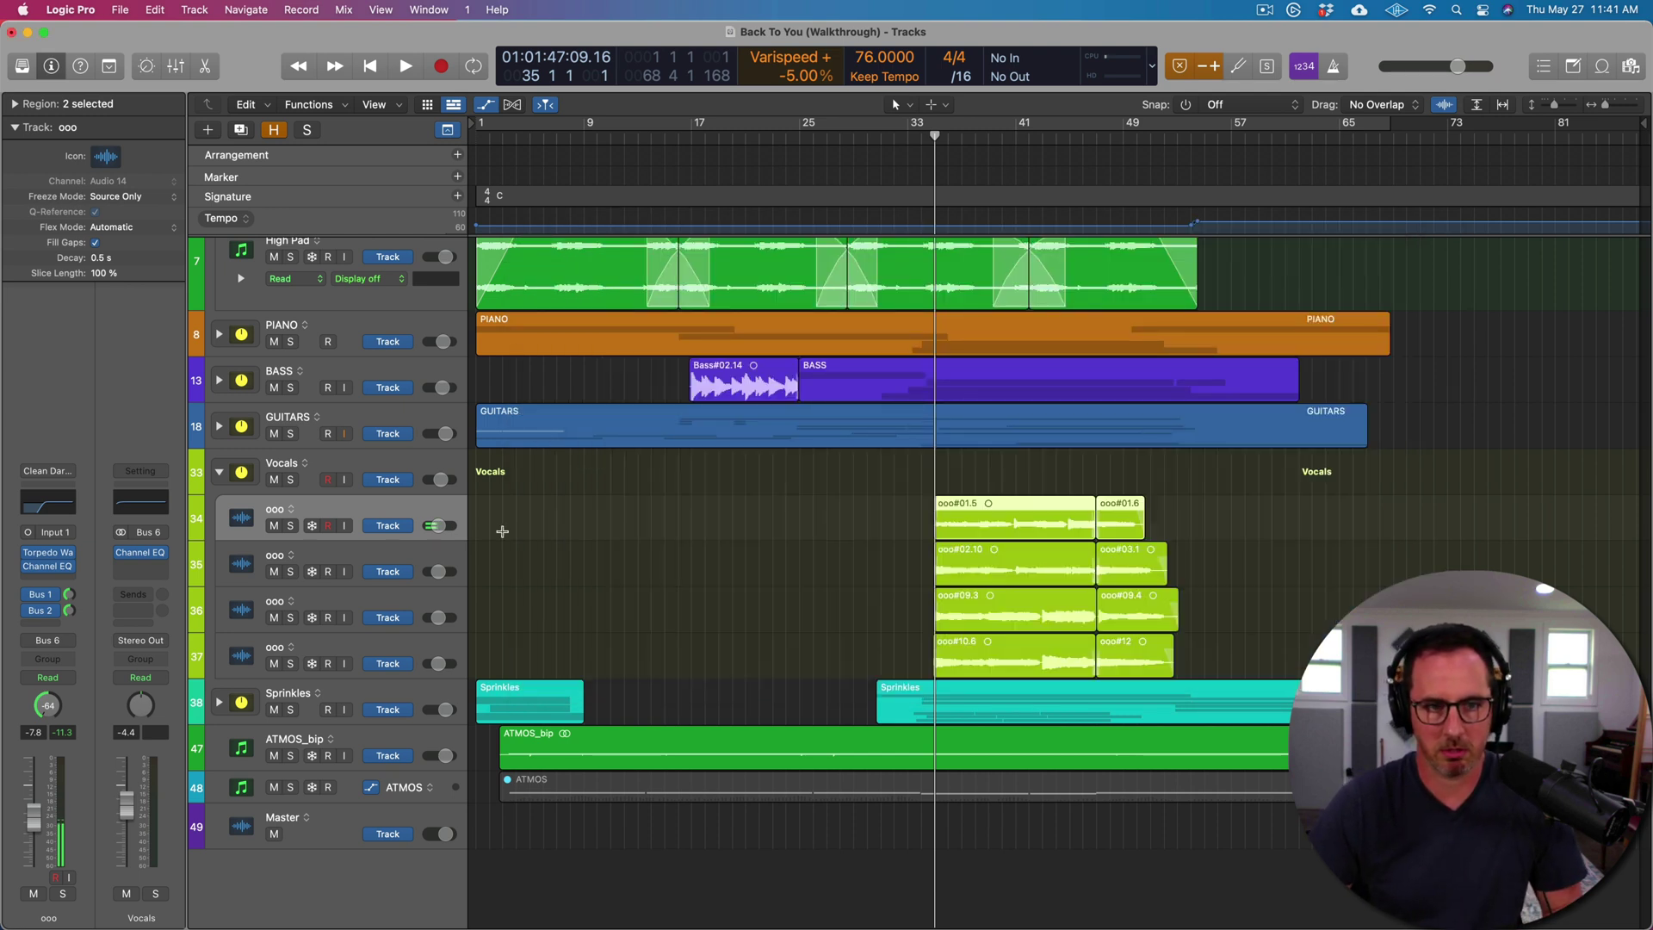
# Play from bar 35 with the Vocals stack soloed to hear the layered oohs, and release the solo
pyautogui.press('space')
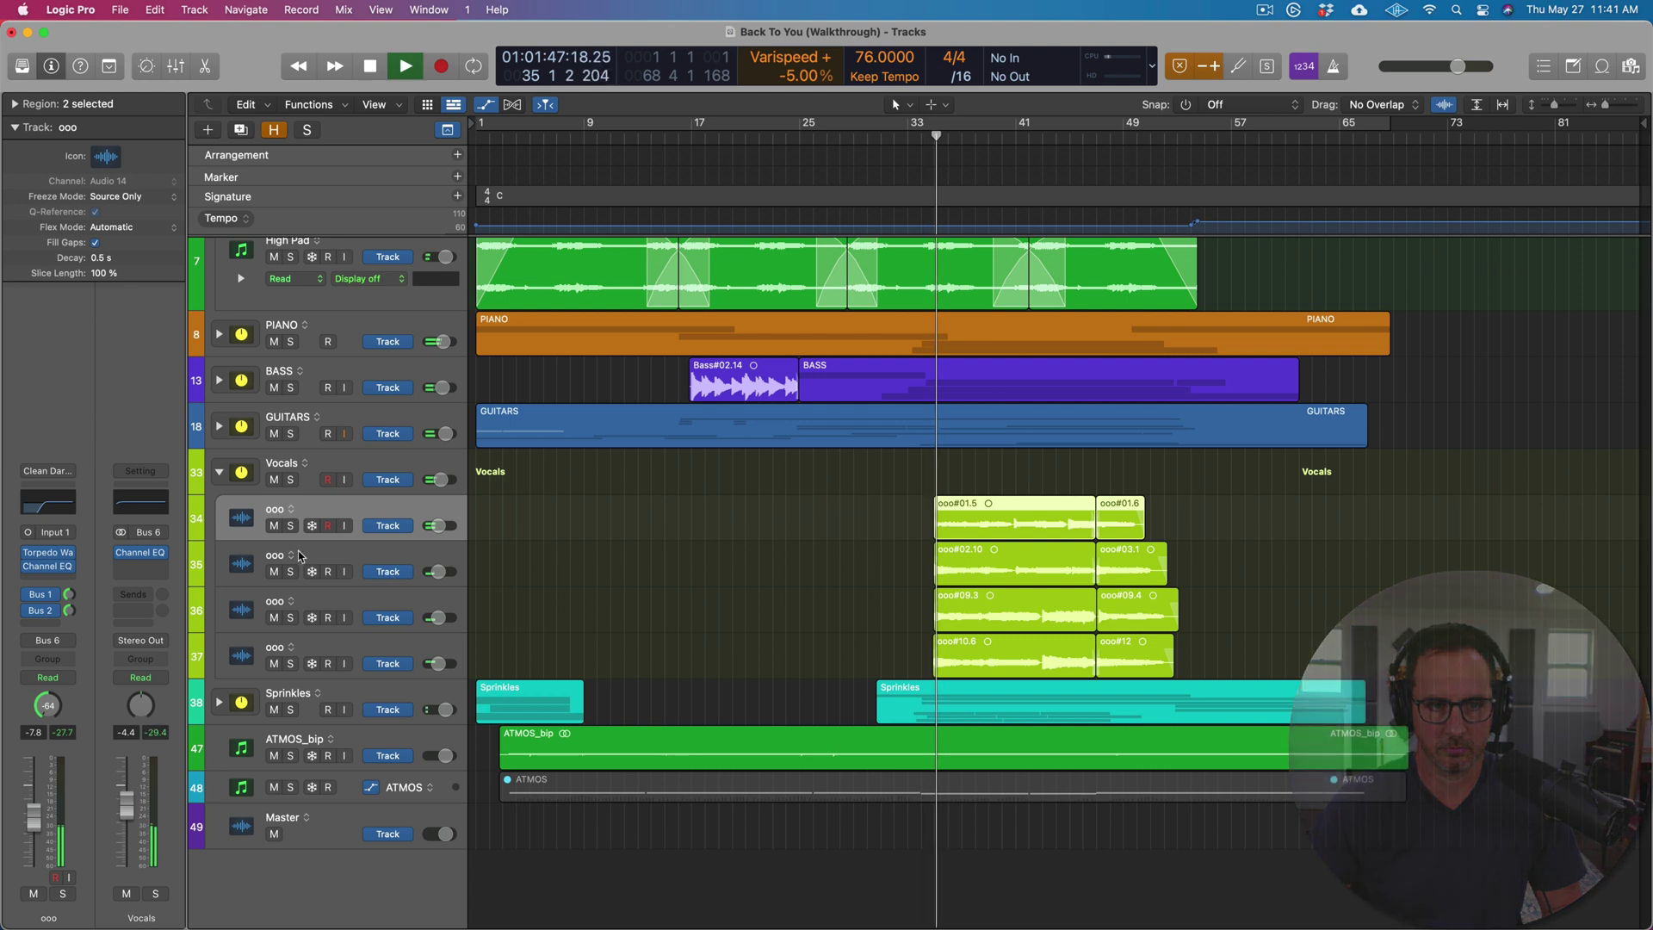
pyautogui.click(292, 481)
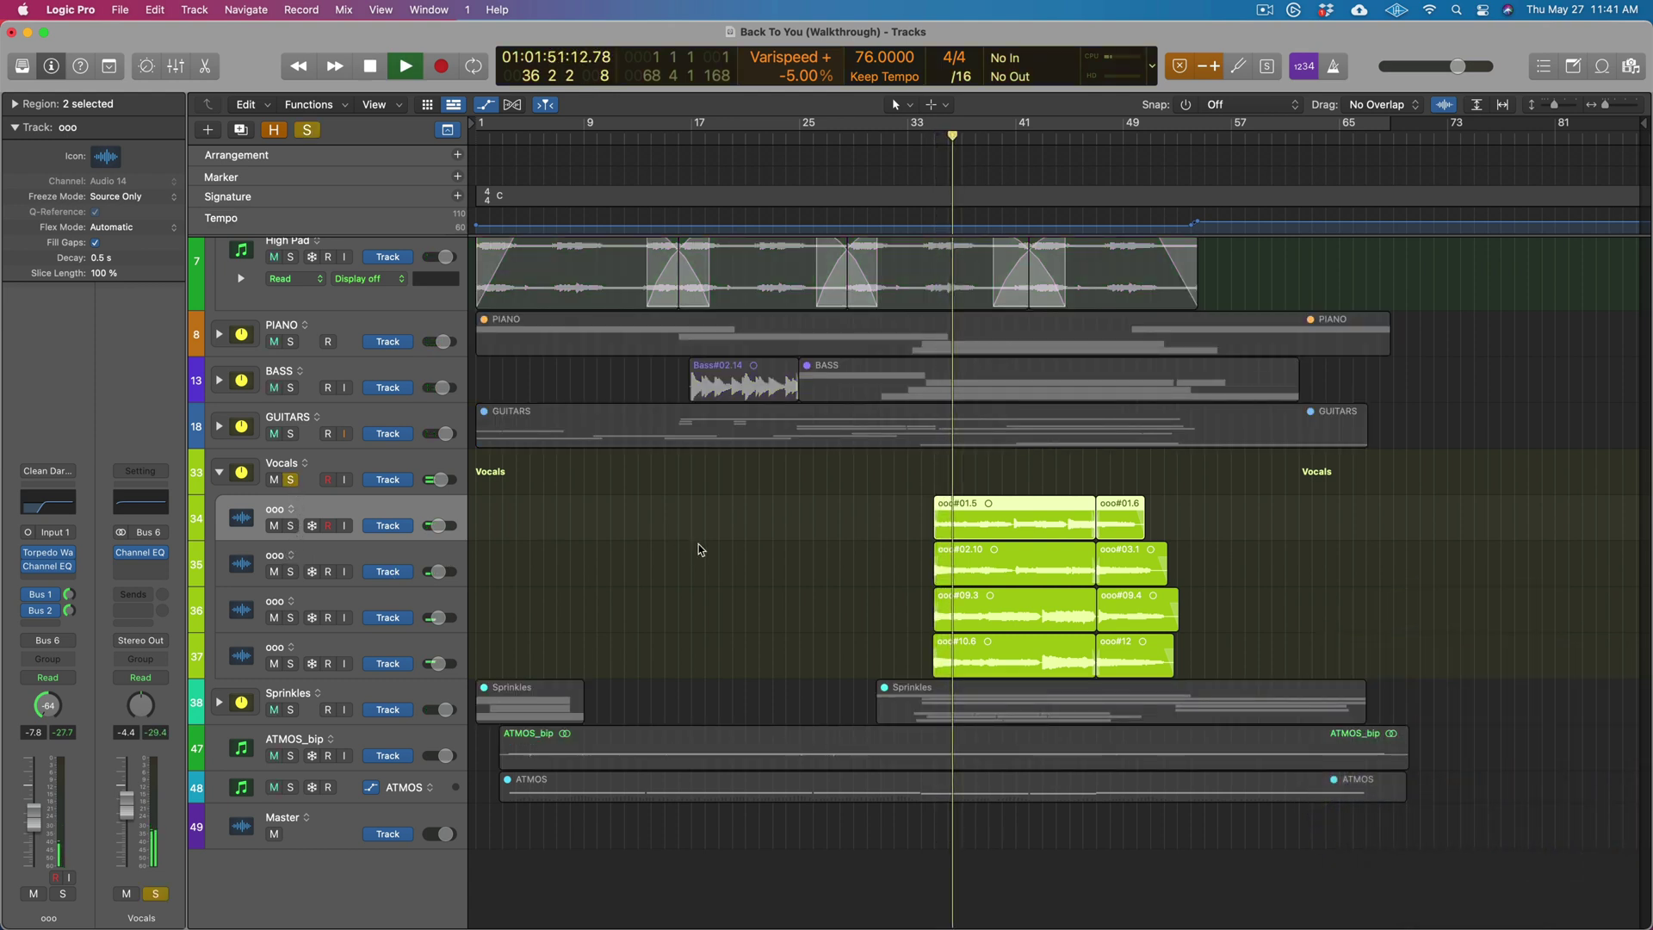
pyautogui.scroll(-1, 701, 555)
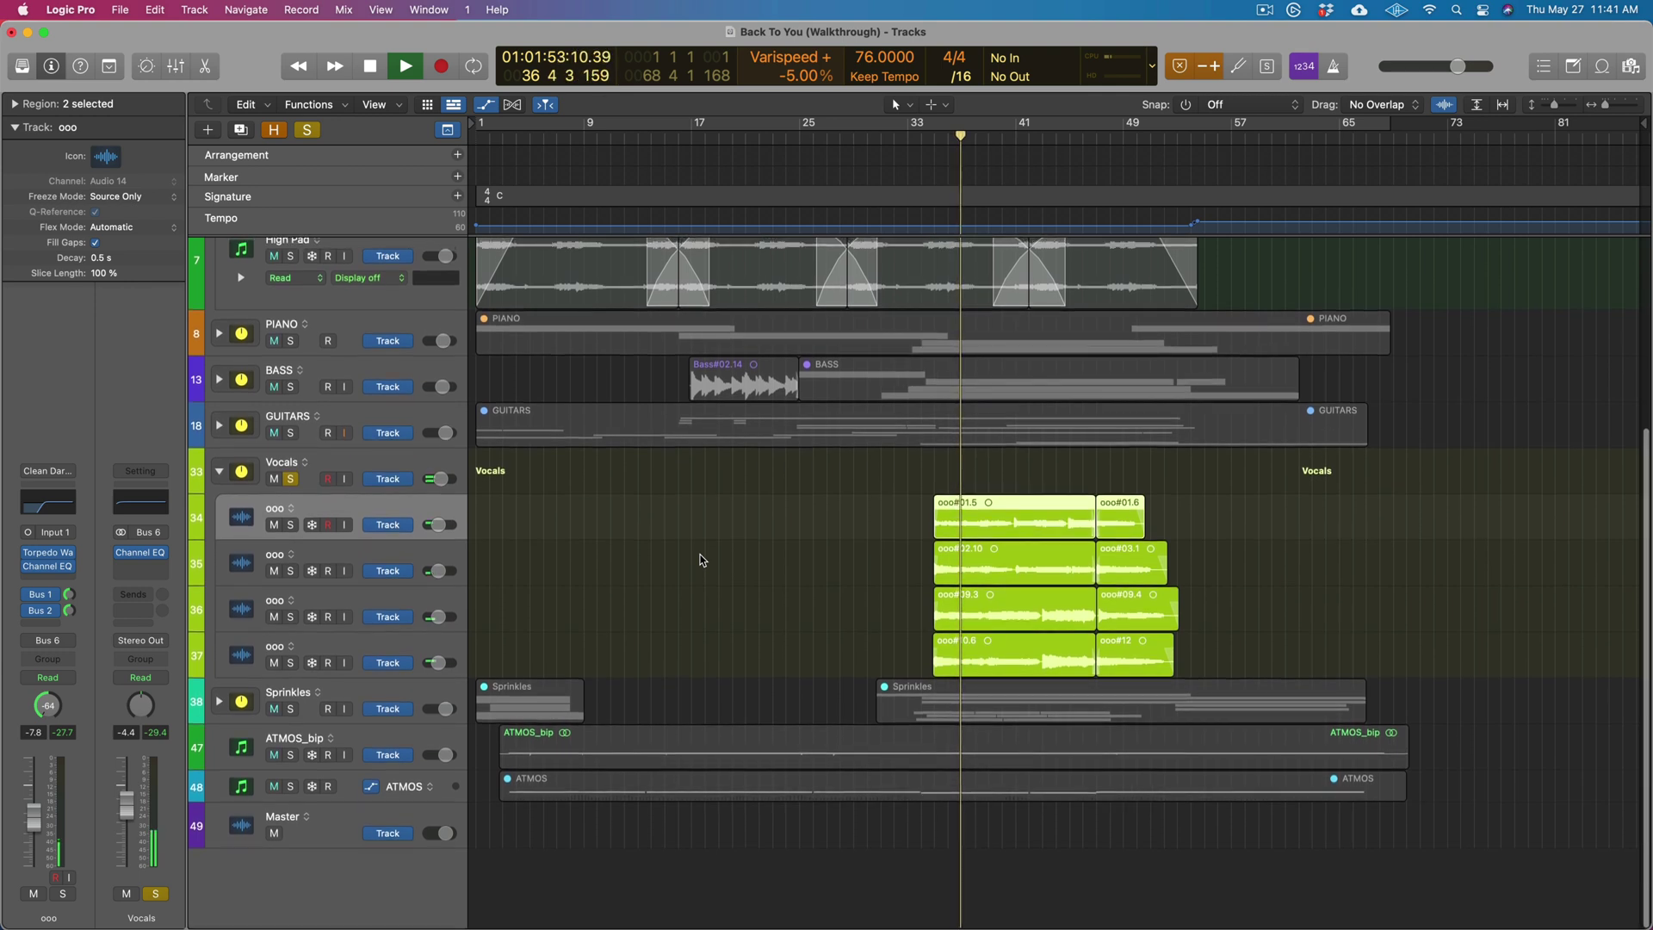
pyautogui.scroll(1, 702, 560)
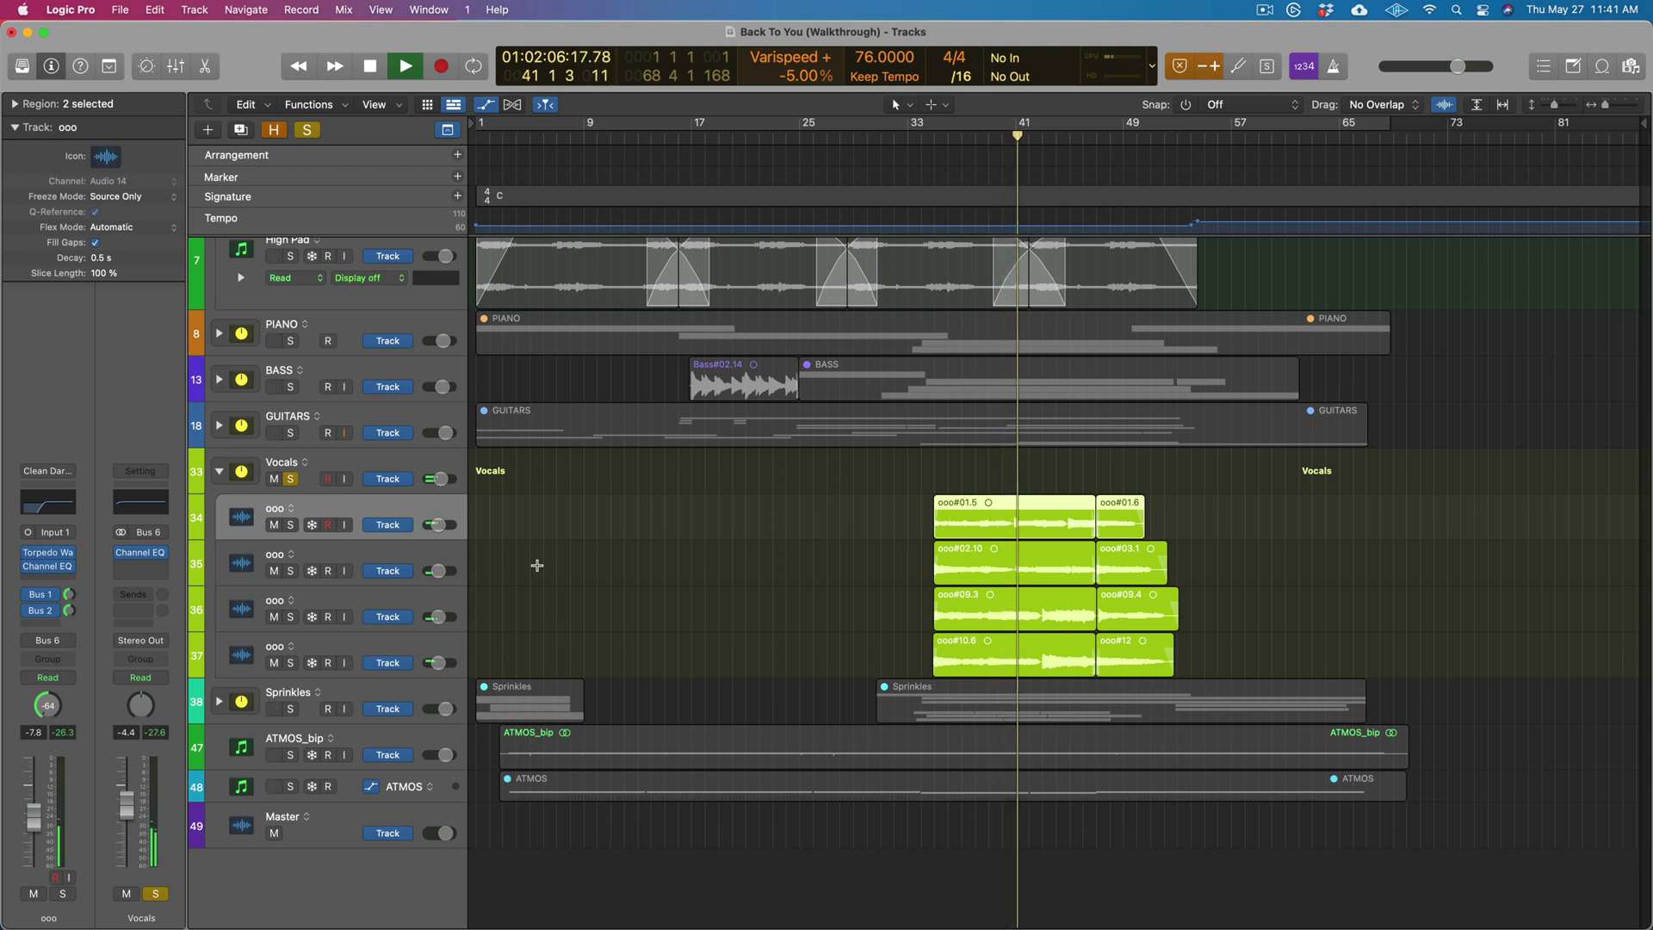
pyautogui.click(290, 479)
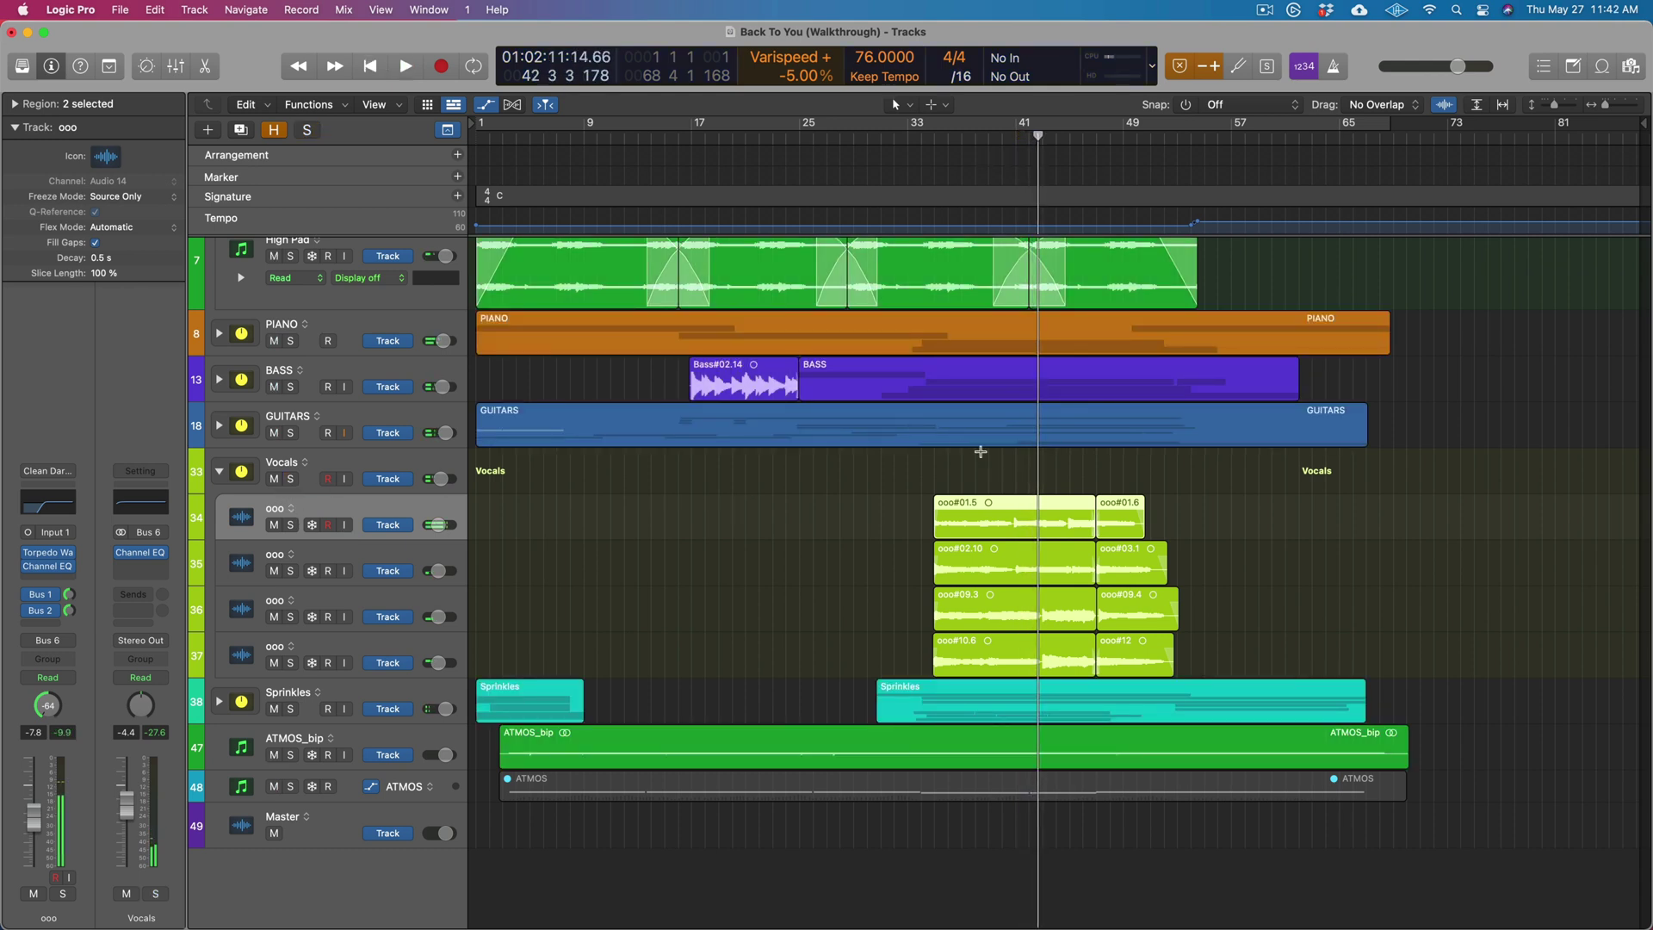
# Play the full mix from bar 44, briefly soloing the Vocals stack to compare it with the other parts
pyautogui.click(1056, 140)
pyautogui.press('space')
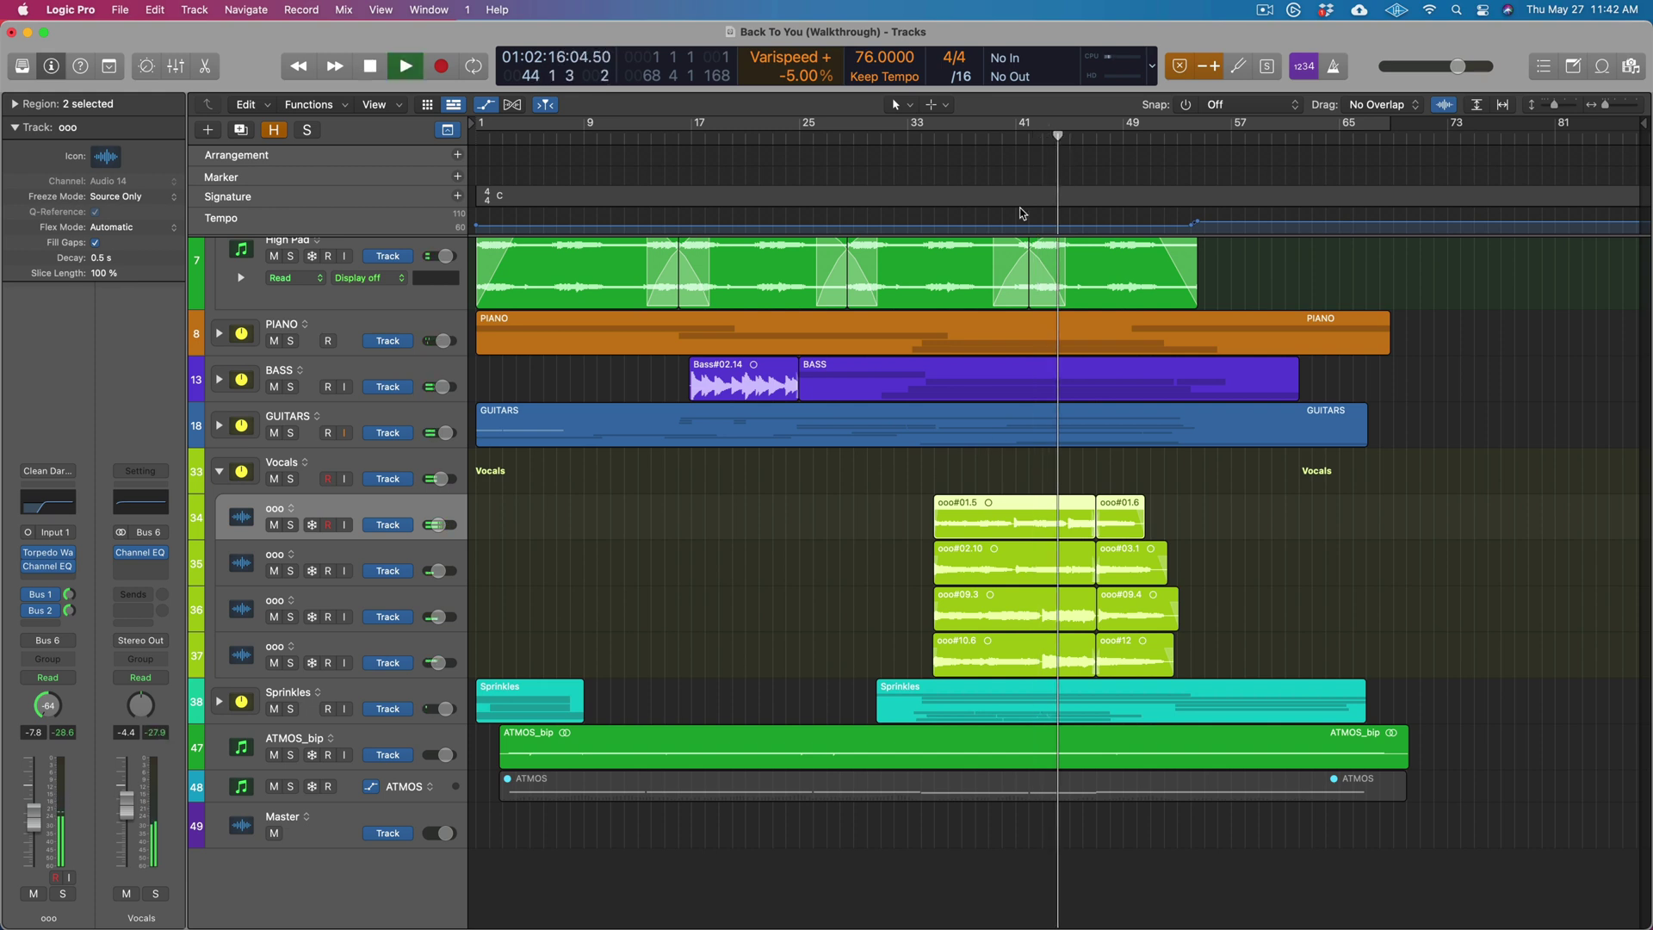
pyautogui.click(293, 479)
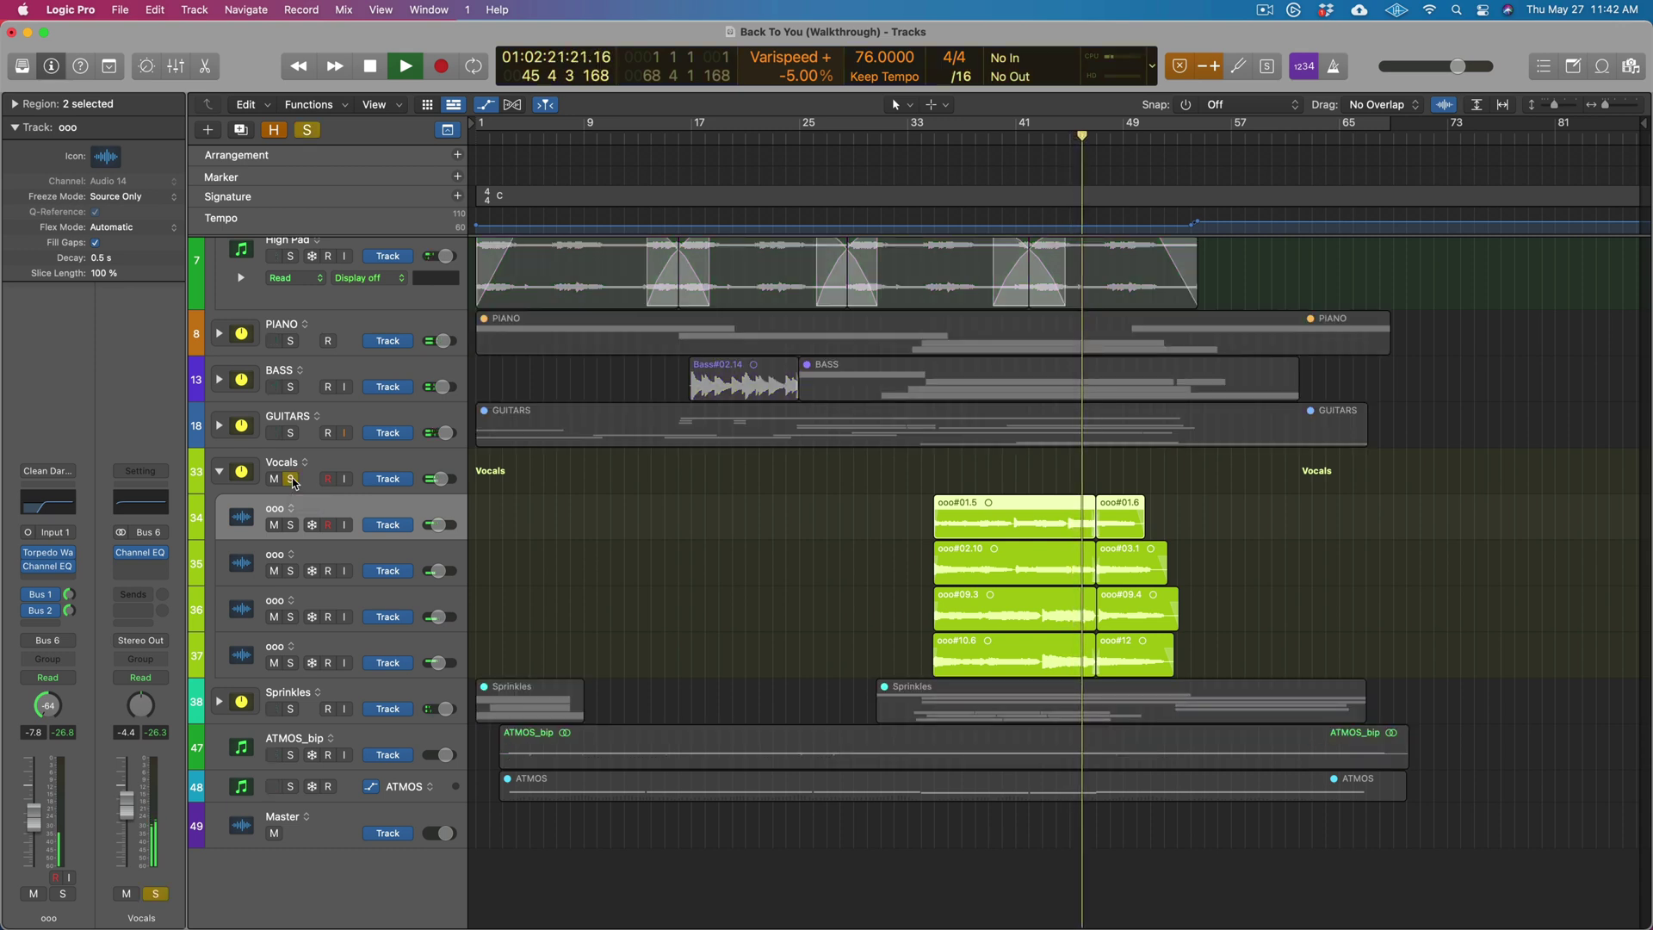
pyautogui.click(293, 479)
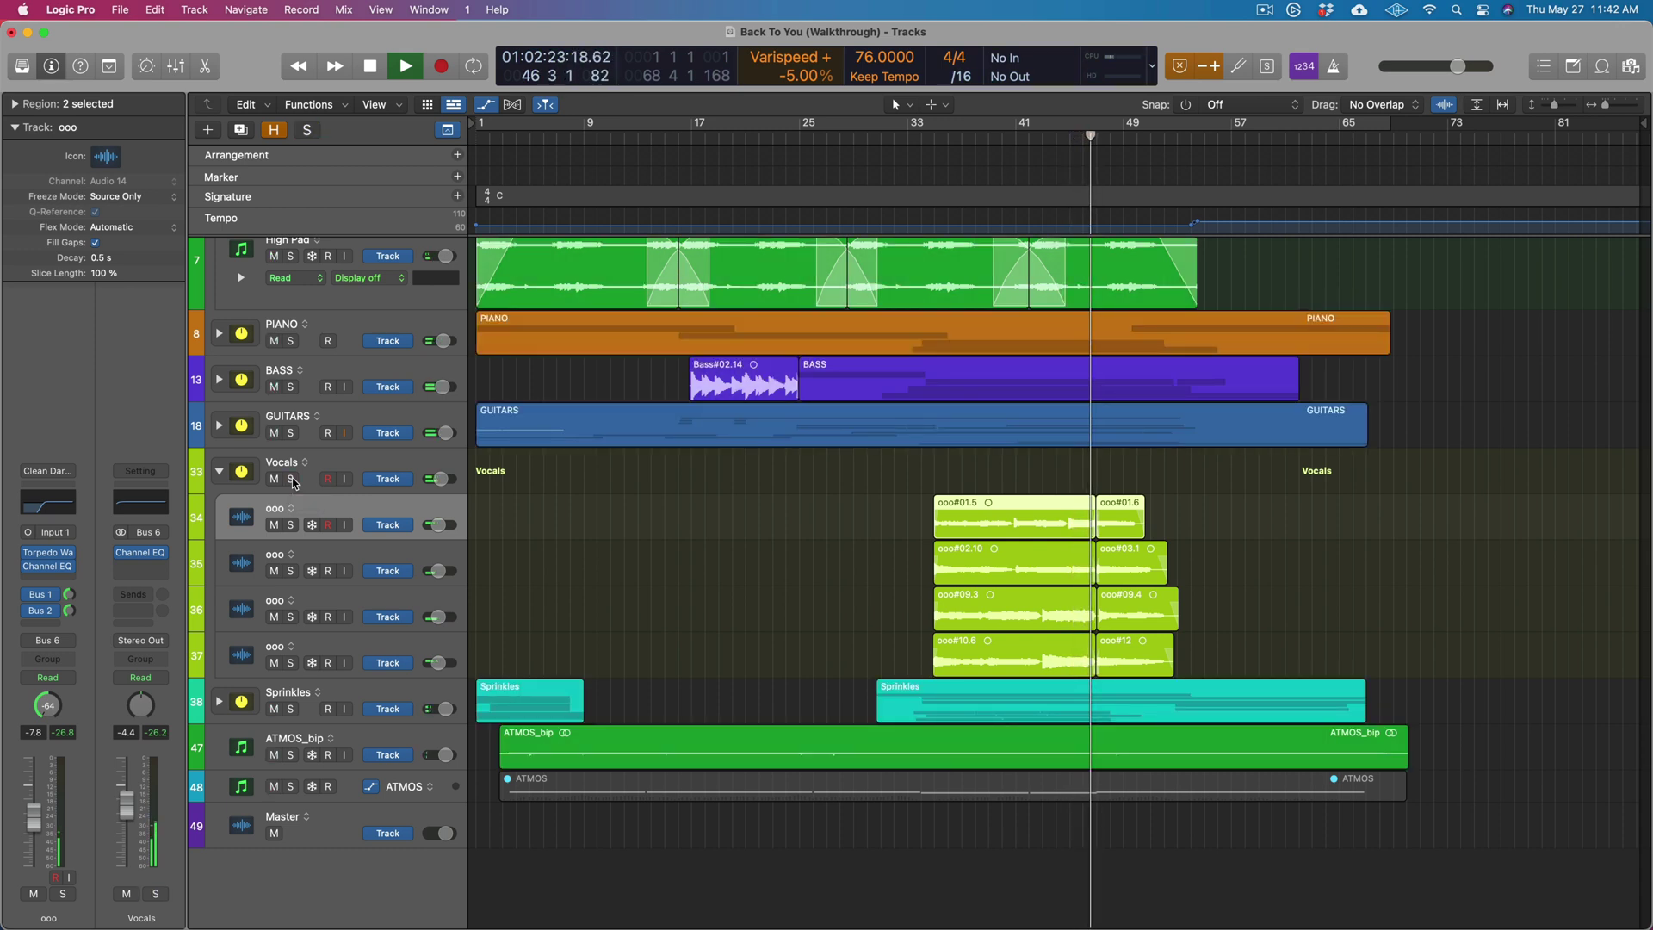
# Solo the Vocals stack around bar 48 during playback, and release the solo to hear it against the full mix
pyautogui.press('super+Right')
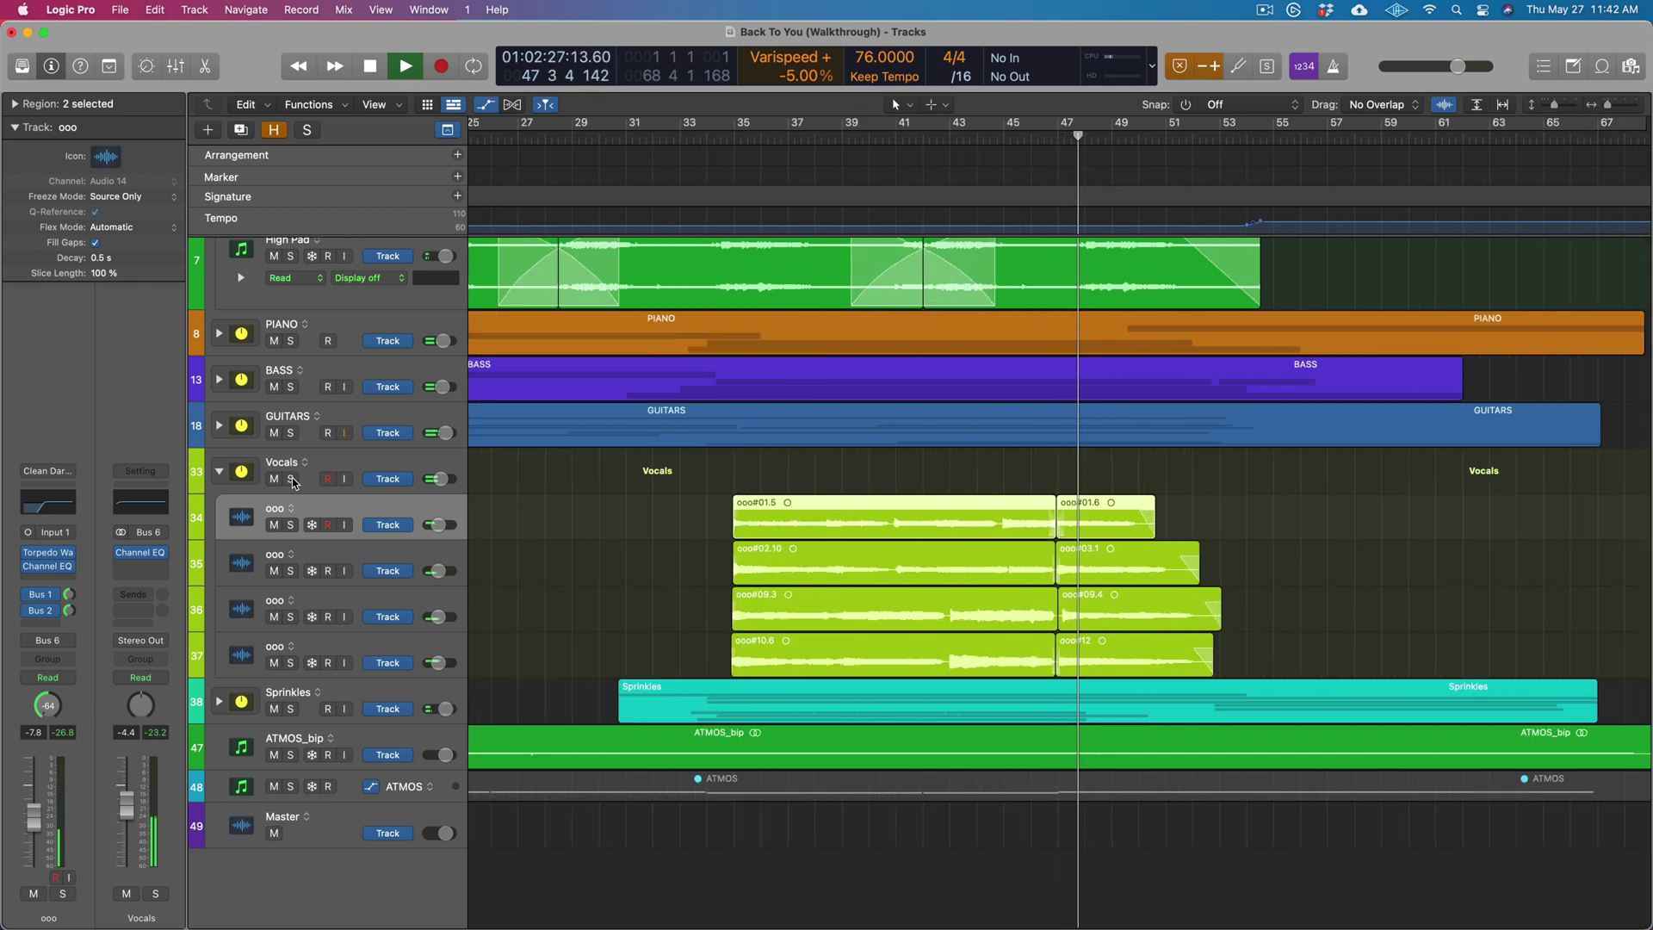
pyautogui.click(293, 479)
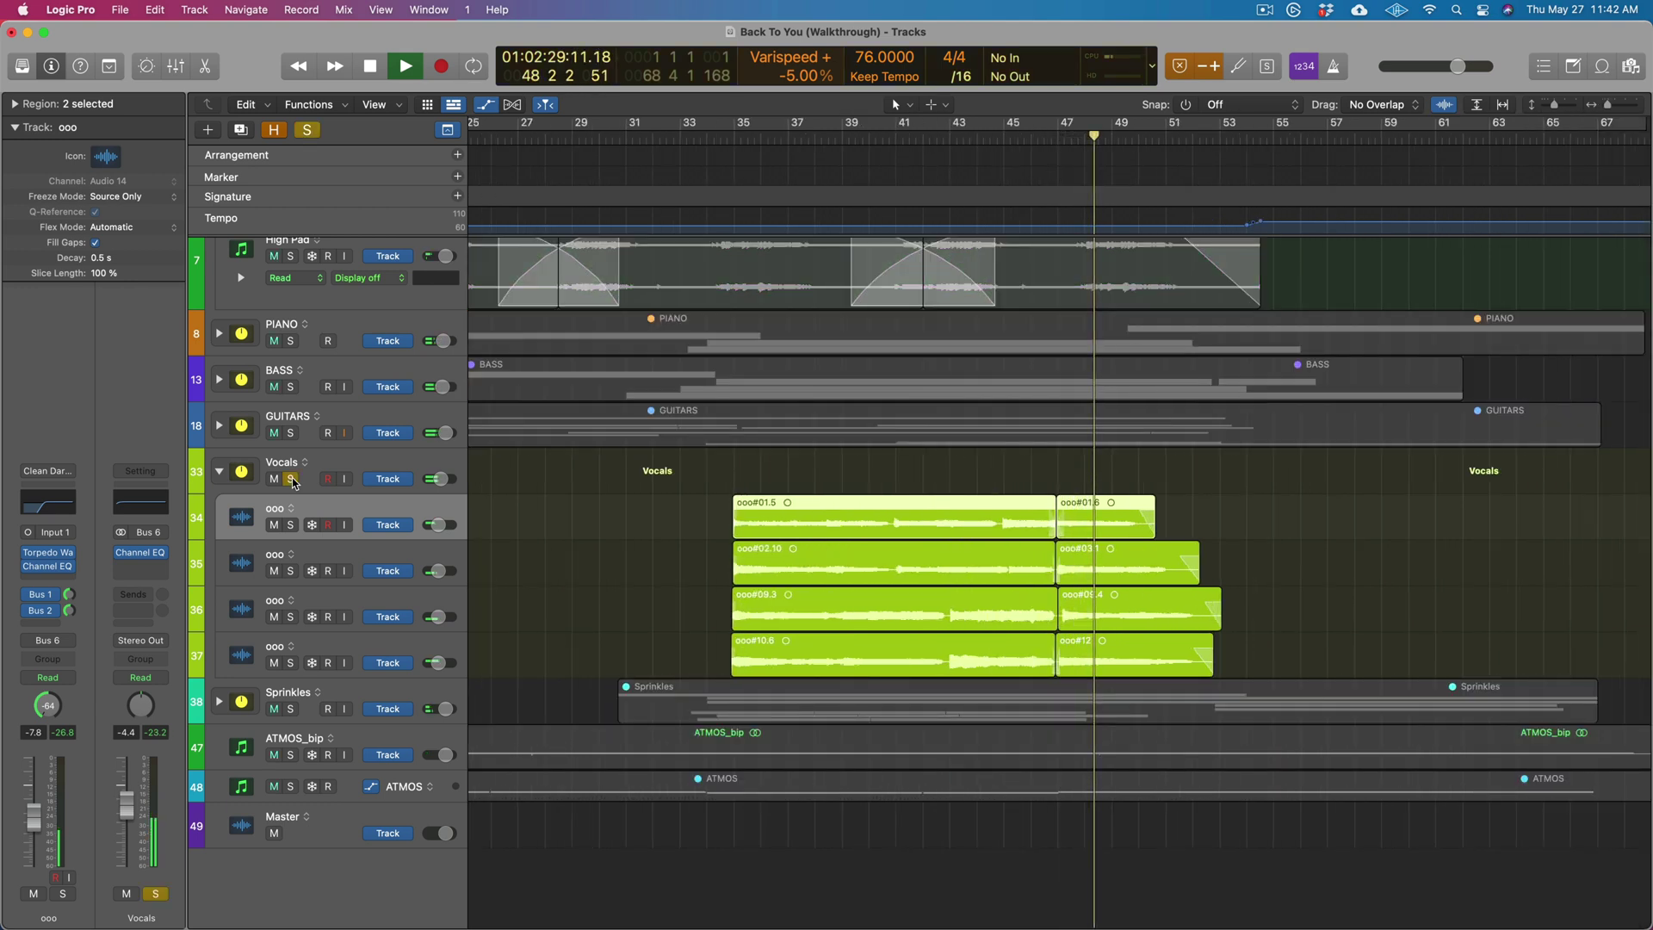
pyautogui.click(293, 480)
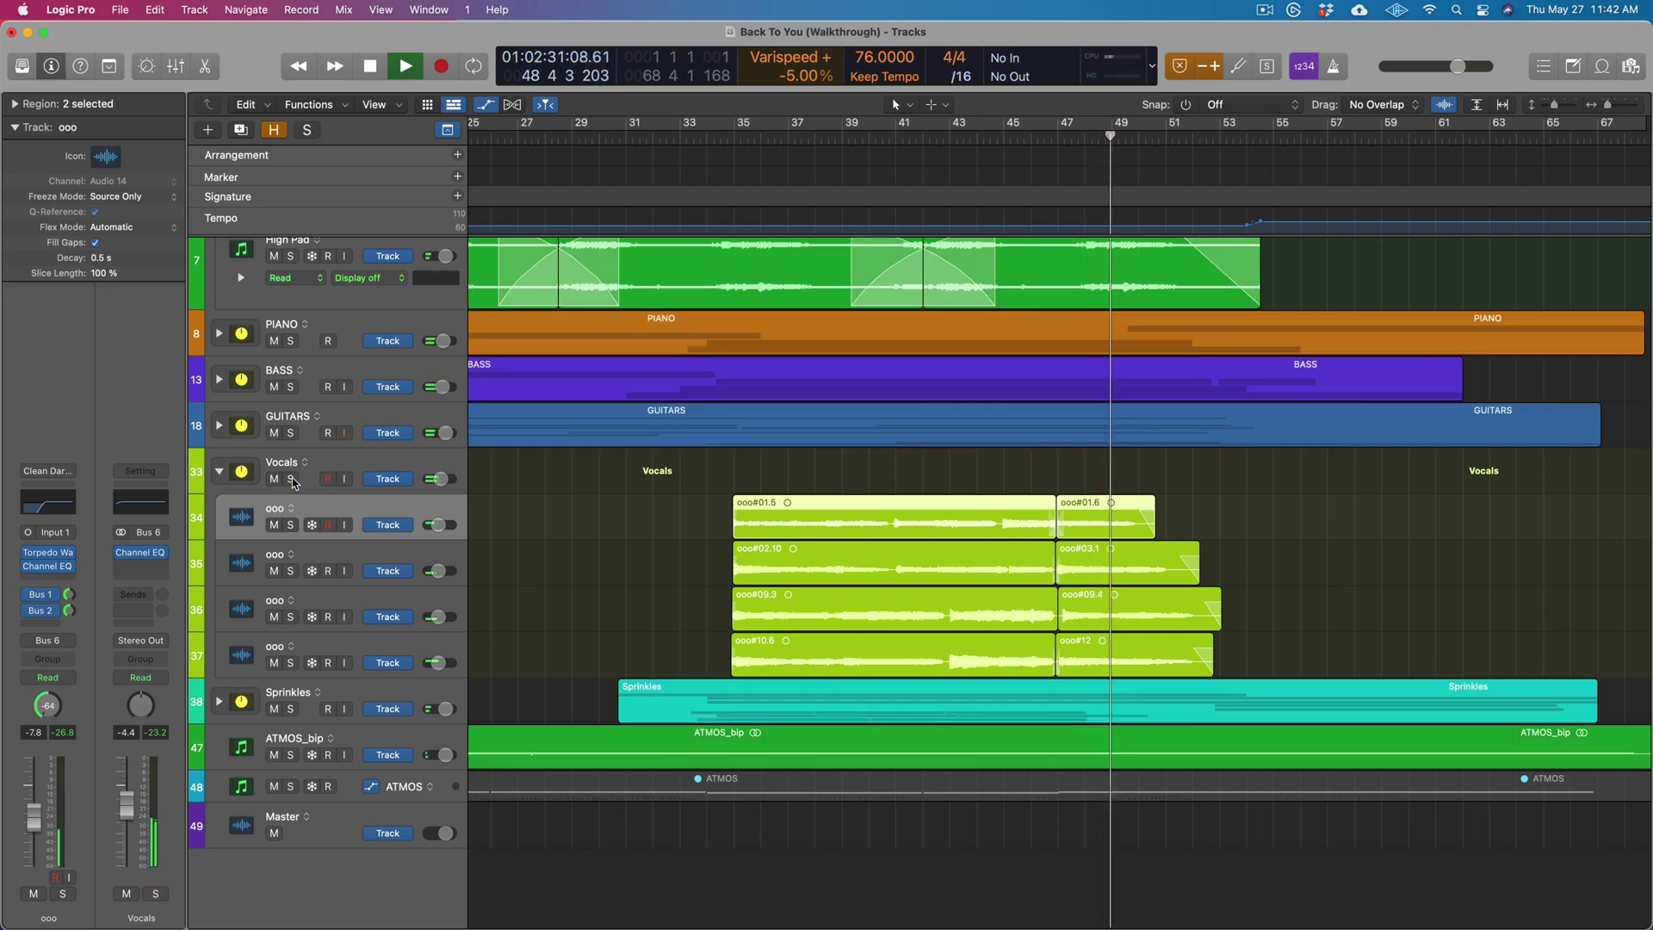
pyautogui.scroll(-1, 649, 607)
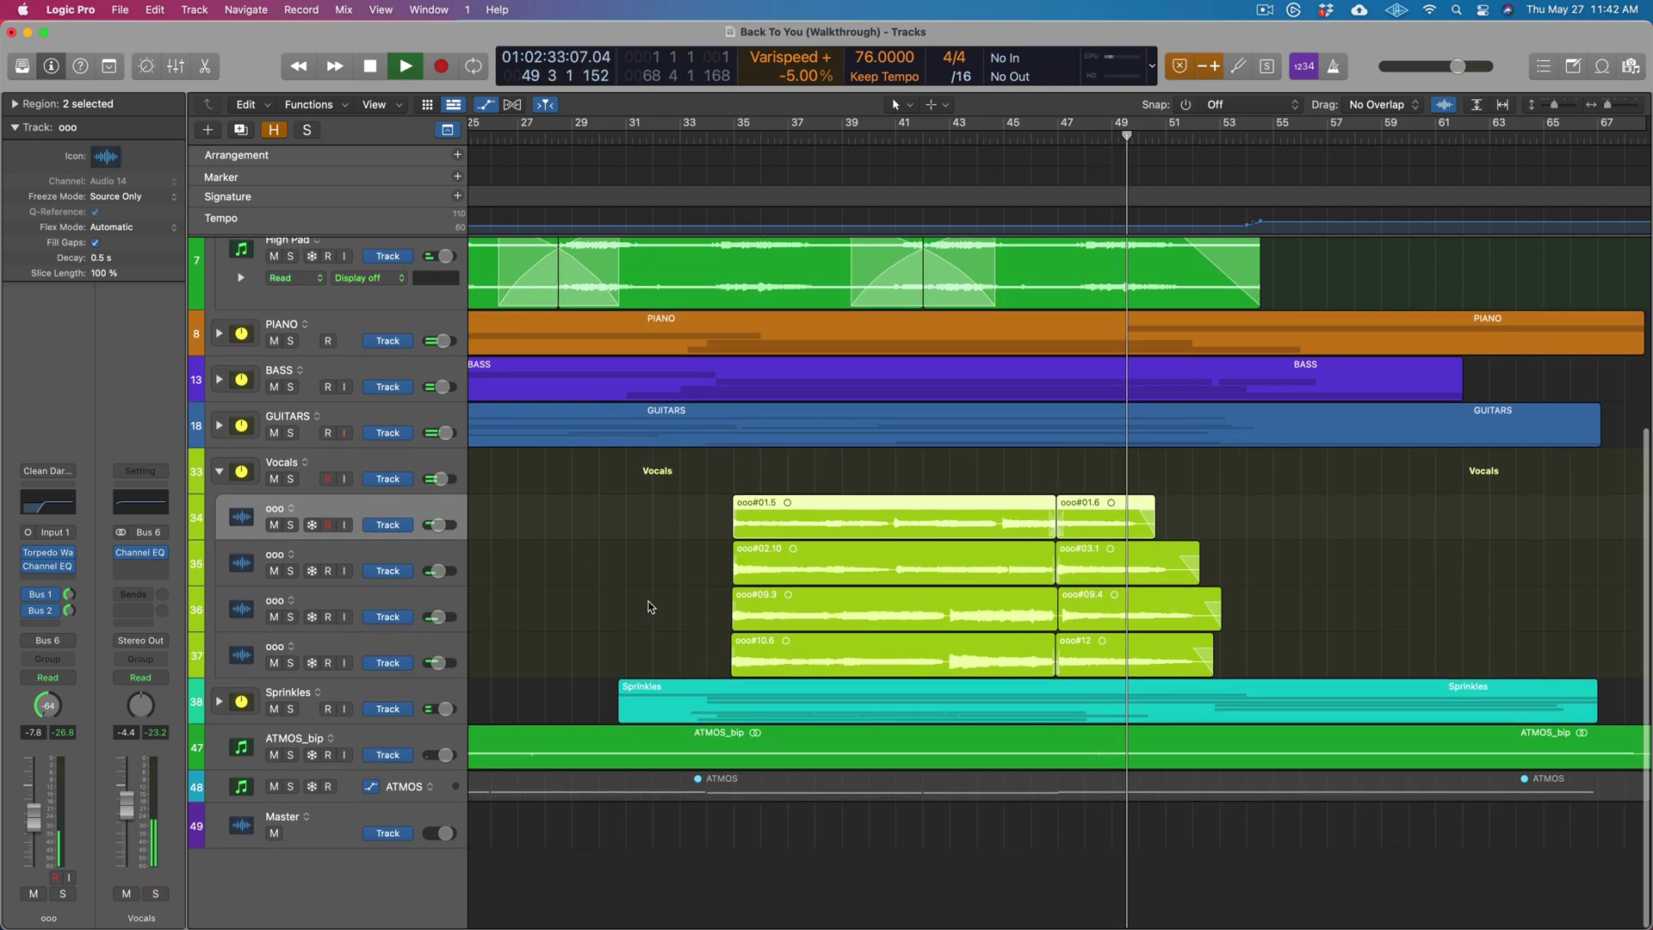
# Stop playback, collapse the Vocals track stack and expand the Sprinkles track stack
pyautogui.press('super+Left')
pyautogui.press('super+Up')
pyautogui.press('super+Up')
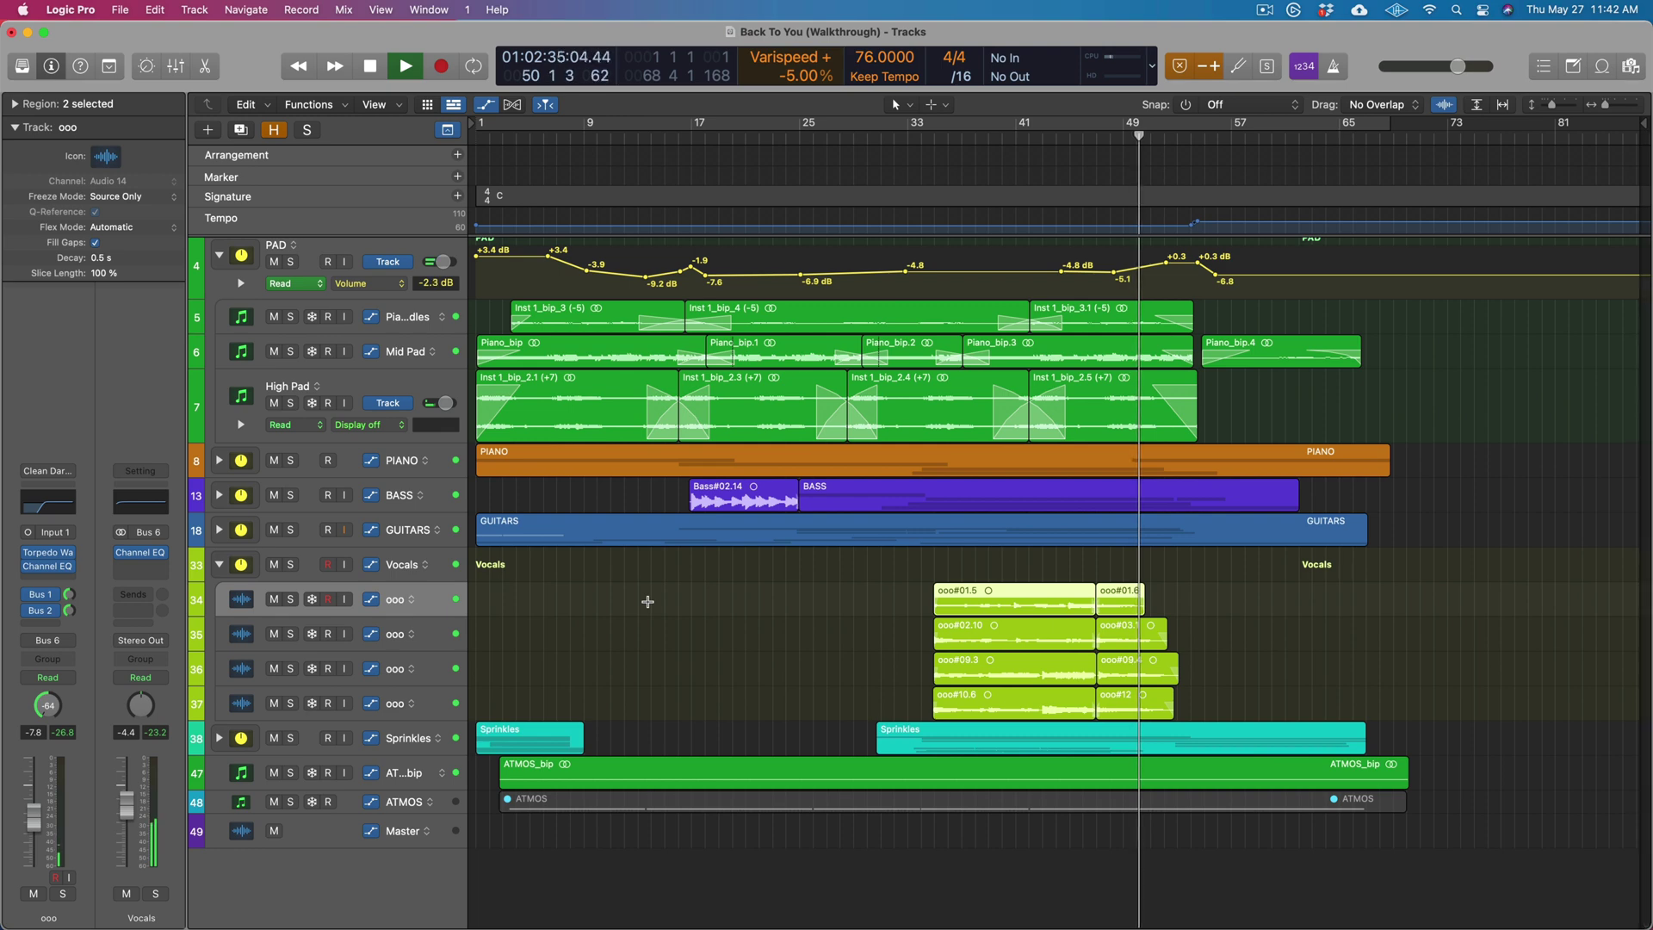
pyautogui.press('space')
pyautogui.click(220, 565)
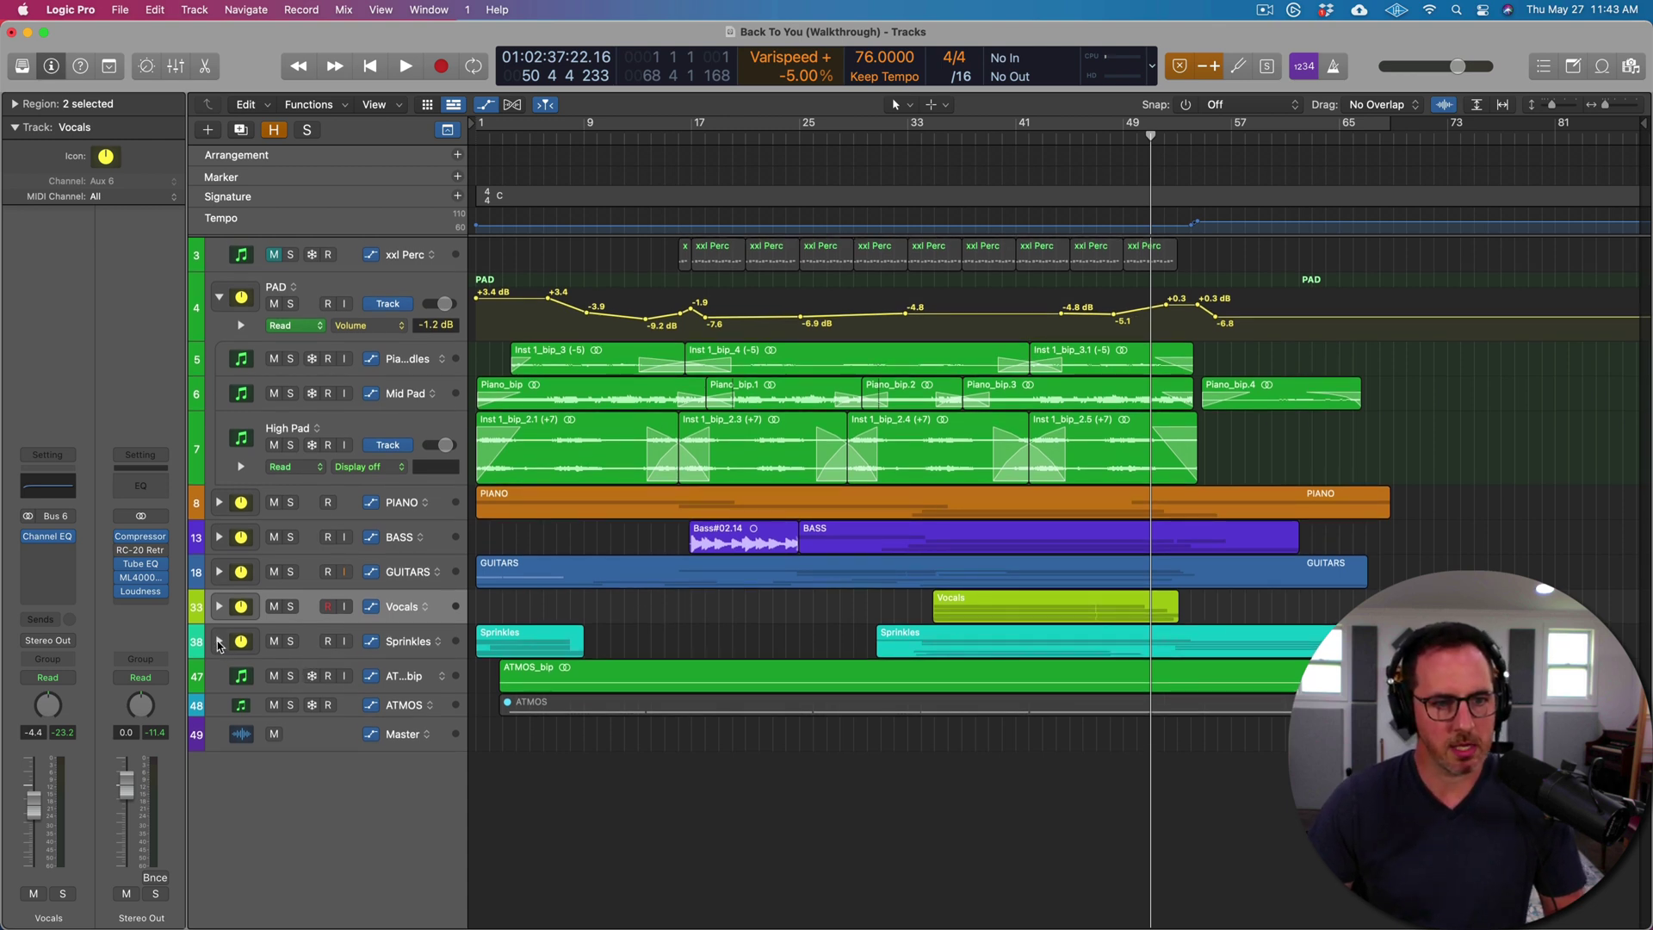
pyautogui.click(219, 642)
# Look over the tracks inside the Sprinkles stack, from Piano Chimes 2 down to the Soft Wurli parts
pyautogui.scroll(-5, 705, 673)
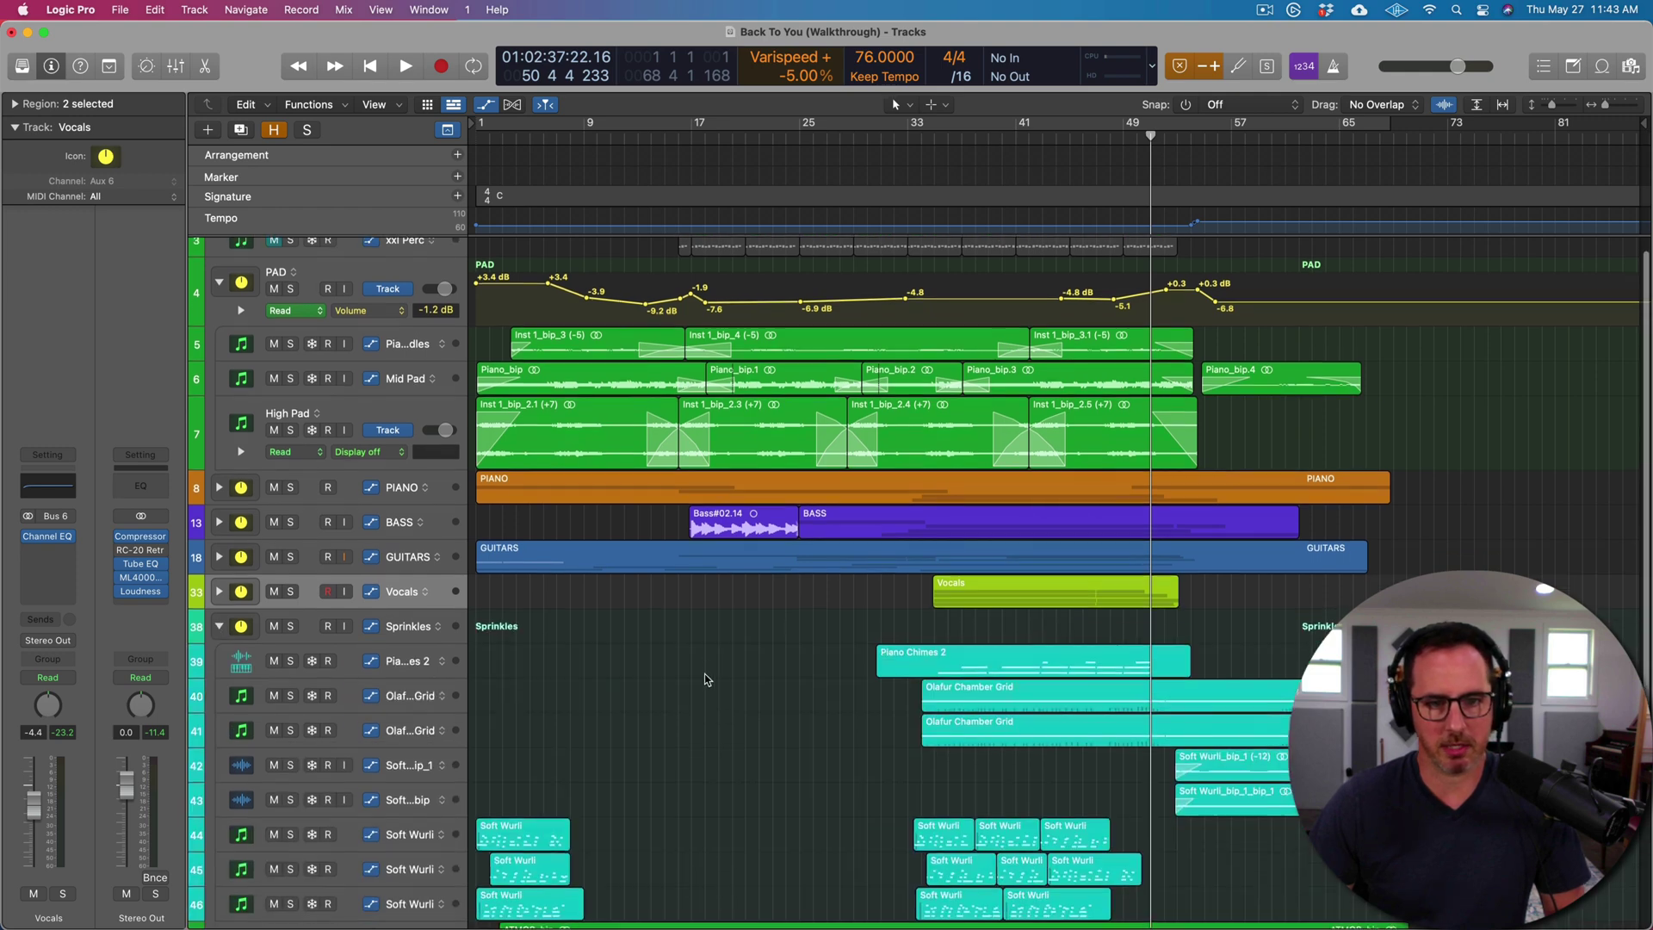
pyautogui.scroll(1, 704, 680)
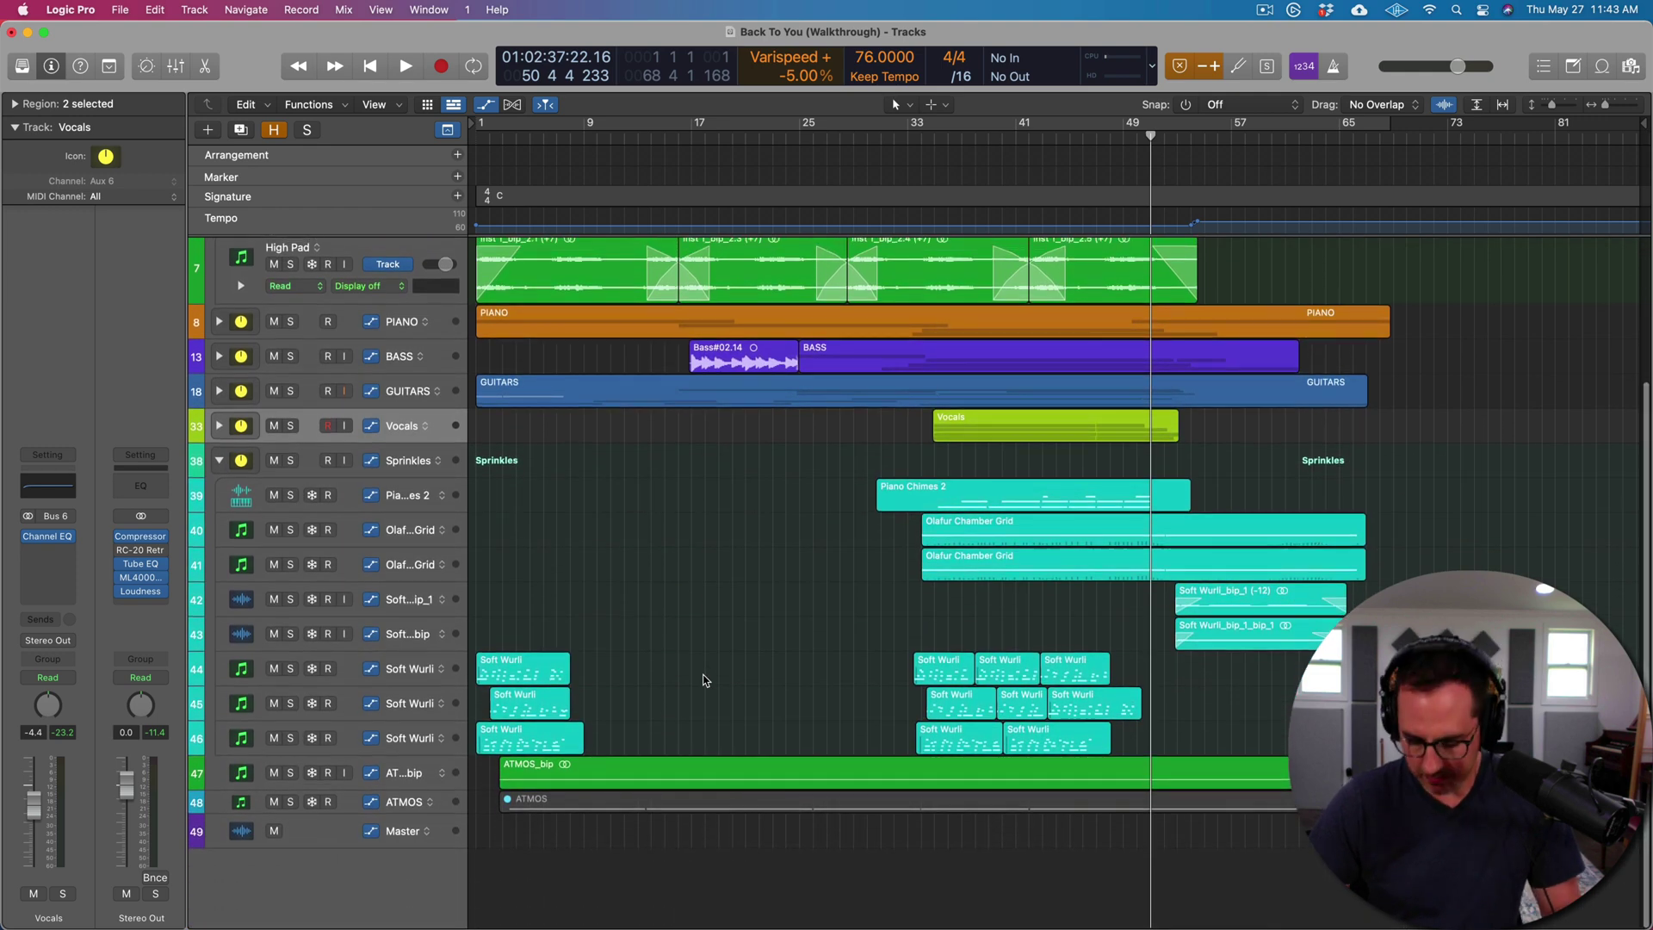
pyautogui.scroll(5, 704, 681)
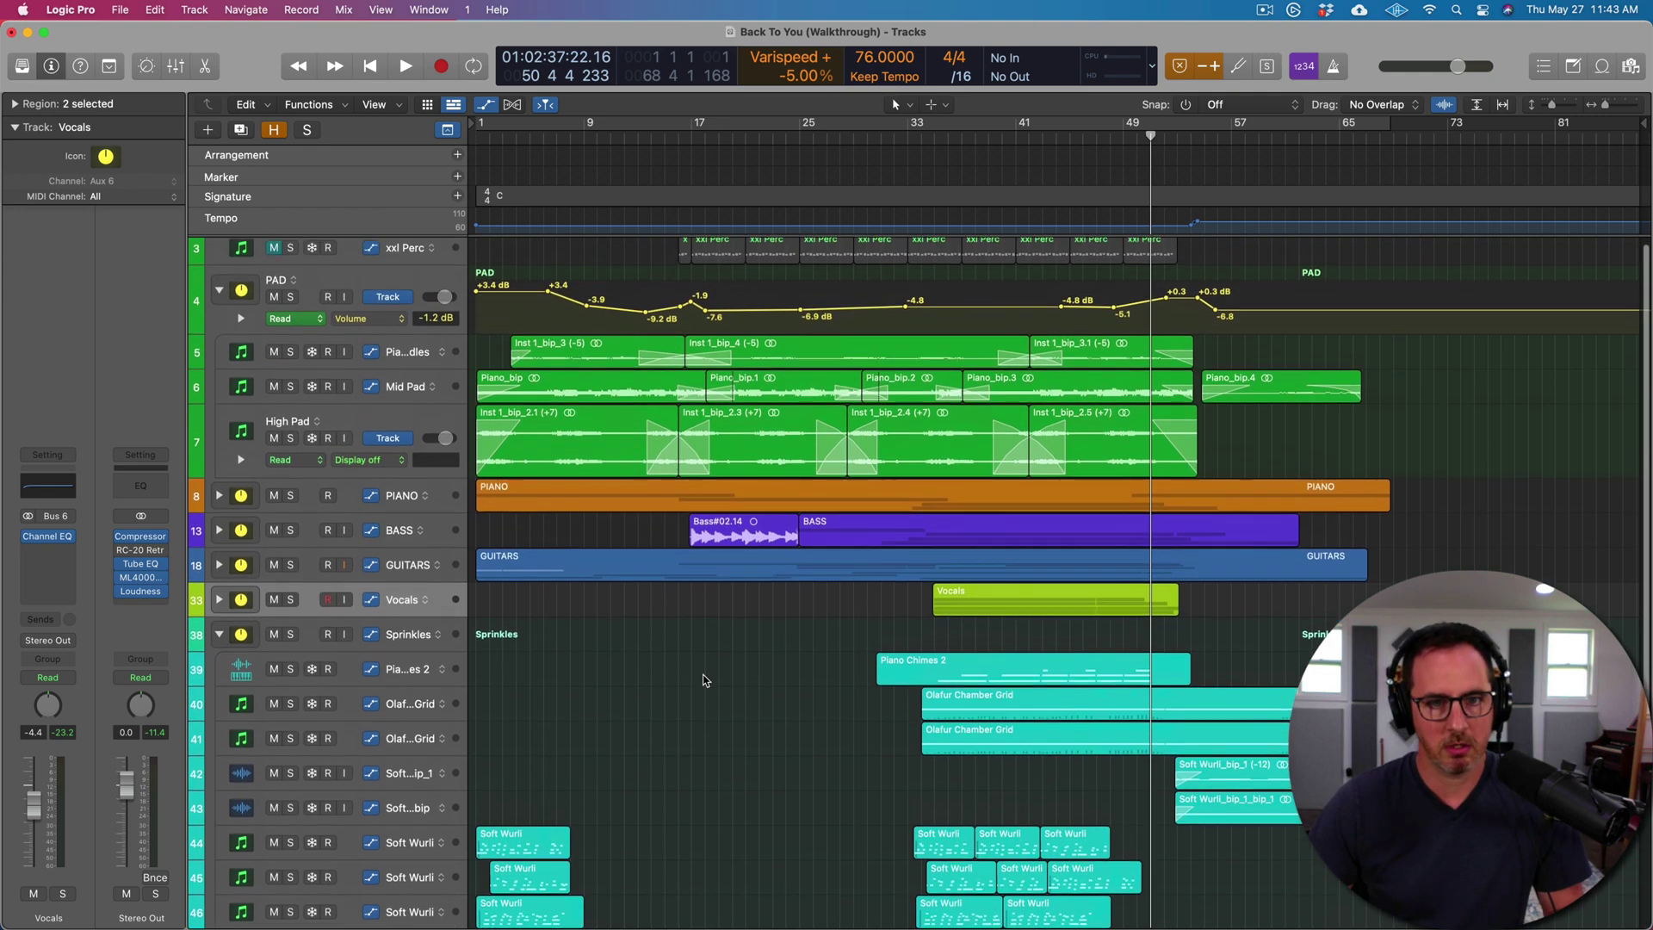
pyautogui.scroll(1, 704, 680)
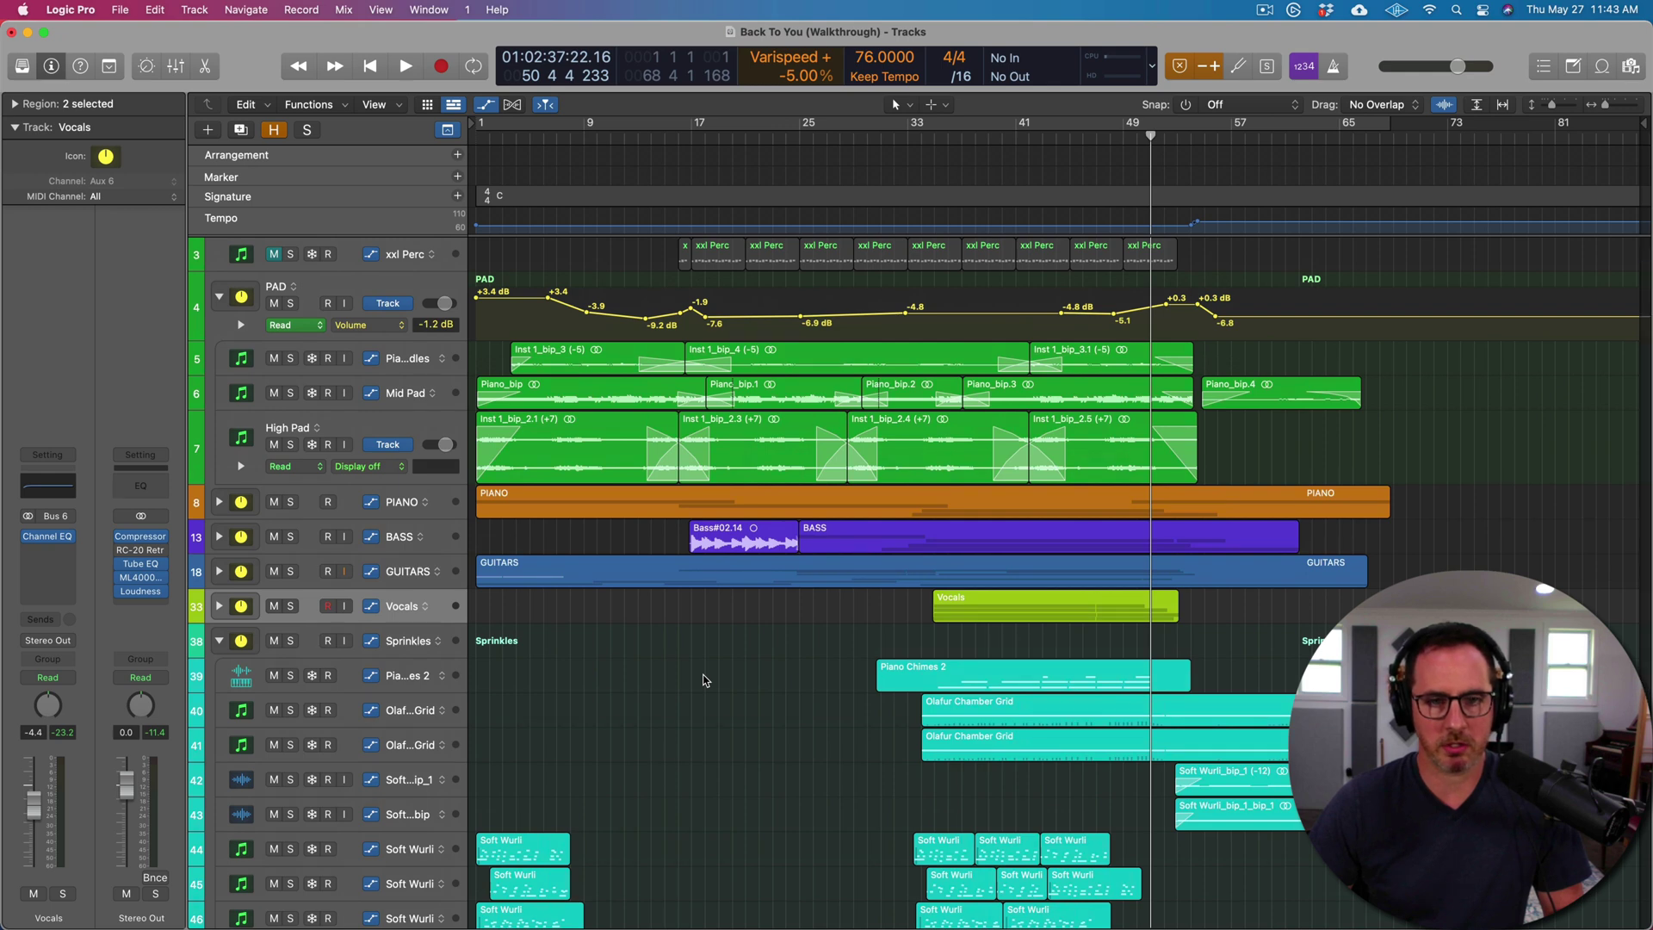
pyautogui.scroll(-3, 704, 680)
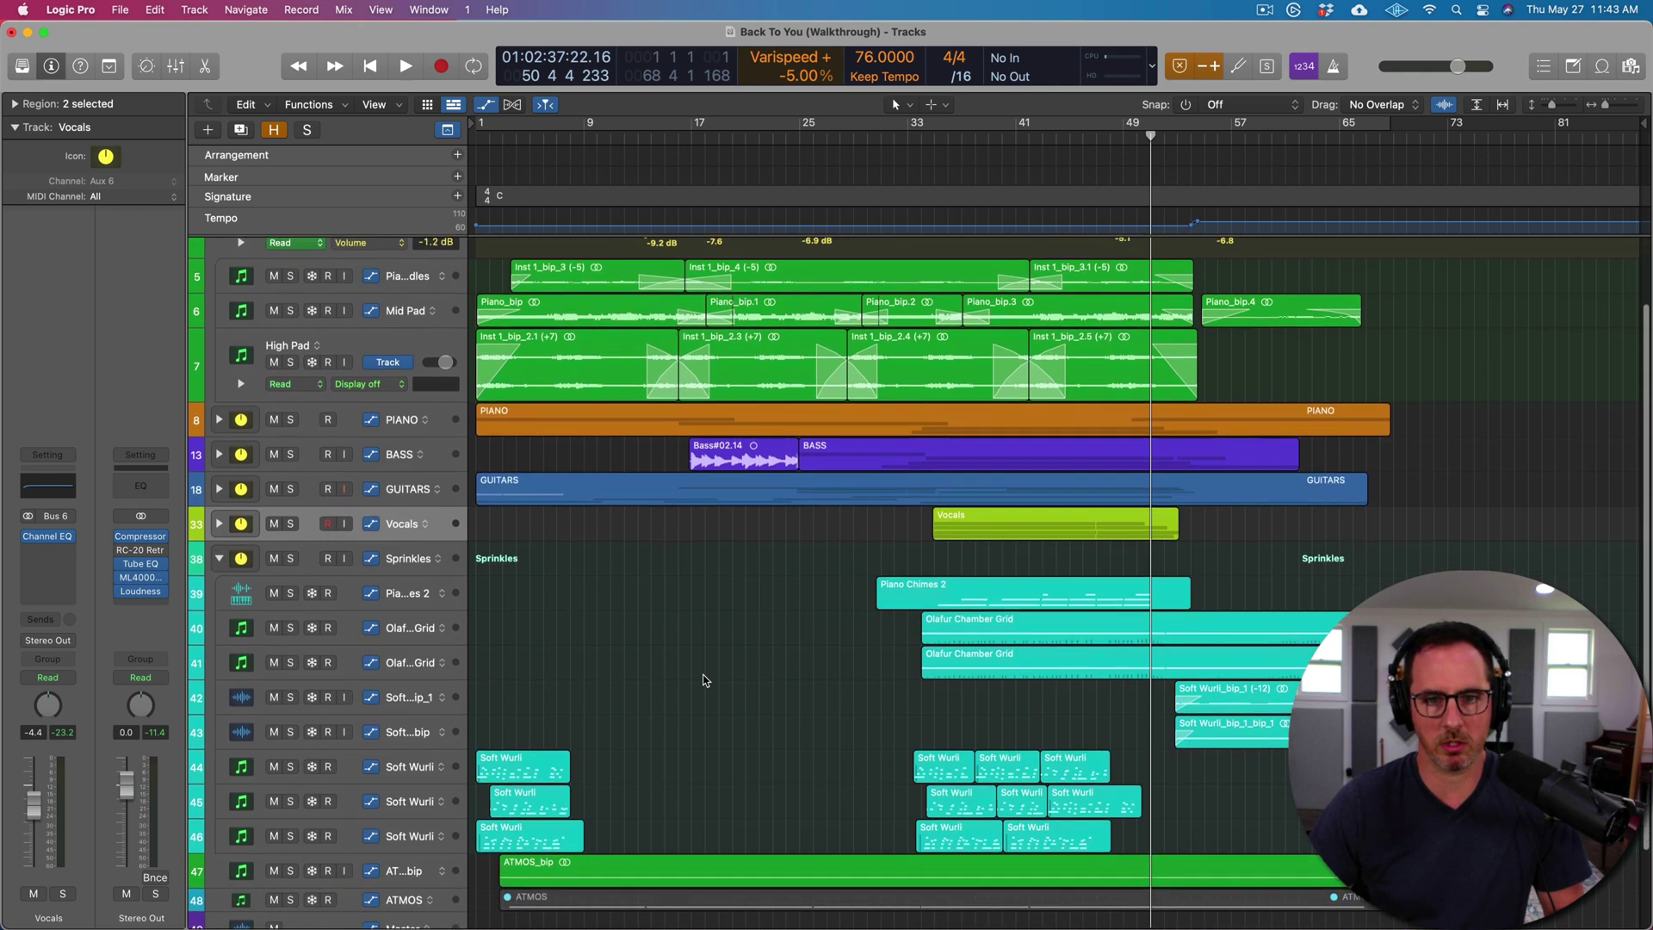
pyautogui.scroll(-3, 704, 680)
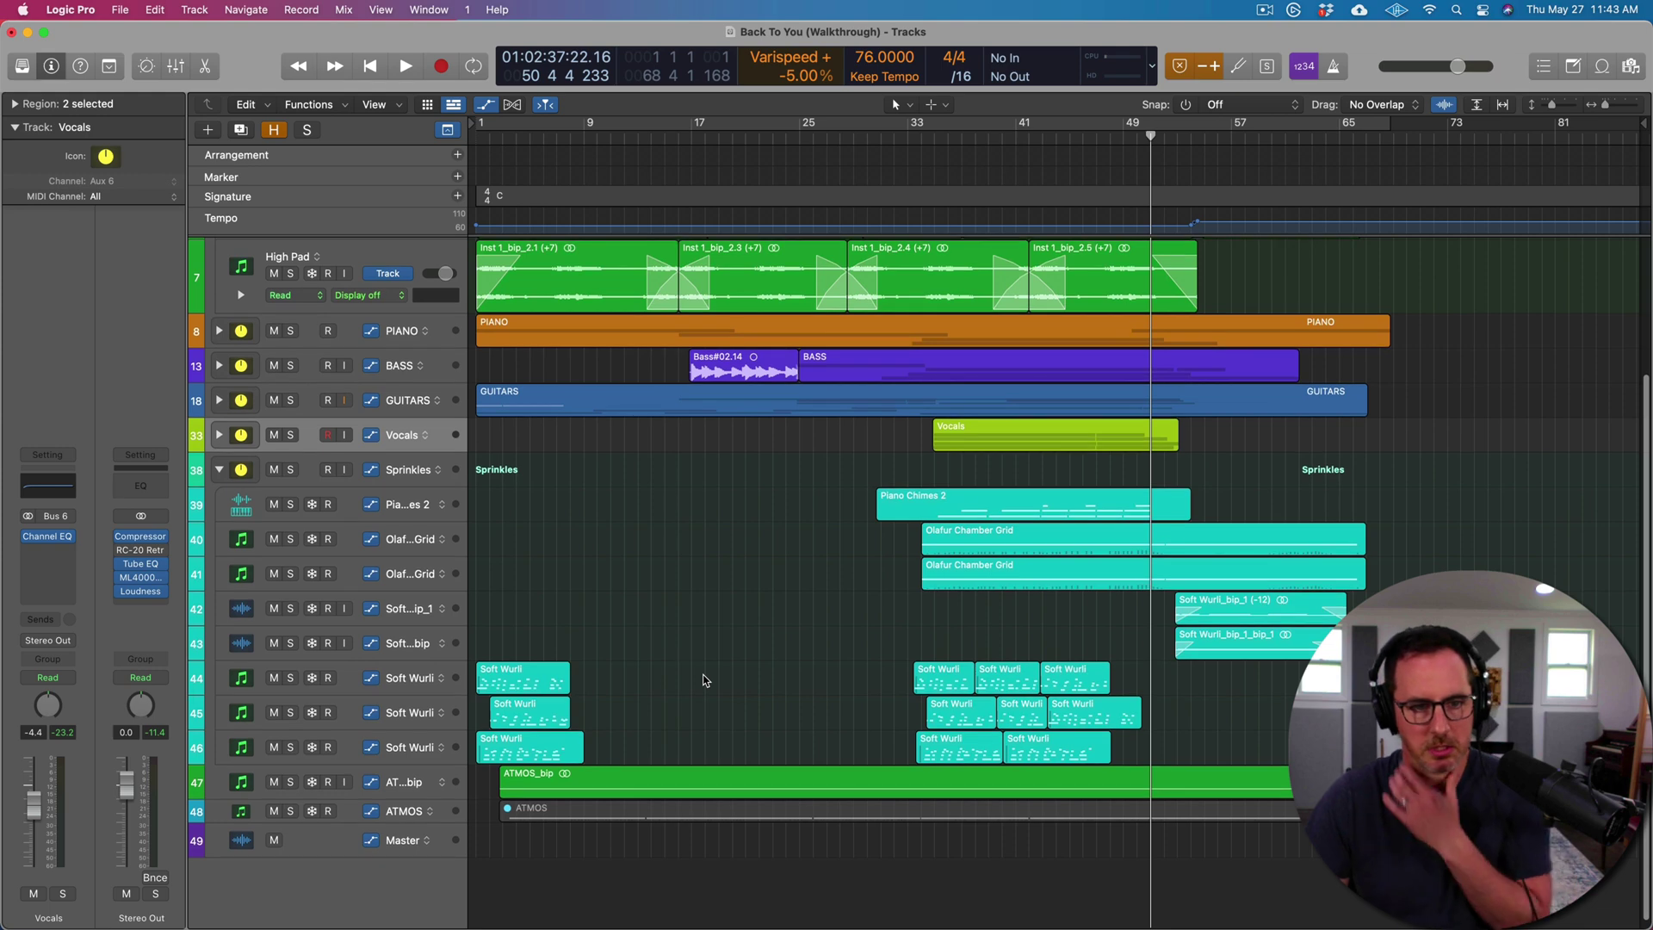
pyautogui.scroll(-1, 705, 680)
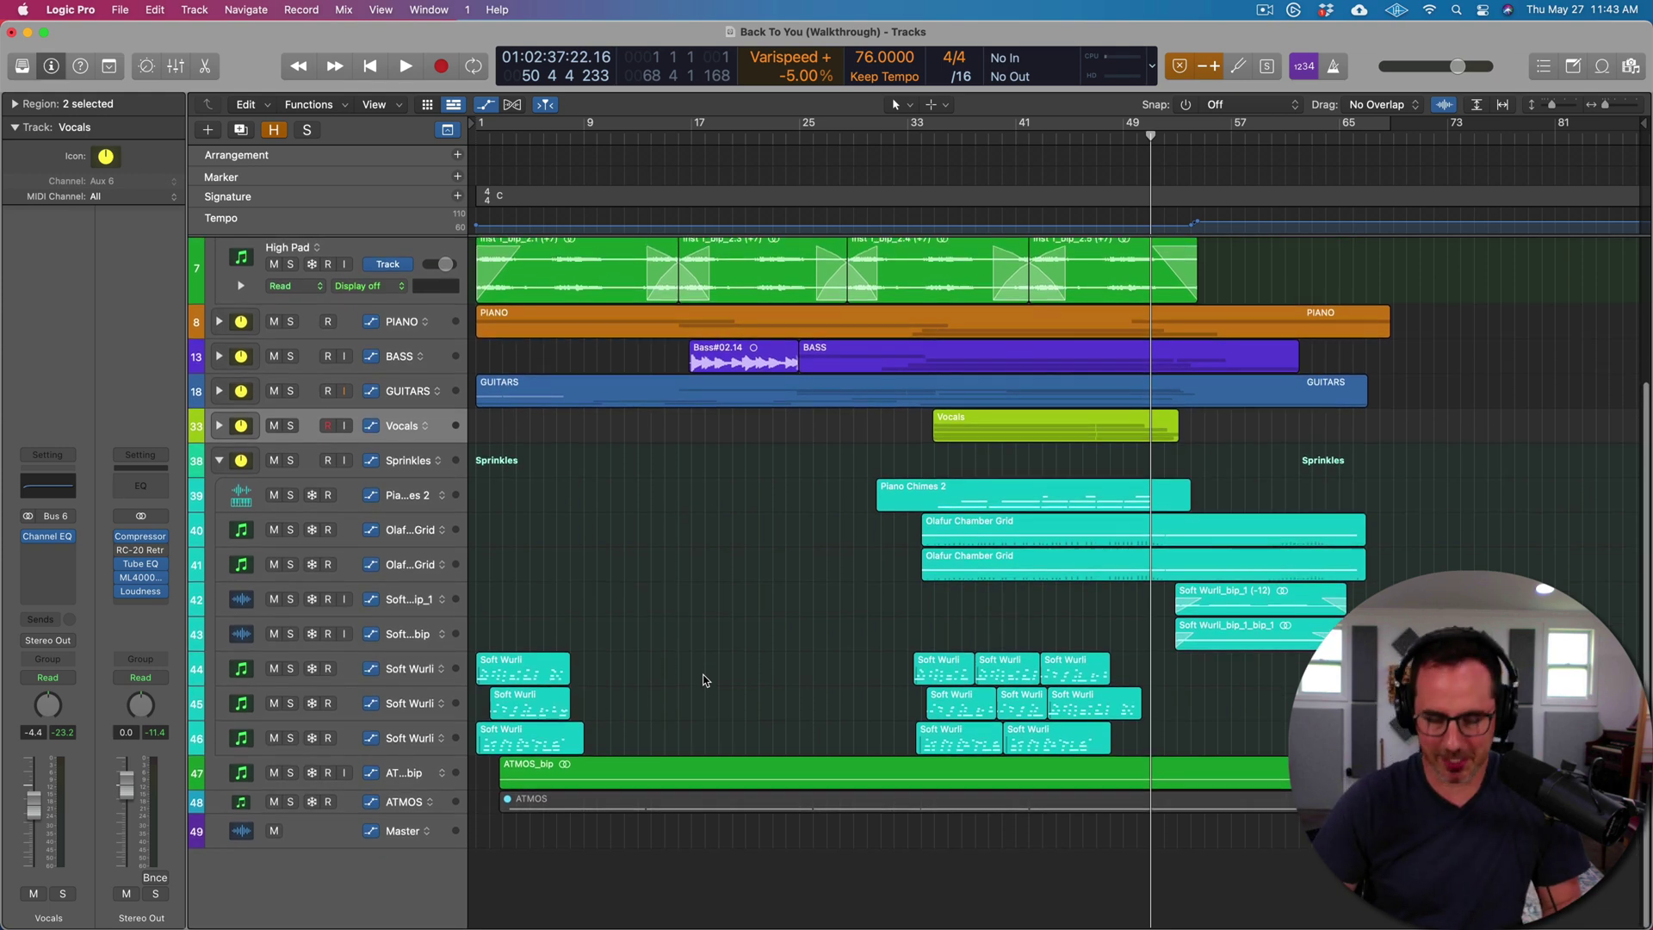
# Return the playhead to the start and inspect the LABS instrument on the first Soft Wurli track
pyautogui.press('Return')
pyautogui.press('super+Down')
pyautogui.press('super+Right')
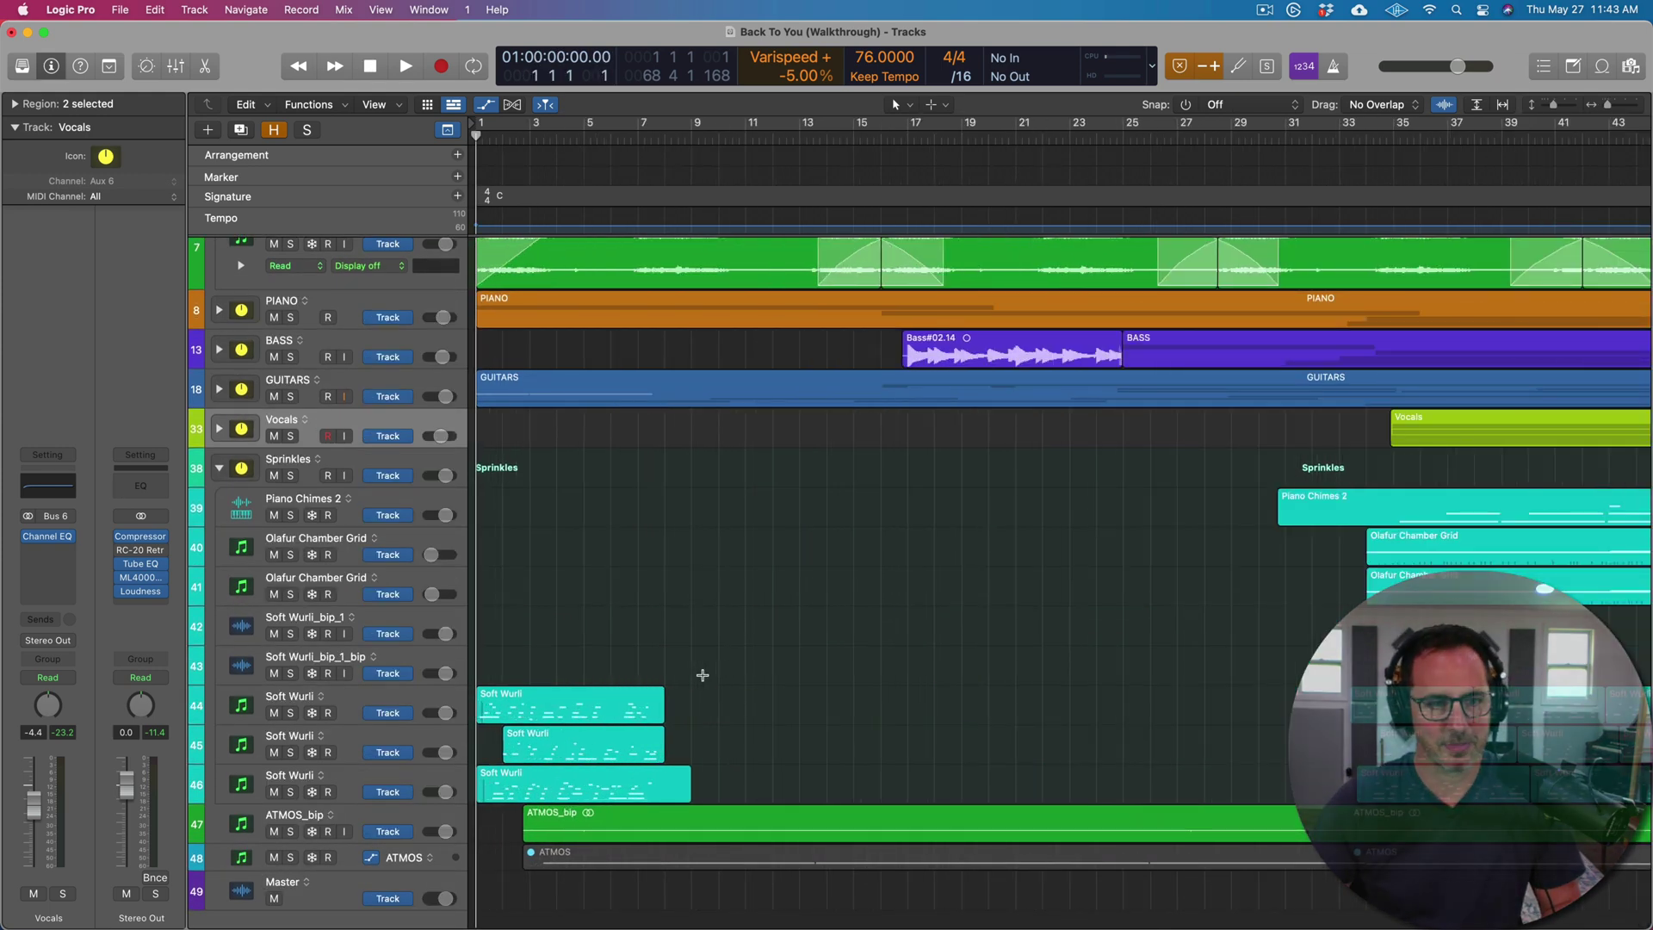
pyautogui.scroll(-2, 703, 675)
pyautogui.click(361, 637)
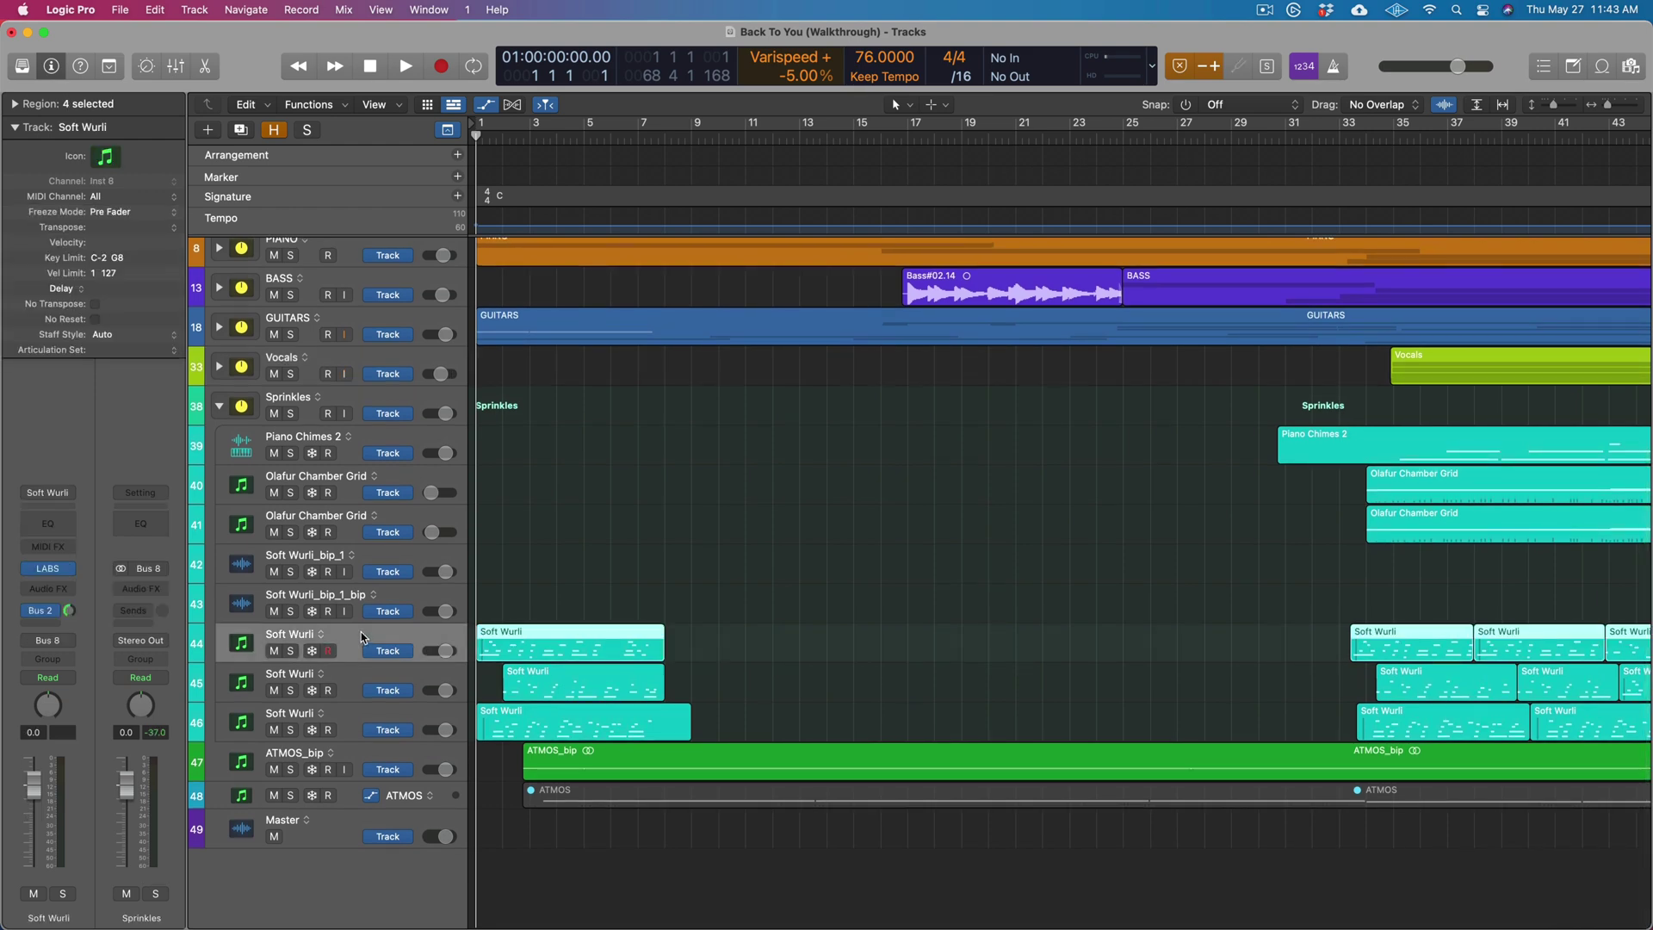
pyautogui.click(50, 574)
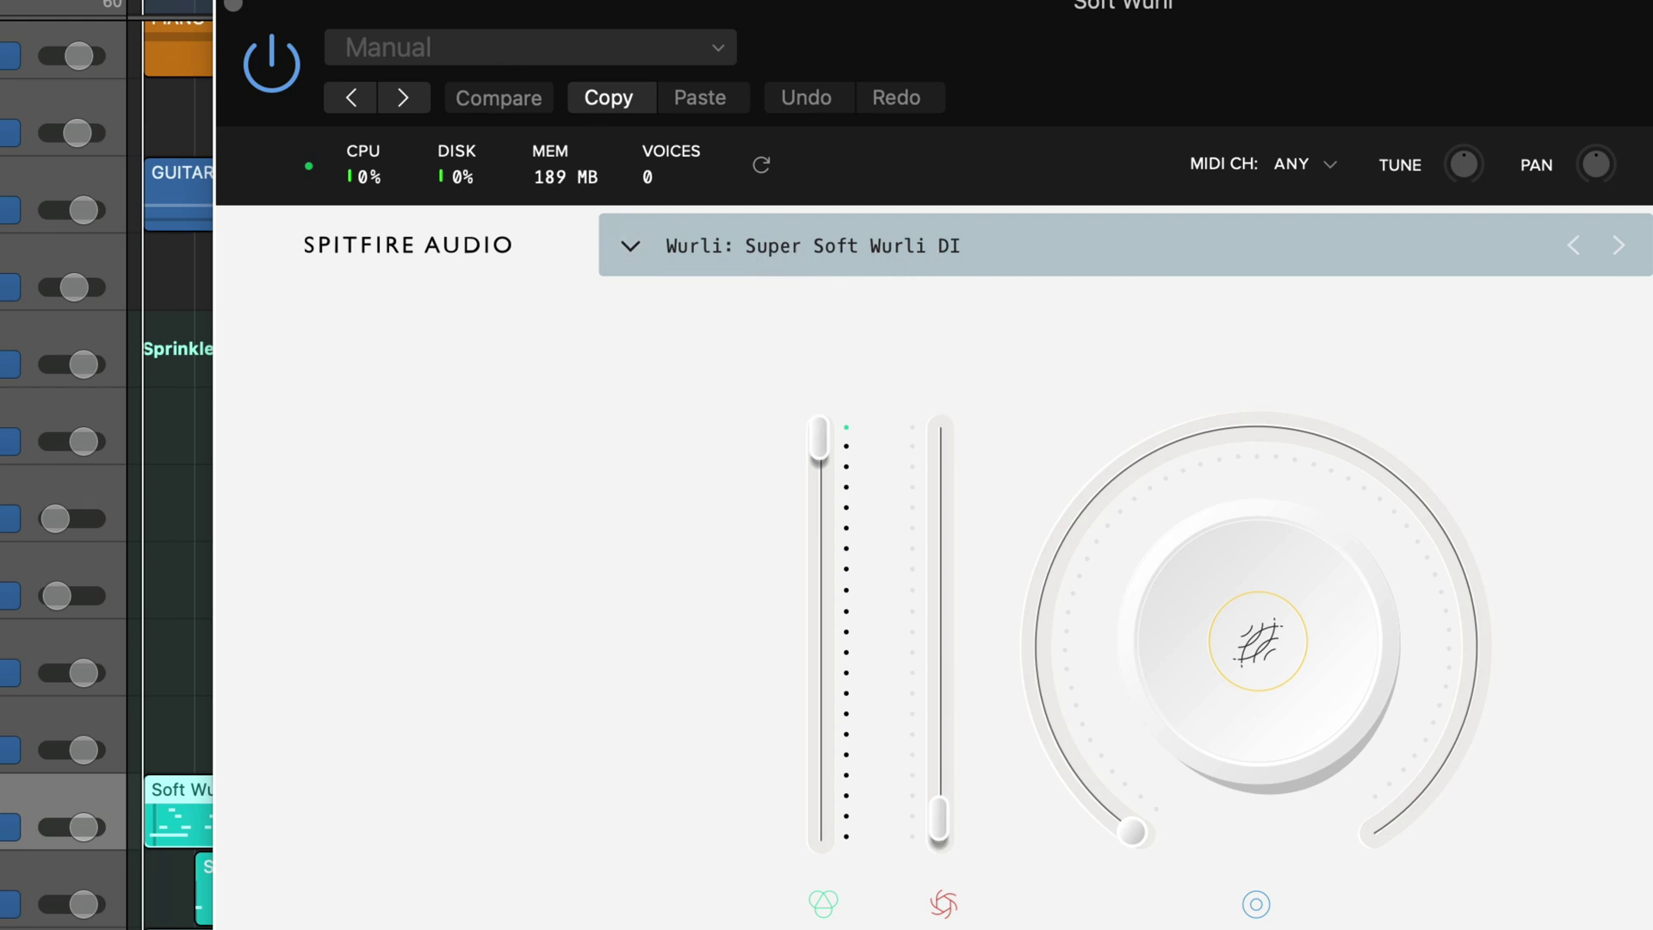
pyautogui.click(231, 4)
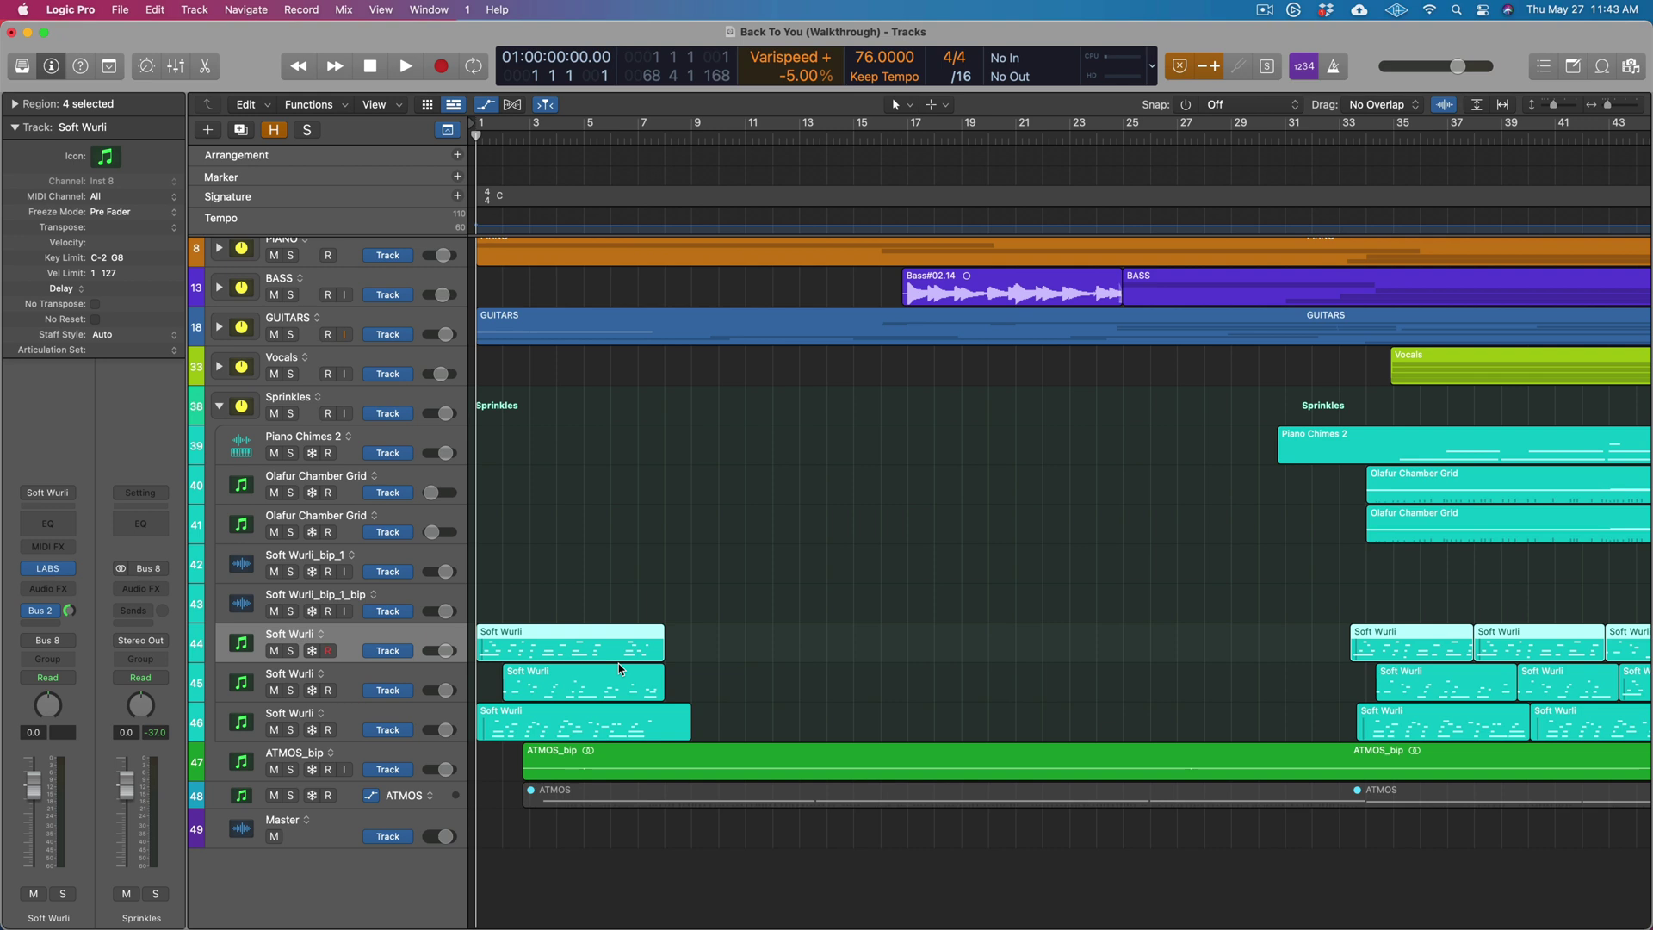
# Play the opening with the three Soft Wurli tracks soloed, selecting each in turn, and release the solos
pyautogui.press('space')
pyautogui.click(290, 689)
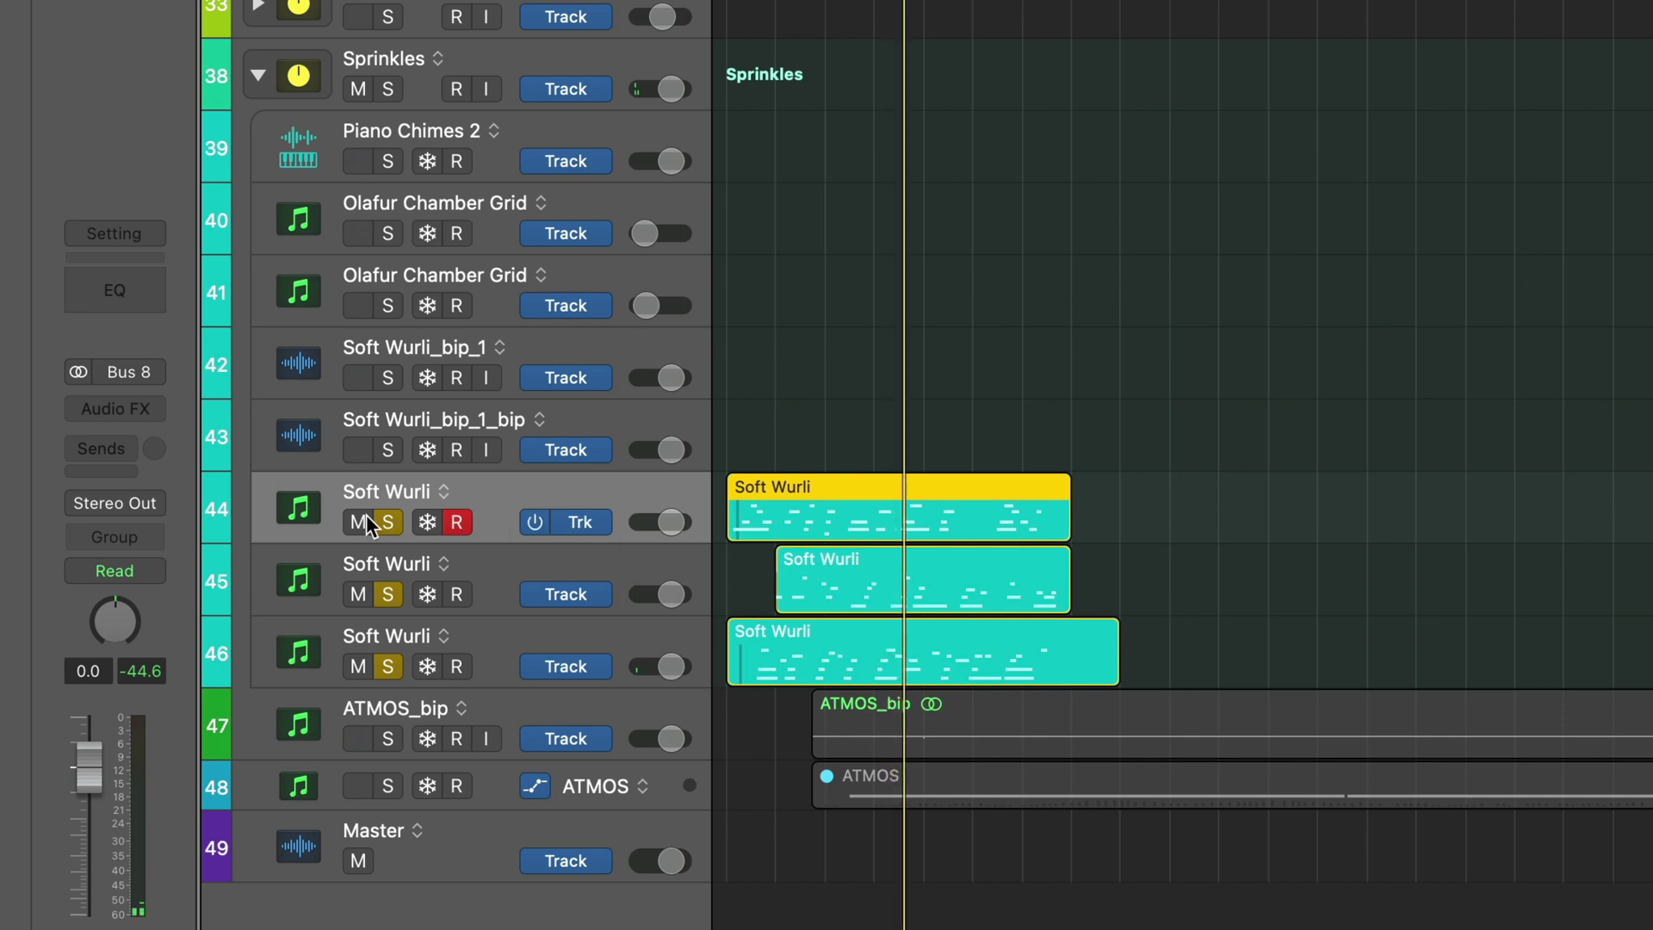
pyautogui.click(486, 556)
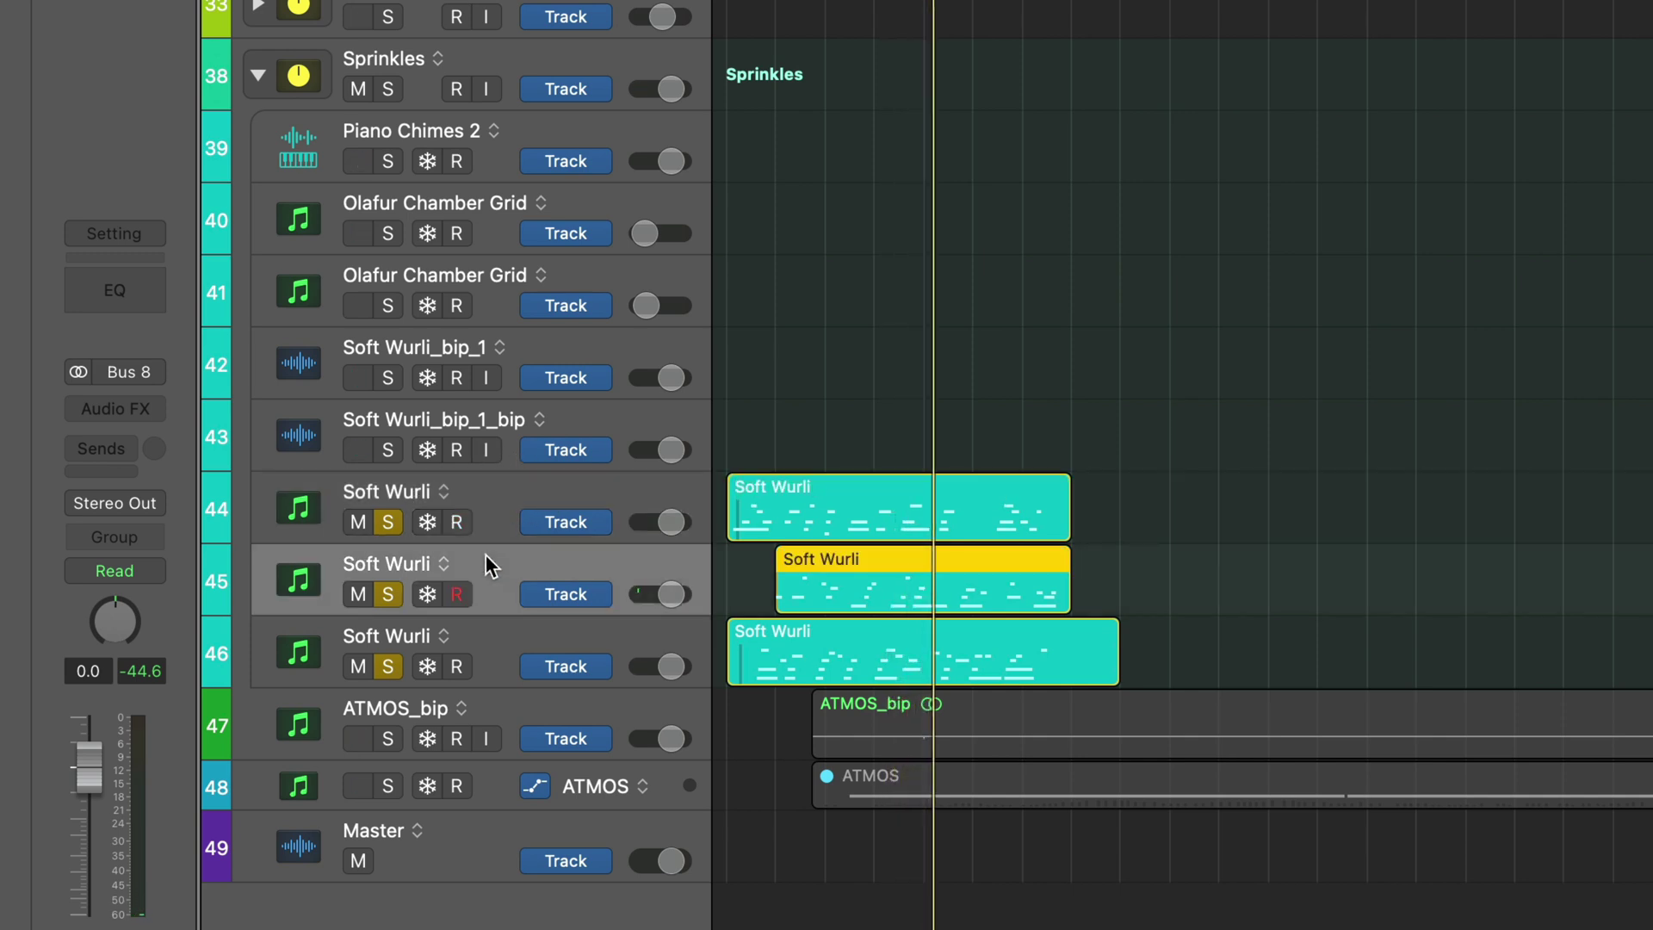
pyautogui.click(492, 641)
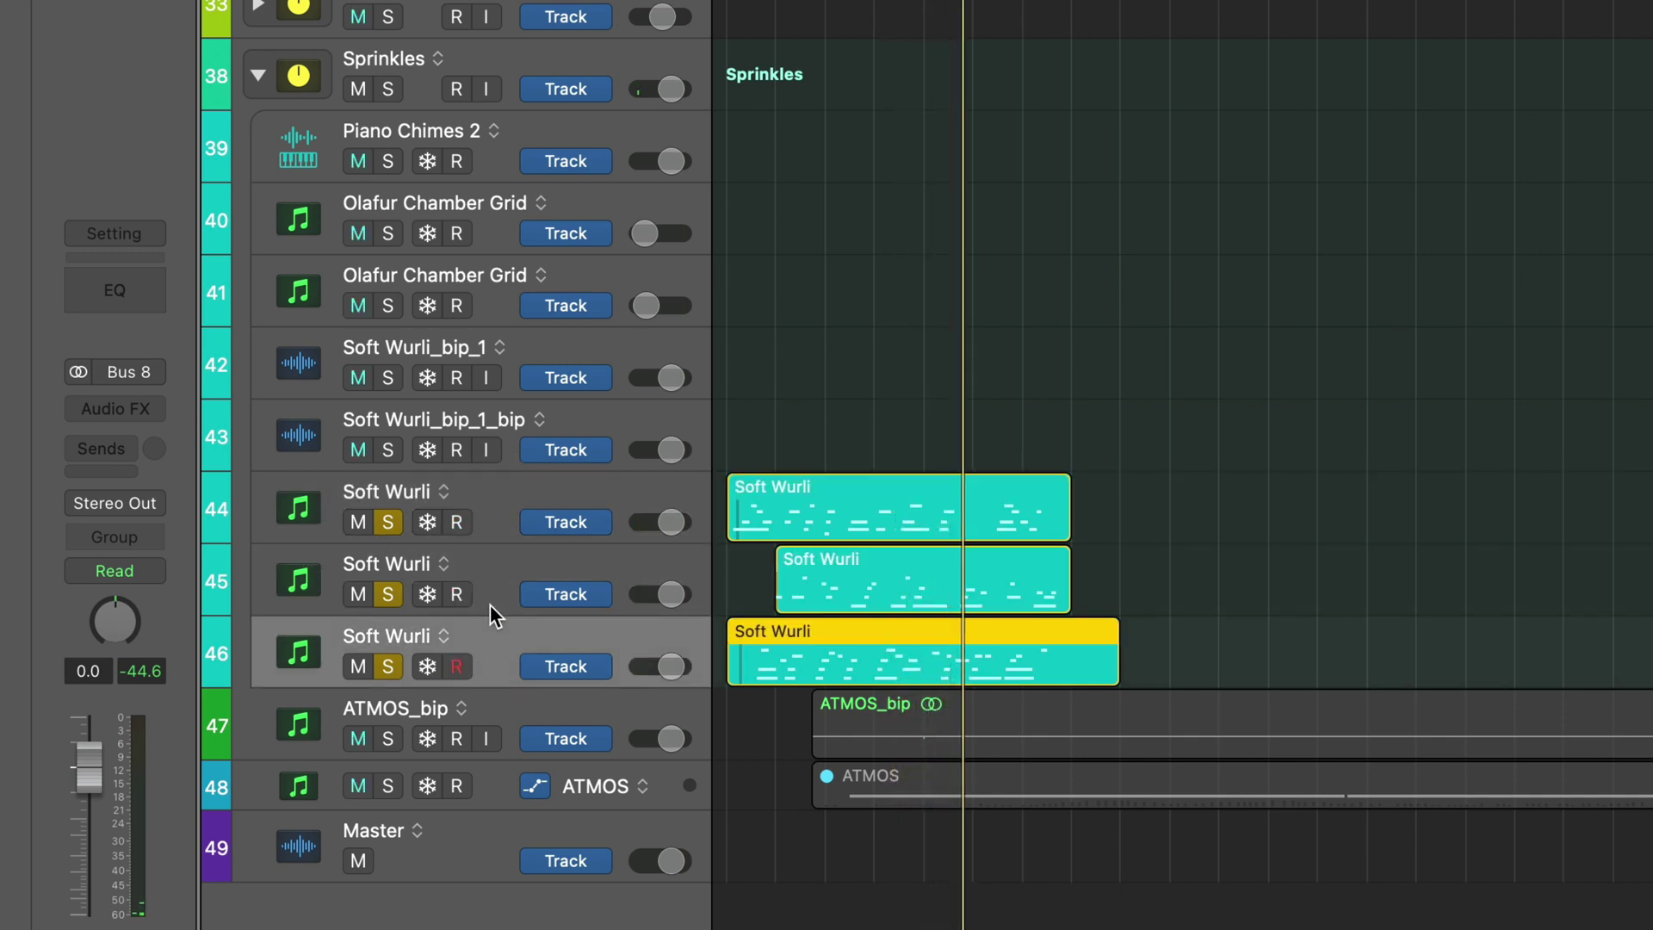
pyautogui.click(498, 576)
pyautogui.click(498, 648)
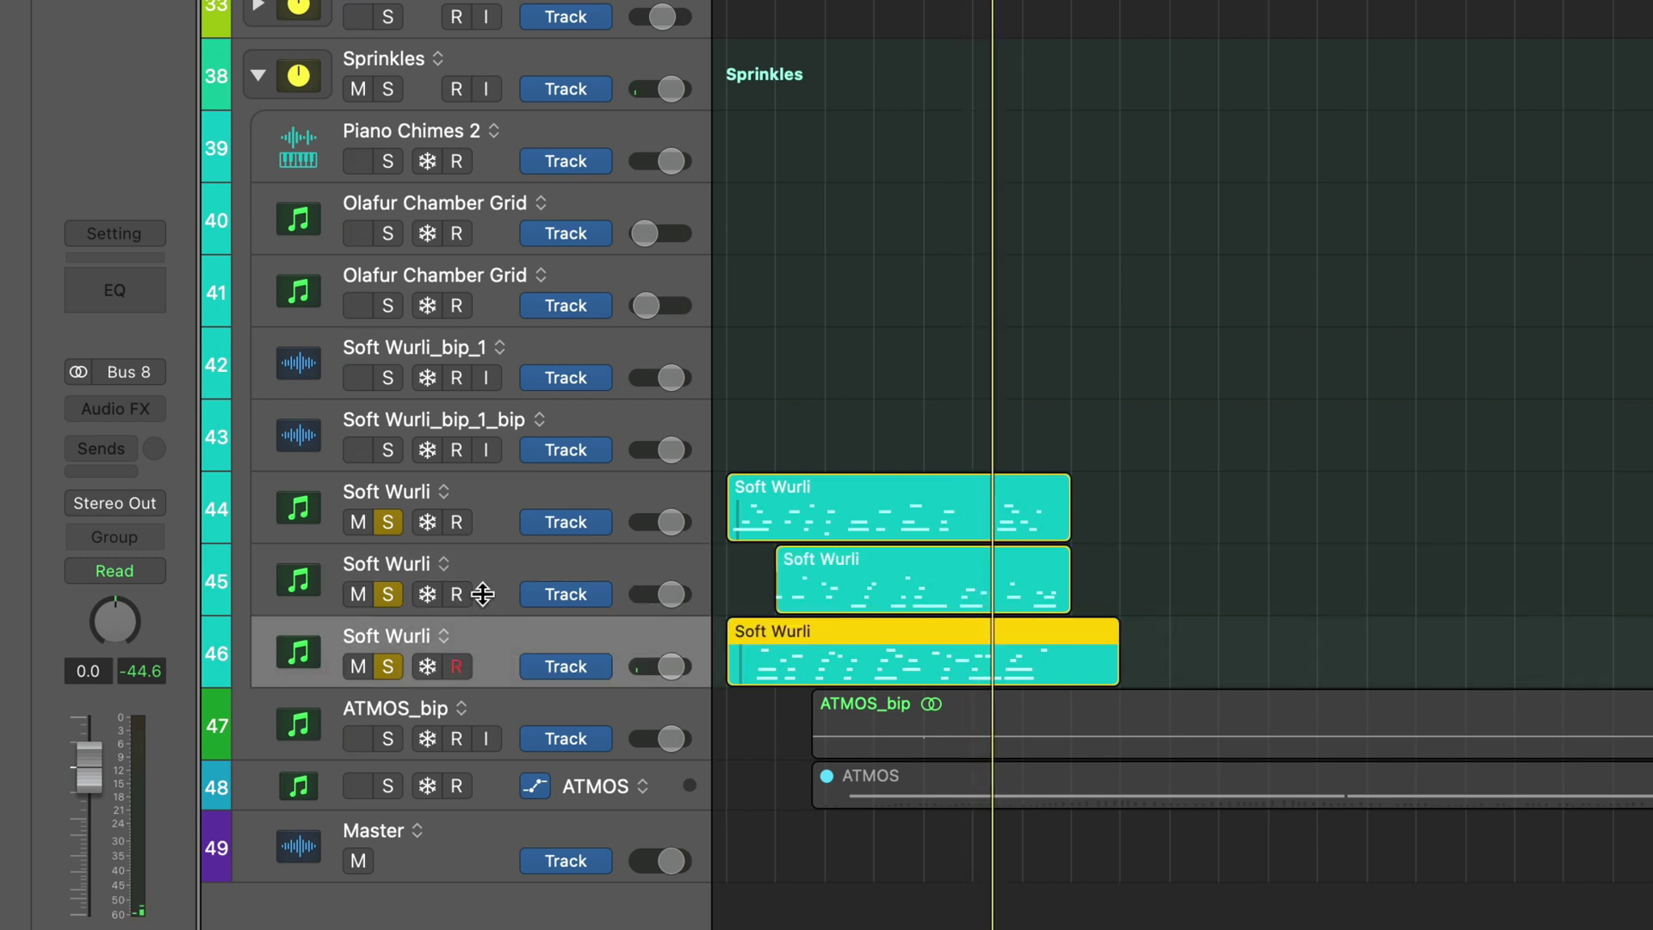
pyautogui.keyDown('alt'); pyautogui.click(395, 525); pyautogui.keyUp('alt')
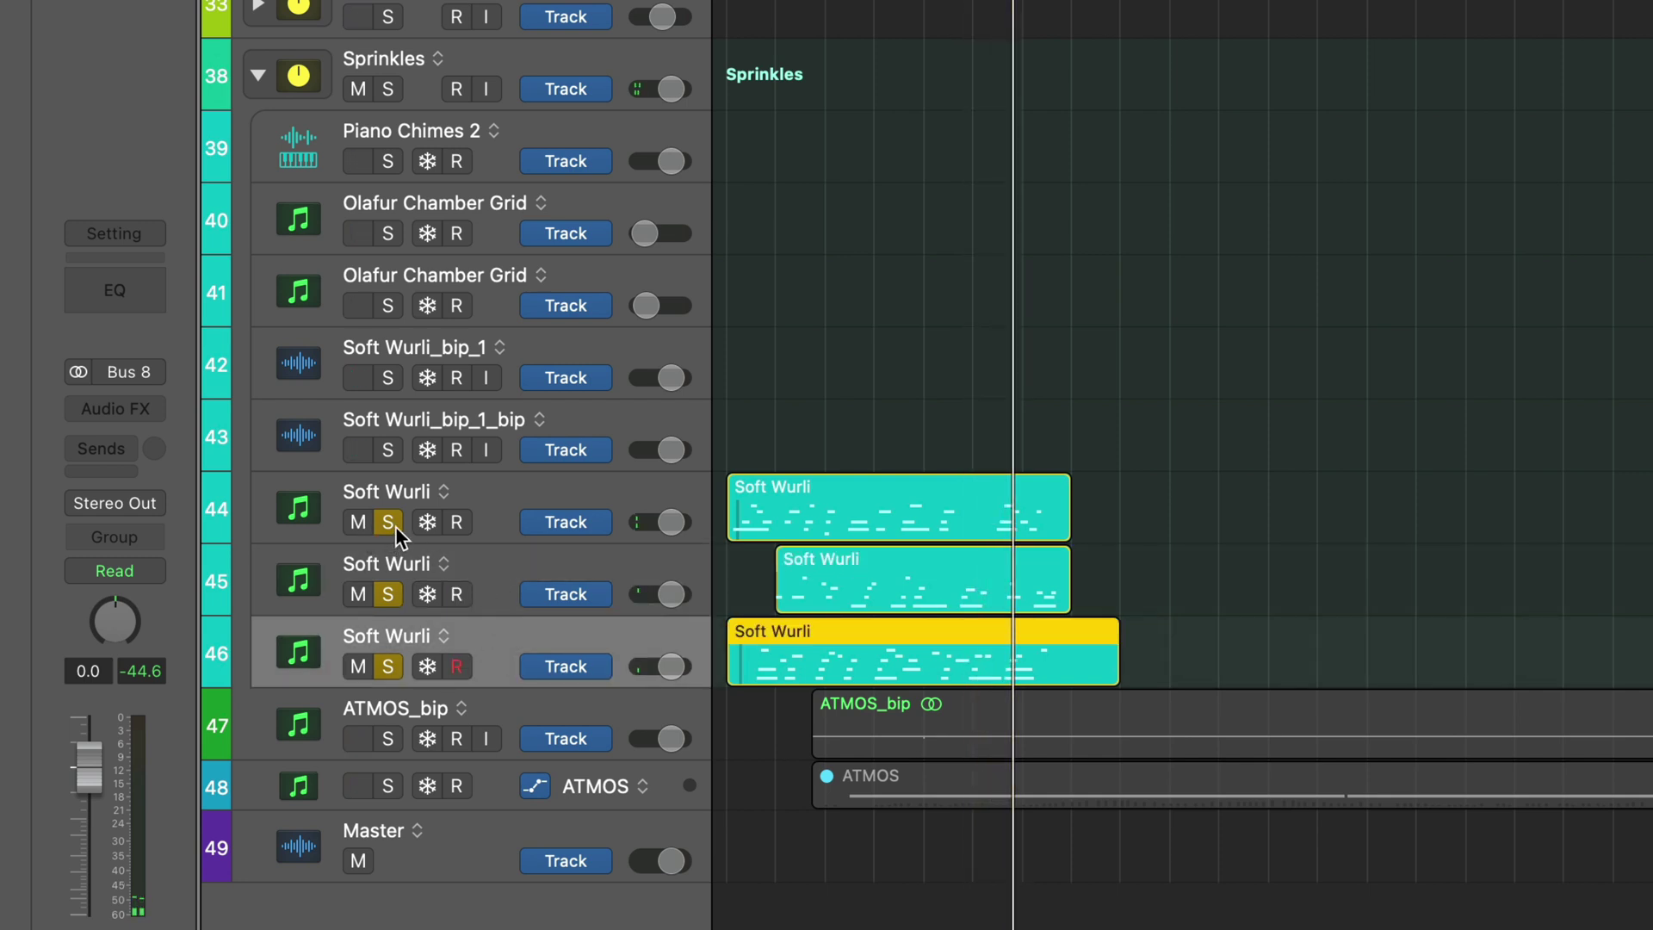
pyautogui.press('space')
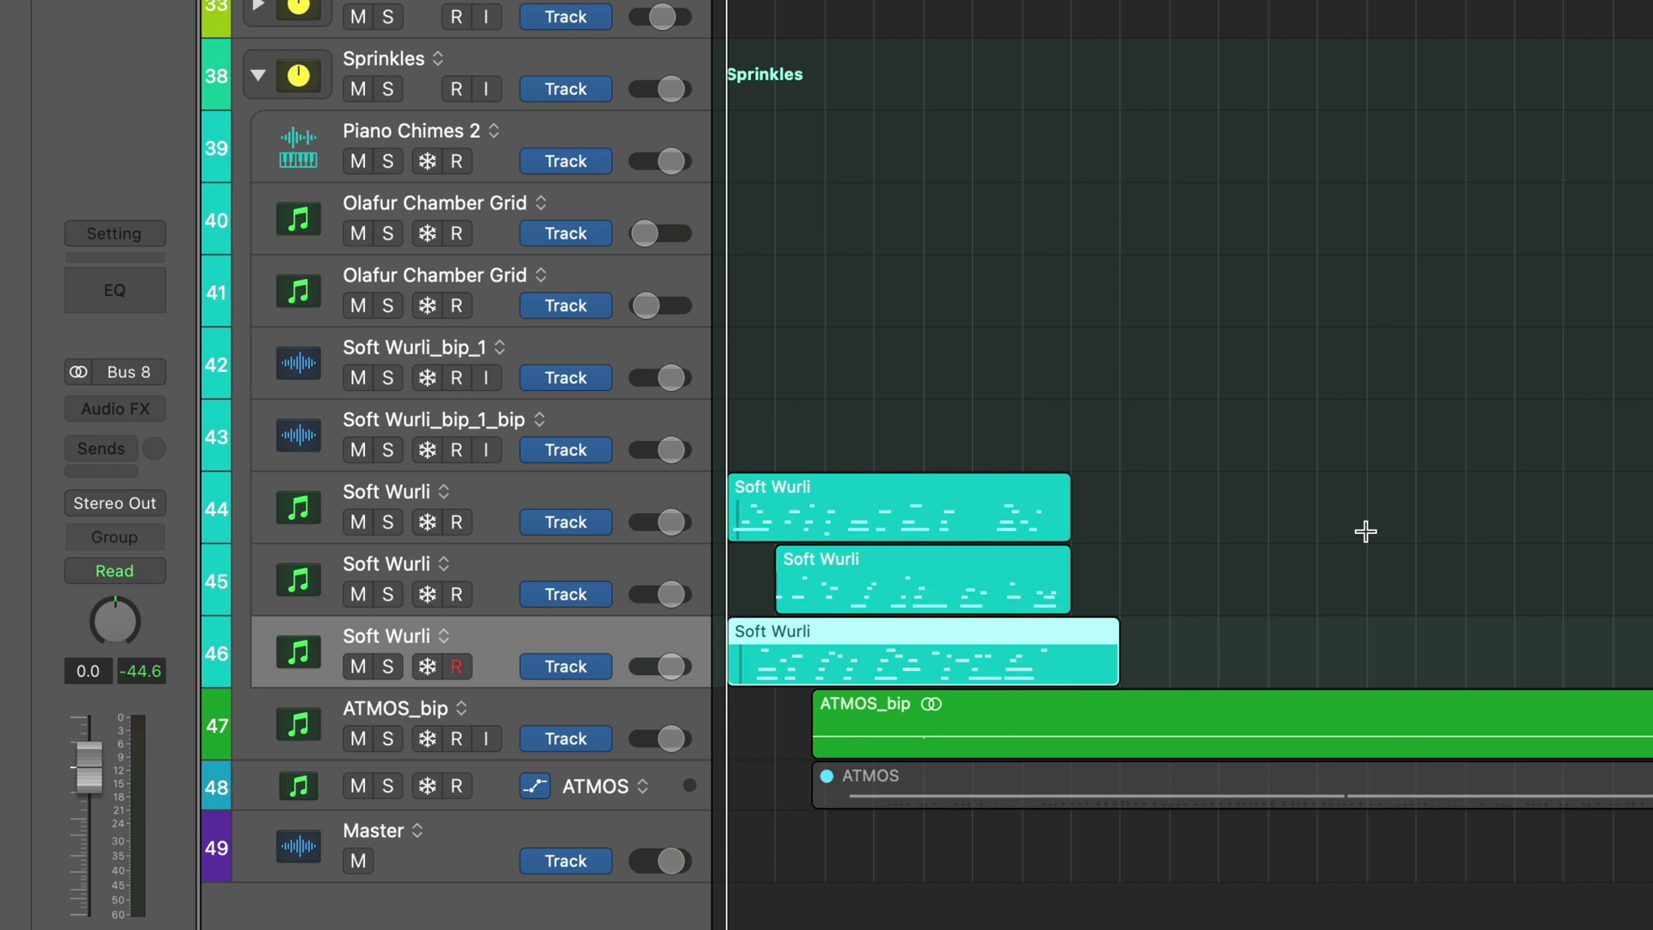
# Play the full mix from the start to hear the Soft Wurli layers in context
pyautogui.press('r')
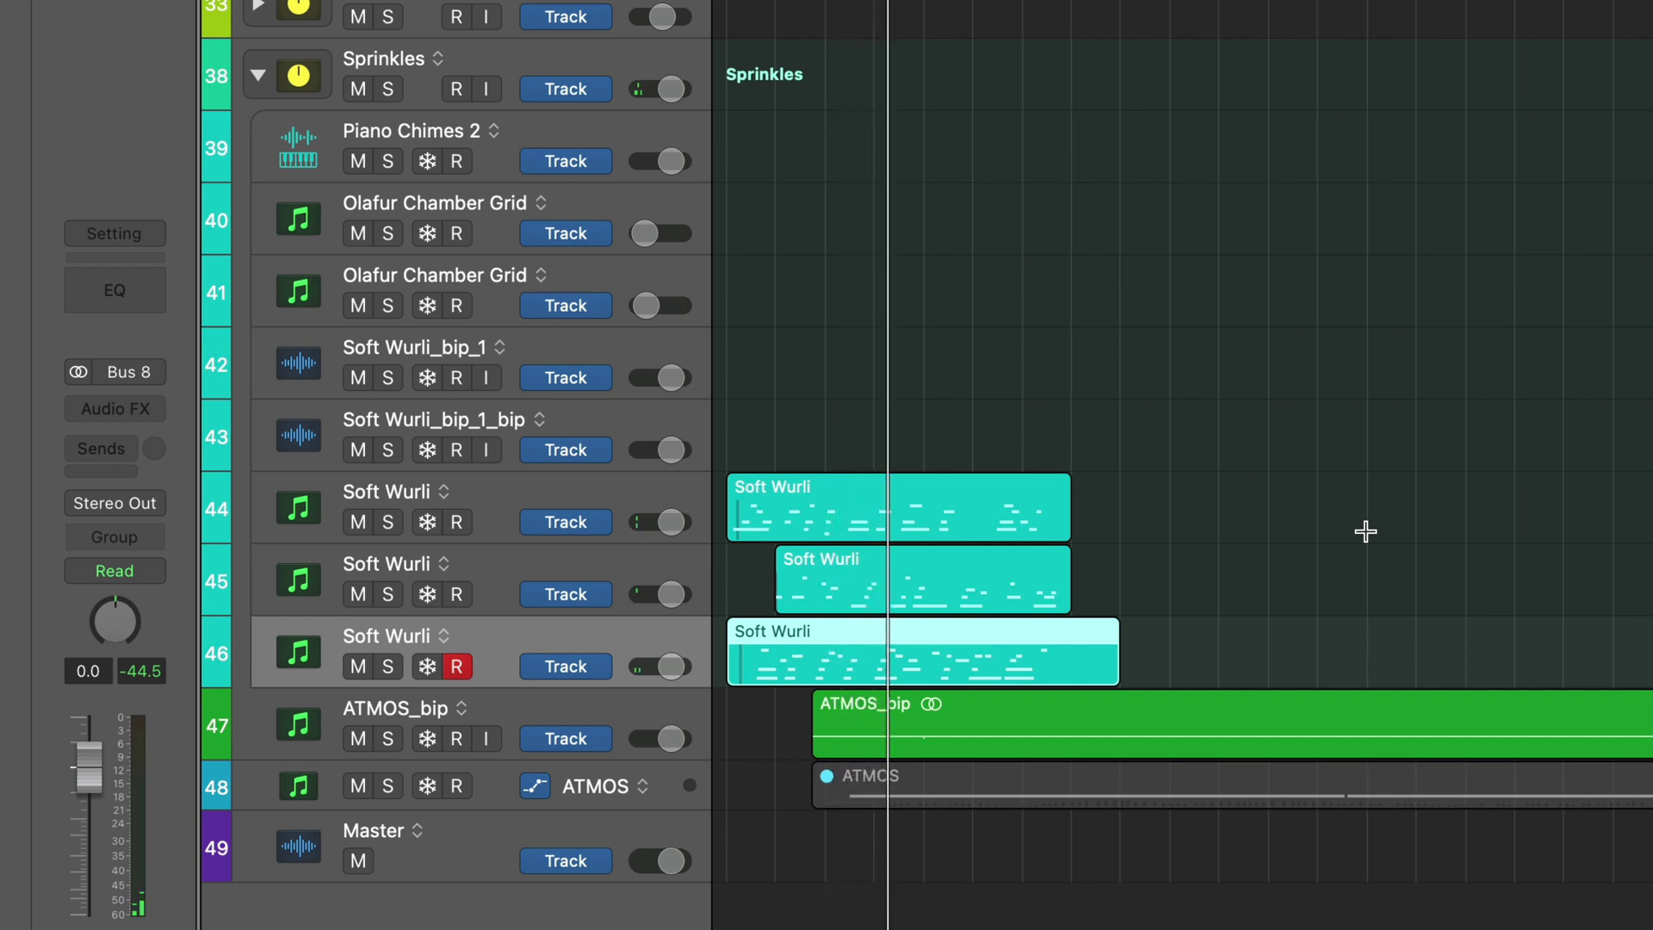
pyautogui.hscroll(1, 1369, 536)
pyautogui.hscroll(-1, 1368, 535)
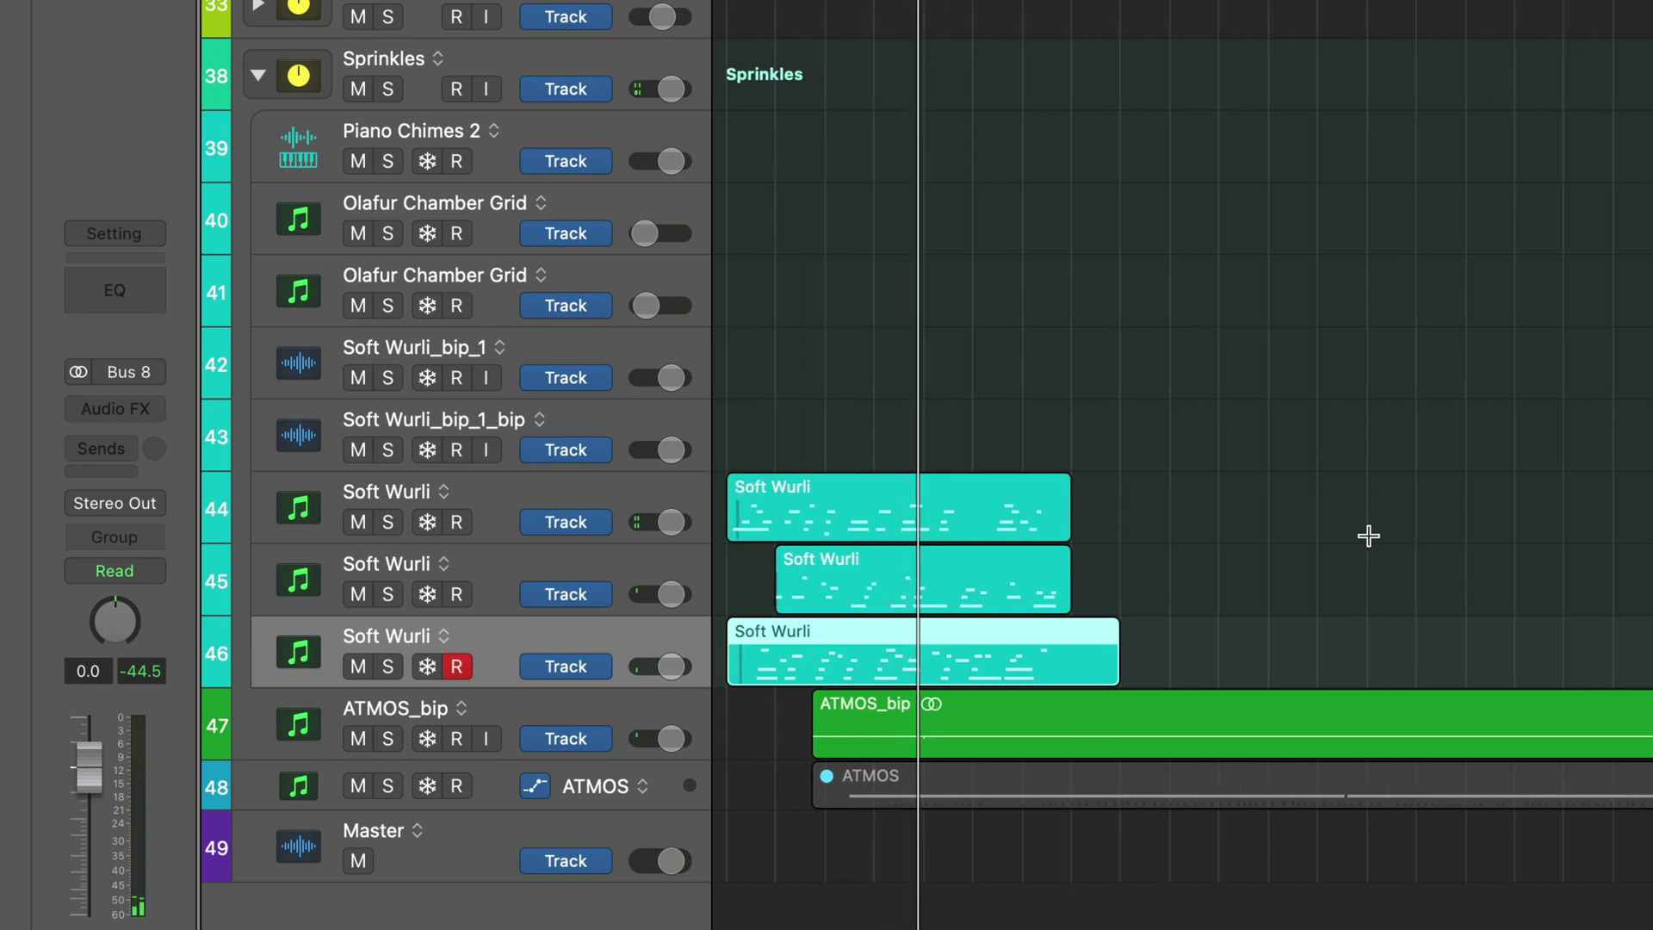
pyautogui.hscroll(1, 1368, 536)
pyautogui.hscroll(-1, 1369, 536)
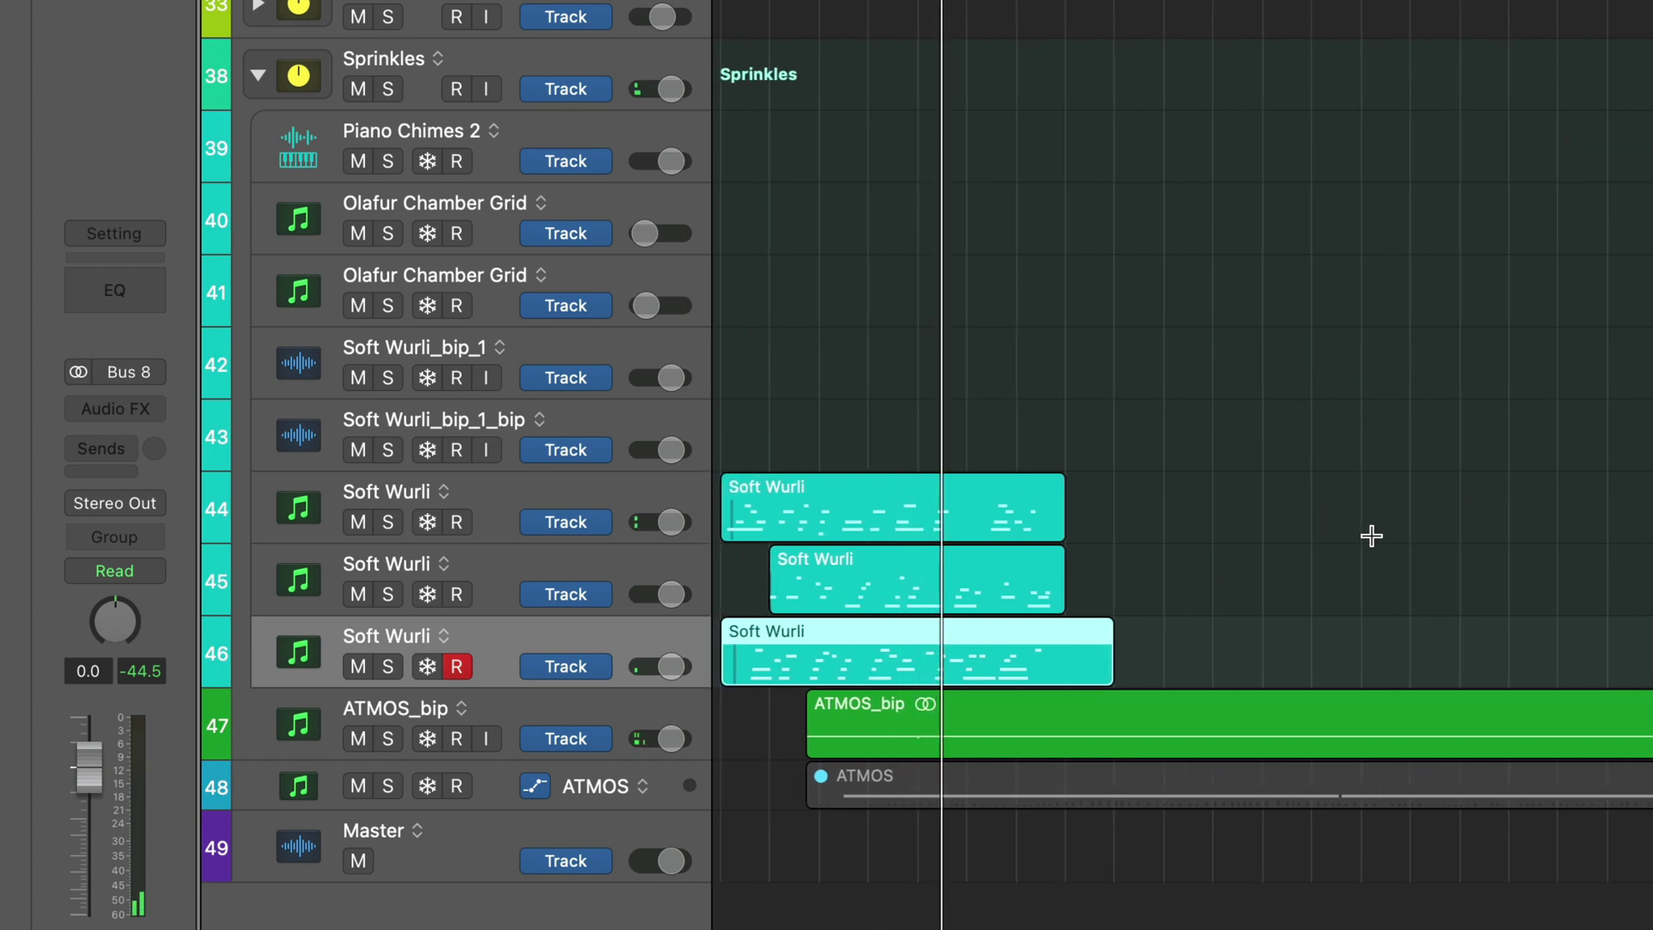
# Solo the three Soft Wurli tracks and start playback from bar 33
pyautogui.hscroll(6, 1370, 535)
pyautogui.hscroll(3, 1369, 536)
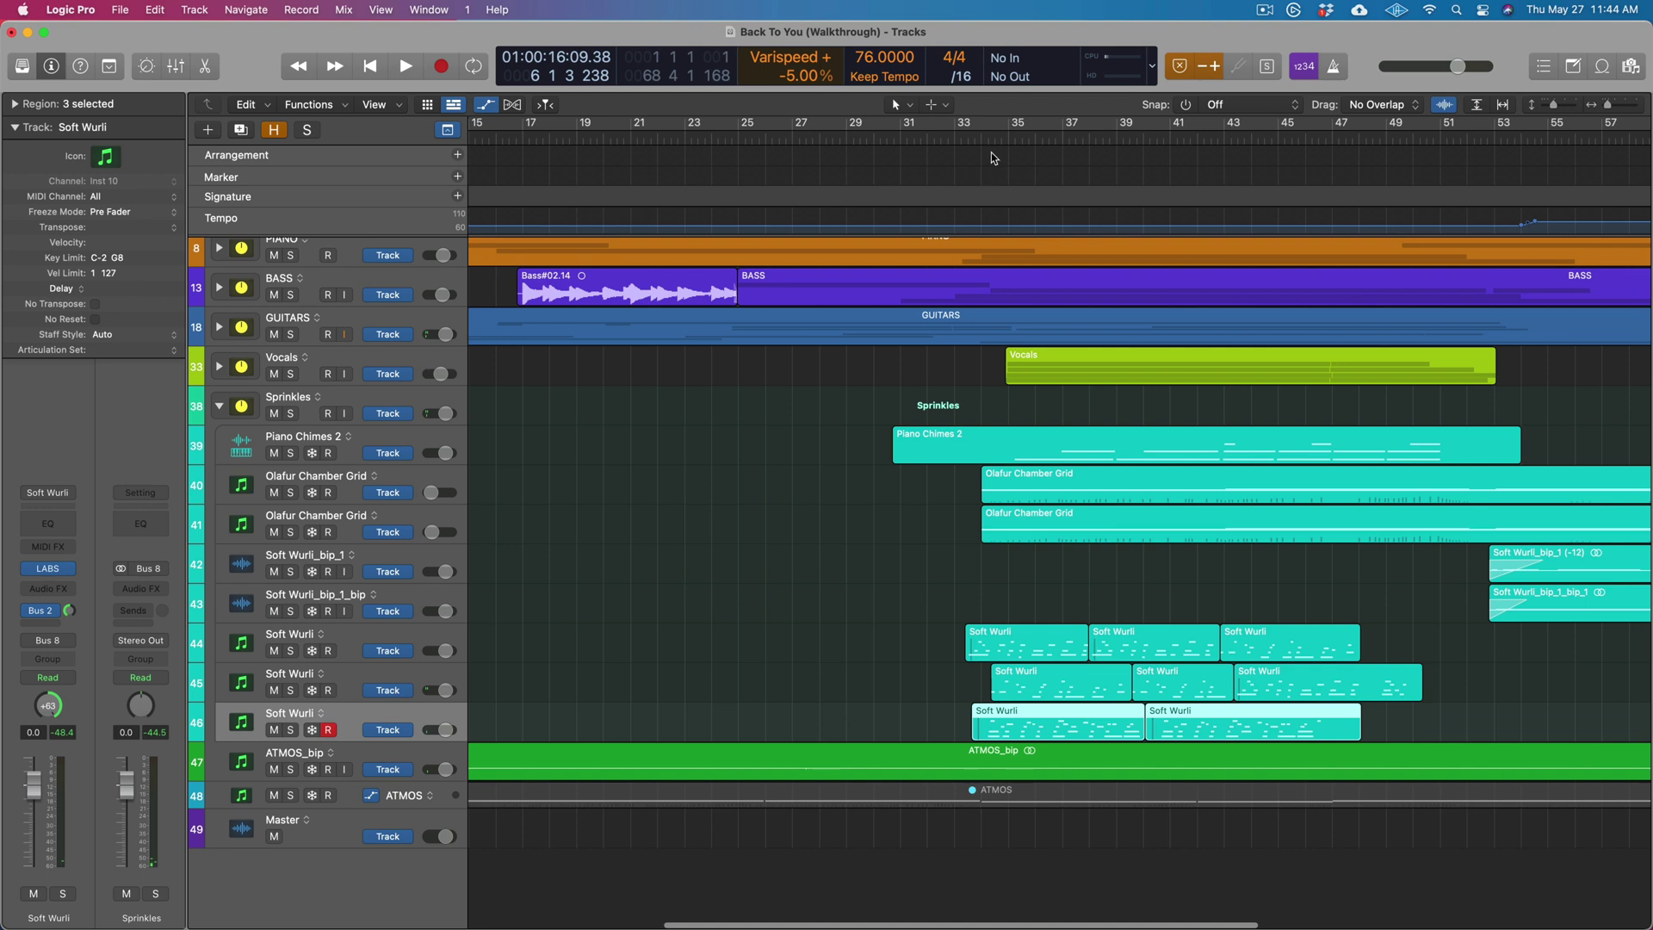
pyautogui.click(983, 137)
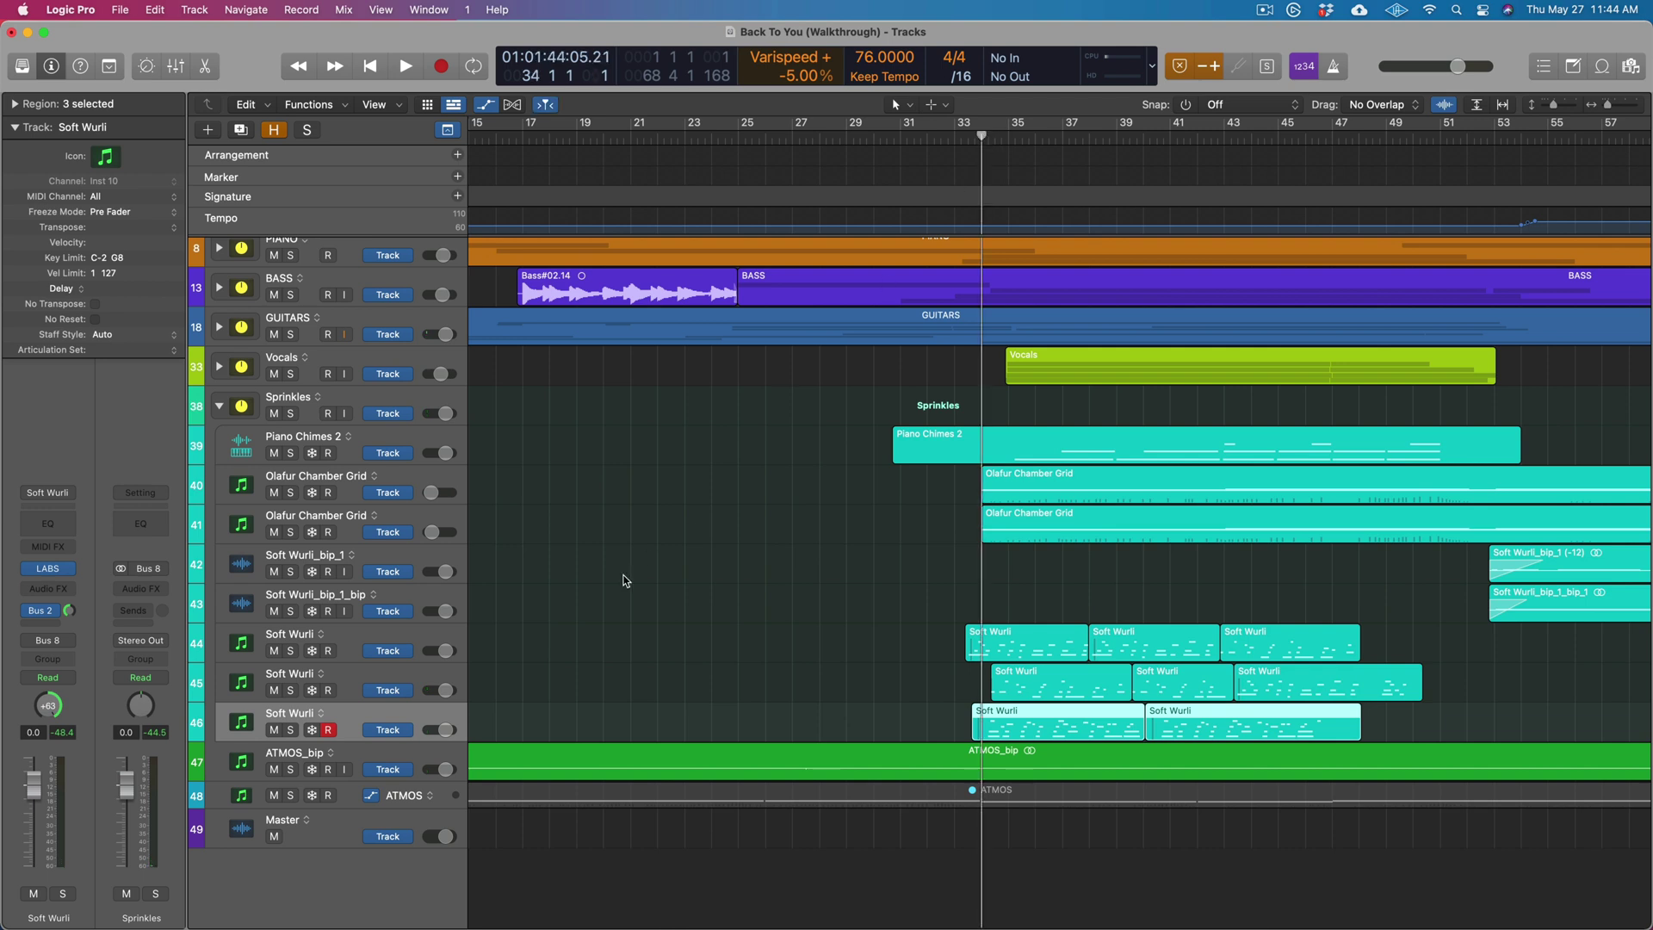
pyautogui.moveTo(292, 655); pyautogui.dragTo(292, 730)
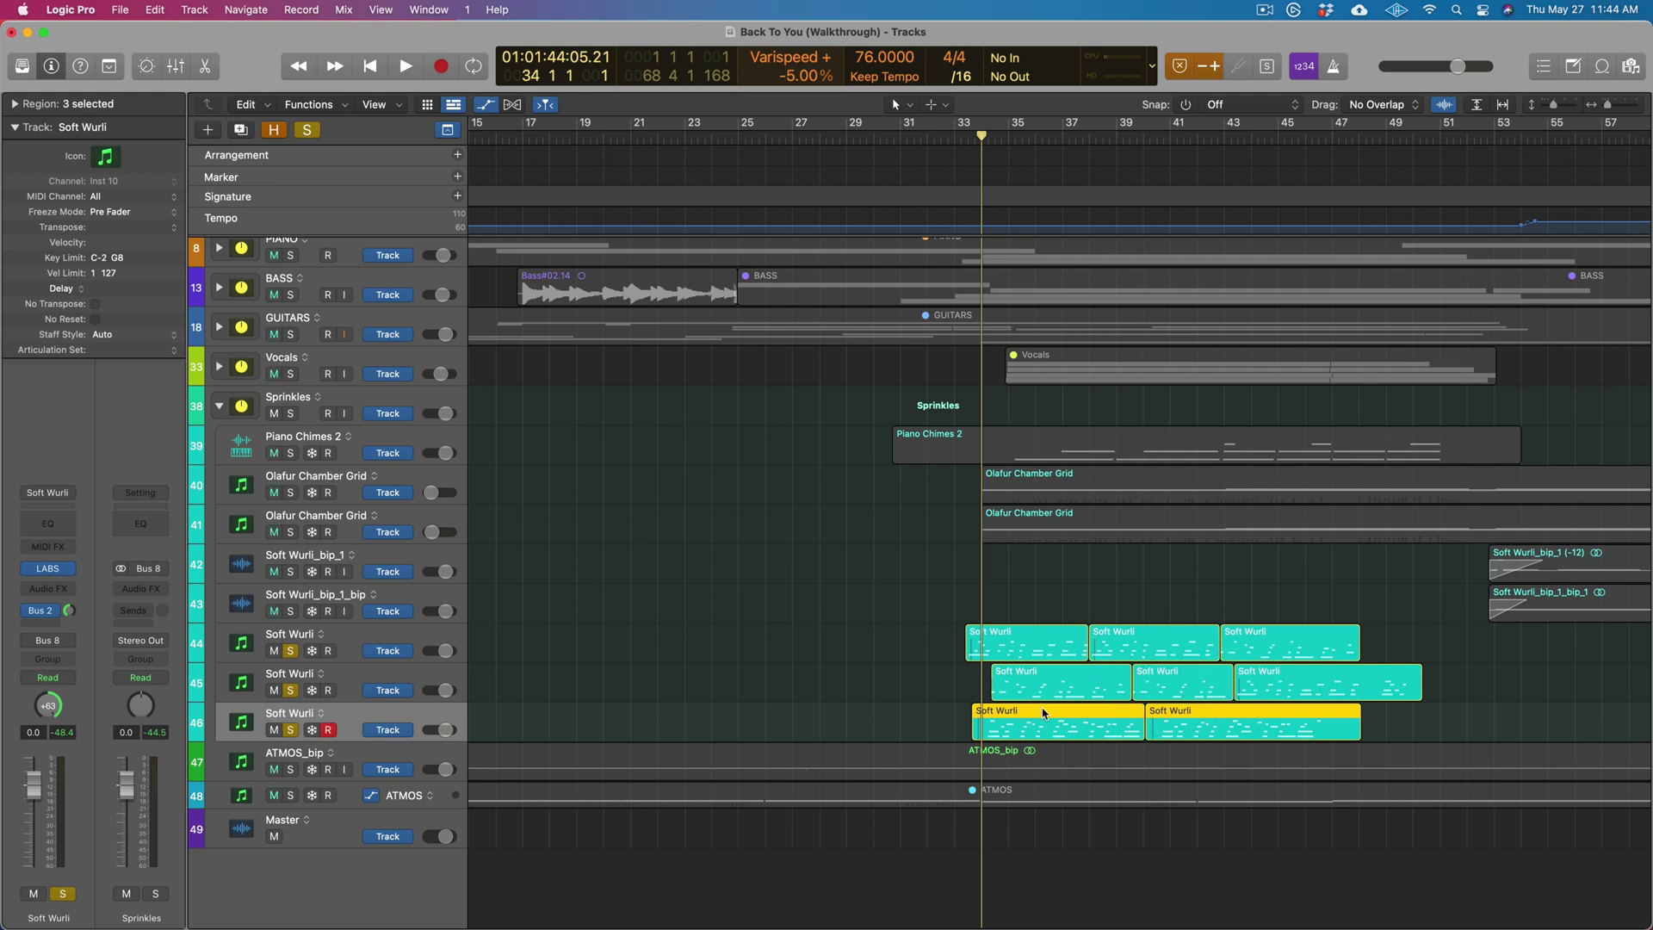
pyautogui.click(953, 138)
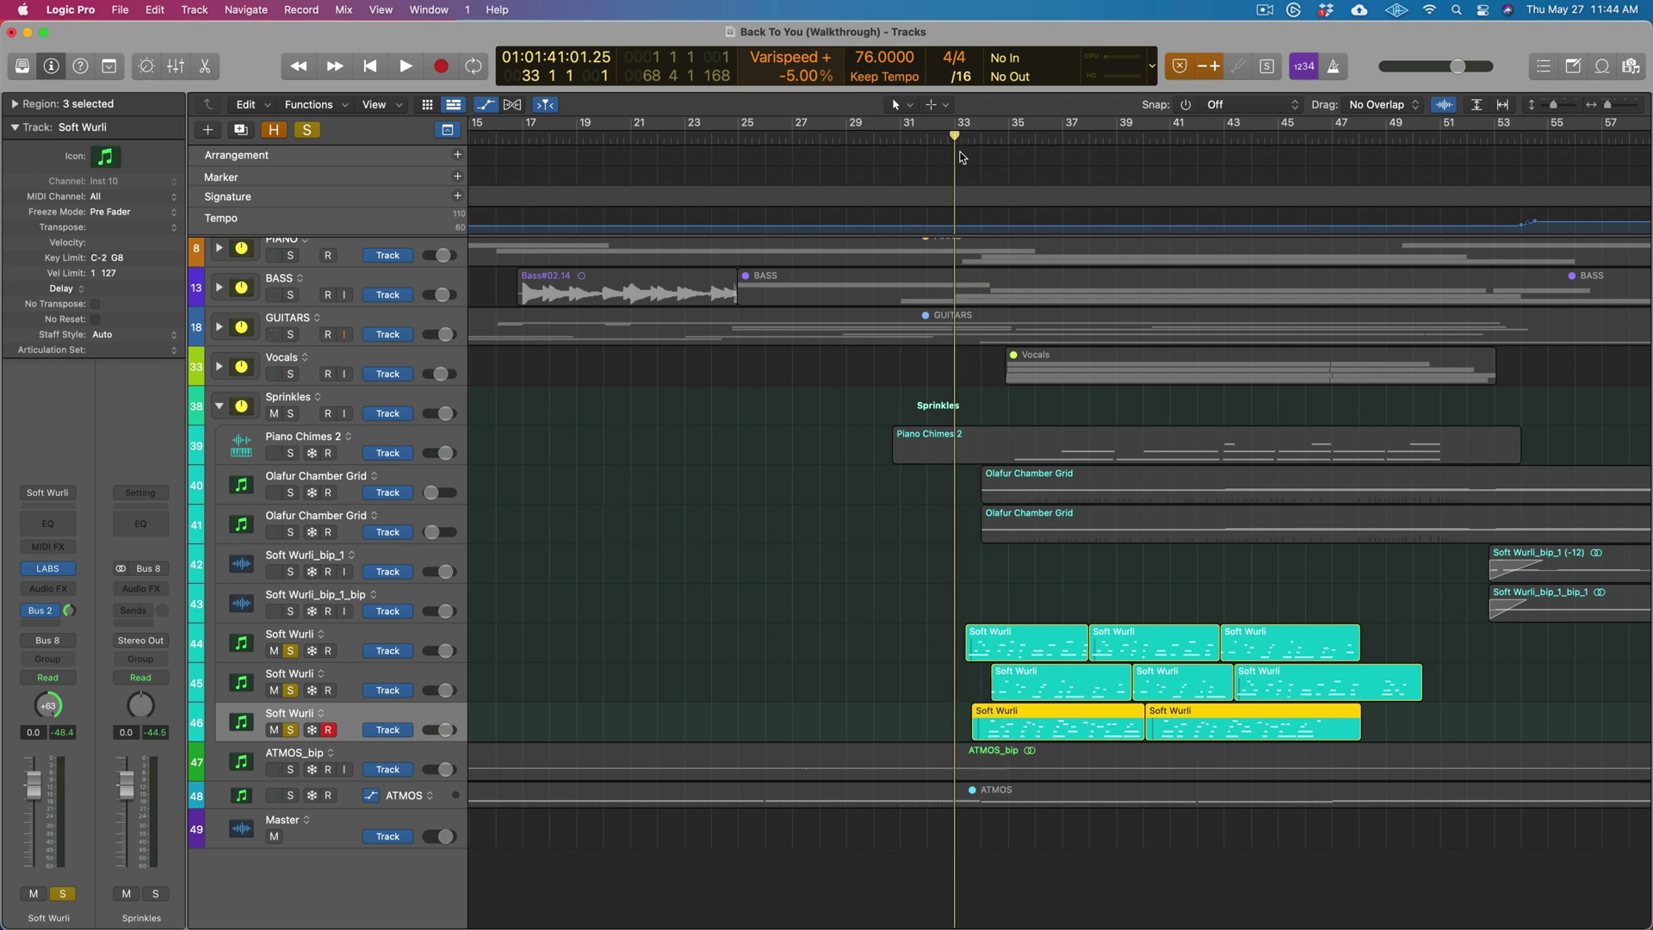
pyautogui.press('space')
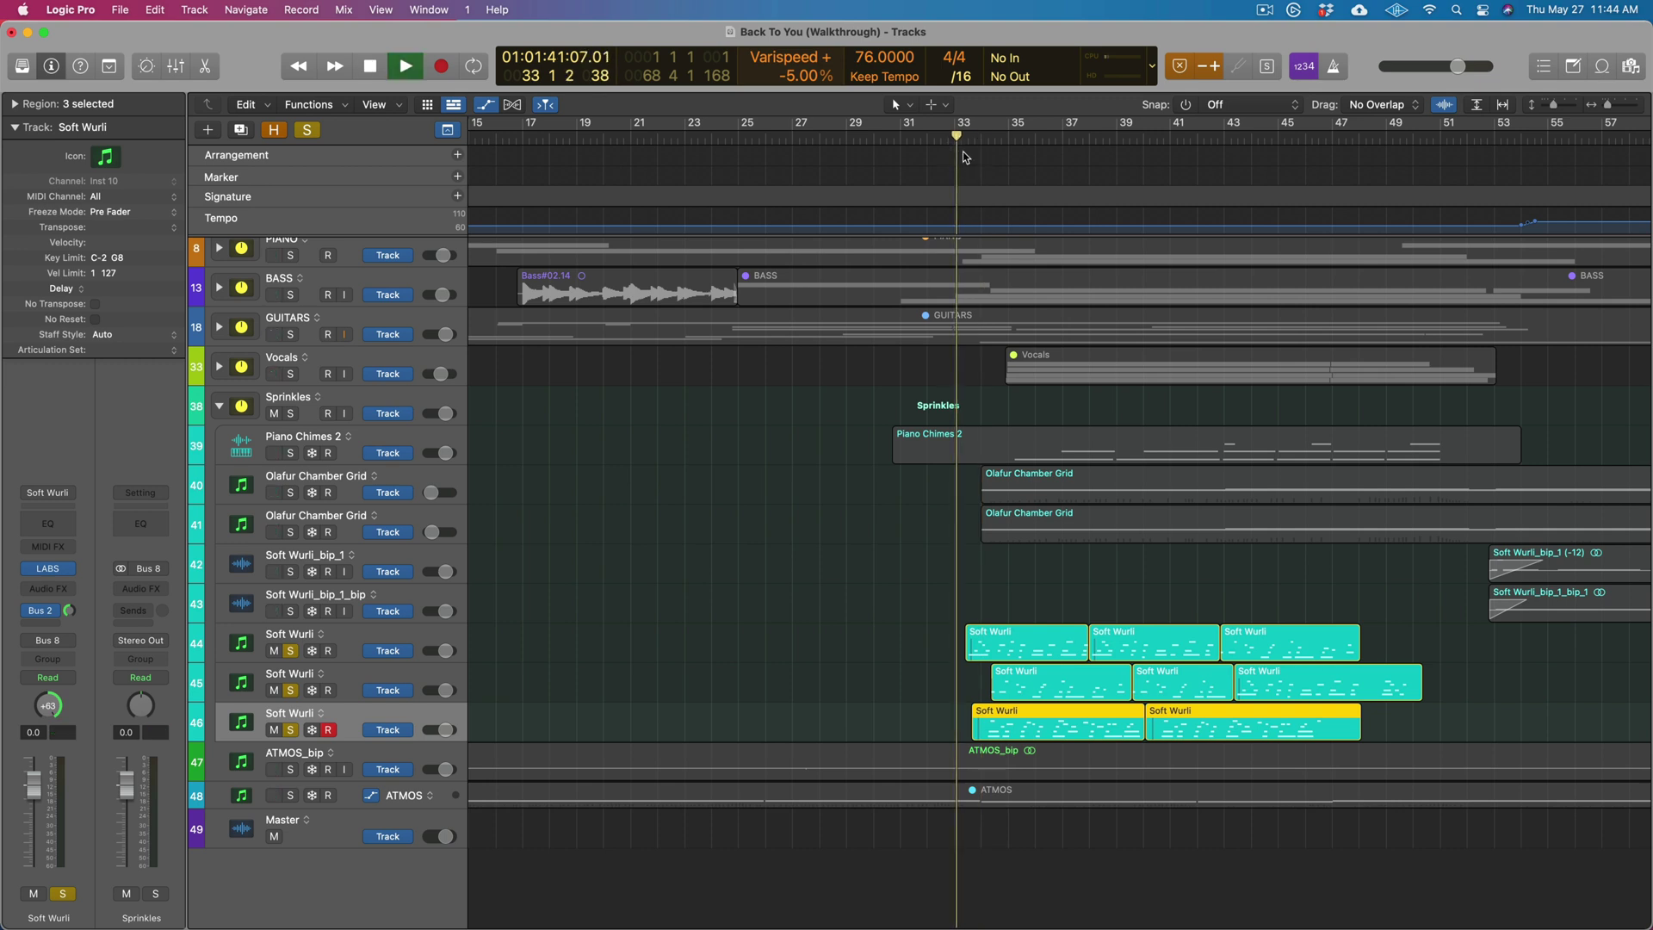
# Listen to the soloed Soft Wurli regions from bar 33, and release the solos to hear the full mix
pyautogui.hscroll(10, 1259, 384)
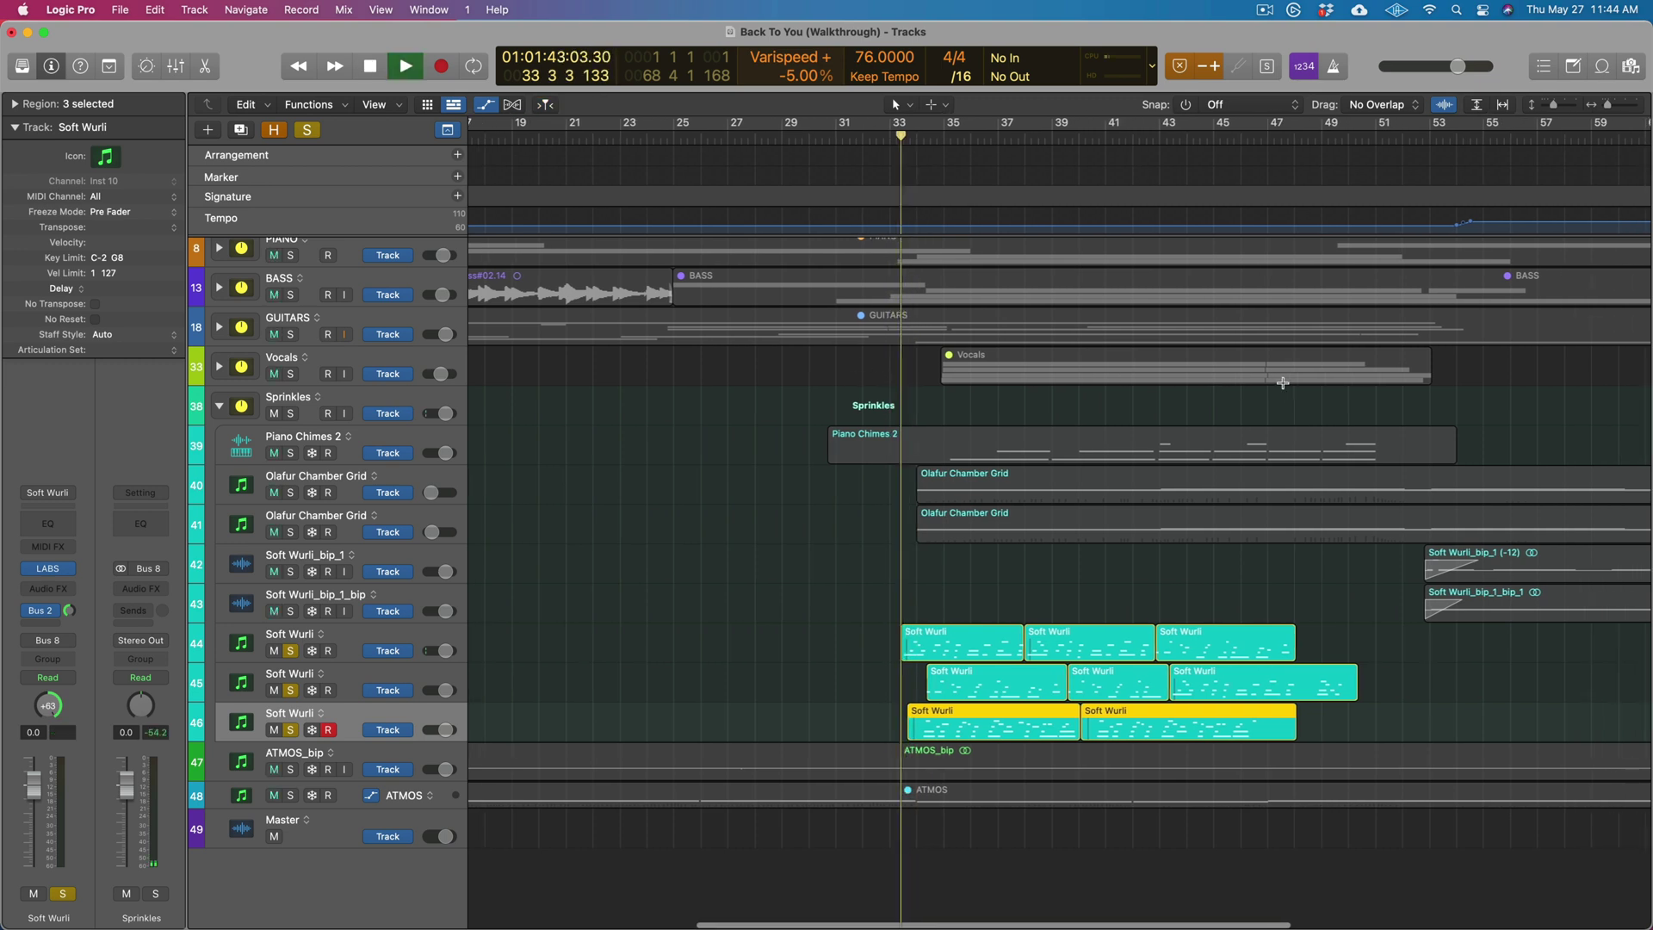
pyautogui.hscroll(-8, 1285, 383)
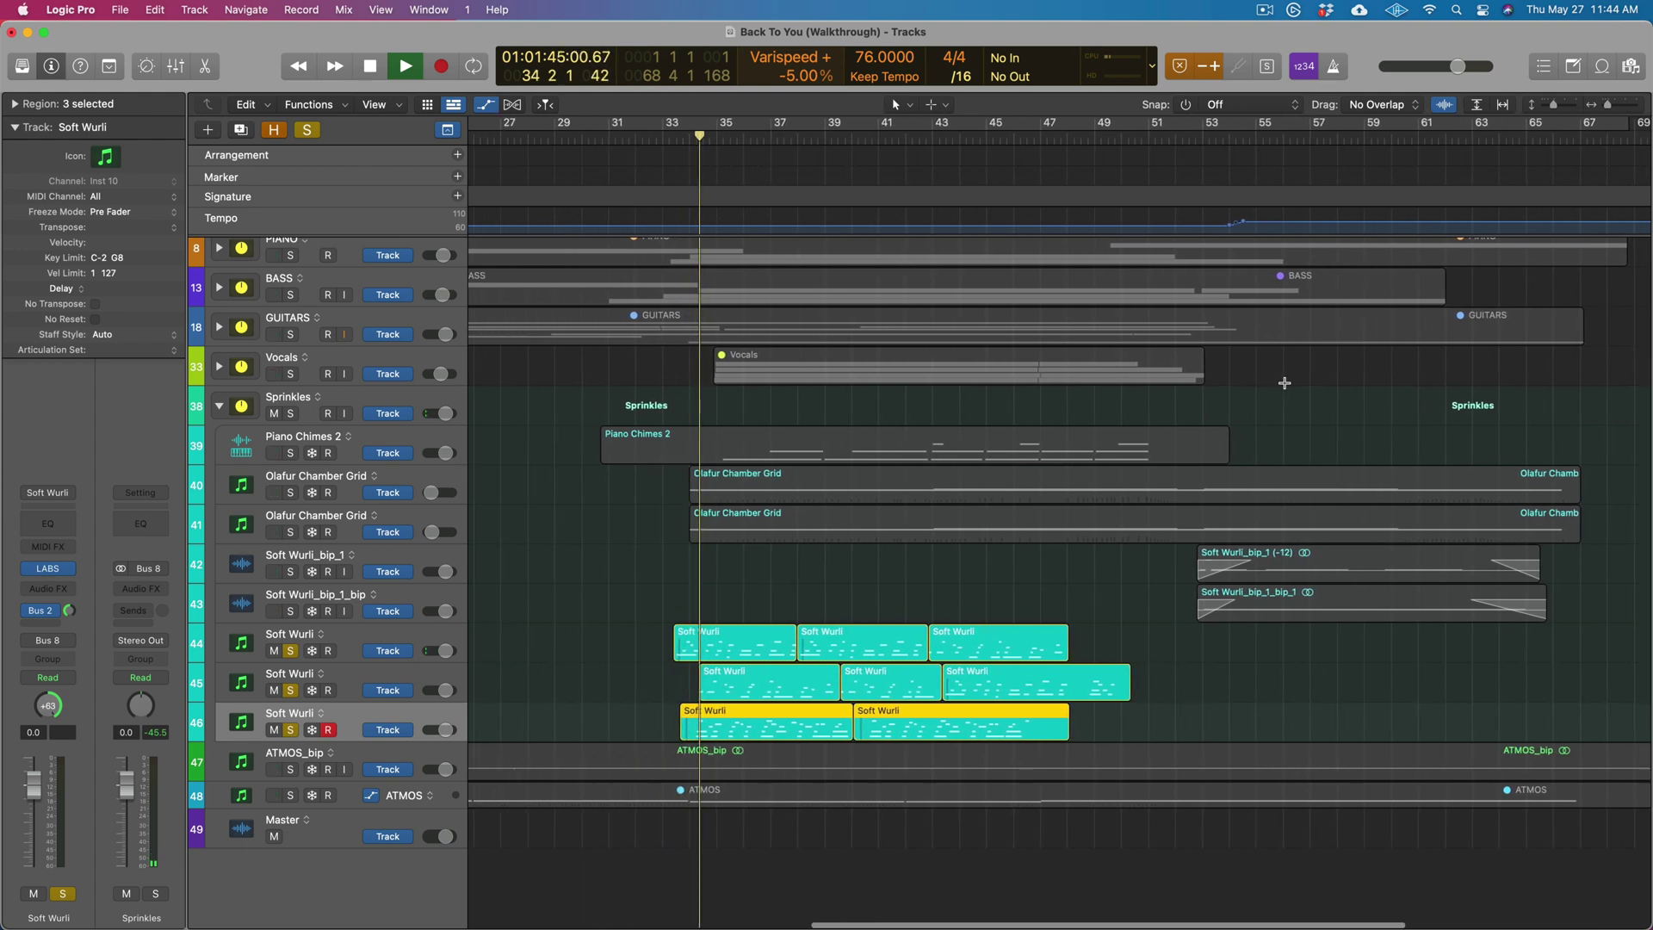
pyautogui.hscroll(-4, 1285, 381)
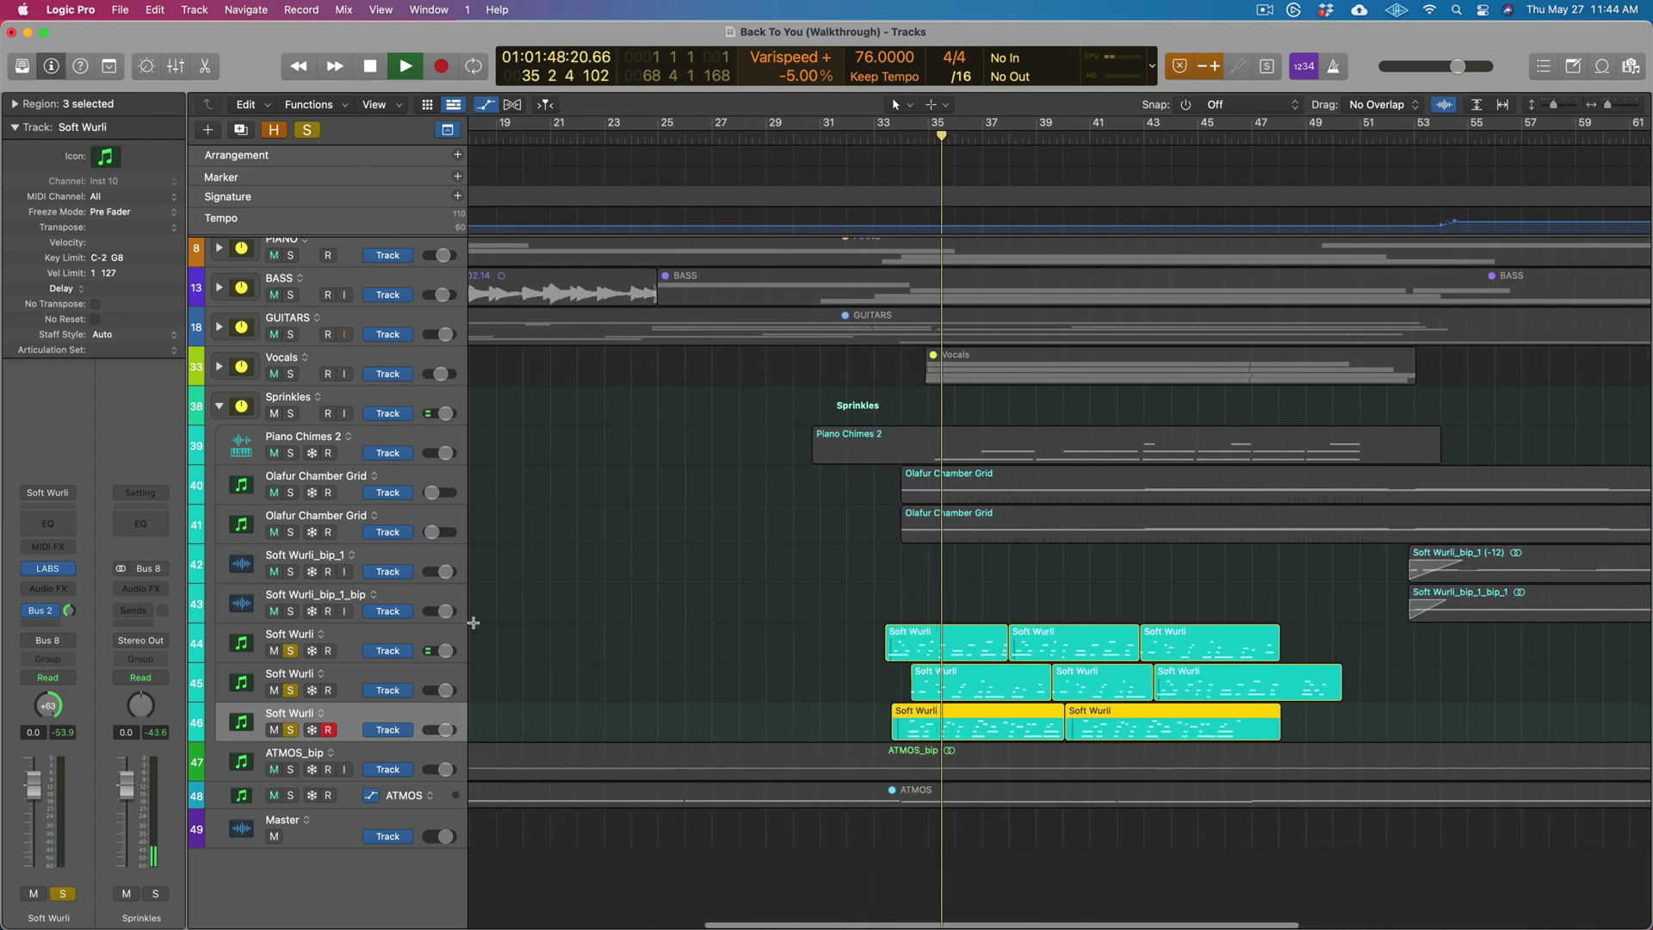
pyautogui.click(292, 652)
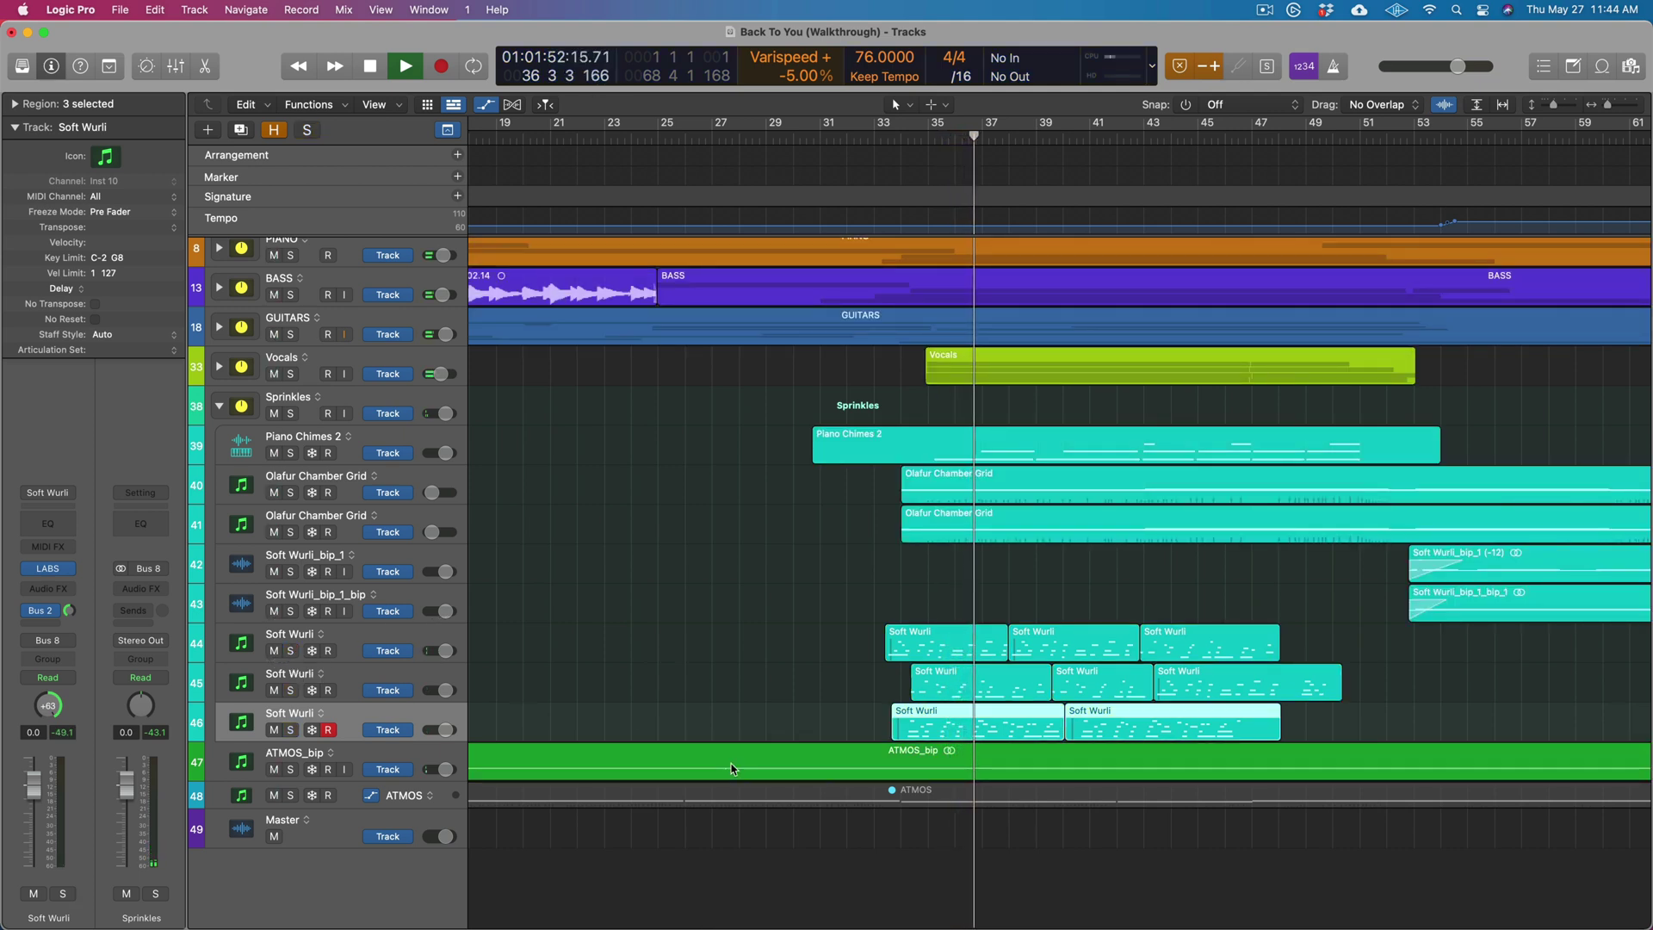
# Solo the Piano Chimes 2 track, inspect its region in the Piano Roll, set the playhead at the first note, and close the editor
pyautogui.click(291, 454)
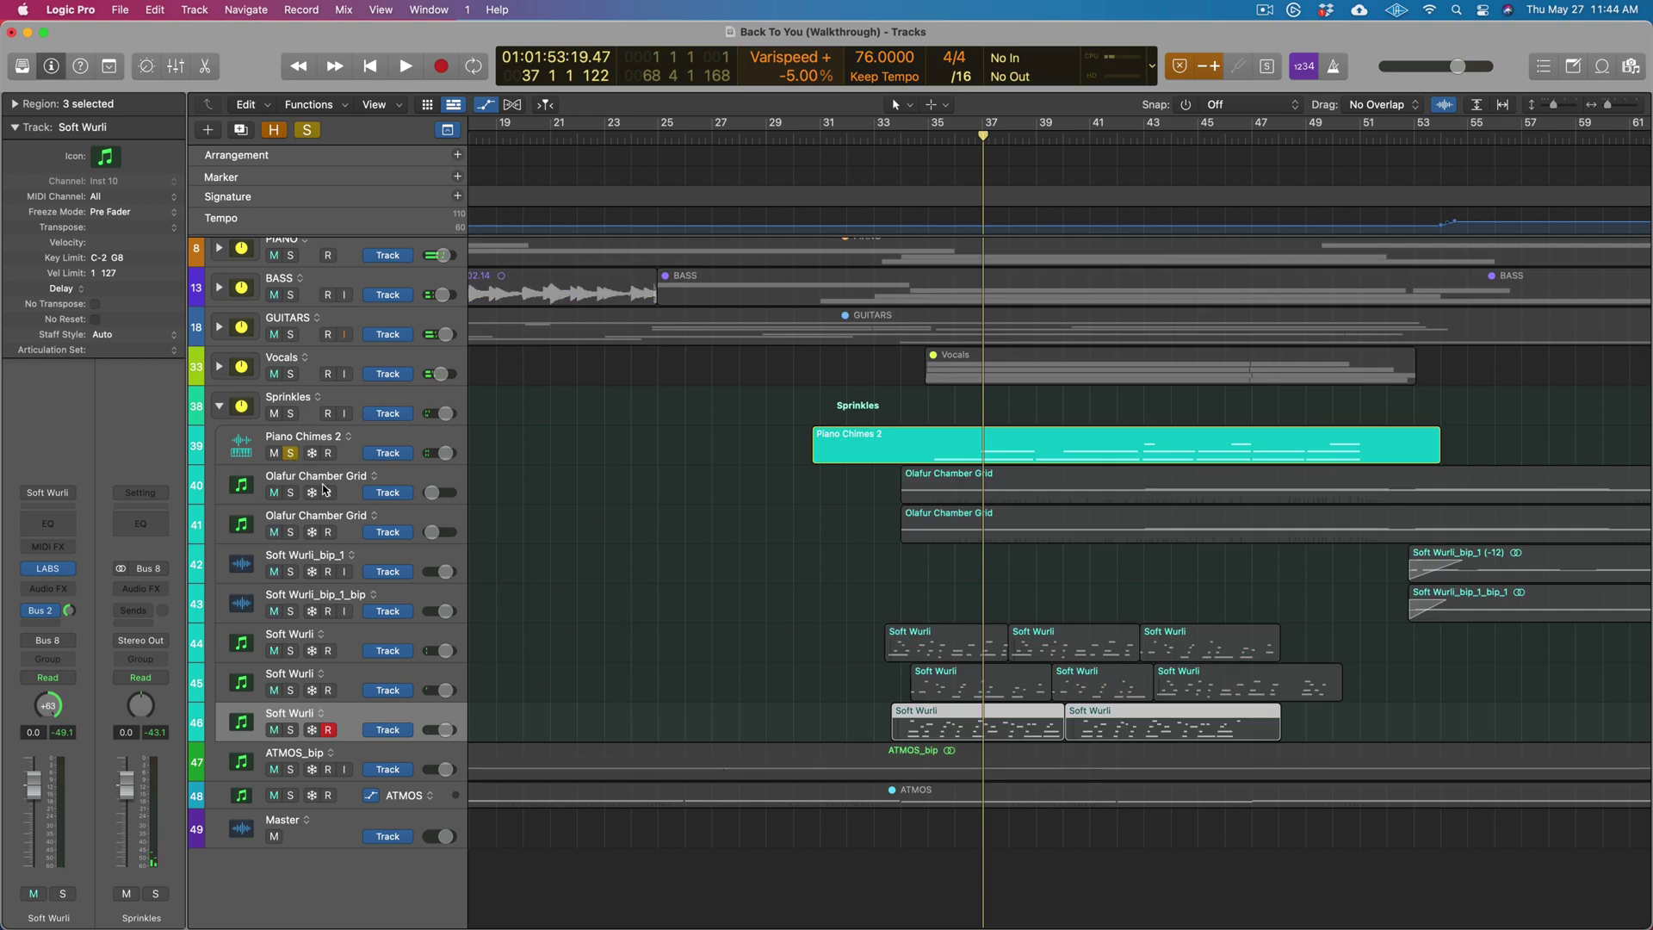
pyautogui.scroll(-5, 928, 349)
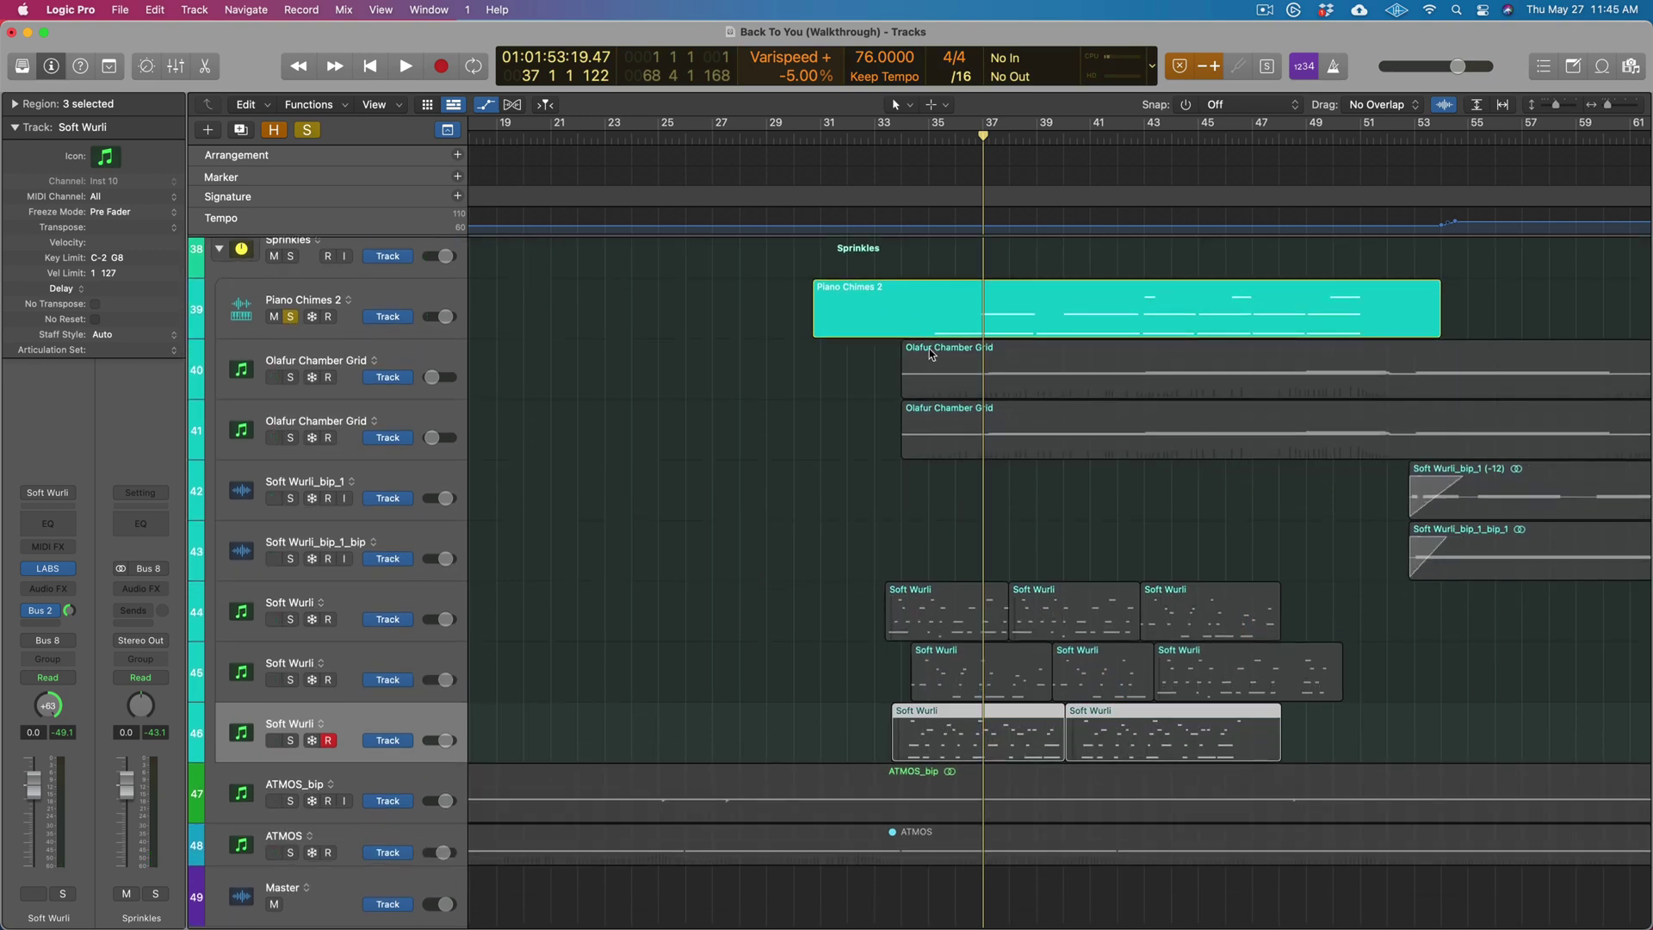
pyautogui.click(938, 307)
pyautogui.doubleClick(937, 306)
pyautogui.hscroll(6, 1062, 546)
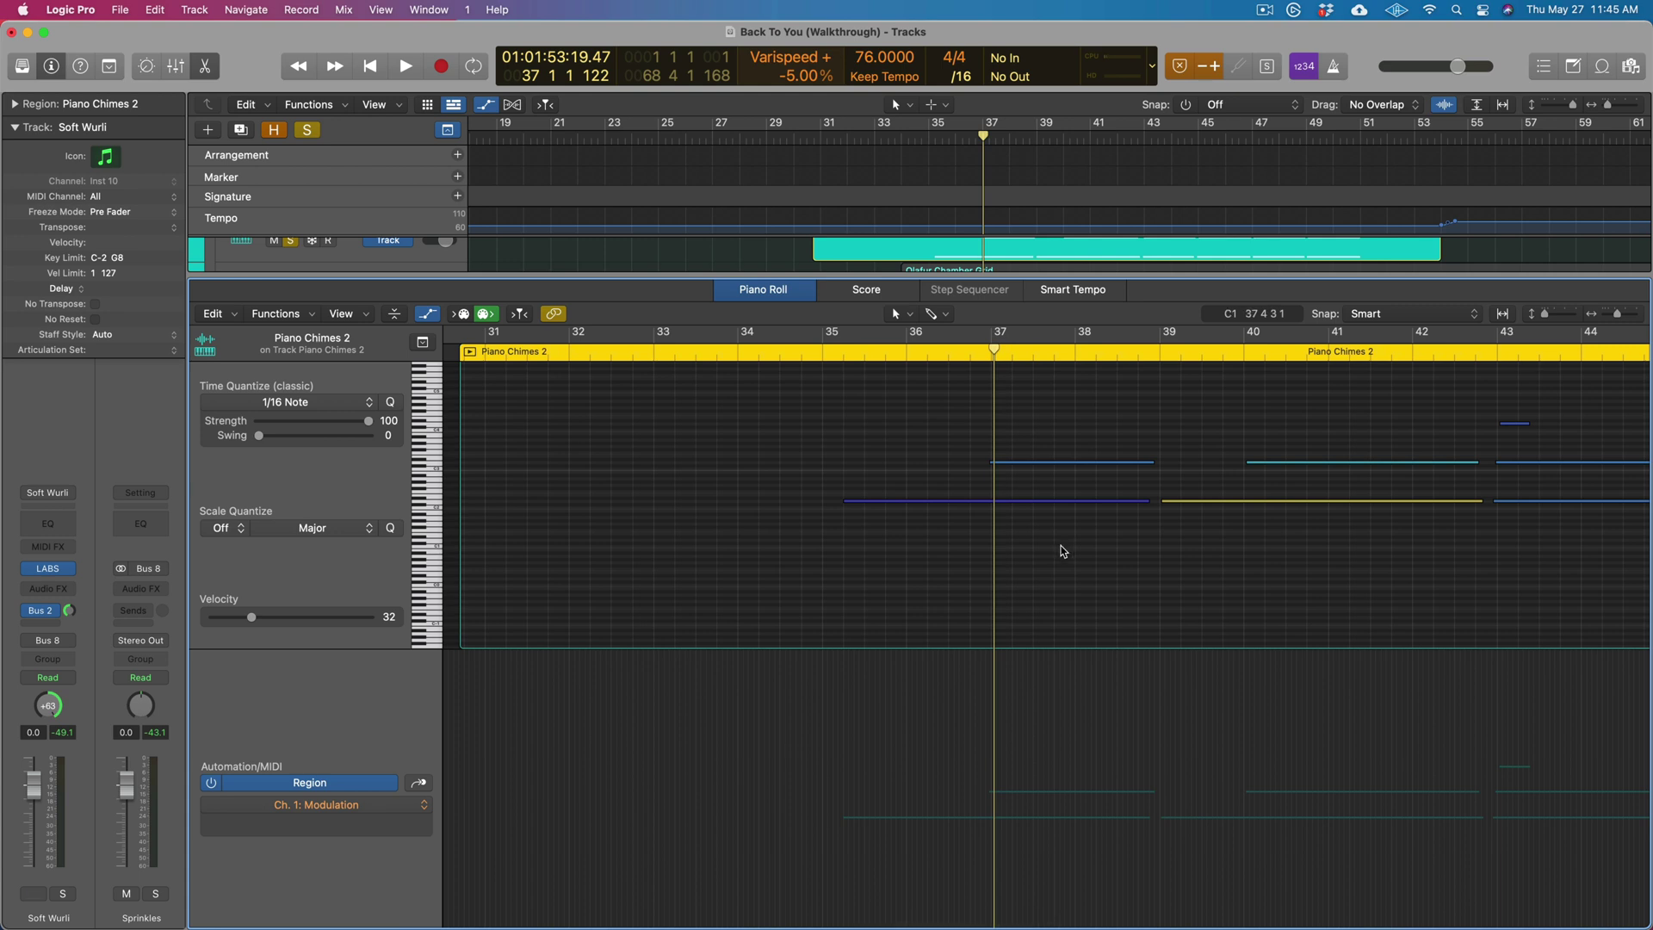
pyautogui.click(836, 355)
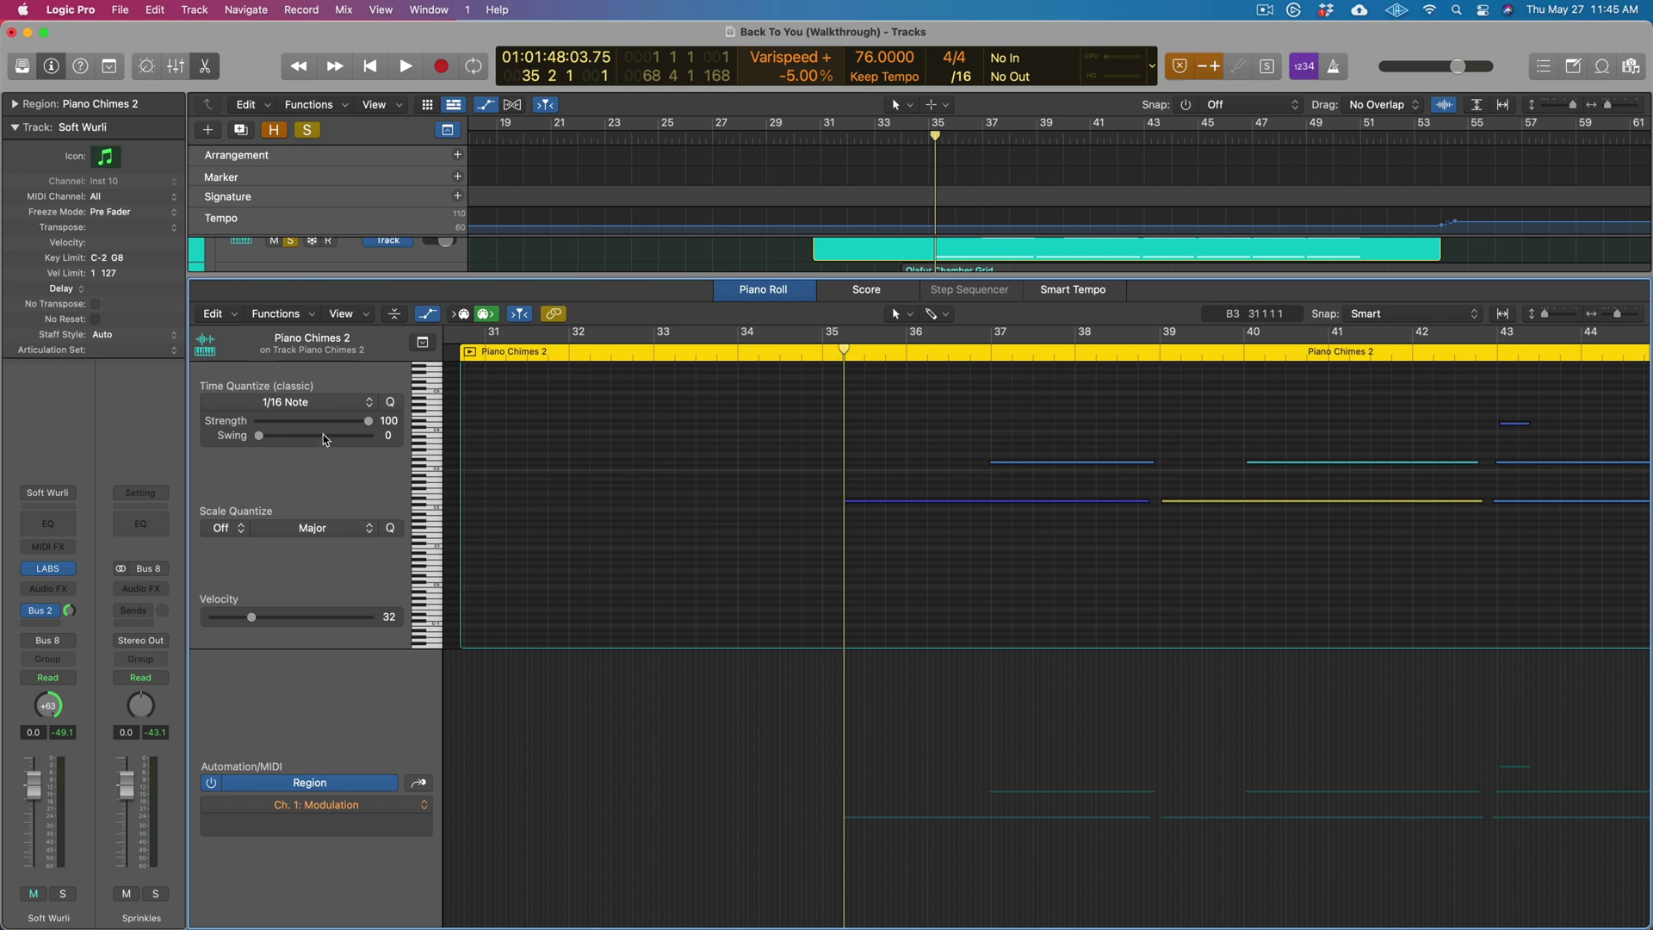
pyautogui.press('x')
pyautogui.press('x')
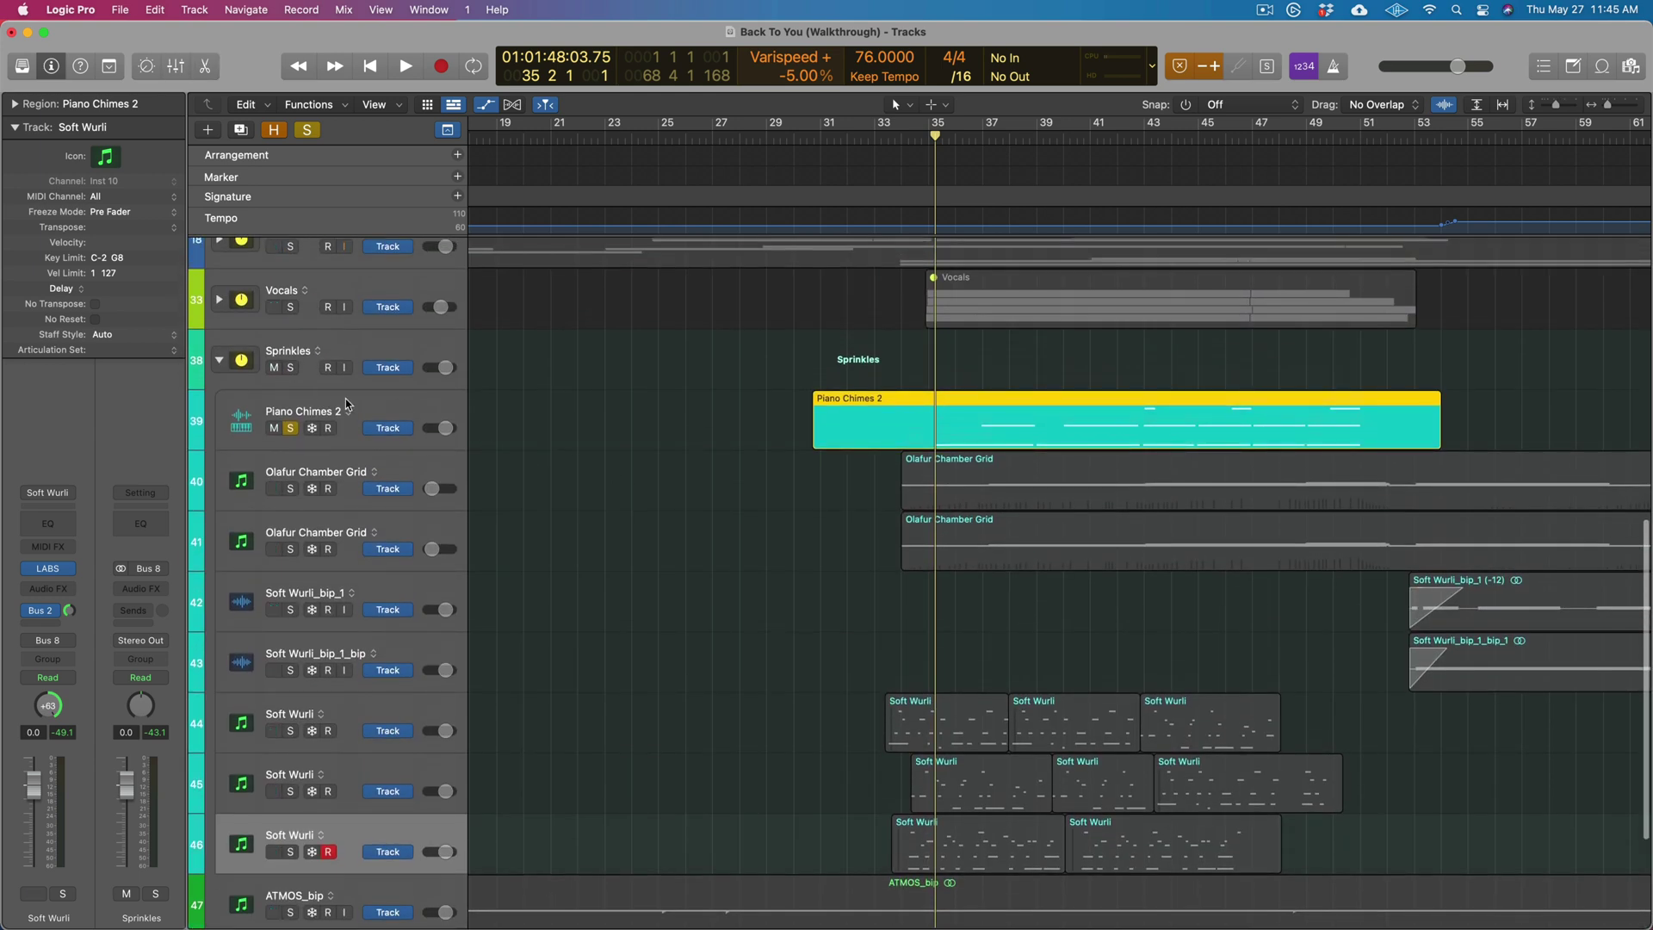
# Open the Sampler on the Piano Chimes 2 track, show its key mapping, and close the instrument
pyautogui.click(347, 405)
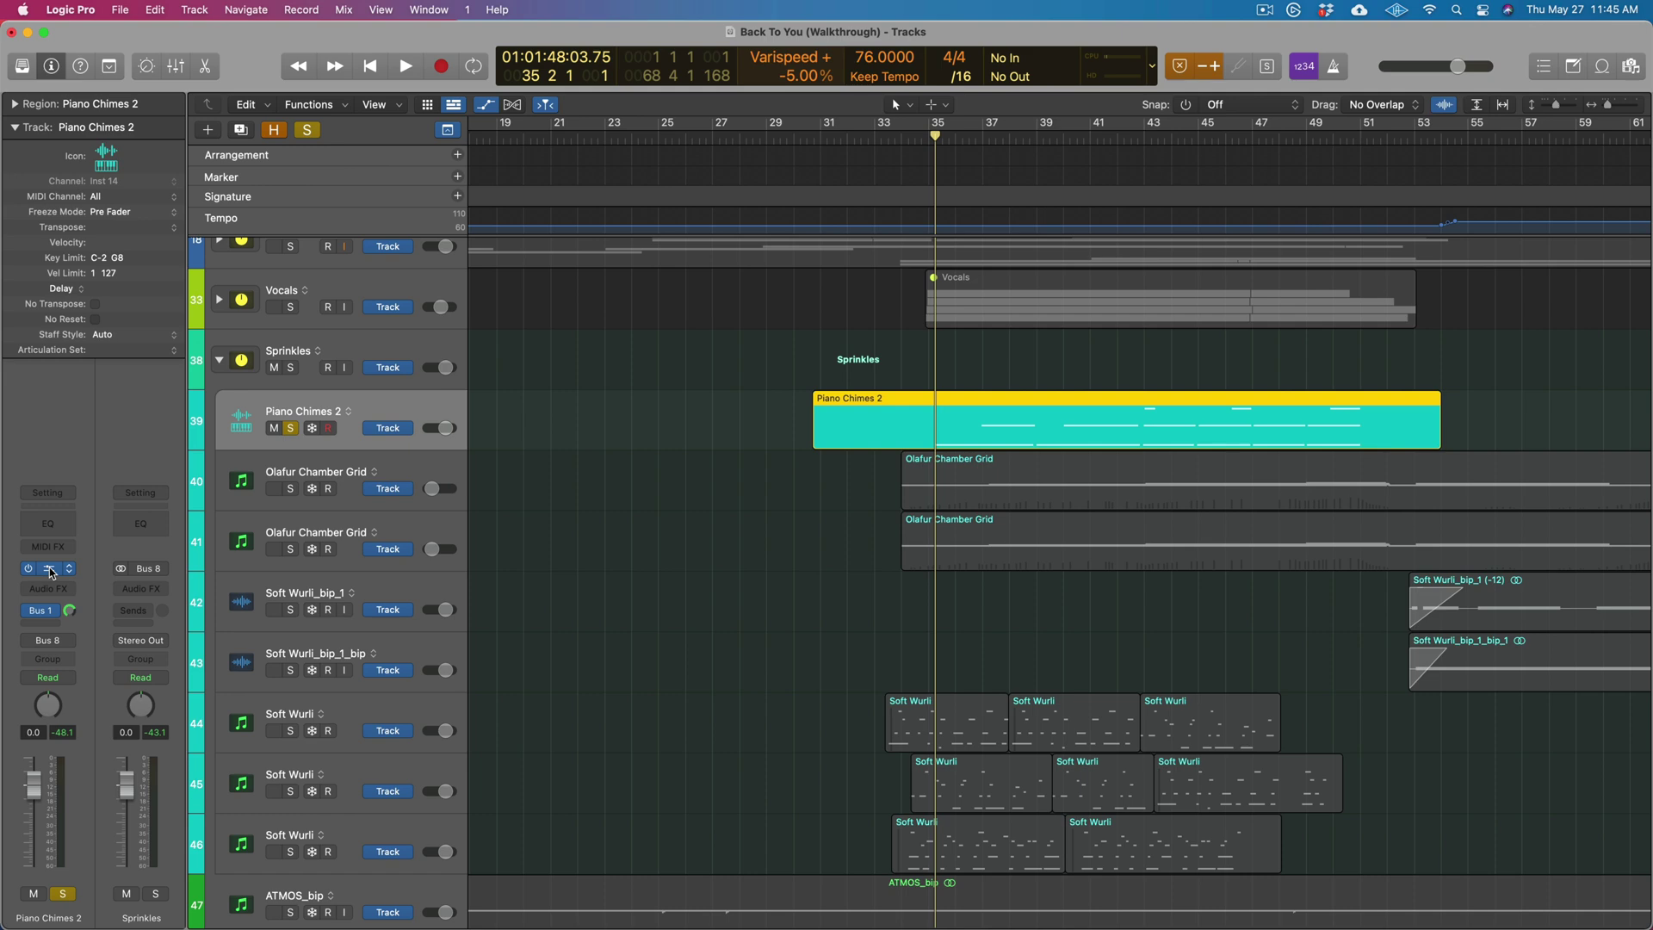
pyautogui.click(49, 570)
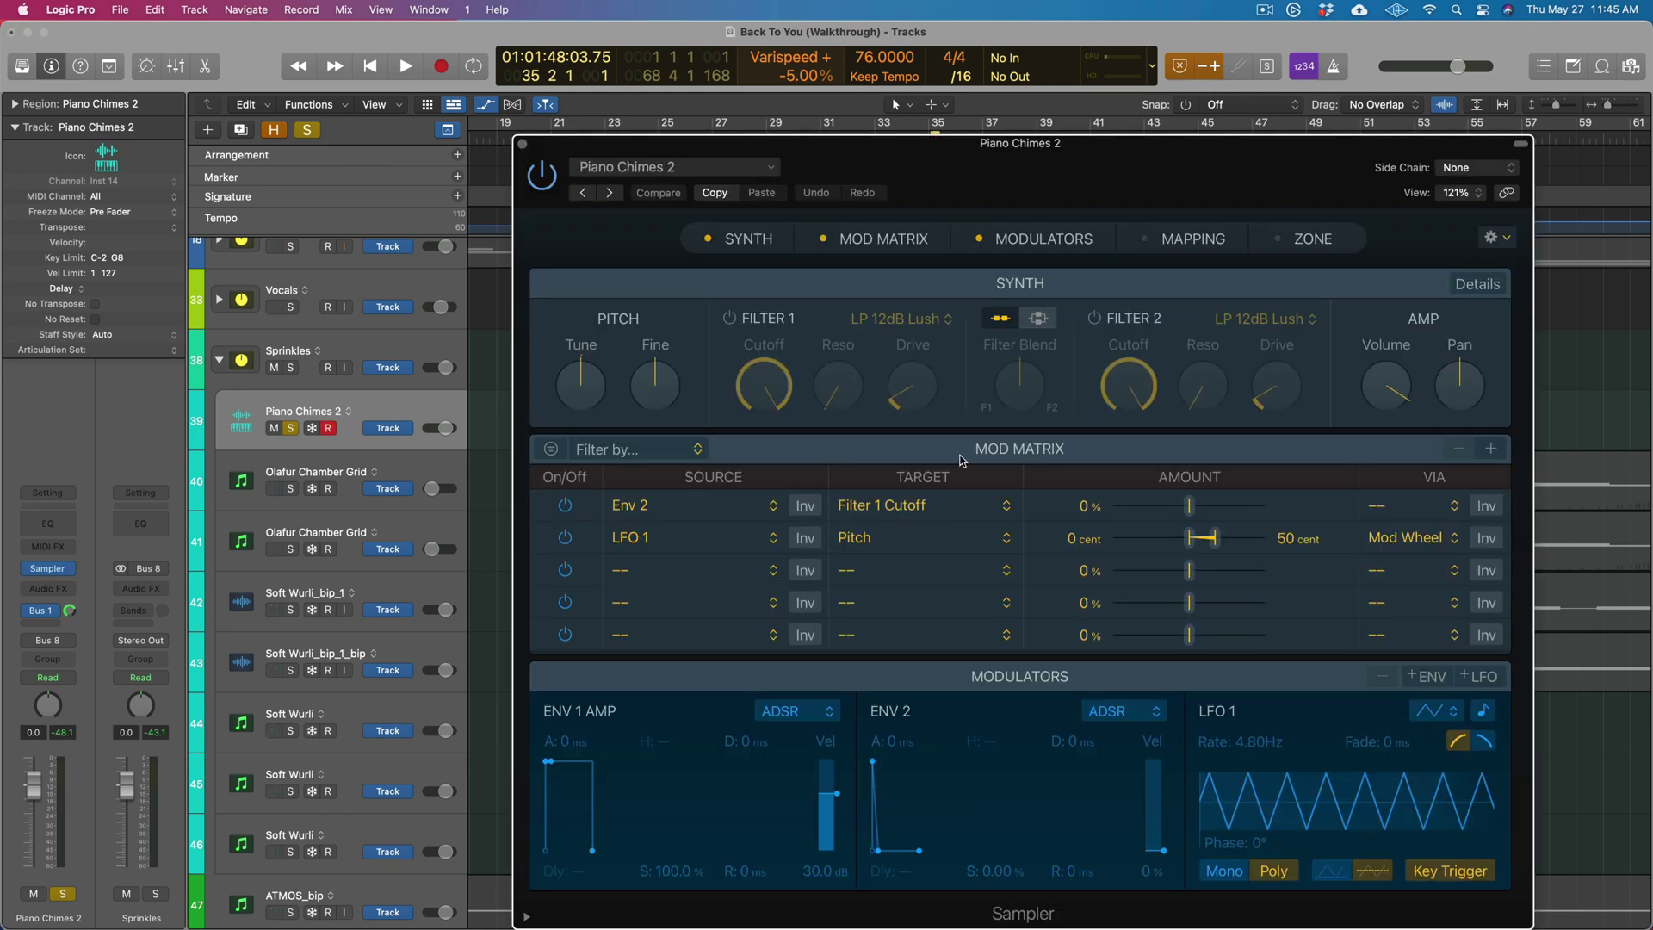
pyautogui.click(1195, 240)
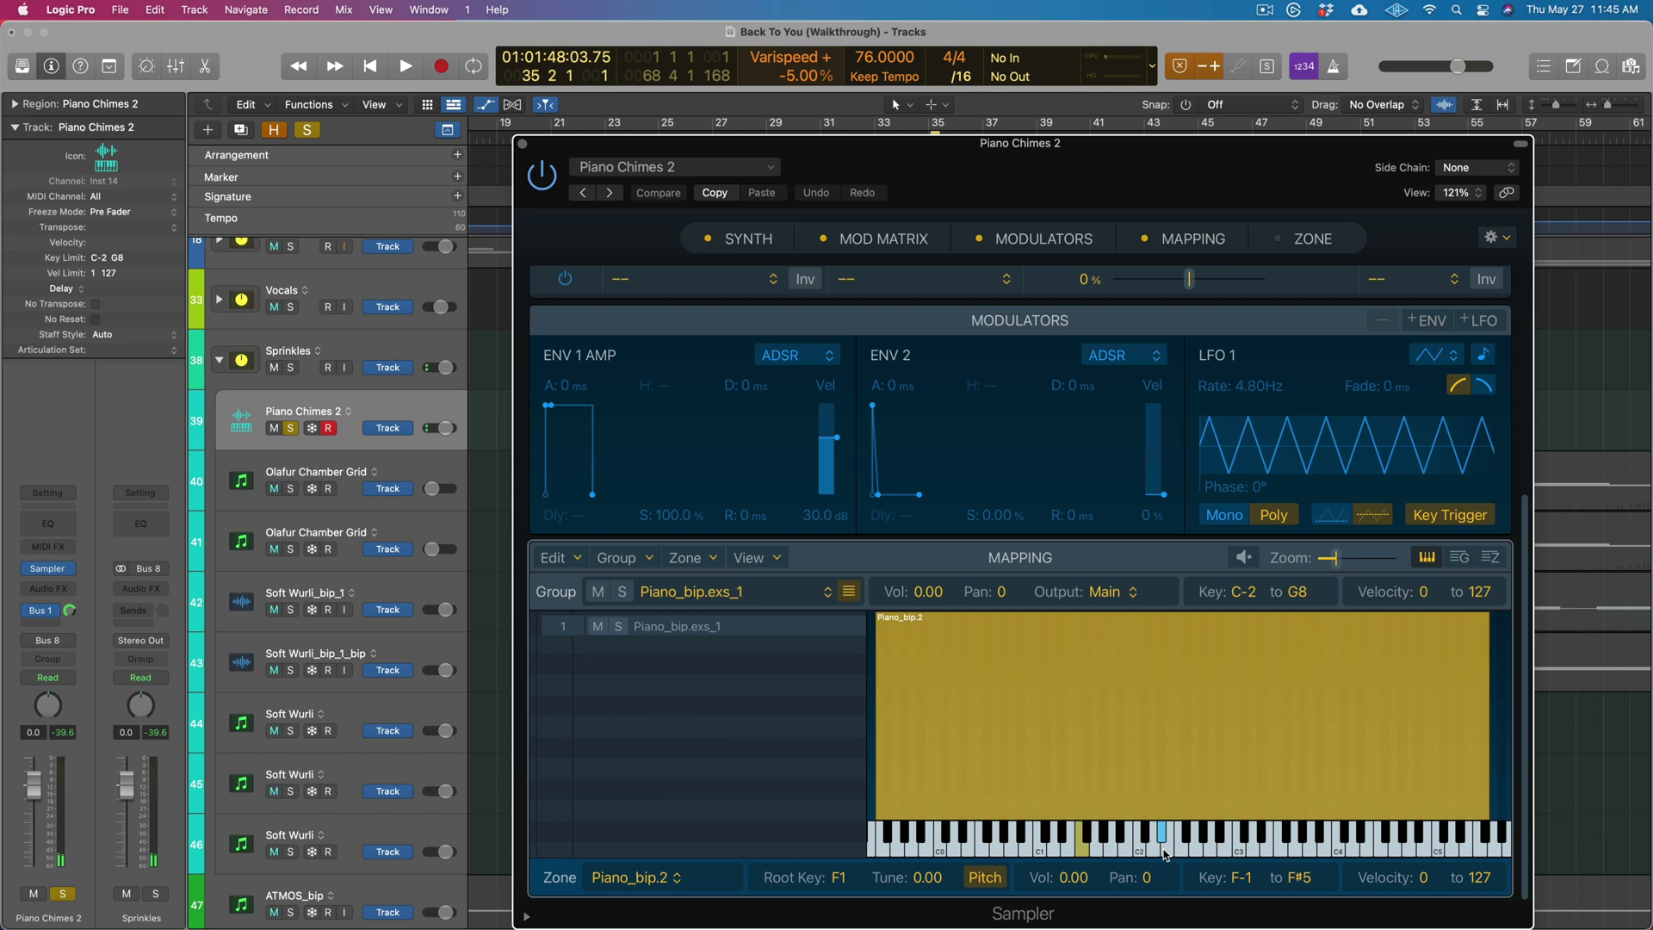
pyautogui.click(523, 145)
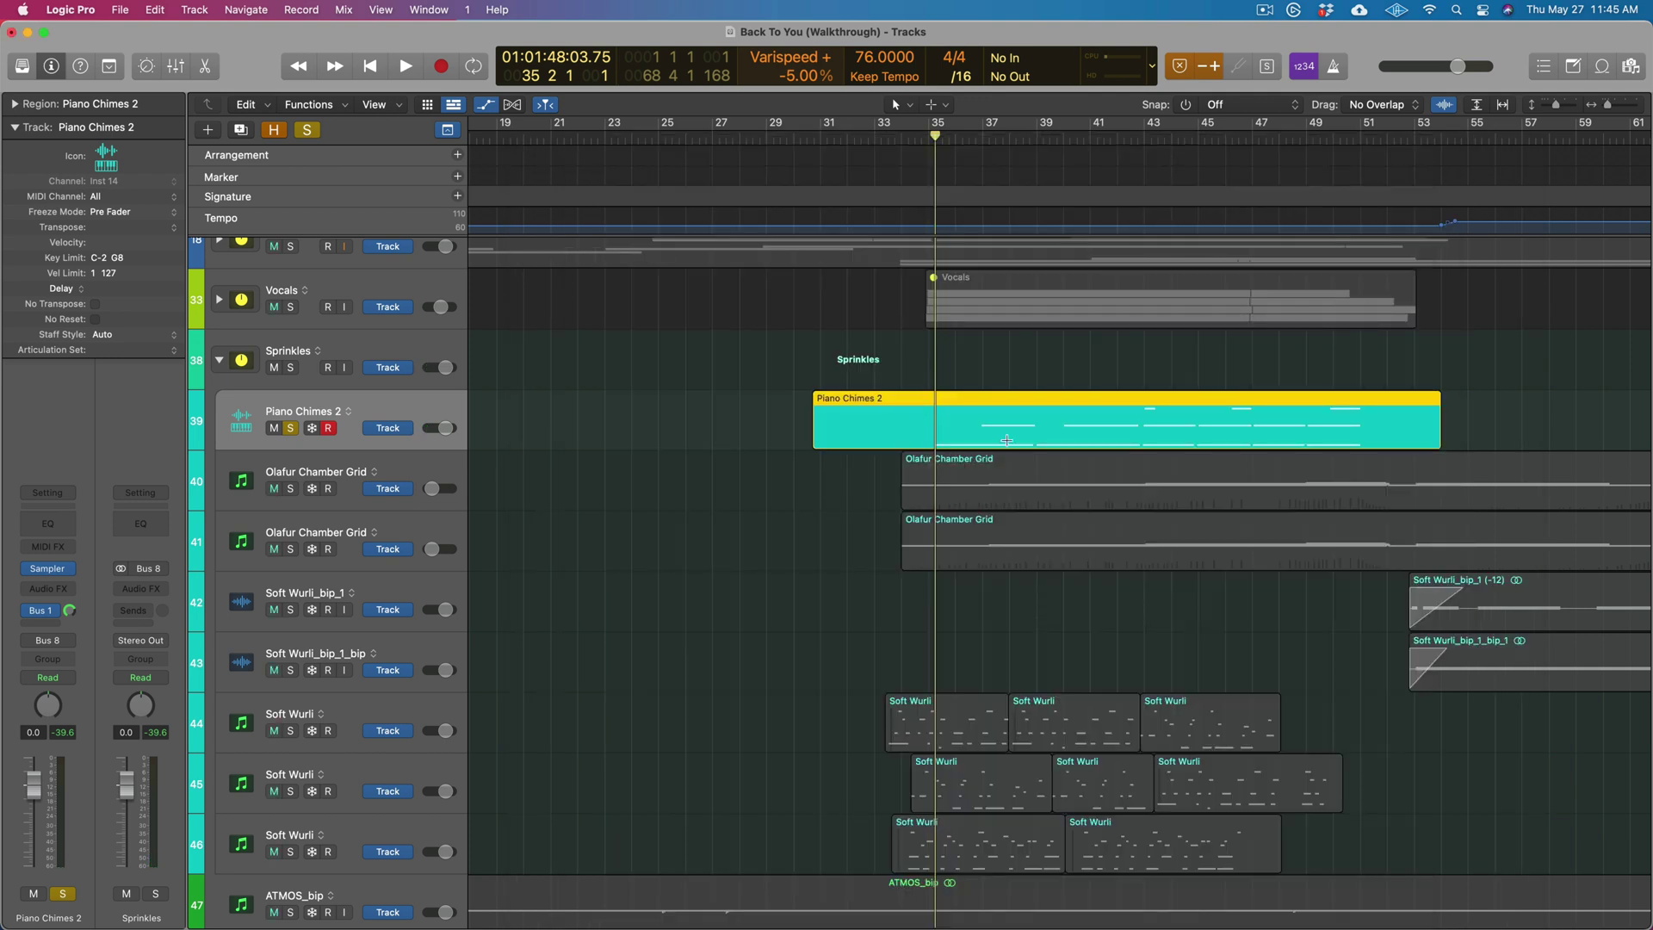
# Play the soloed Piano Chimes 2 part from its first note, and again from bar 42
pyautogui.press('space')
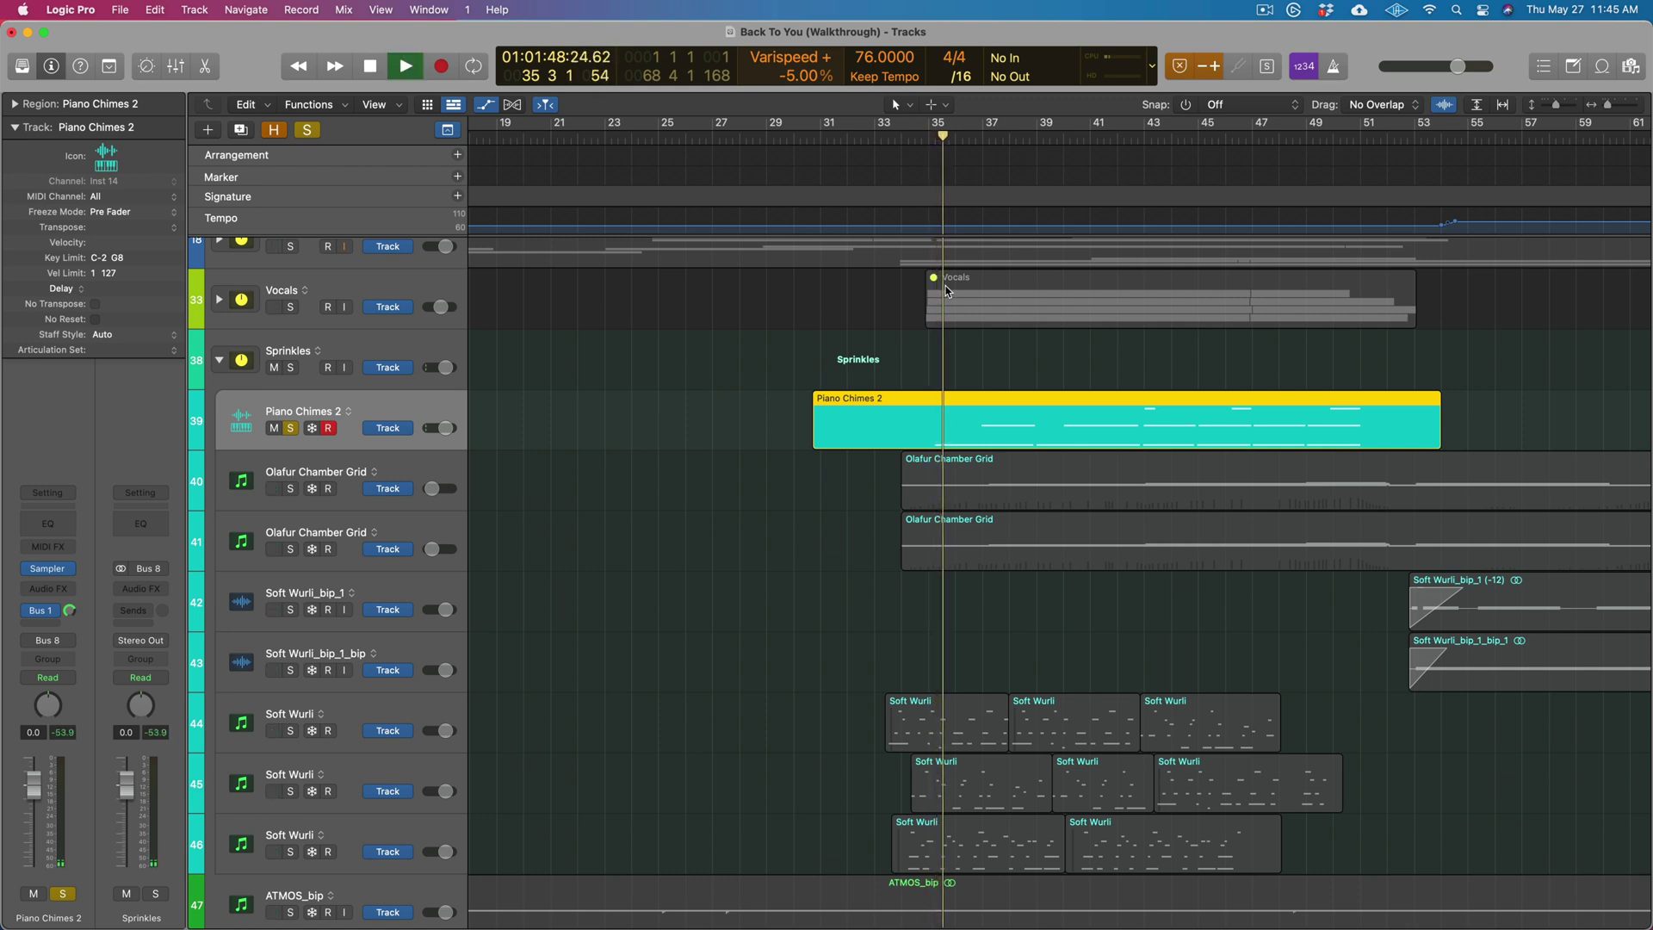
pyautogui.click(1119, 140)
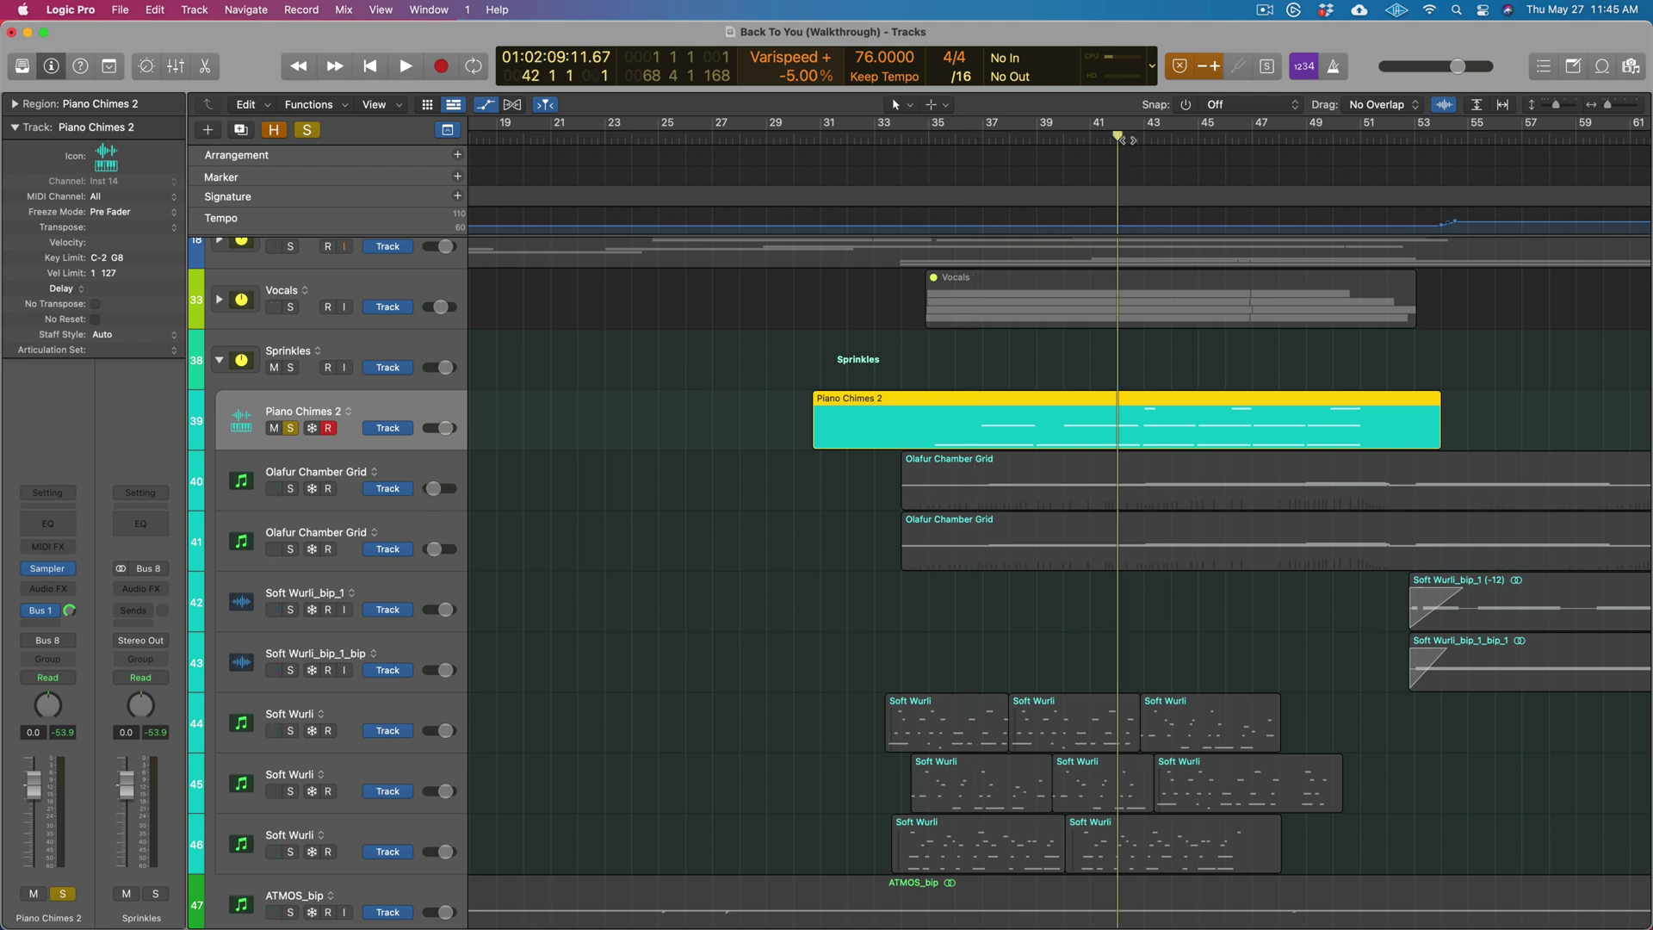
pyautogui.press('super+Right')
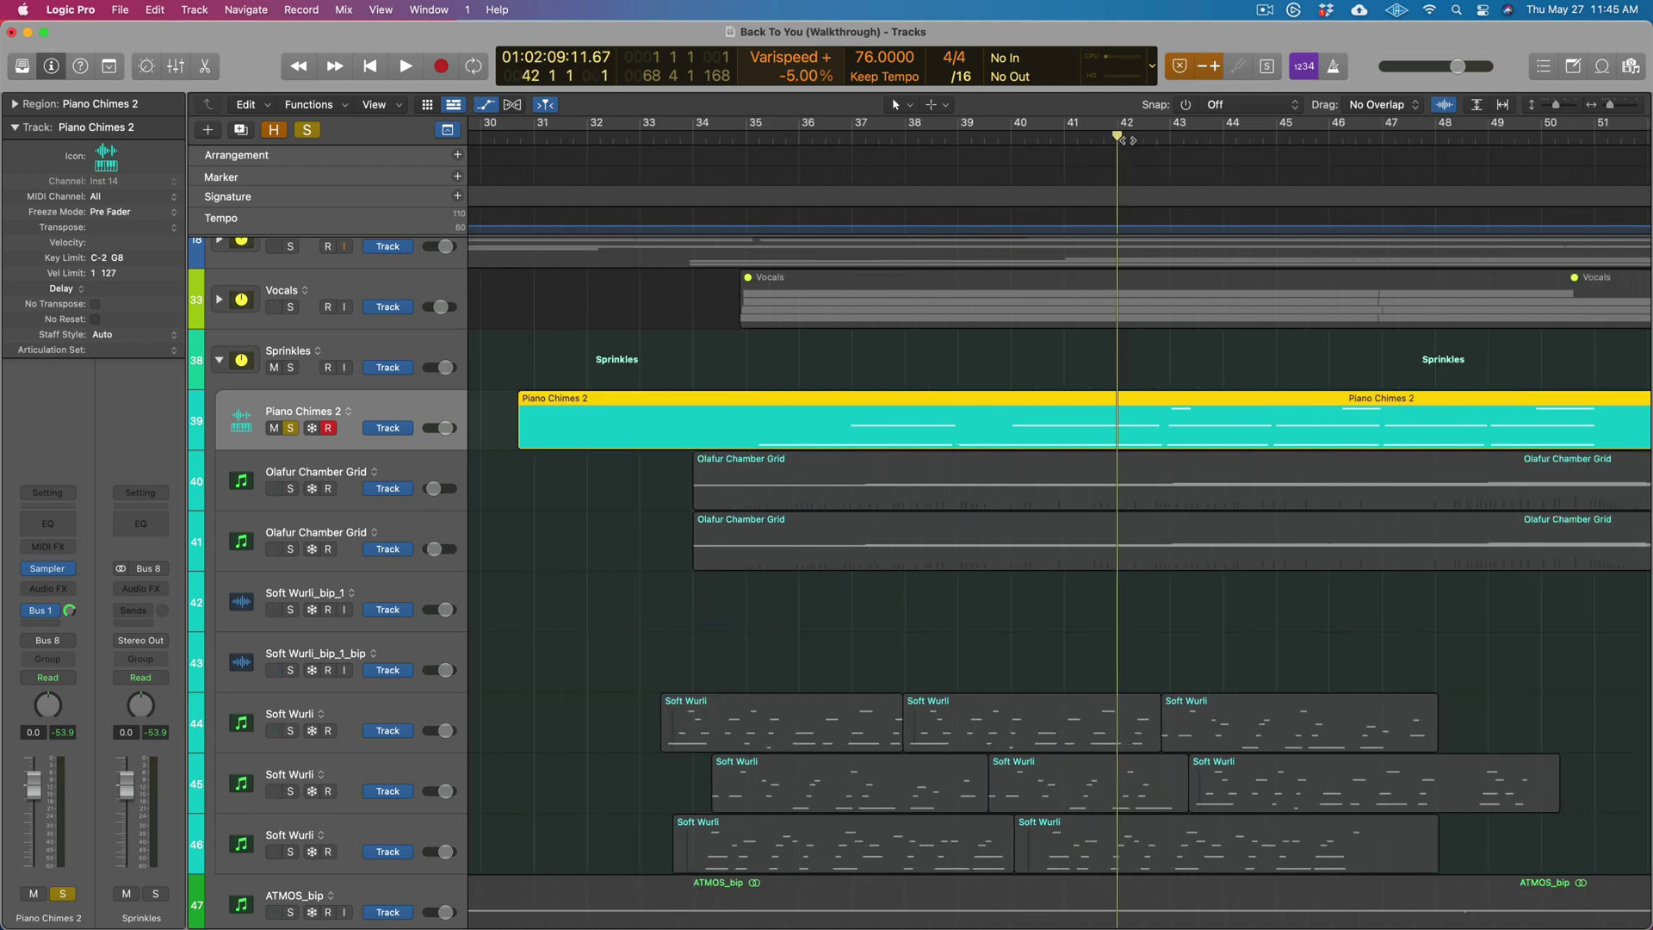
pyautogui.press('space')
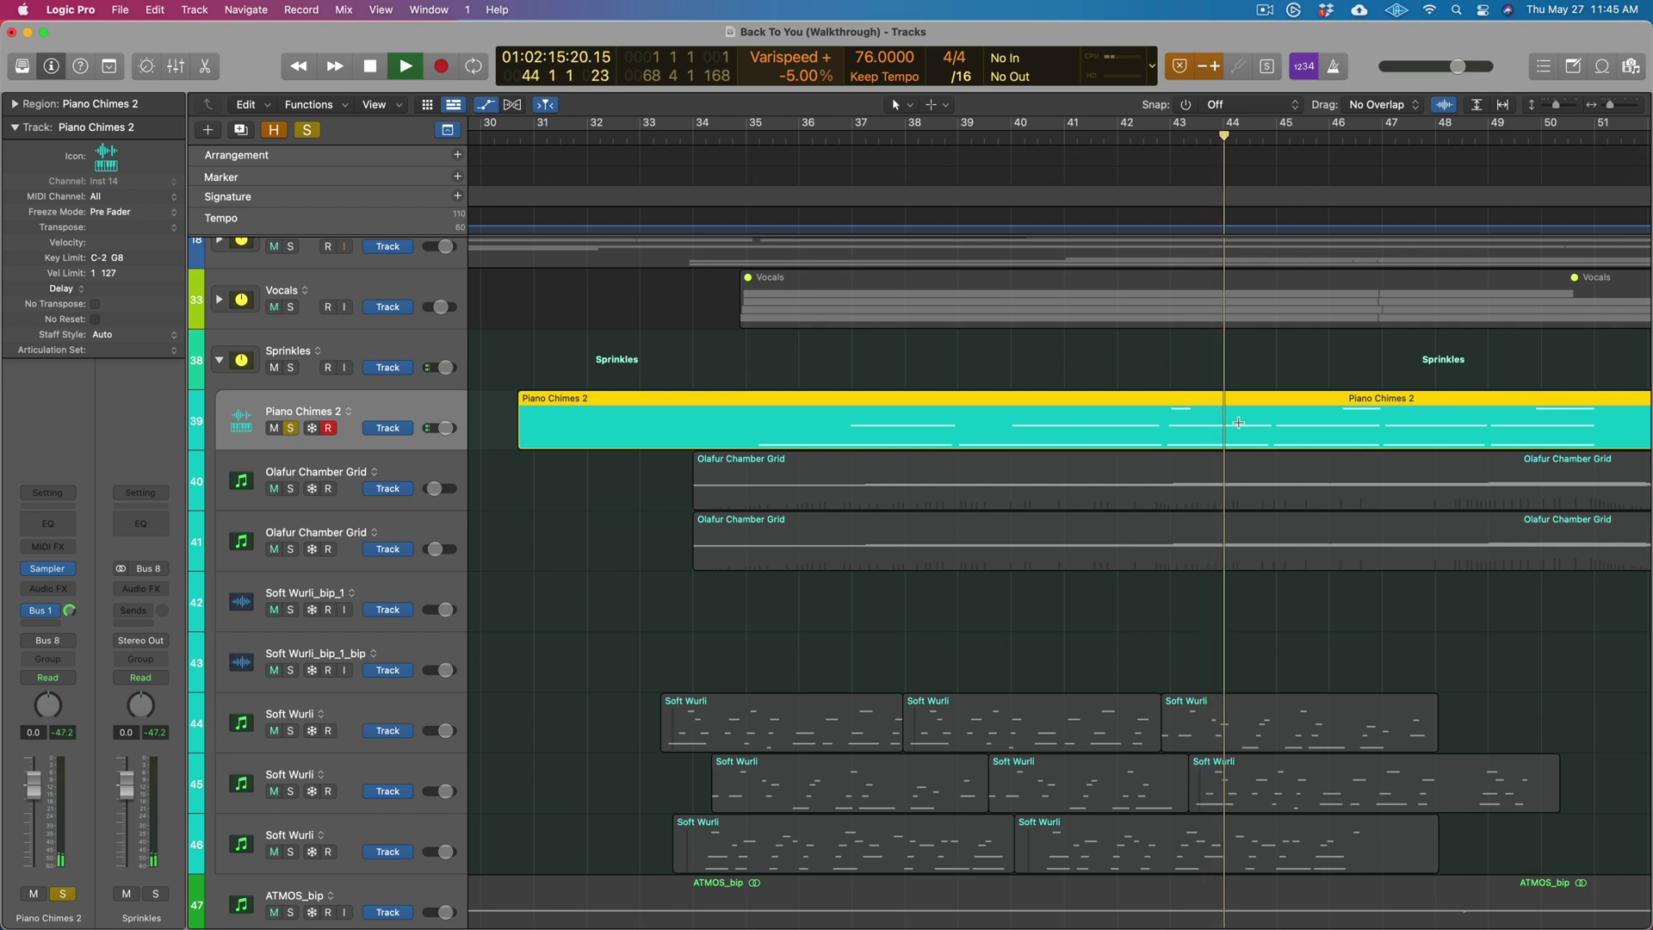
pyautogui.press('space')
# Release the Piano Chimes 2 solo and play the full mix from around bar 43, fitting the whole arrangement in view
pyautogui.click(291, 428)
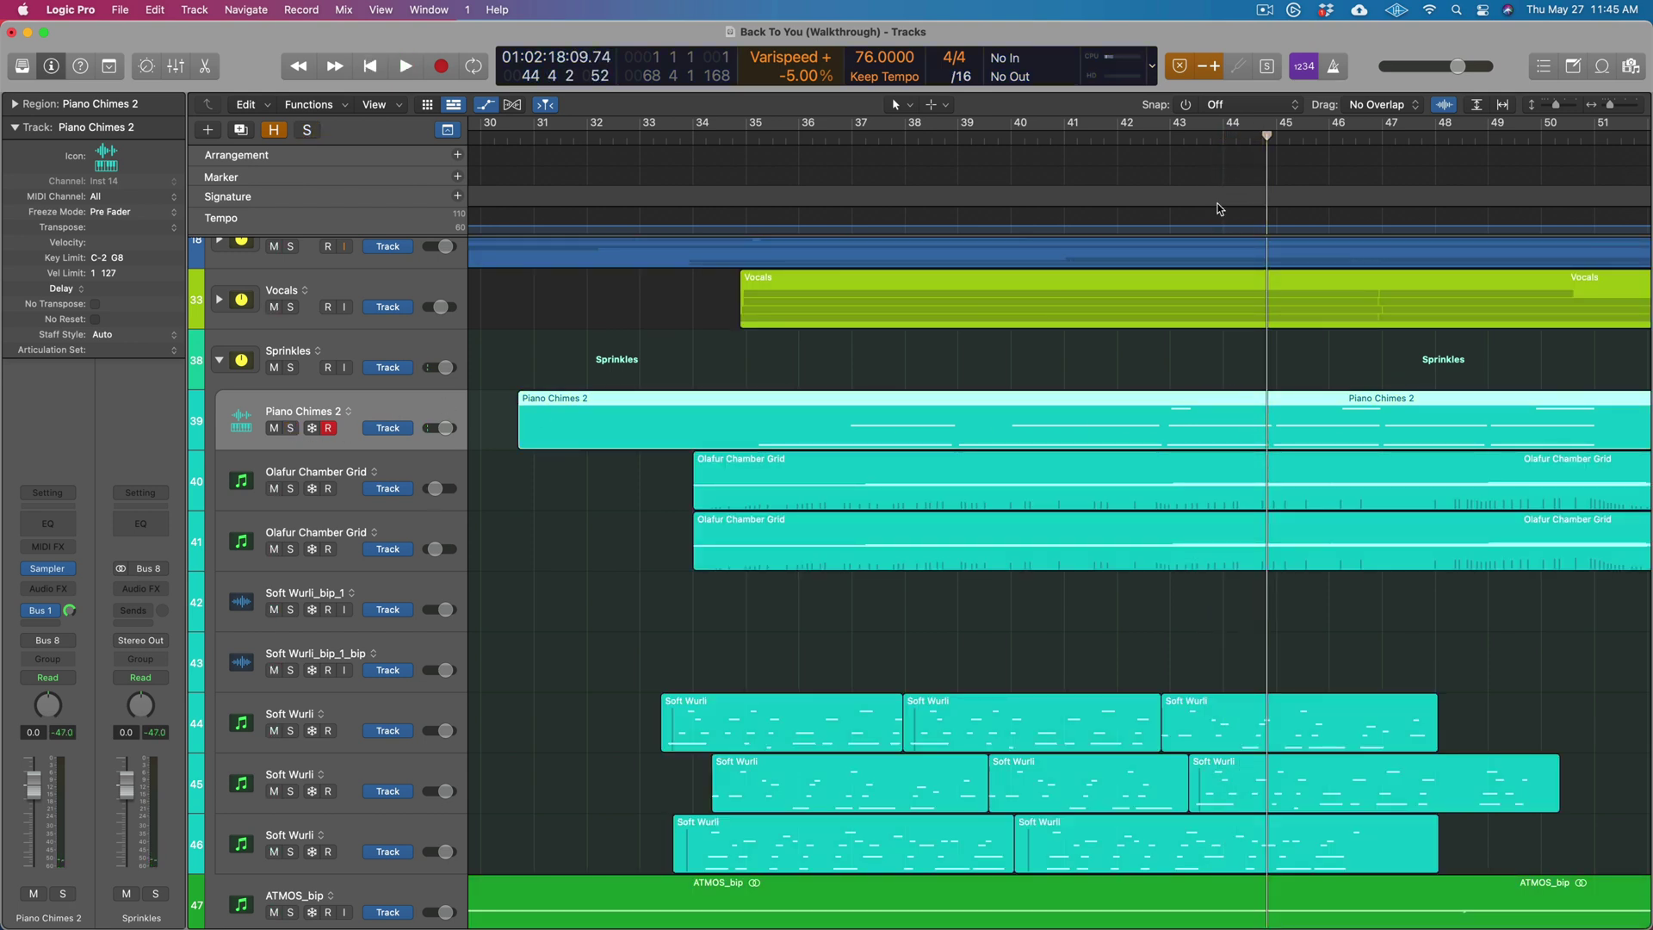
pyautogui.click(1157, 138)
pyautogui.press('space')
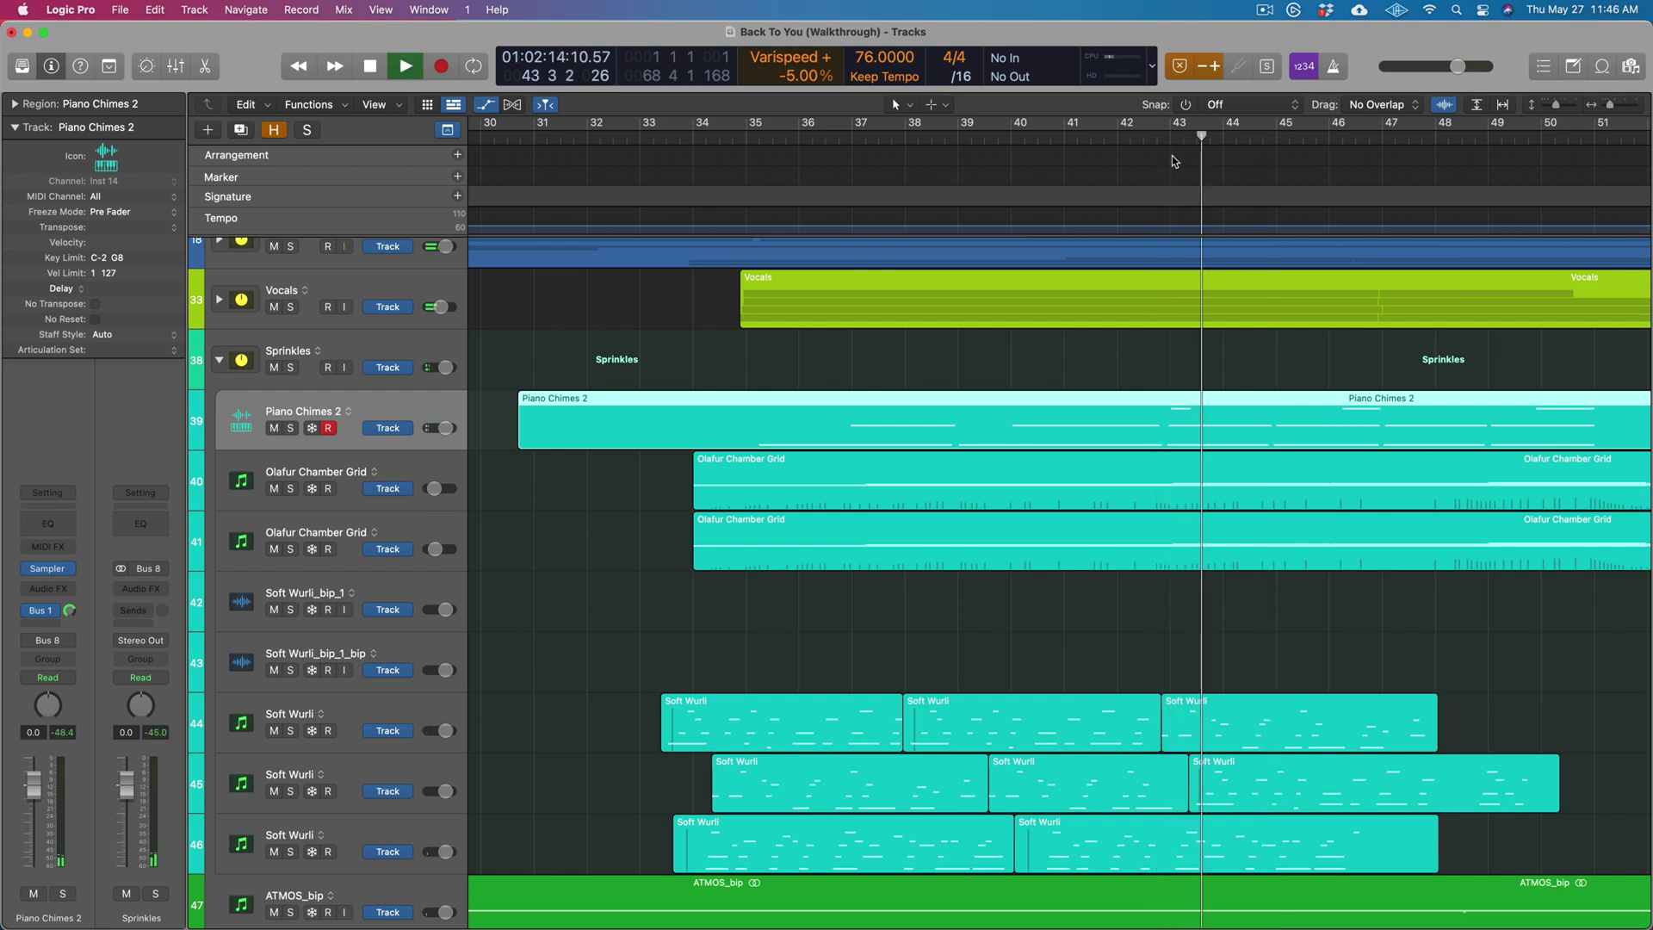
pyautogui.press('z')
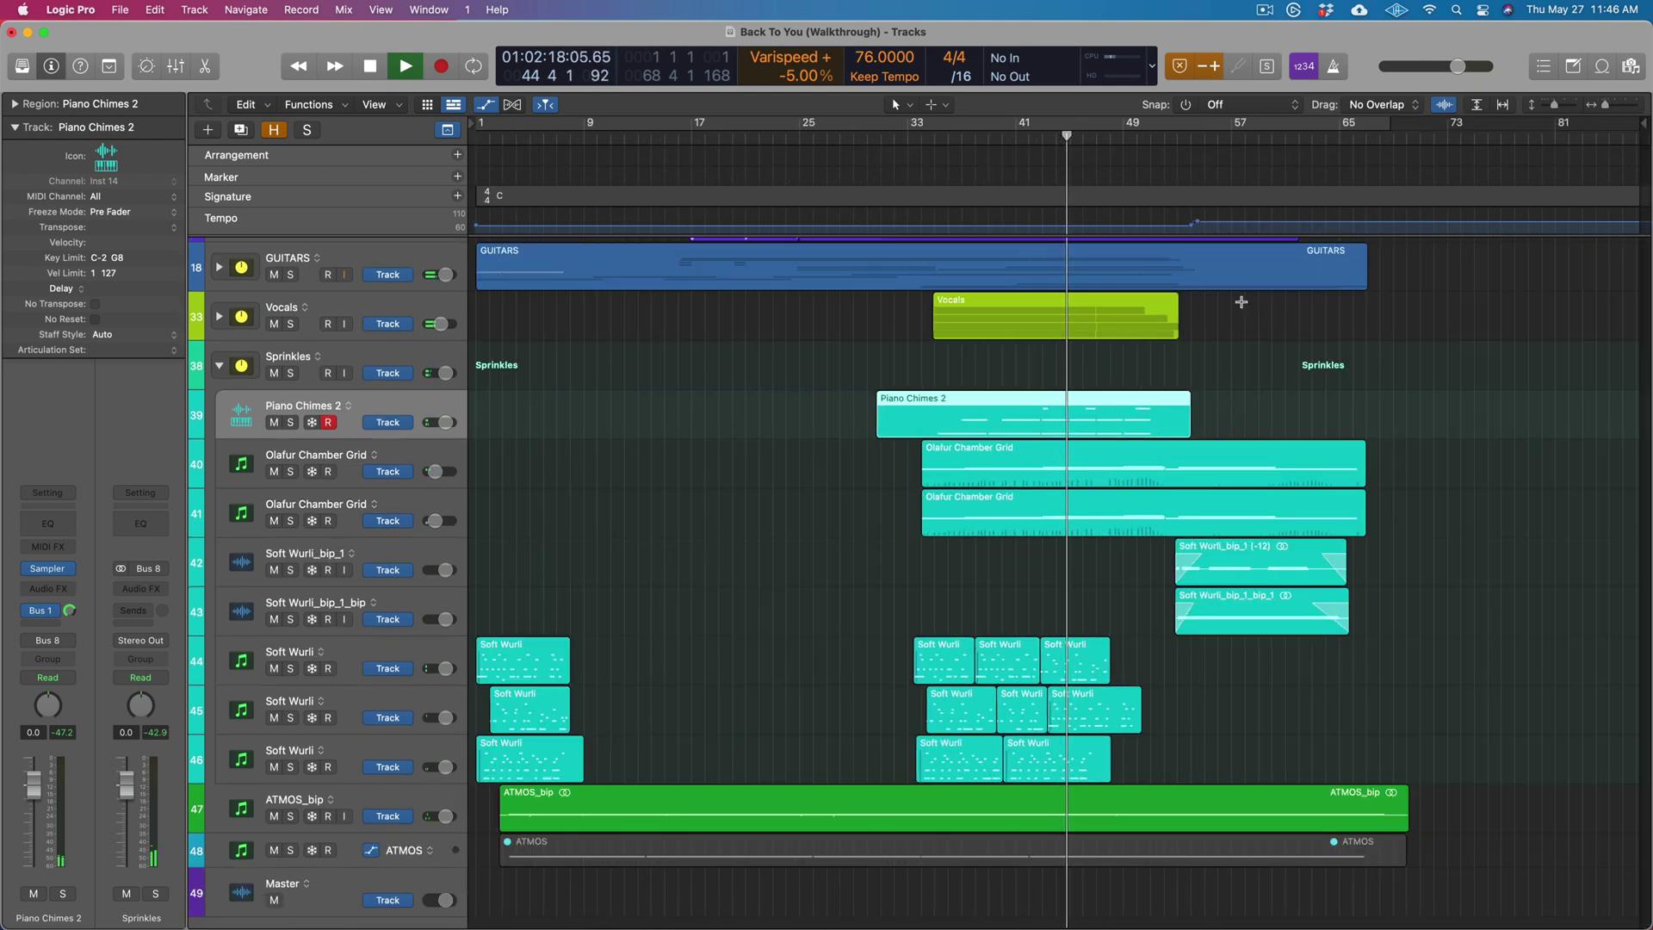
pyautogui.press('space')
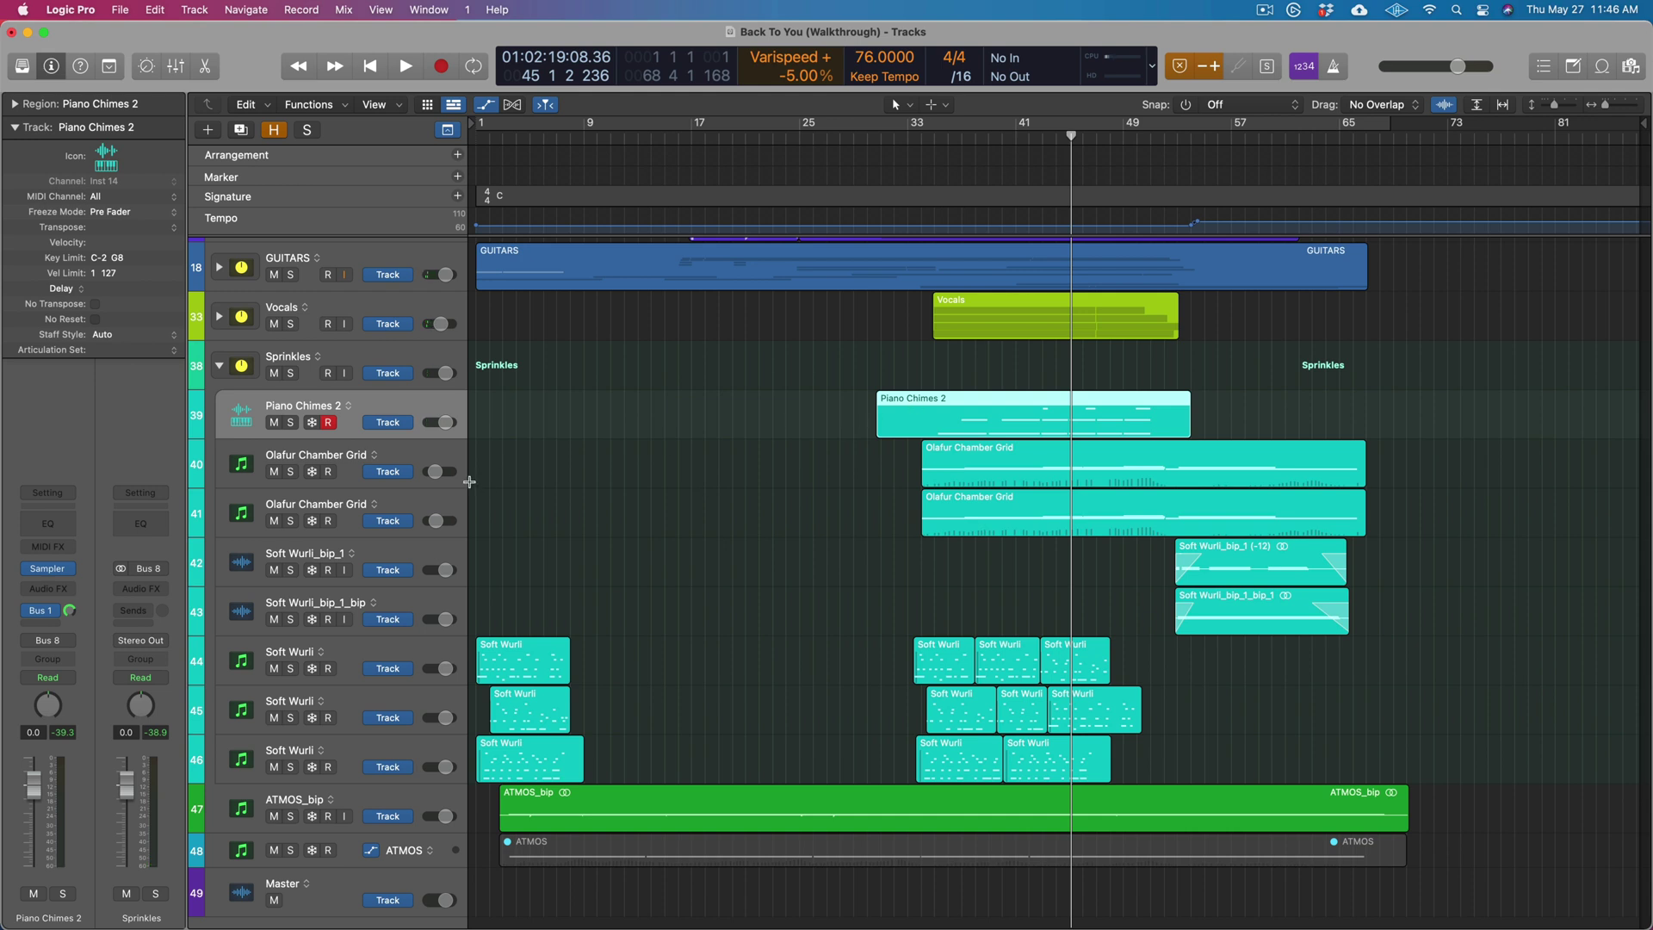
# Solo both Olafur Chamber Grid tracks, show the track automation, and play from bar 44
pyautogui.moveTo(290, 474); pyautogui.dragTo(290, 510)
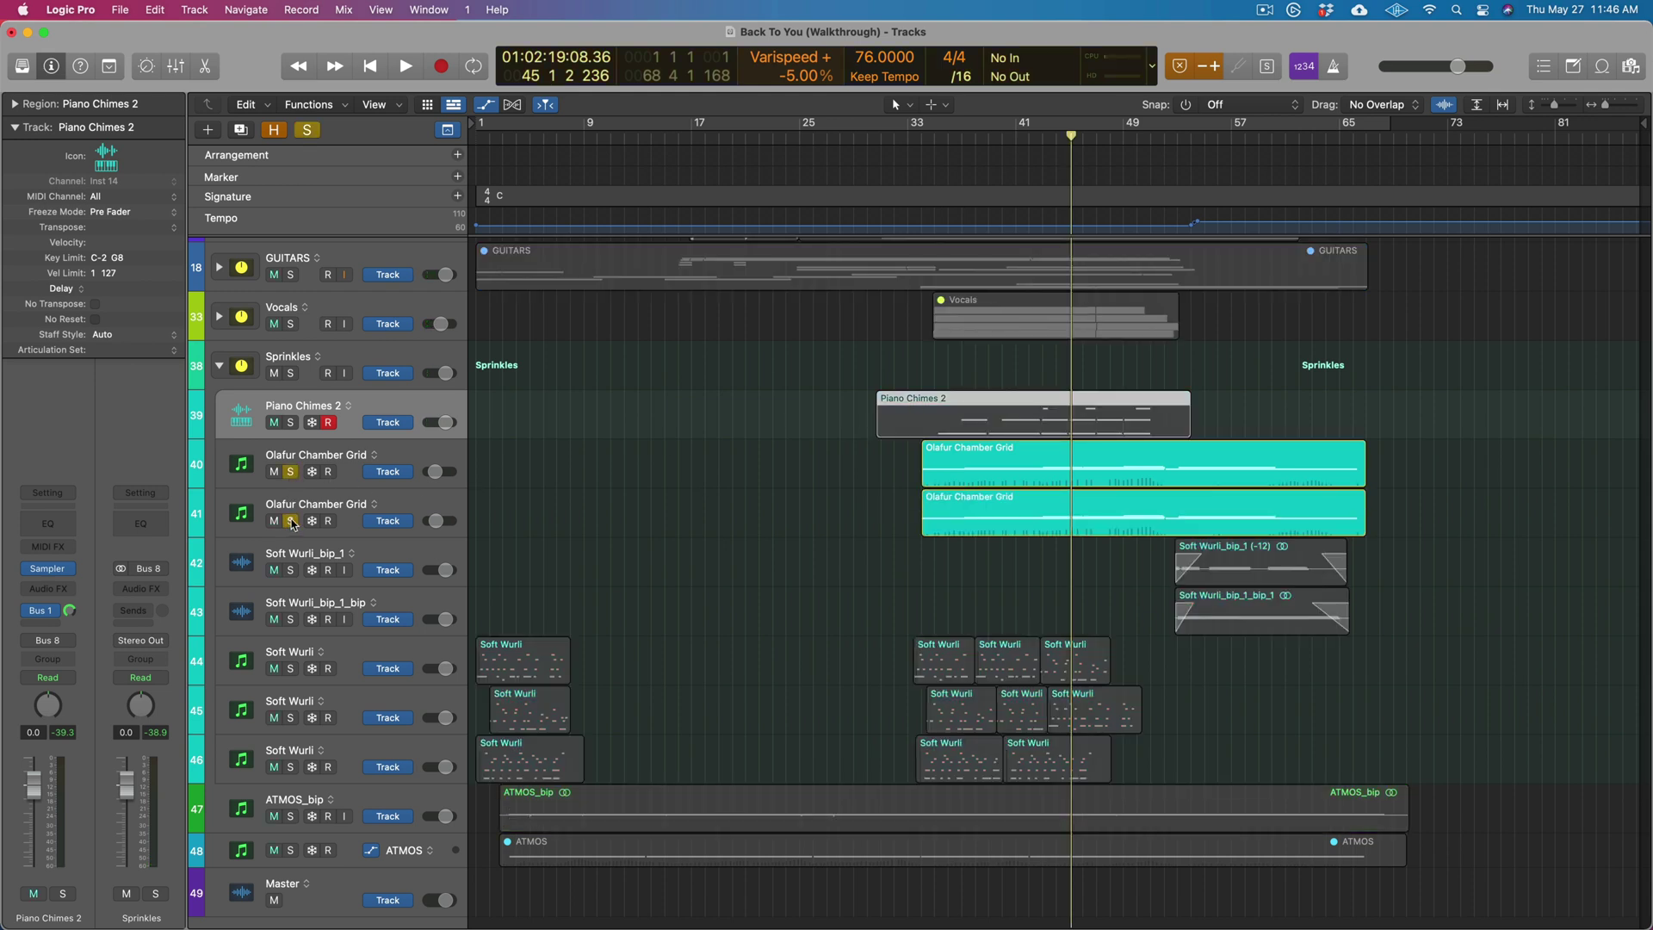
pyautogui.press('a')
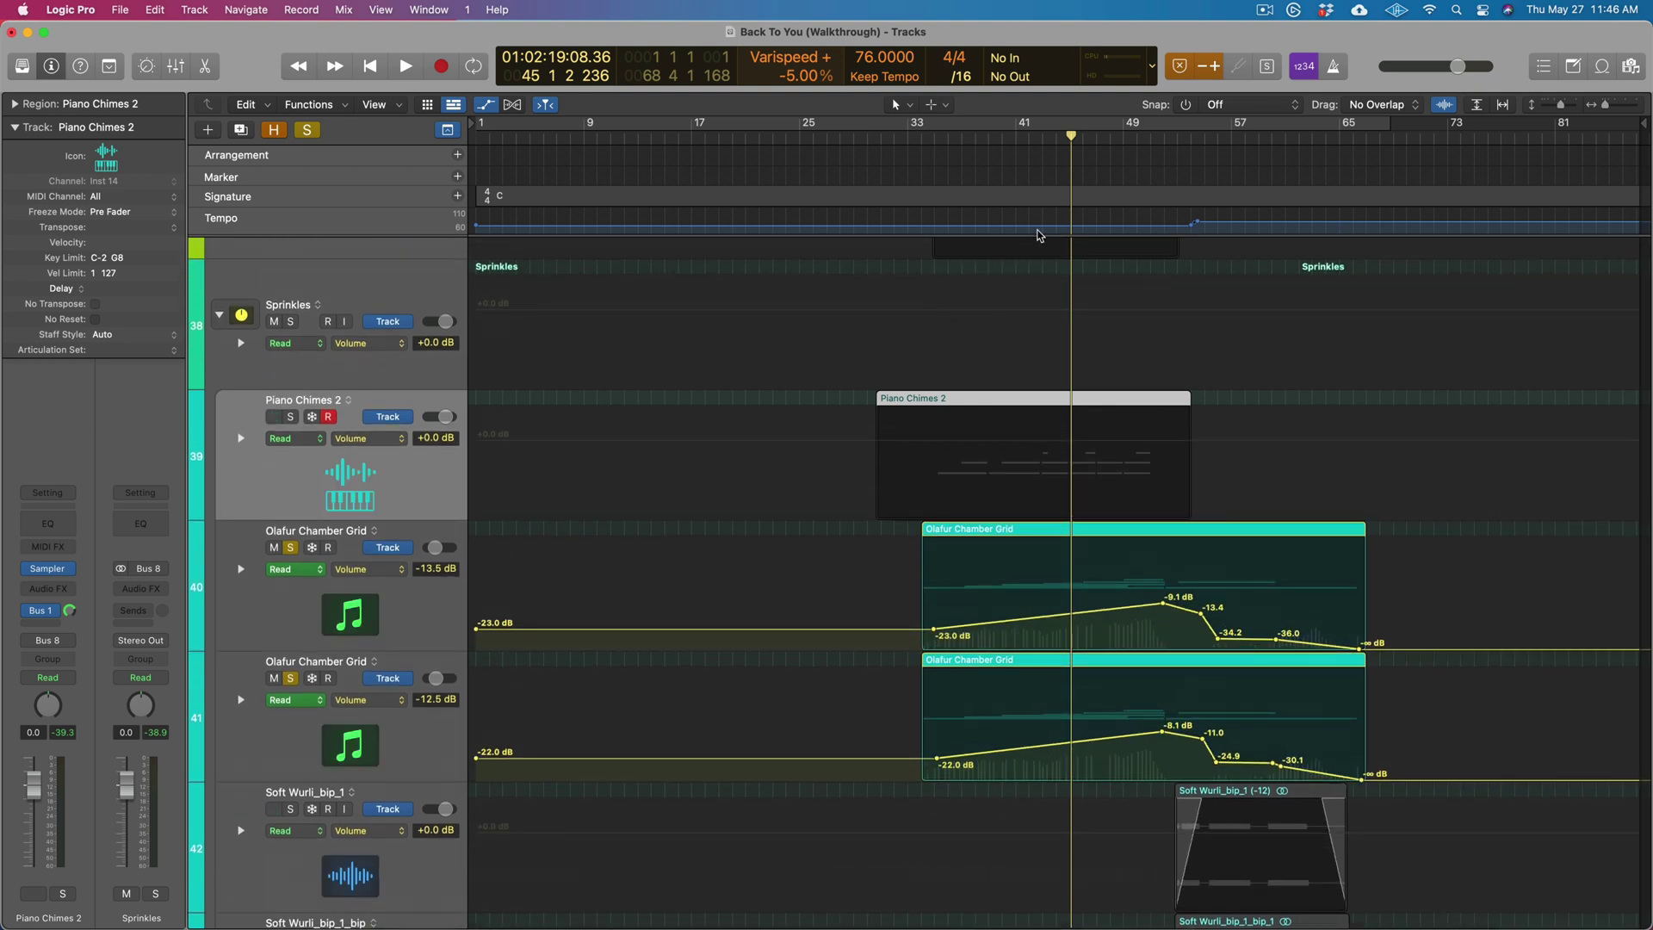
pyautogui.click(1052, 139)
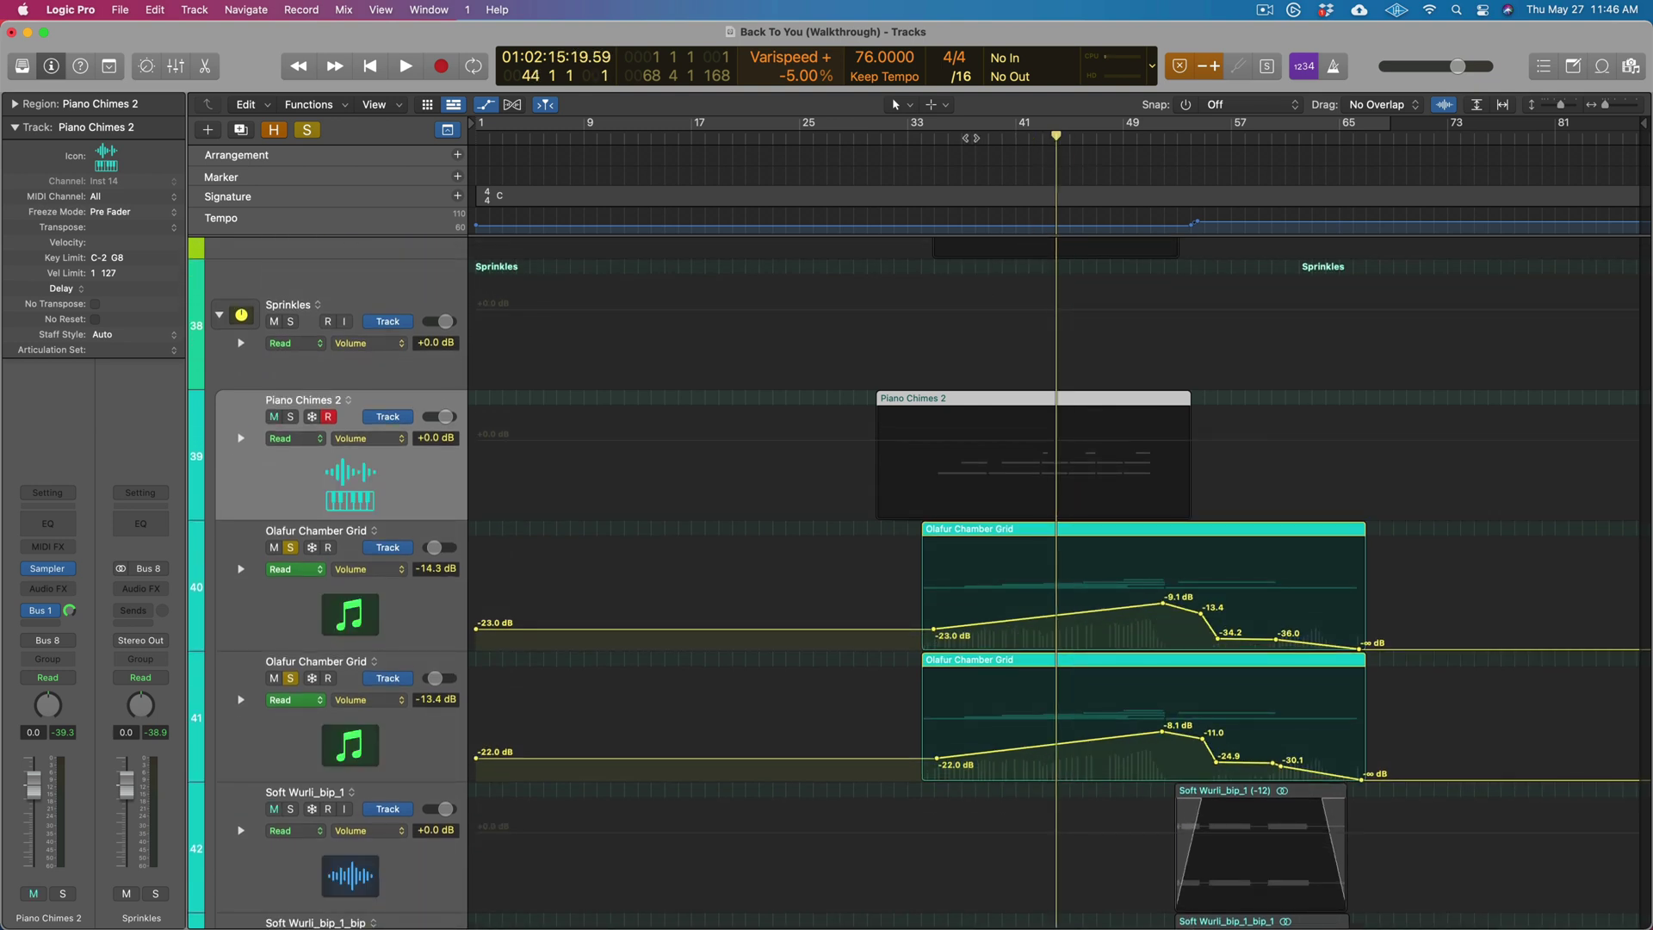
pyautogui.press('space')
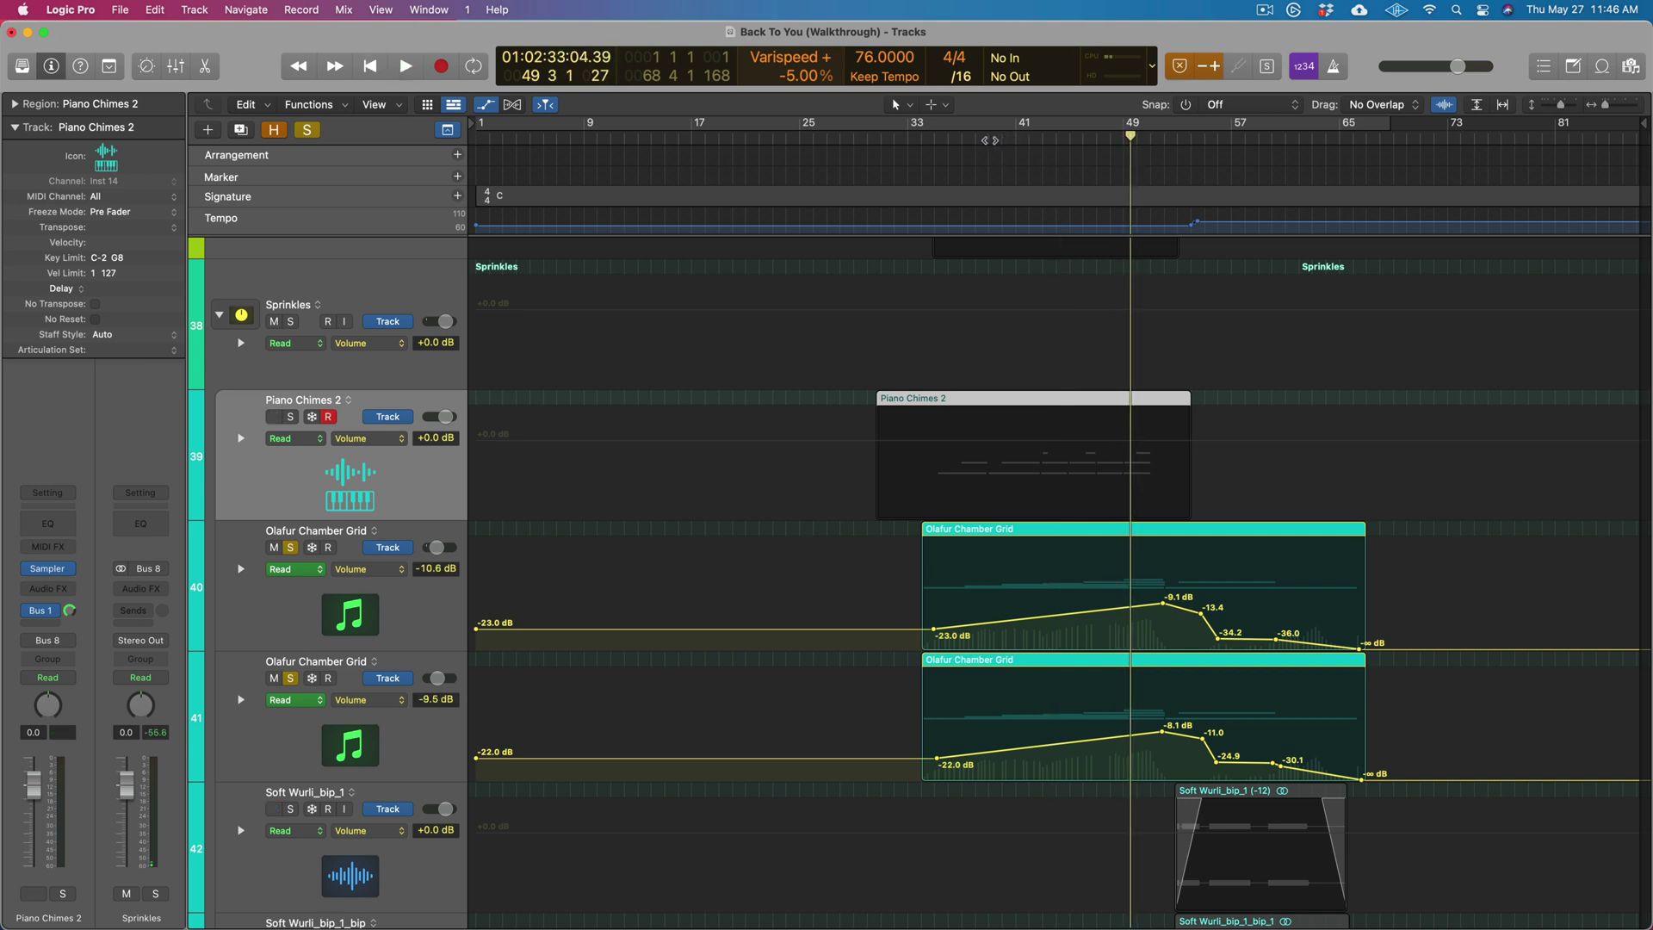
# Replay the soloed Olafur Chamber Grid tracks from bar 39 and from bar 37, enlarging the tracks to examine their volume automation
pyautogui.click(989, 139)
pyautogui.press('space')
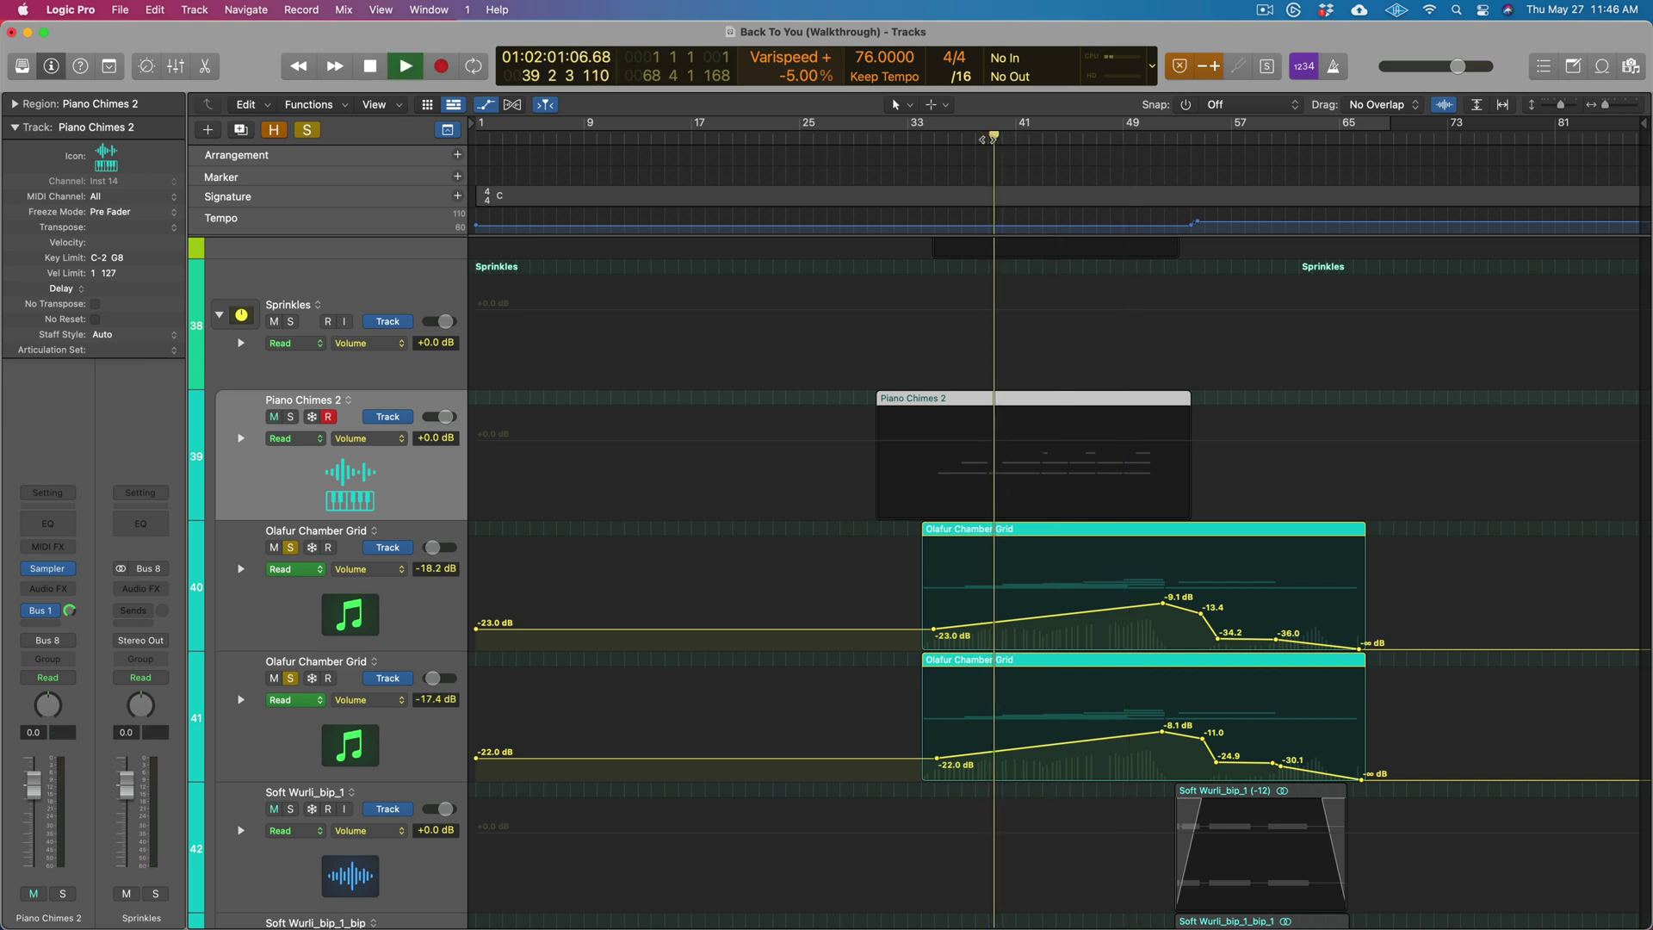
pyautogui.click(961, 140)
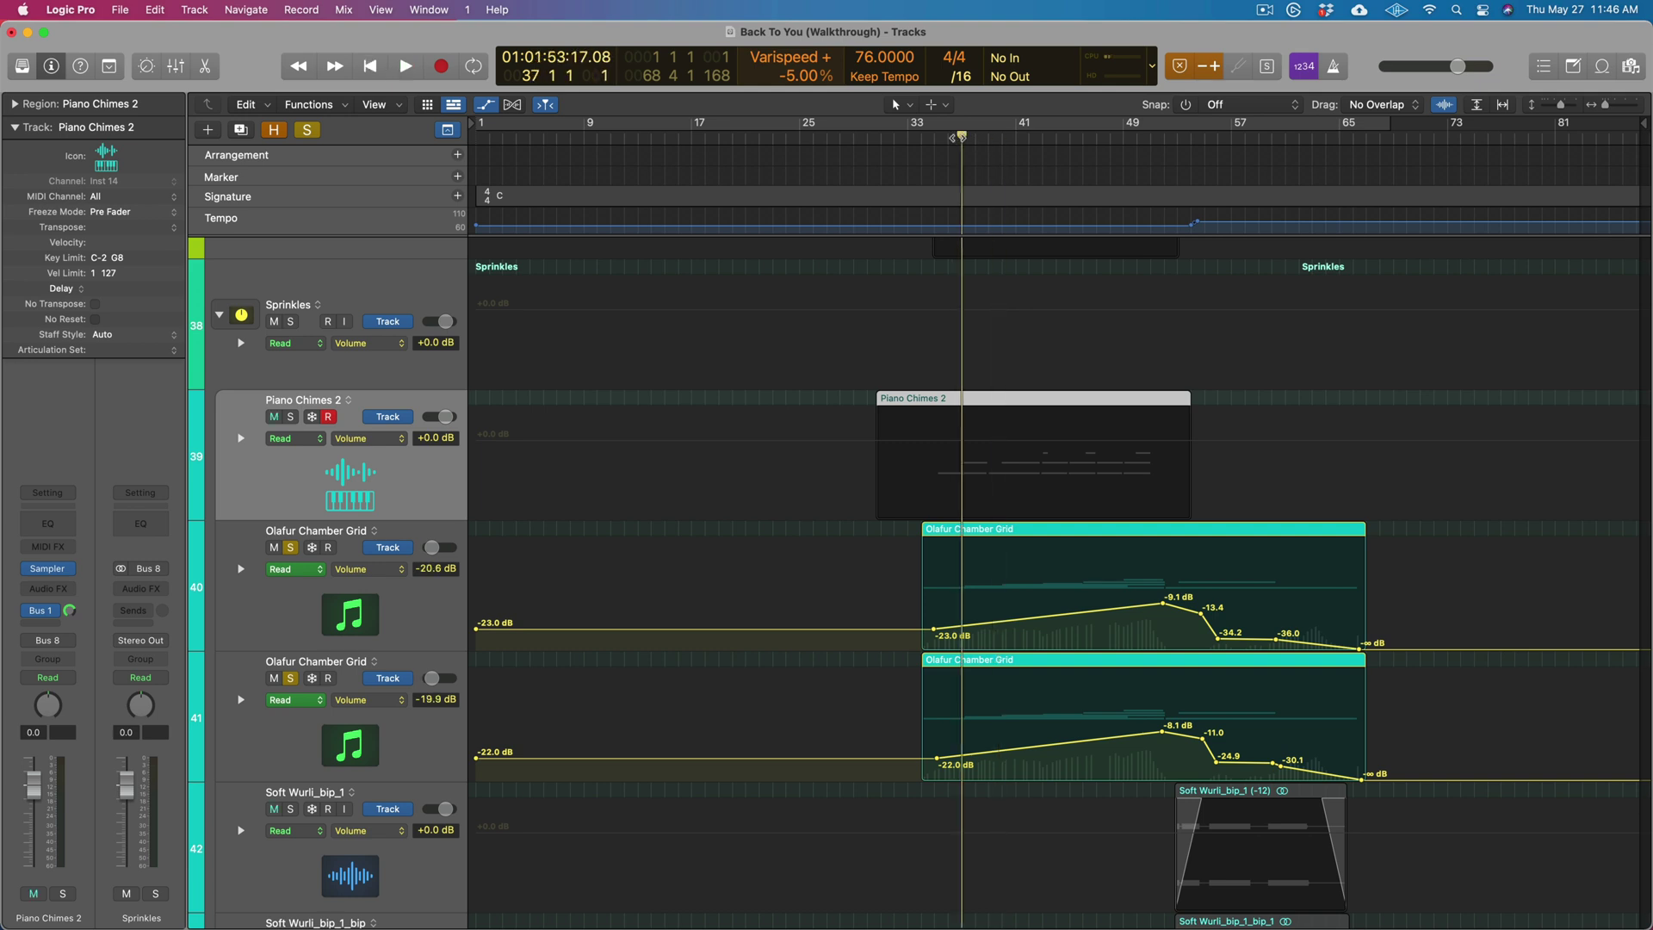
pyautogui.press('space')
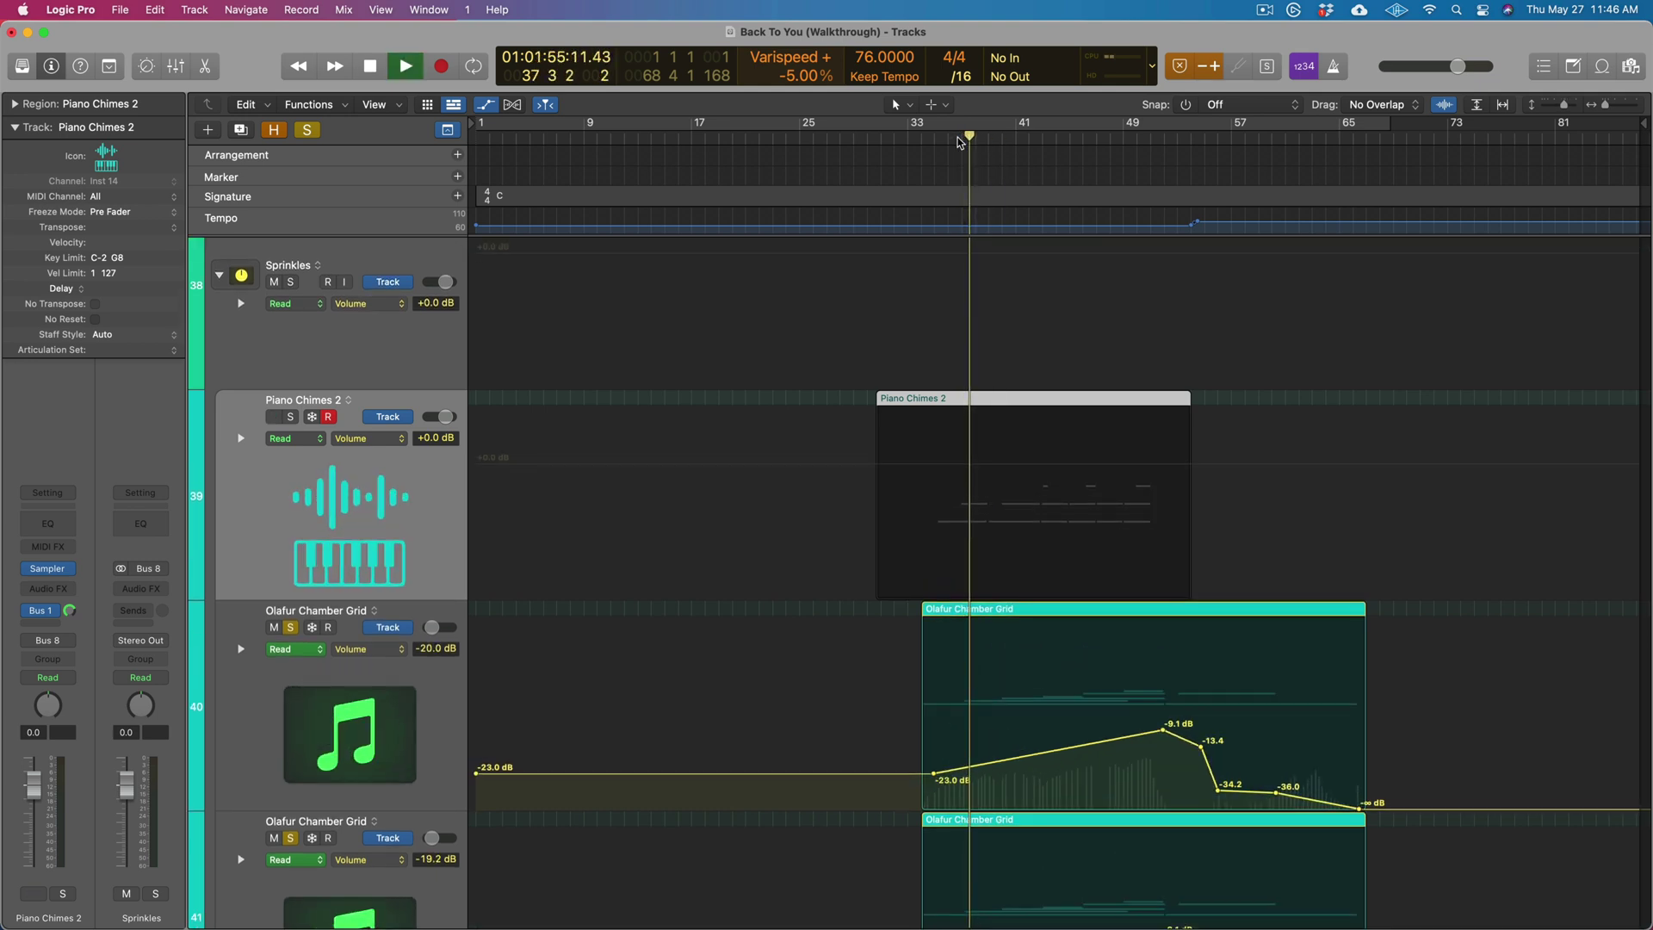
pyautogui.scroll(-5, 1222, 554)
pyautogui.scroll(3, 1226, 553)
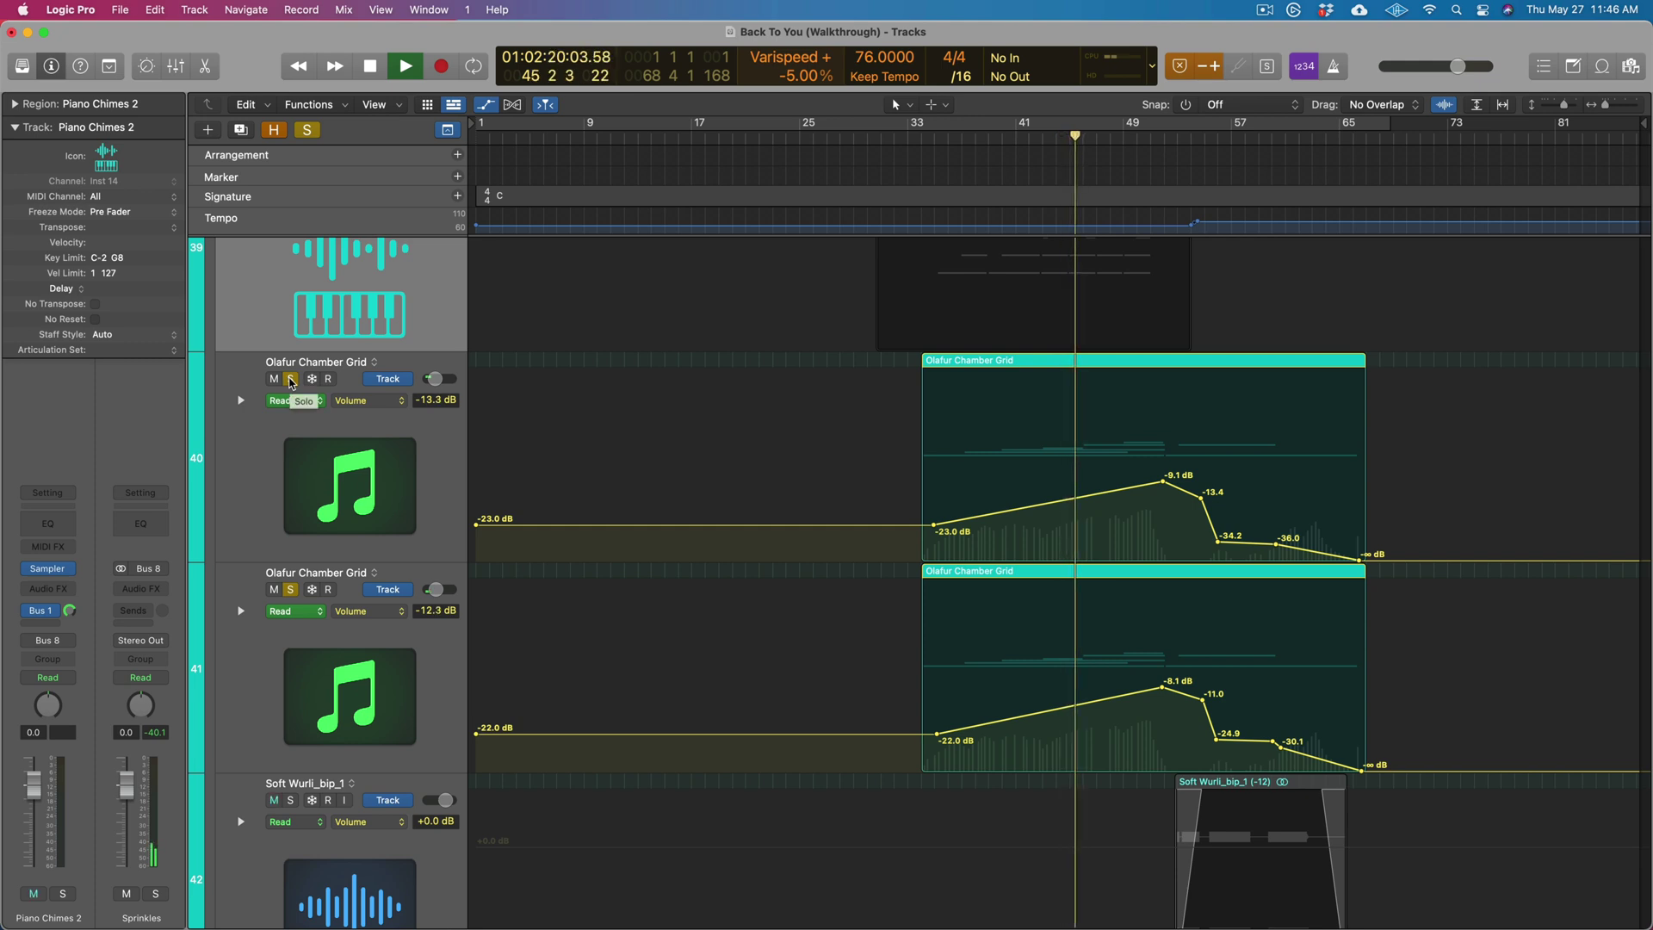
# Toggle the solos on both Olafur Chamber Grid tracks during playback to compare them with the full mix, leaving them unsoloed
pyautogui.click(291, 380)
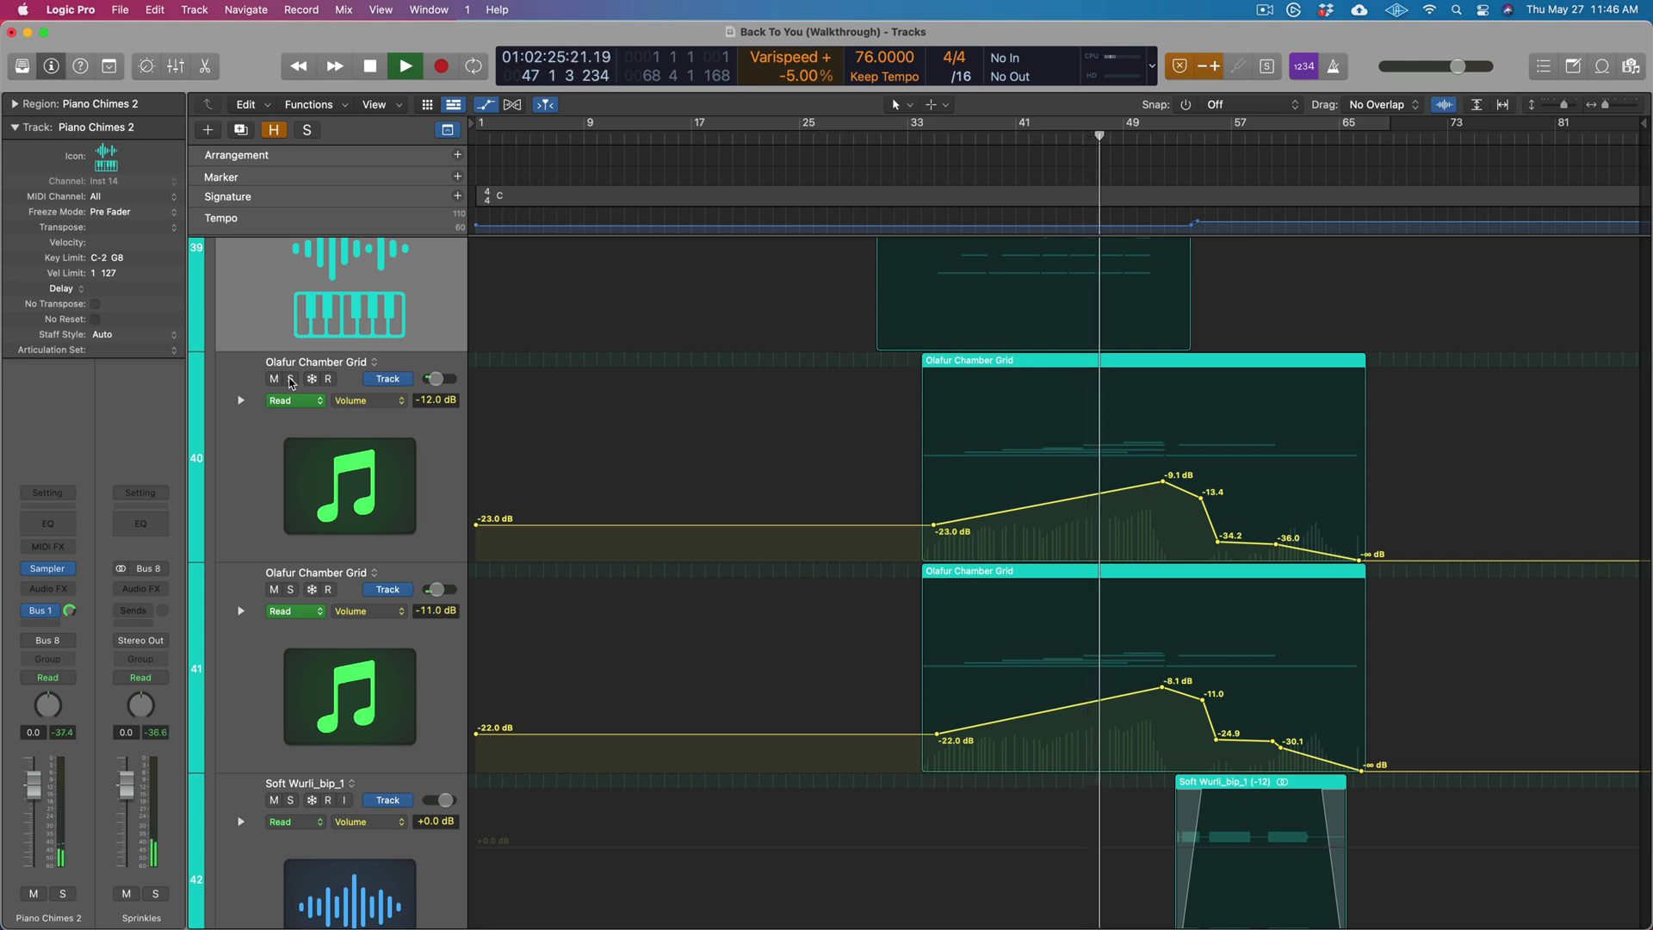
pyautogui.click(291, 379)
pyautogui.click(292, 590)
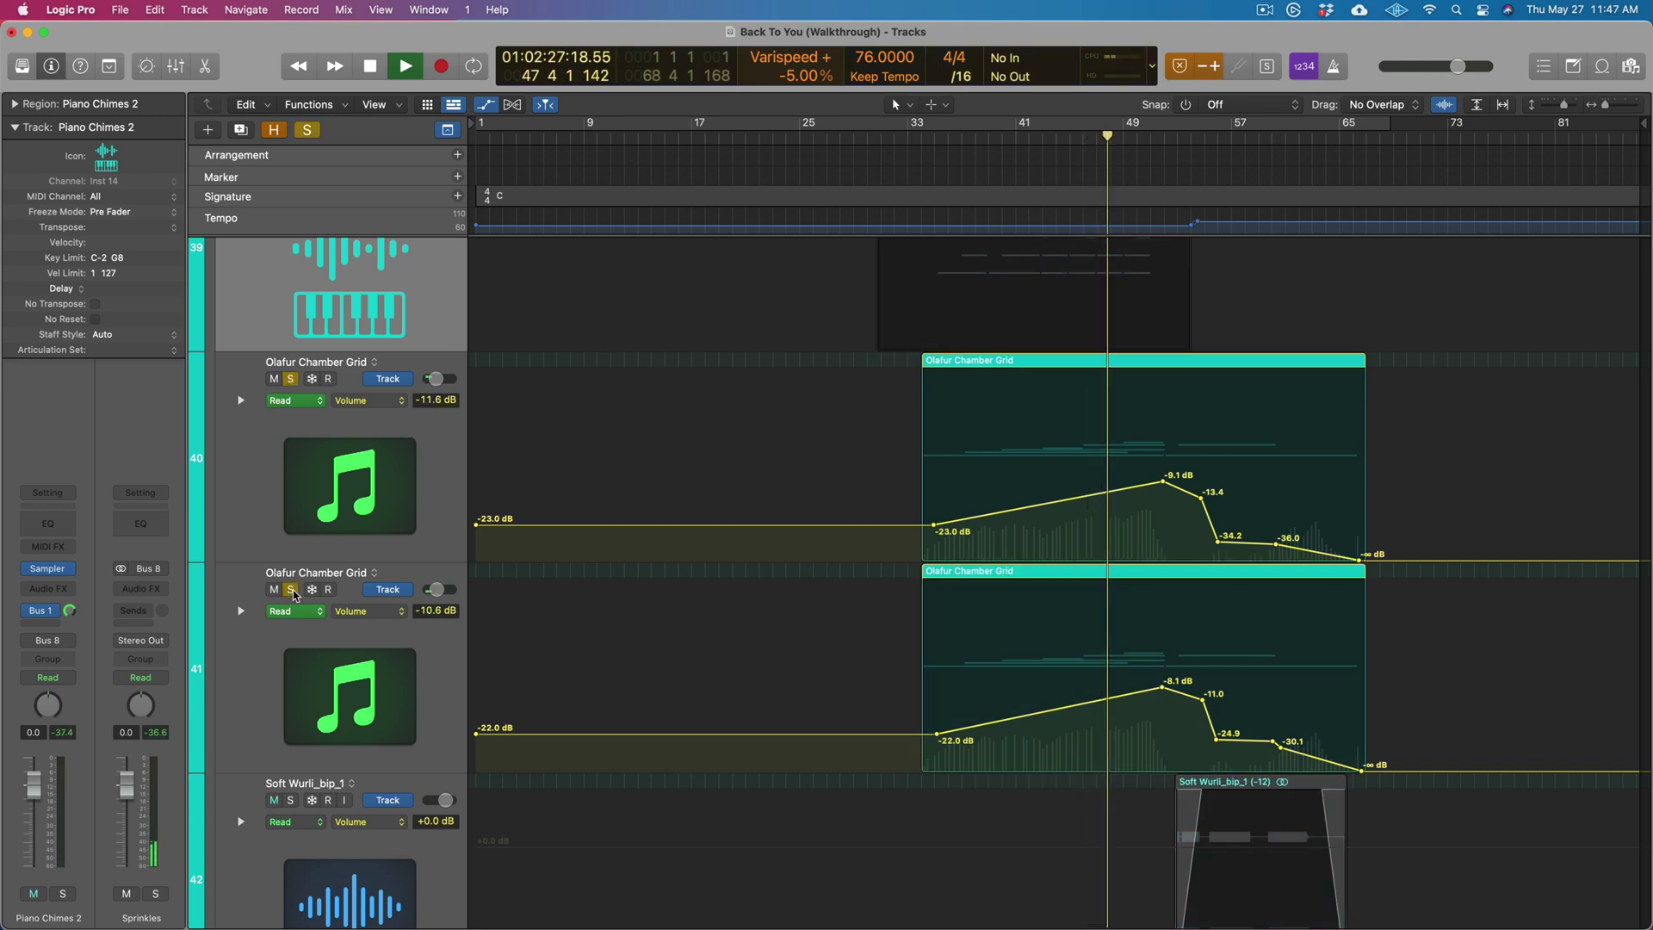
pyautogui.keyDown('alt'); pyautogui.click(292, 591); pyautogui.keyUp('alt')
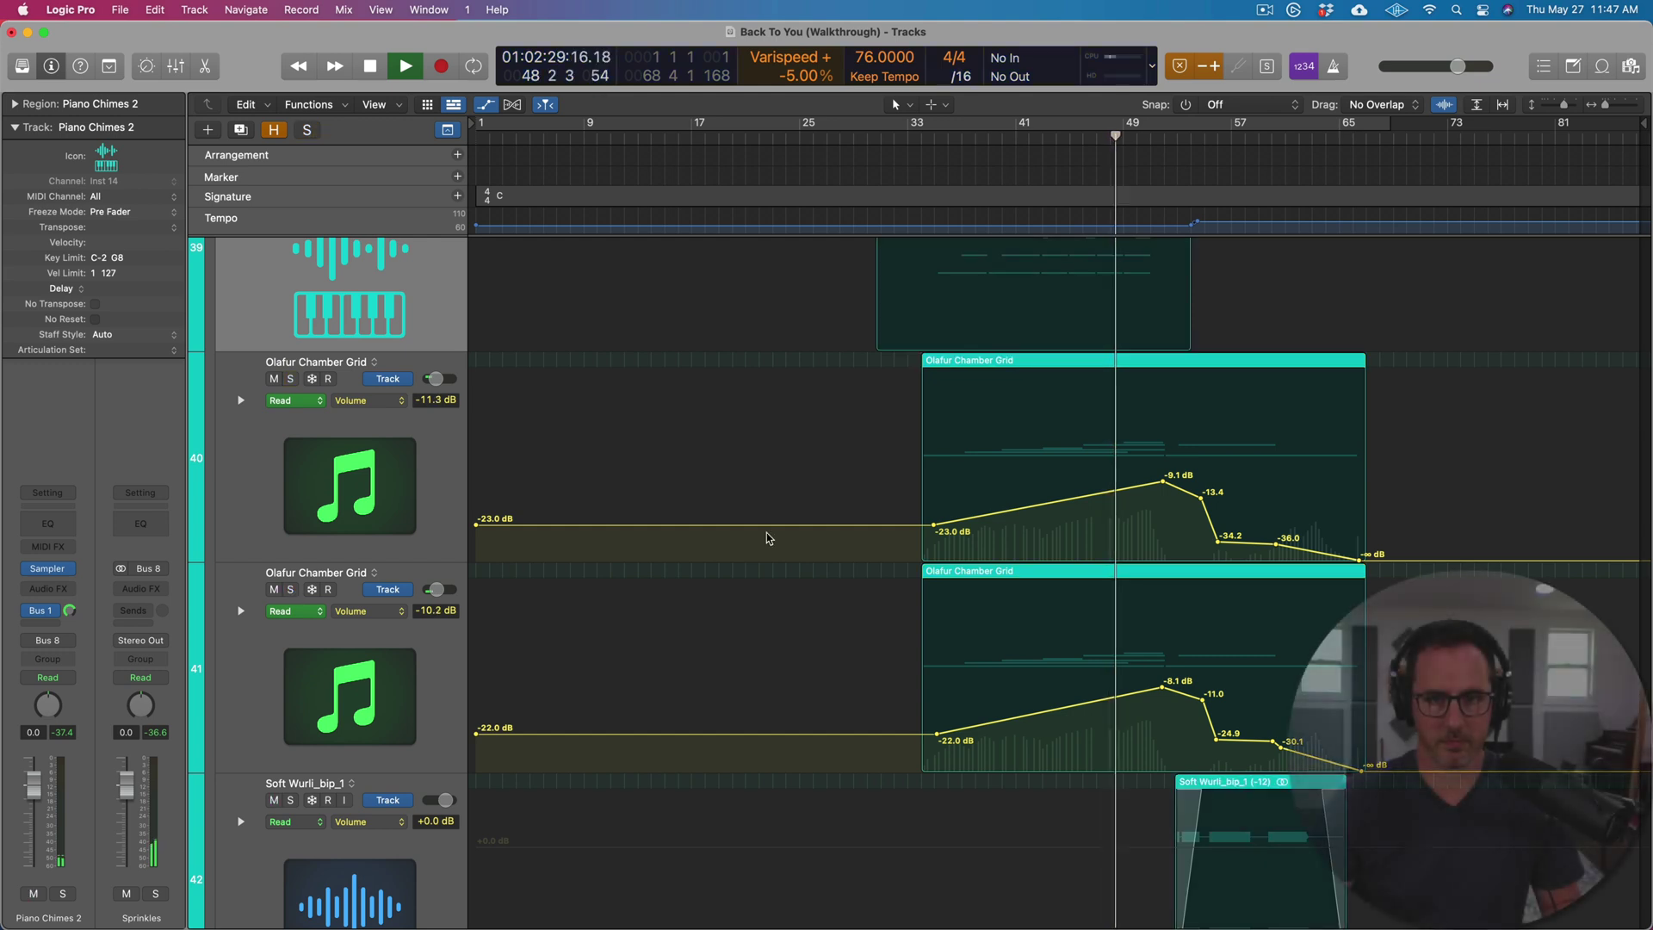
# Solo the Soft Wurli_bip_1 and Soft Wurli_bip_1_bip tracks and play them from bar 55
pyautogui.scroll(-5, 917, 527)
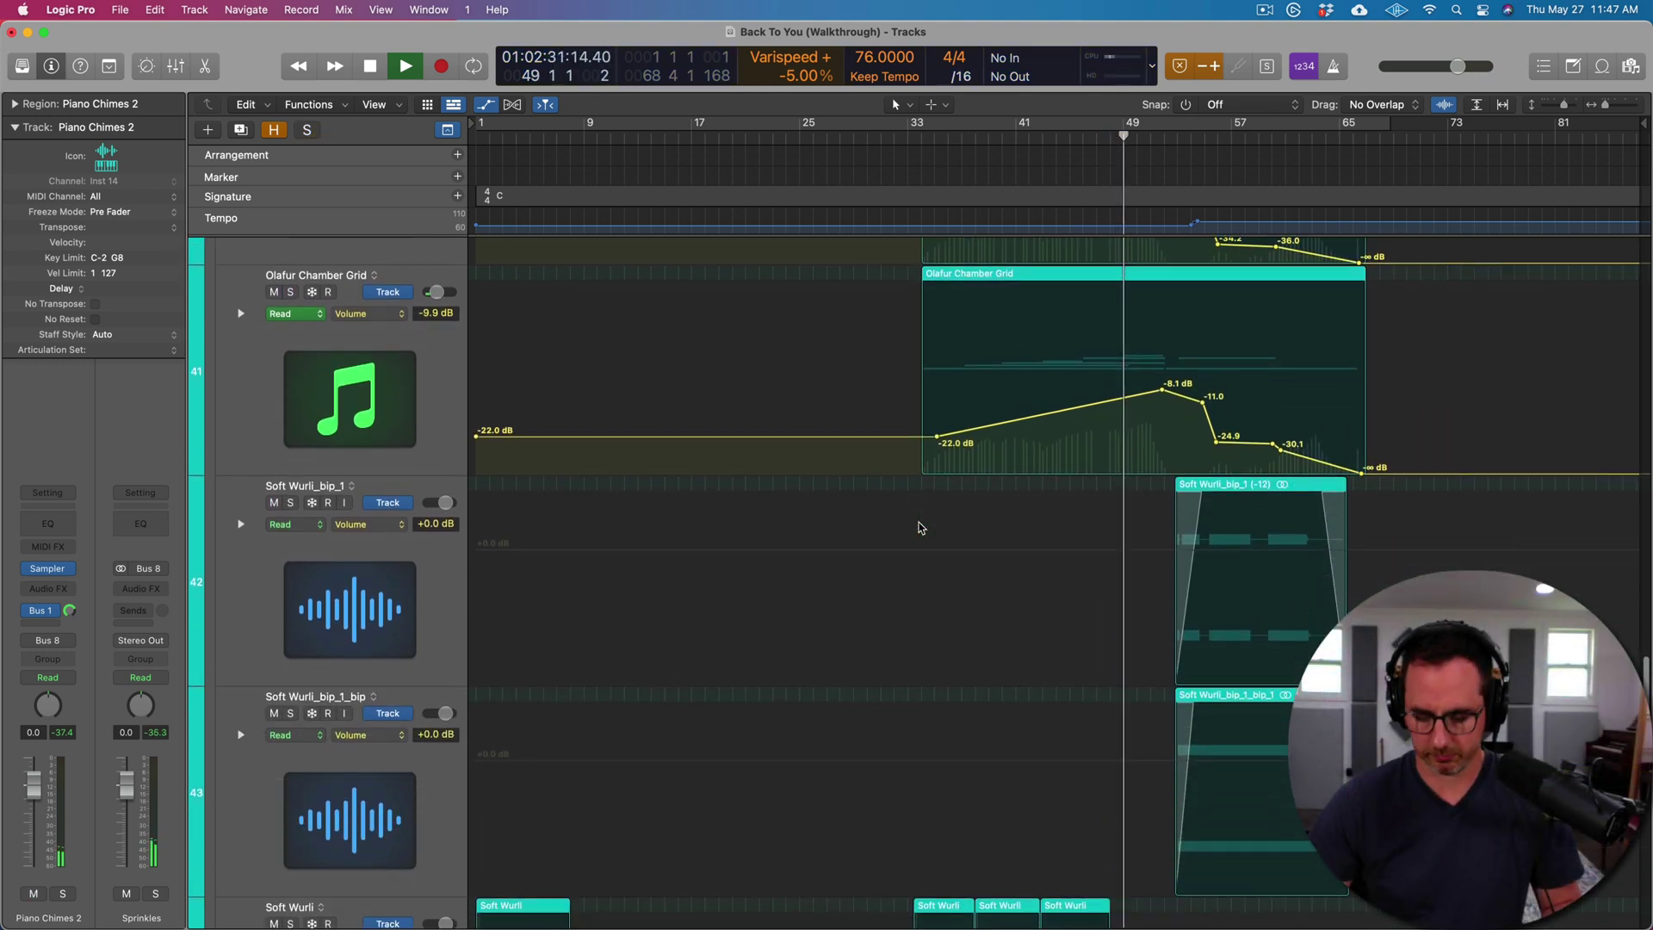
pyautogui.scroll(-5, 920, 525)
pyautogui.scroll(-3, 918, 523)
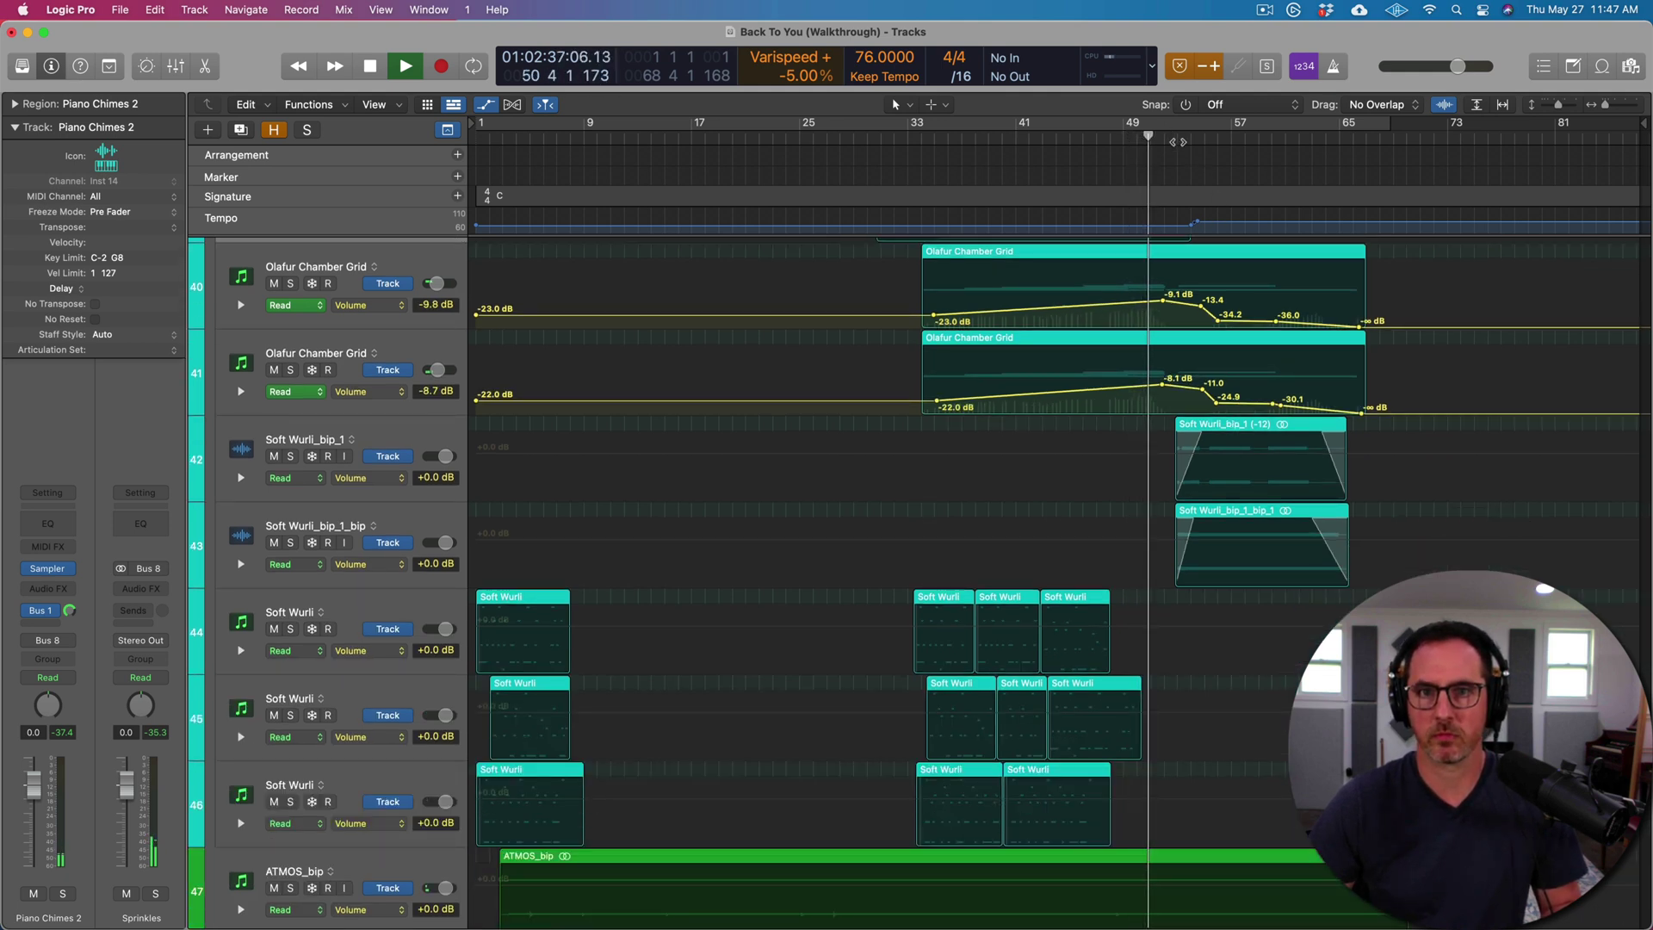
pyautogui.press('space')
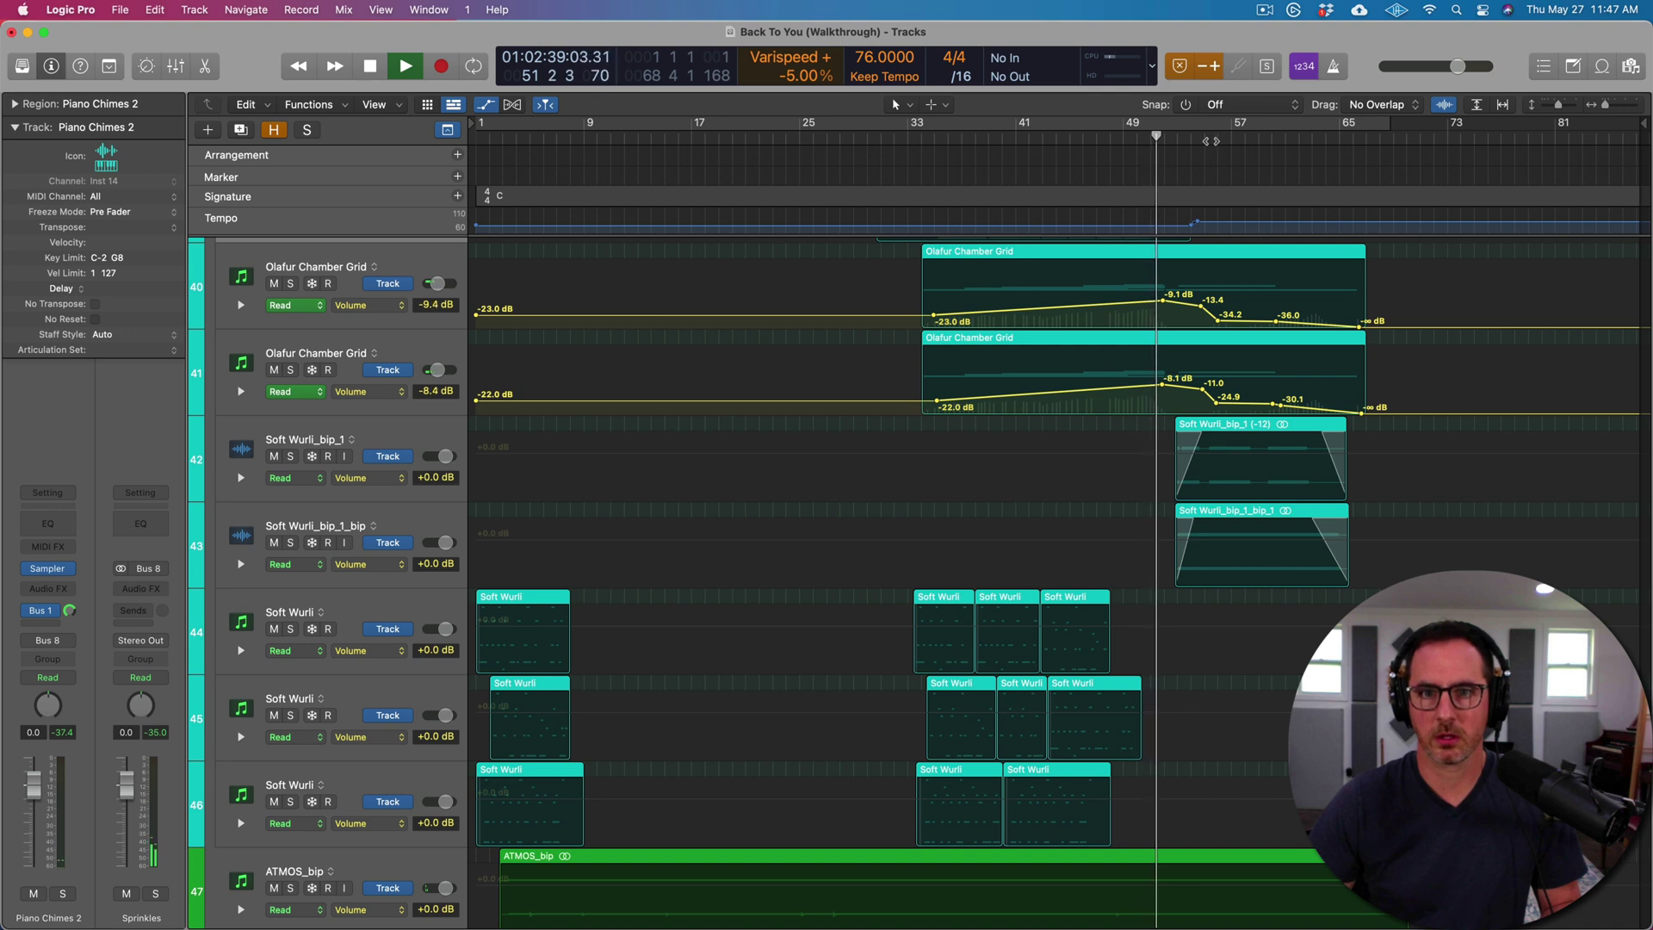
pyautogui.click(1210, 140)
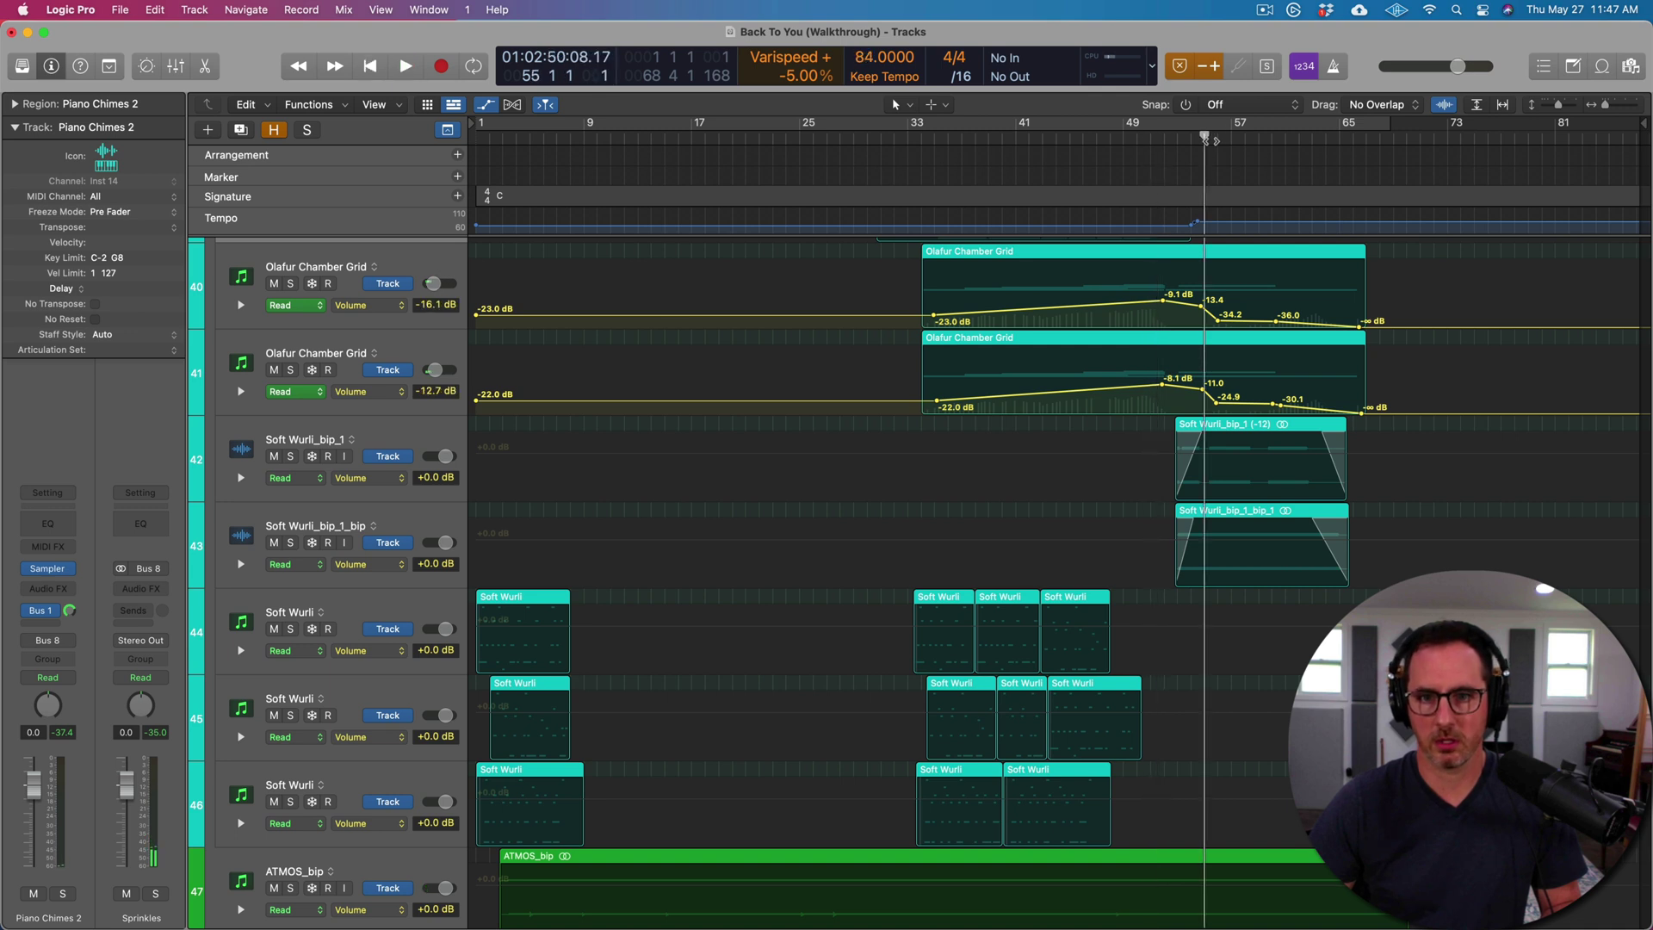
pyautogui.click(290, 457)
pyautogui.click(291, 542)
pyautogui.press('space')
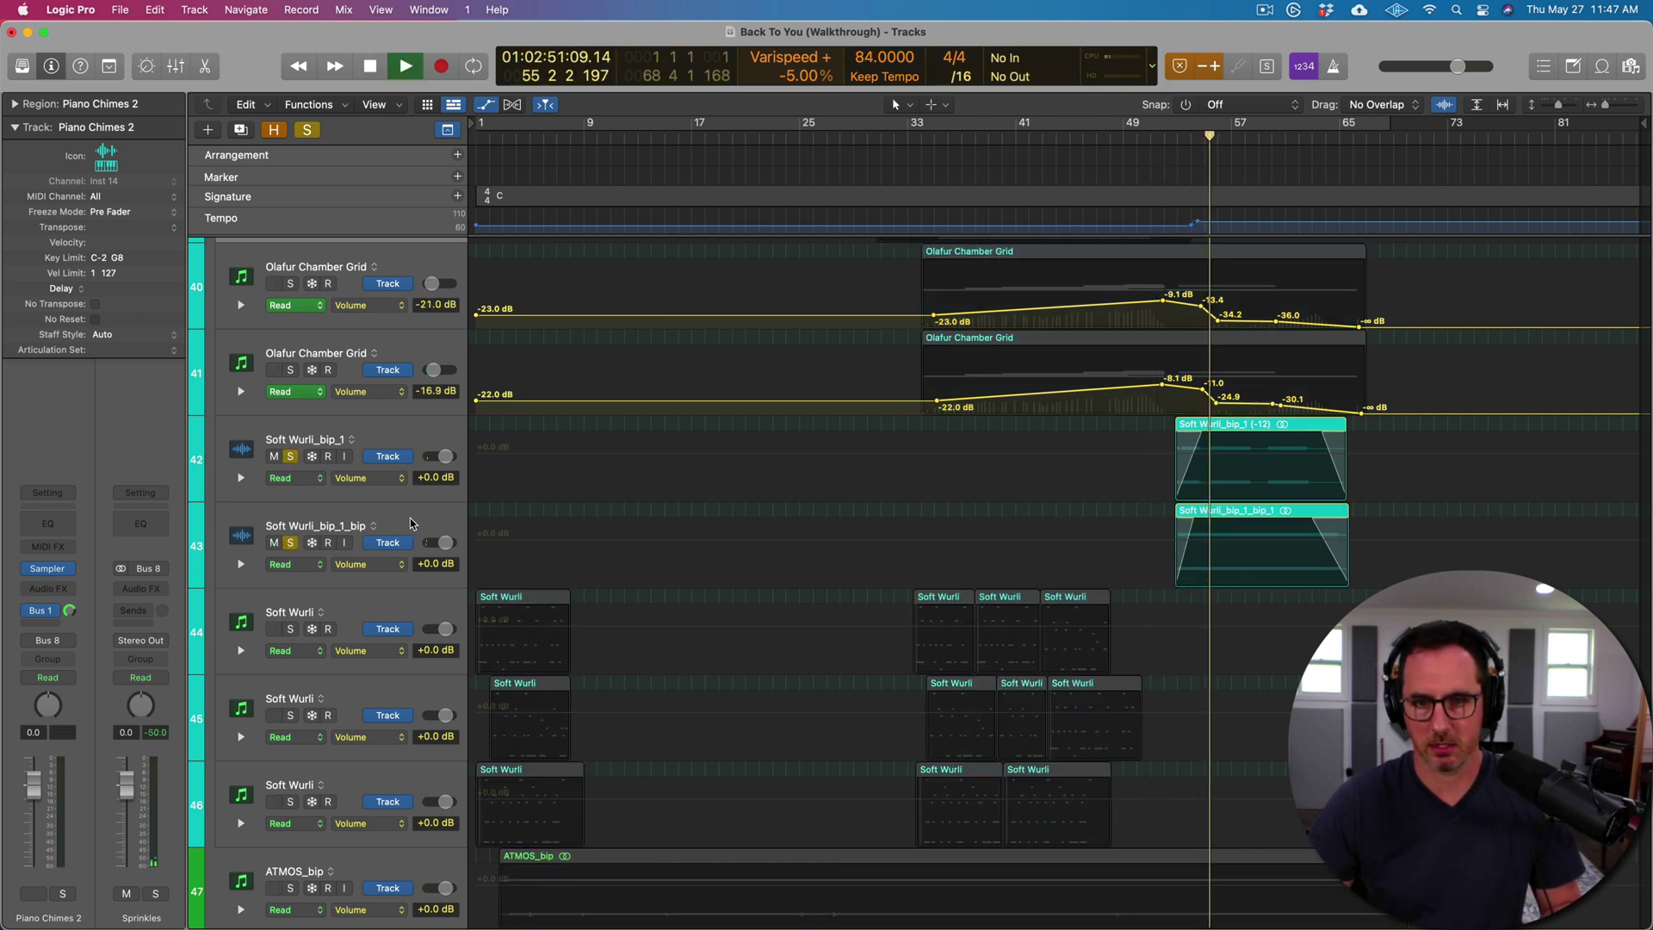
# Enlarge the track heights to examine the waveforms of the two soloed Soft Wurli bounce tracks while they play
pyautogui.press('super+Down')
pyautogui.press('super+Down')
pyautogui.press('super+Down')
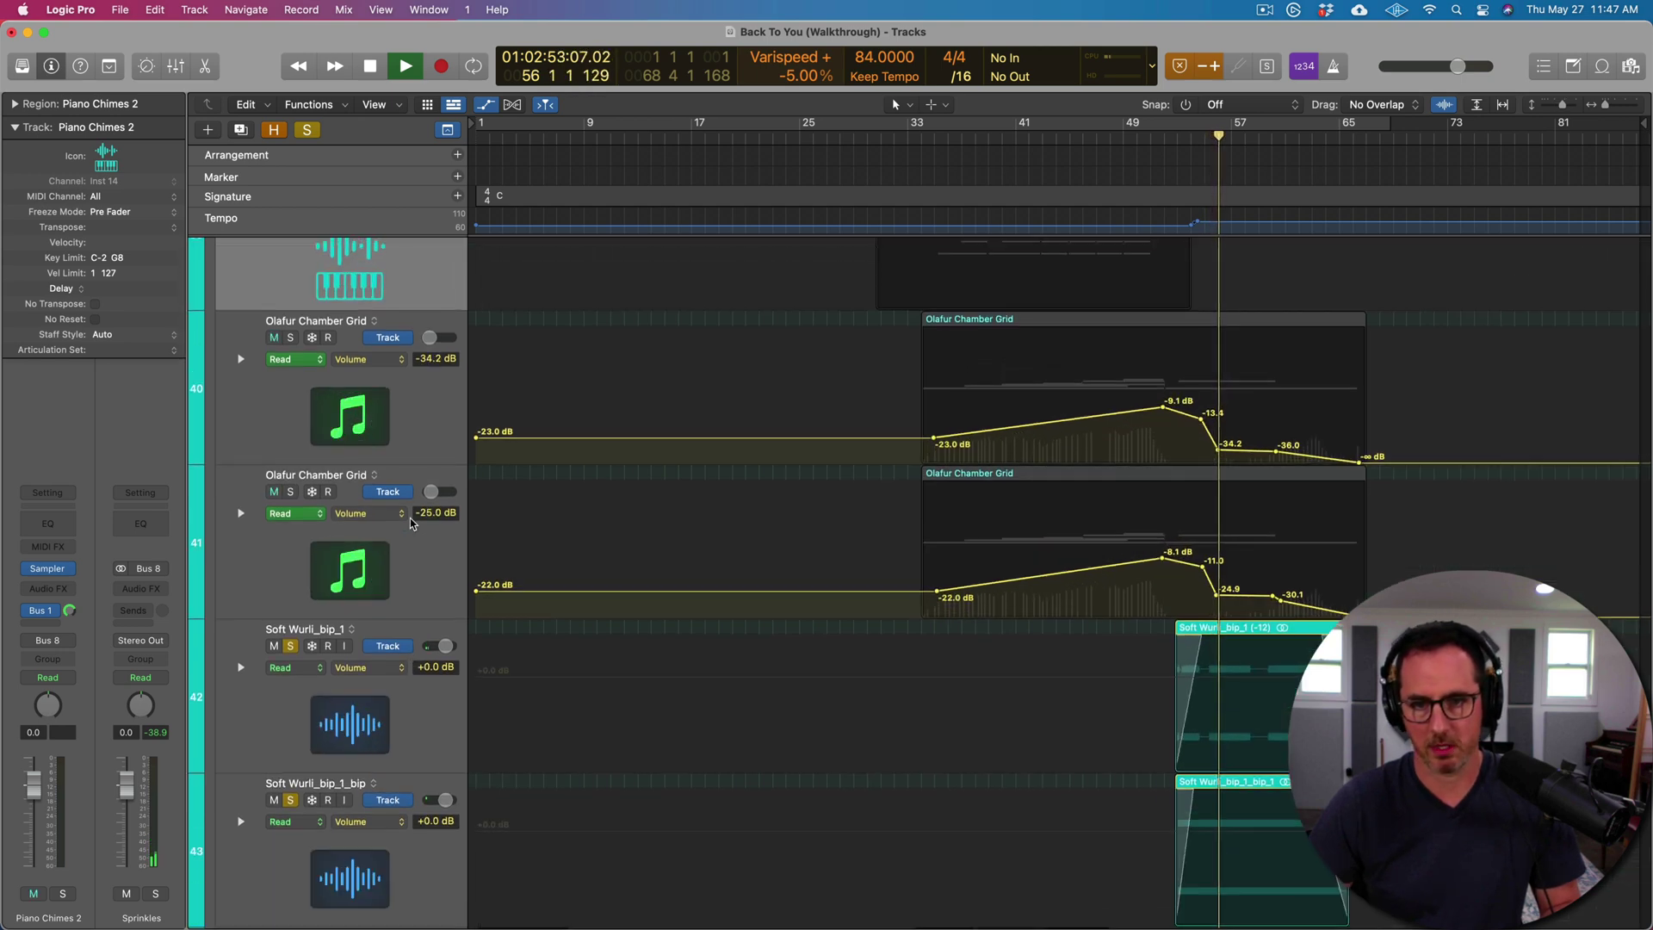
pyautogui.press('super+Down')
pyautogui.scroll(-5, 521, 539)
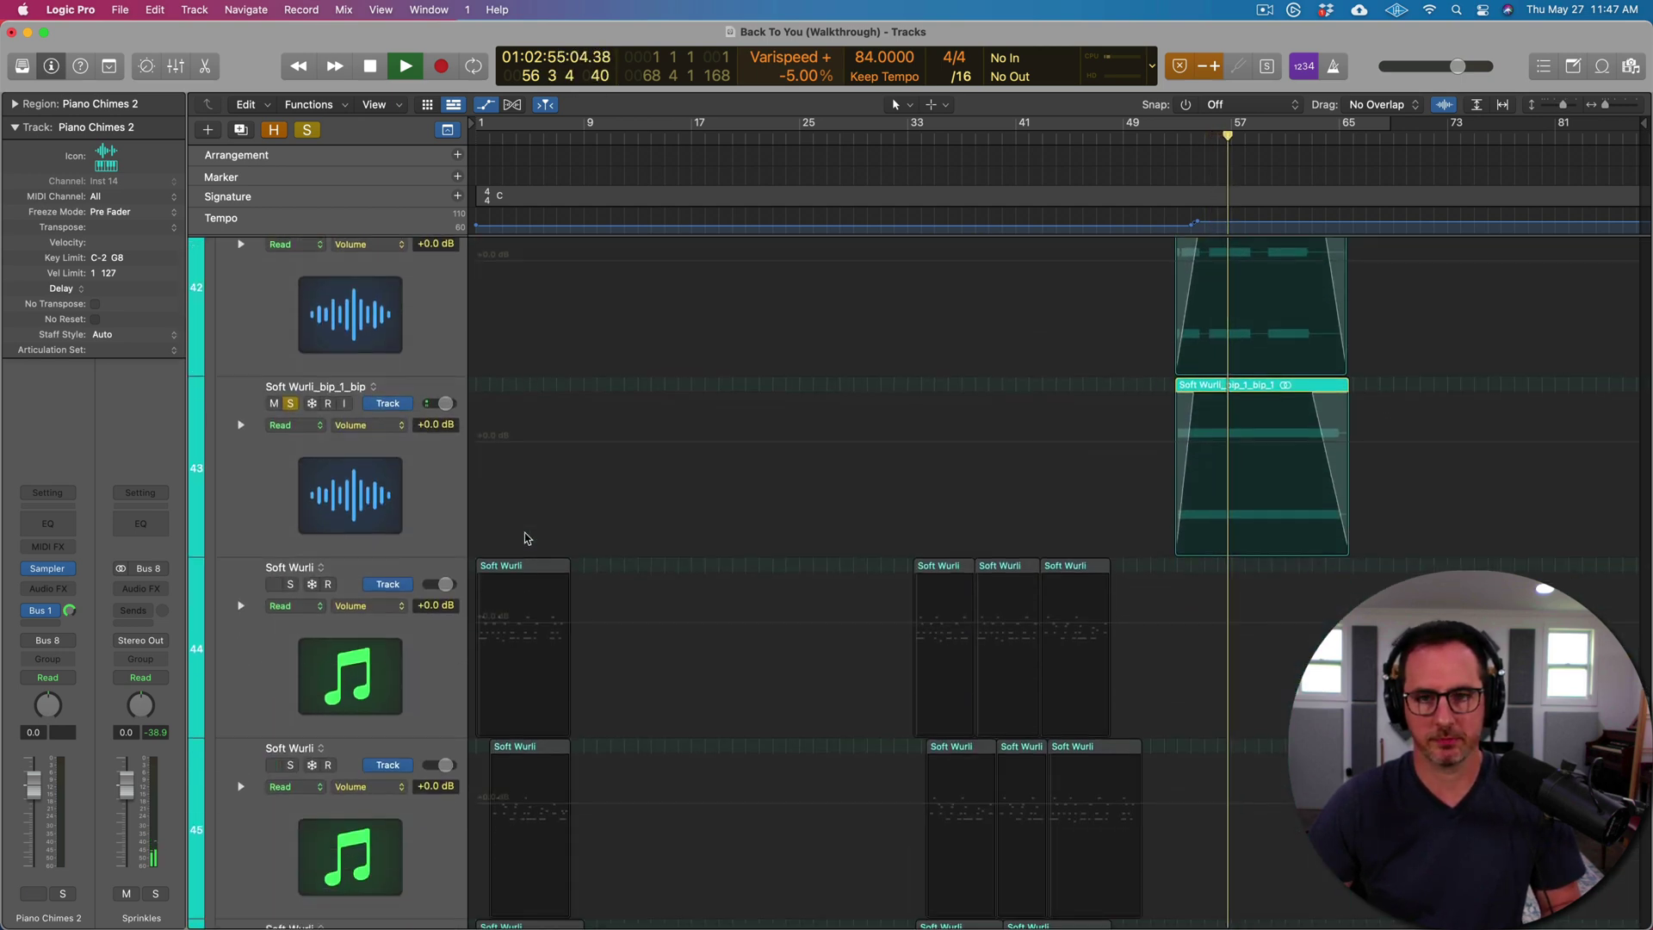
# Stop playback, reduce the track heights and look over the Soft Wurli MIDI tracks below the two bounced tracks
pyautogui.scroll(1, 528, 539)
pyautogui.press('super+Up')
pyautogui.press('super+Up')
pyautogui.press('super+Up')
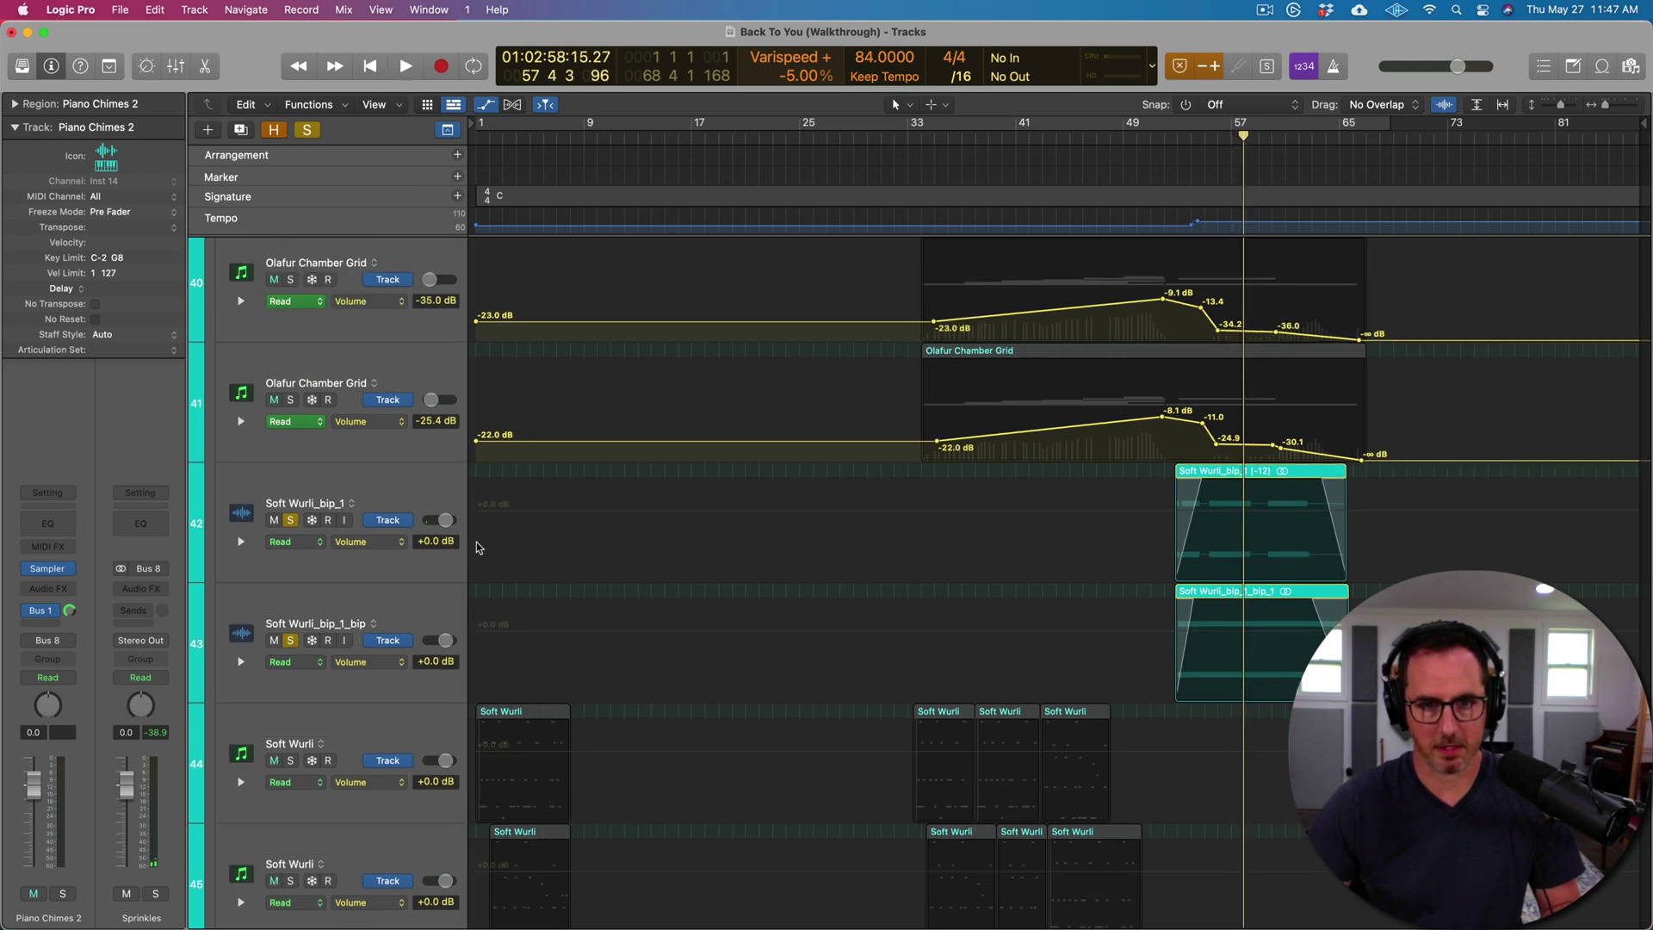
pyautogui.scroll(-5, 1114, 797)
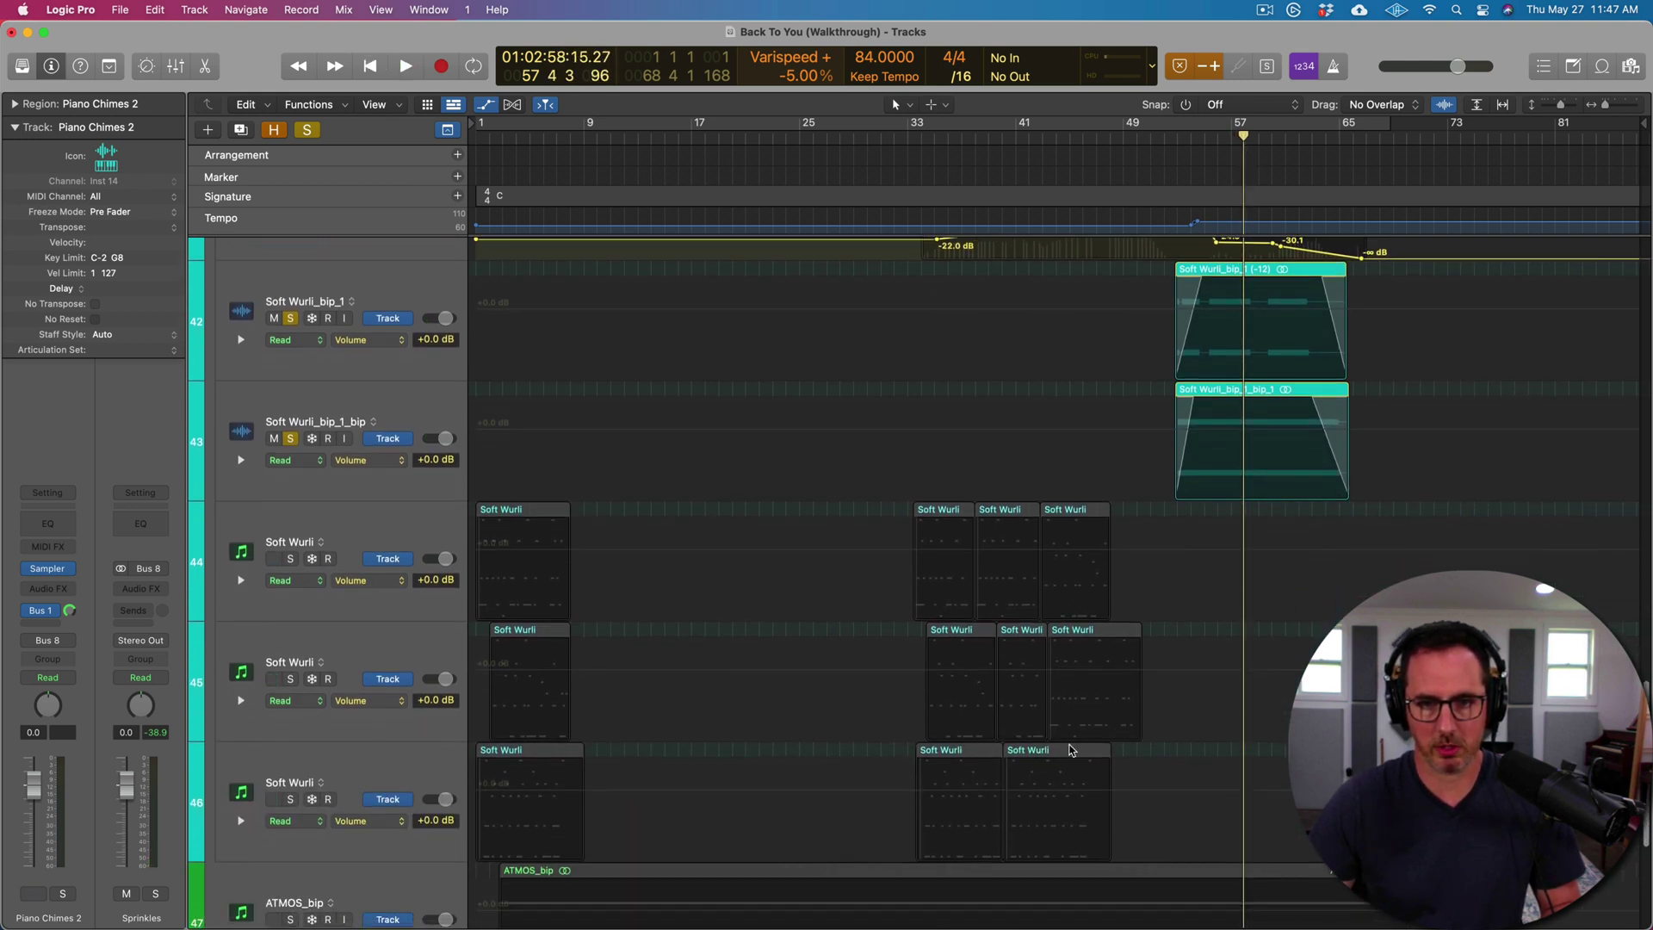
pyautogui.scroll(2, 1005, 613)
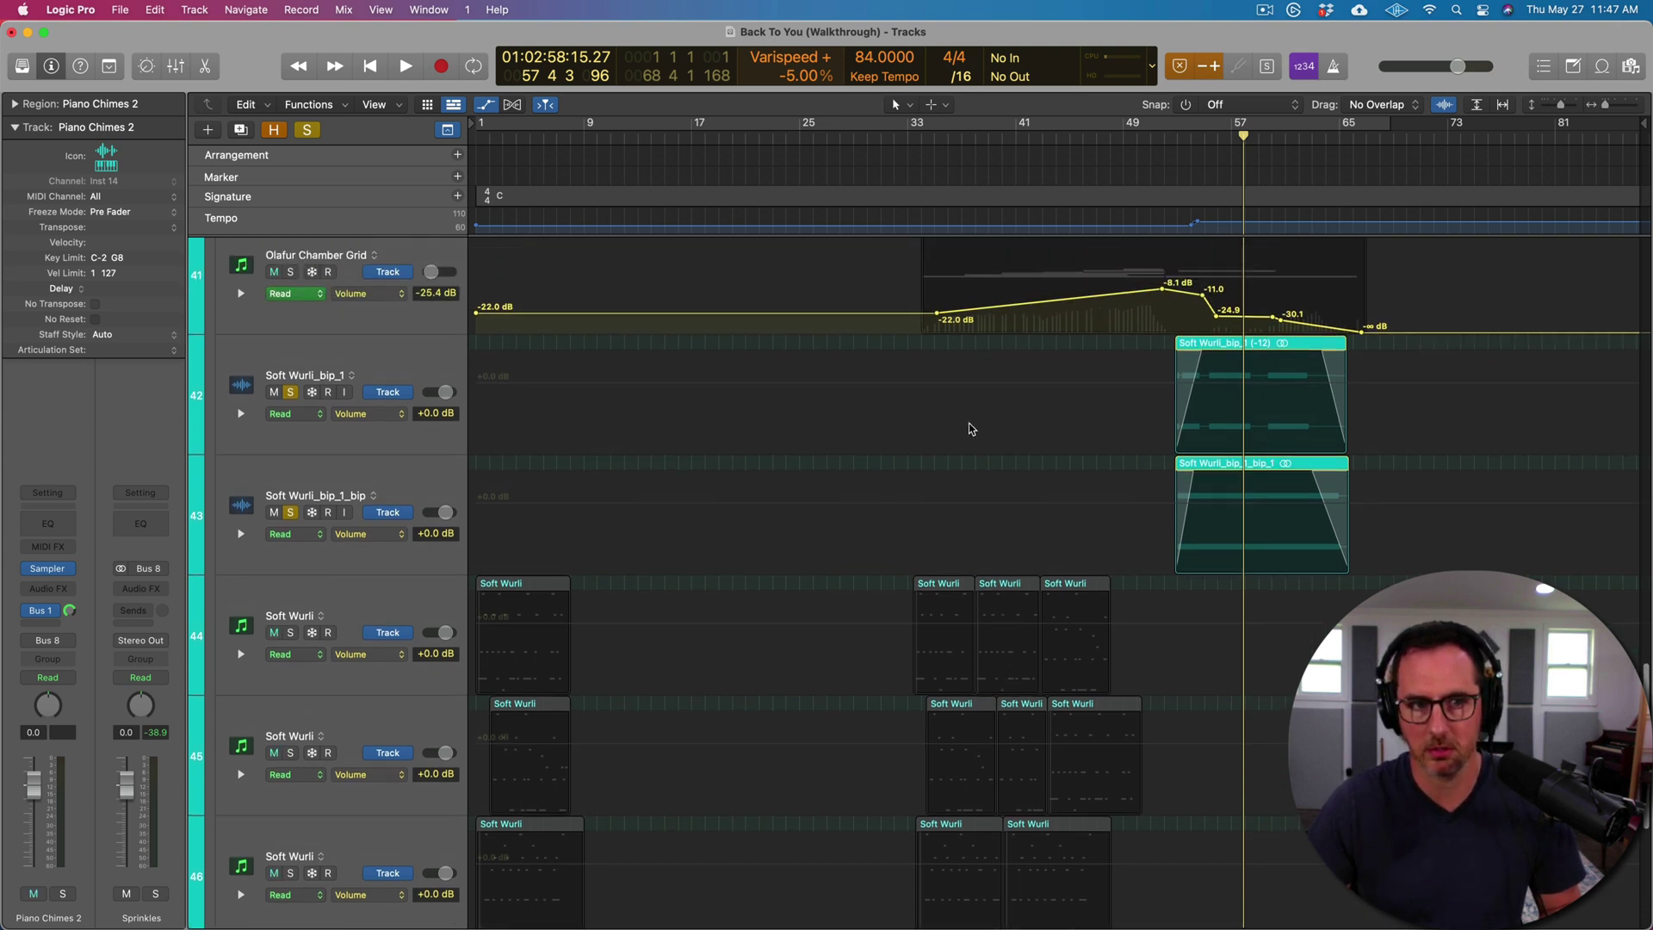
# Play the Soft Wurli bounces from bar 55, toggling the solo on Soft Wurli_bip_1 to compare them, and clear both tracks' solos
pyautogui.click(466, 382)
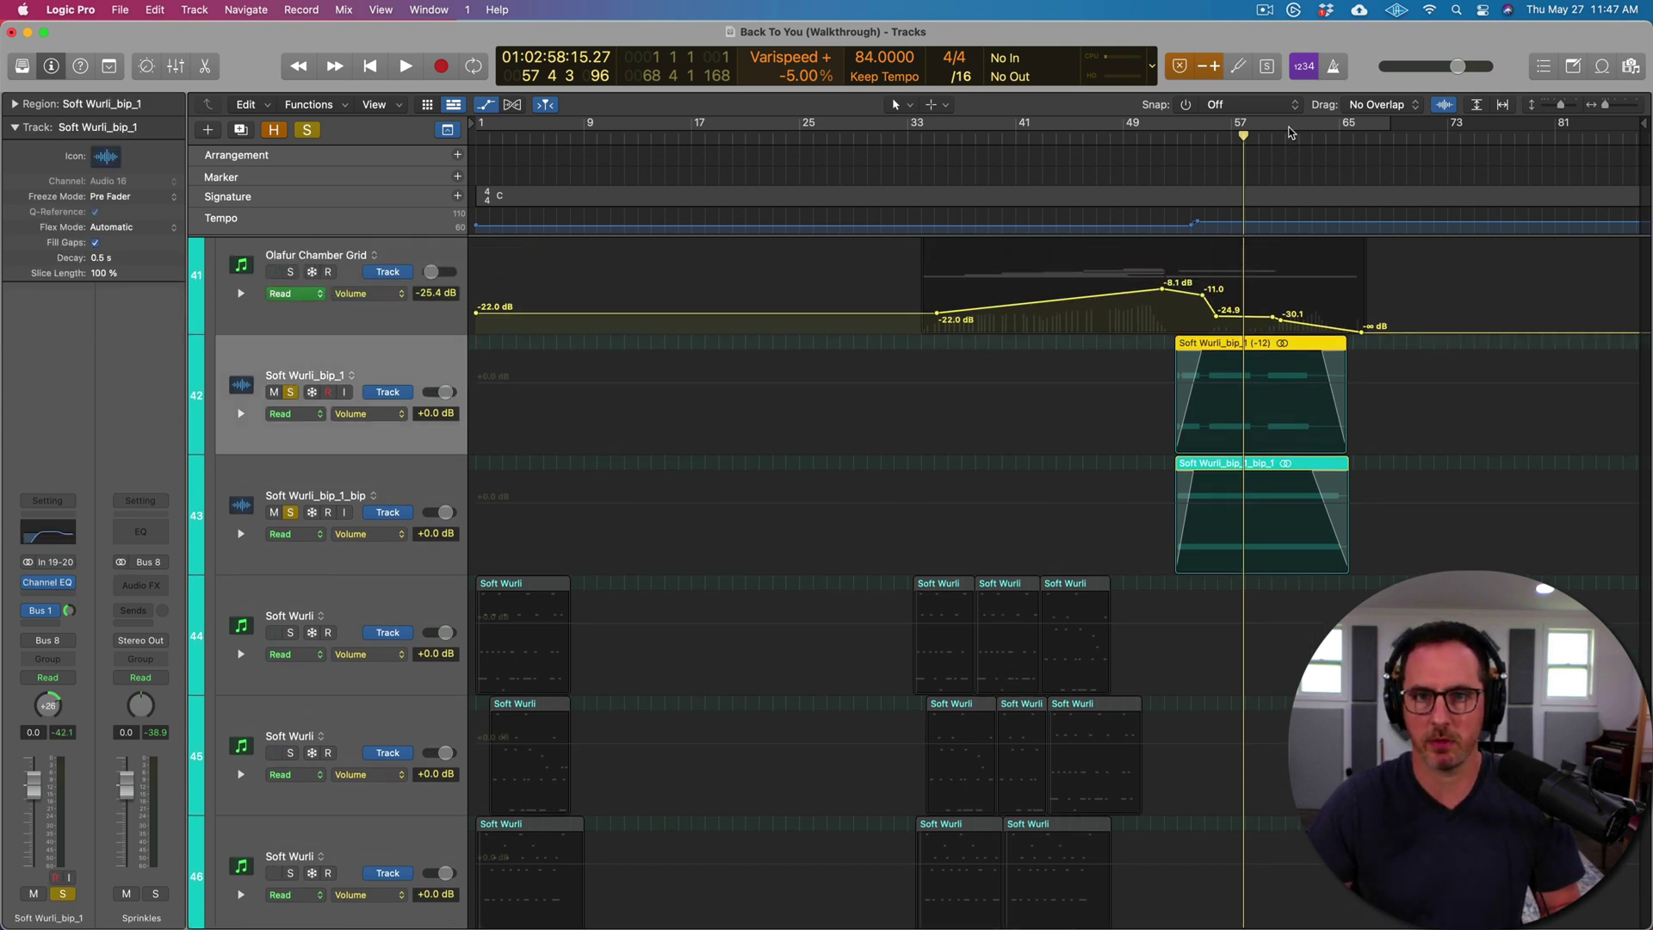
pyautogui.press('space')
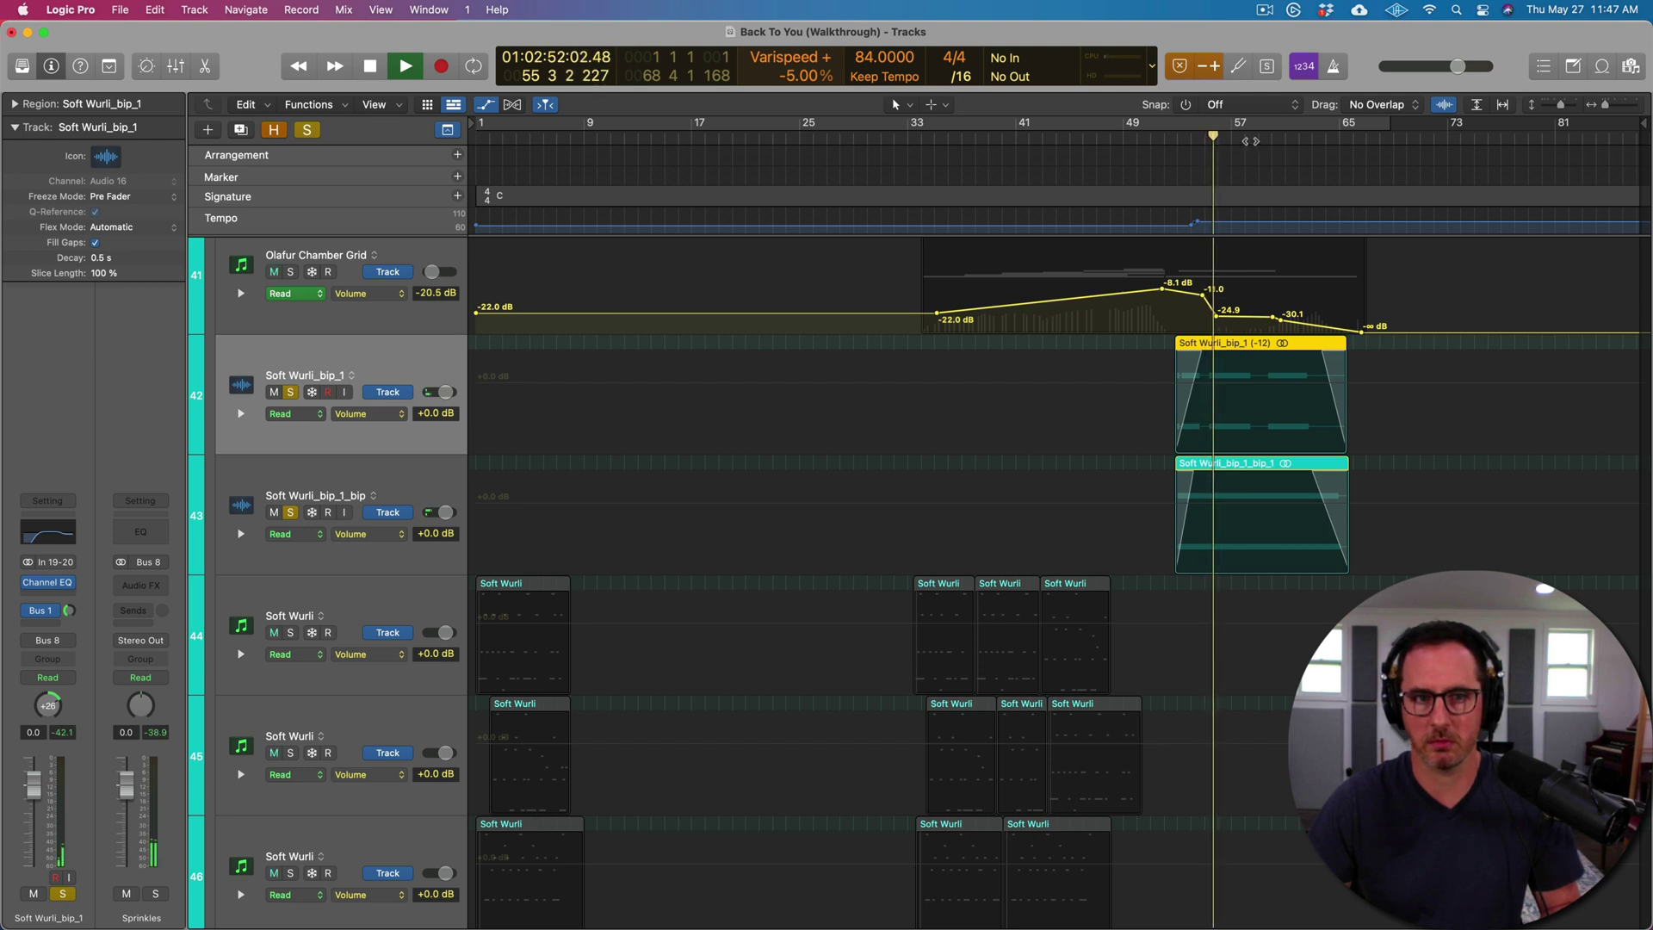
pyautogui.press('space')
pyautogui.click(291, 392)
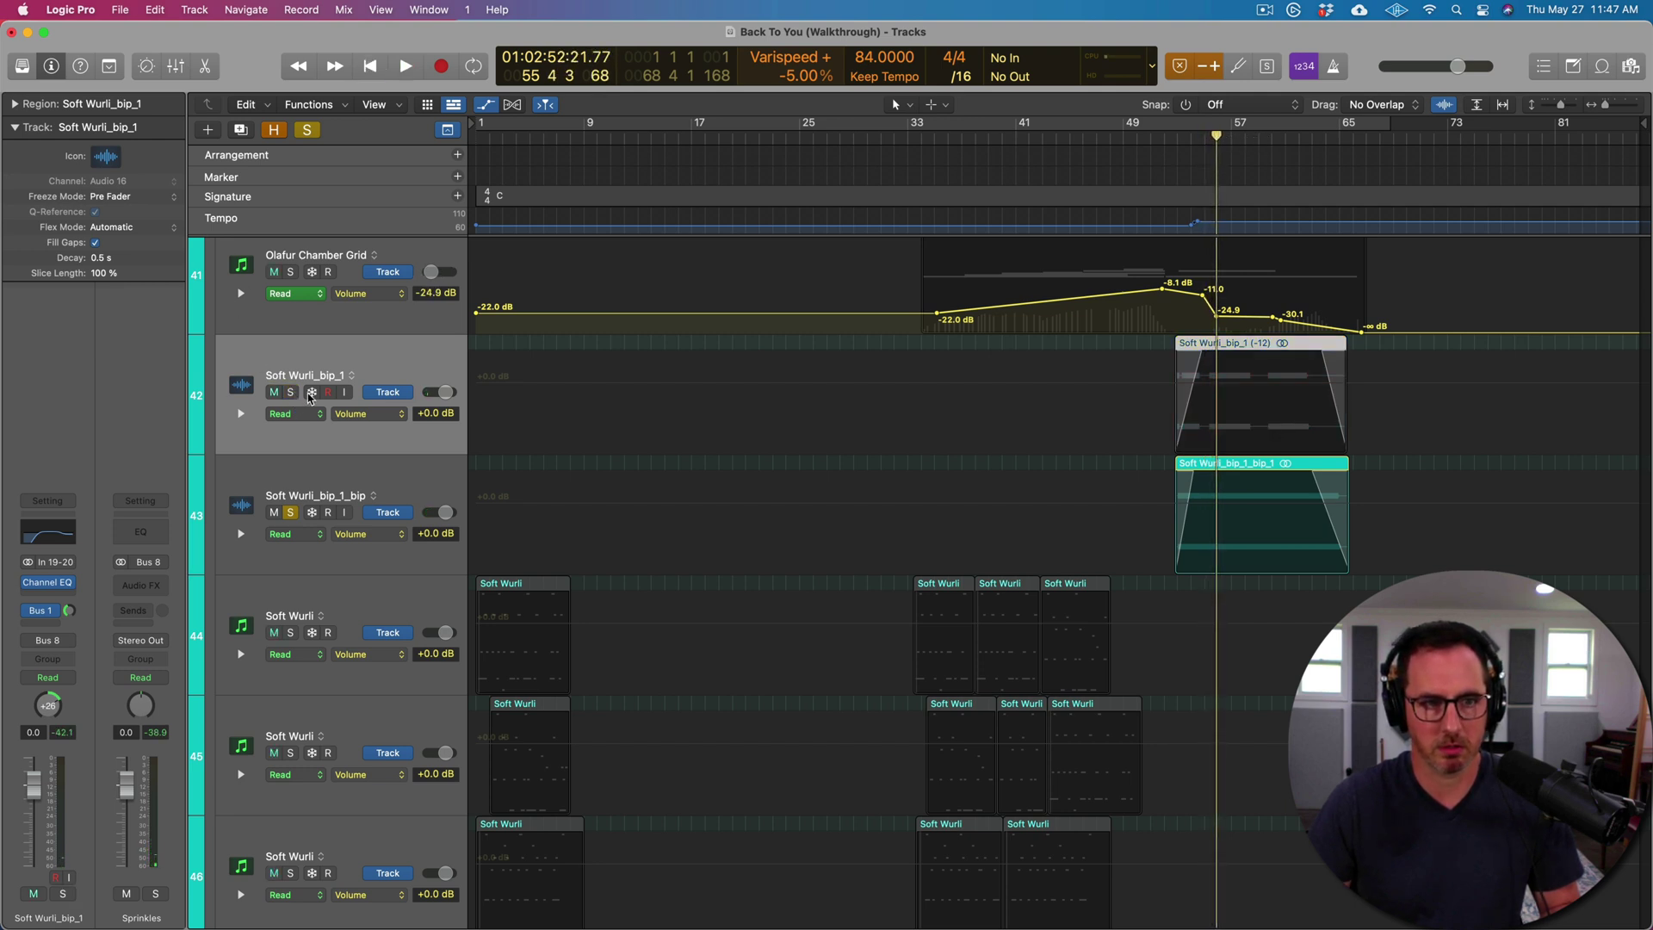
pyautogui.press('space')
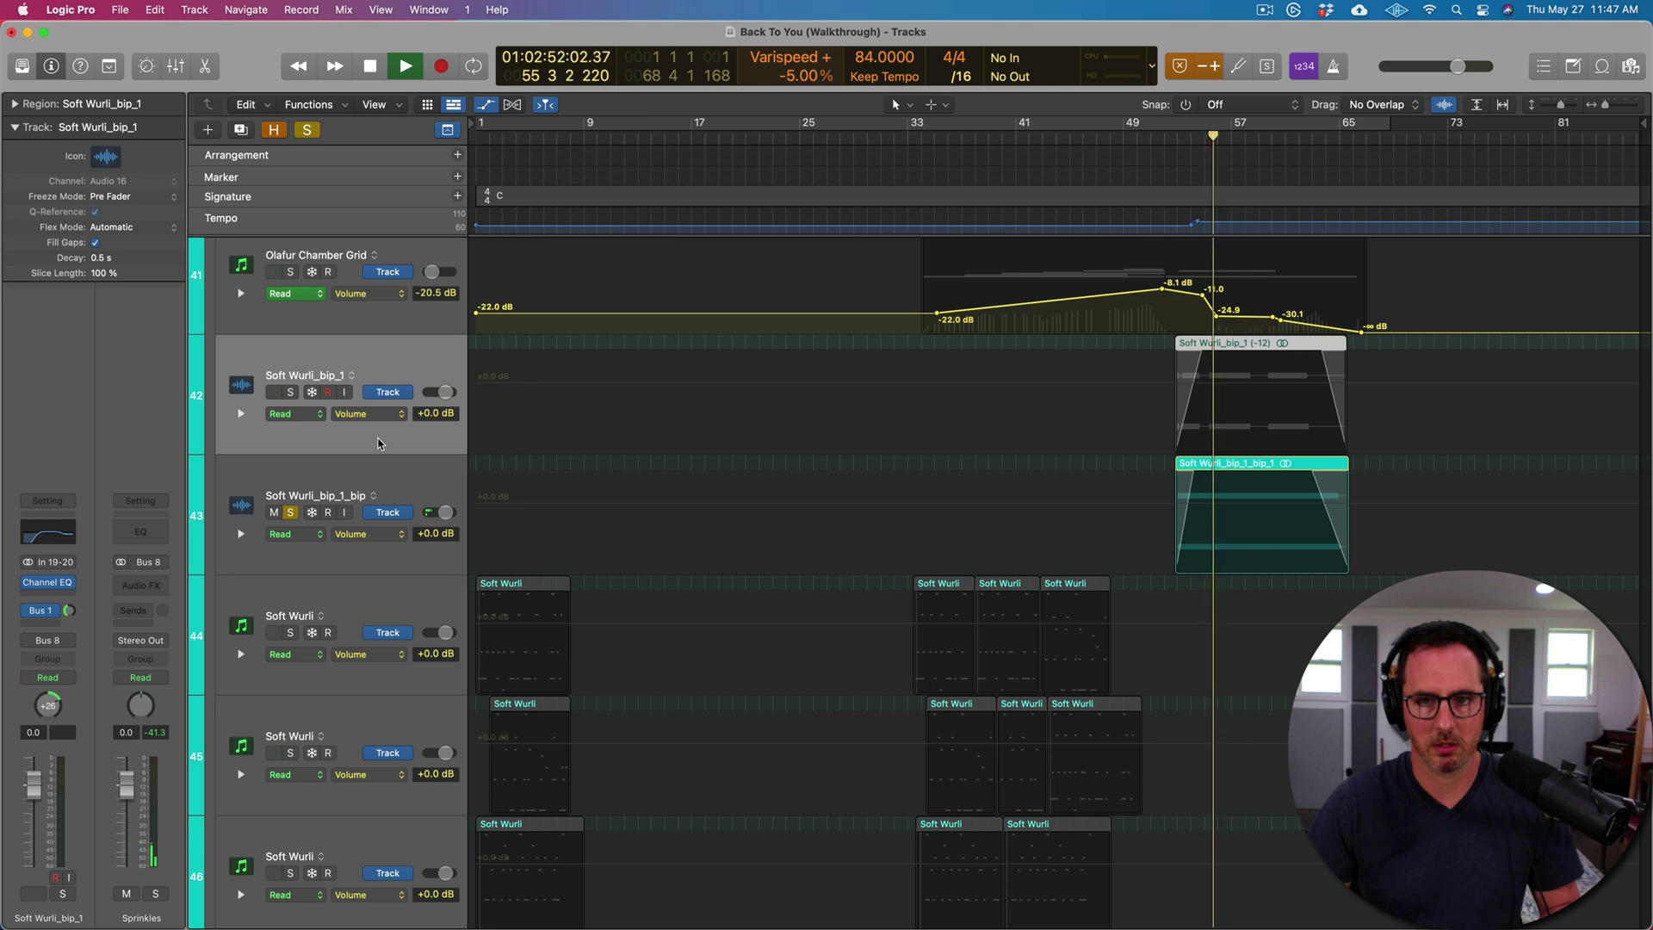
pyautogui.click(291, 393)
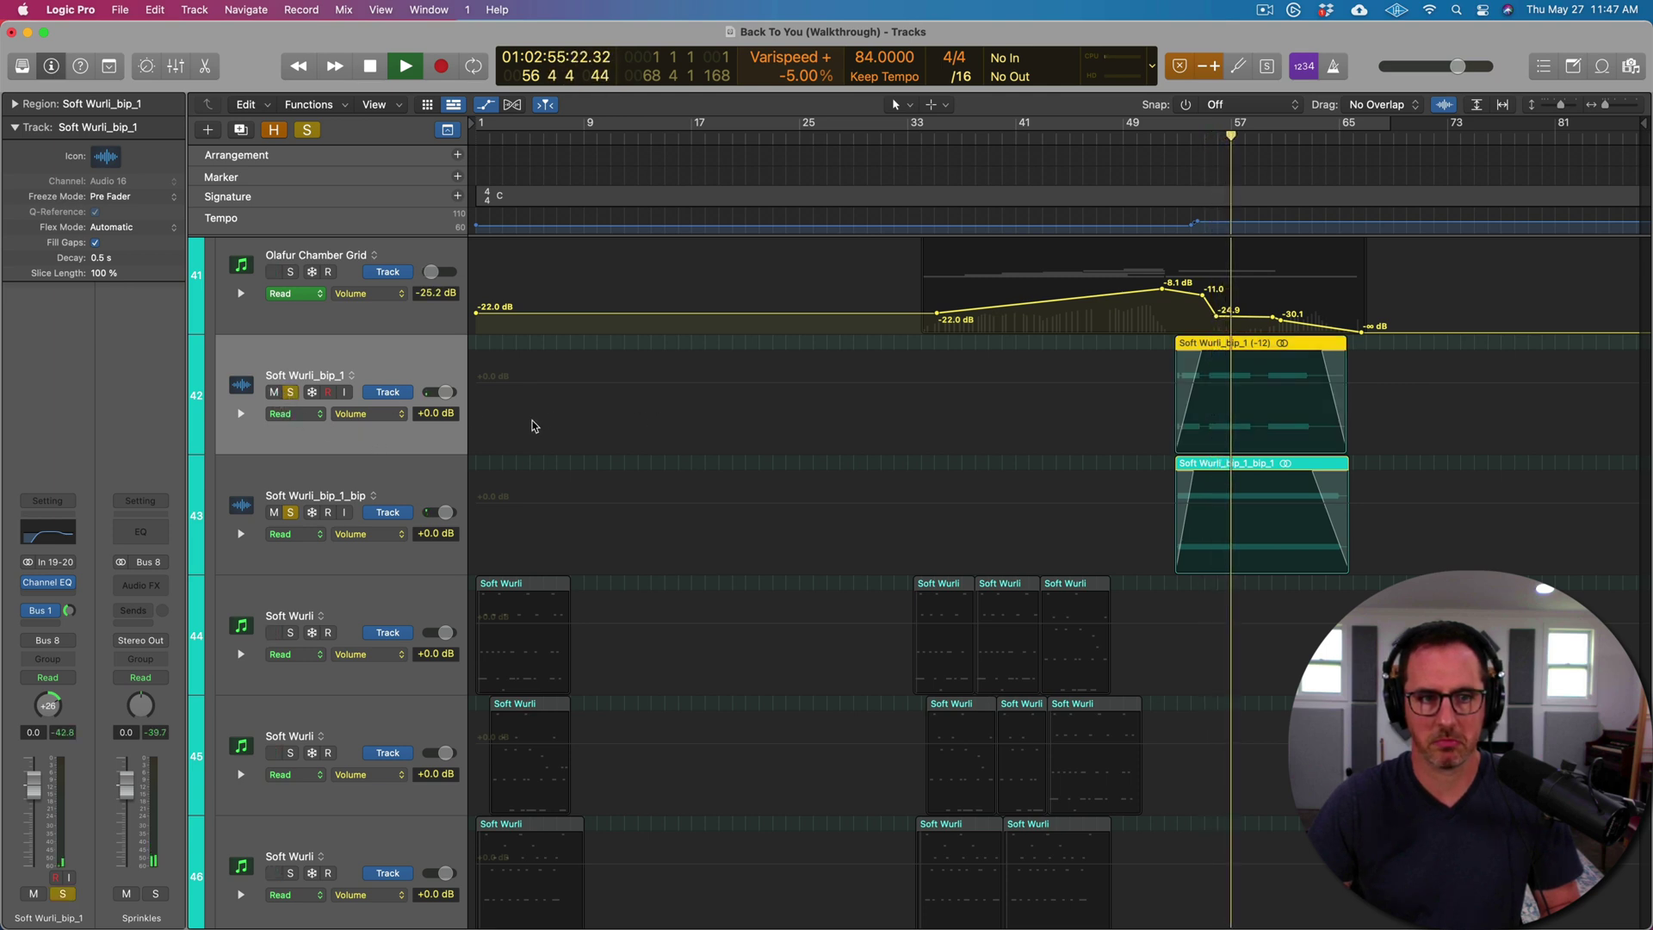
pyautogui.press('space')
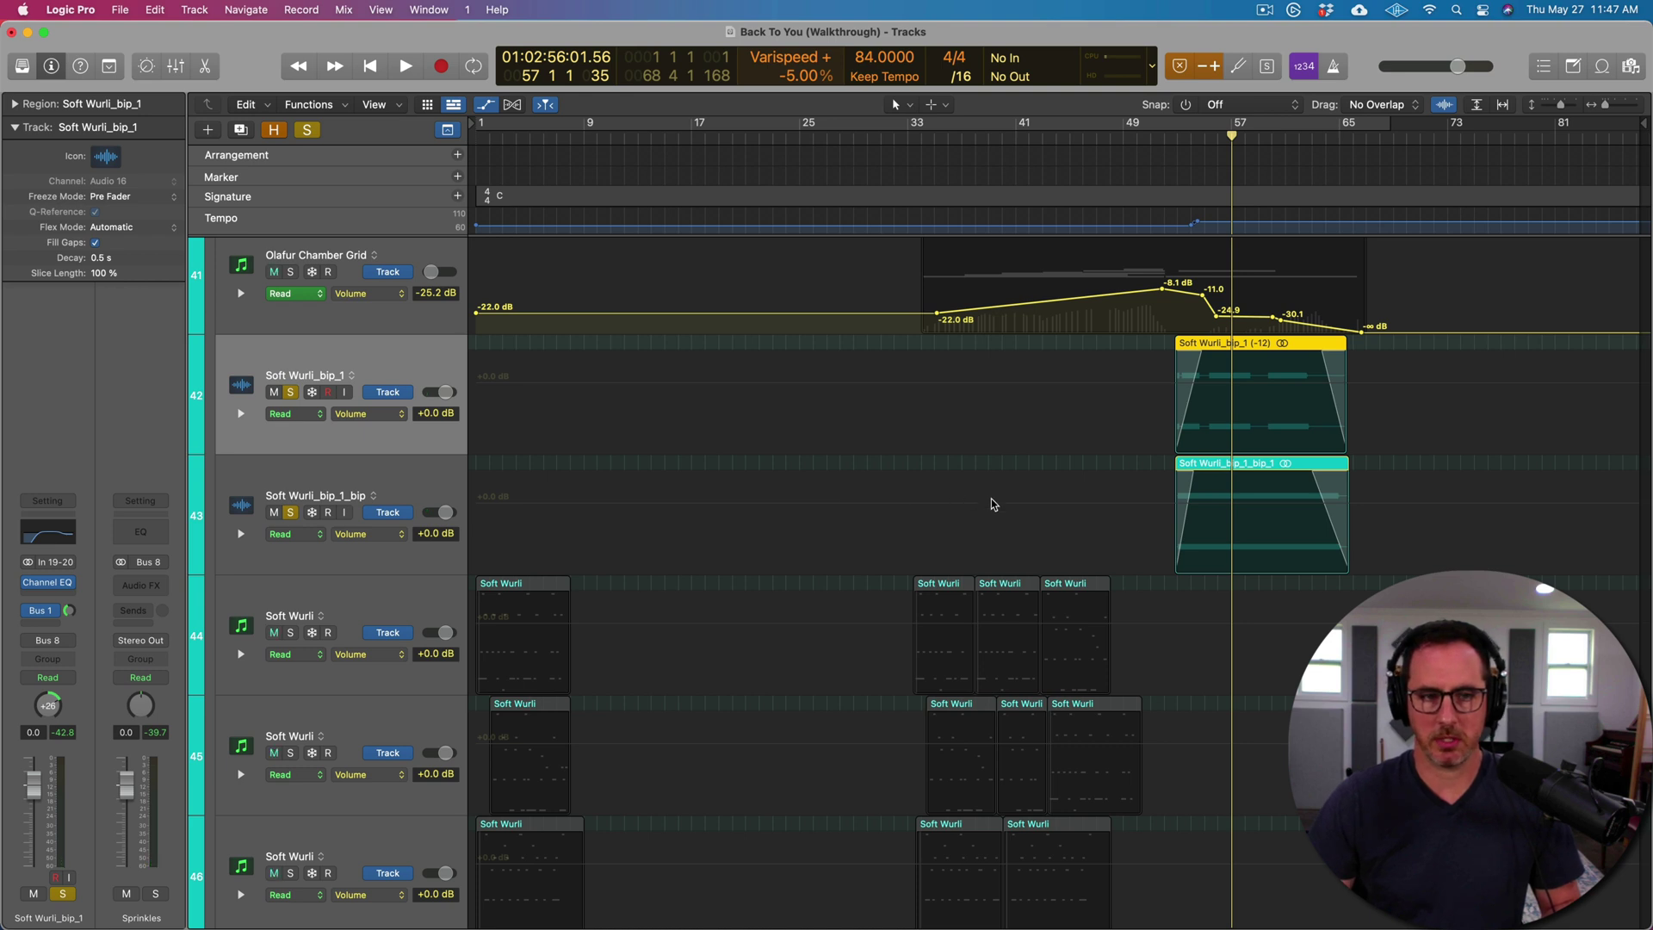
pyautogui.click(292, 392)
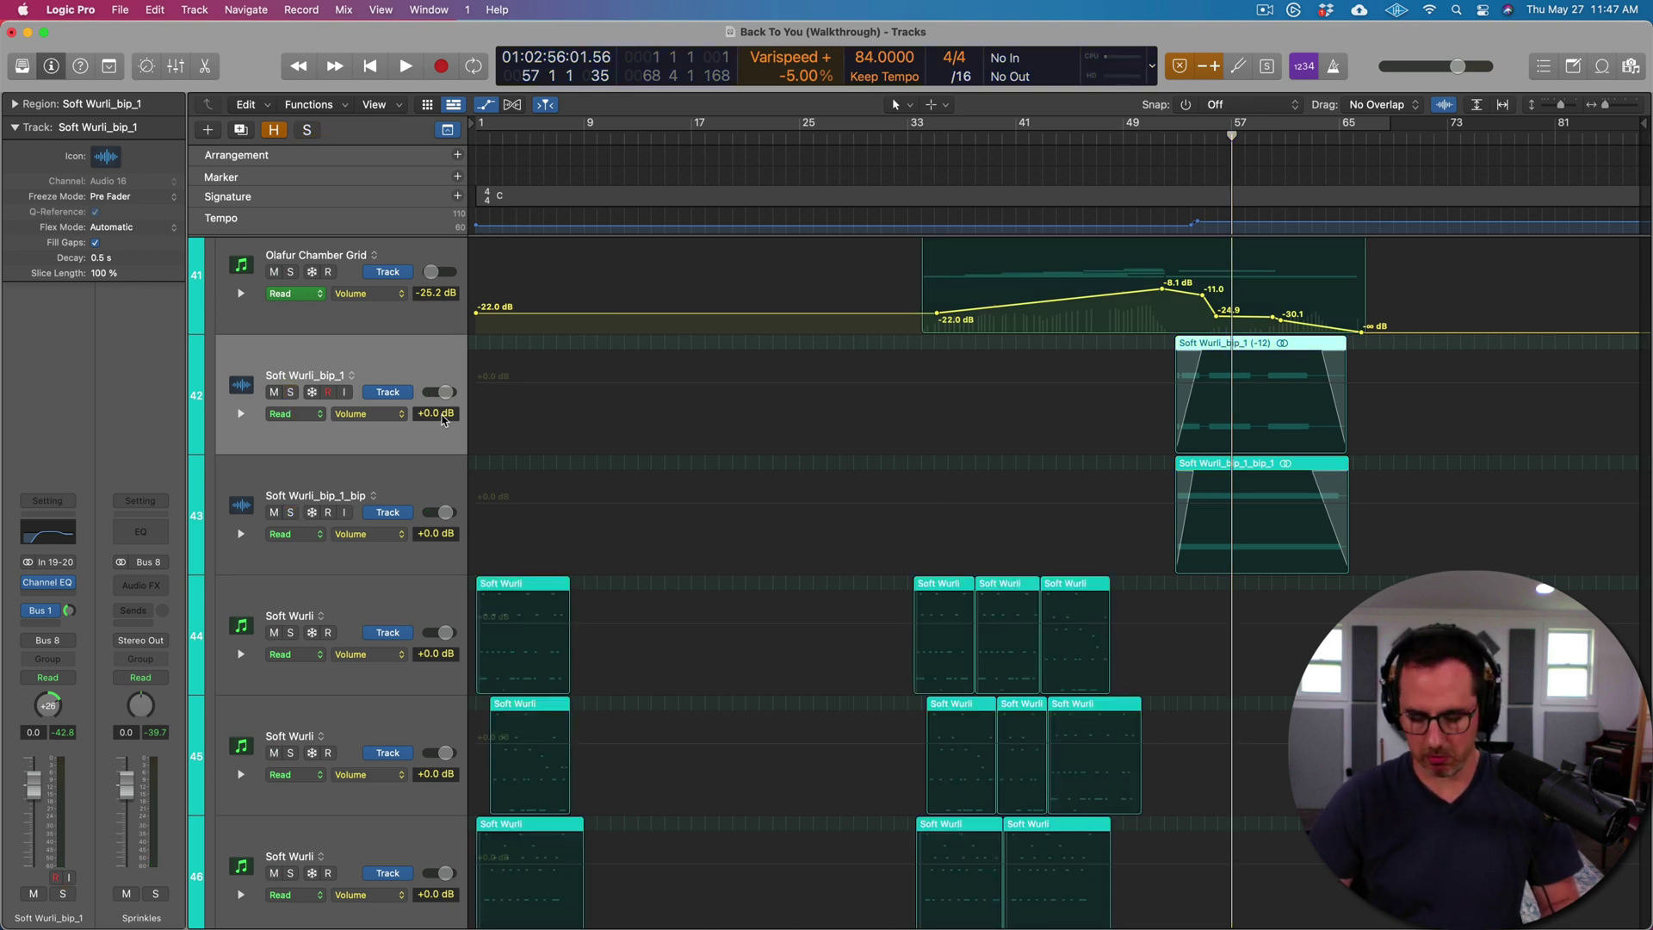
# Shrink the tracks to survey the arrangement, and view the LABS instrument on the ATMOS track, closing its window when done
pyautogui.press('super+Up')
pyautogui.press('super+Up')
pyautogui.press('super+Up')
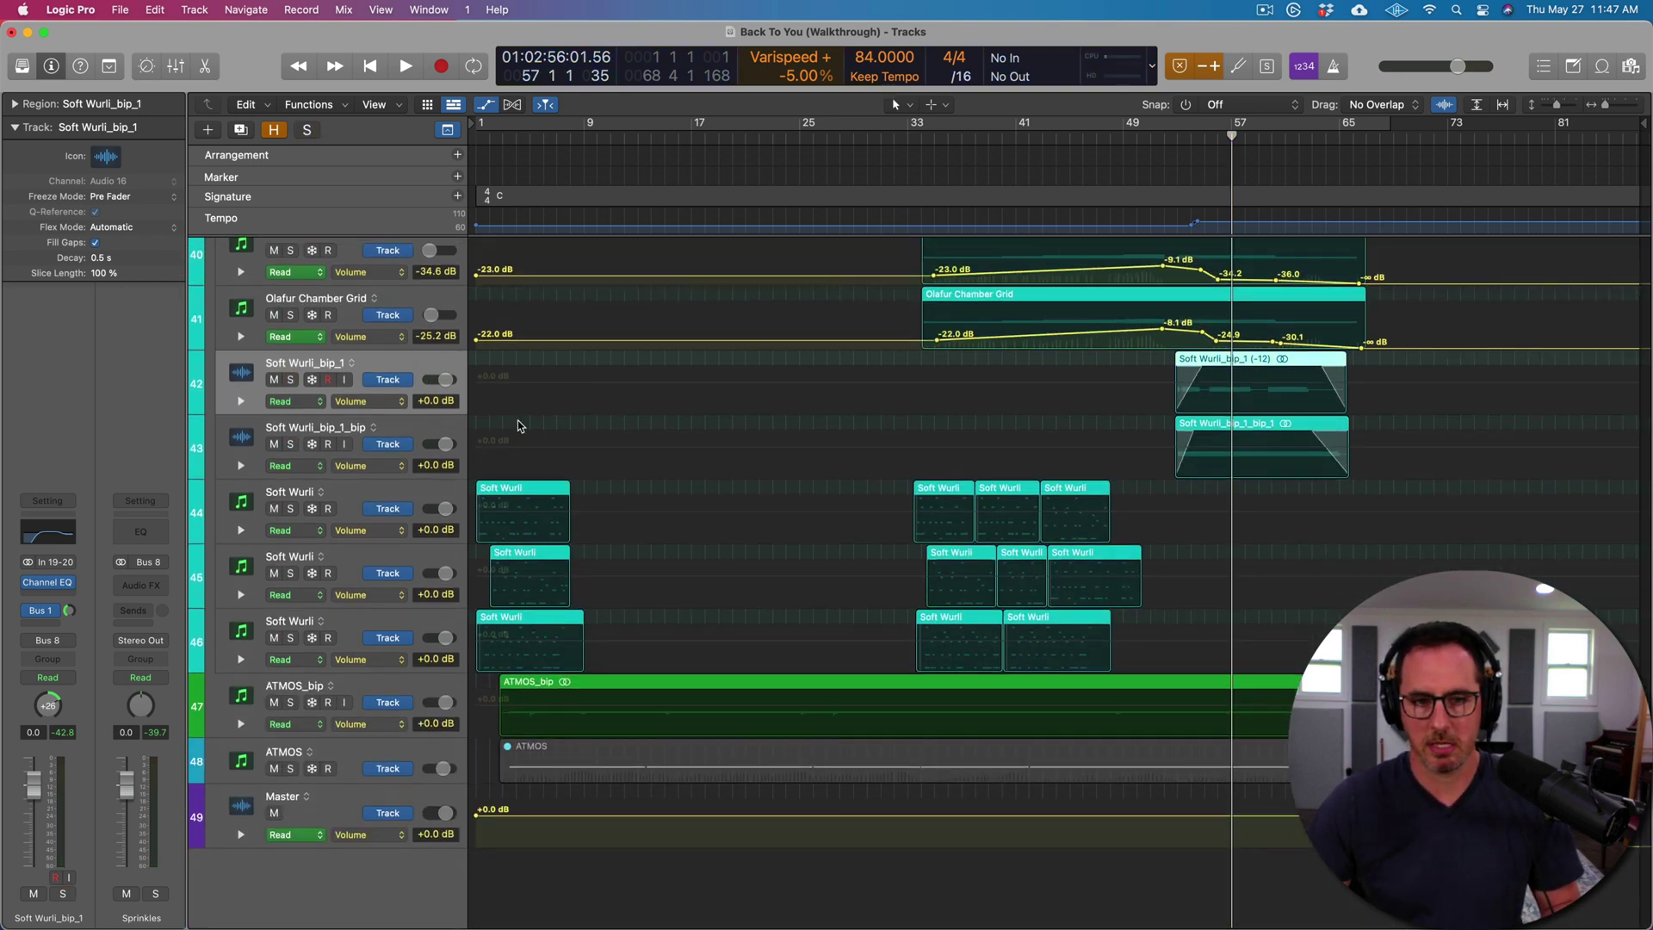
pyautogui.scroll(20, 601, 458)
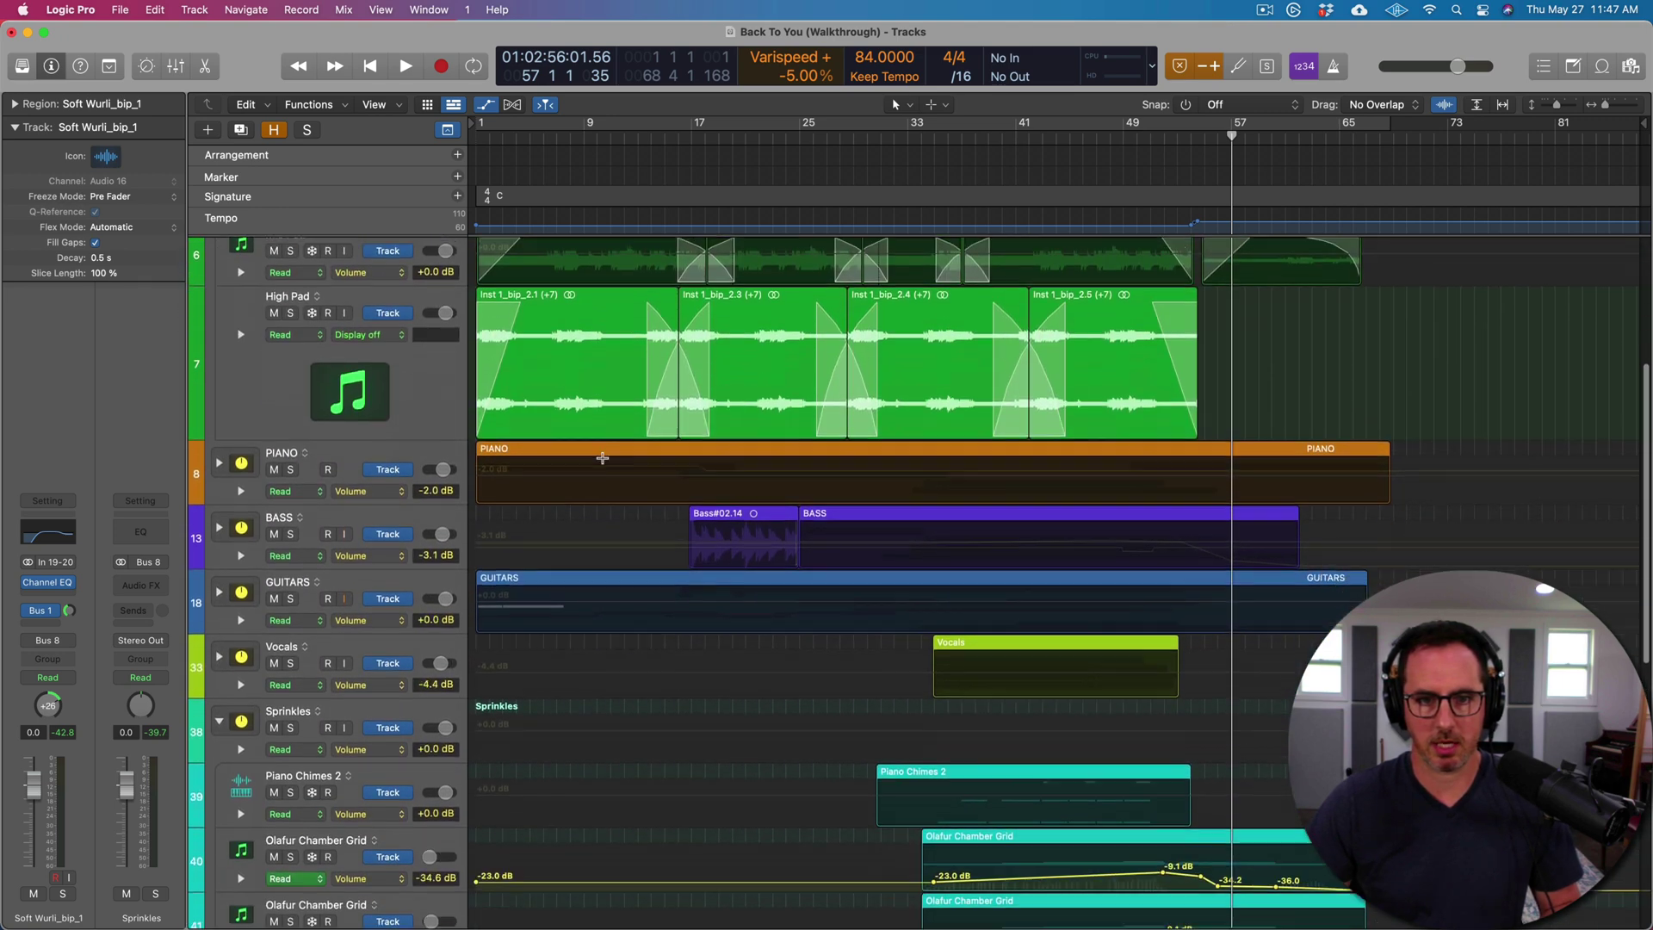
pyautogui.scroll(-20, 603, 458)
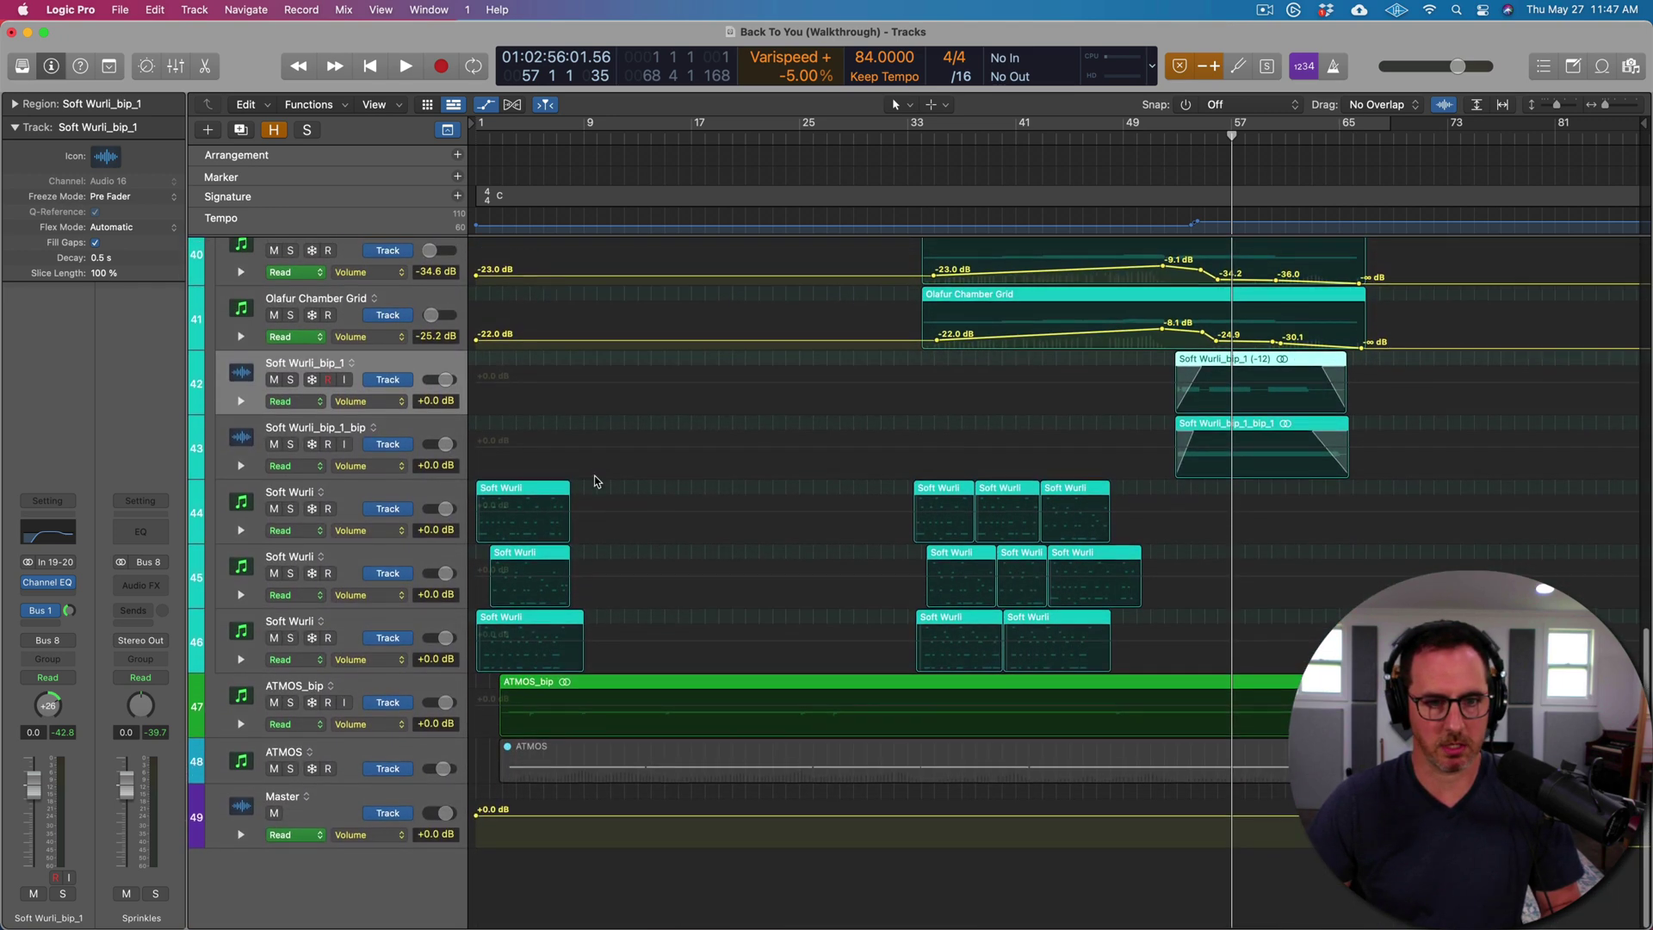
pyautogui.click(360, 762)
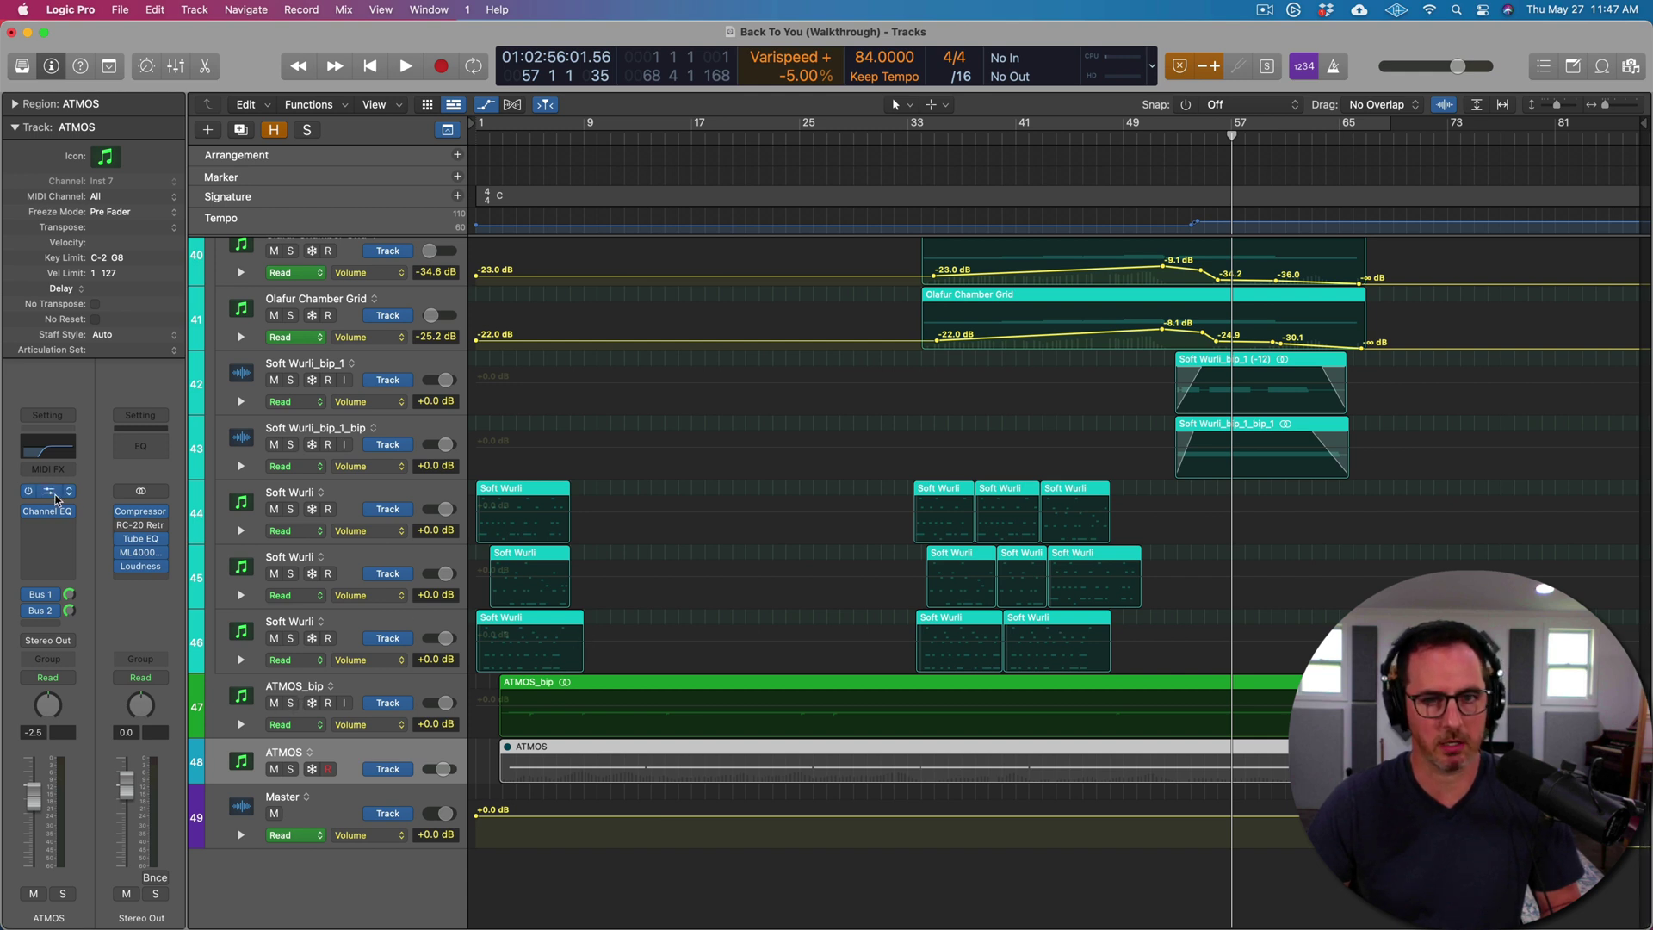
pyautogui.click(54, 498)
pyautogui.moveTo(885, 653); pyautogui.dragTo(920, 670)
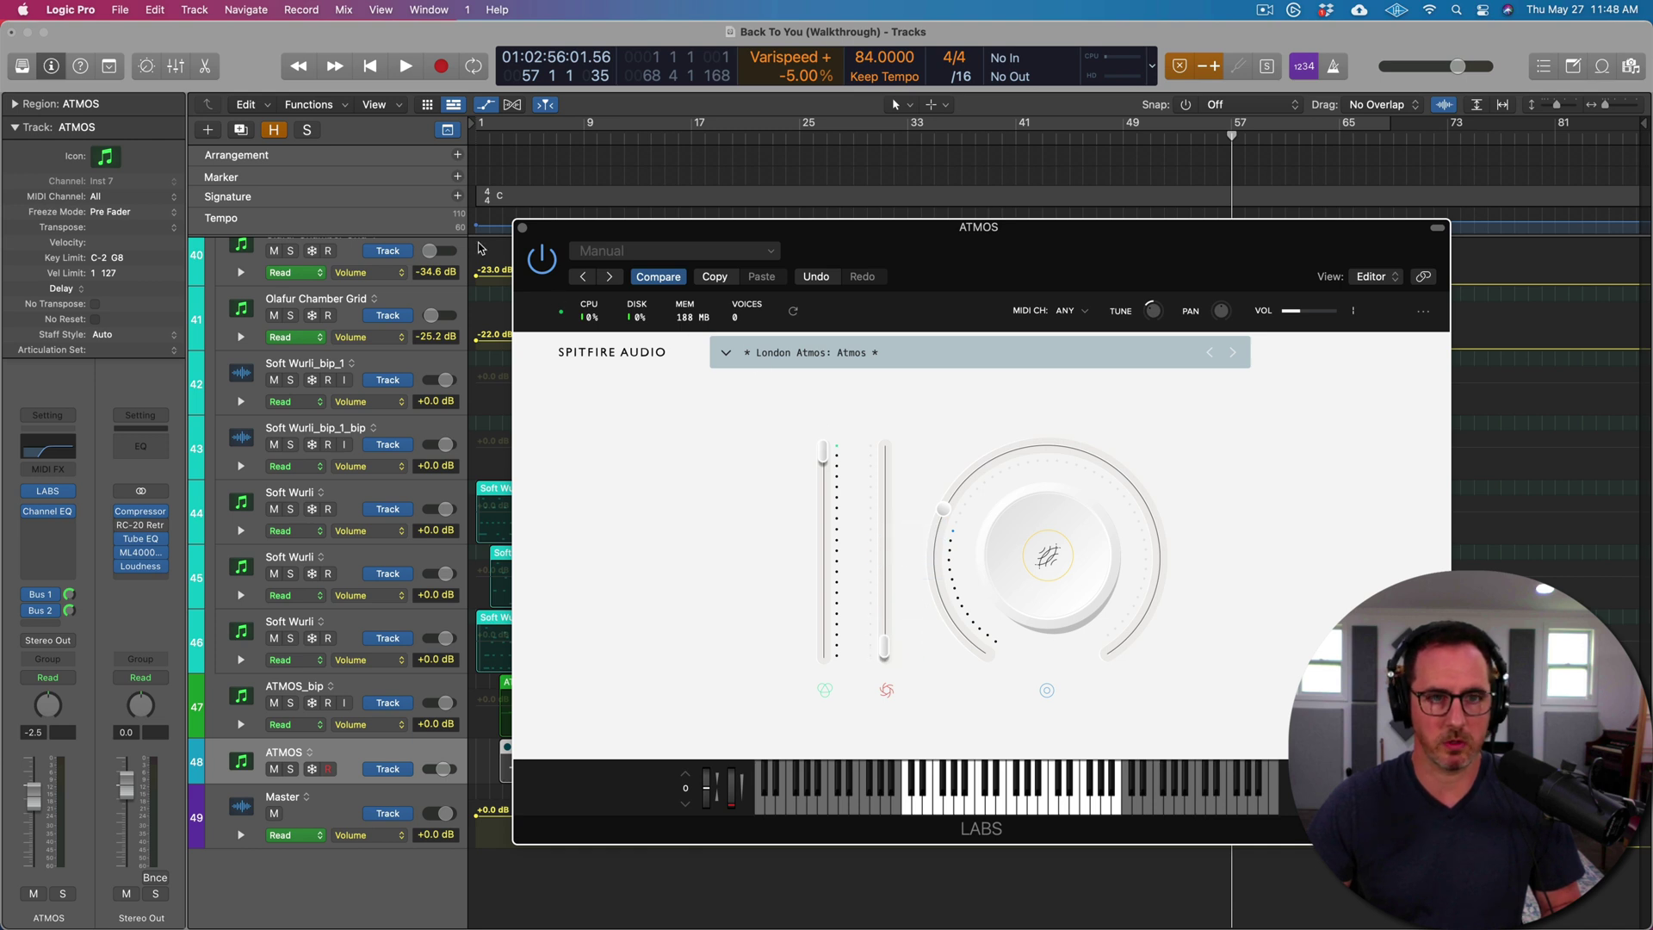
pyautogui.click(521, 229)
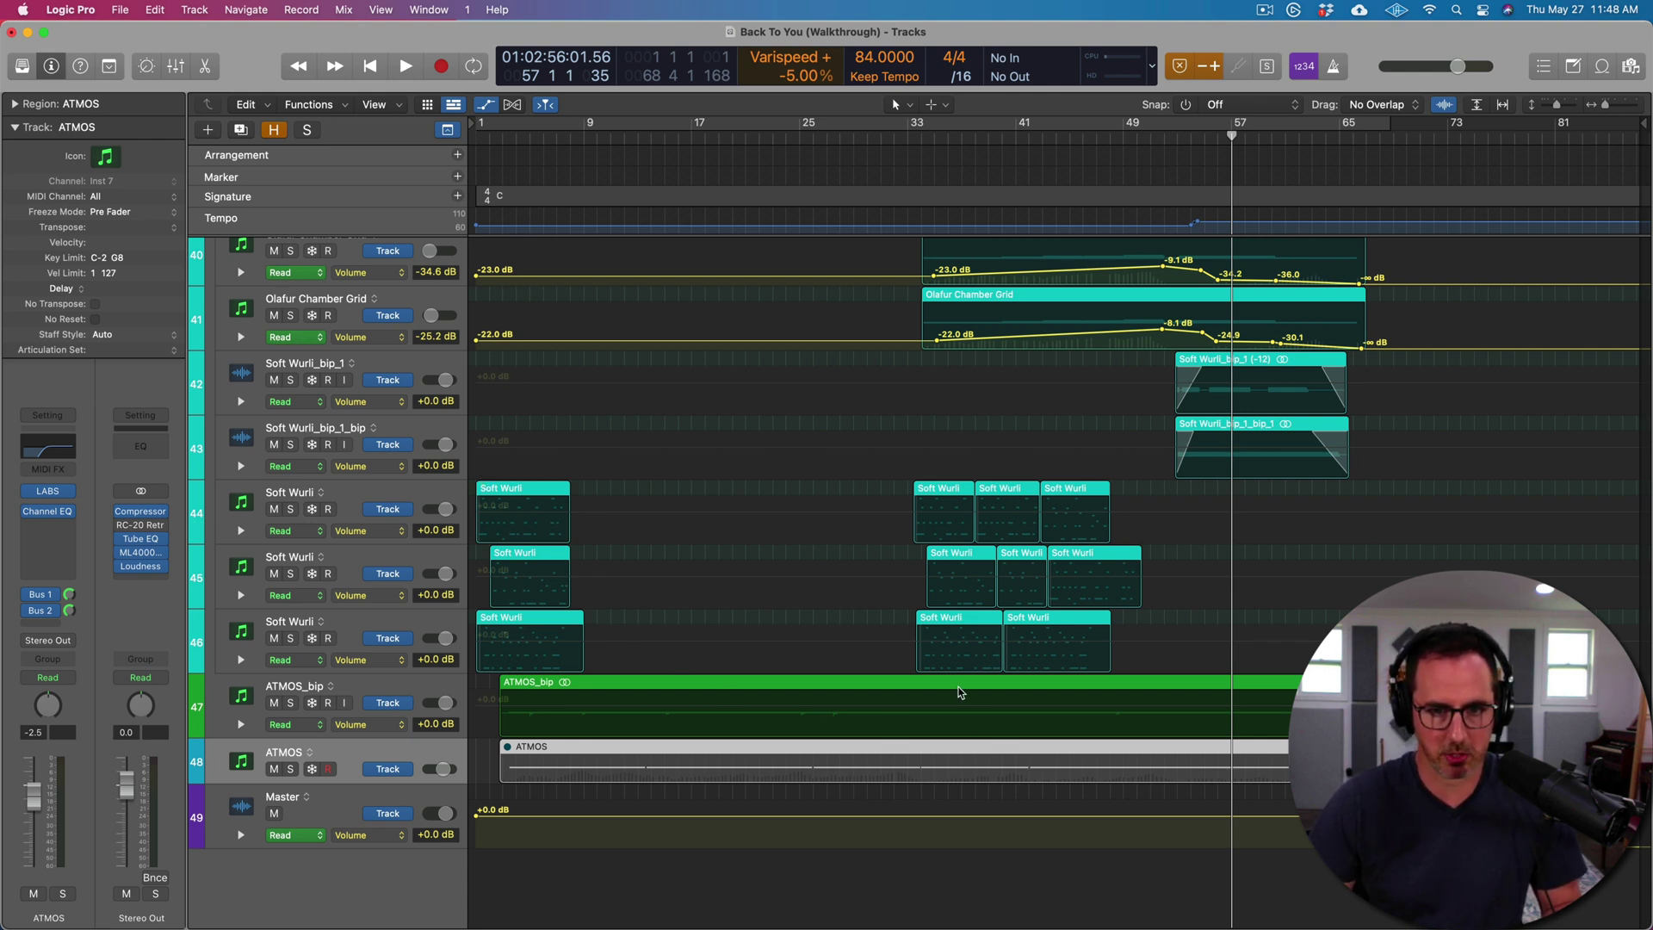
# Enlarge the ATMOS_bip track, solo it and play it from bar 26 to examine its waveform
pyautogui.click(956, 691)
pyautogui.moveTo(366, 735); pyautogui.dragTo(366, 802)
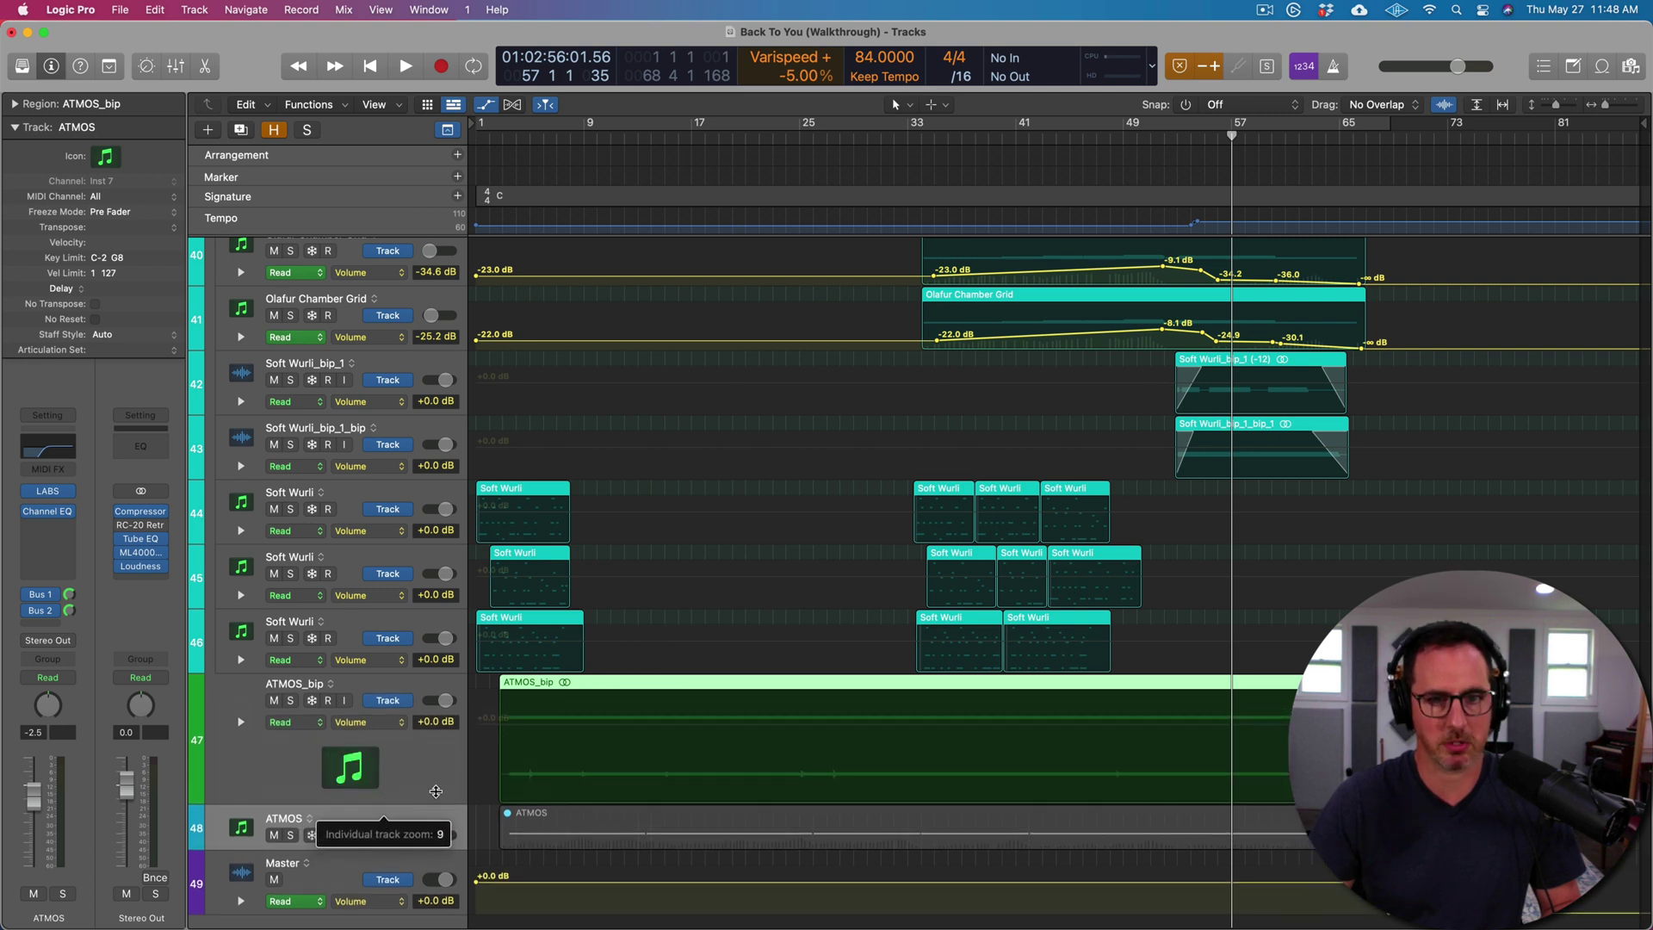
pyautogui.click(815, 136)
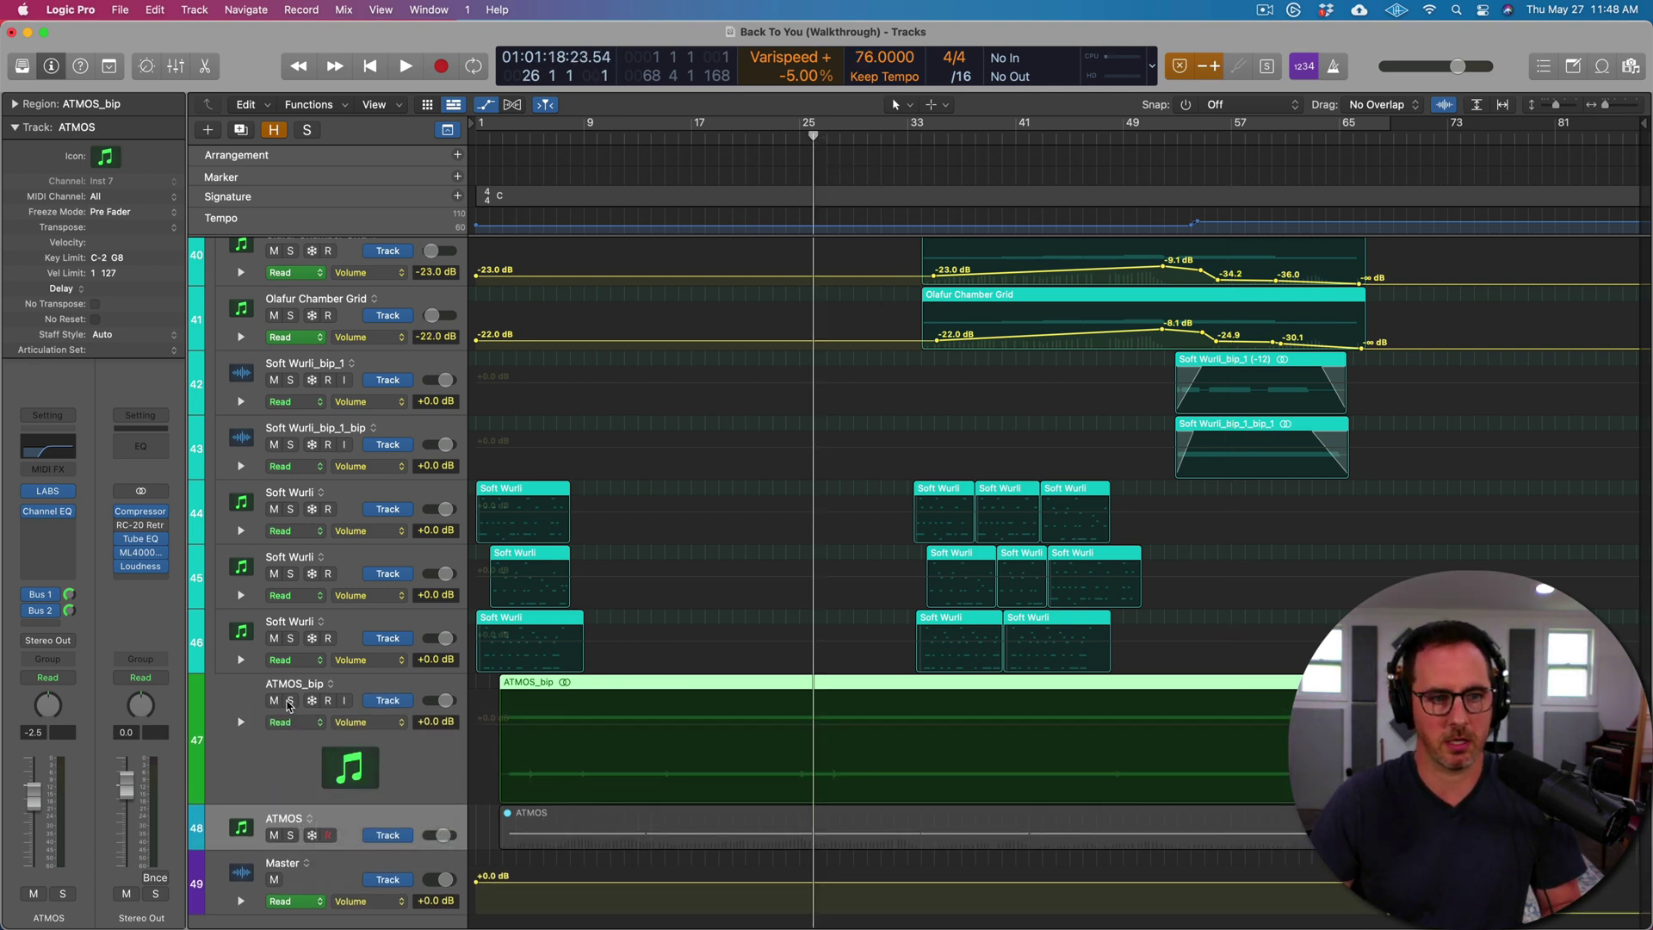
pyautogui.click(289, 701)
pyautogui.press('space')
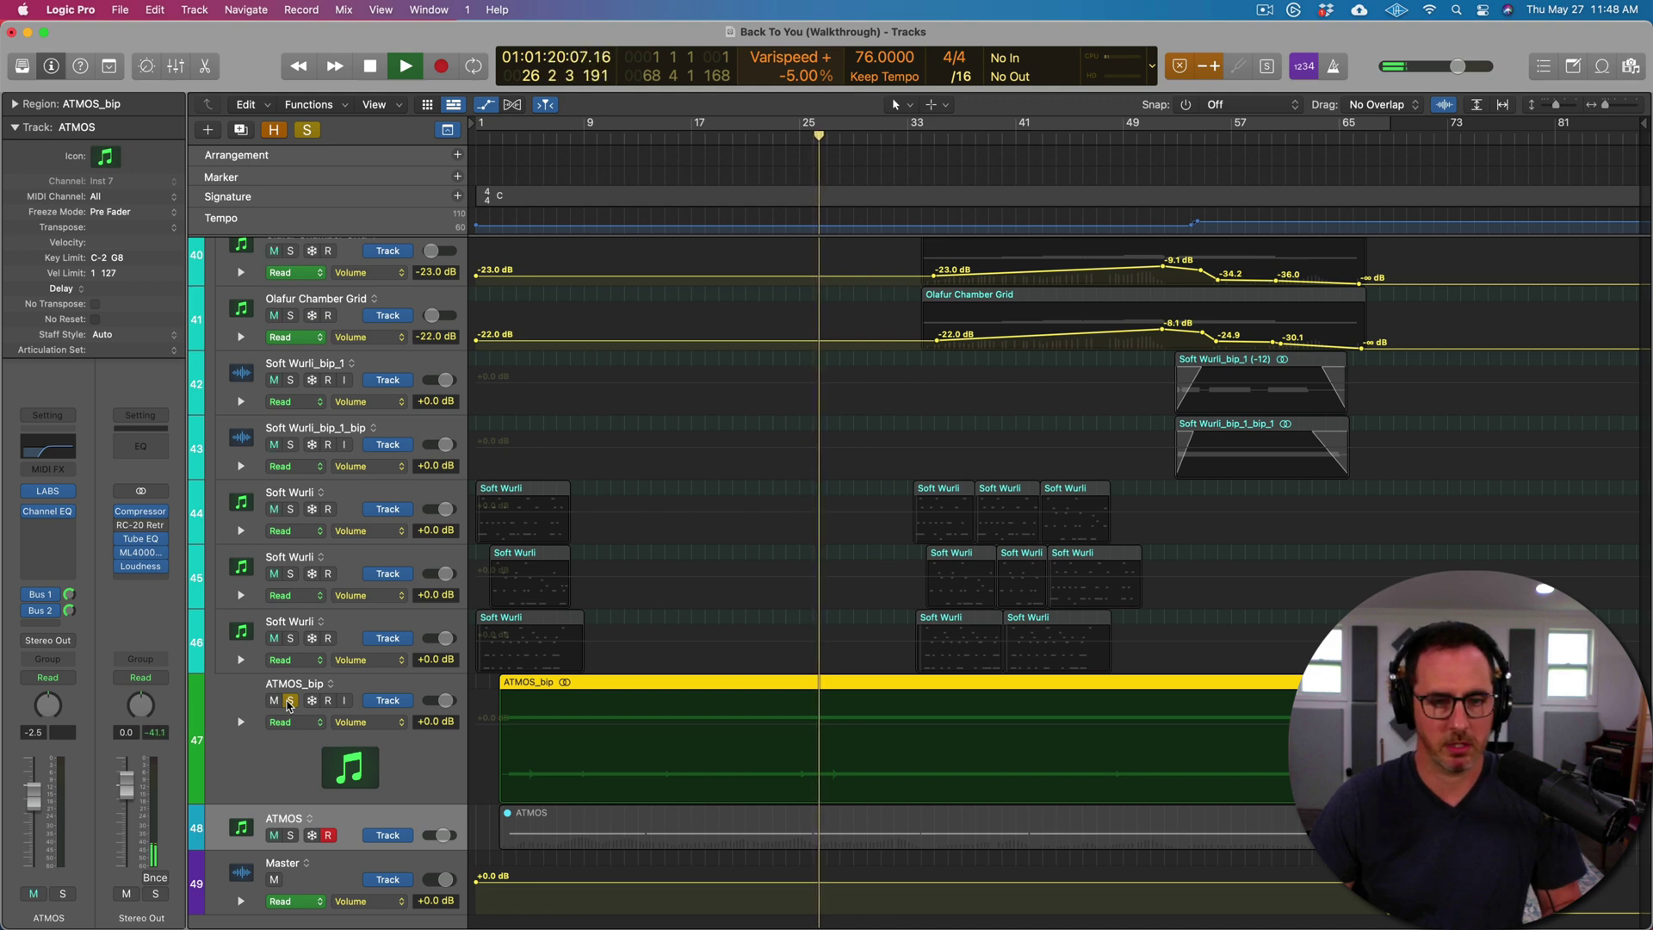
pyautogui.press('super+Down')
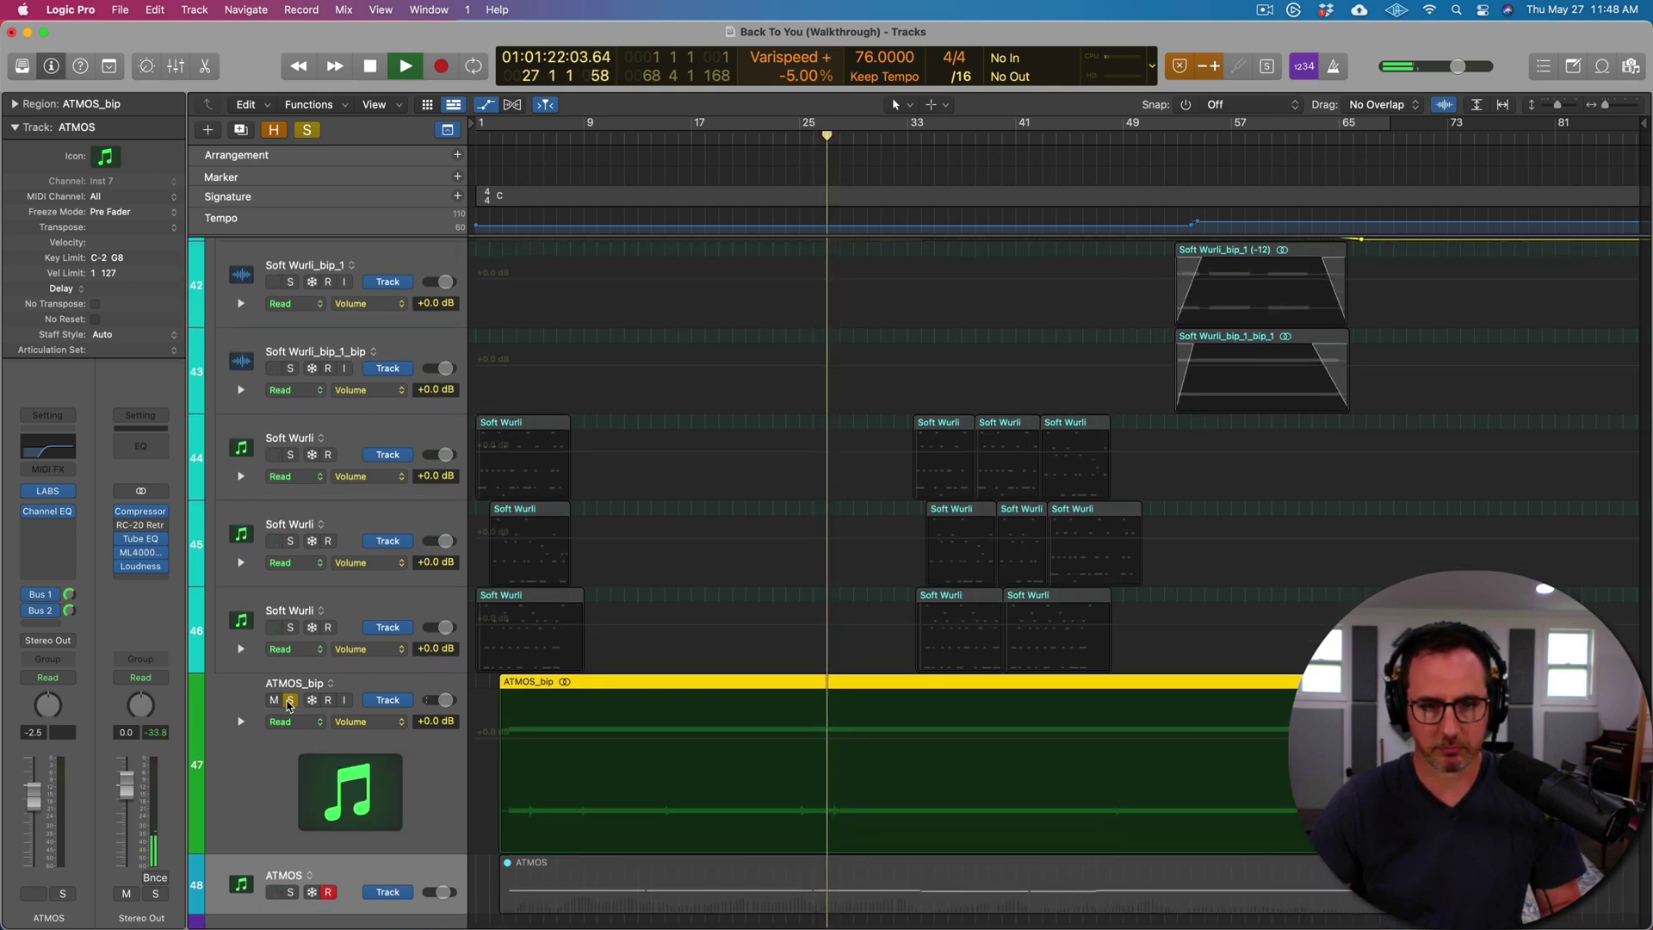
pyautogui.press('super+Down')
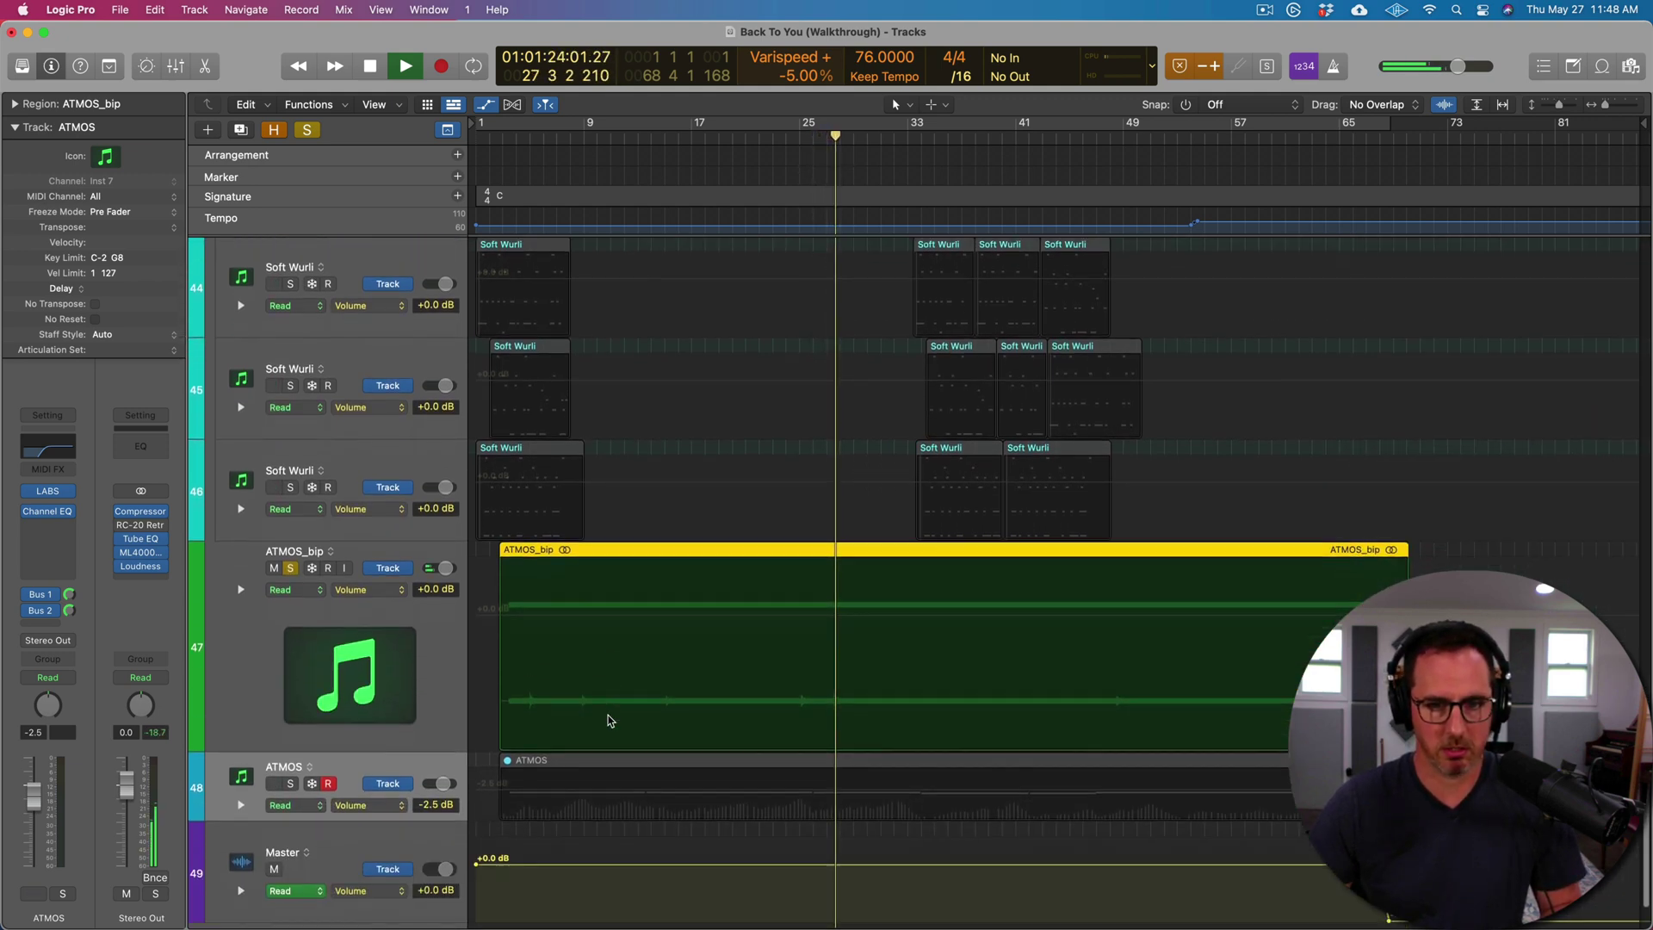
pyautogui.scroll(-1, 610, 720)
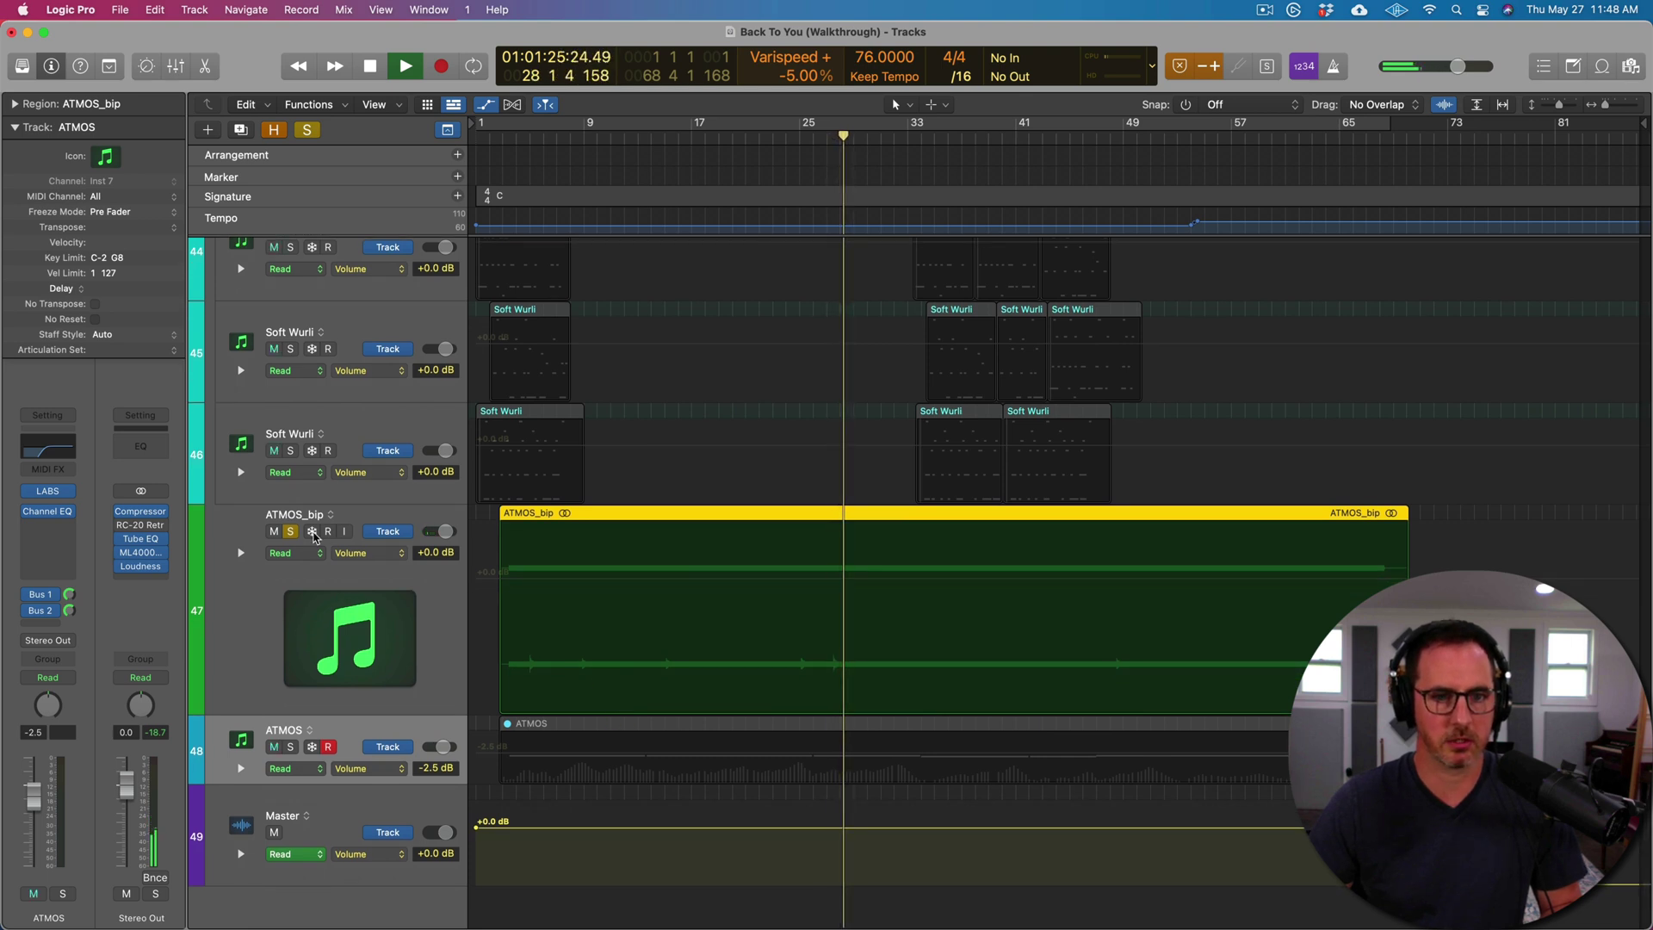
# Unsolo the ATMOS_bip track during playback and toggle its mute to compare the full mix with and without it, leaving it unmuted
pyautogui.press('s')
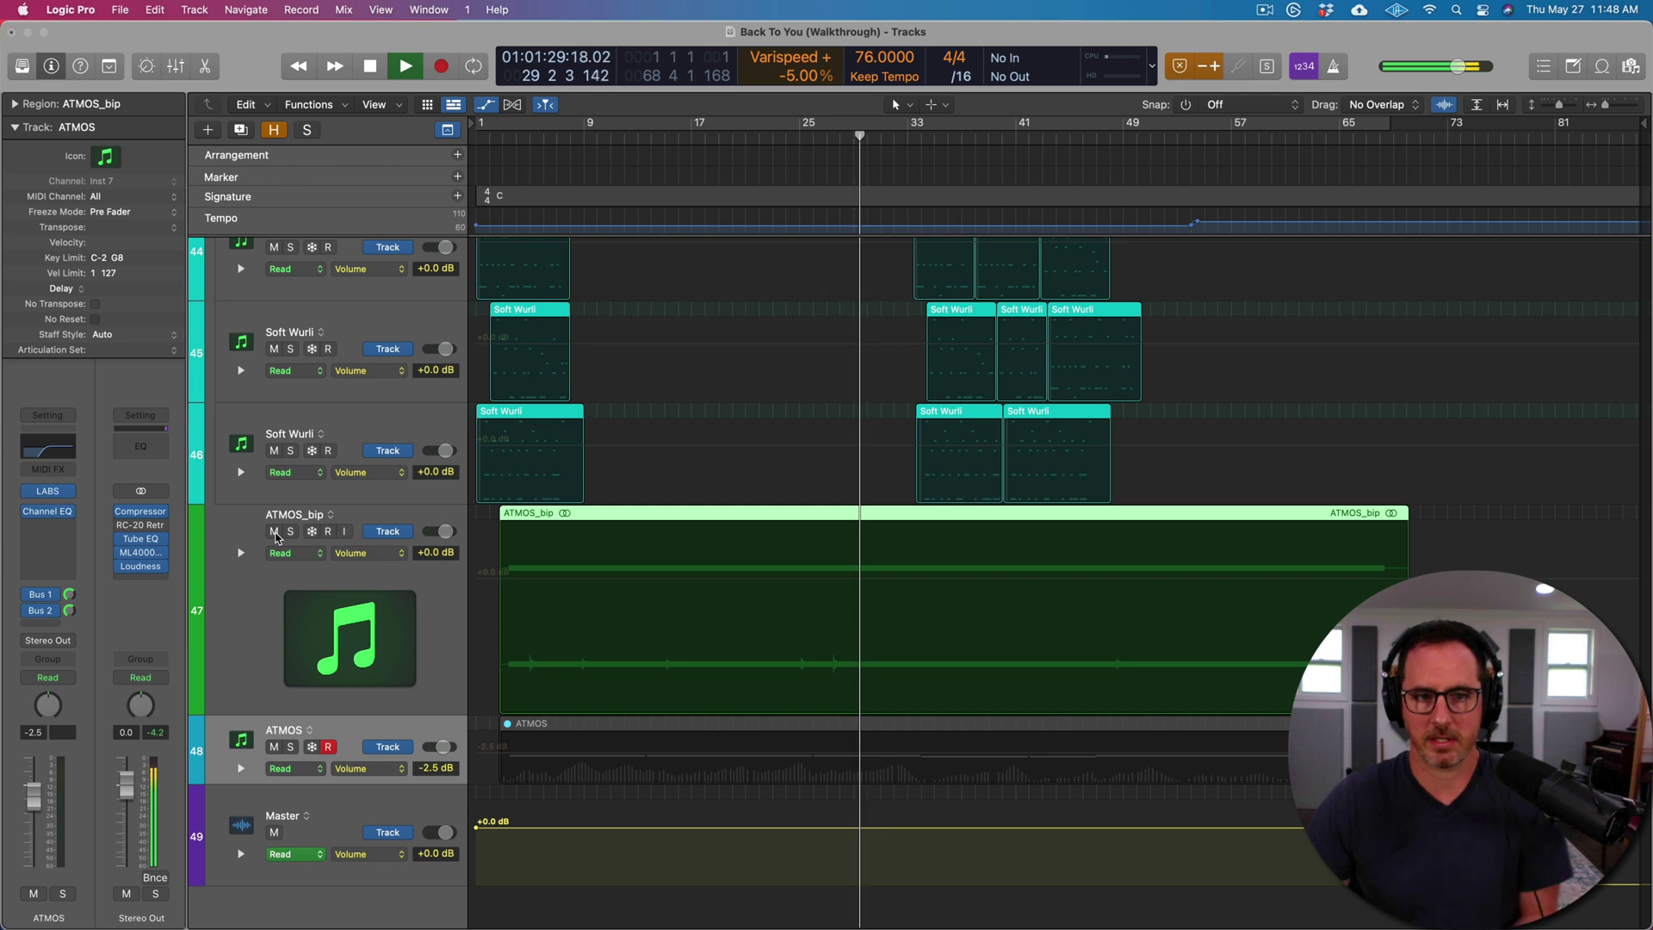
pyautogui.click(809, 360)
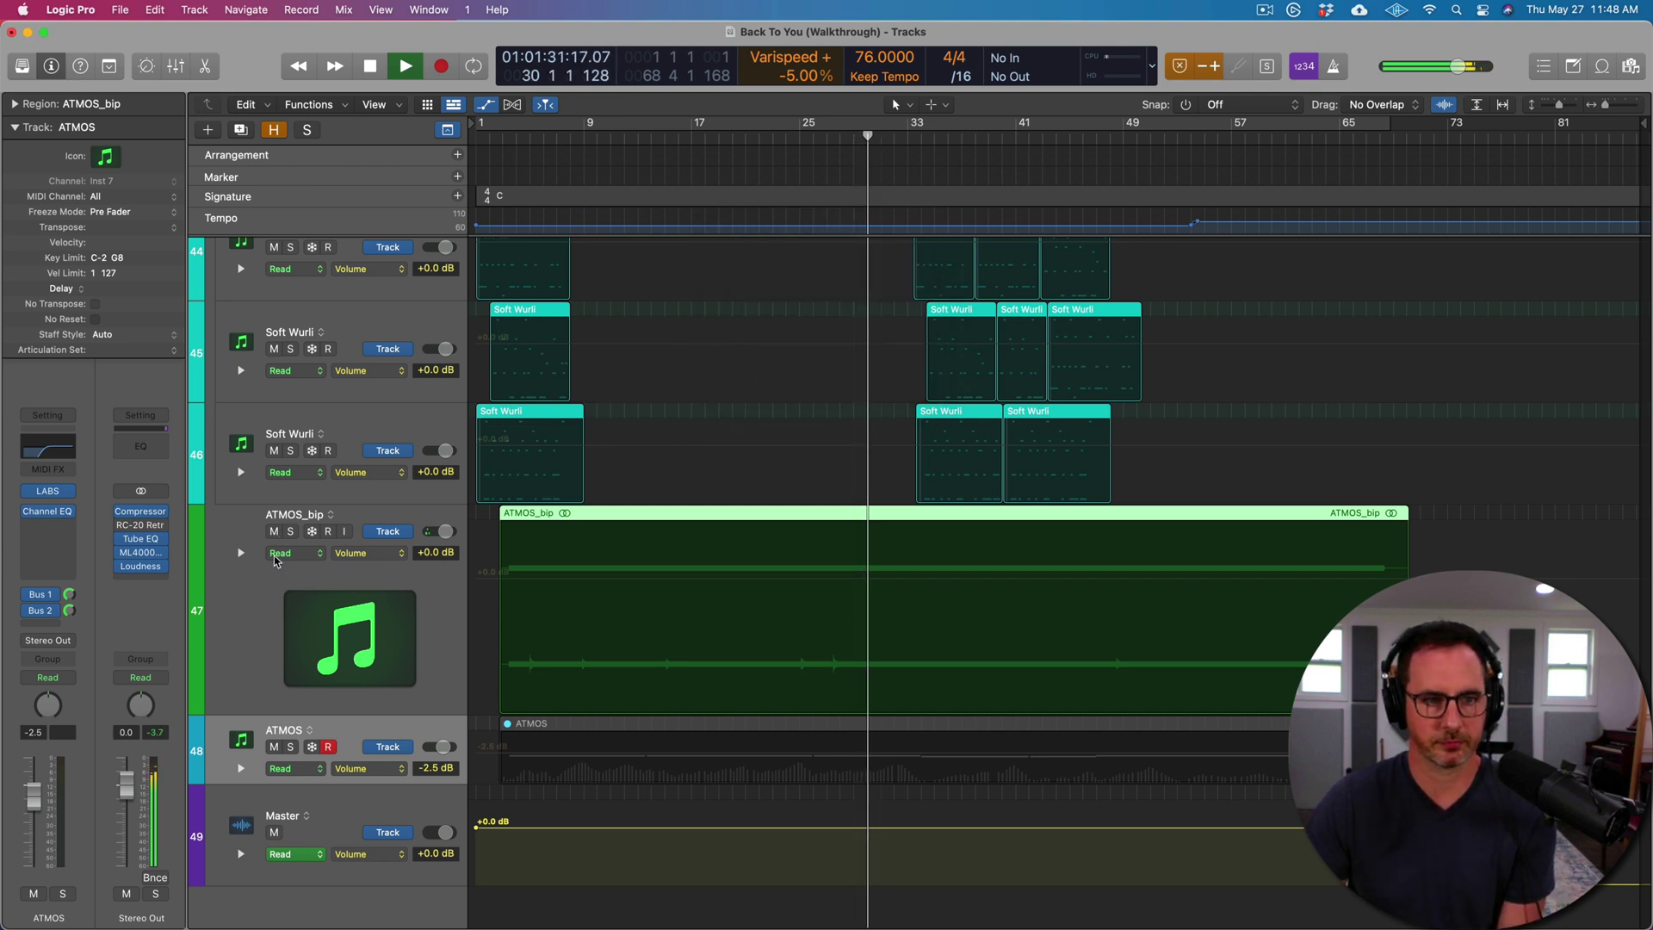
pyautogui.click(274, 531)
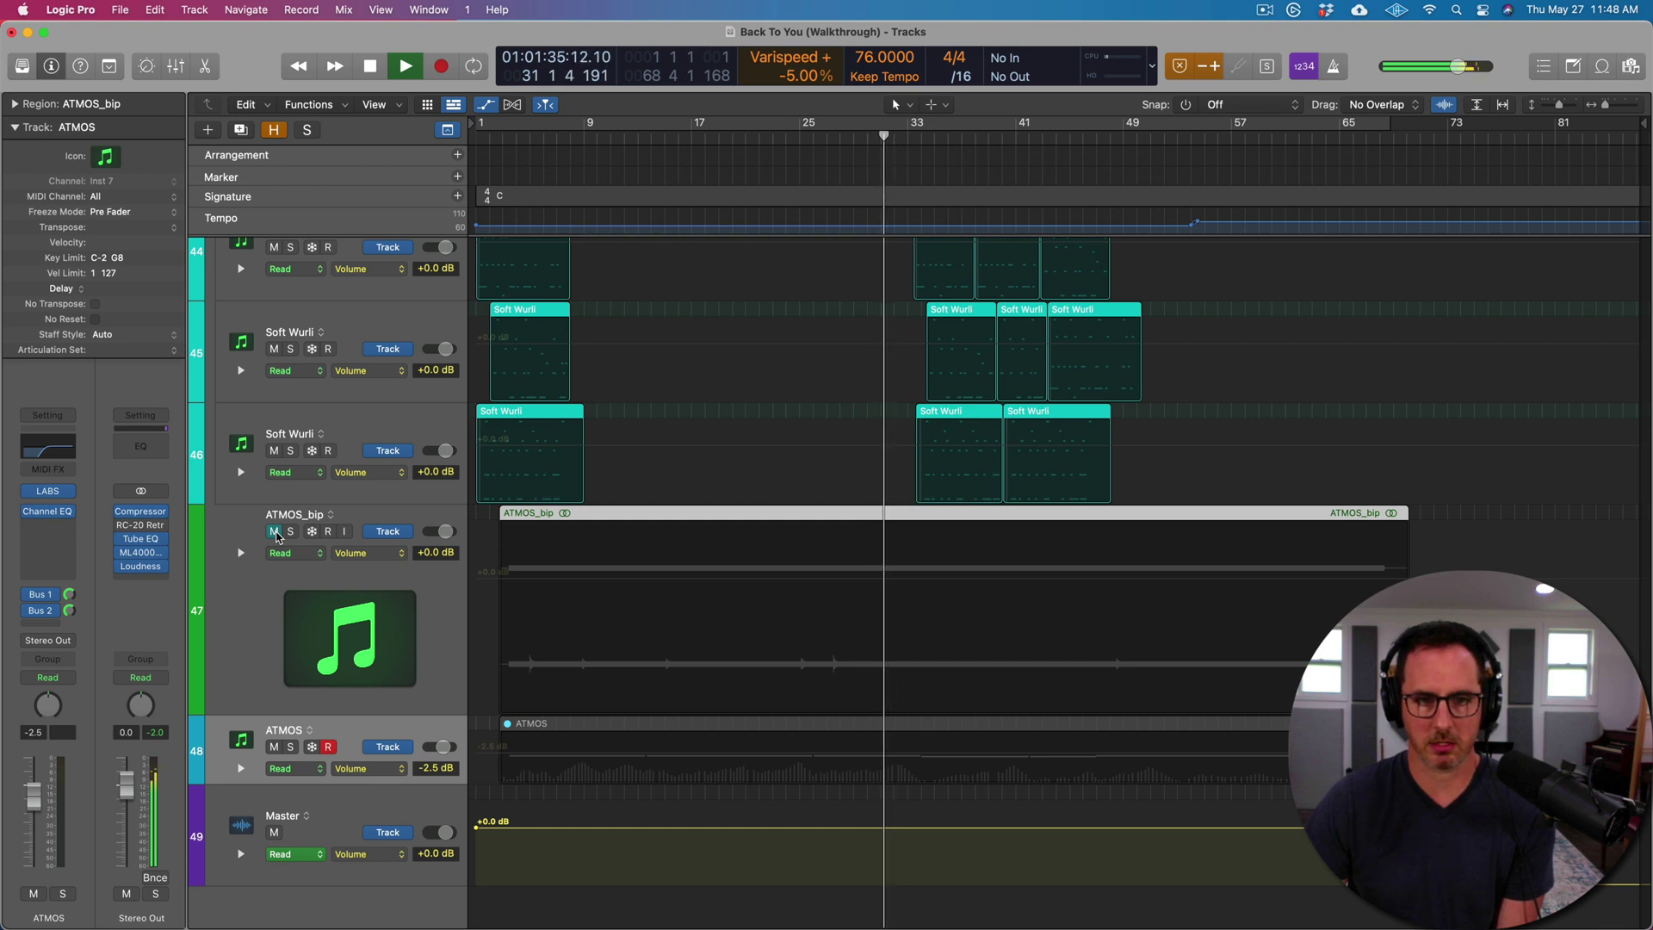
pyautogui.click(275, 533)
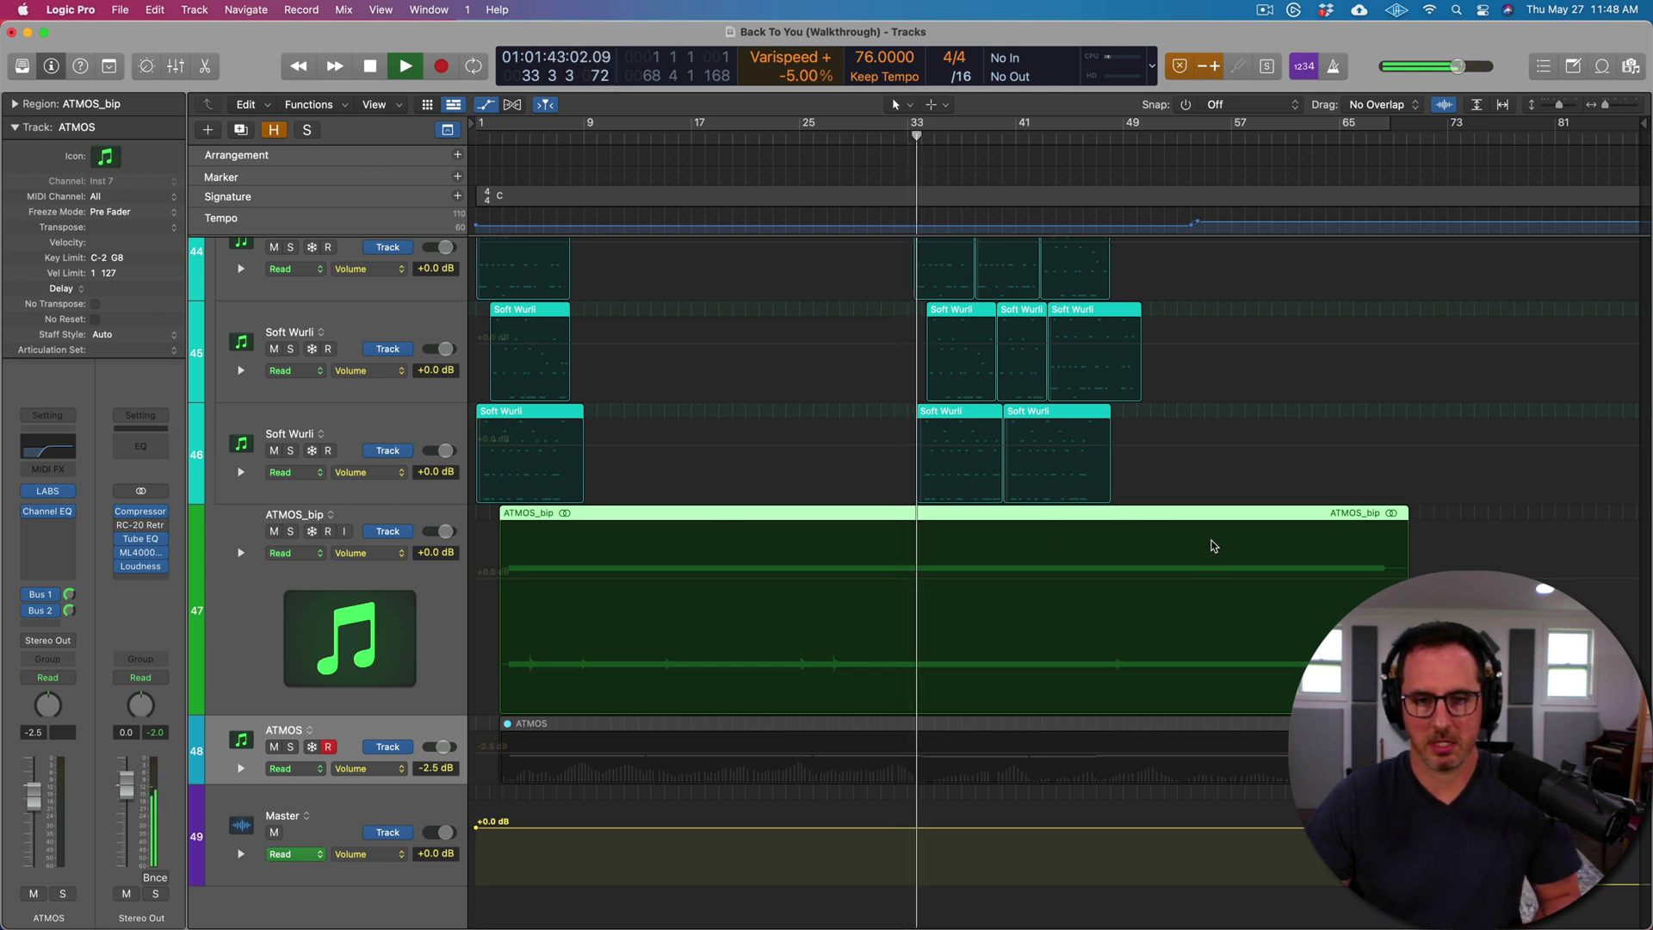
# Stop playback, review the whole arrangement, and select the PAD stack to examine its volume automation and the pad tracks inside it
pyautogui.scroll(3, 1286, 553)
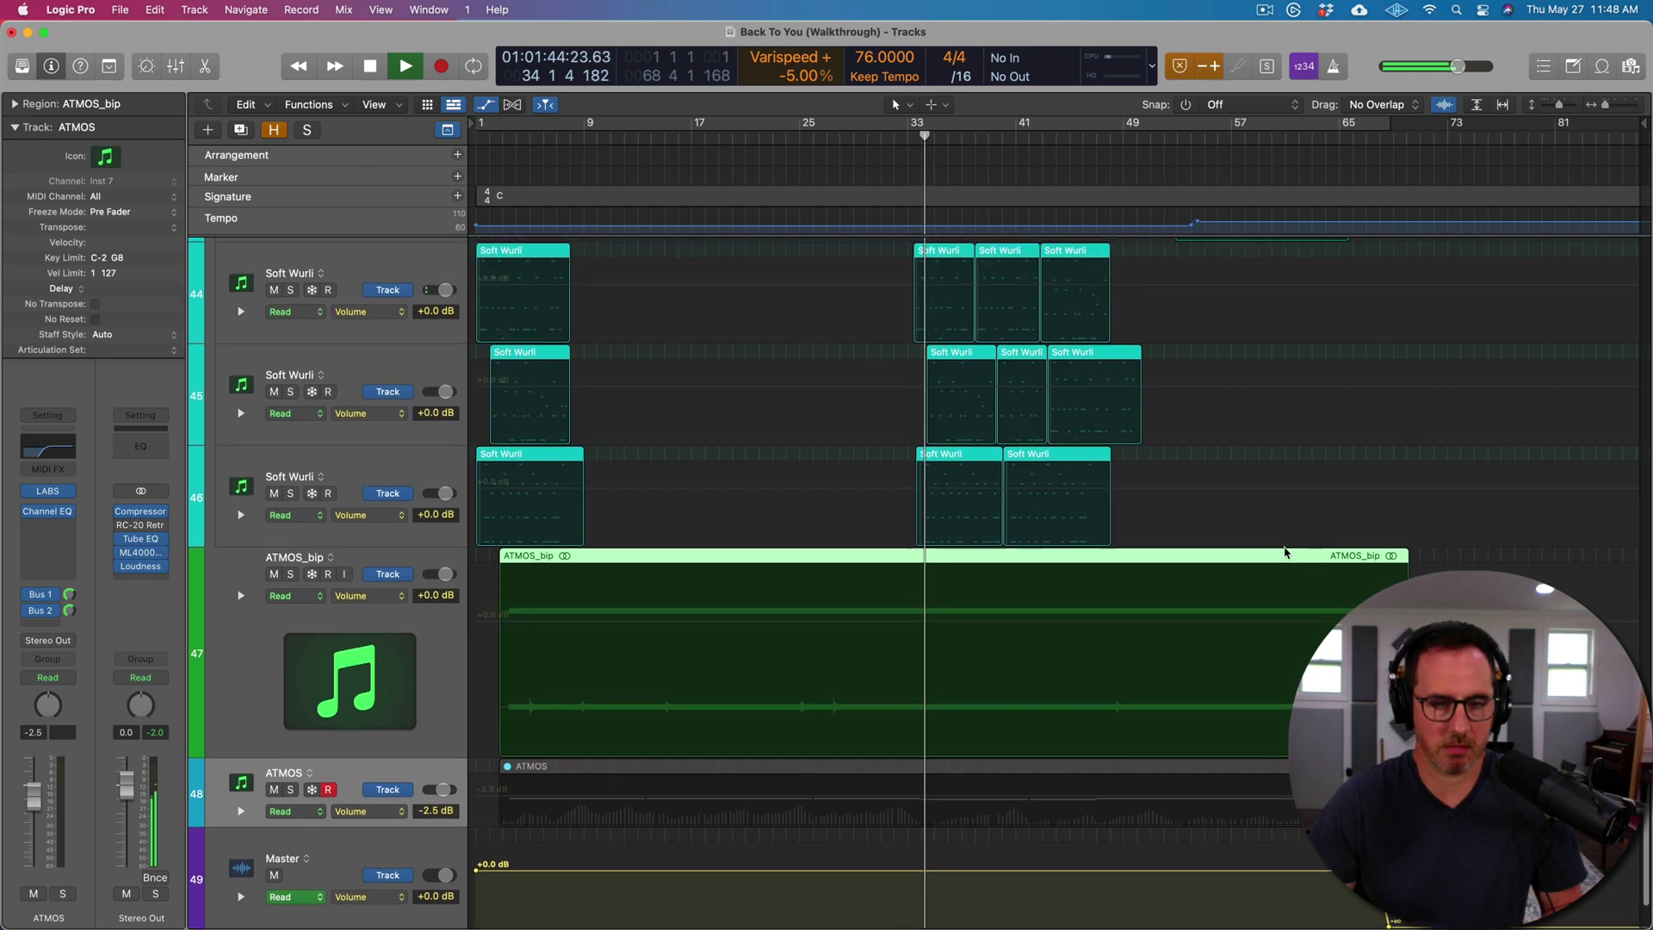
pyautogui.scroll(10, 1285, 553)
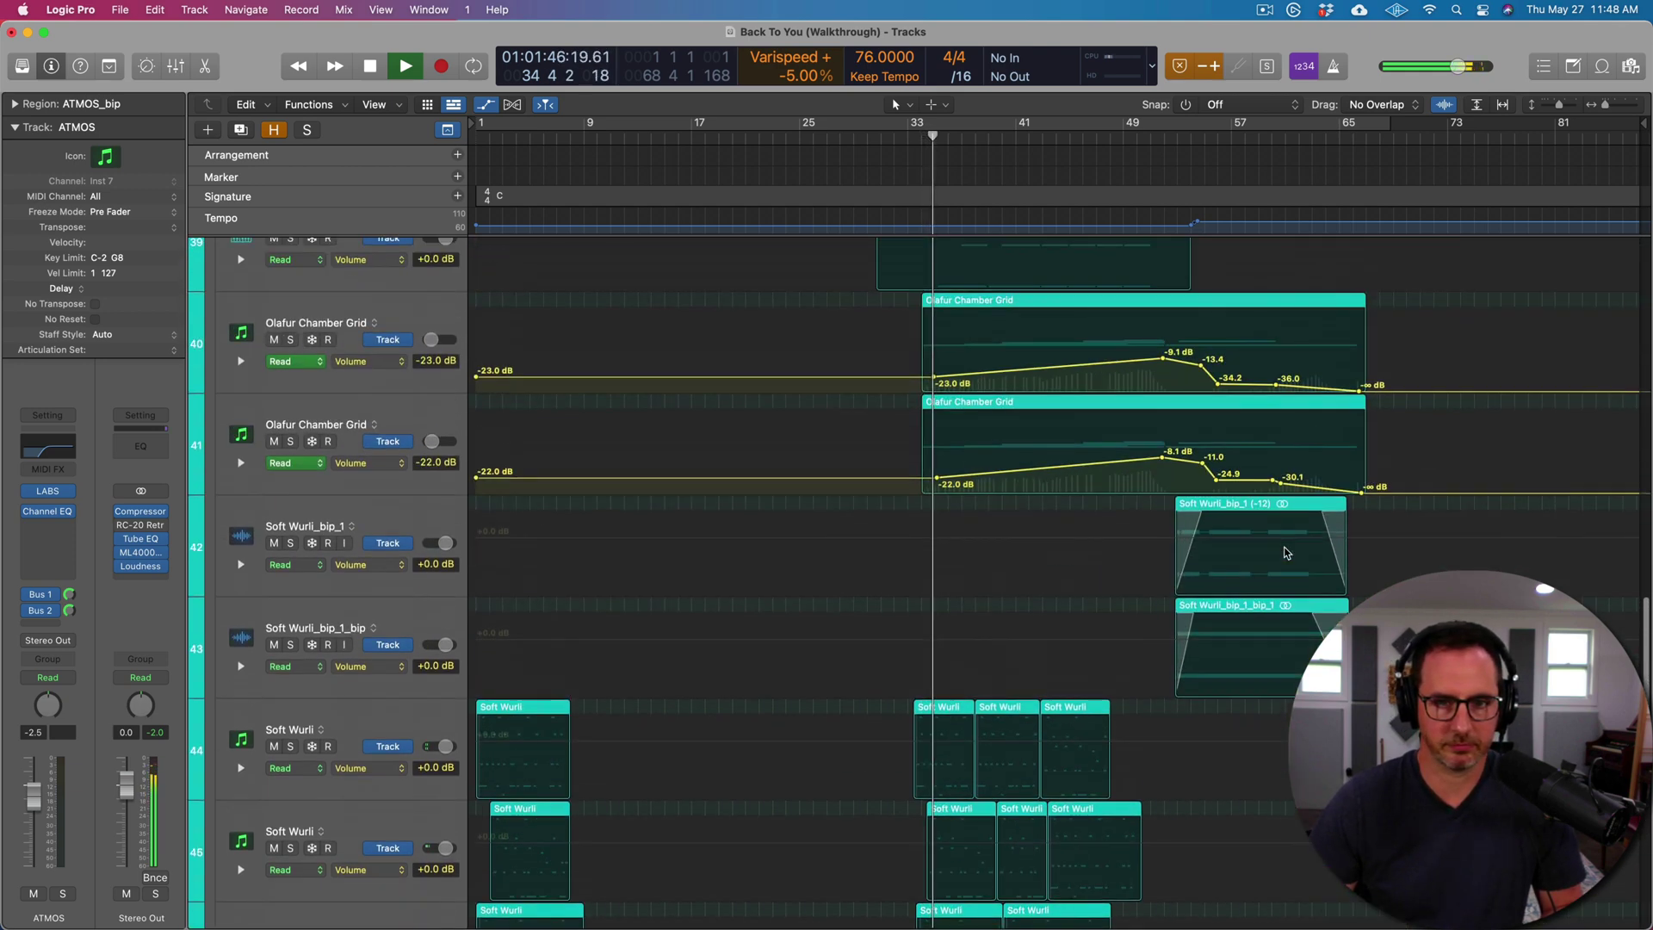
pyautogui.scroll(15, 1286, 553)
pyautogui.press('space')
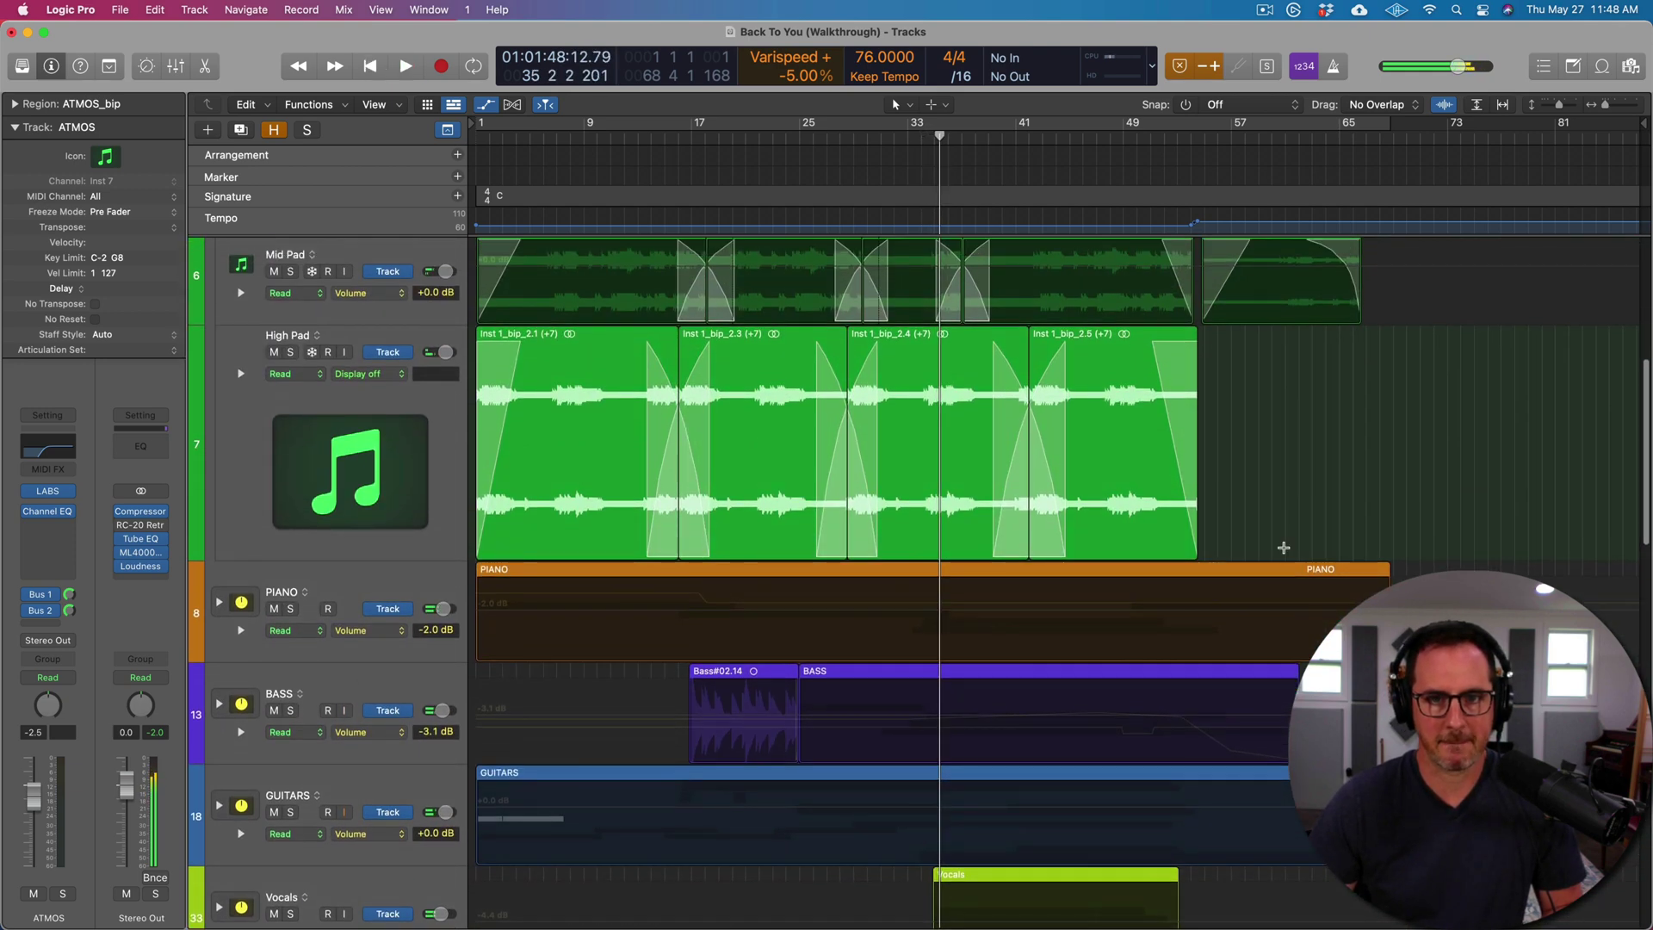
pyautogui.scroll(5, 1284, 548)
pyautogui.scroll(-5, 1284, 548)
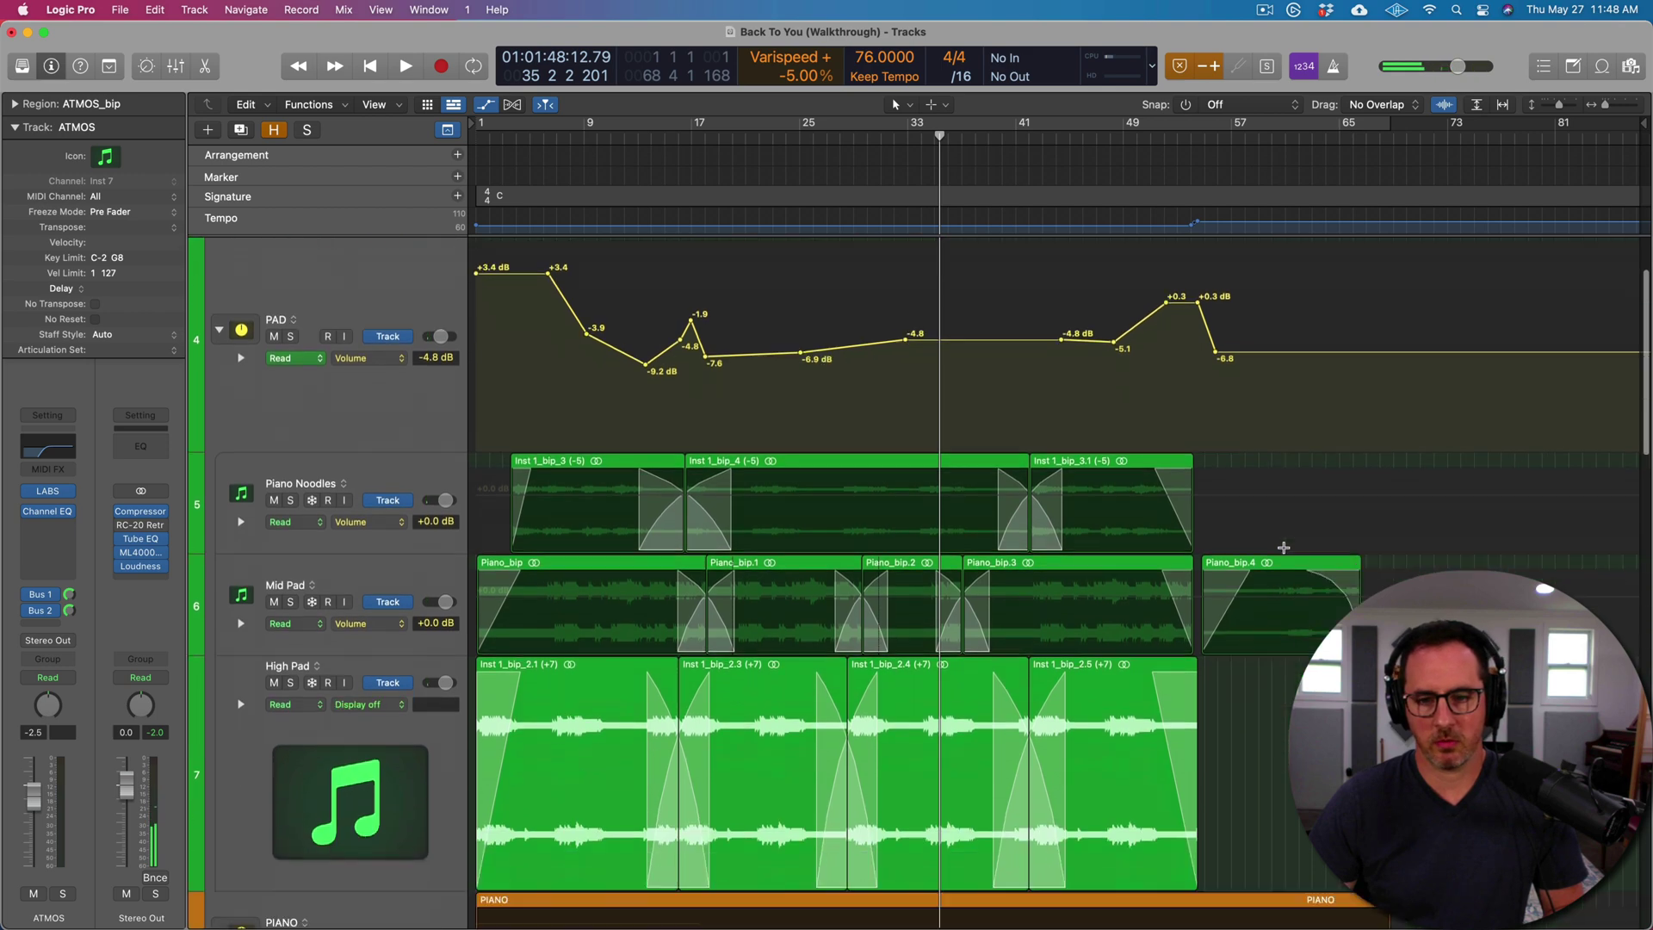
pyautogui.scroll(-8, 1284, 547)
pyautogui.scroll(9, 1285, 553)
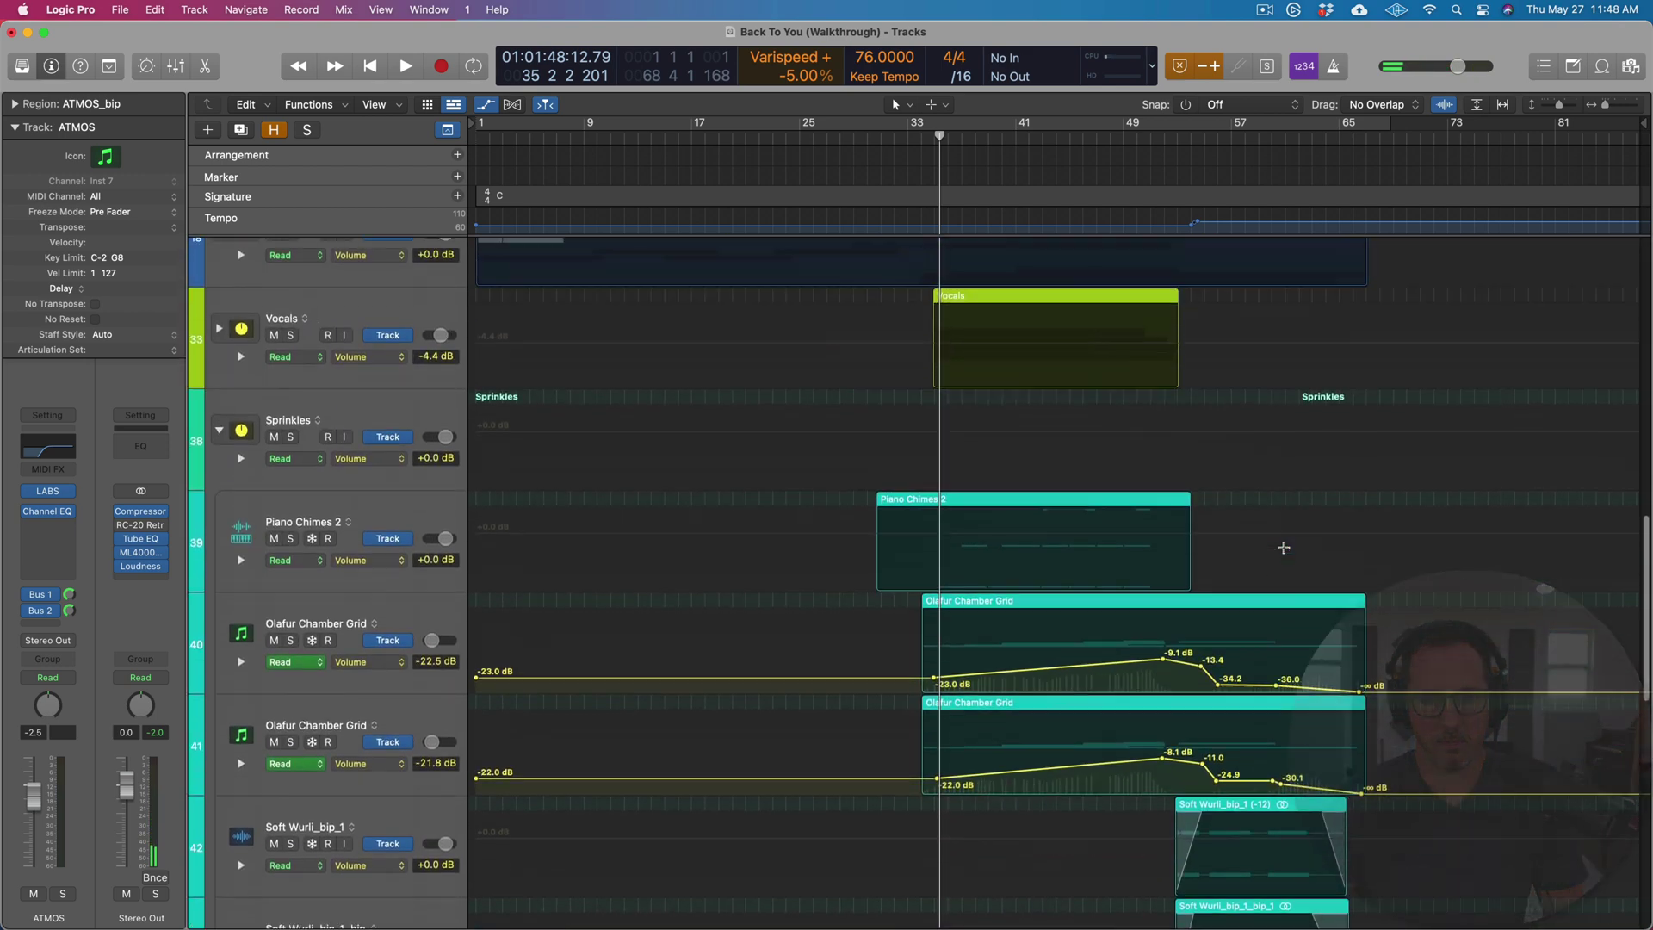
pyautogui.scroll(5, 1285, 553)
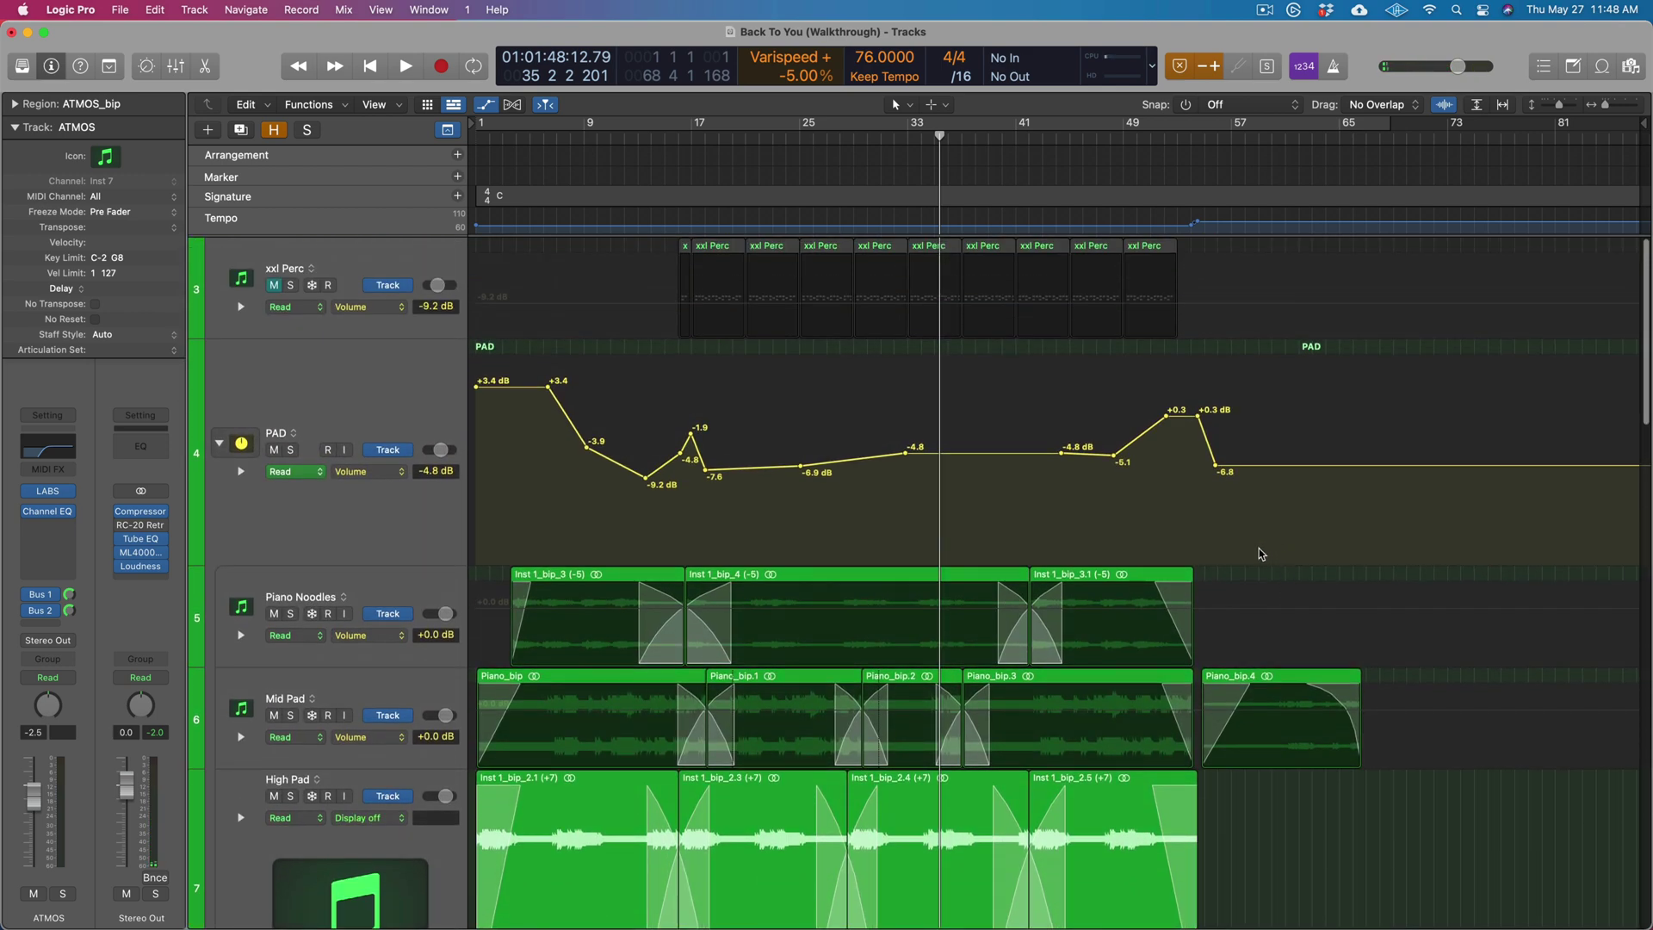
pyautogui.click(306, 372)
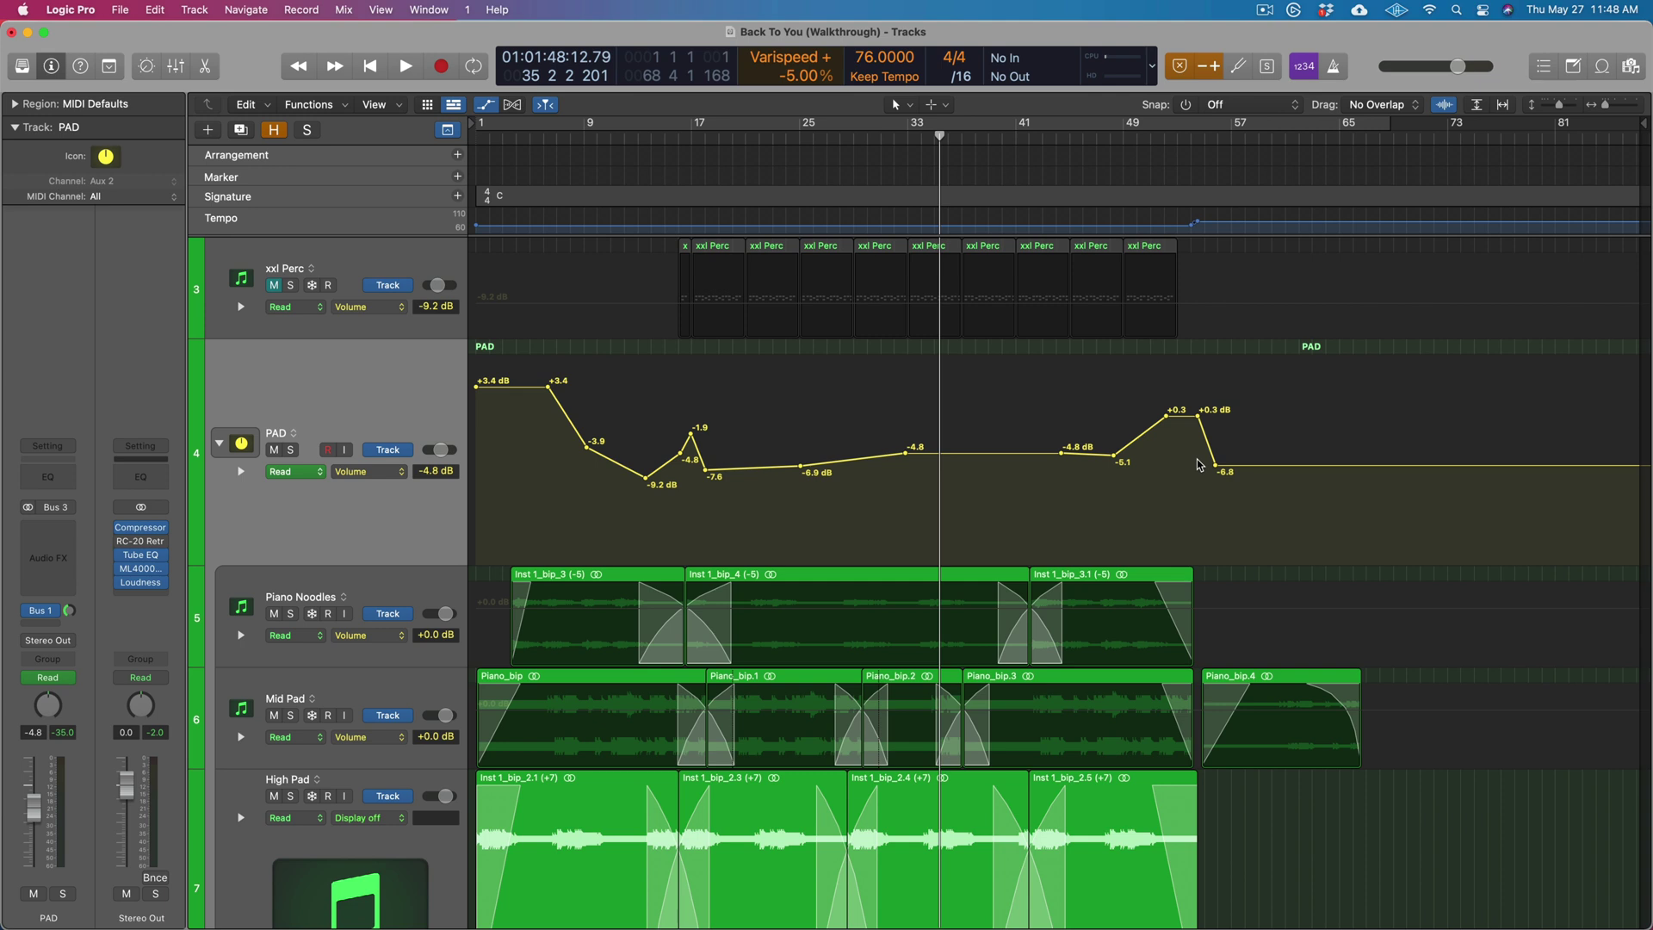
pyautogui.scroll(-3, 1195, 465)
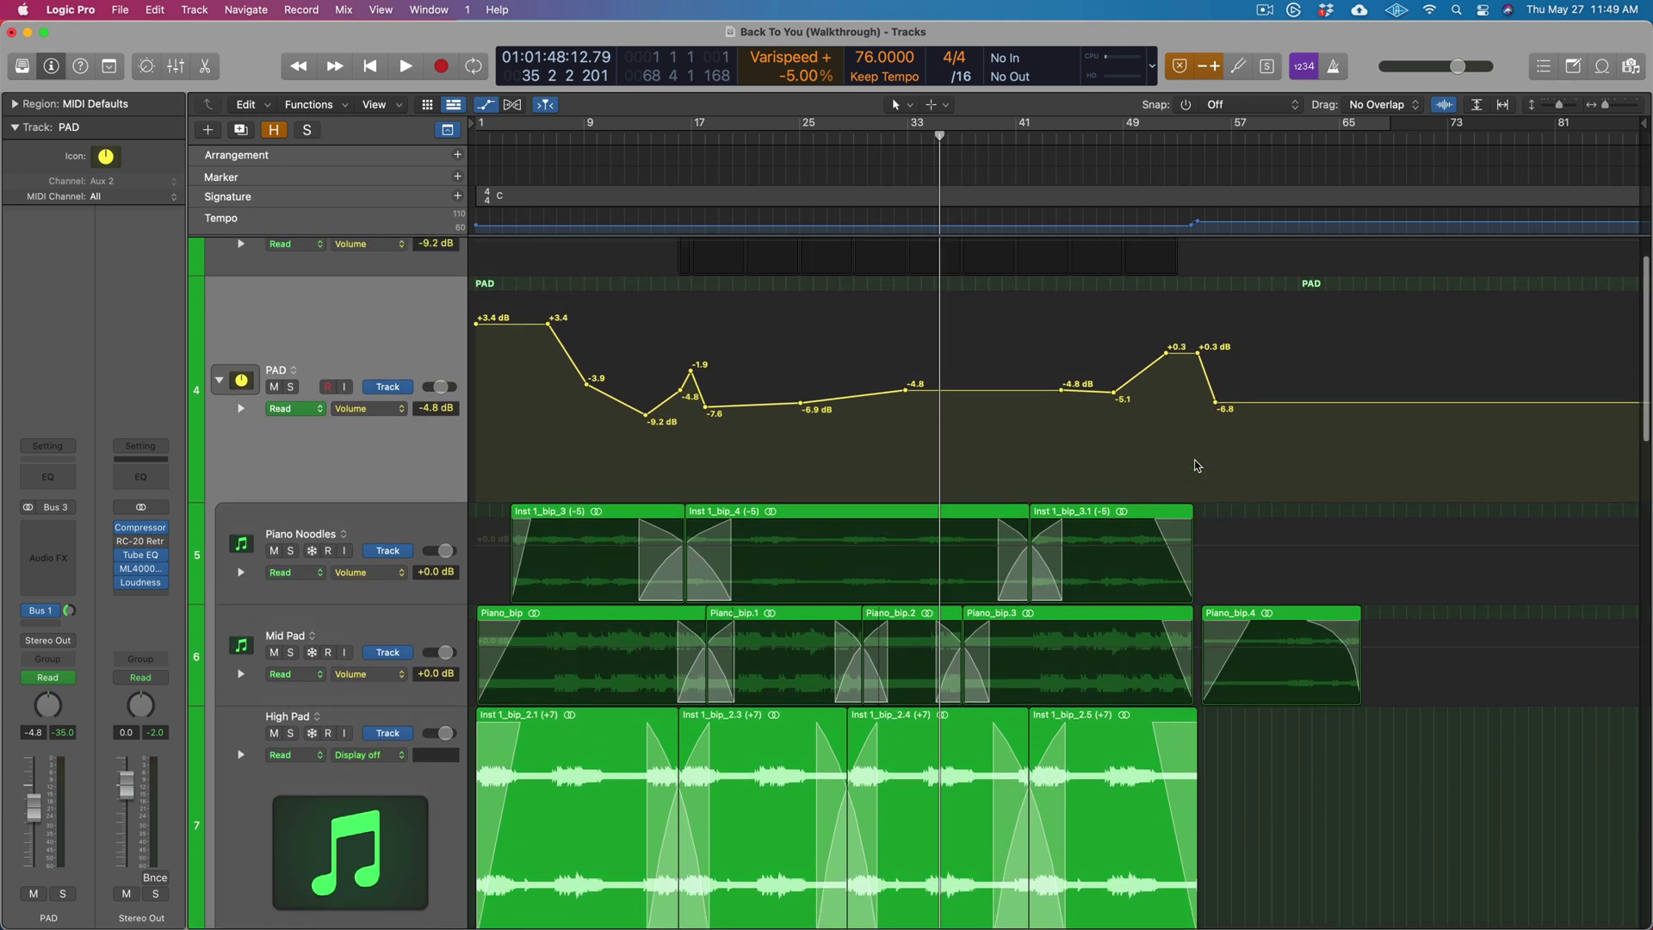
pyautogui.scroll(-1, 1195, 465)
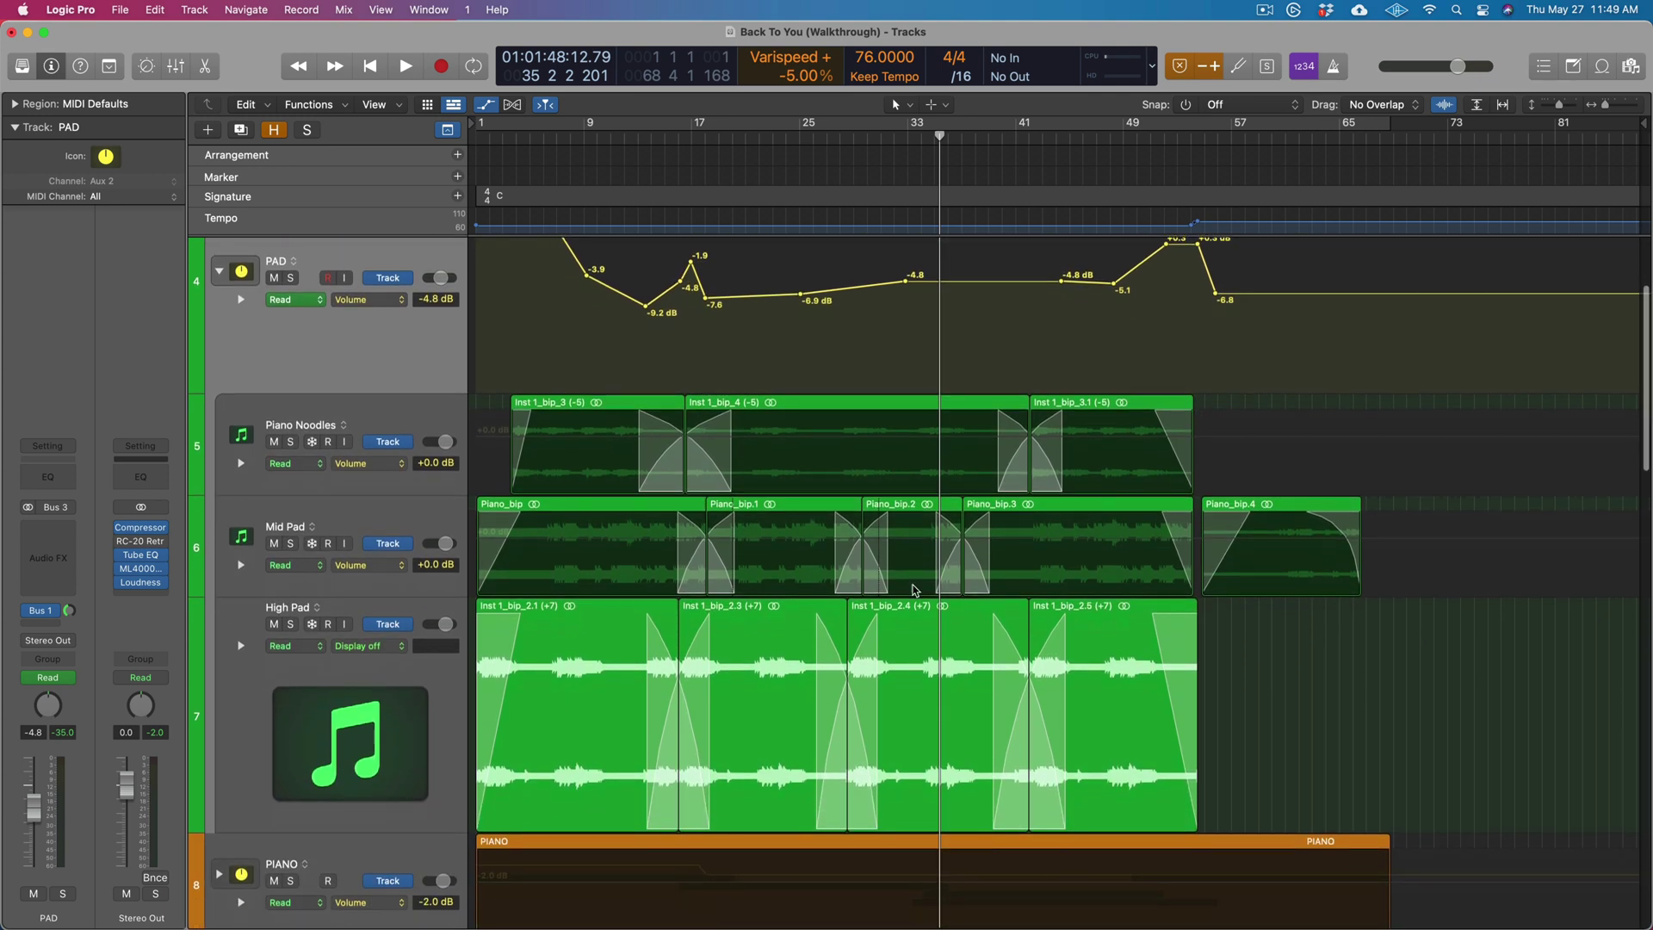
# Select the High Pad and Mid Pad tracks in turn, and review the PAD stack's volume automation and pad regions alongside the other instrument stacks
pyautogui.click(387, 675)
pyautogui.click(399, 526)
pyautogui.scroll(3, 422, 525)
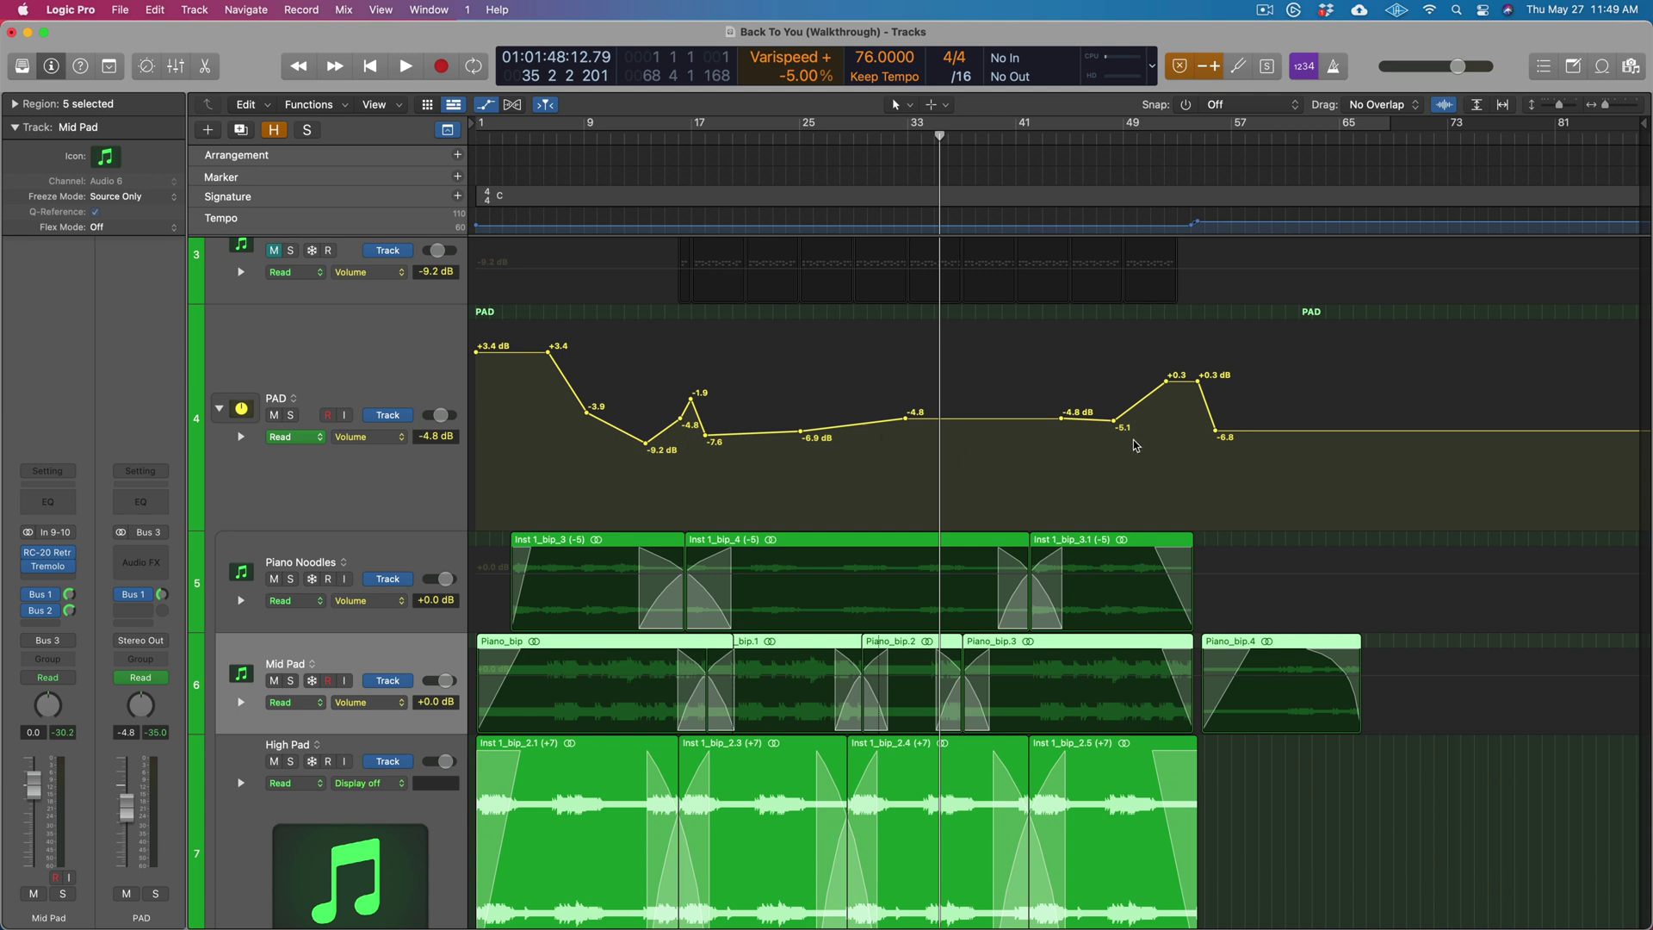
pyautogui.scroll(-5, 1135, 446)
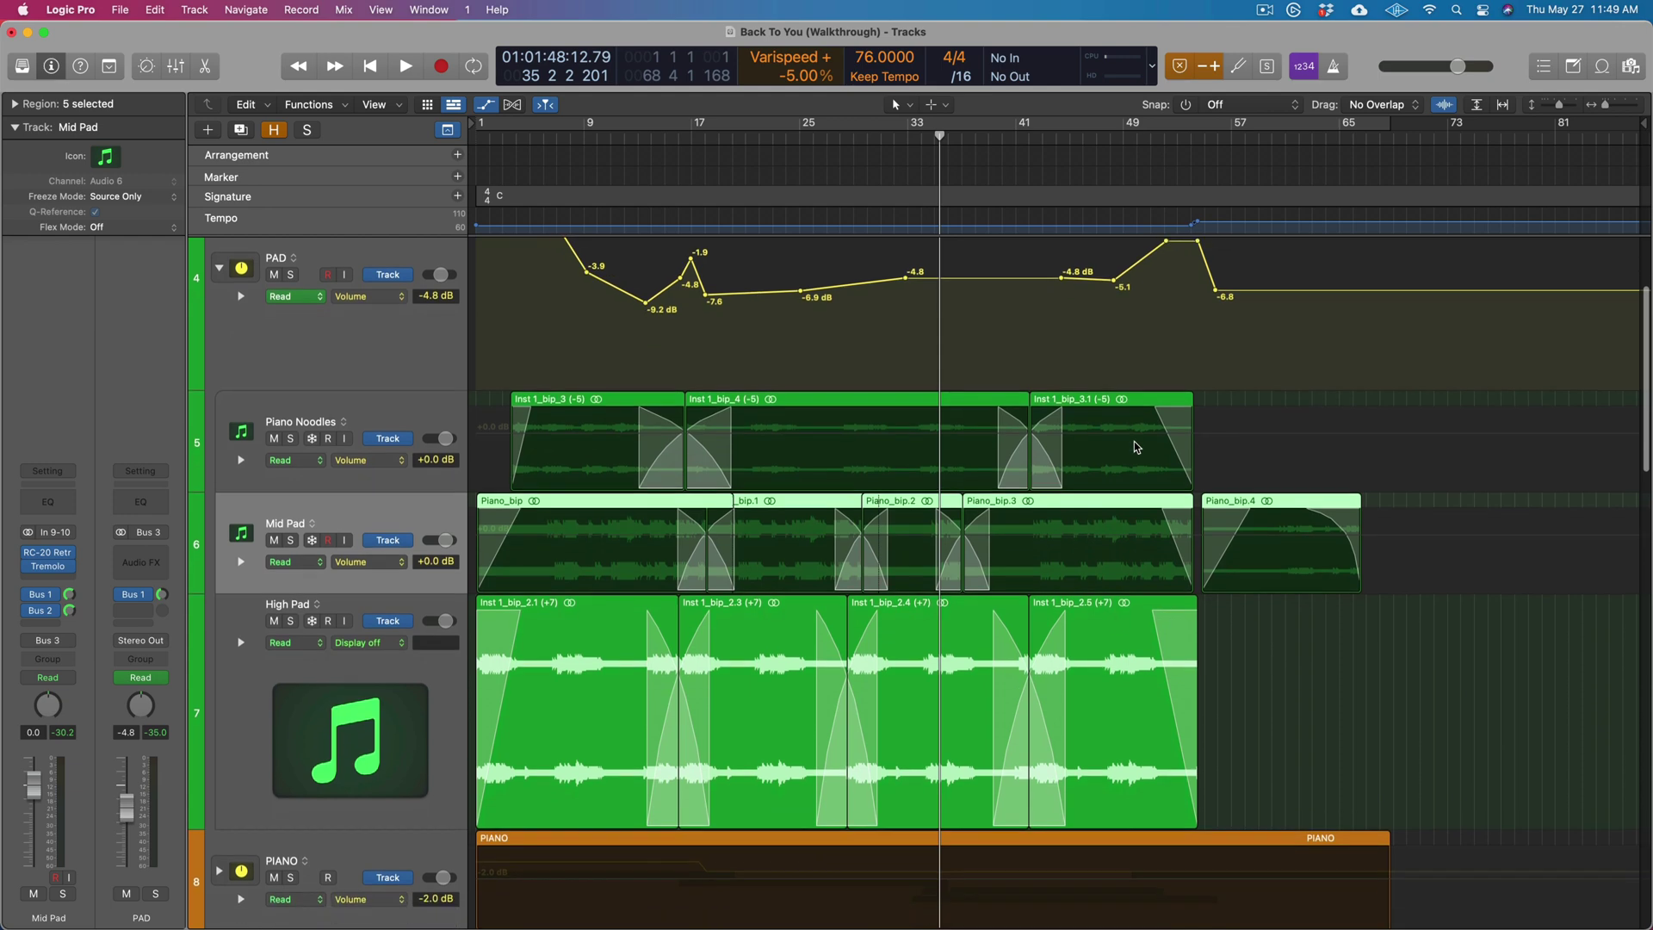
pyautogui.scroll(-10, 1135, 446)
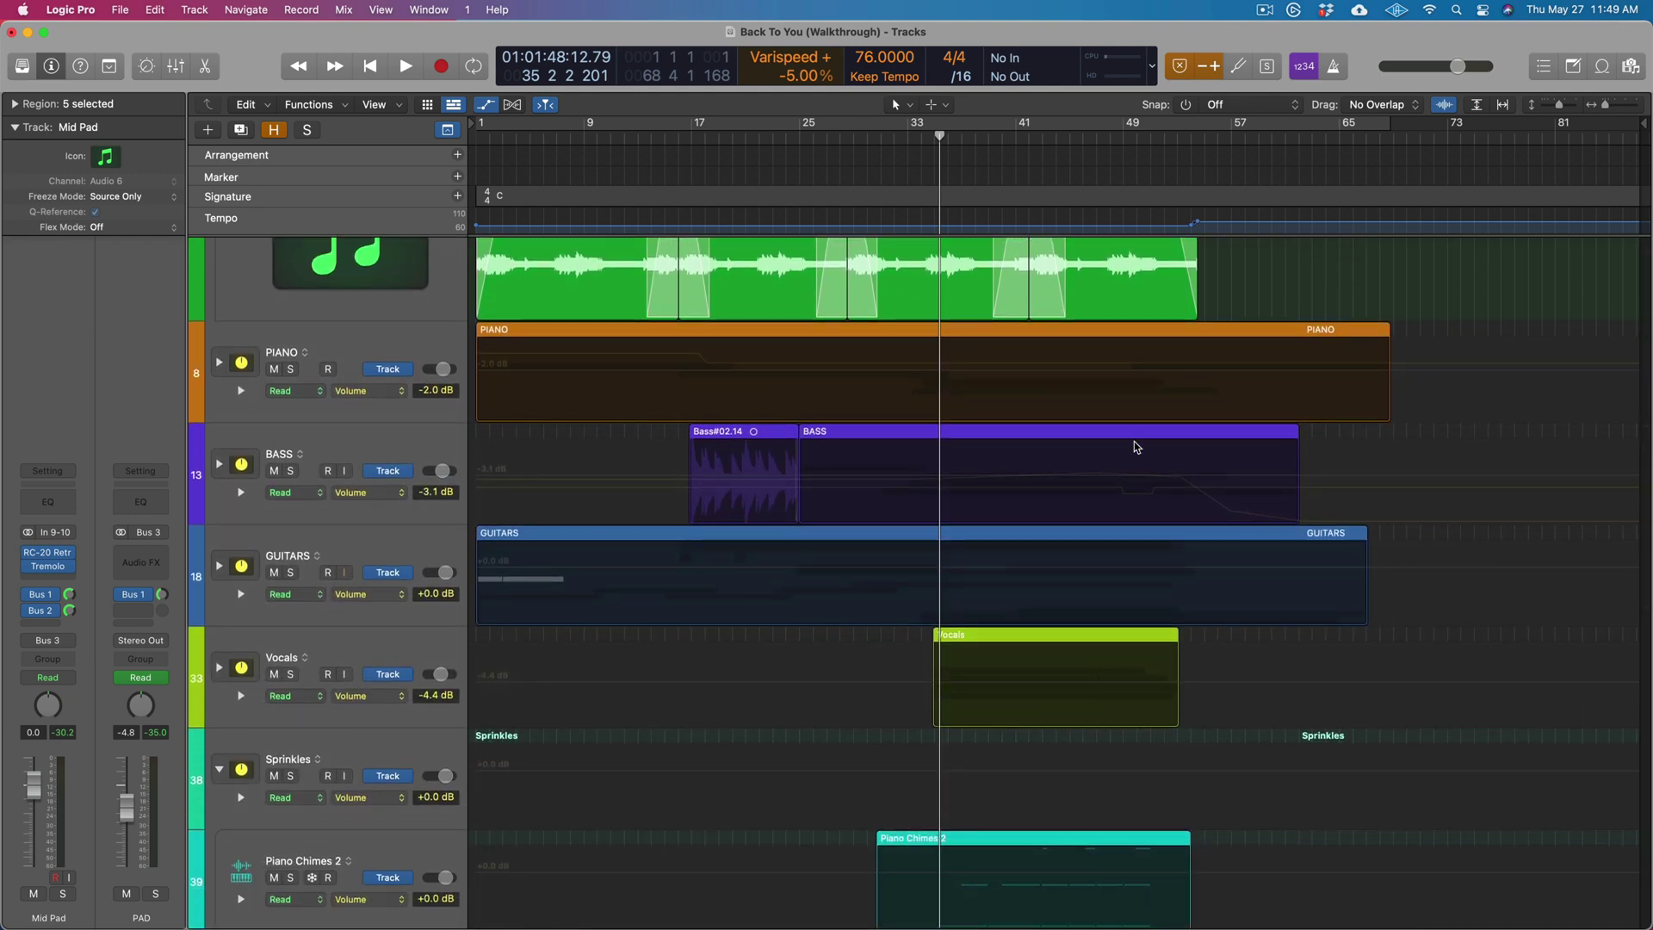
pyautogui.scroll(5, 1135, 446)
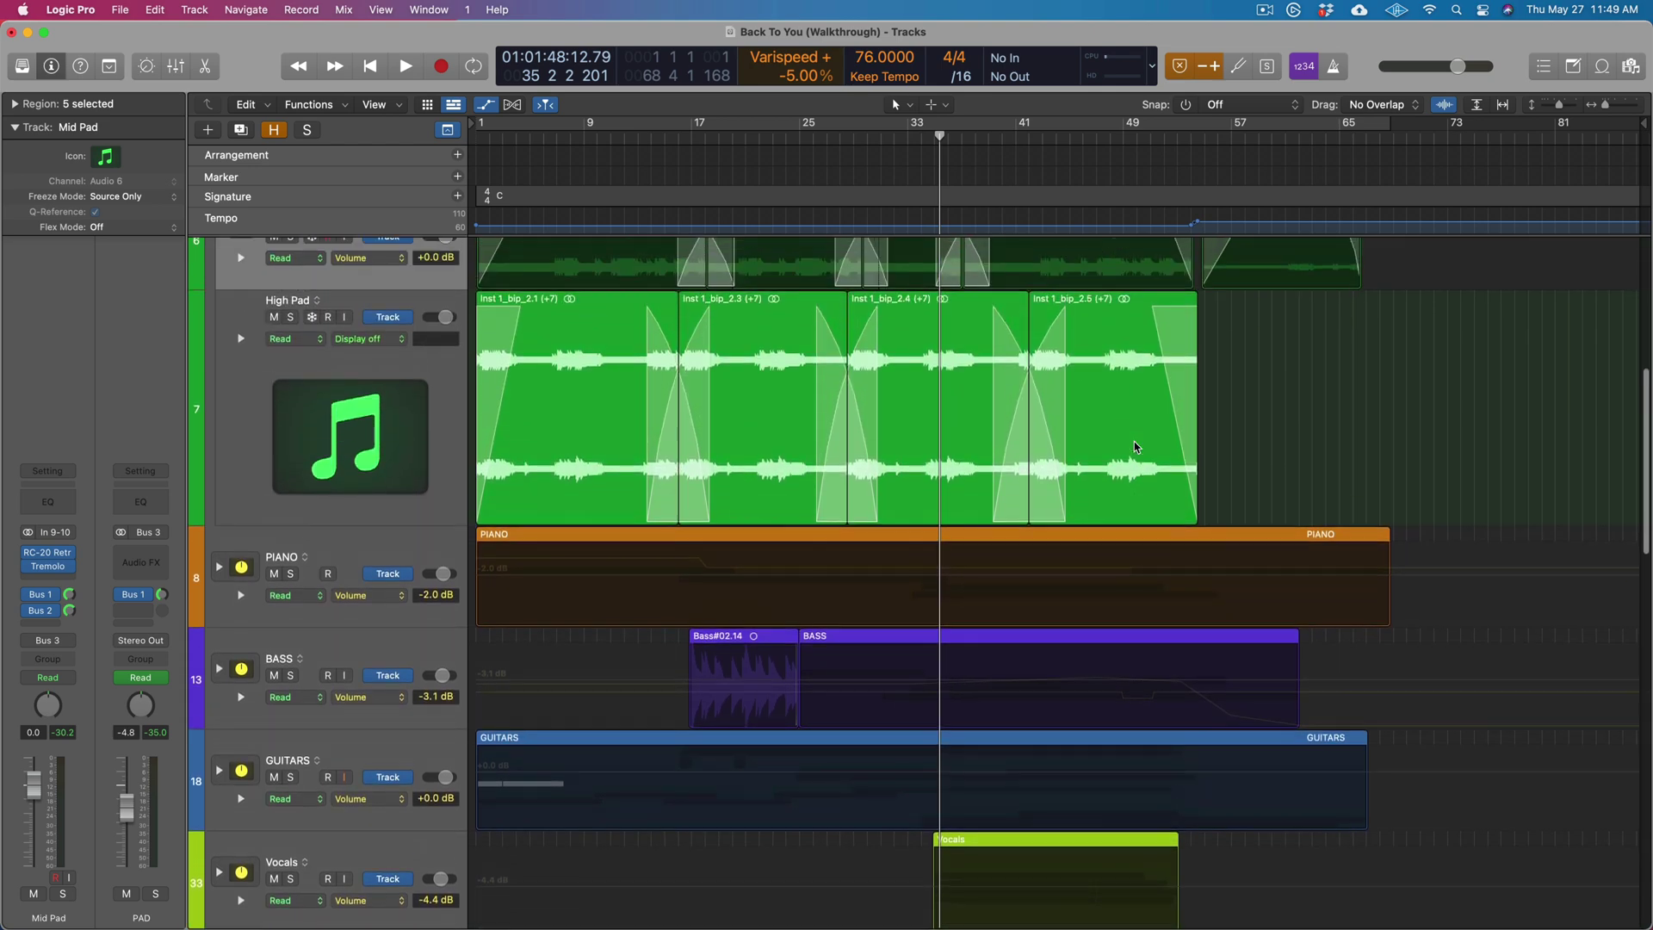
pyautogui.scroll(10, 1134, 440)
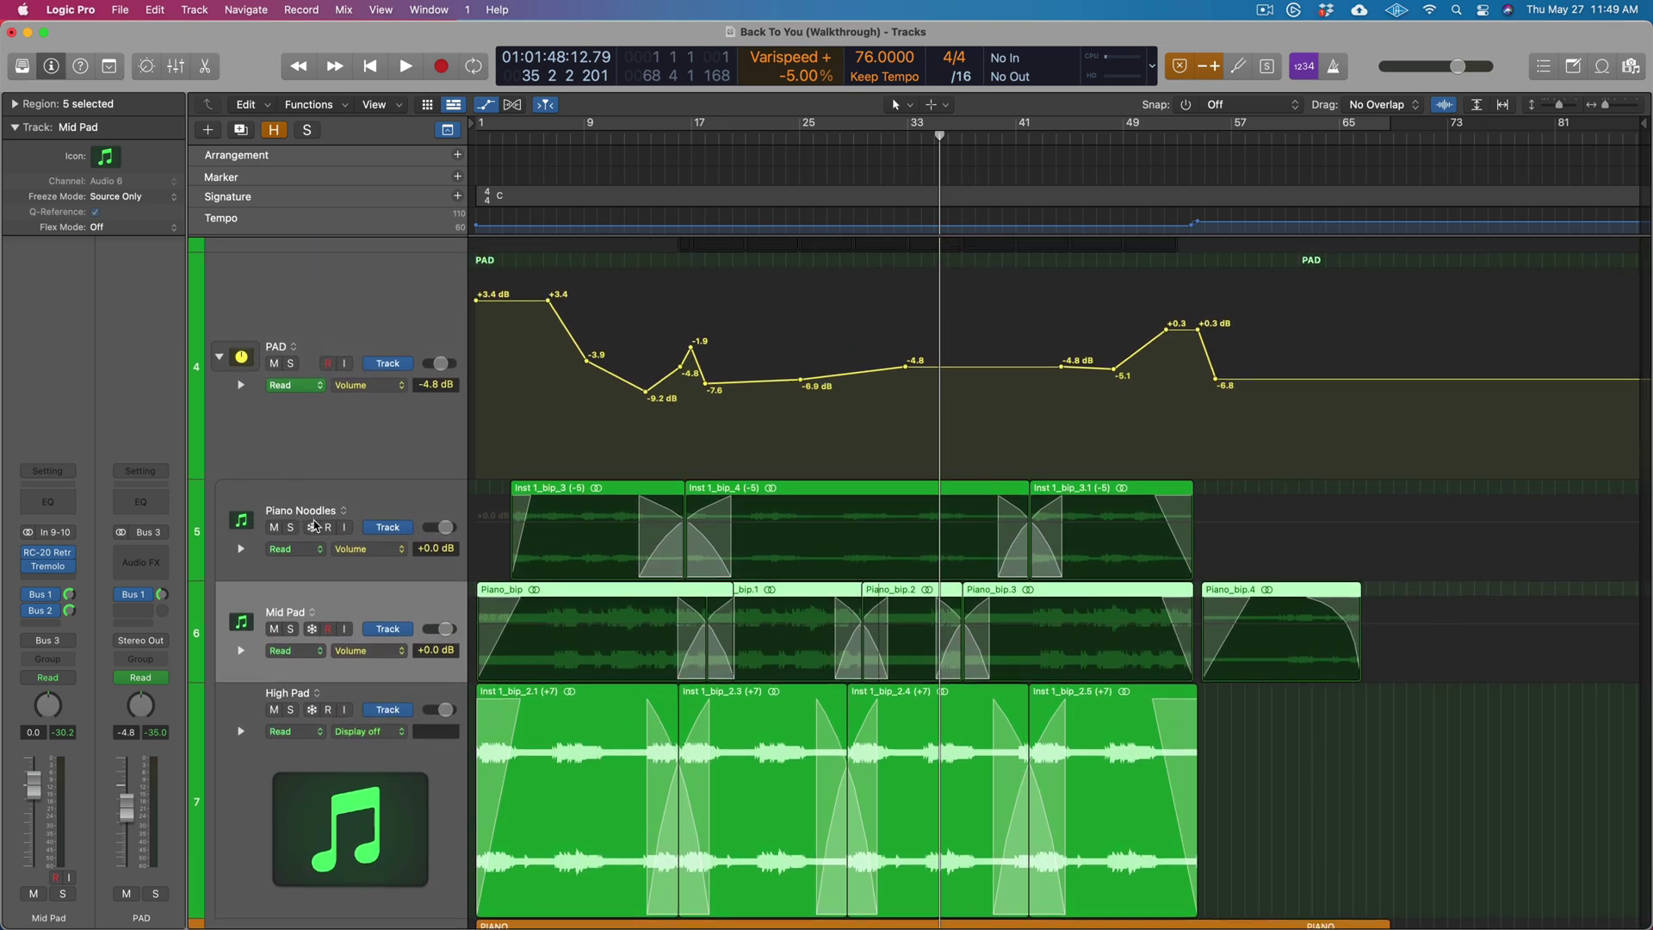
pyautogui.scroll(-3, 338, 618)
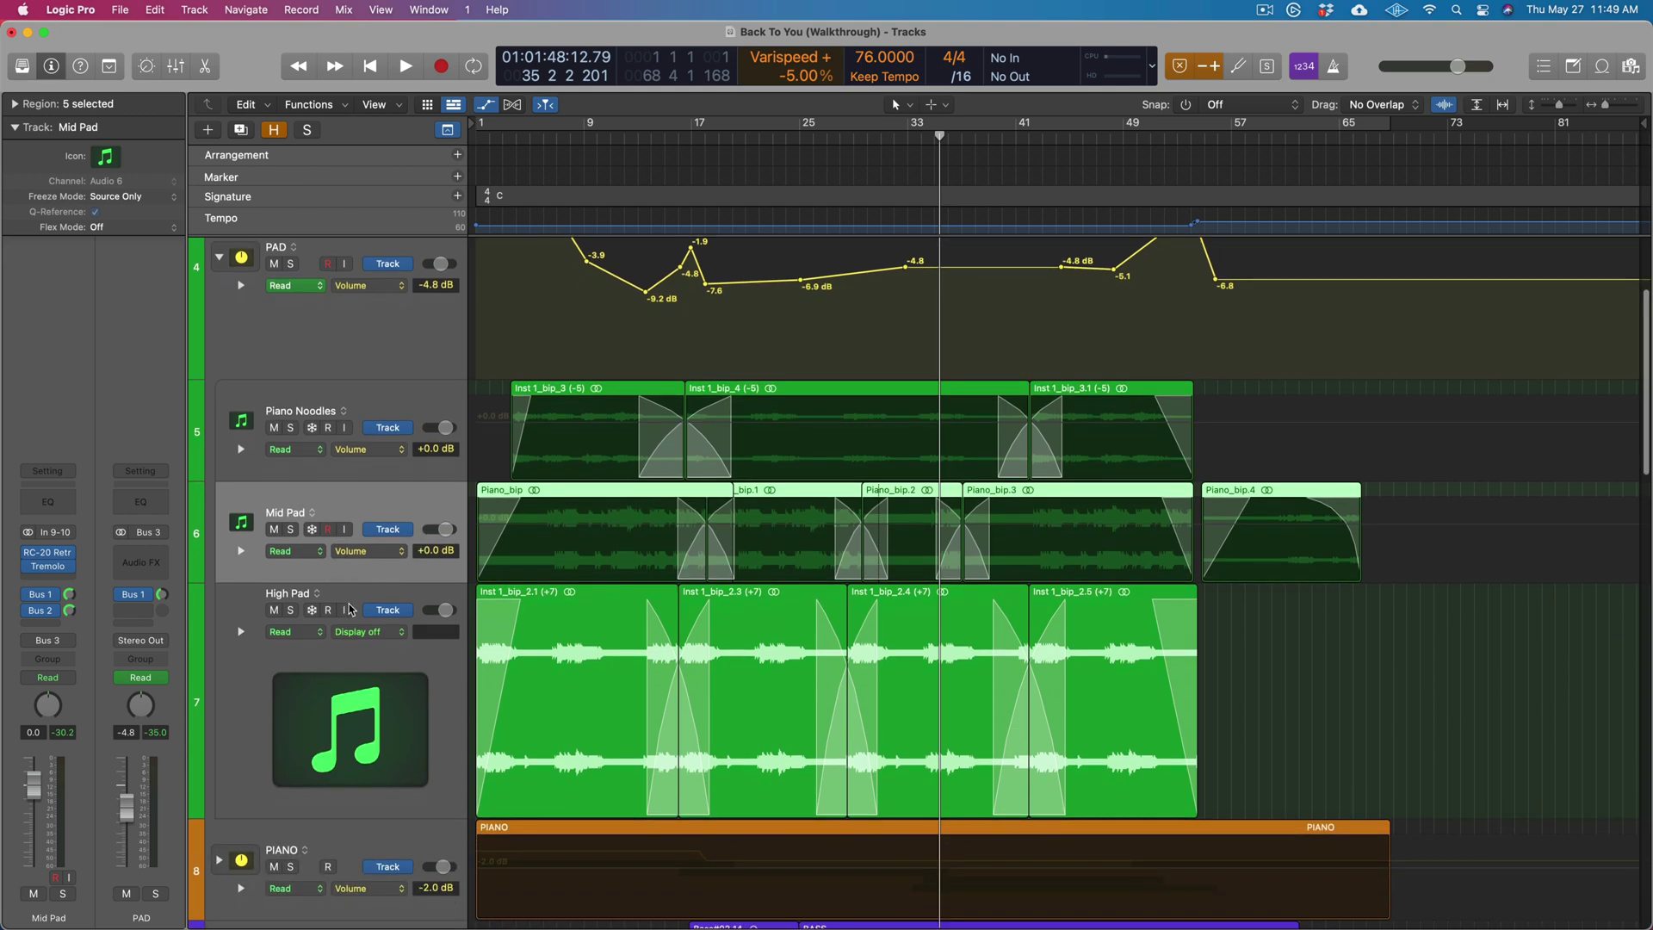